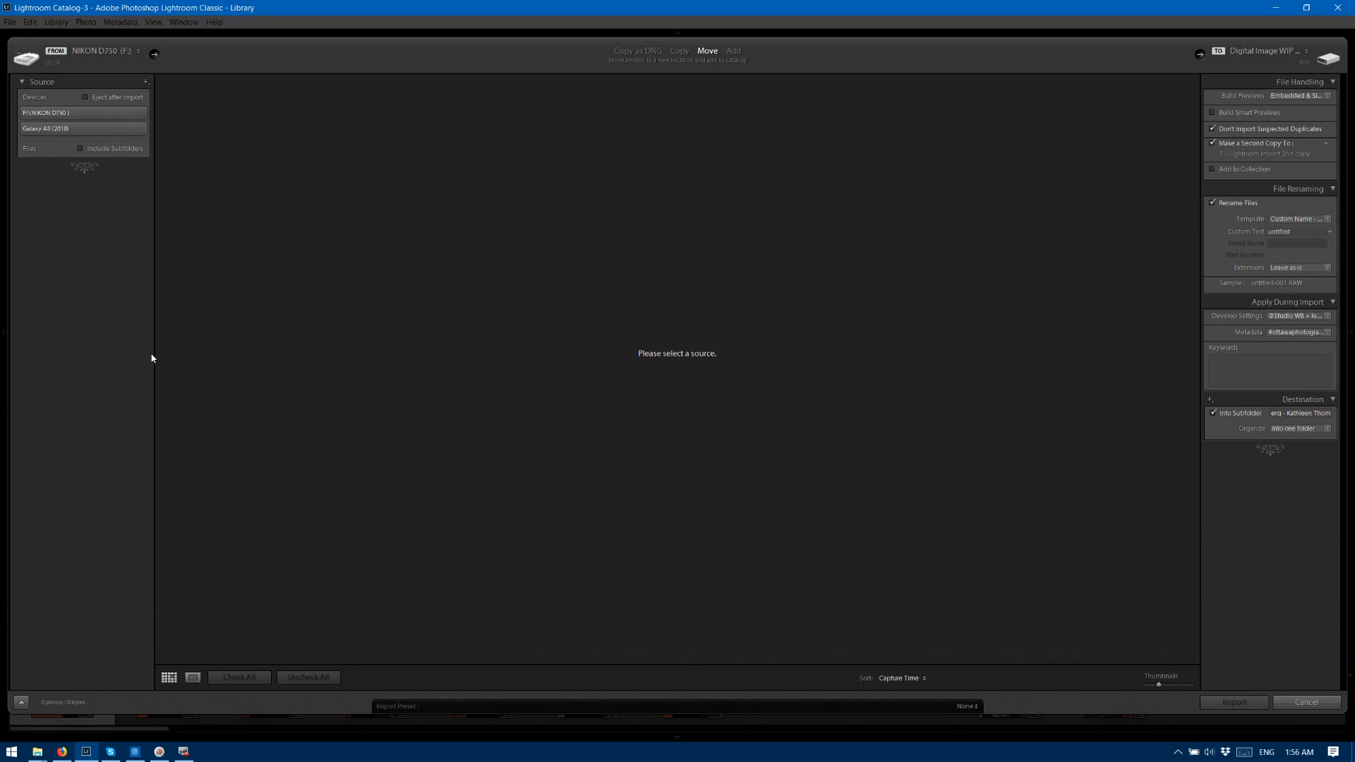
Choose the NIKON D750 memory card as the import source and look through its new photos.
{"action": "left_click", "coordinate": [76, 113]}
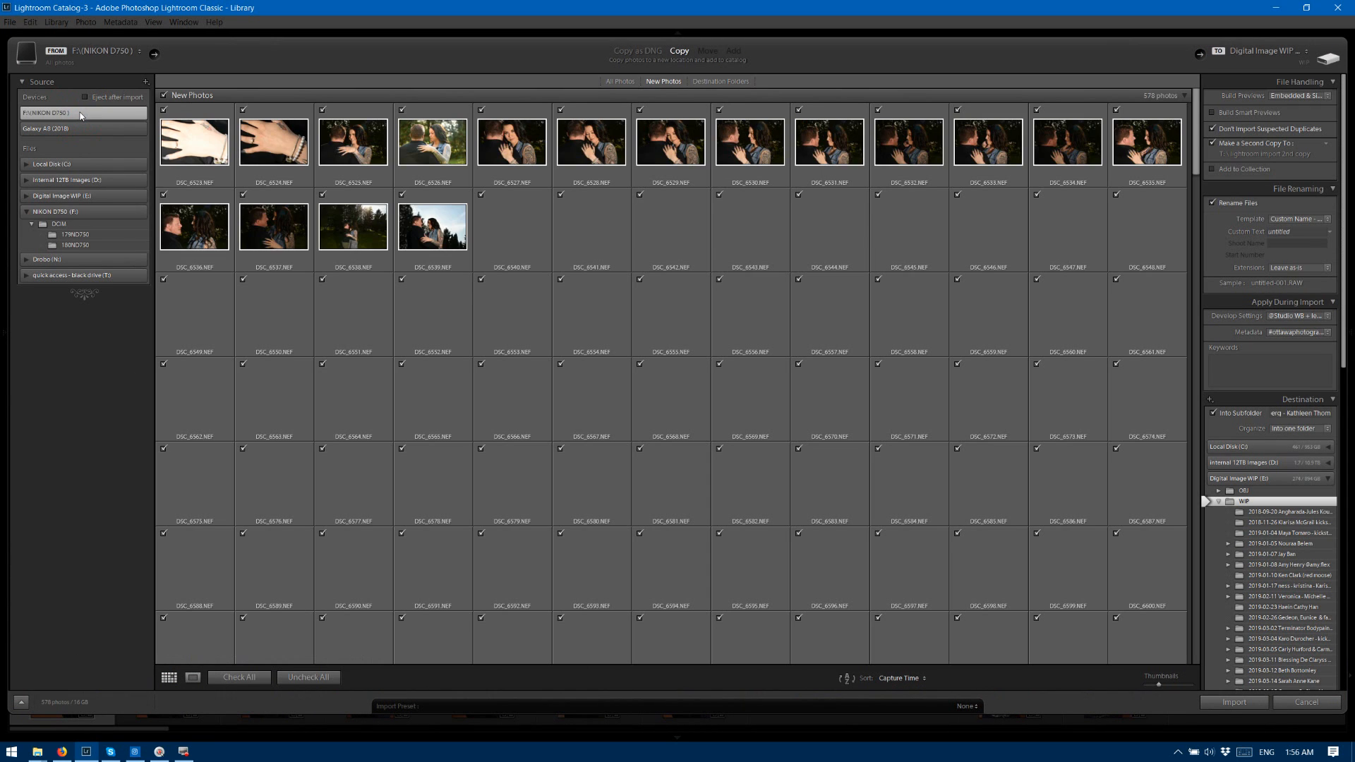
{"action": "scroll", "coordinate": [163, 371], "scroll_direction": "down", "scroll_amount": 4}
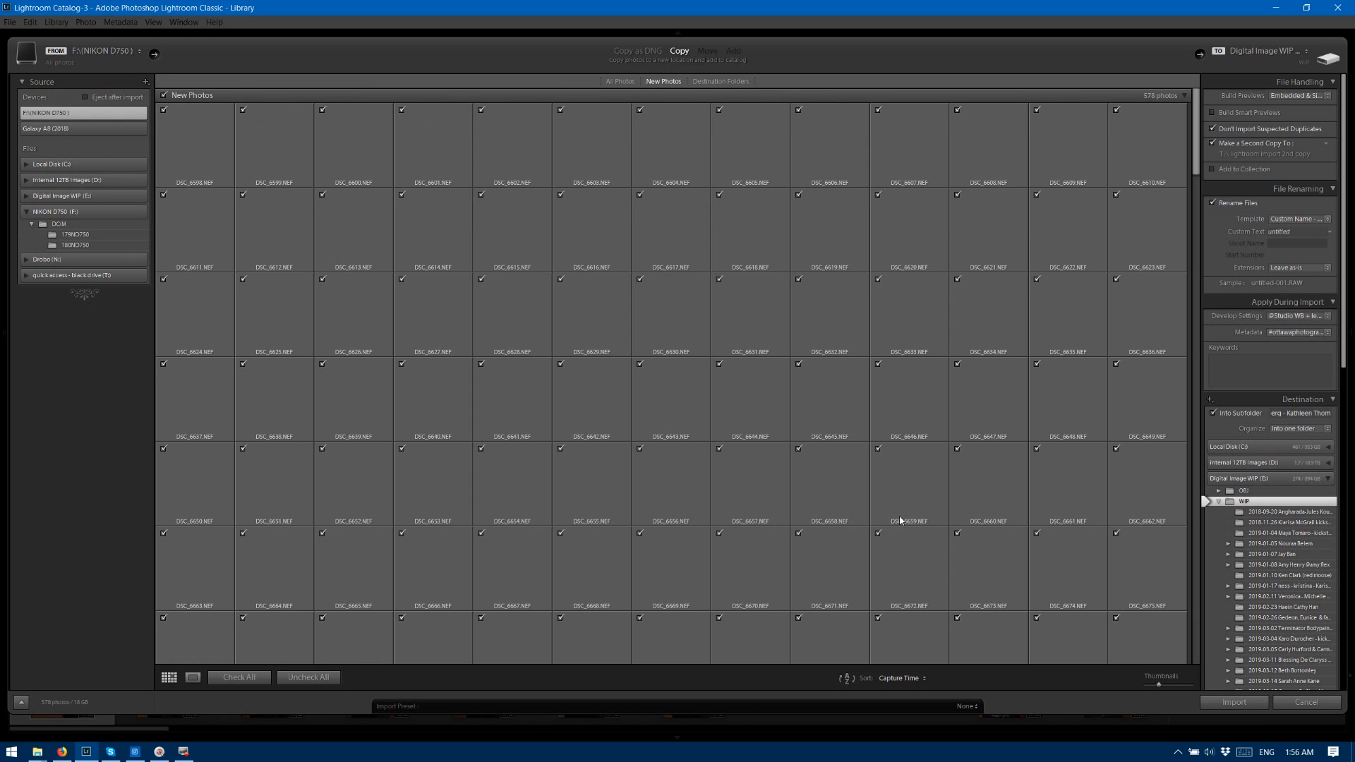
{"action": "scroll", "coordinate": [885, 526], "scroll_direction": "down", "scroll_amount": 4}
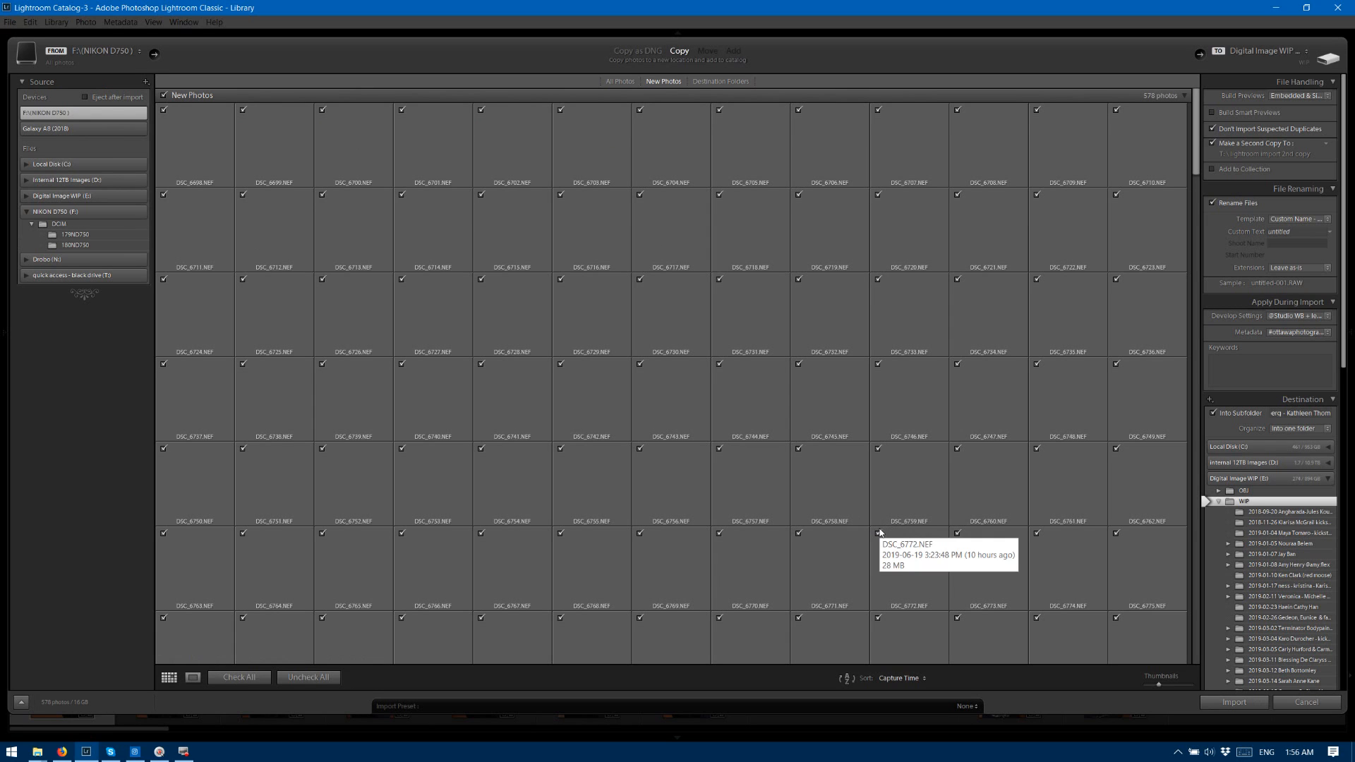
{"action": "scroll", "coordinate": [878, 533], "scroll_direction": "down", "scroll_amount": 6}
{"action": "scroll", "coordinate": [878, 534], "scroll_direction": "down", "scroll_amount": 2}
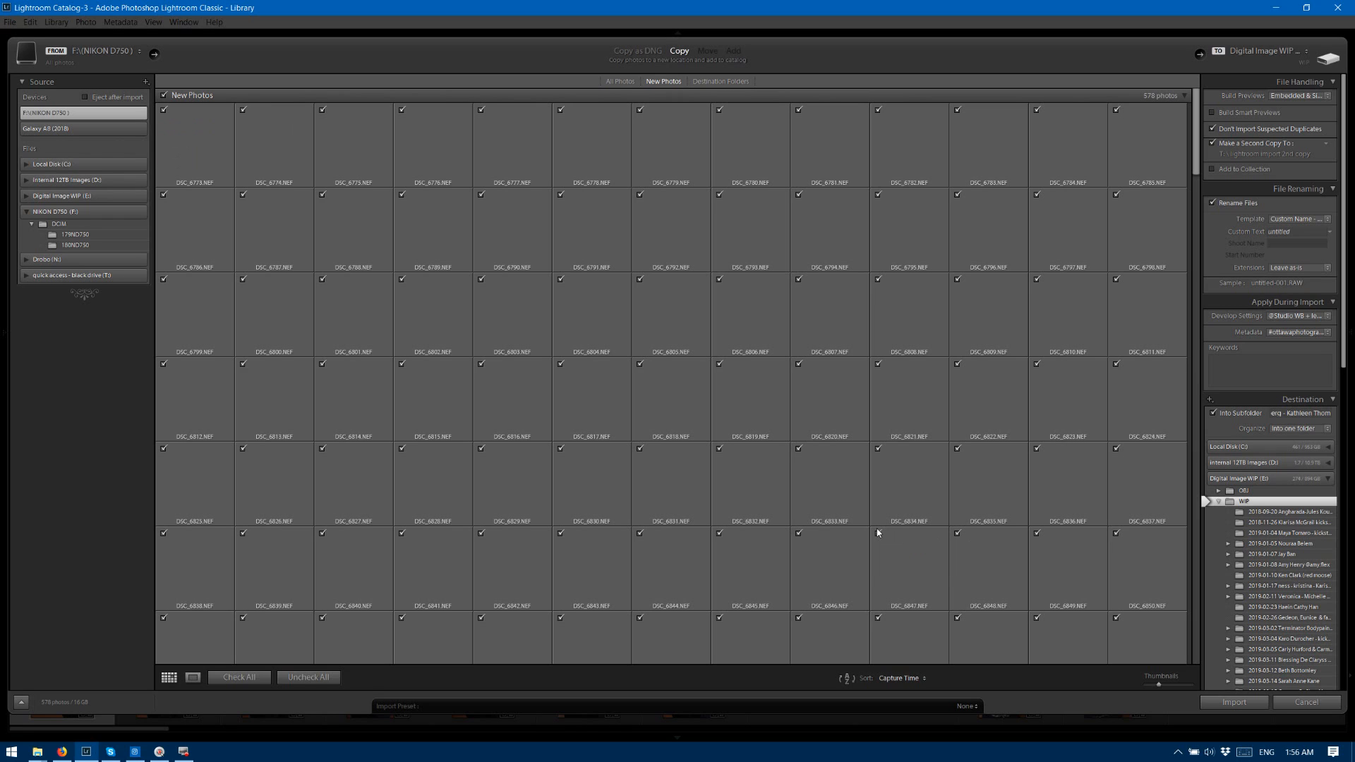
{"action": "scroll", "coordinate": [875, 533], "scroll_direction": "down", "scroll_amount": 4}
Keep the preview type at Embedded & Sidecar and set the file renaming custom text to the client's first name.
{"action": "left_click", "coordinate": [1303, 98]}
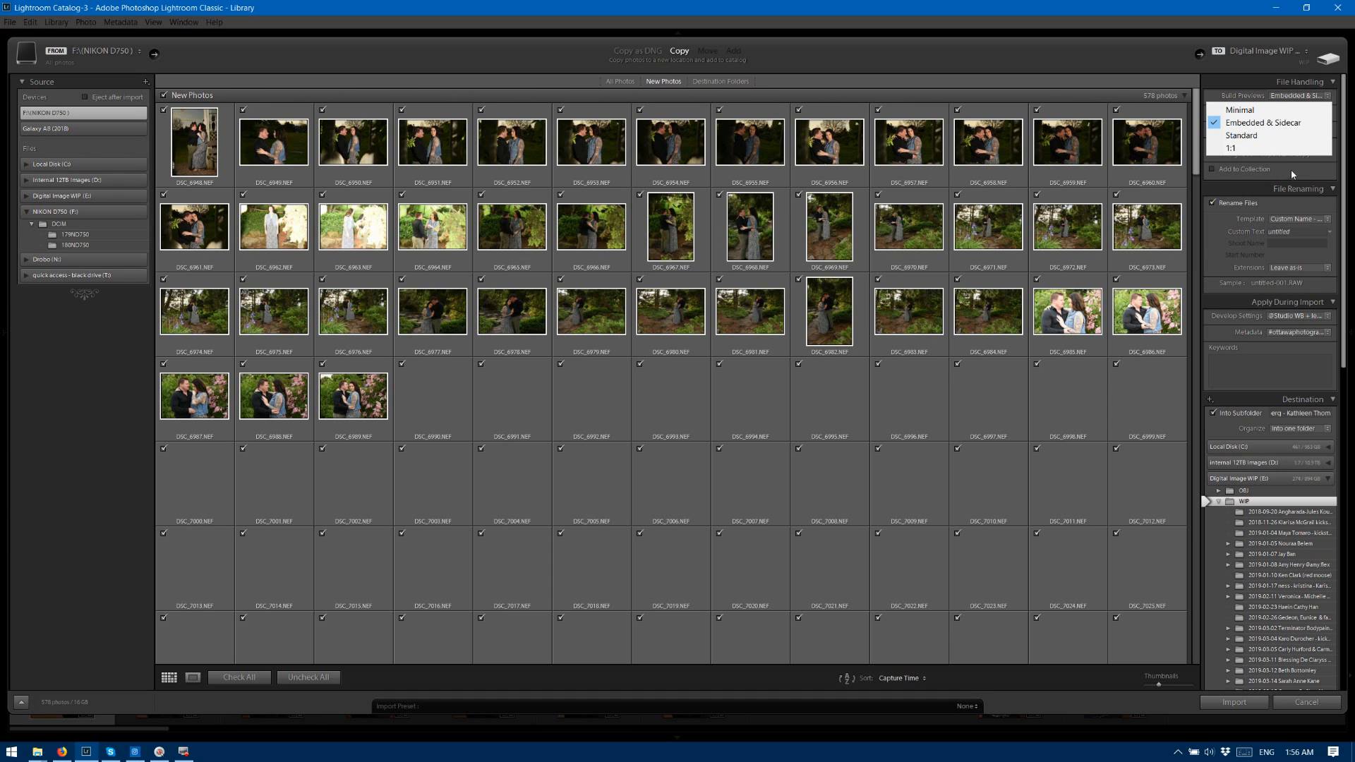
{"action": "left_click", "coordinate": [1297, 230]}
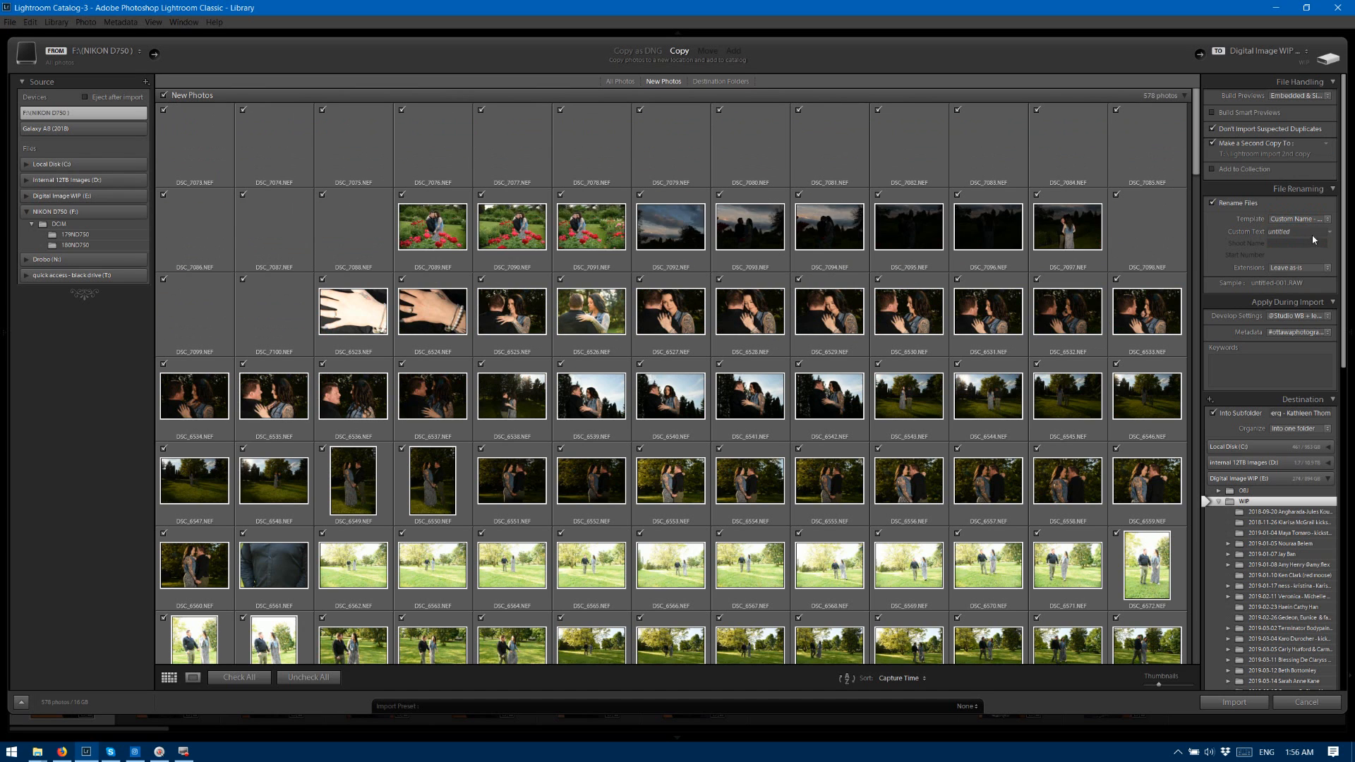
{"action": "left_click", "coordinate": [1319, 236]}
{"action": "type", "text": "Chey"}
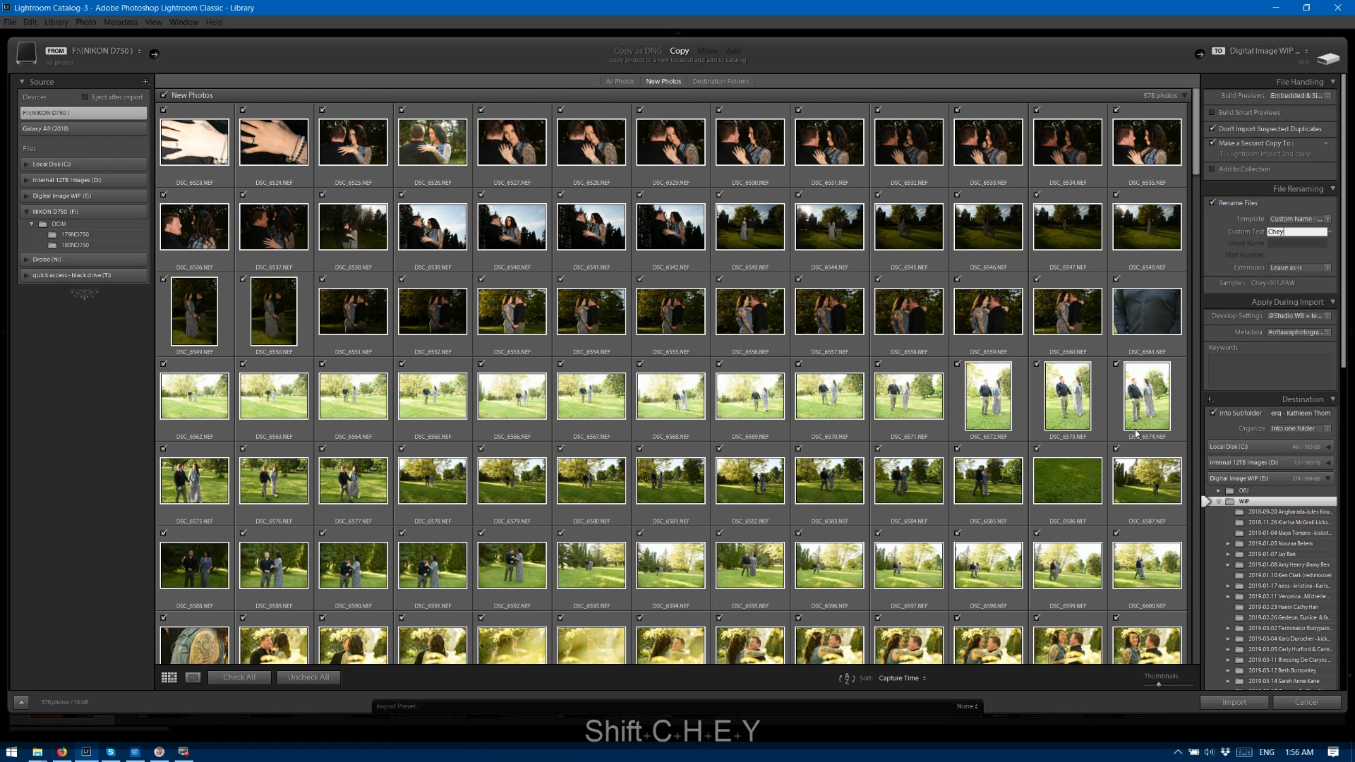
{"action": "key", "text": "Tab"}
Set the import's develop settings to None and keep the #ottawaphotographymeetup metadata preset.
{"action": "left_click", "coordinate": [1288, 318]}
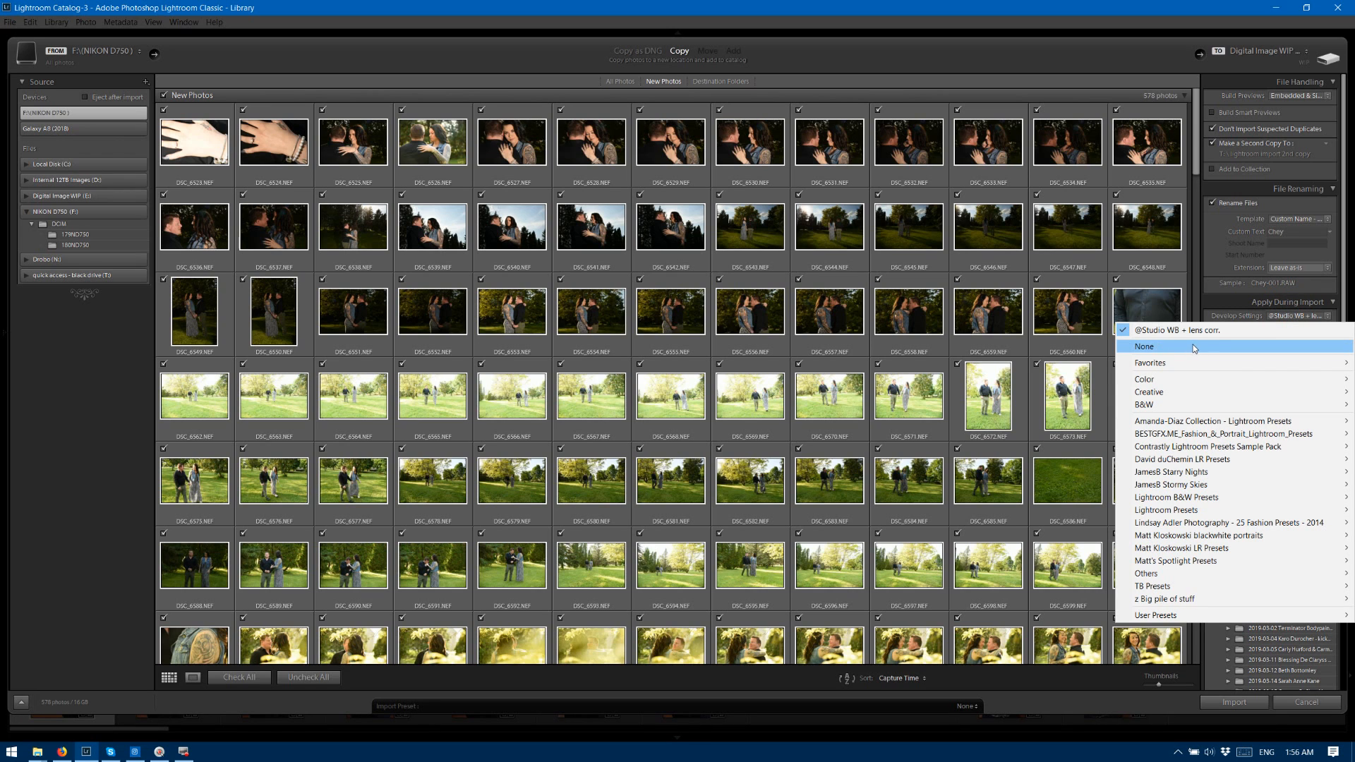
{"action": "left_click", "coordinate": [1192, 344]}
{"action": "left_click", "coordinate": [1301, 336]}
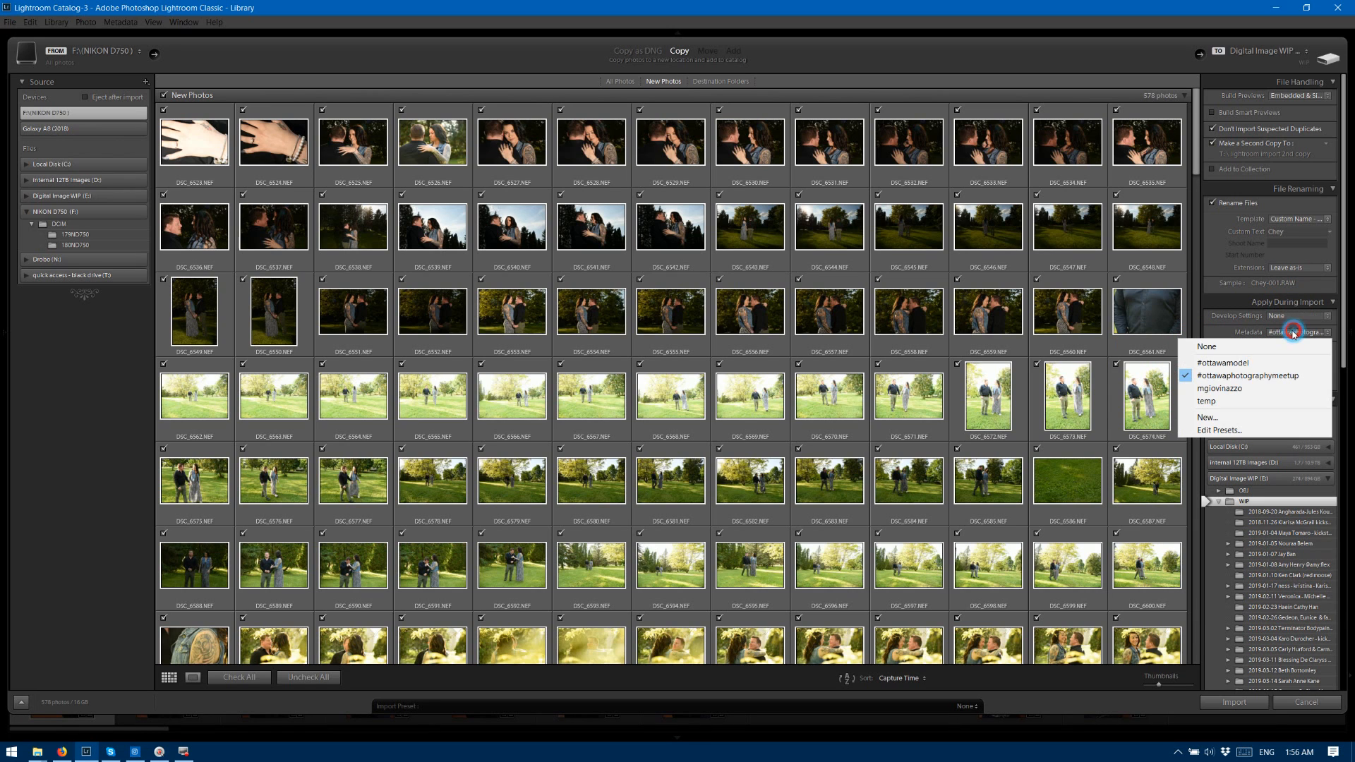
{"action": "left_click", "coordinate": [1283, 375]}
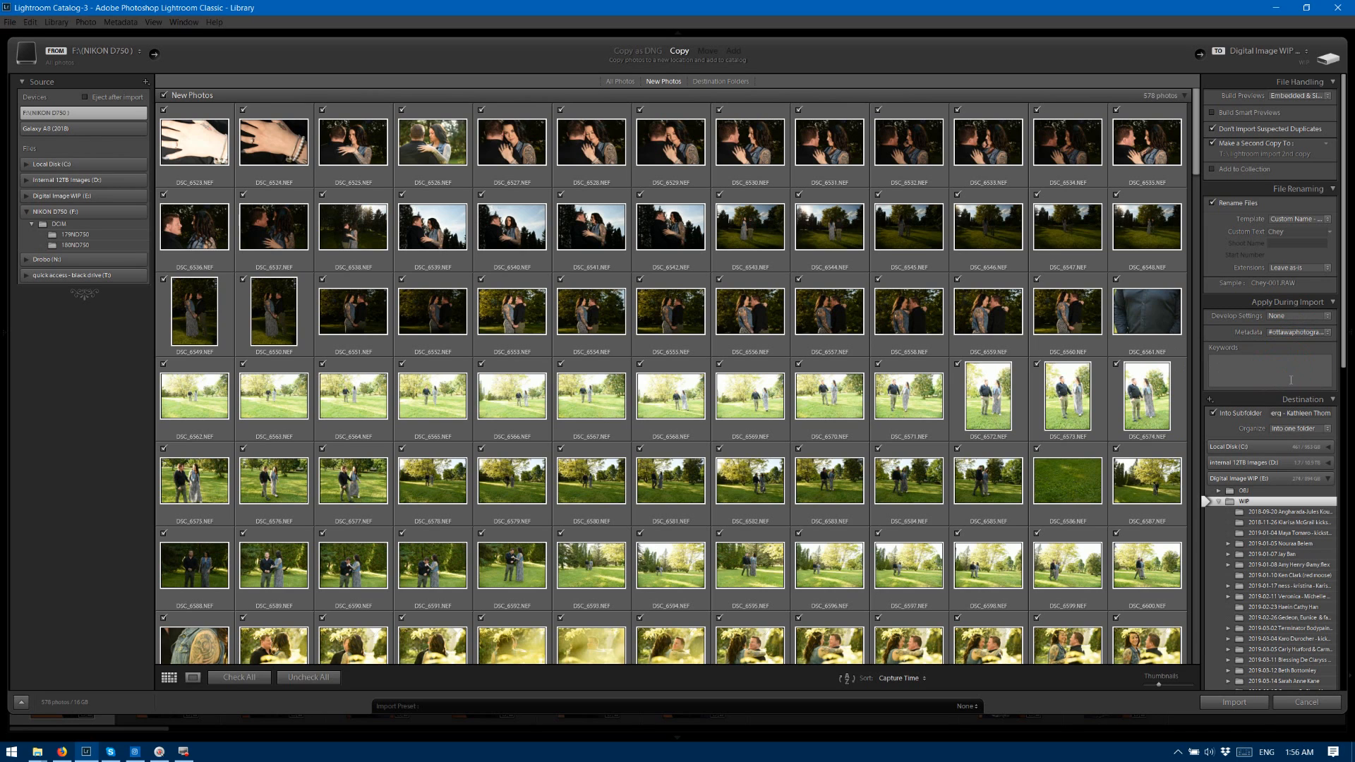
Name the destination subfolder with the date 2019-06-19, the couple's first names and the word "engagement".
{"action": "left_click", "coordinate": [1312, 419]}
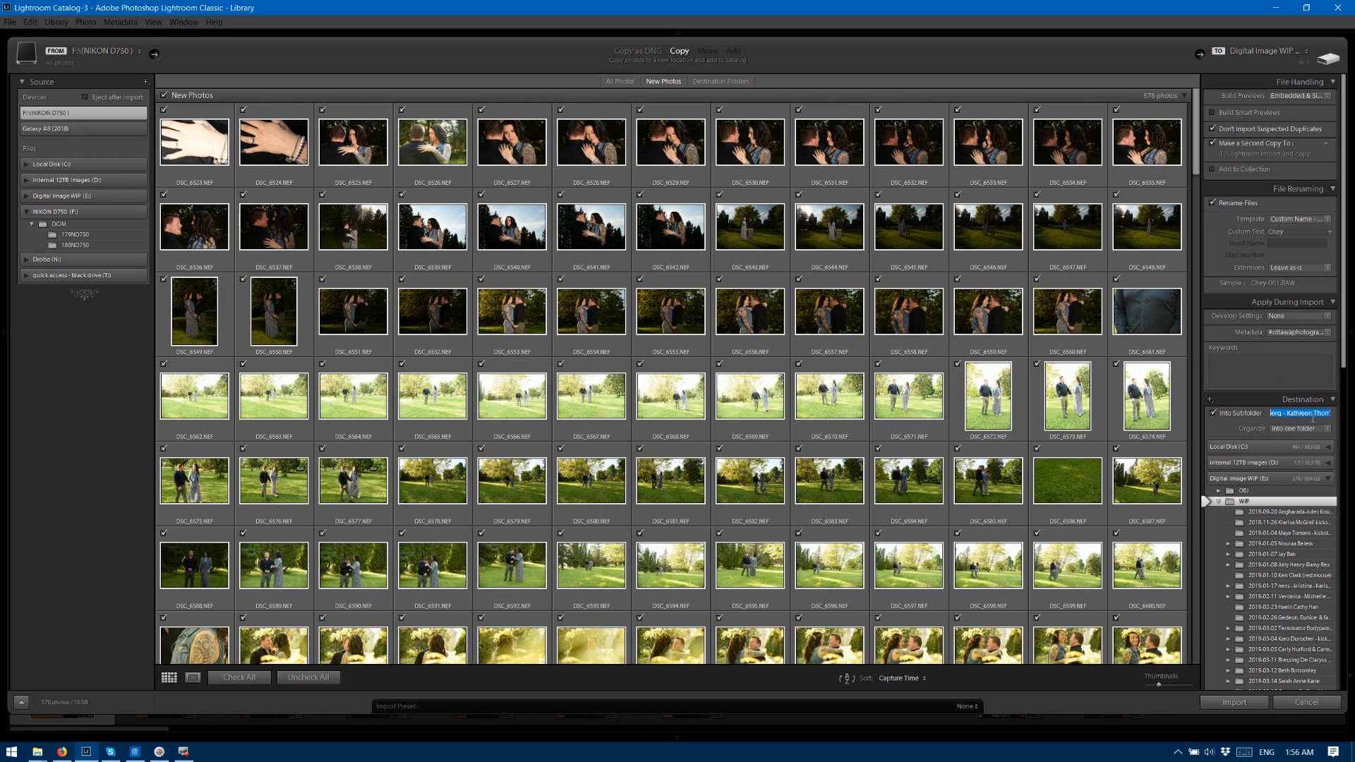
{"action": "key", "text": "Right"}
{"action": "key", "text": "ctrl+shift+Left"}
{"action": "key", "text": "ctrl+shift+Left"}
{"action": "key", "text": "ctrl+shift+Left"}
{"action": "key", "text": "ctrl+shift+Left"}
{"action": "key", "text": "ctrl+shift+Left"}
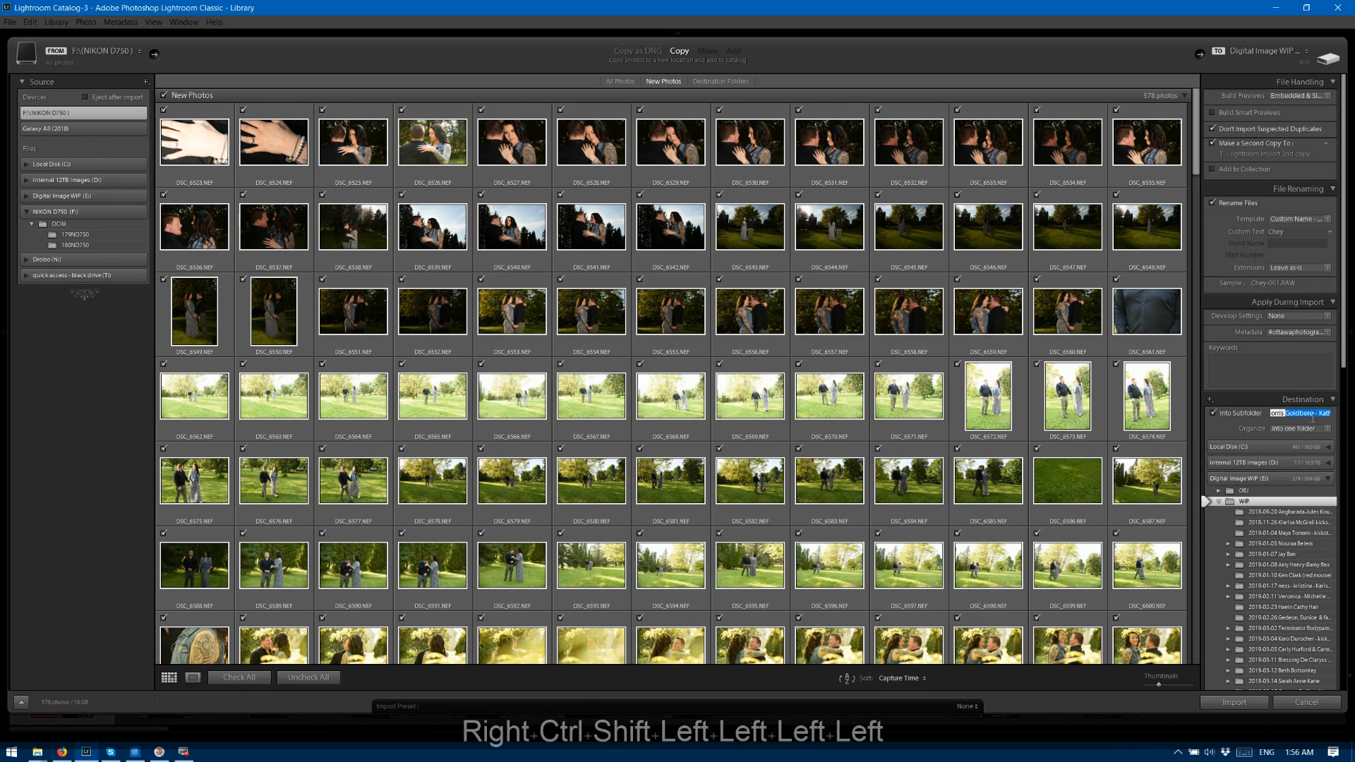
{"action": "key", "text": "ctrl+shift+Left"}
{"action": "key", "text": "ctrl+shift+Left"}
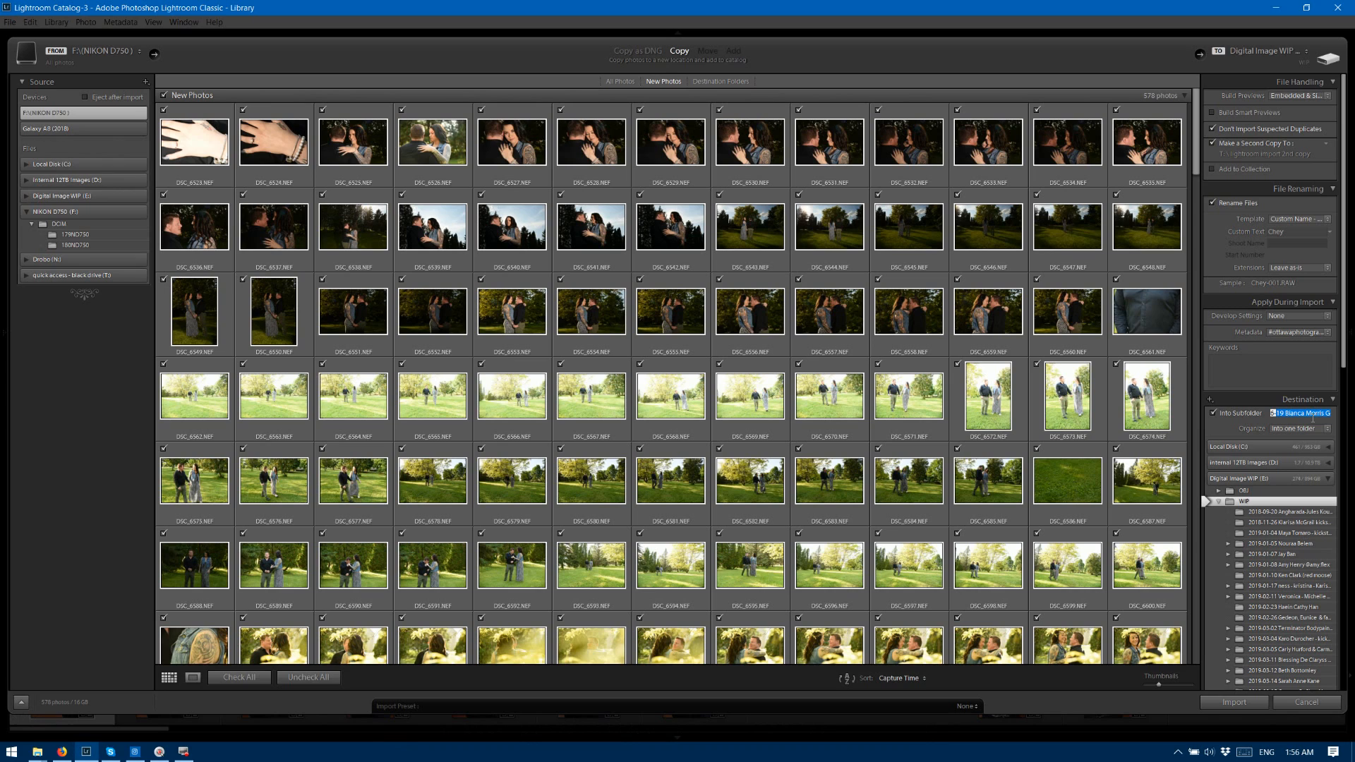
{"action": "type", "text": "19 "}
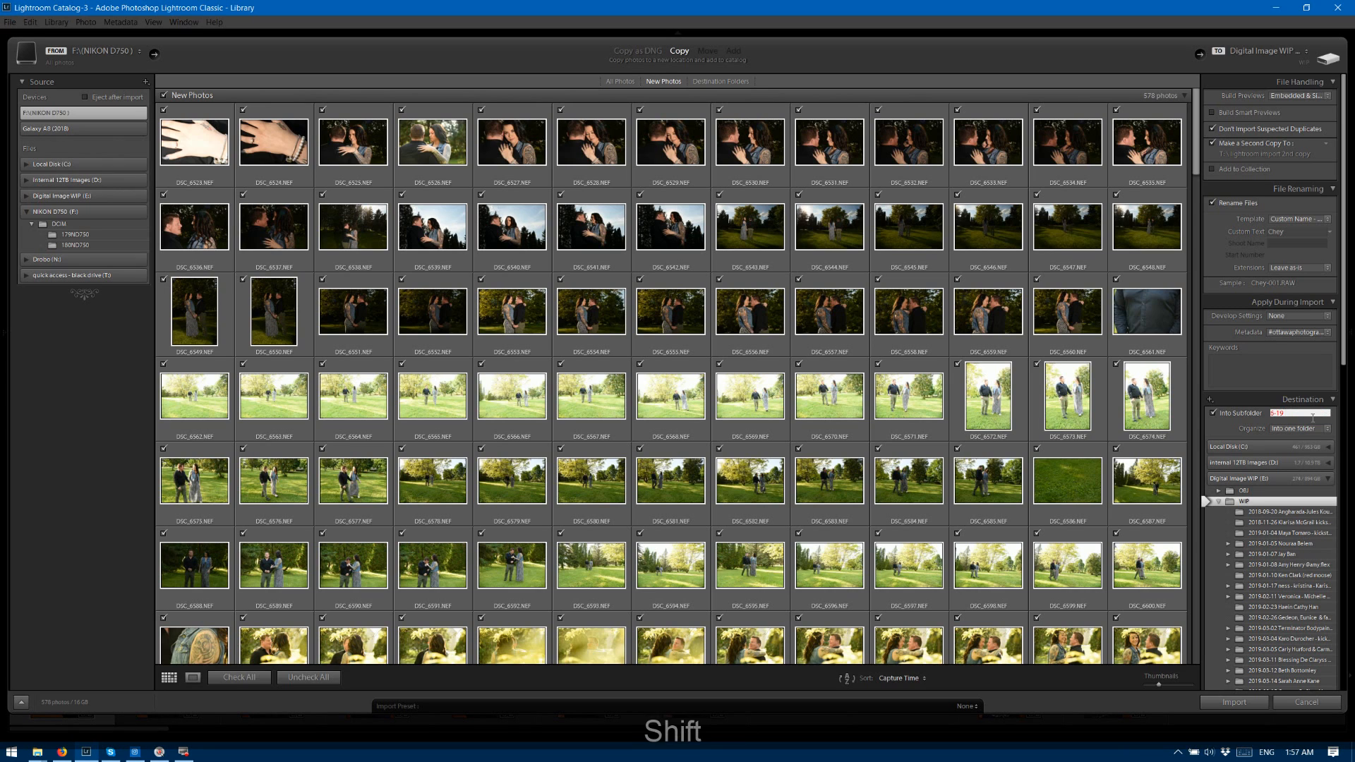
{"action": "type", "text": "Chey"}
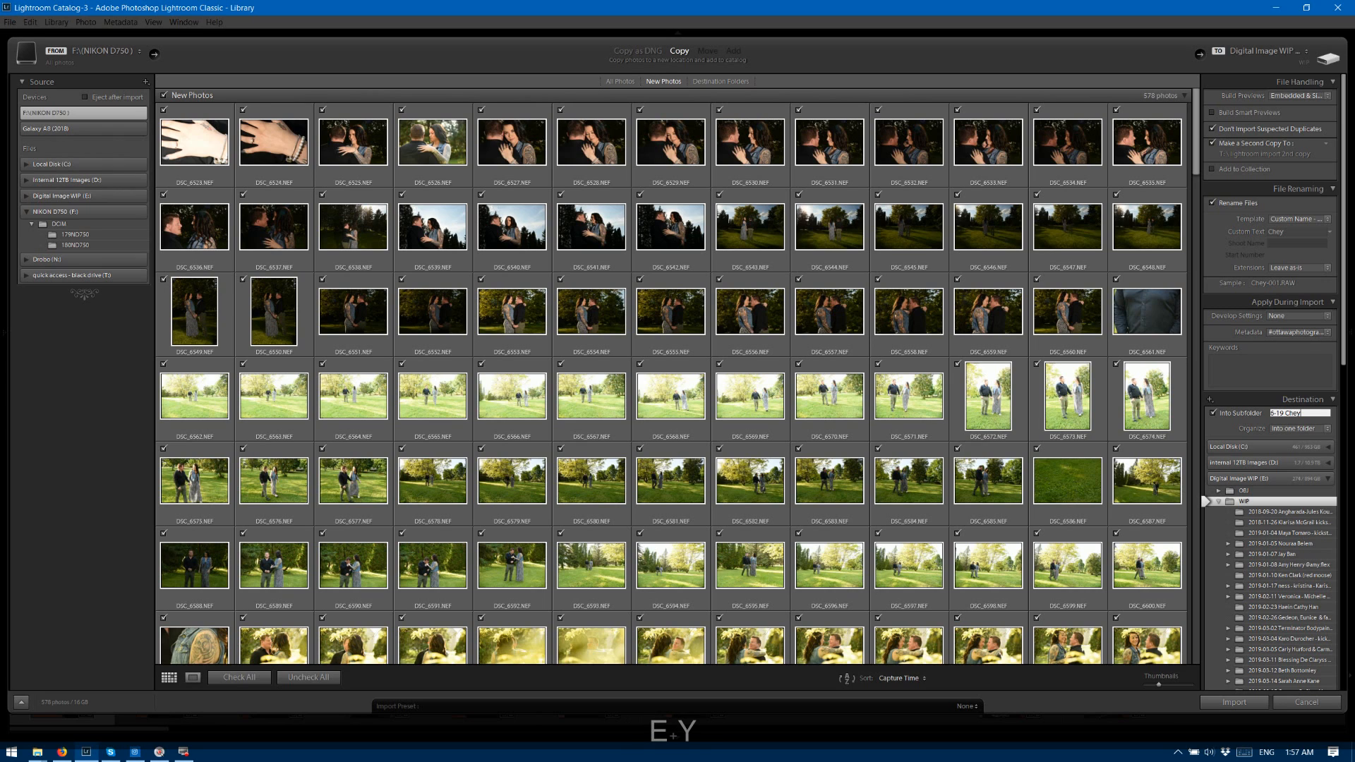
{"action": "type", "text": " & "}
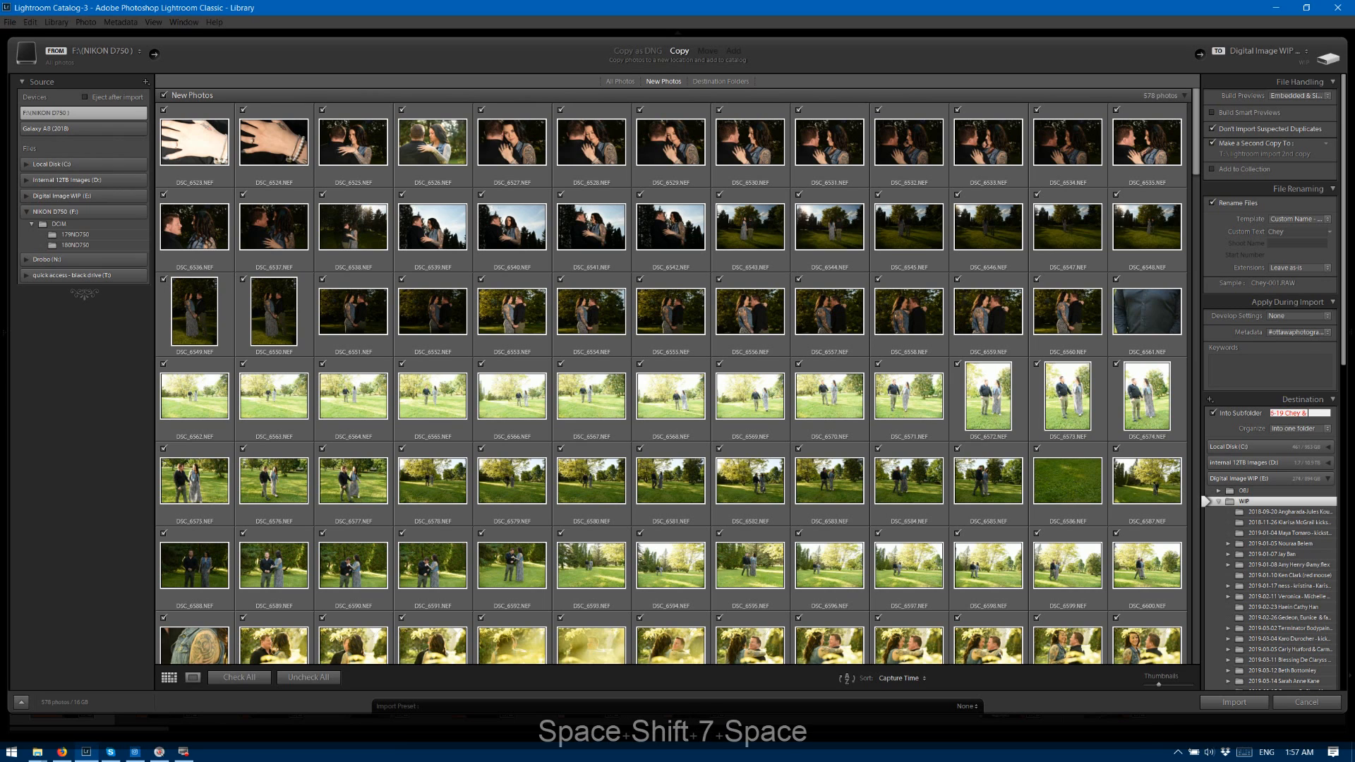
{"action": "type", "text": "Mike"}
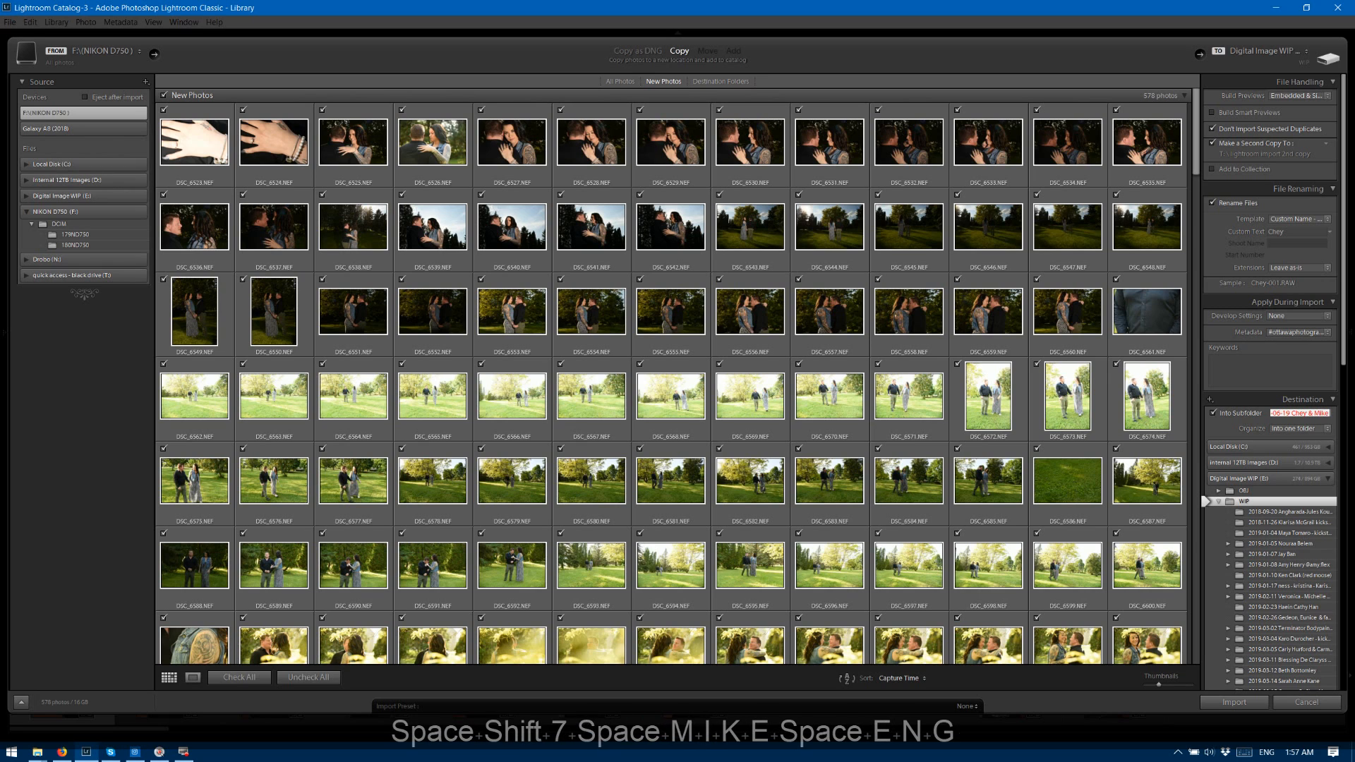
{"action": "type", "text": " Engagement"}
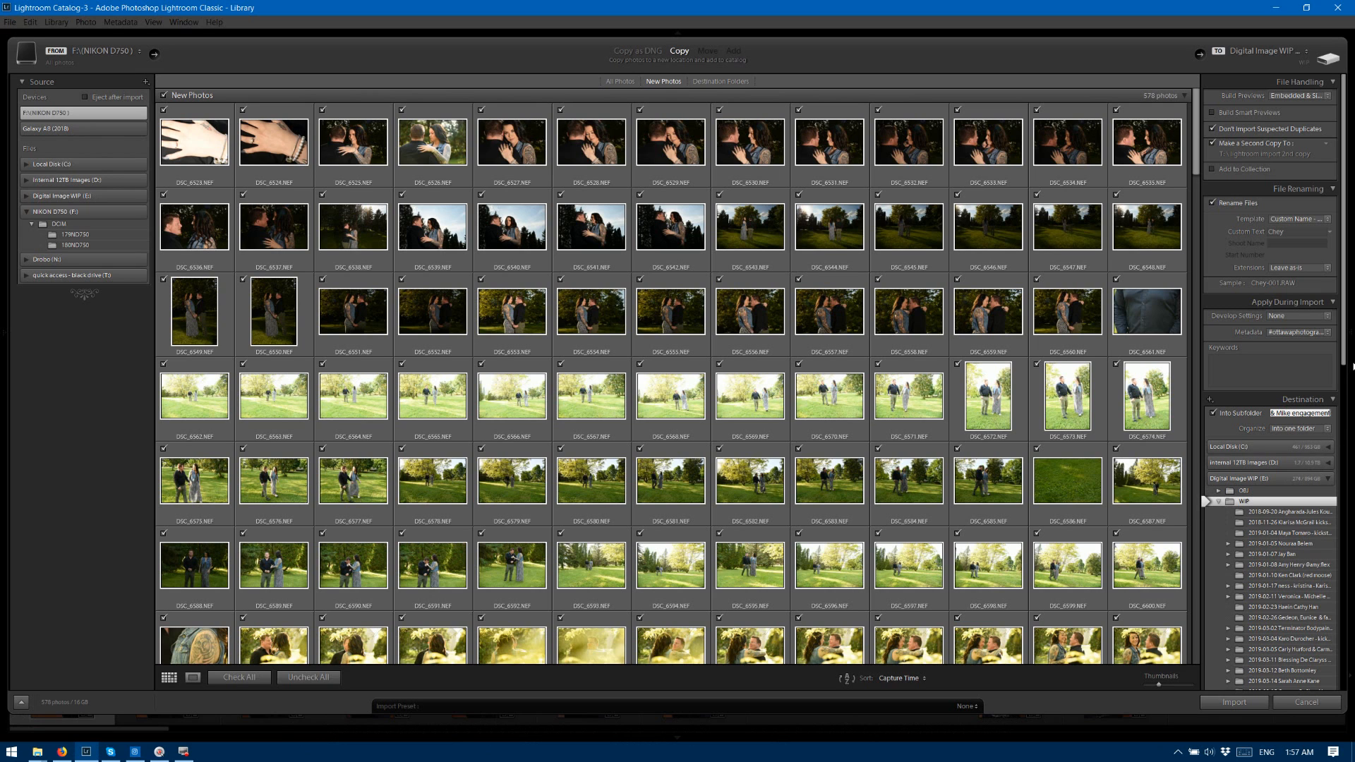
Check the end of the destination folder list and the last photo thumbnails, and import all checked photos.
{"action": "left_click_drag", "start_coordinate": [1344, 360], "coordinate": [1346, 697]}
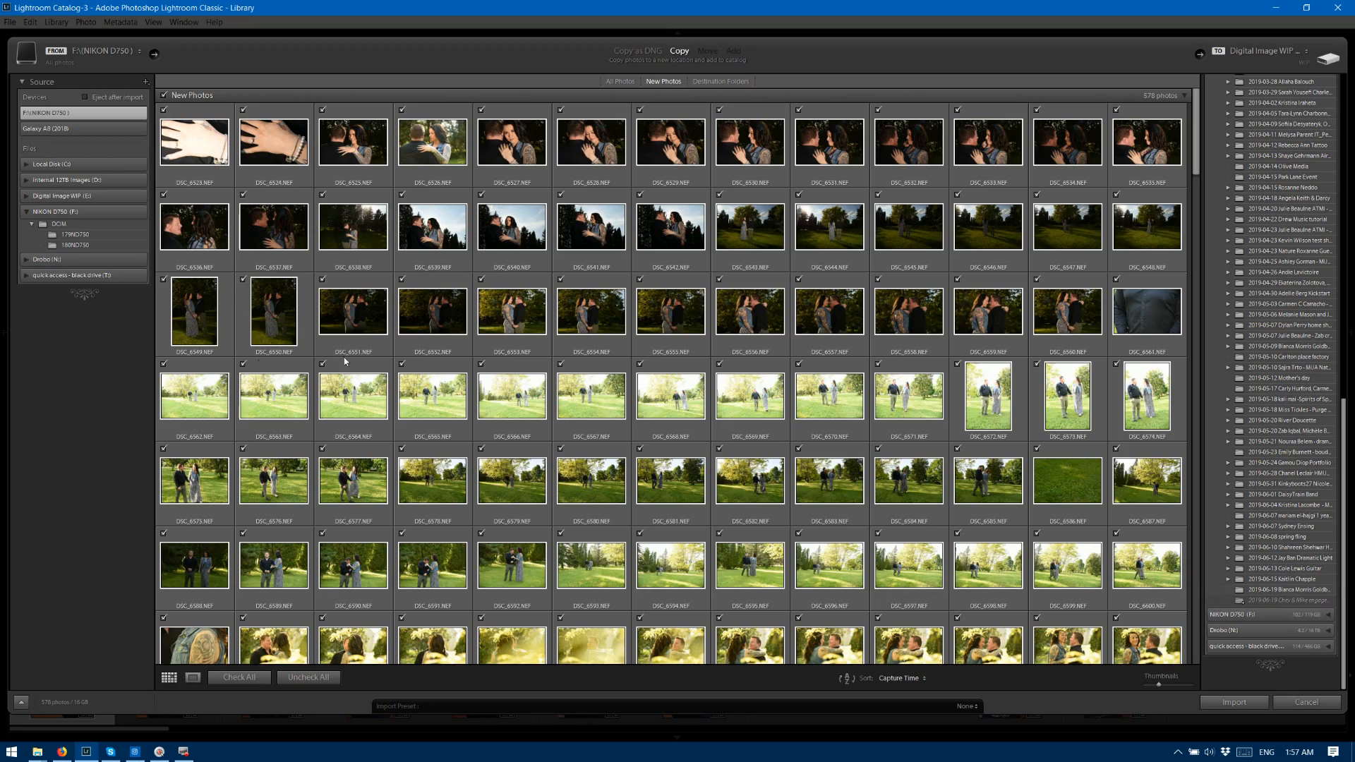
{"action": "left_click_drag", "start_coordinate": [1196, 151], "coordinate": [1191, 660]}
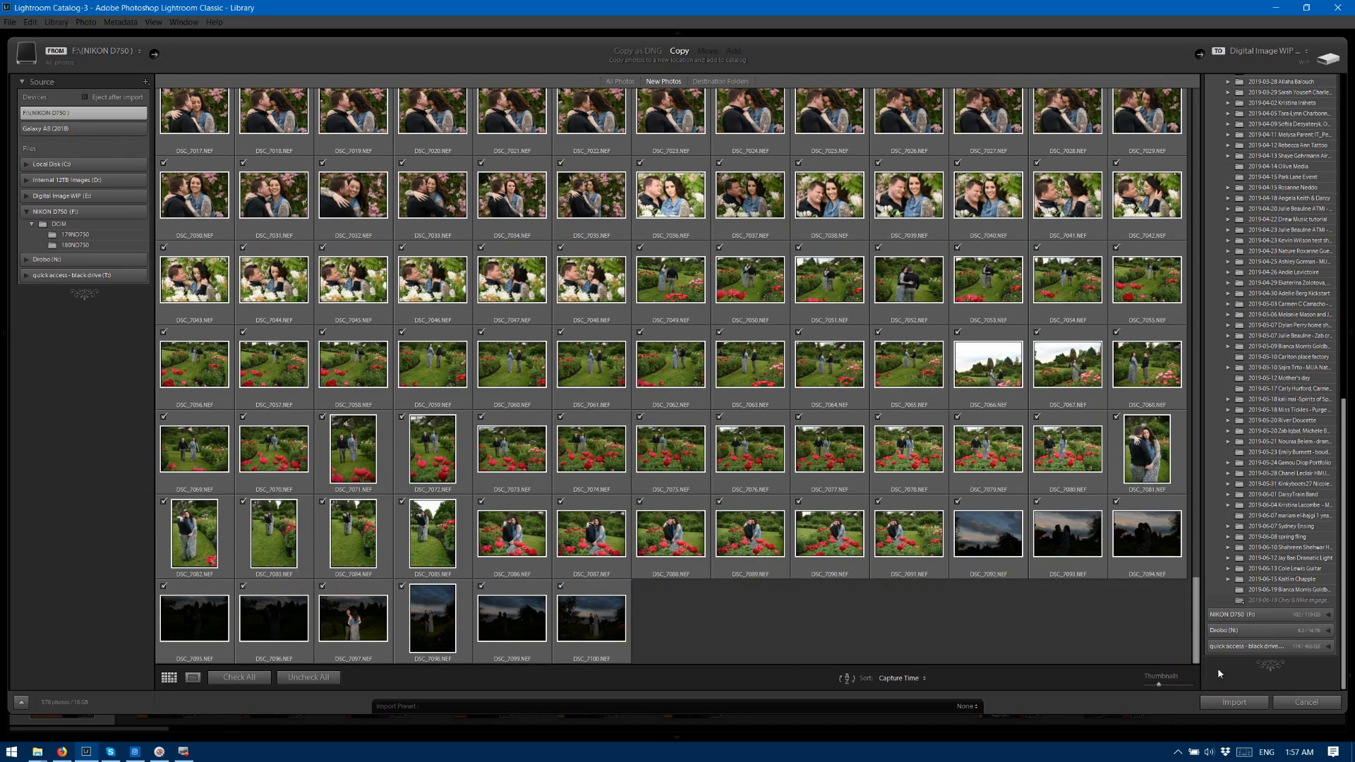
{"action": "left_click", "coordinate": [1239, 702]}
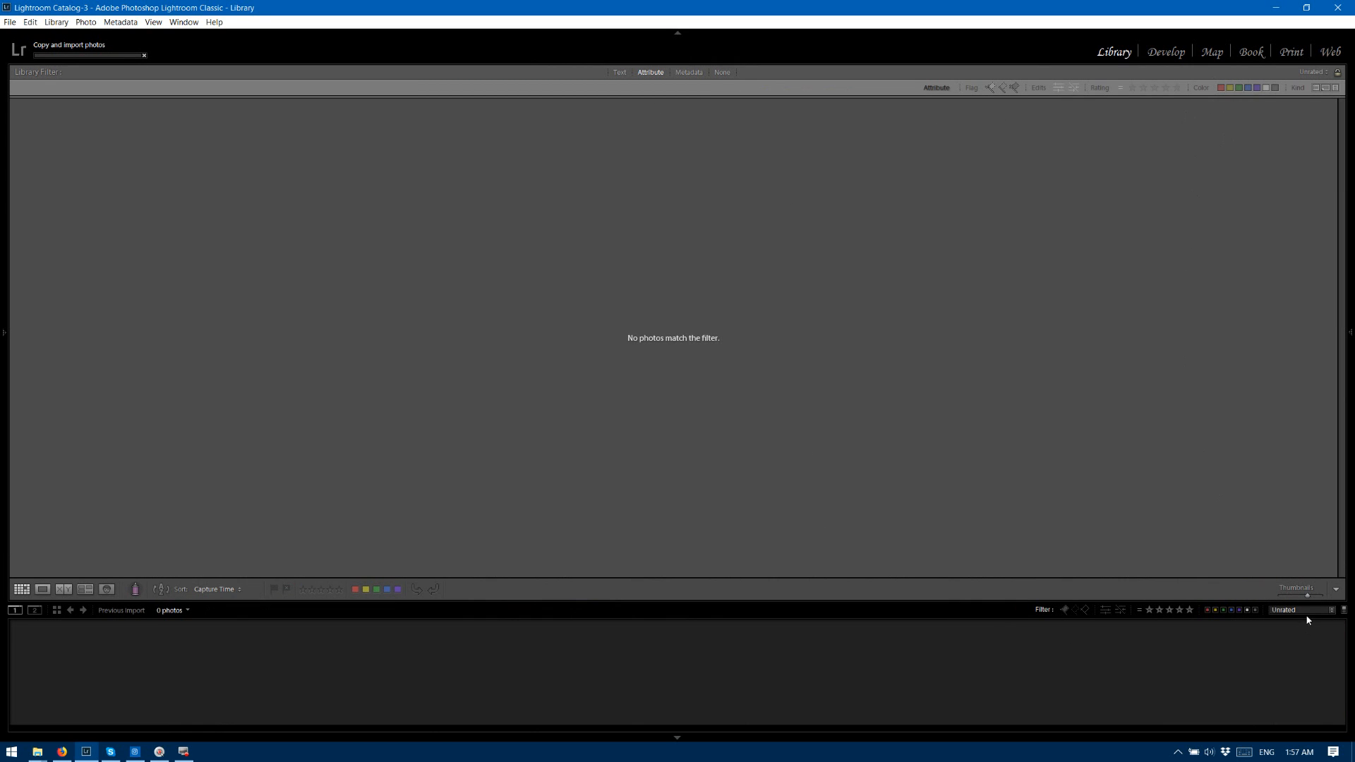
Turn off the library filter and open the first imported photo in Loupe view.
{"action": "left_click", "coordinate": [723, 72]}
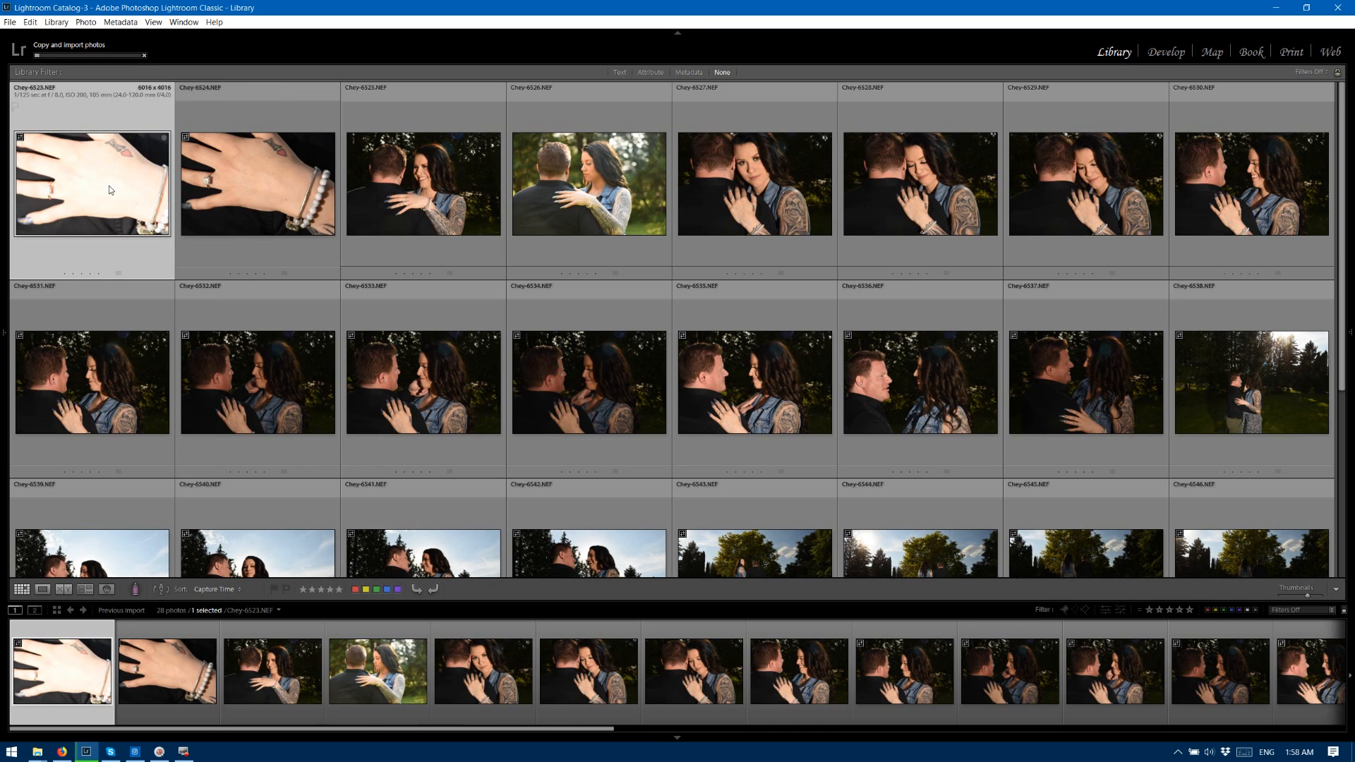
{"action": "key", "text": "e"}
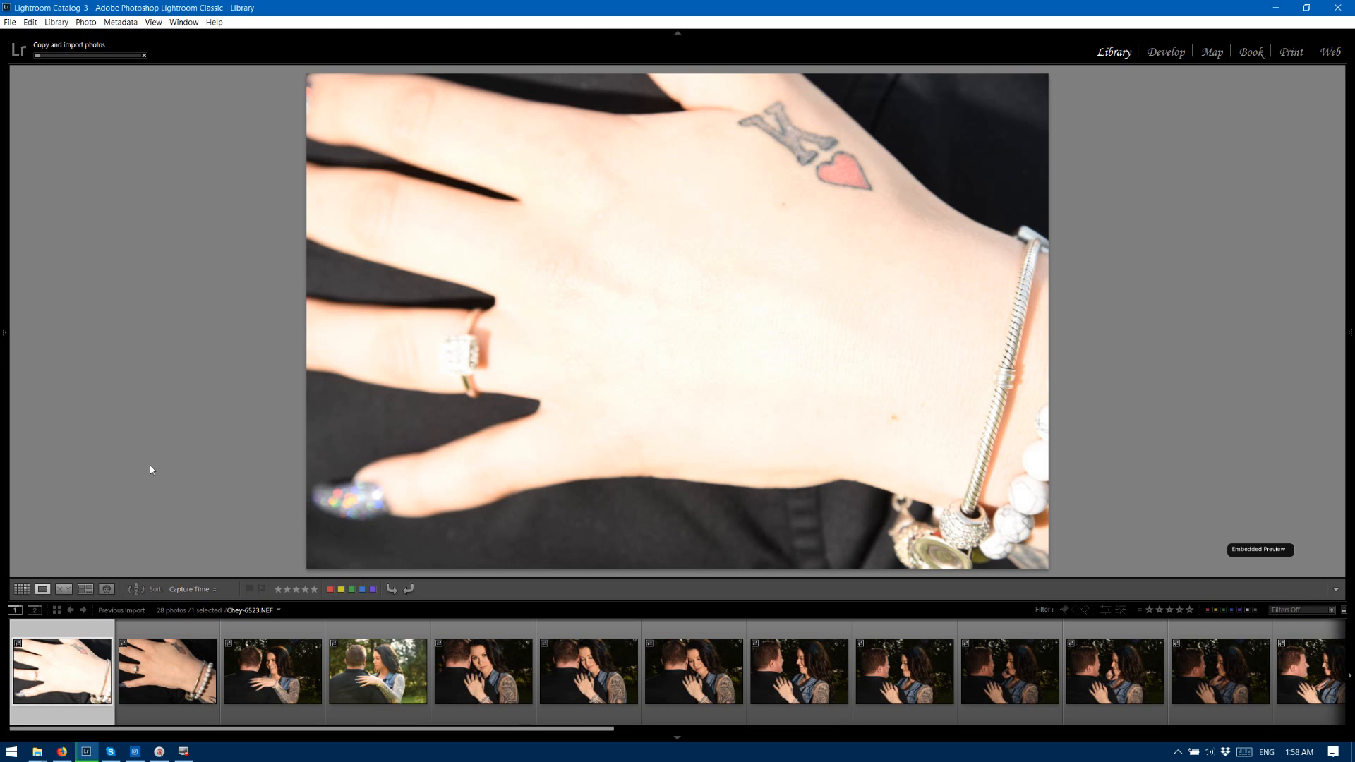
Rate the first four imported photos, 6523 to 6526, two stars each.
{"action": "key", "text": "Right"}
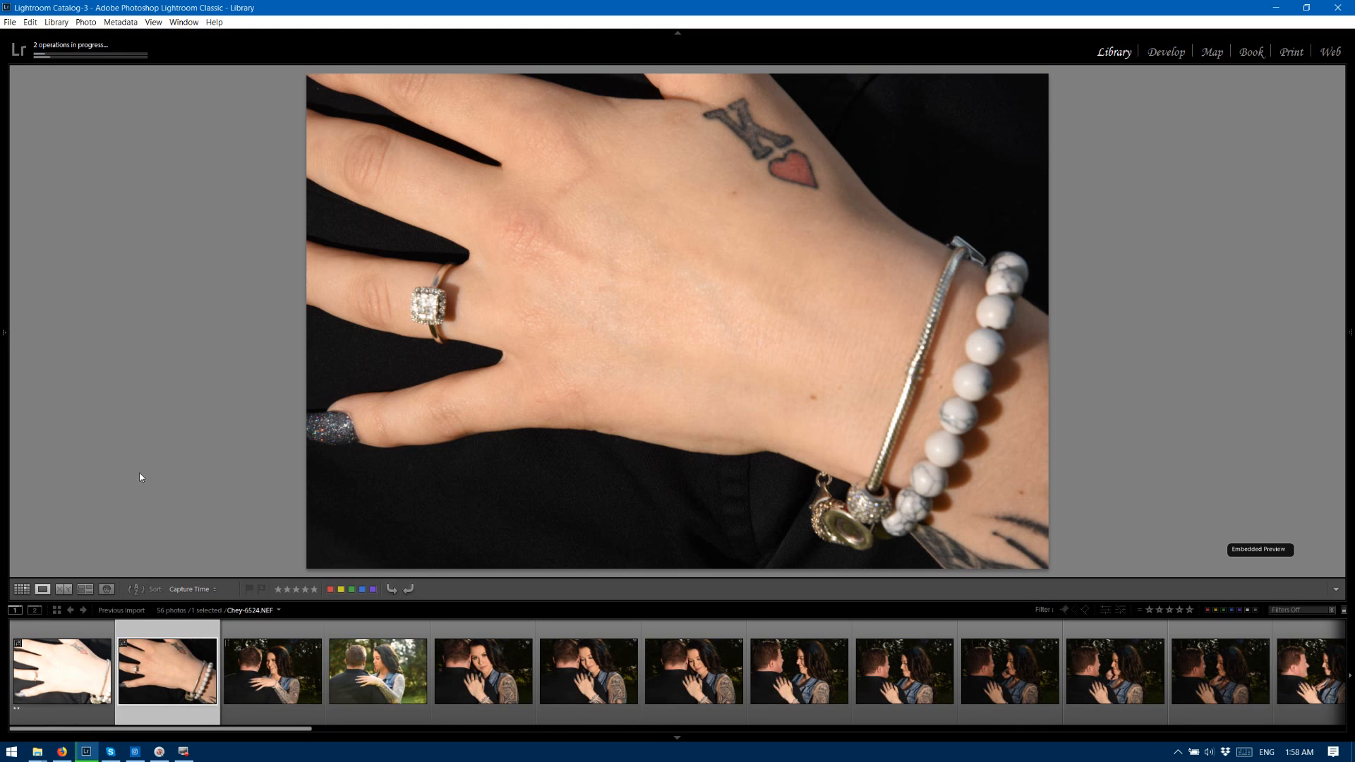
{"action": "key", "text": "Right"}
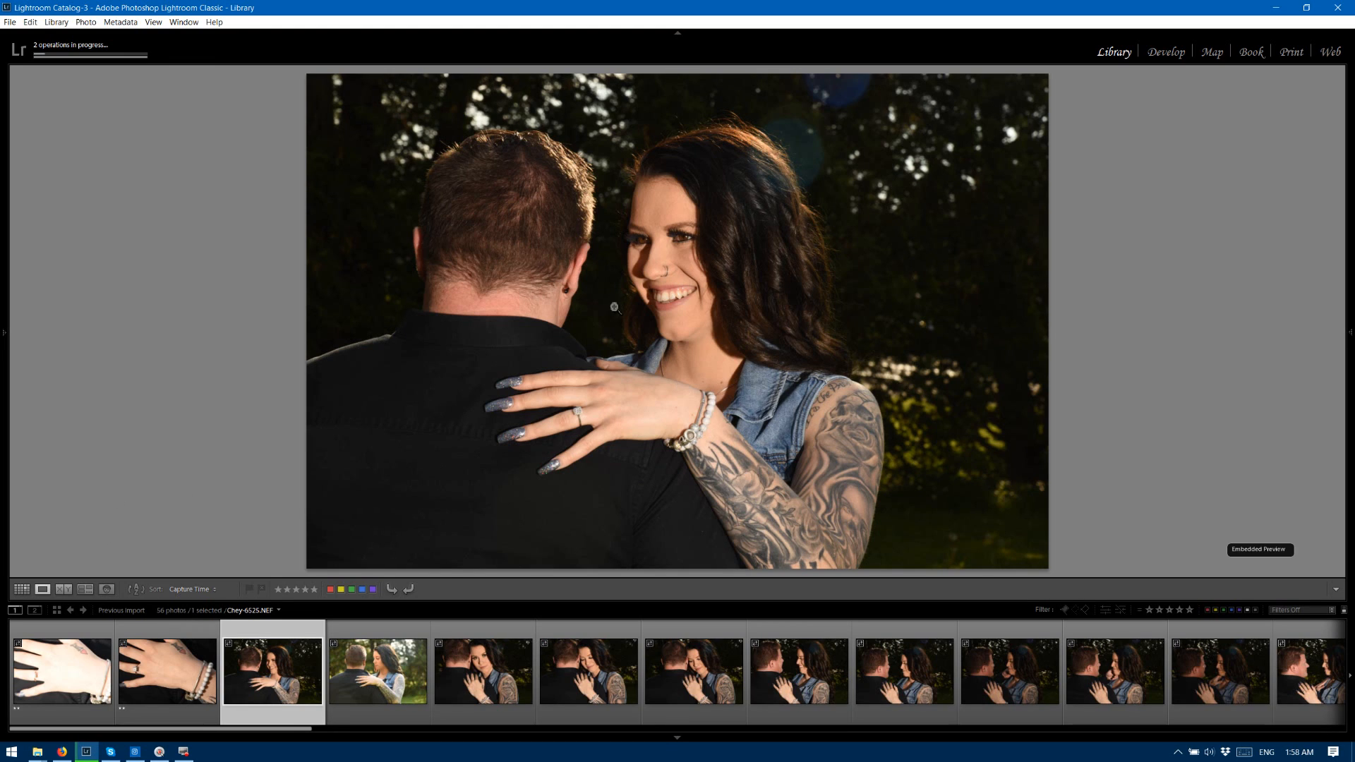
{"action": "key", "text": "2"}
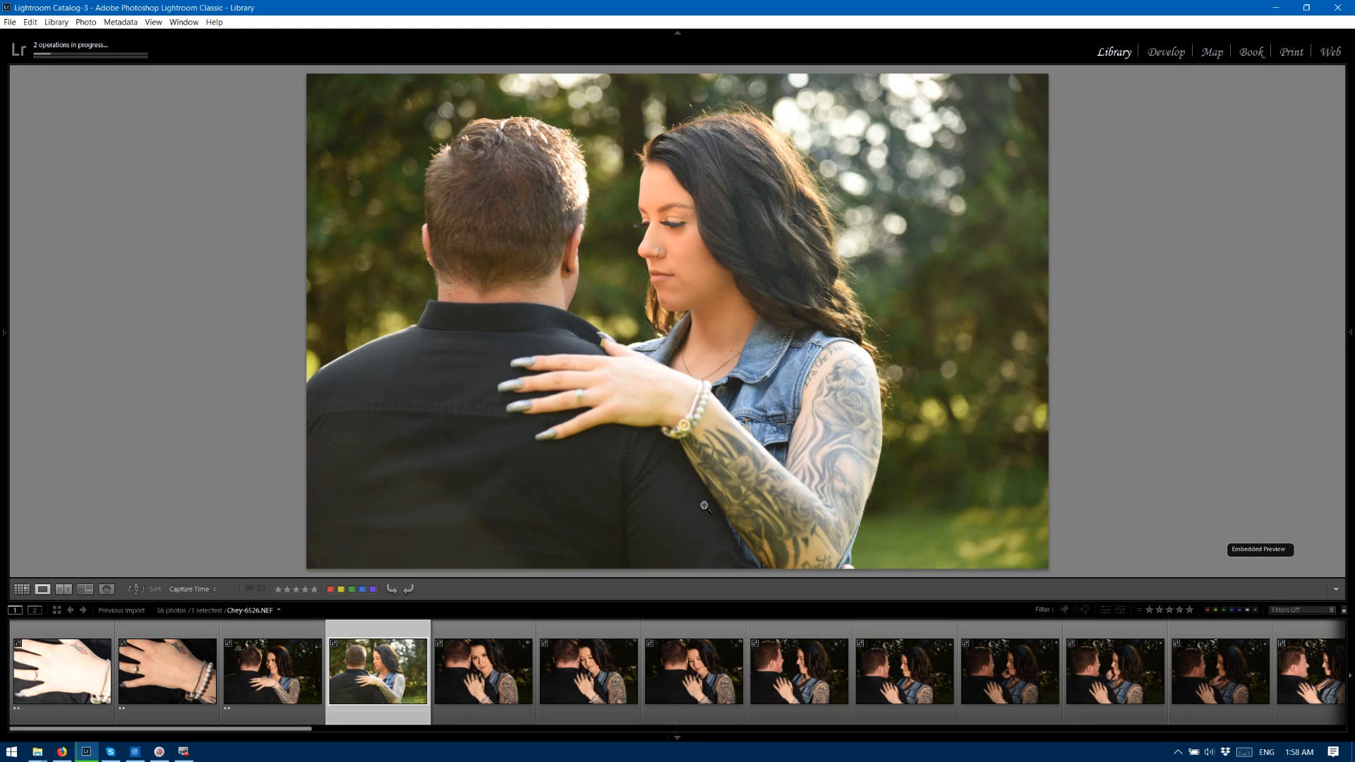
{"action": "key", "text": "2"}
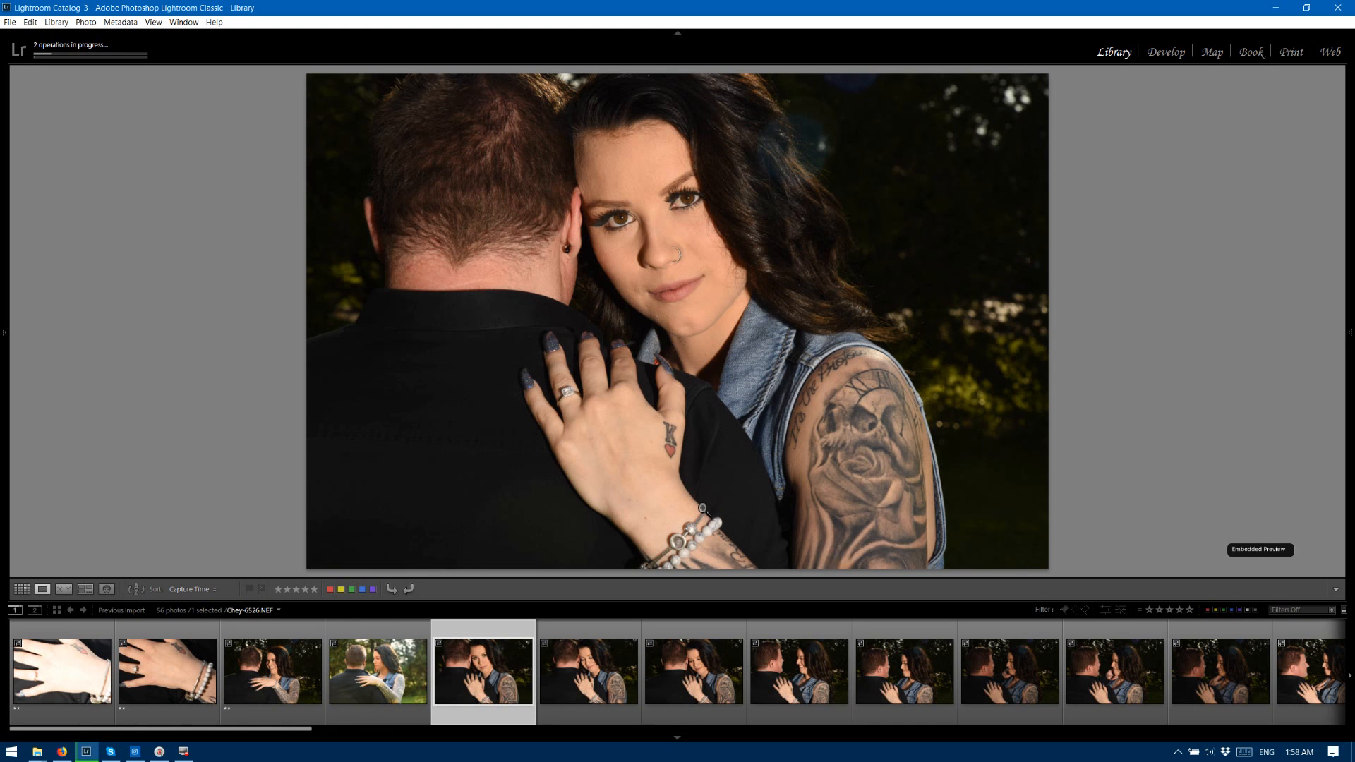
Give photos 6527 to 6531 of the couple three stars each.
{"action": "key", "text": "3"}
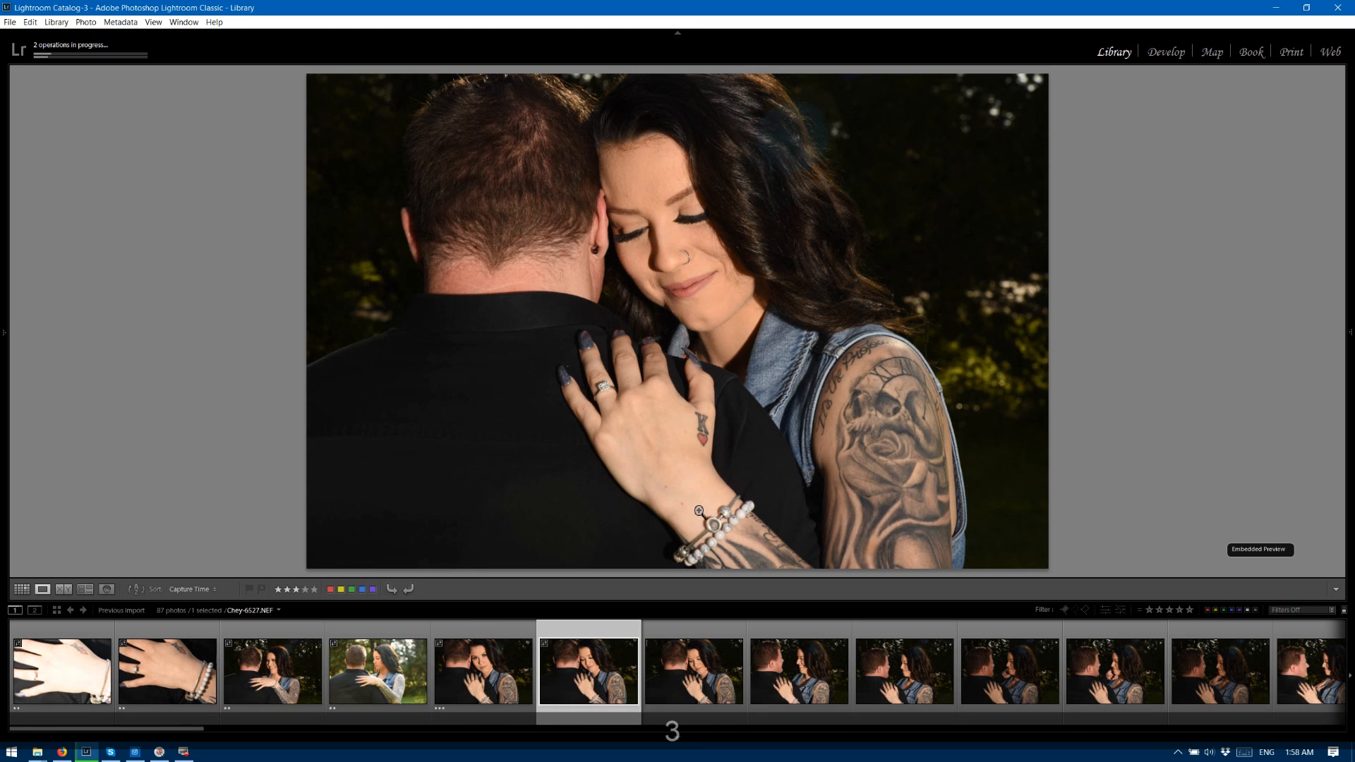
{"action": "key", "text": "3"}
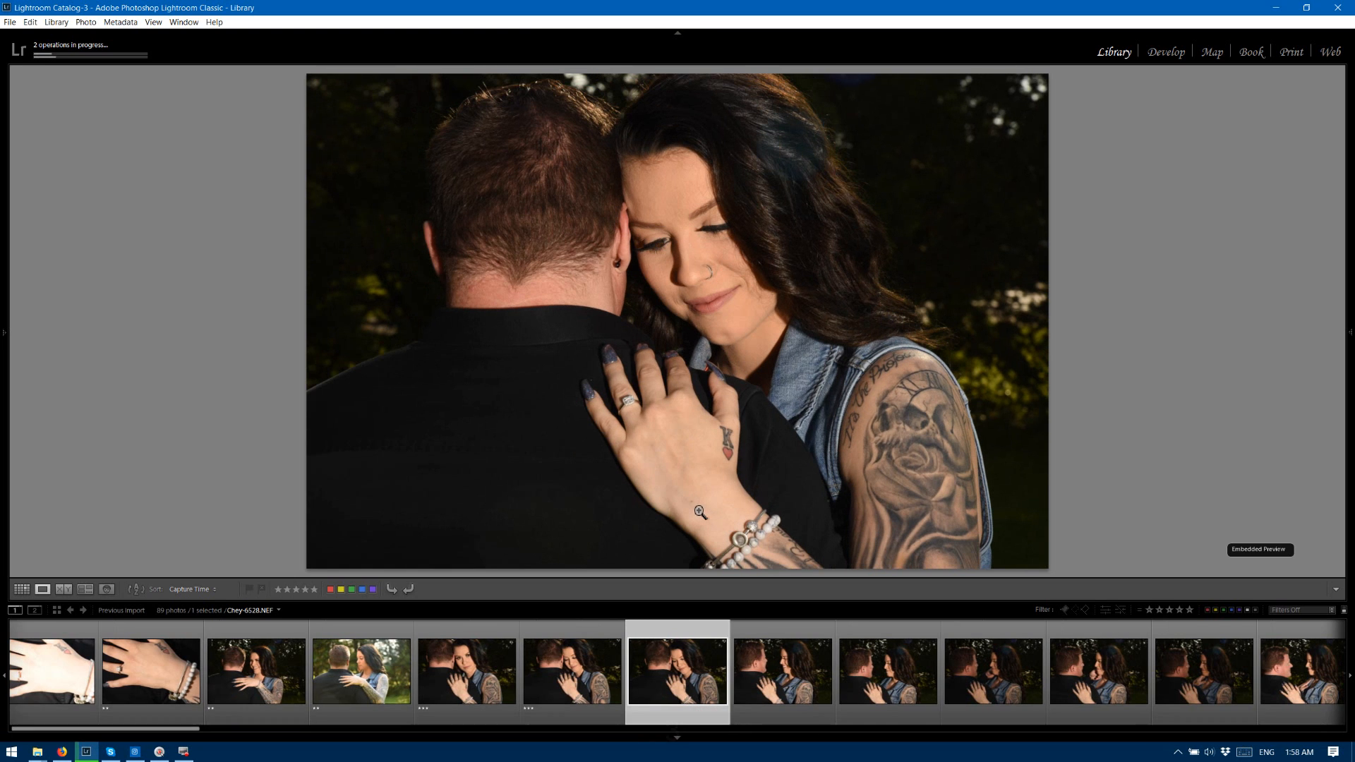
{"action": "key", "text": "3"}
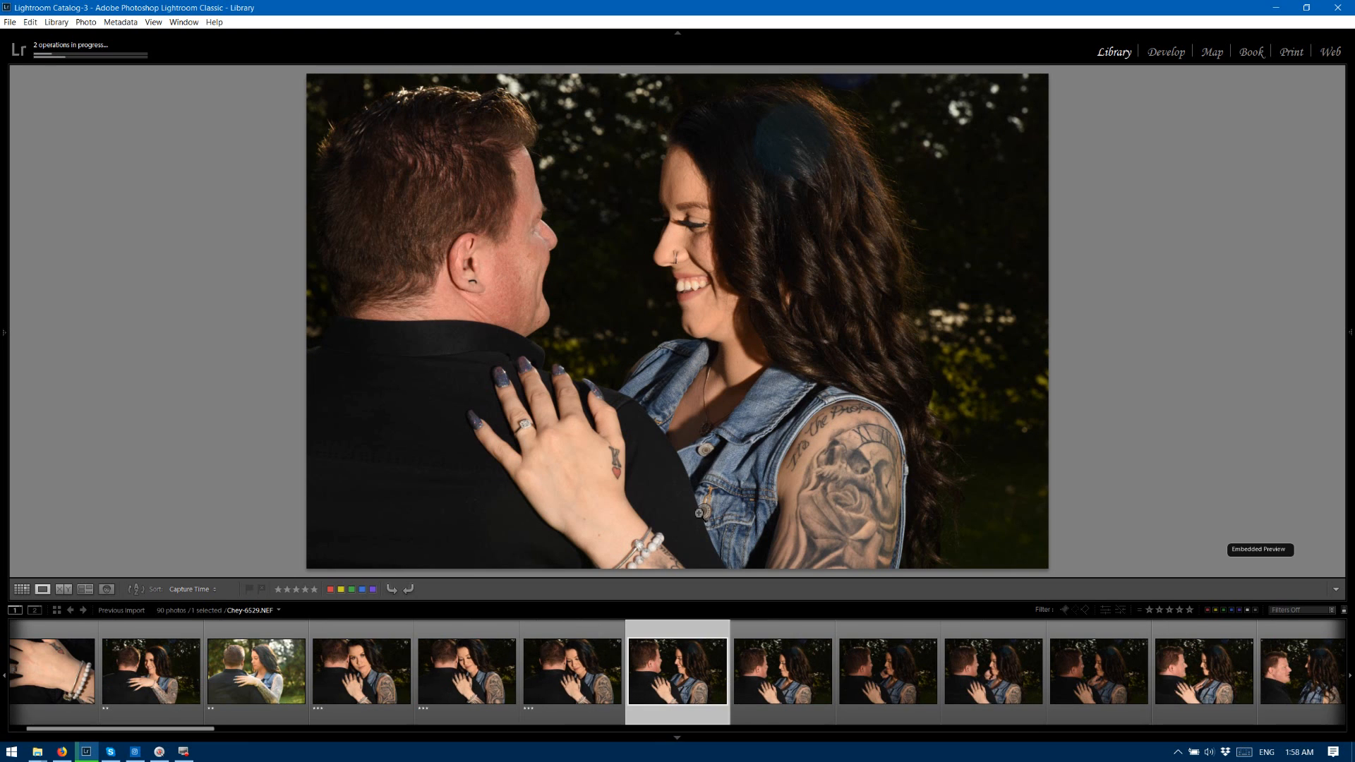
{"action": "key", "text": "3"}
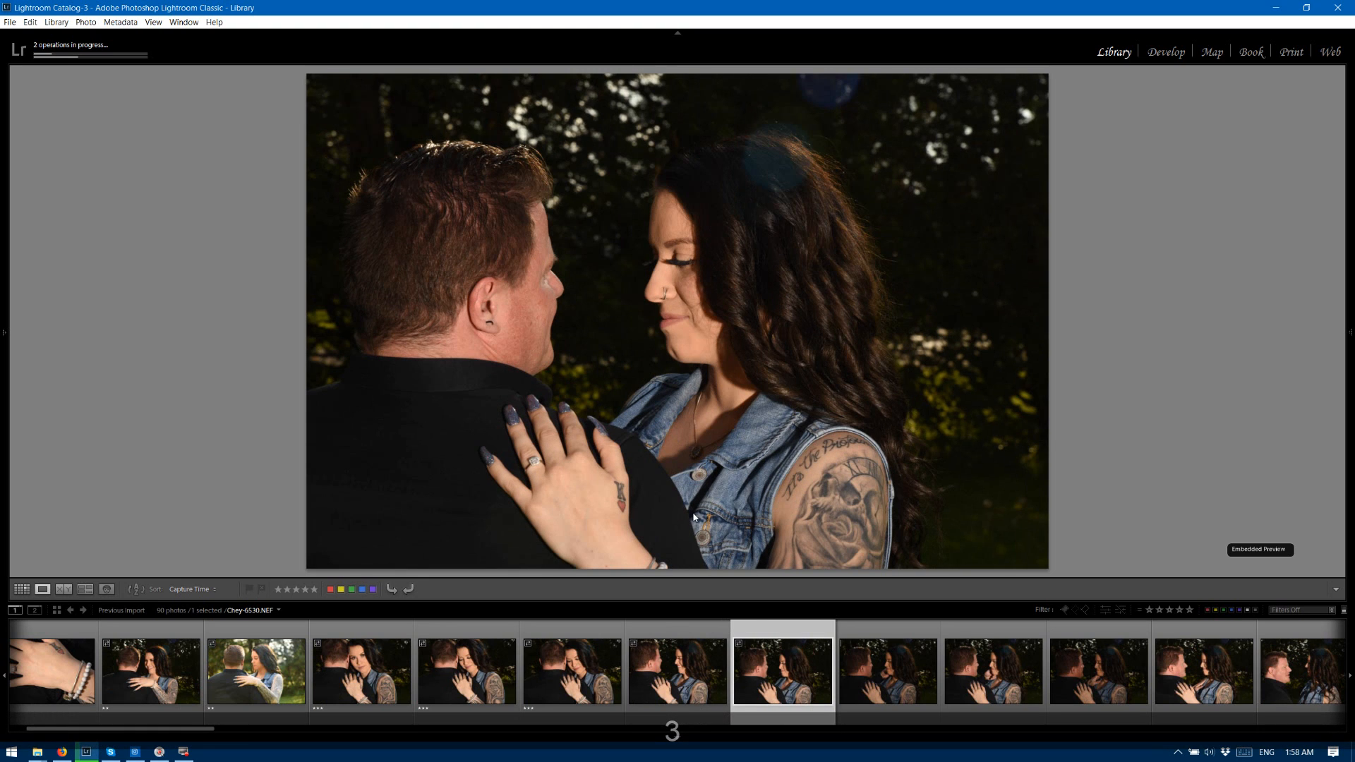
{"action": "key", "text": "3"}
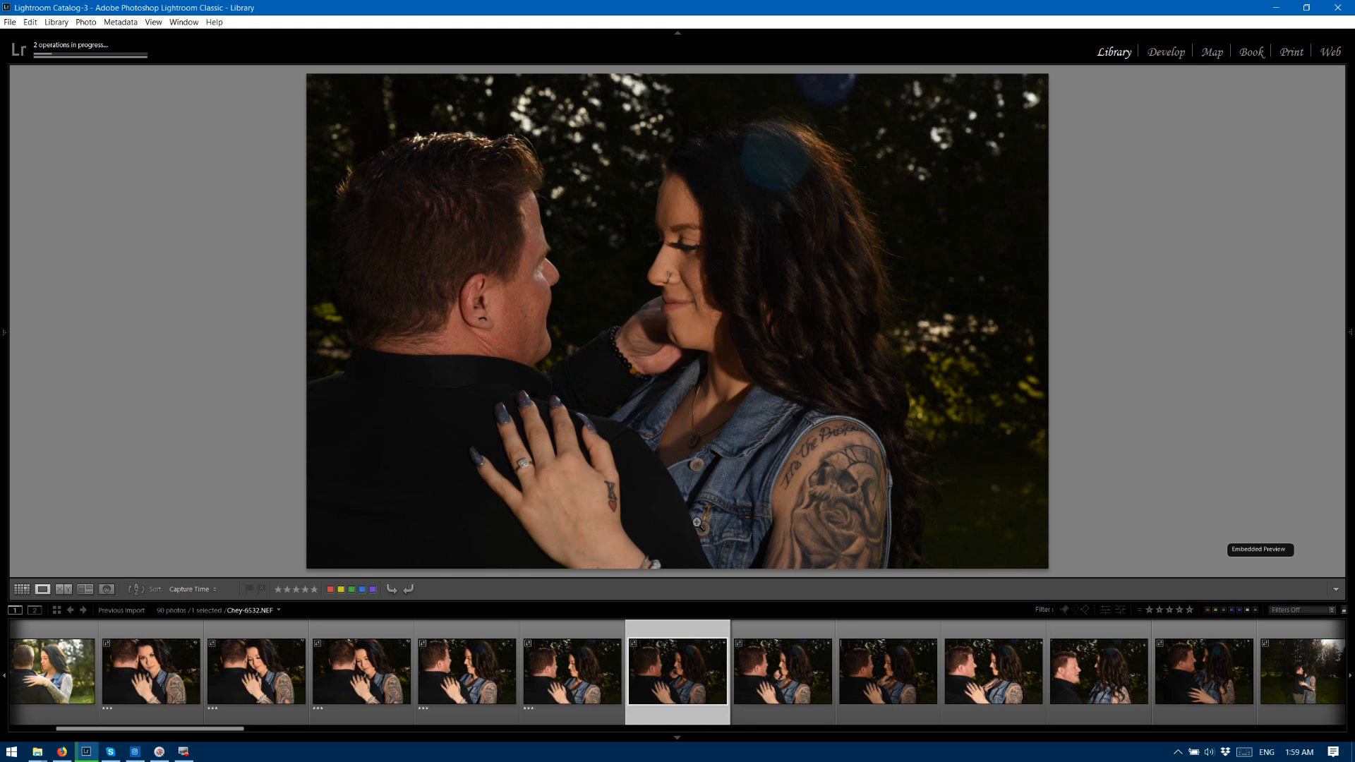
Rate photos 6532, 6534 and 6535 two stars and photo 6533 three stars.
{"action": "key", "text": "2"}
{"action": "key", "text": "3"}
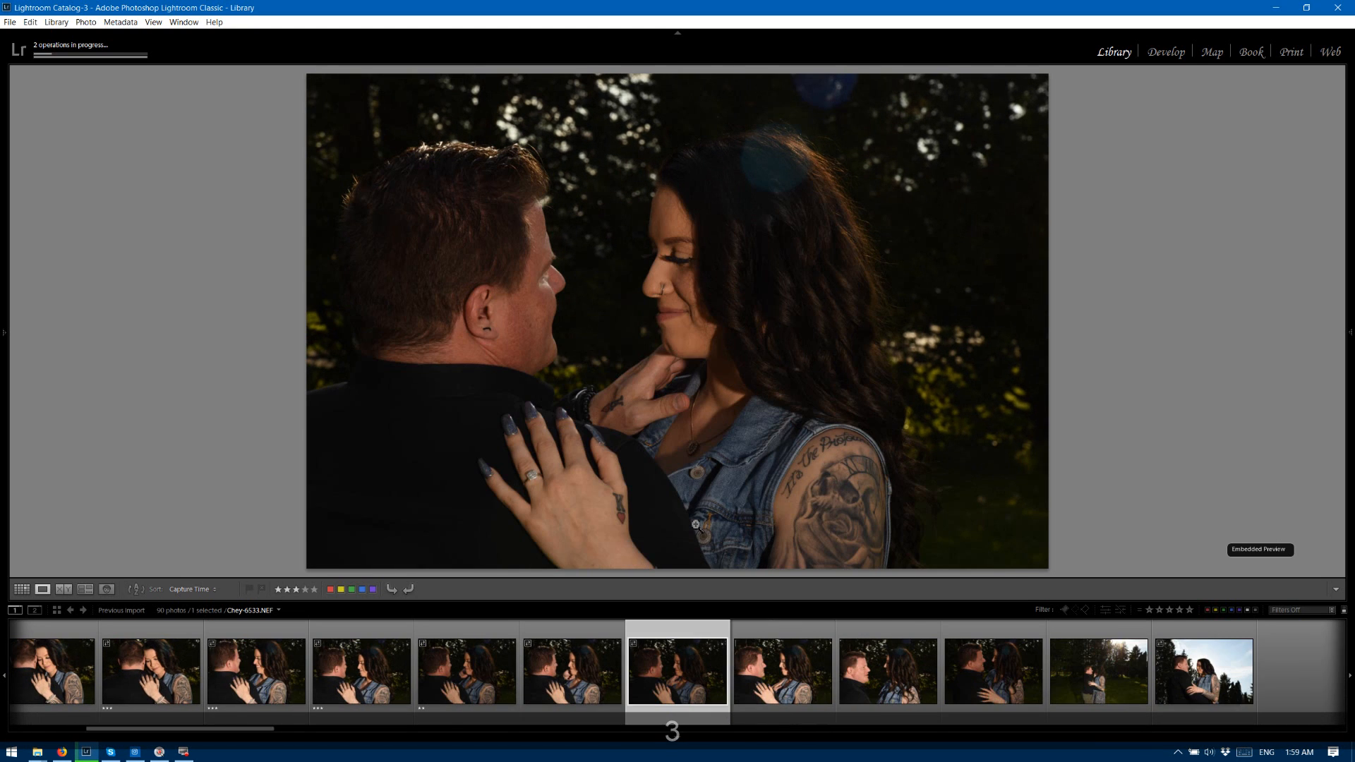
{"action": "key", "text": "2"}
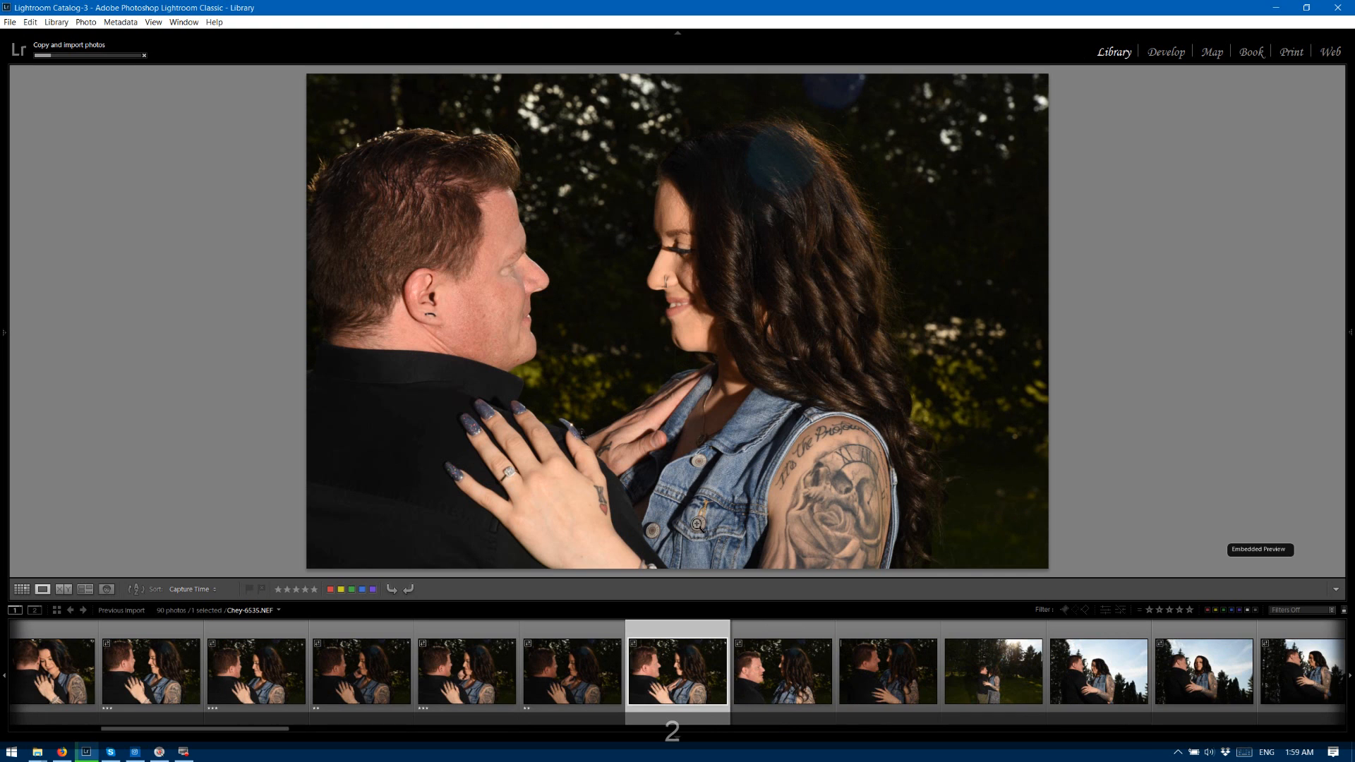
{"action": "key", "text": "2"}
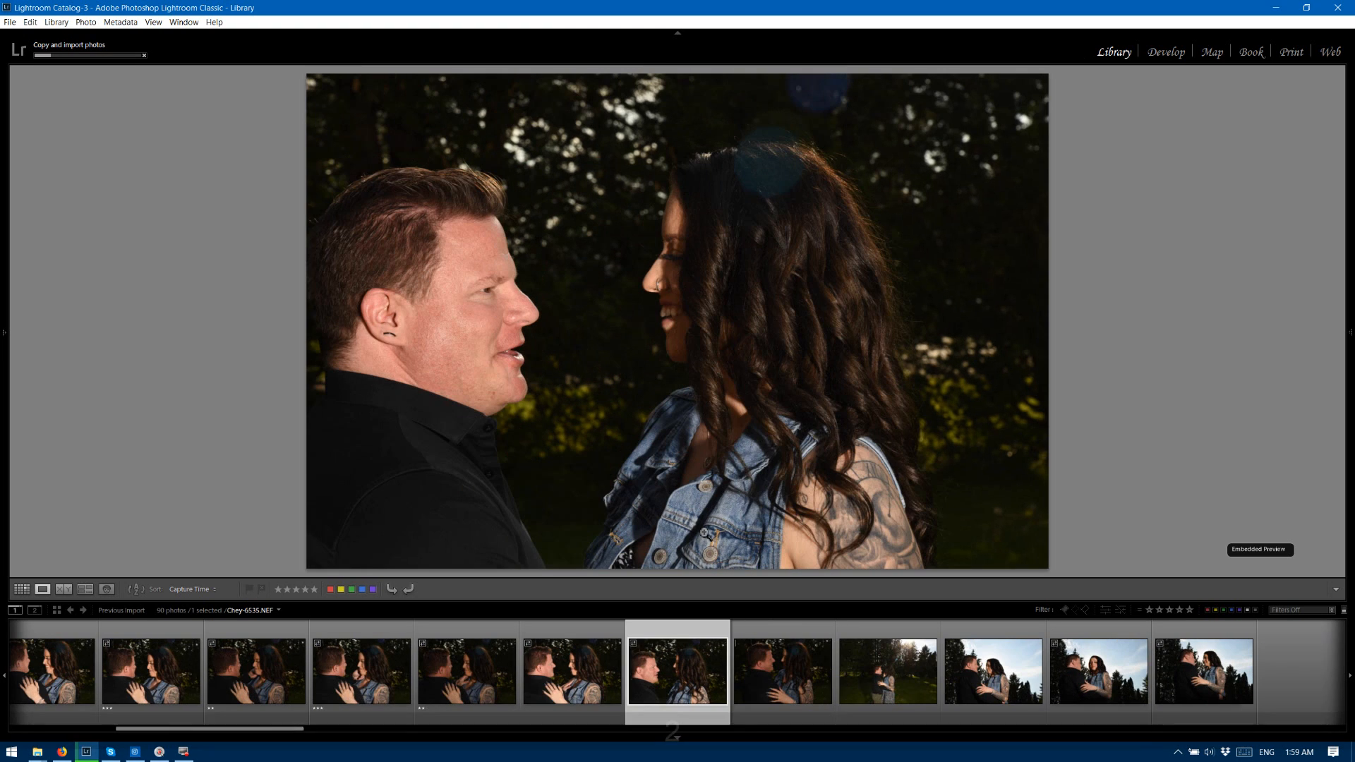
Rate photos 6536 to 6542 two stars each.
{"action": "key", "text": "2"}
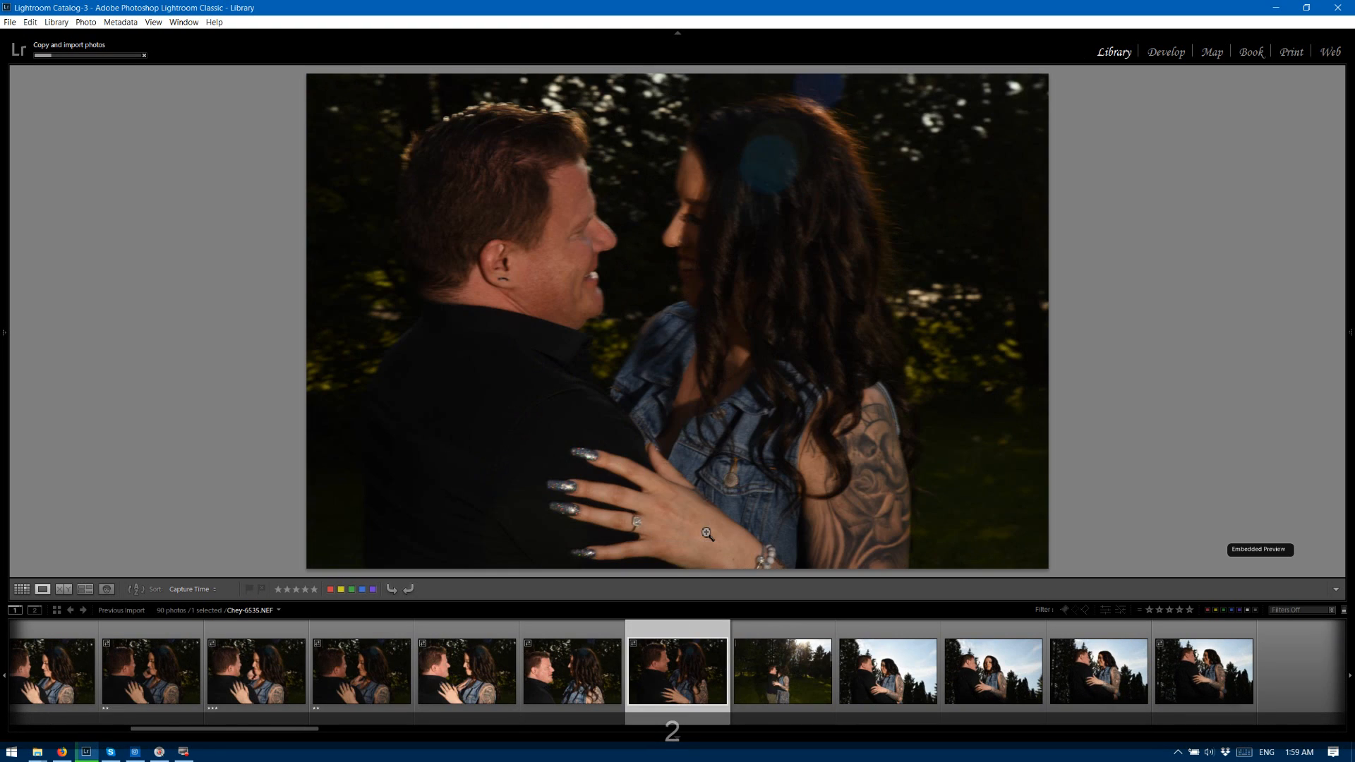
{"action": "key", "text": "2"}
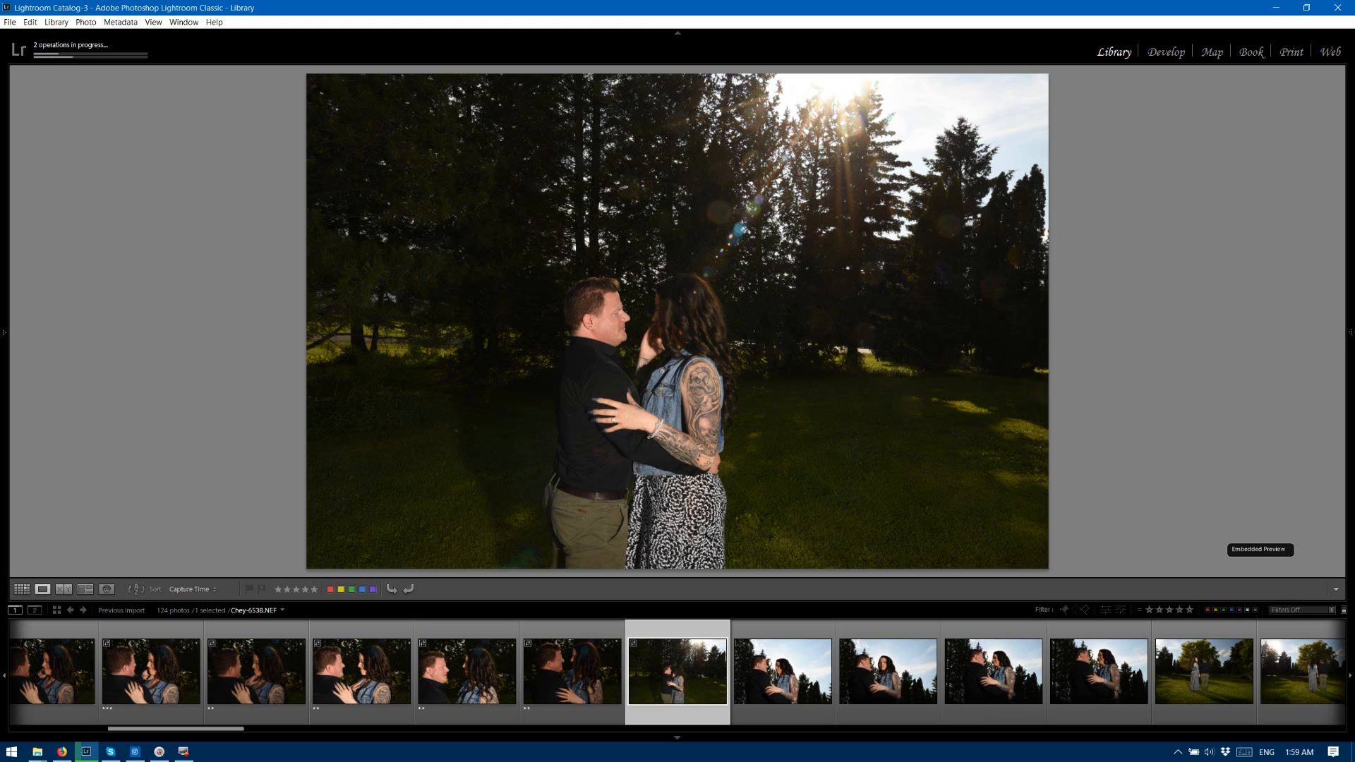
{"action": "key", "text": "Right"}
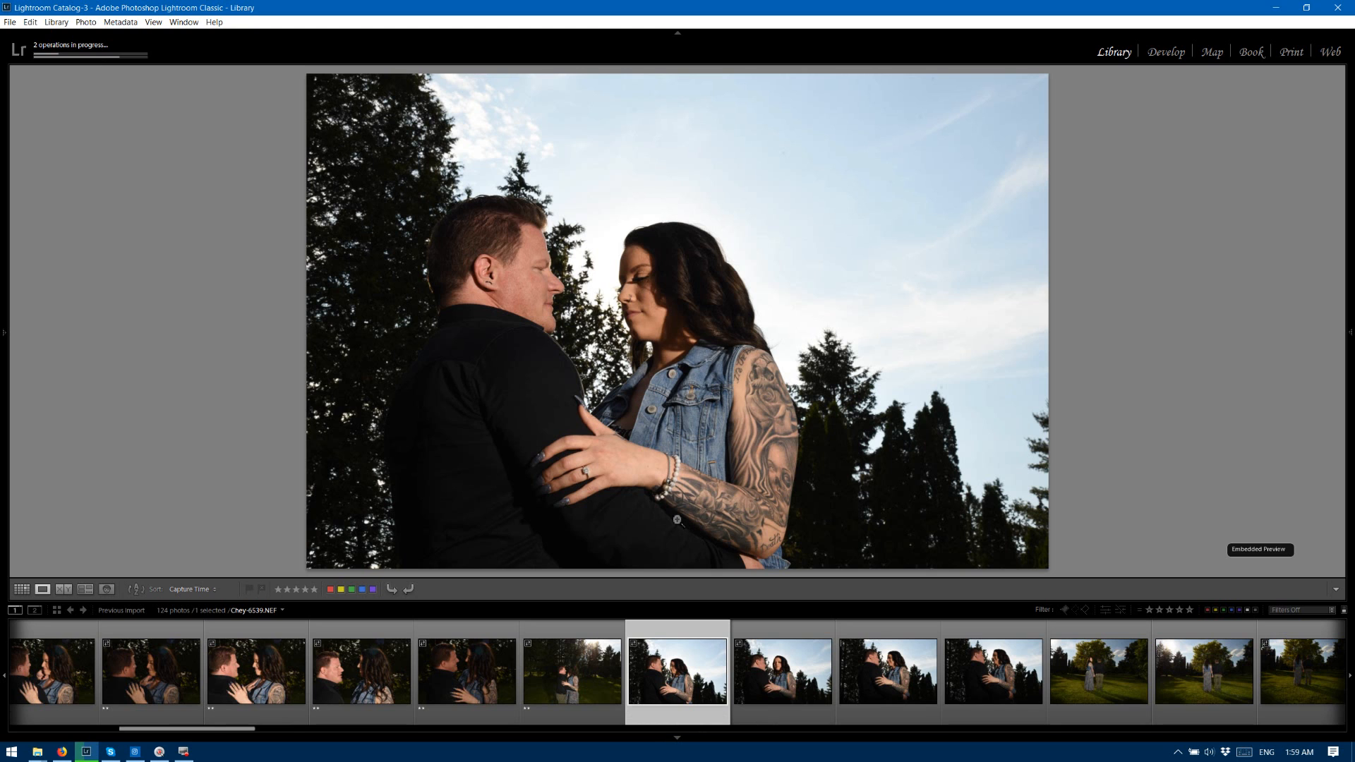
{"action": "key", "text": "2"}
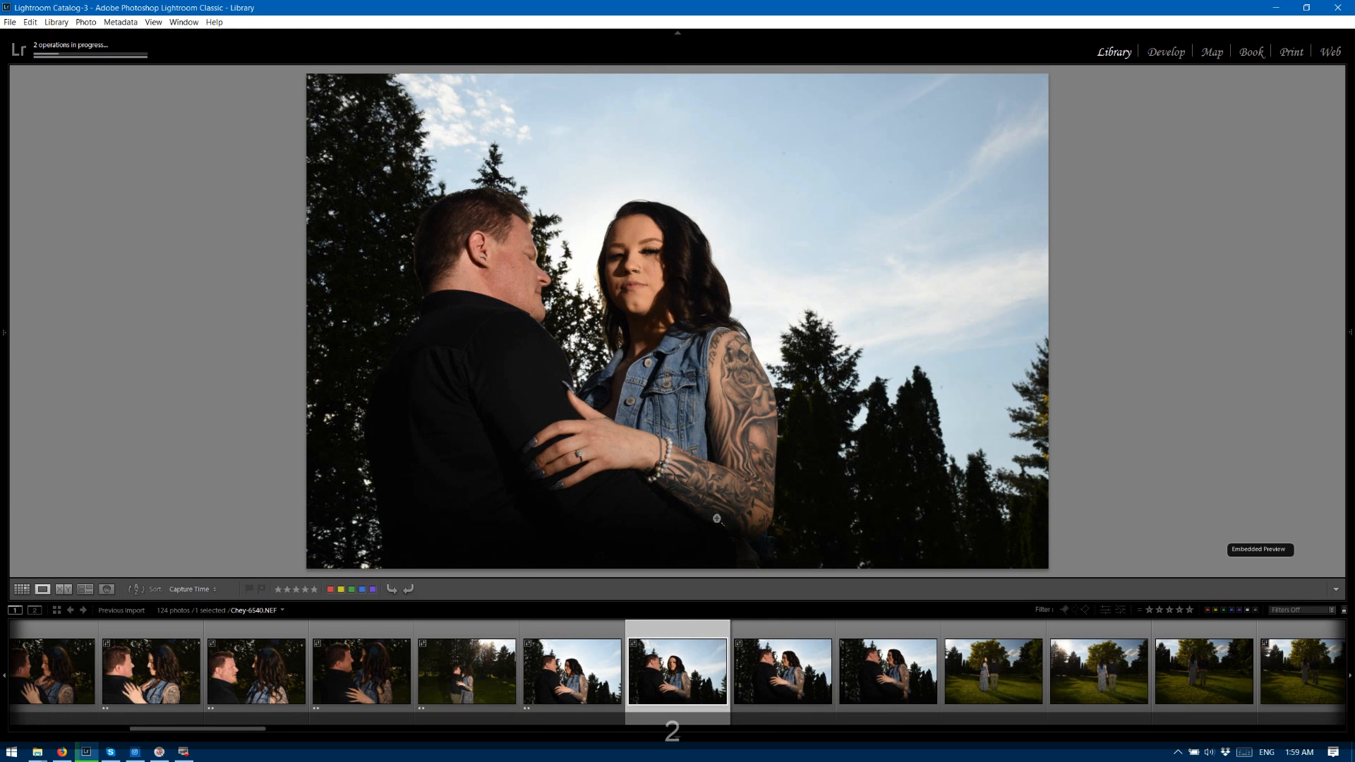
{"action": "key", "text": "2"}
{"action": "key", "text": "2"}
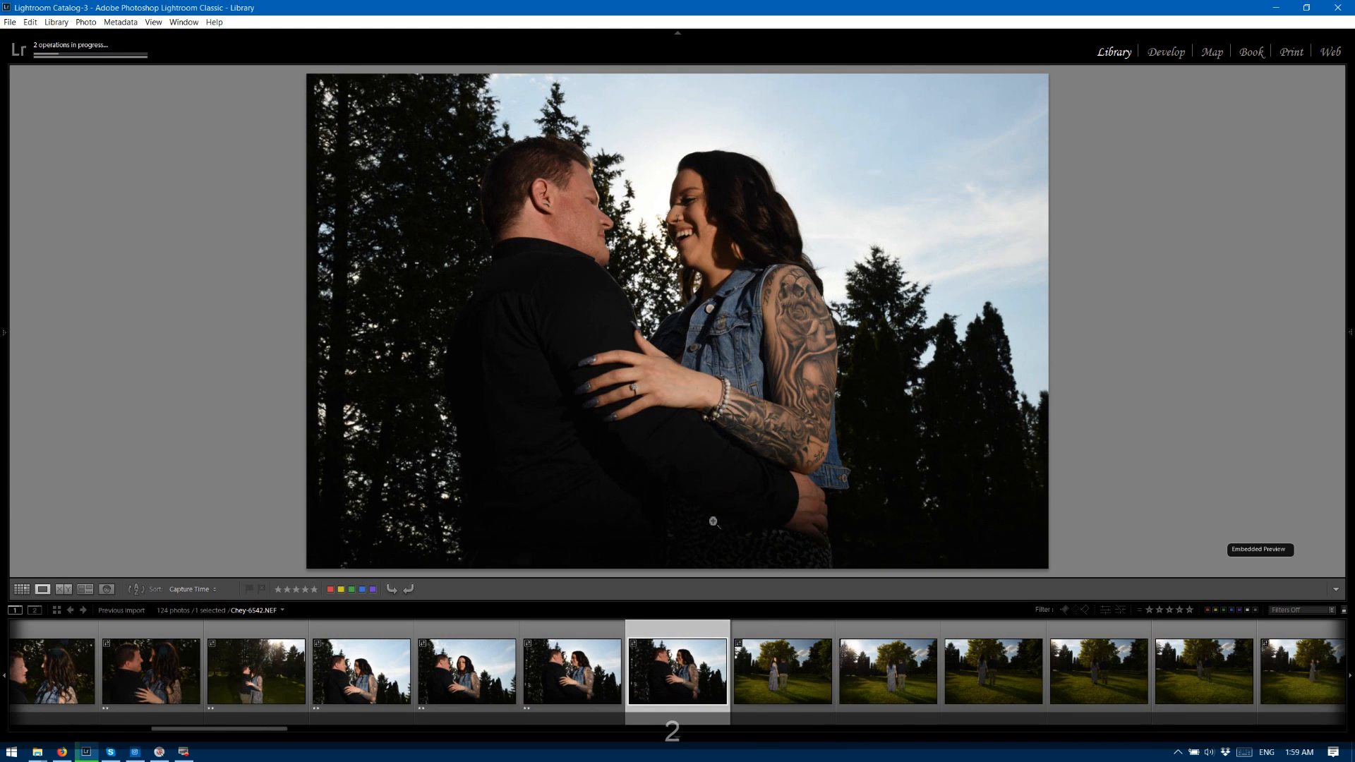
{"action": "key", "text": "2"}
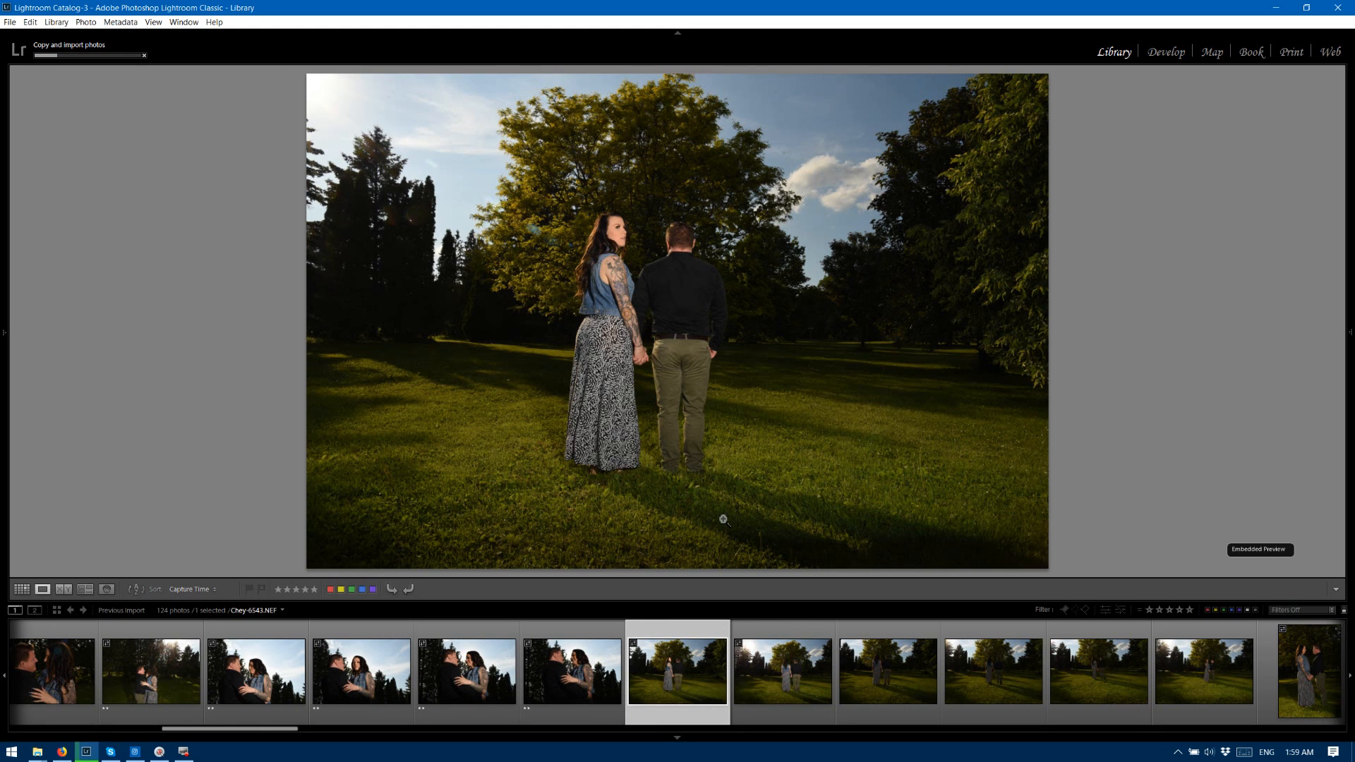
Rate the park photos 6543 to 6547 two stars, 6548 three stars, and 6549 and 6550 two stars.
{"action": "key", "text": "2"}
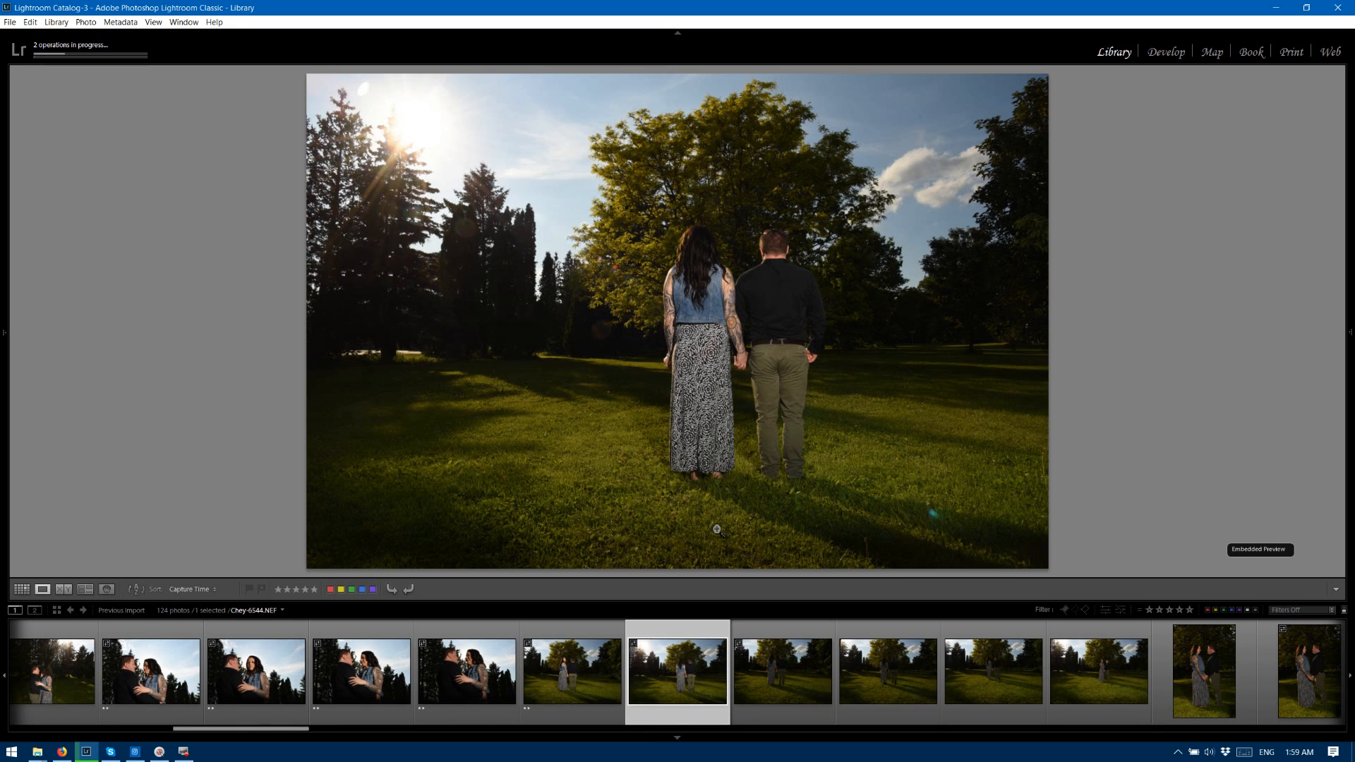
{"action": "key", "text": "2"}
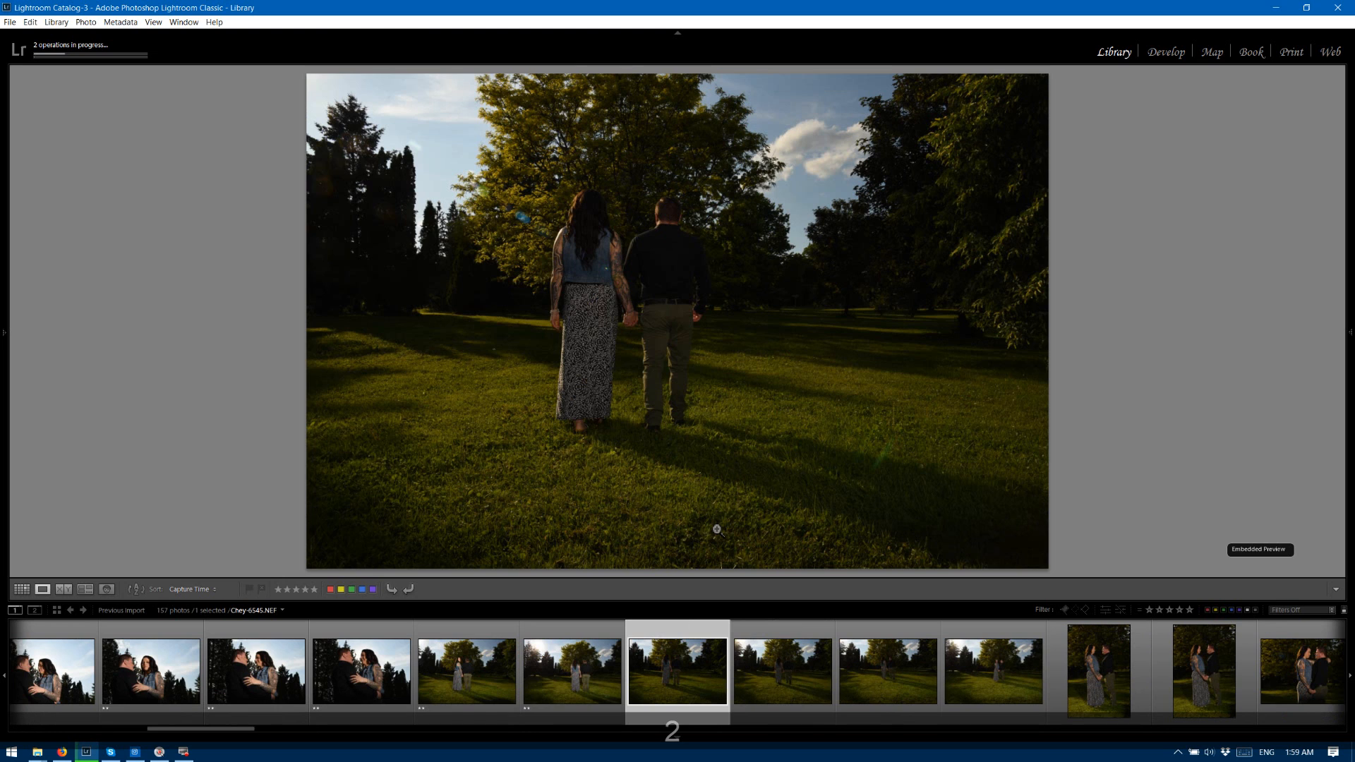
{"action": "key", "text": "2"}
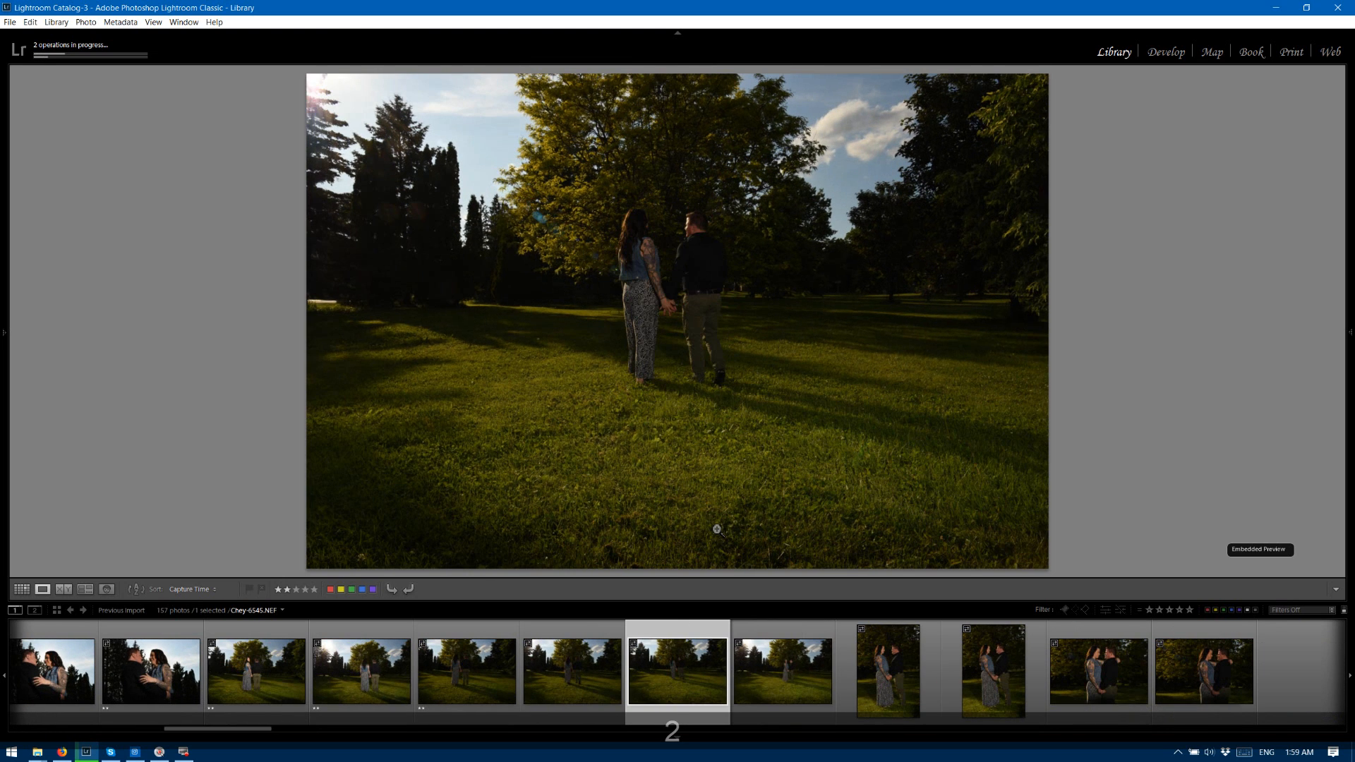
{"action": "key", "text": "2"}
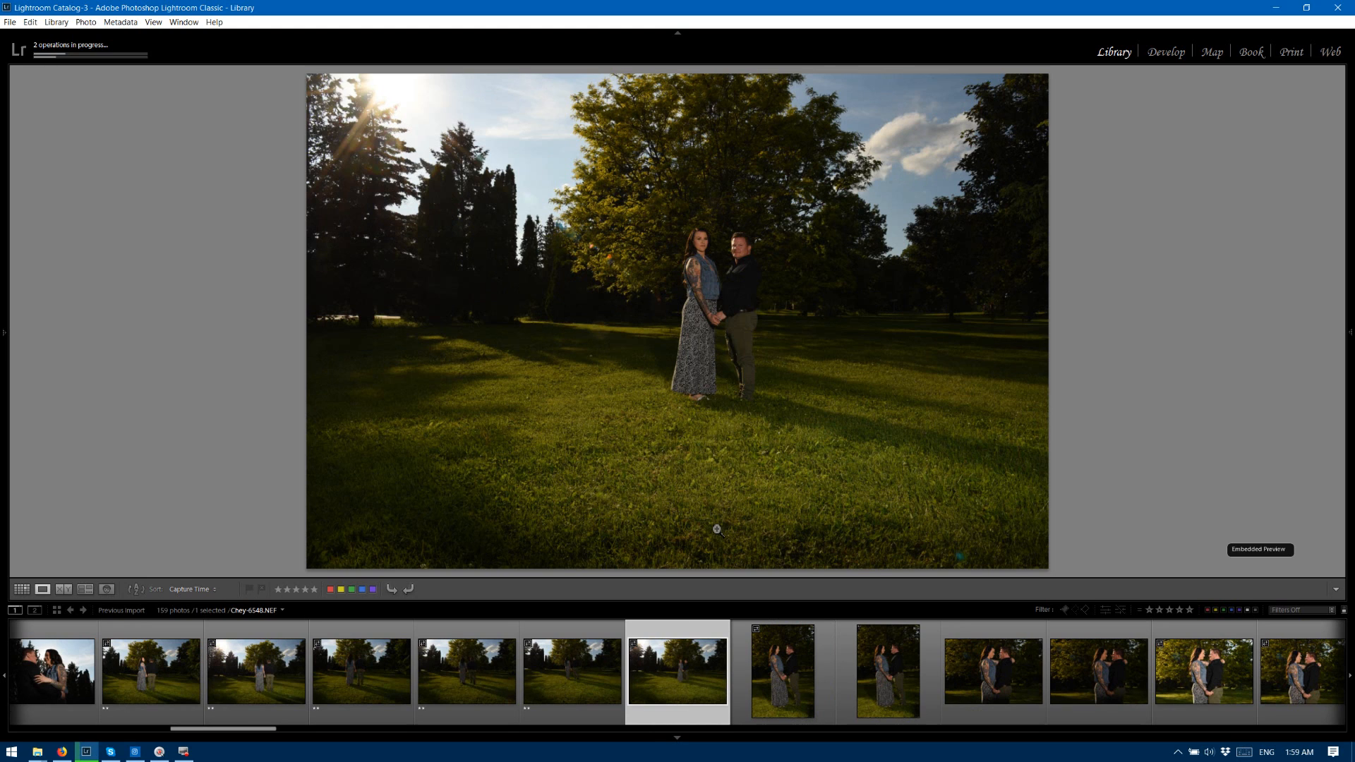
{"action": "key", "text": "3"}
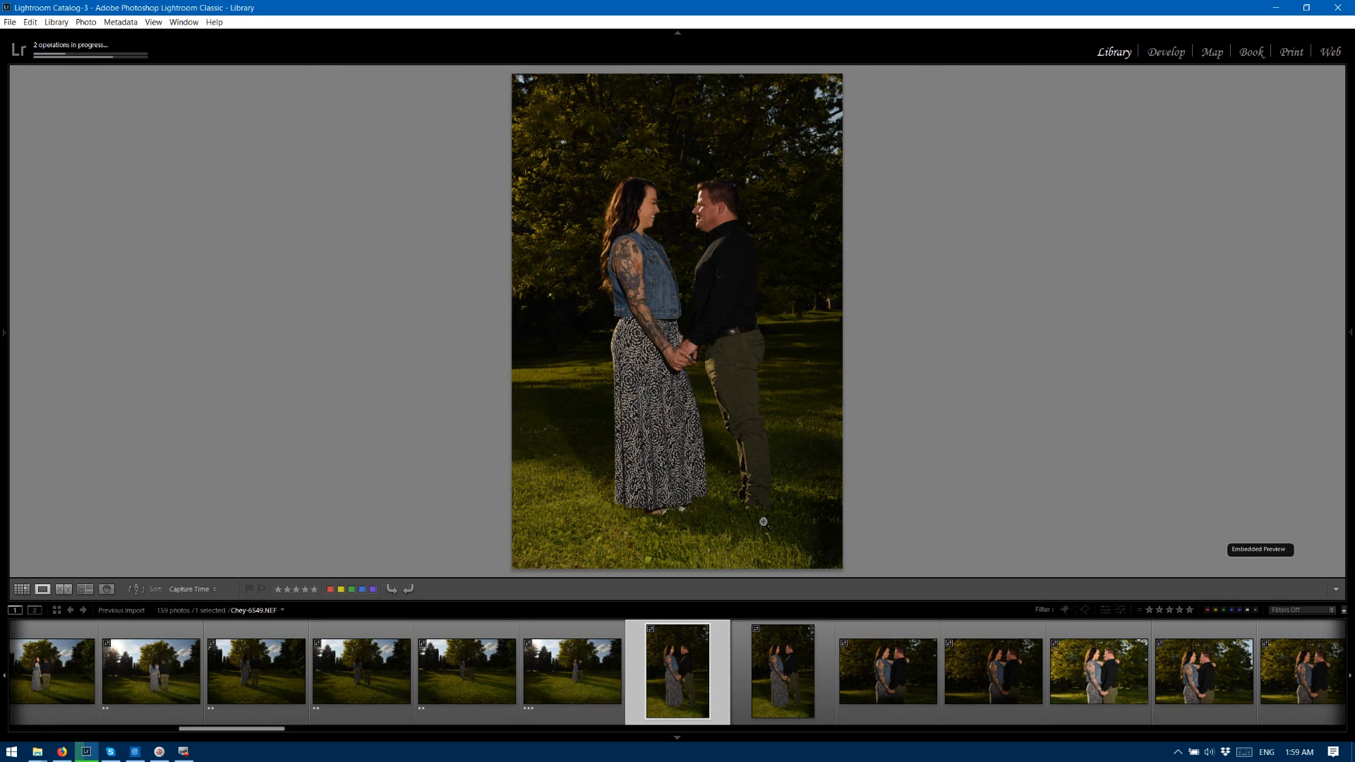
{"action": "key", "text": "2"}
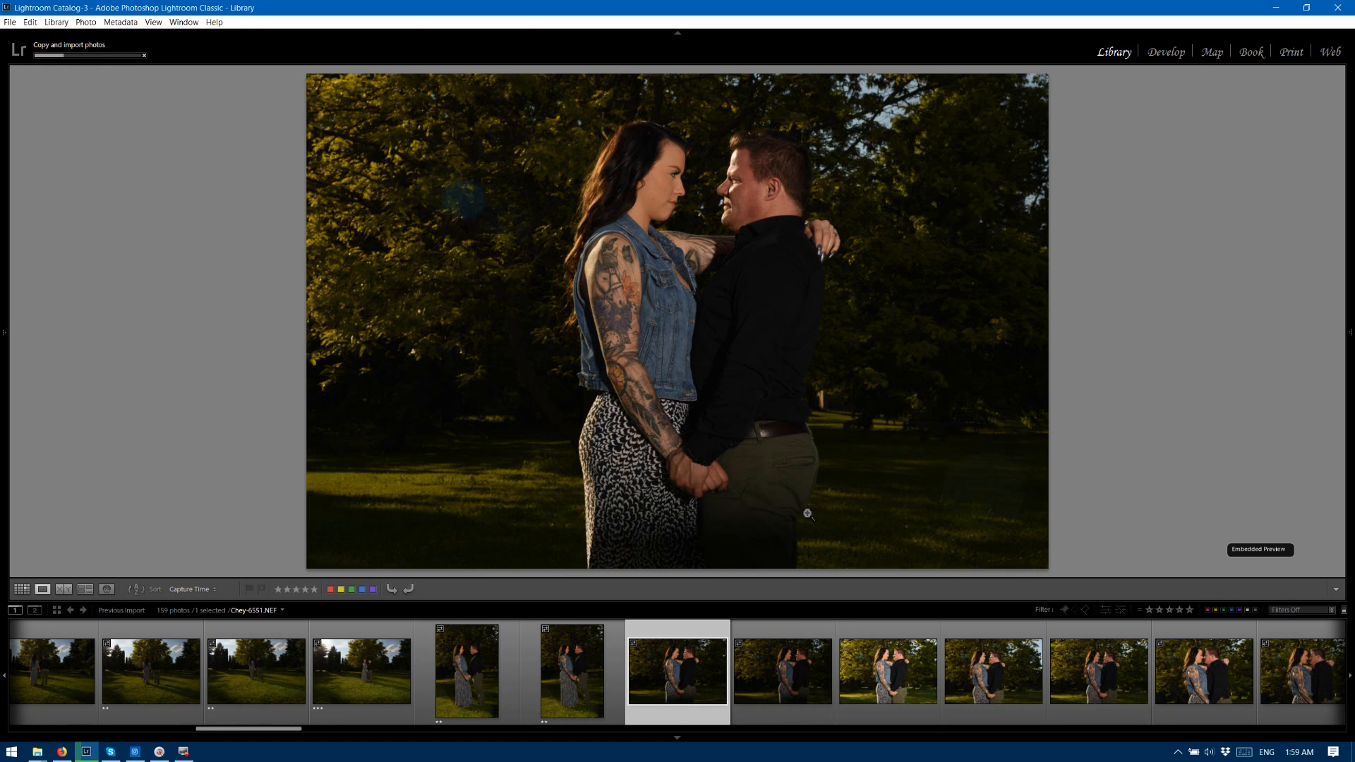
Give photos 6551 to 6558 of the embracing couple three stars each.
{"action": "key", "text": "3"}
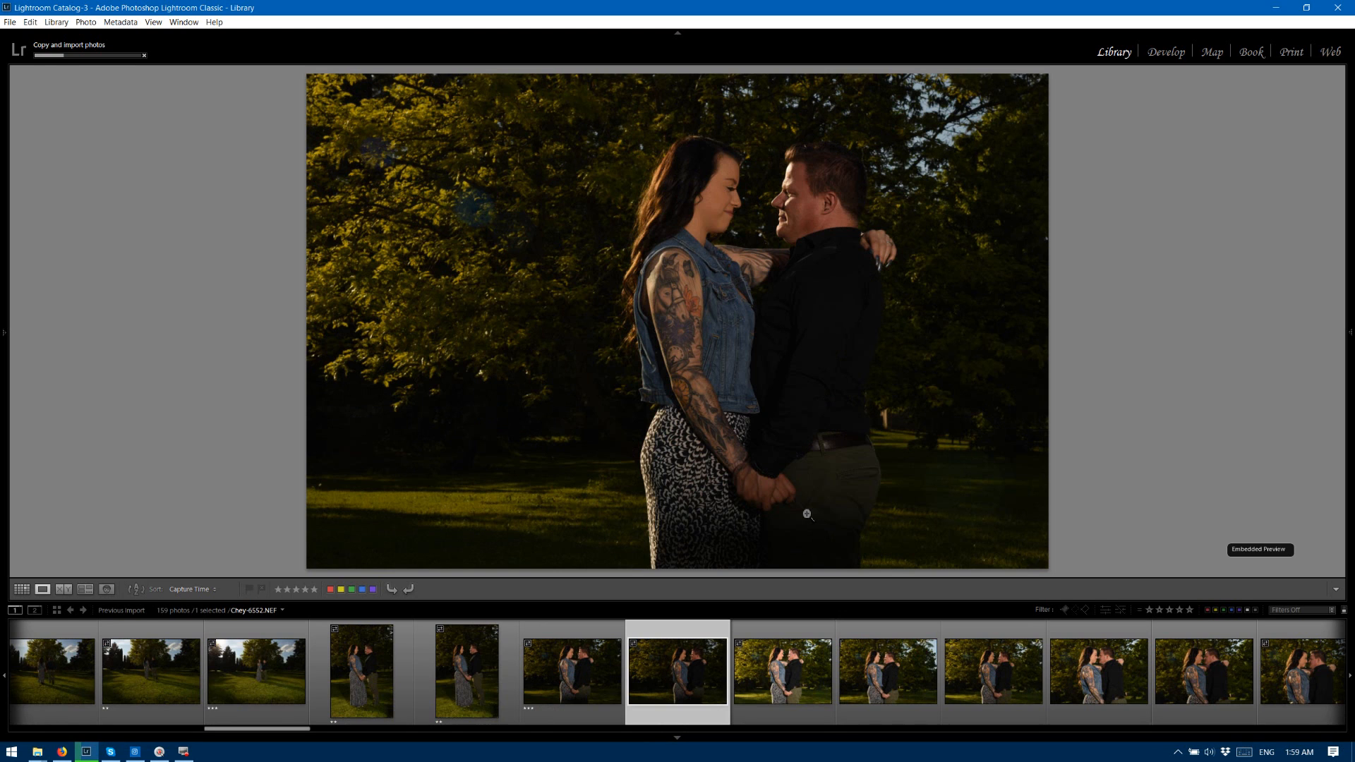
{"action": "key", "text": "3"}
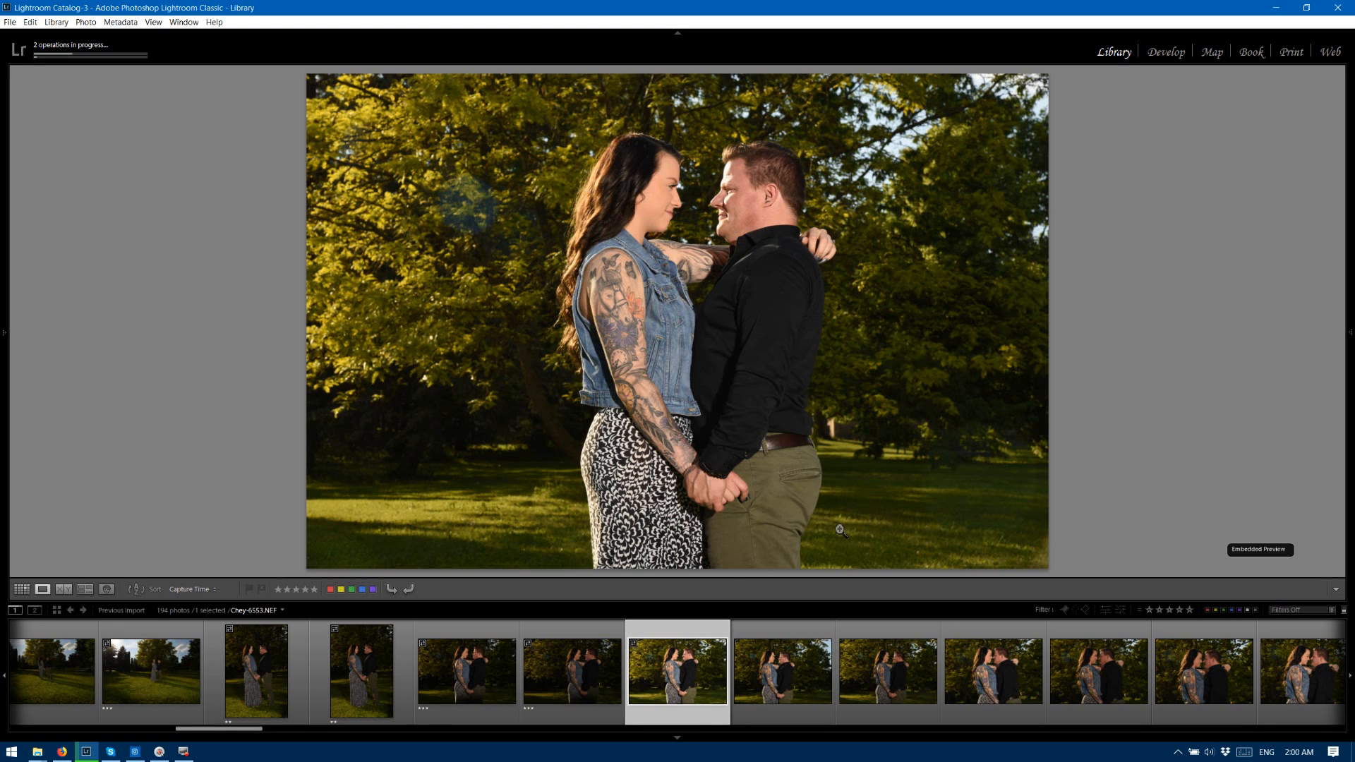
{"action": "key", "text": "3"}
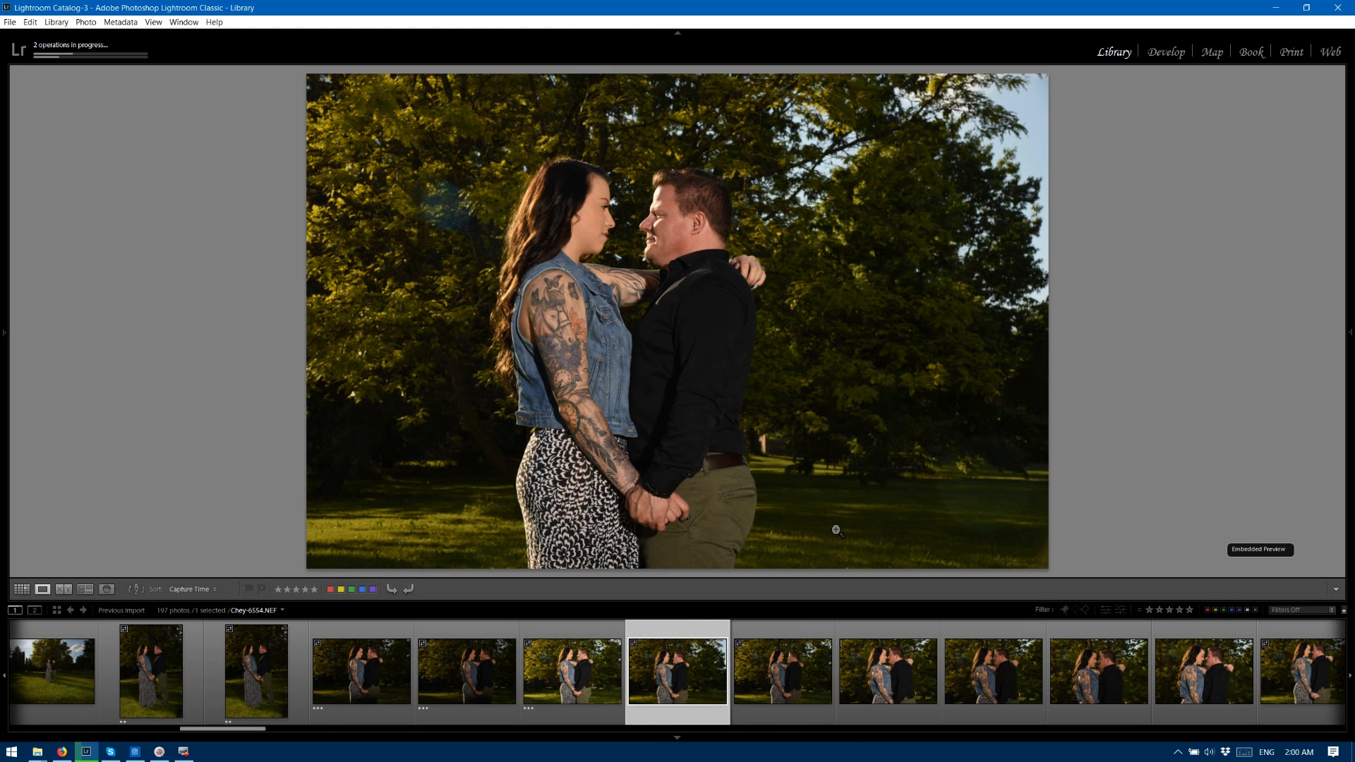
{"action": "key", "text": "3"}
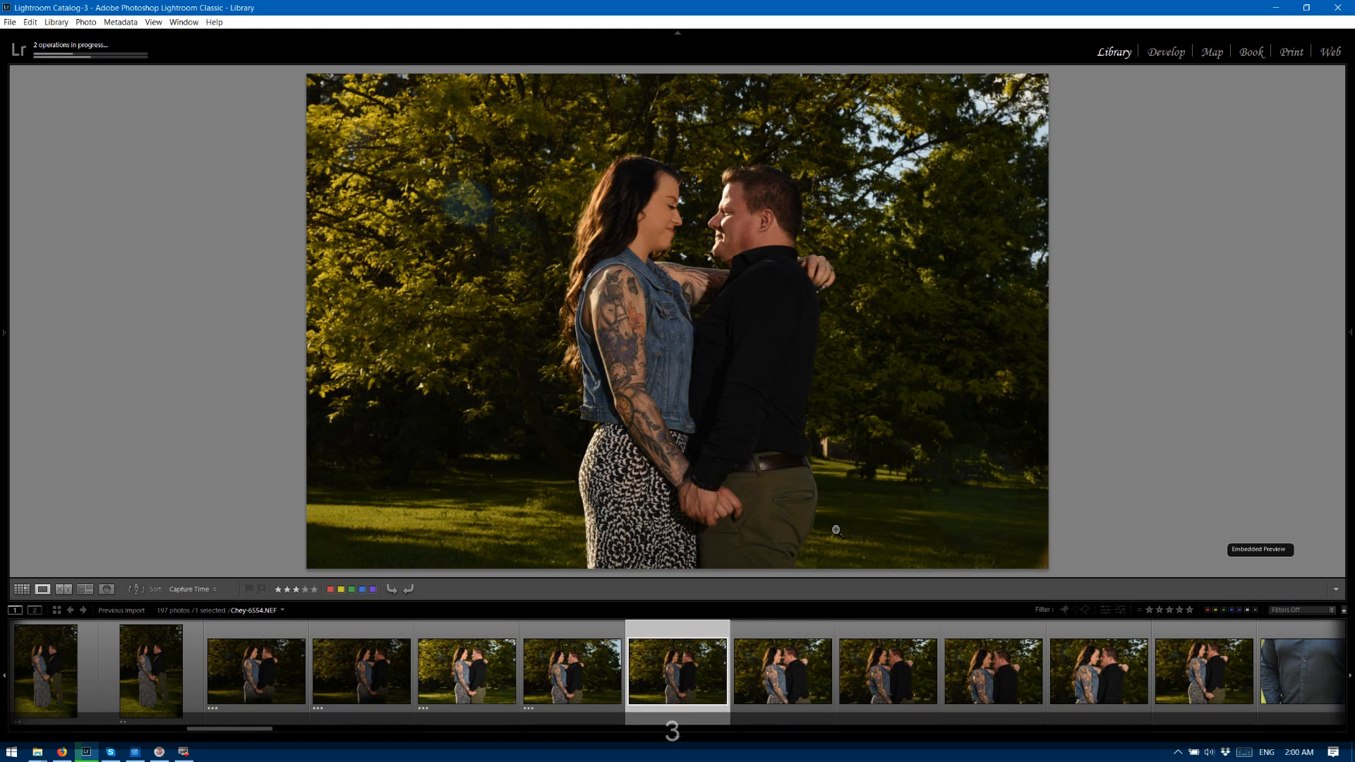
{"action": "key", "text": "3"}
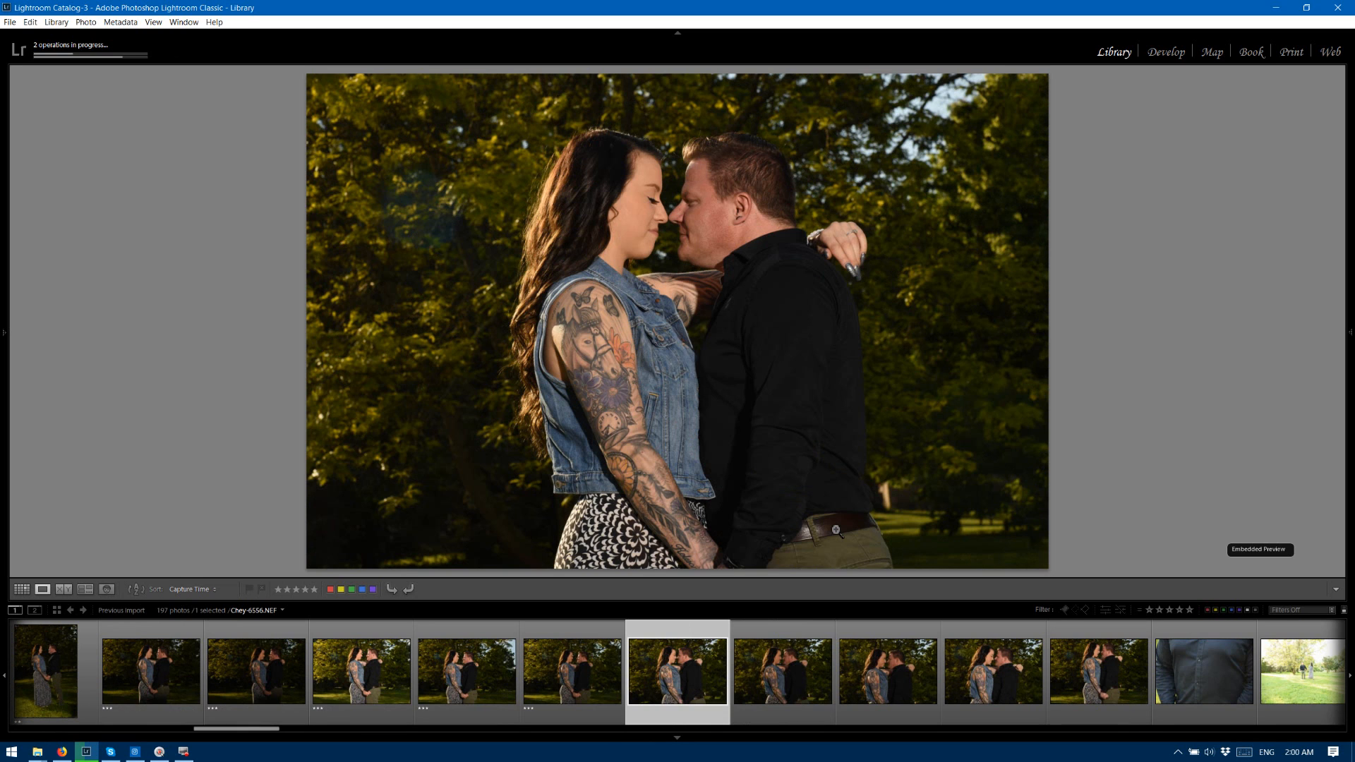
{"action": "key", "text": "3"}
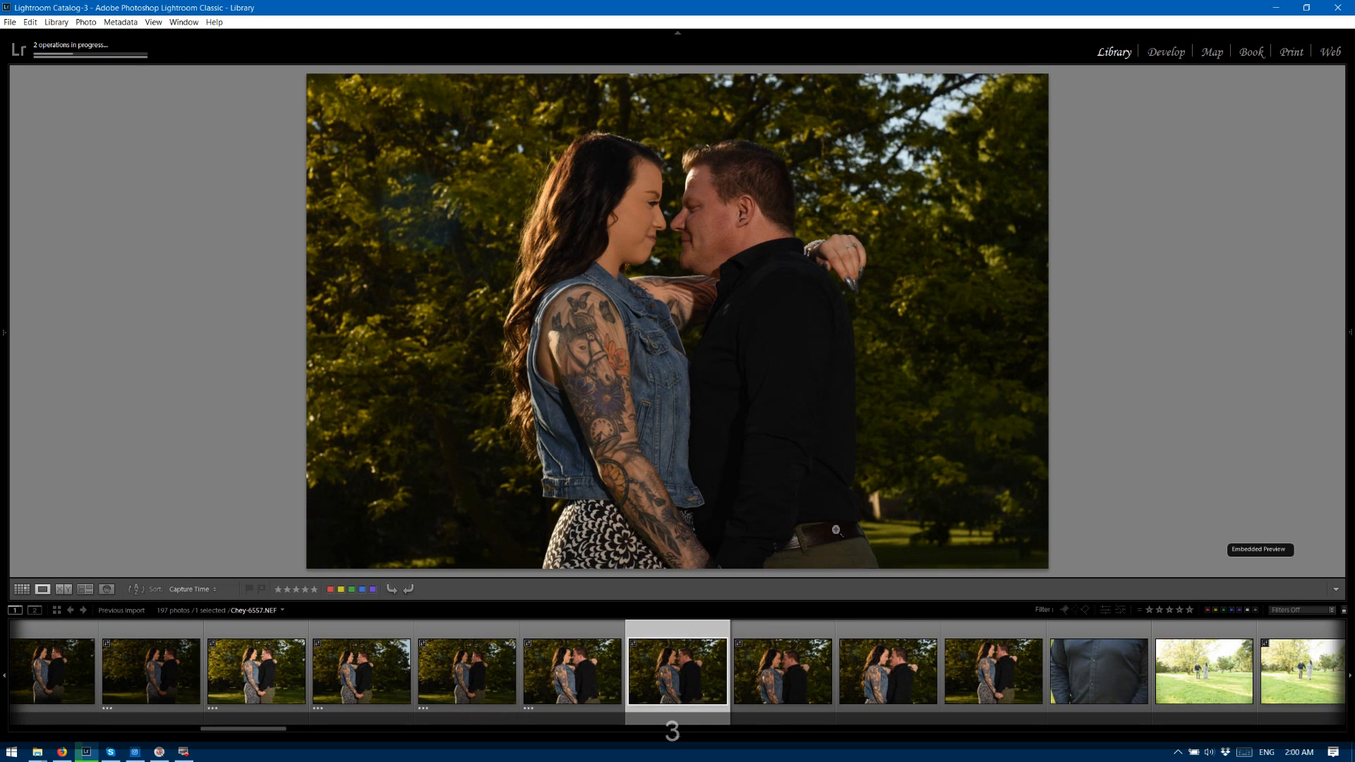
{"action": "key", "text": "3"}
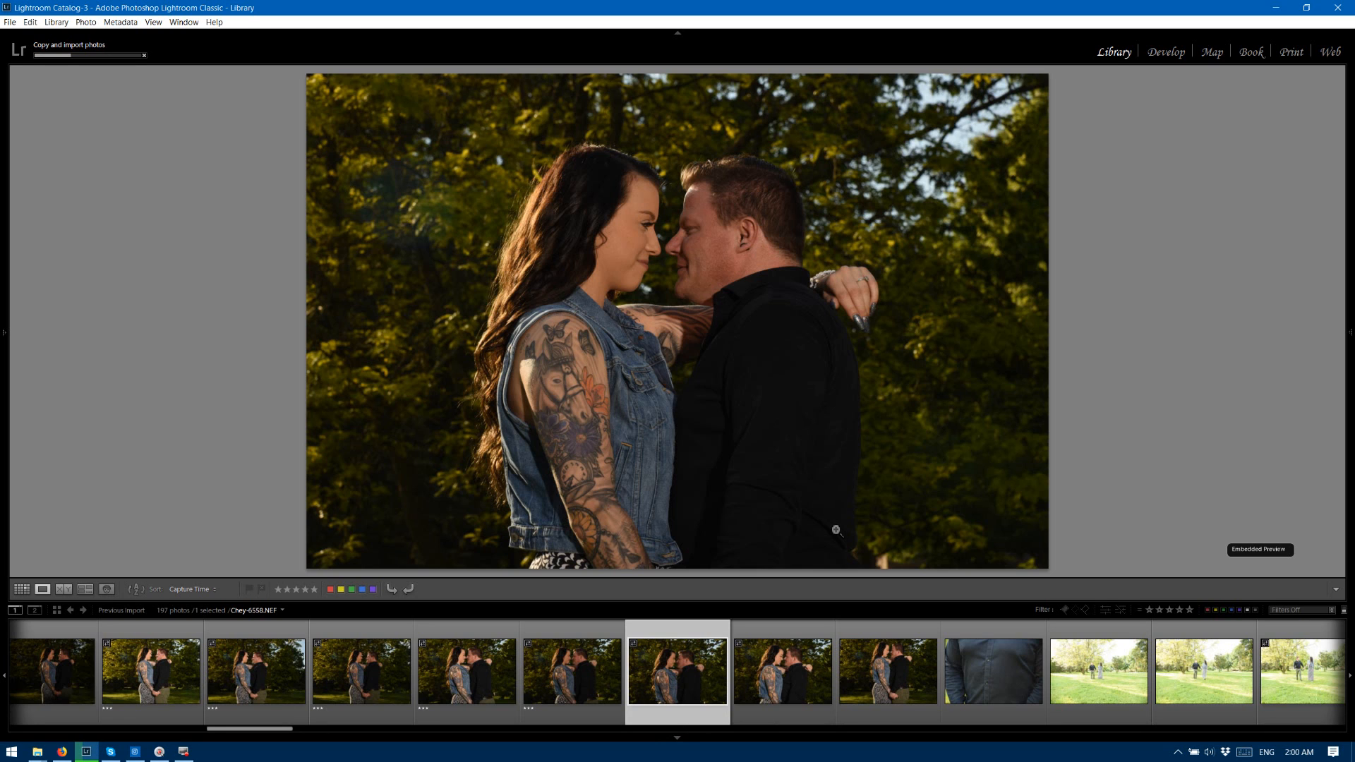
{"action": "key", "text": "3"}
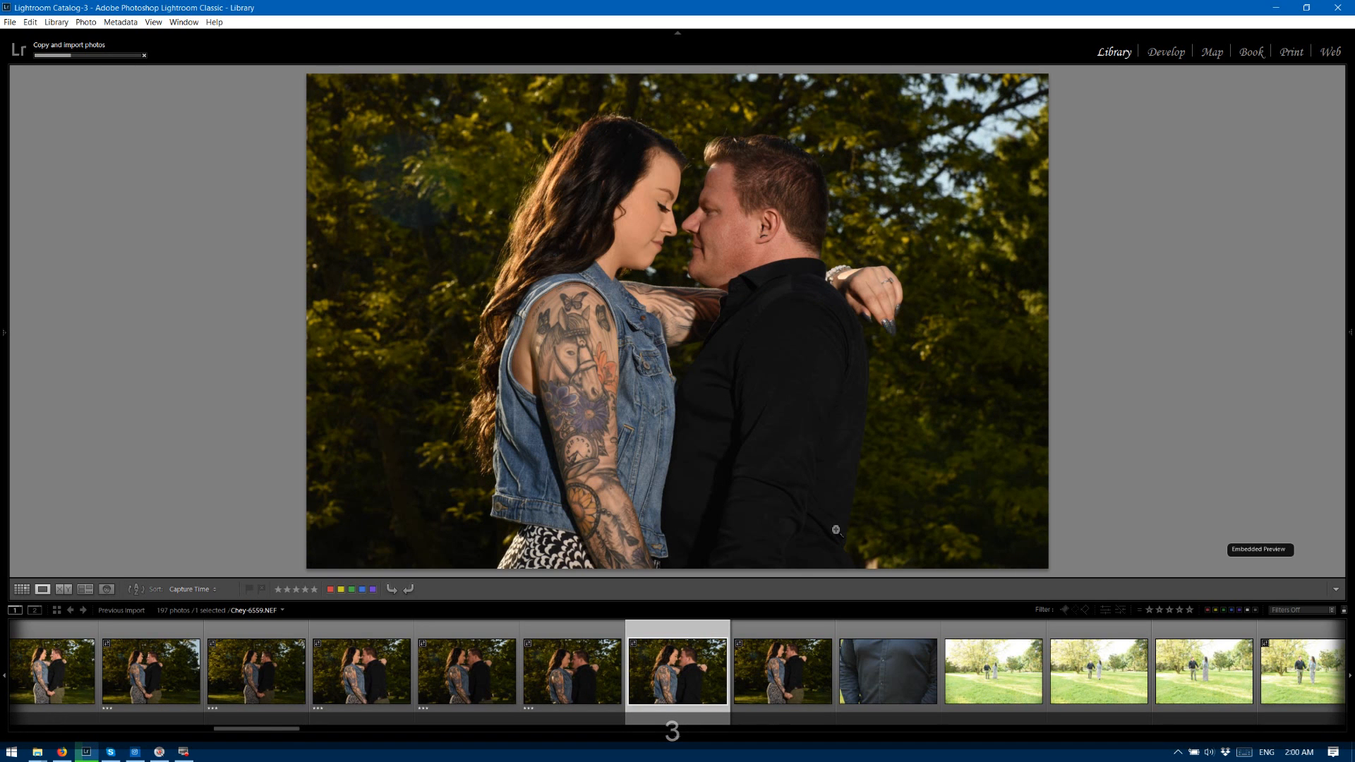
Rate photos 6559 to 6561 two stars each and advance to the overexposed photo 6562.
{"action": "key", "text": "2"}
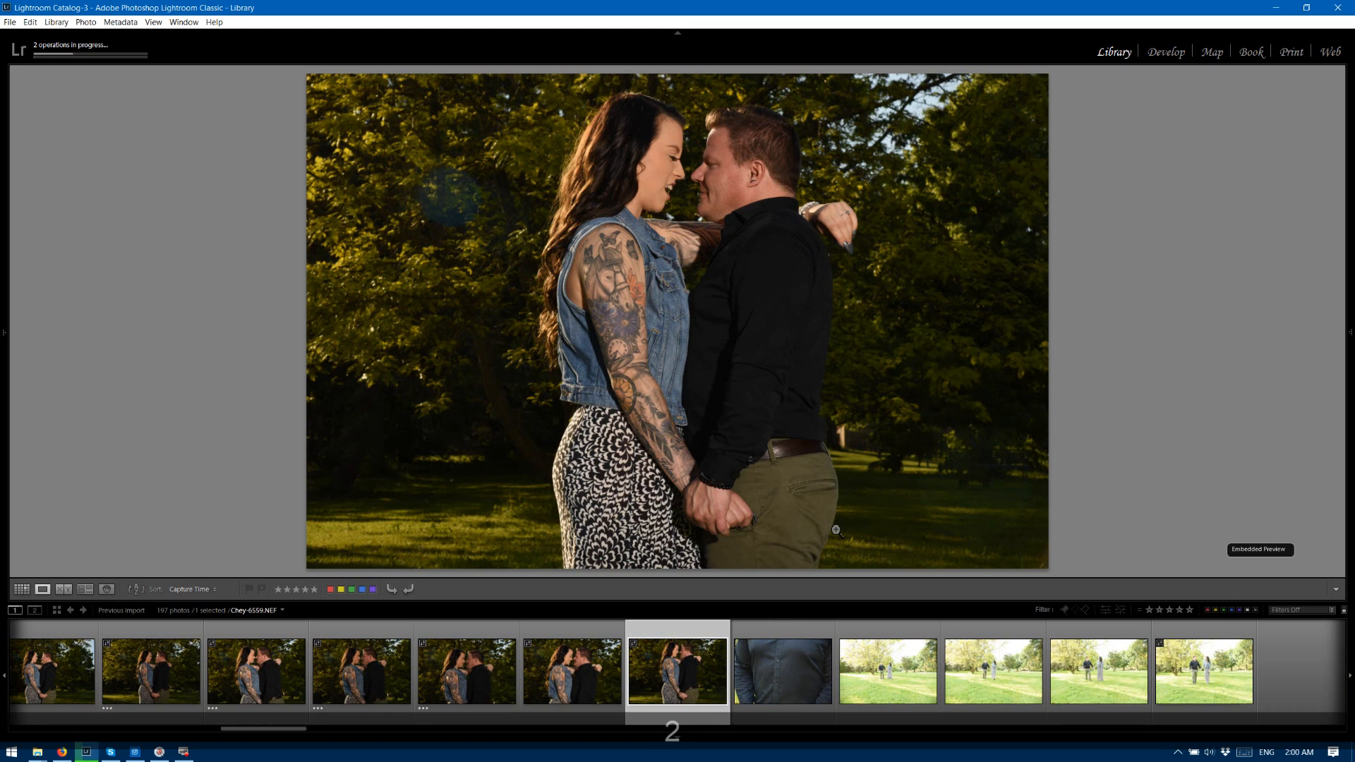
{"action": "key", "text": "2"}
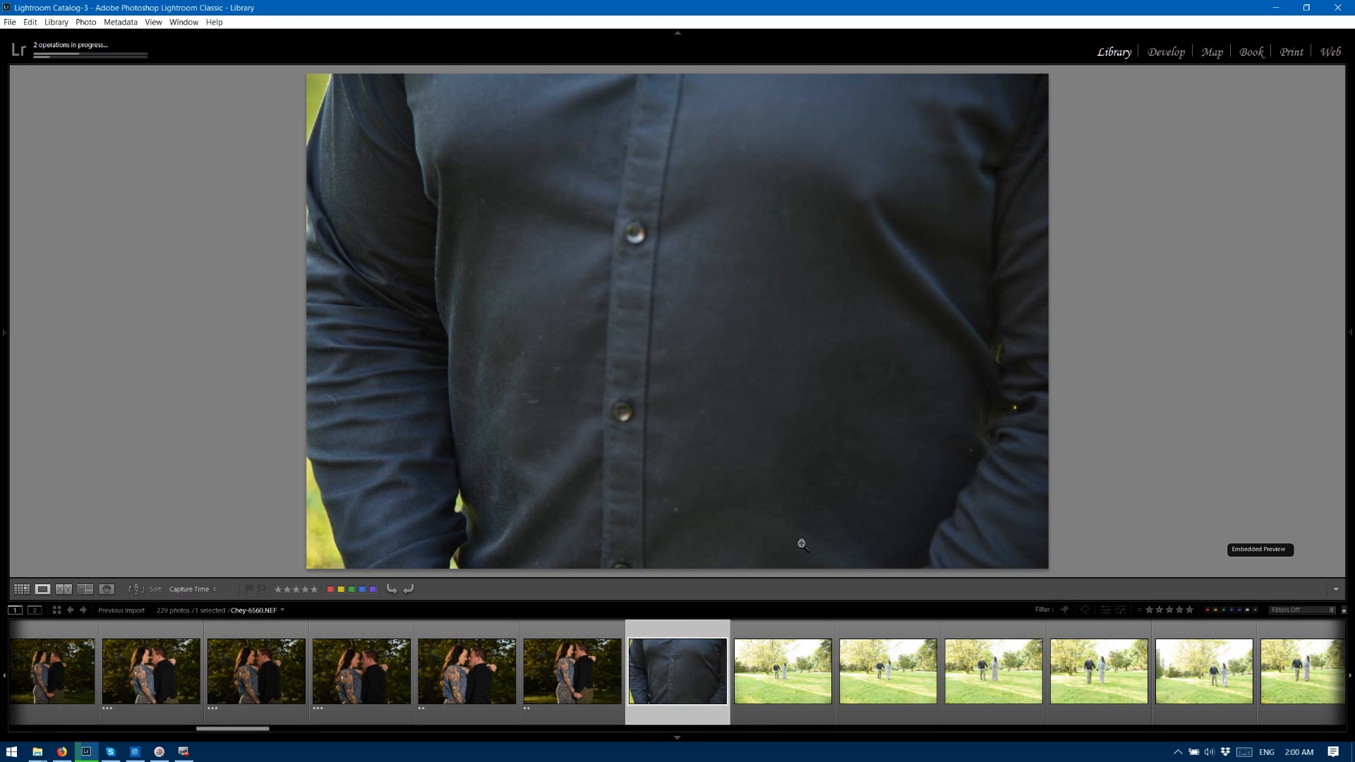
{"action": "key", "text": "2"}
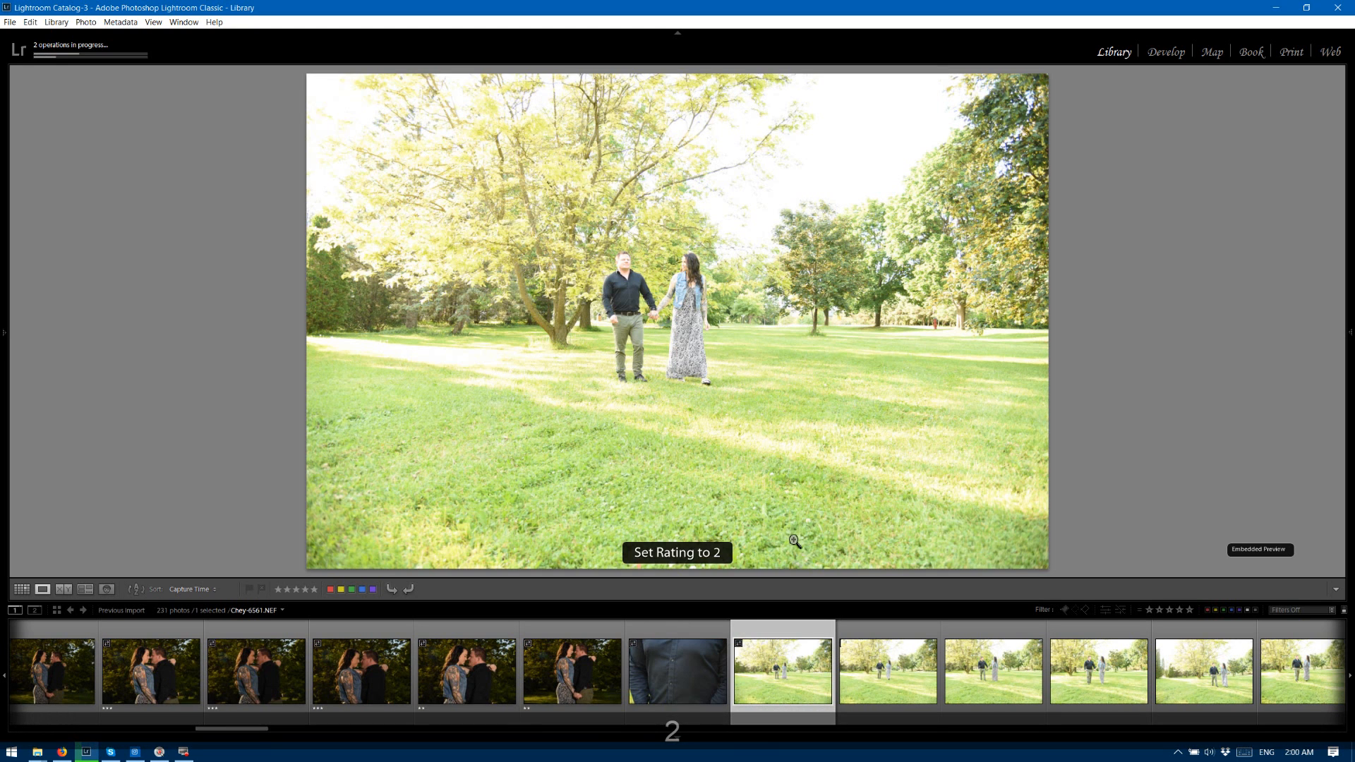
{"action": "key", "text": "Right"}
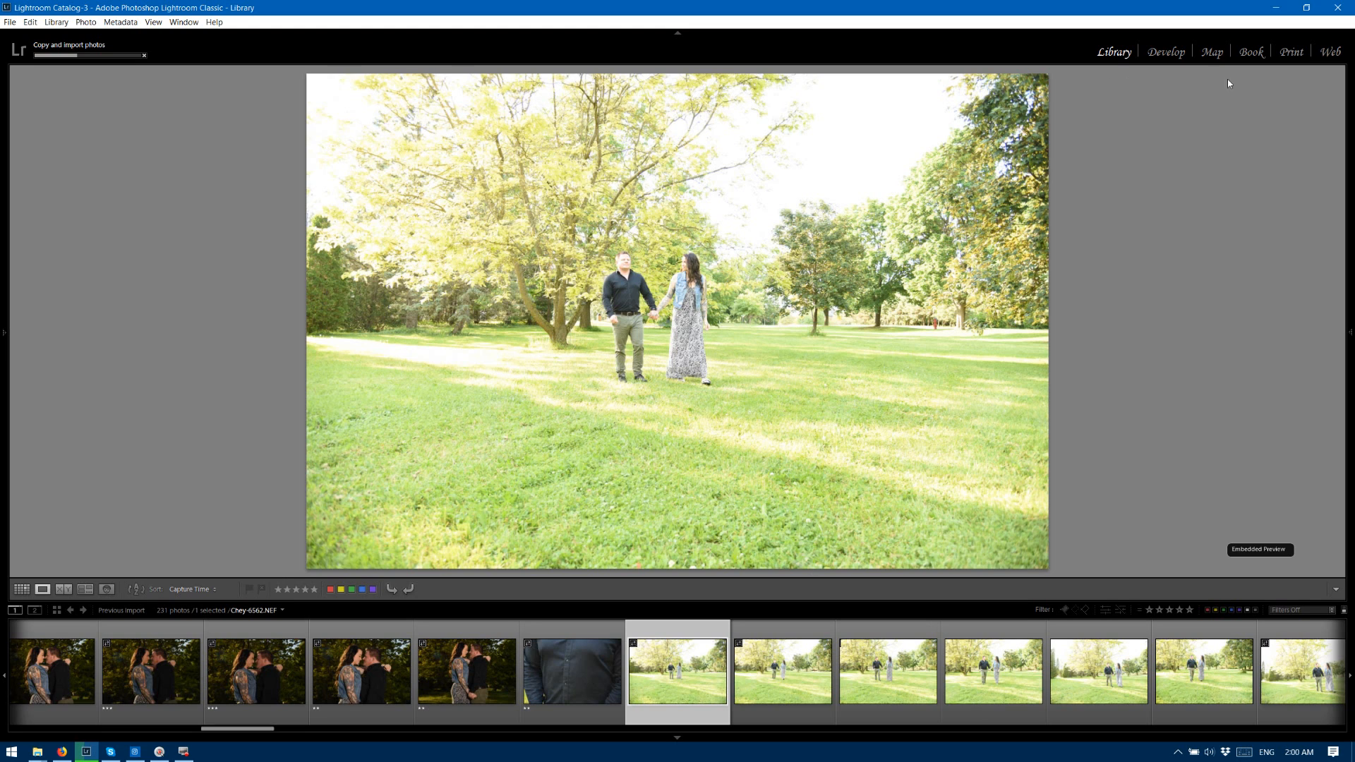
Open photo 6562 in the Develop module and lower its exposure to -1.89.
{"action": "left_click", "coordinate": [1166, 52]}
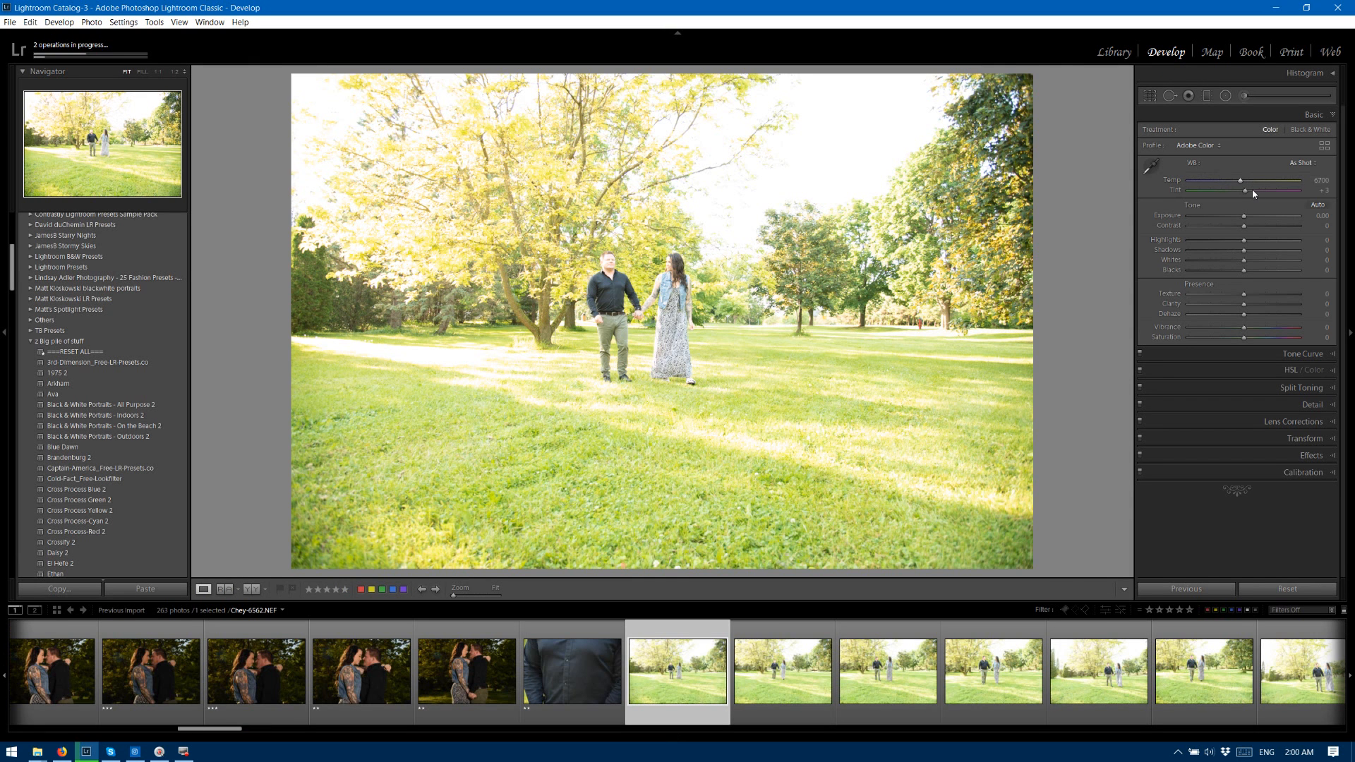
{"action": "left_click_drag", "start_coordinate": [1244, 216], "coordinate": [1221, 218]}
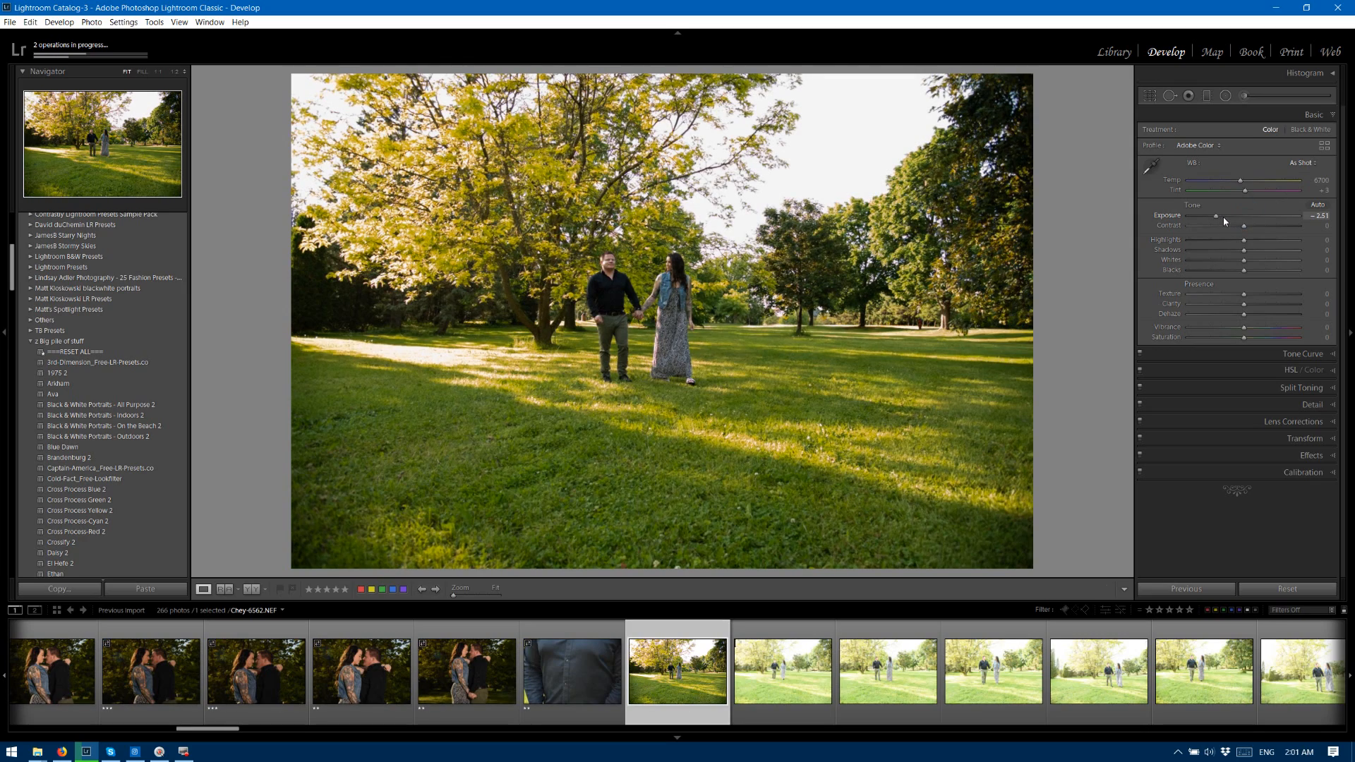
{"action": "left_click", "coordinate": [1223, 217]}
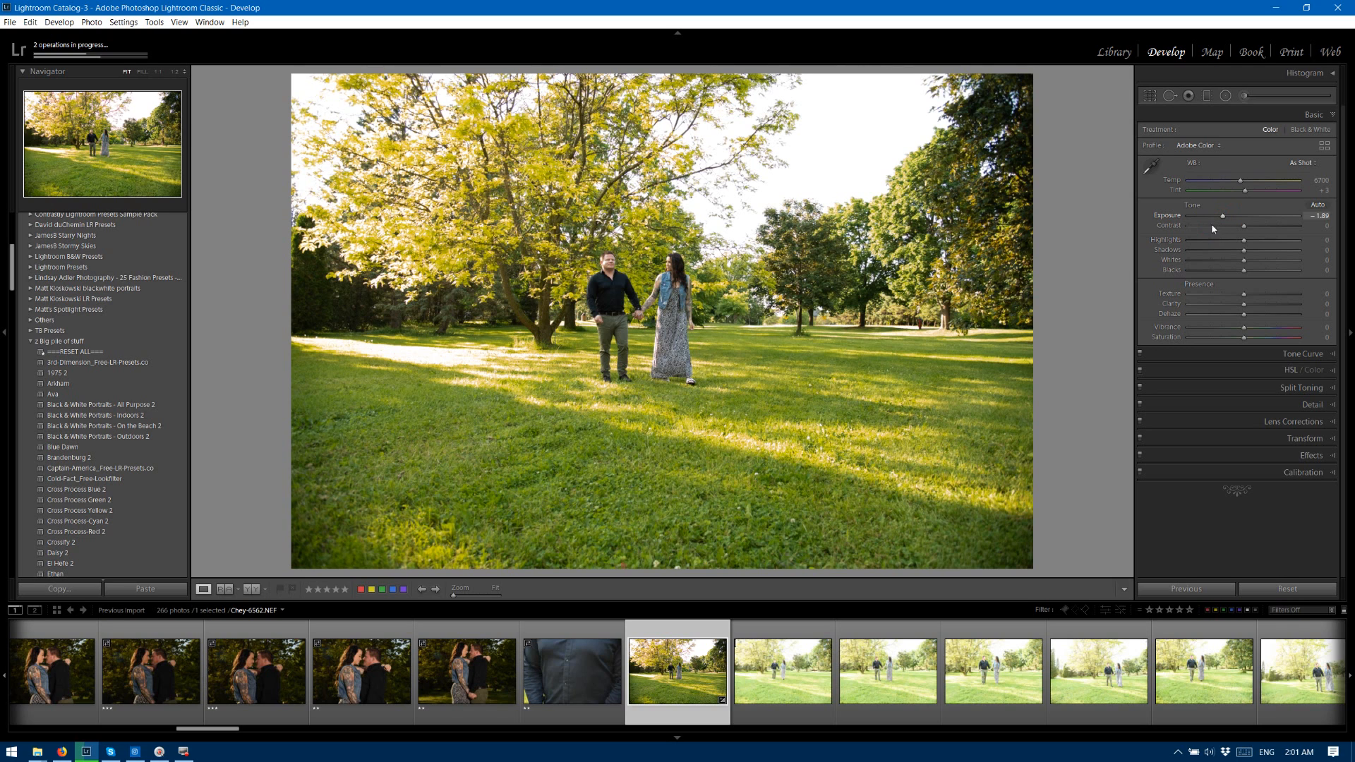
Select the 13 overexposed walking photos from 6562 through the third portrait-format shot and synchronize the Develop settings across them.
{"action": "left_click", "coordinate": [209, 728]}
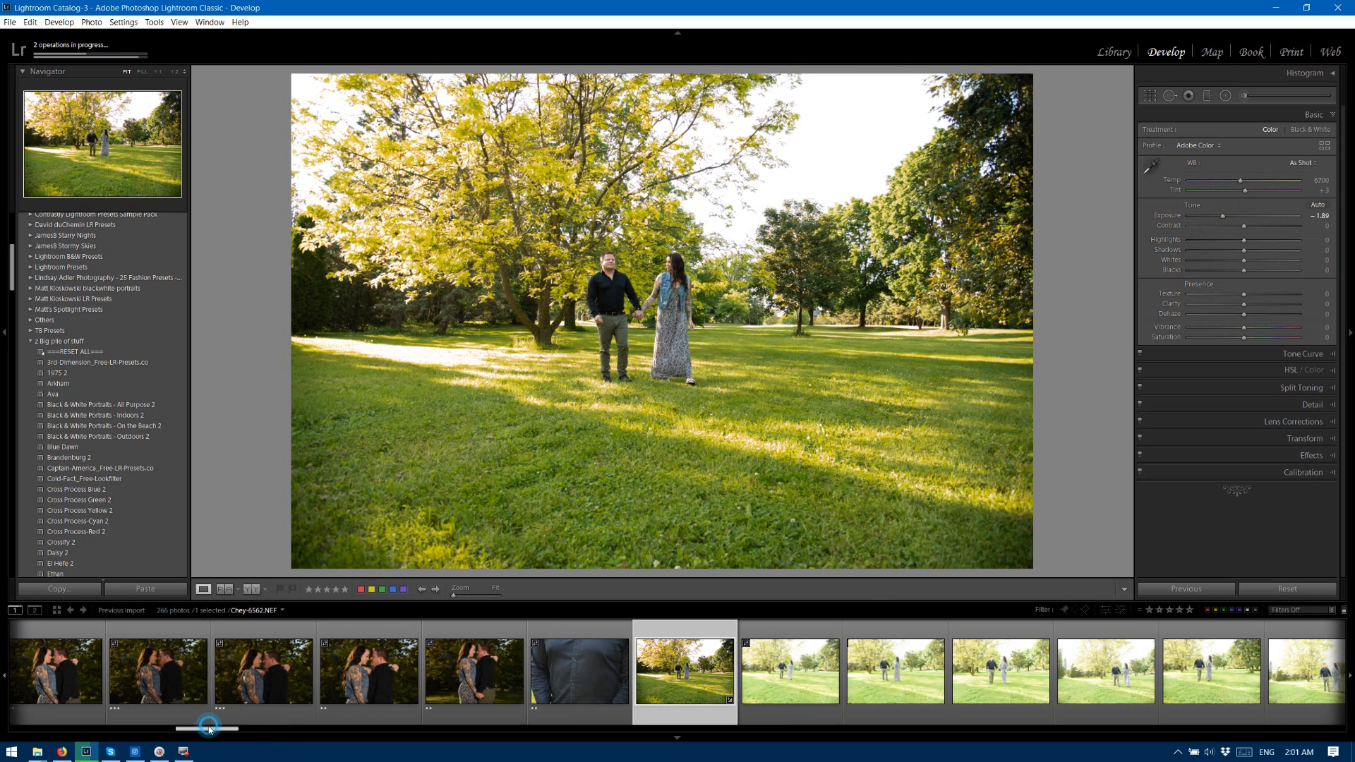
{"action": "left_click_drag", "start_coordinate": [208, 728], "coordinate": [271, 727]}
{"action": "left_click", "coordinate": [538, 714]}
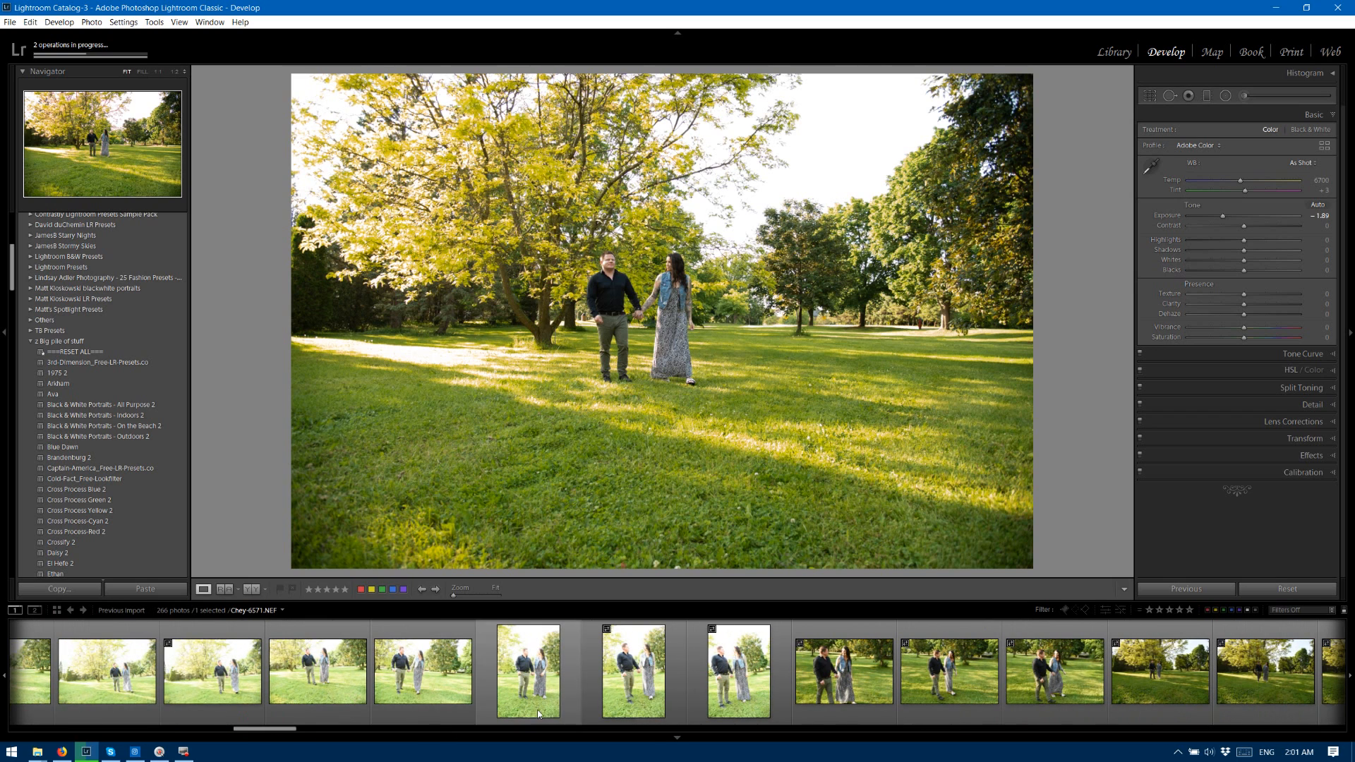
{"action": "left_click", "coordinate": [780, 653], "text": "shift"}
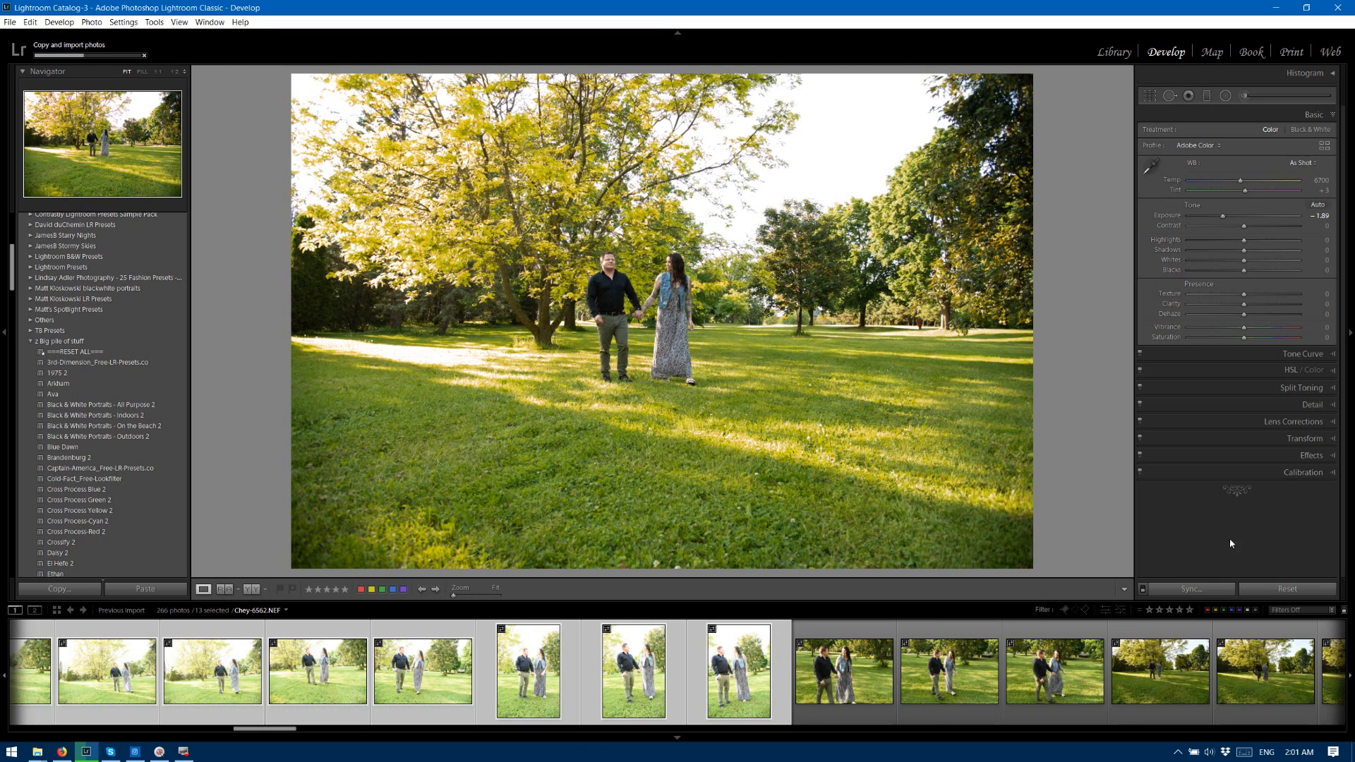
{"action": "left_click", "coordinate": [1194, 590]}
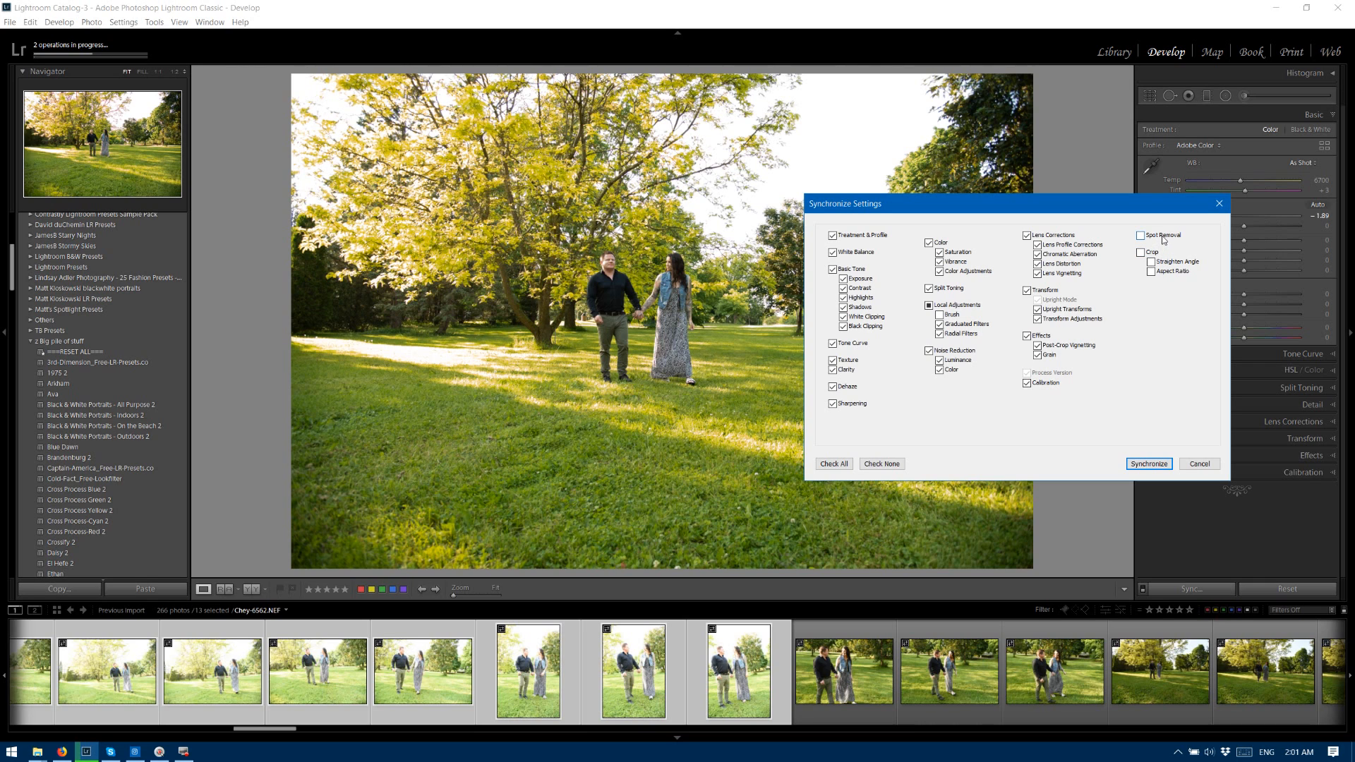
{"action": "left_click", "coordinate": [1159, 465]}
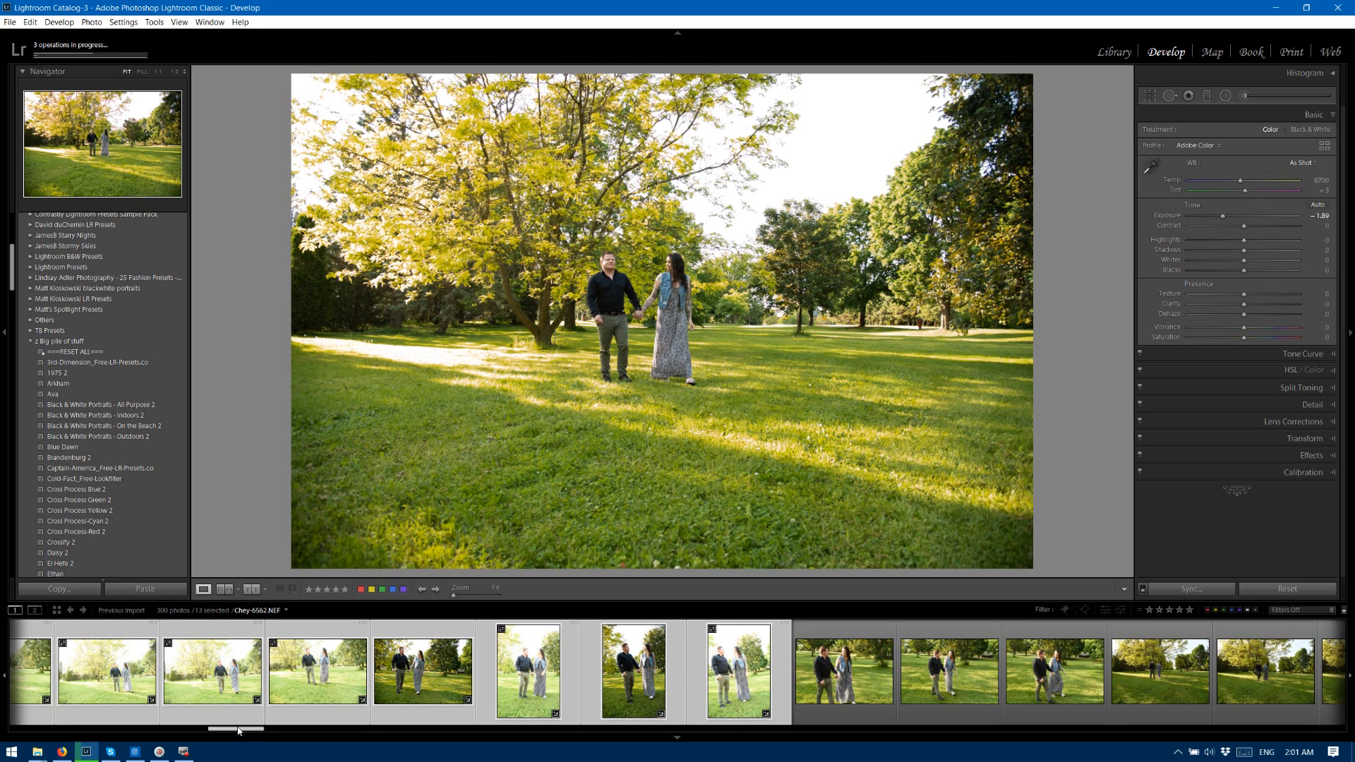
Review the synchronized photos in the filmstrip, reduce the selection to photo 6562 and return to the Library module.
{"action": "scroll", "coordinate": [238, 731], "scroll_direction": "left", "scroll_amount": 1}
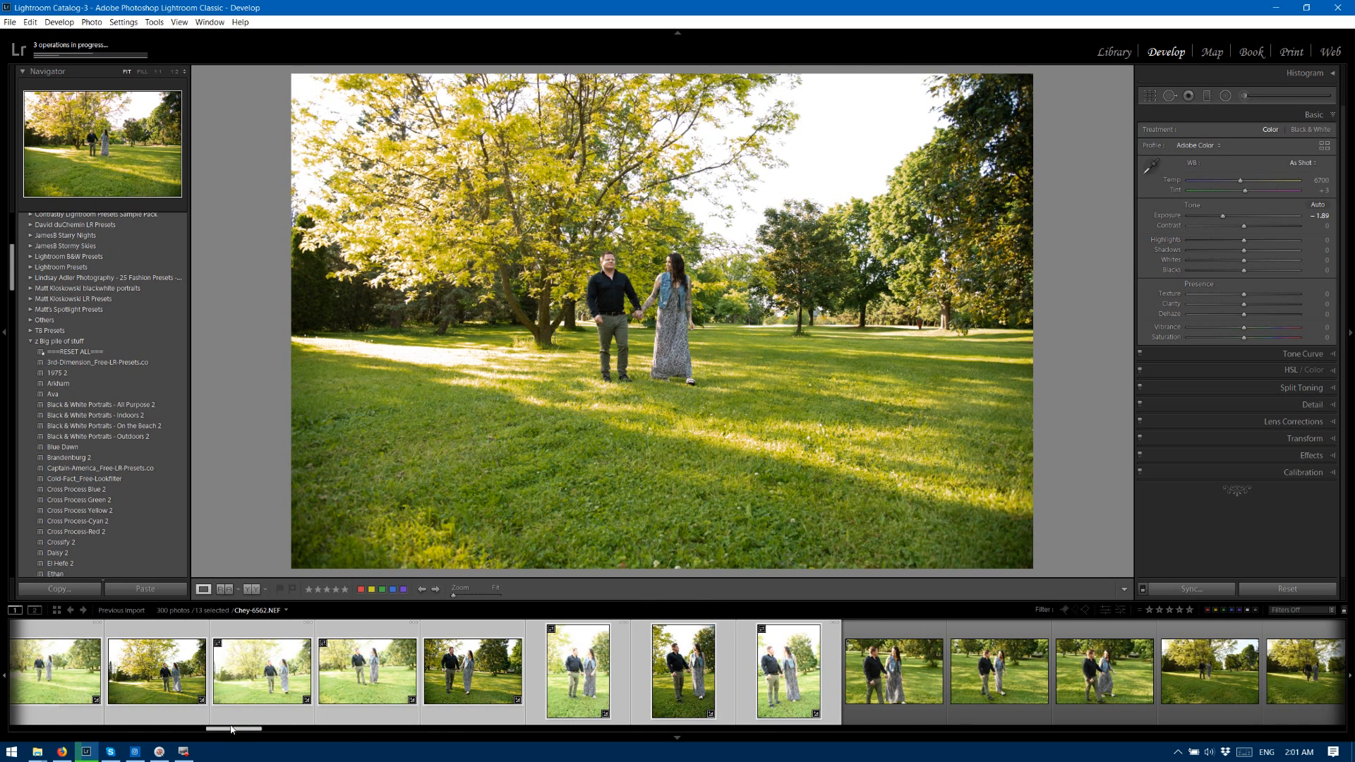
{"action": "left_click_drag", "start_coordinate": [223, 729], "coordinate": [199, 728]}
{"action": "left_click", "coordinate": [141, 660]}
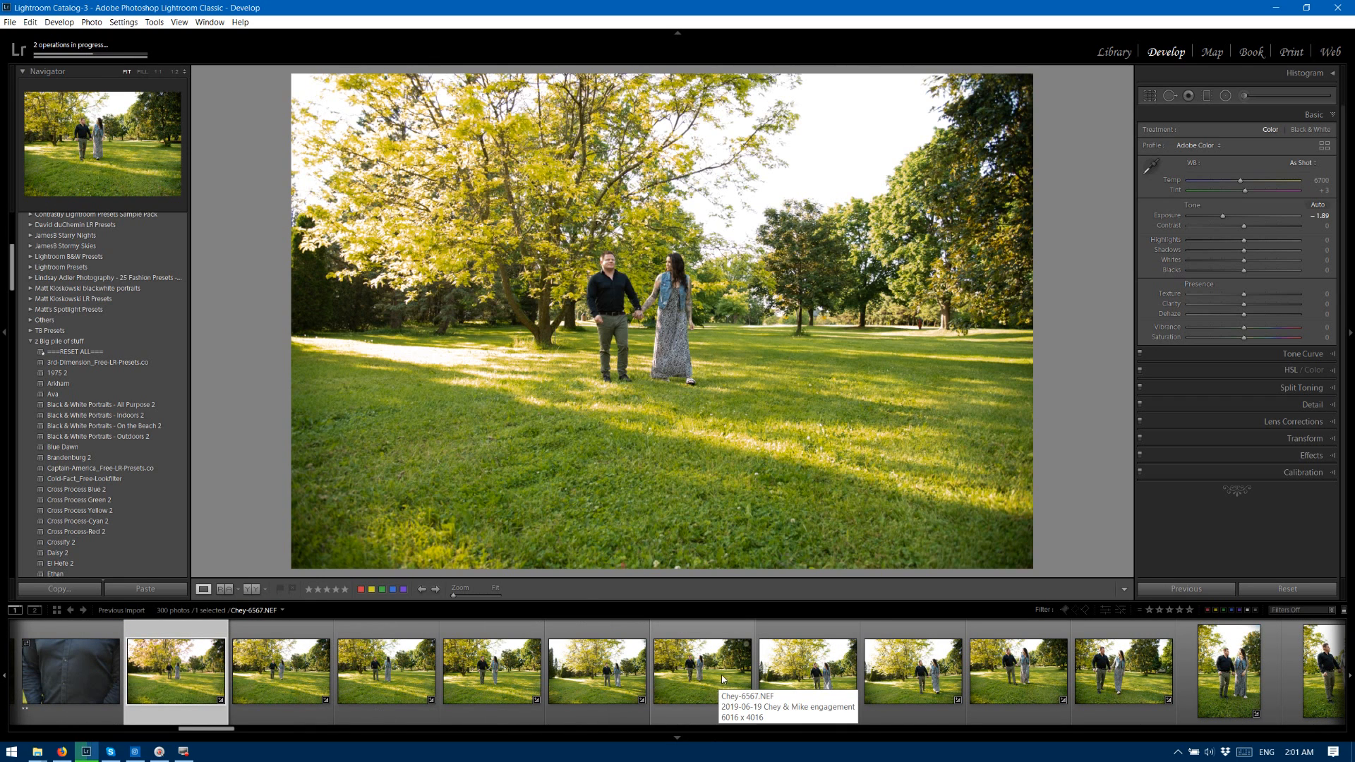
{"action": "left_click", "coordinate": [1122, 53]}
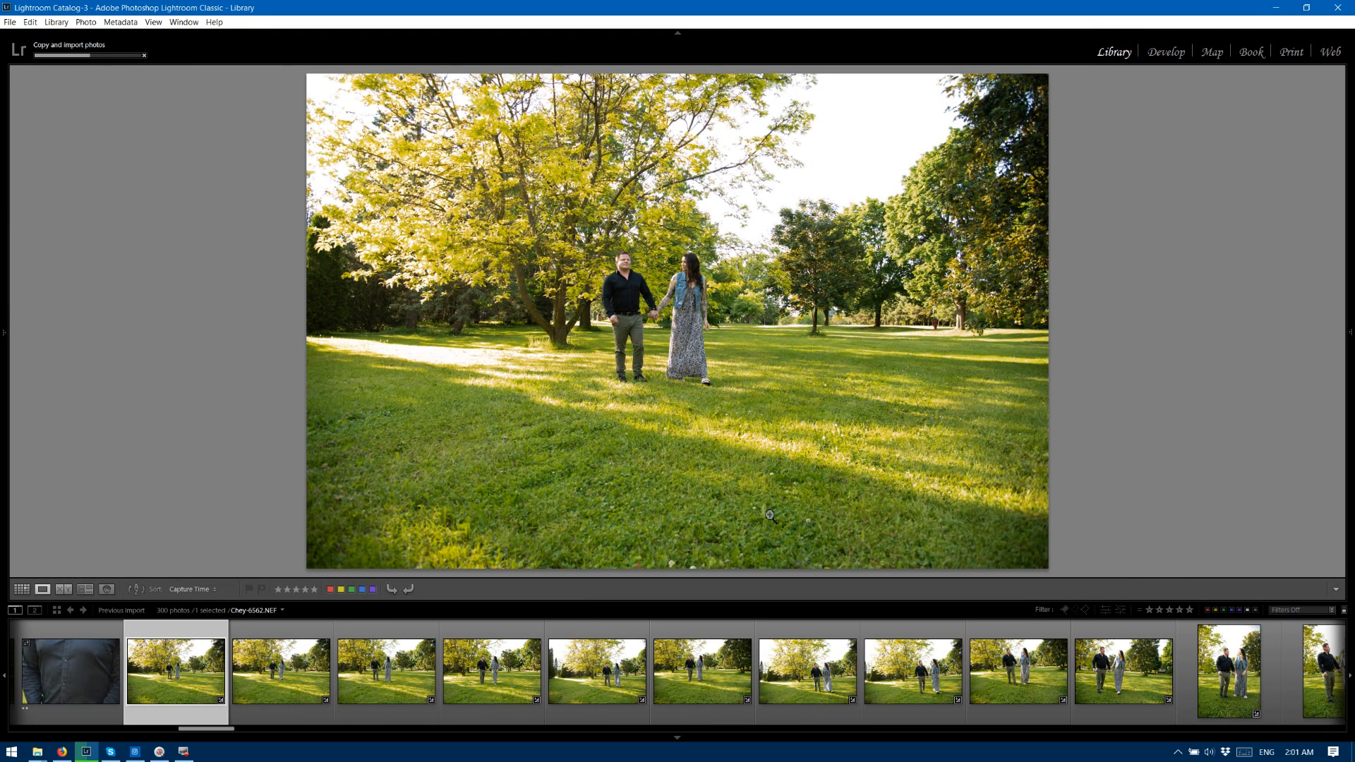
Rate the ten landscape-format walking photos 6562 to 6571 three stars each.
{"action": "key", "text": "3"}
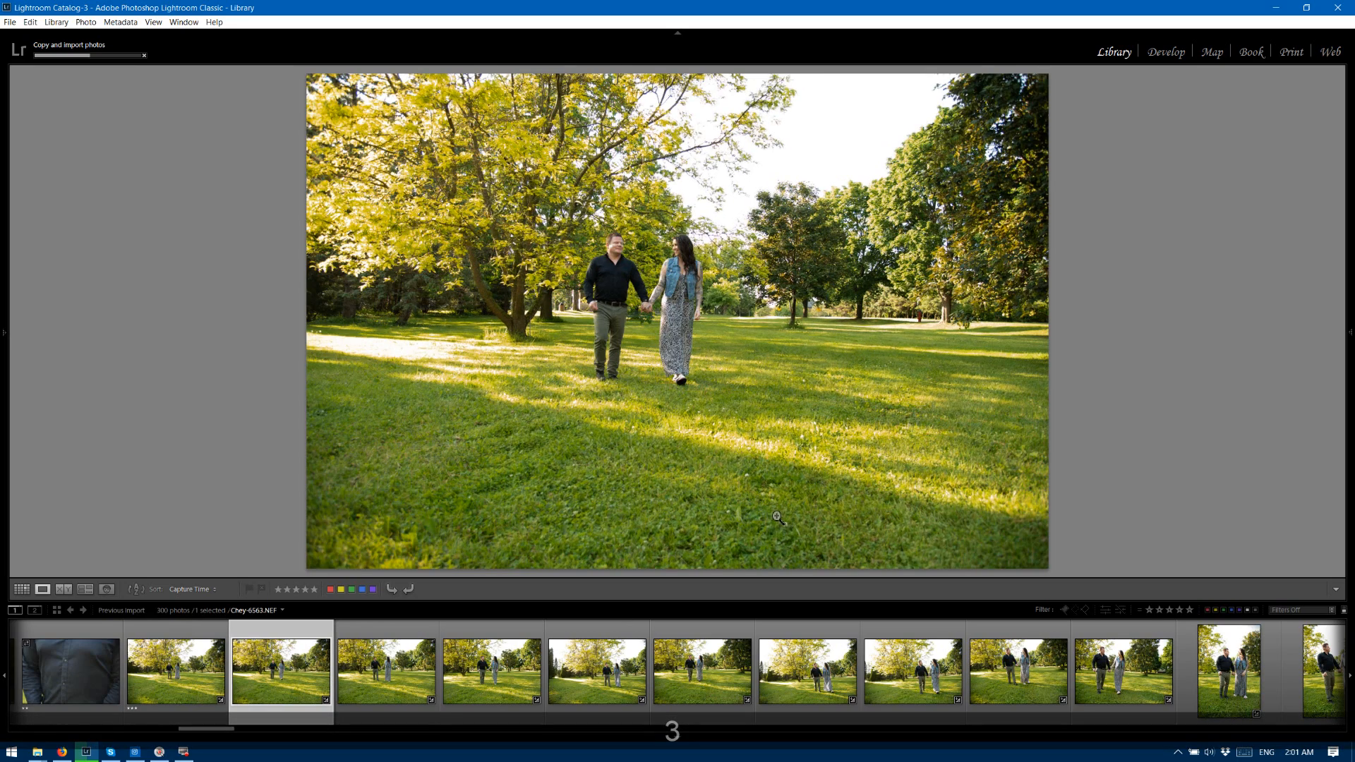
{"action": "key", "text": "Right"}
{"action": "key", "text": "Right"}
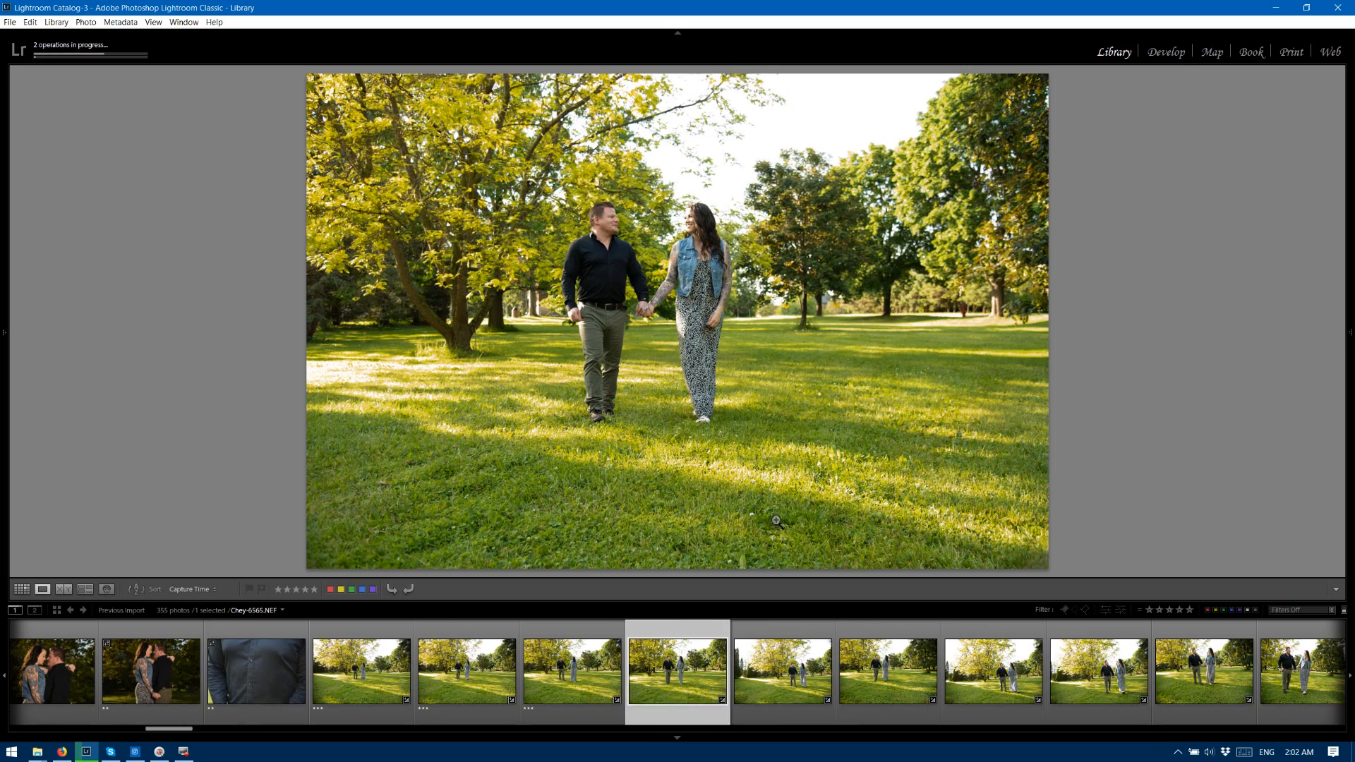
{"action": "key", "text": "3"}
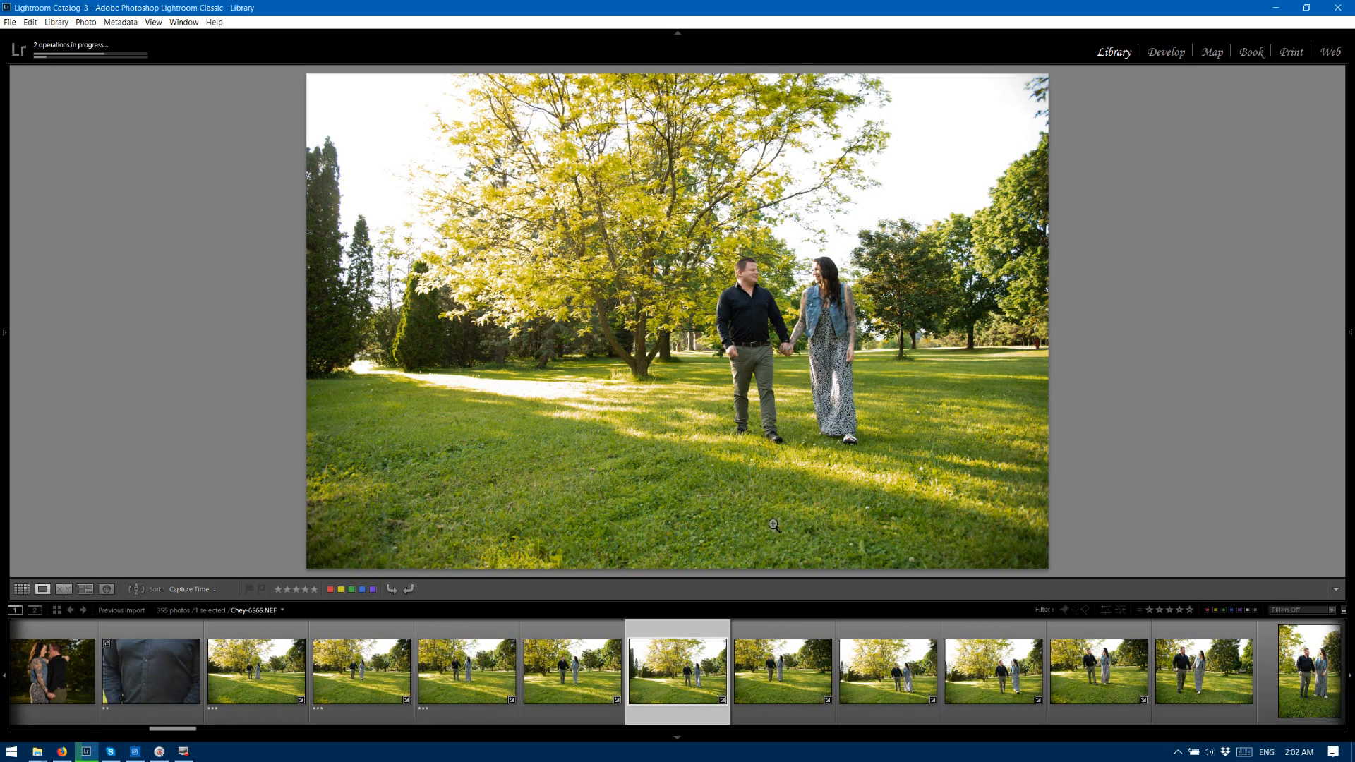
{"action": "key", "text": "3"}
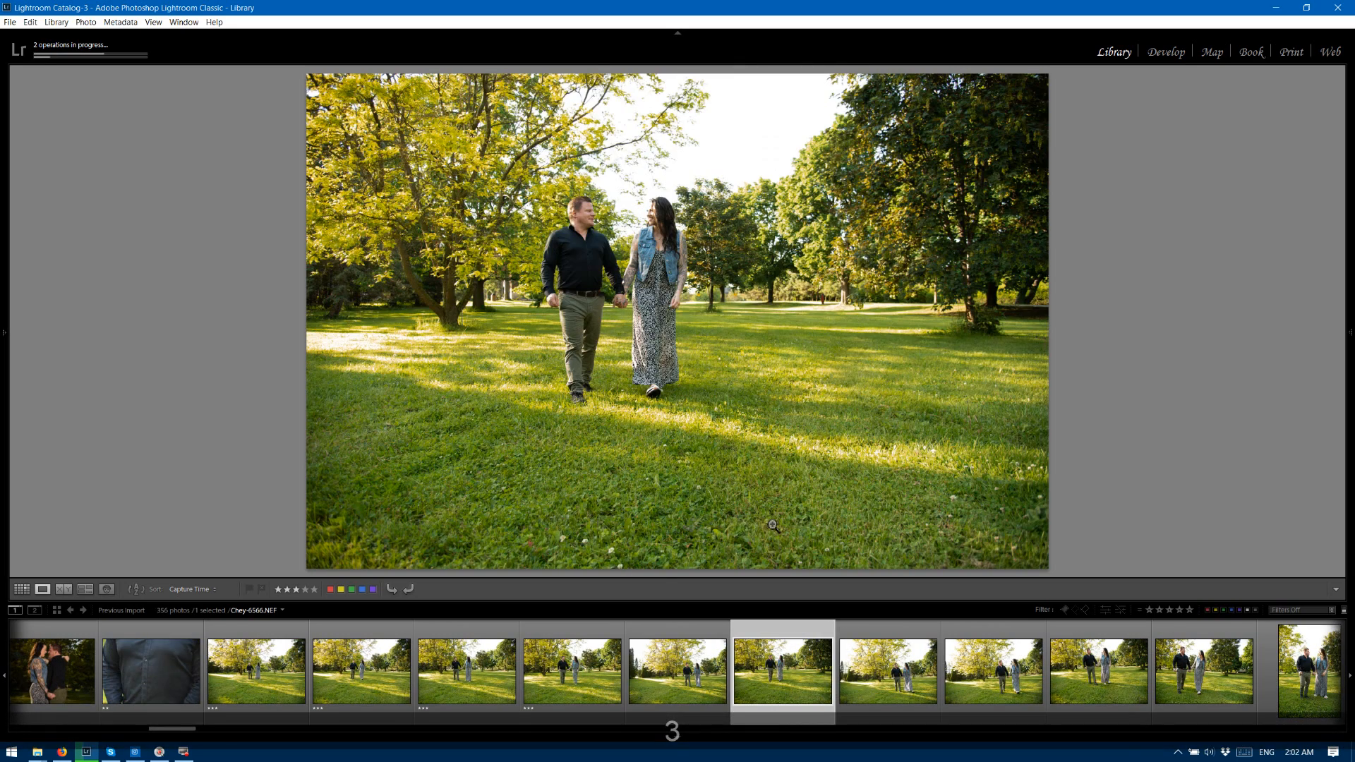
{"action": "key", "text": "3"}
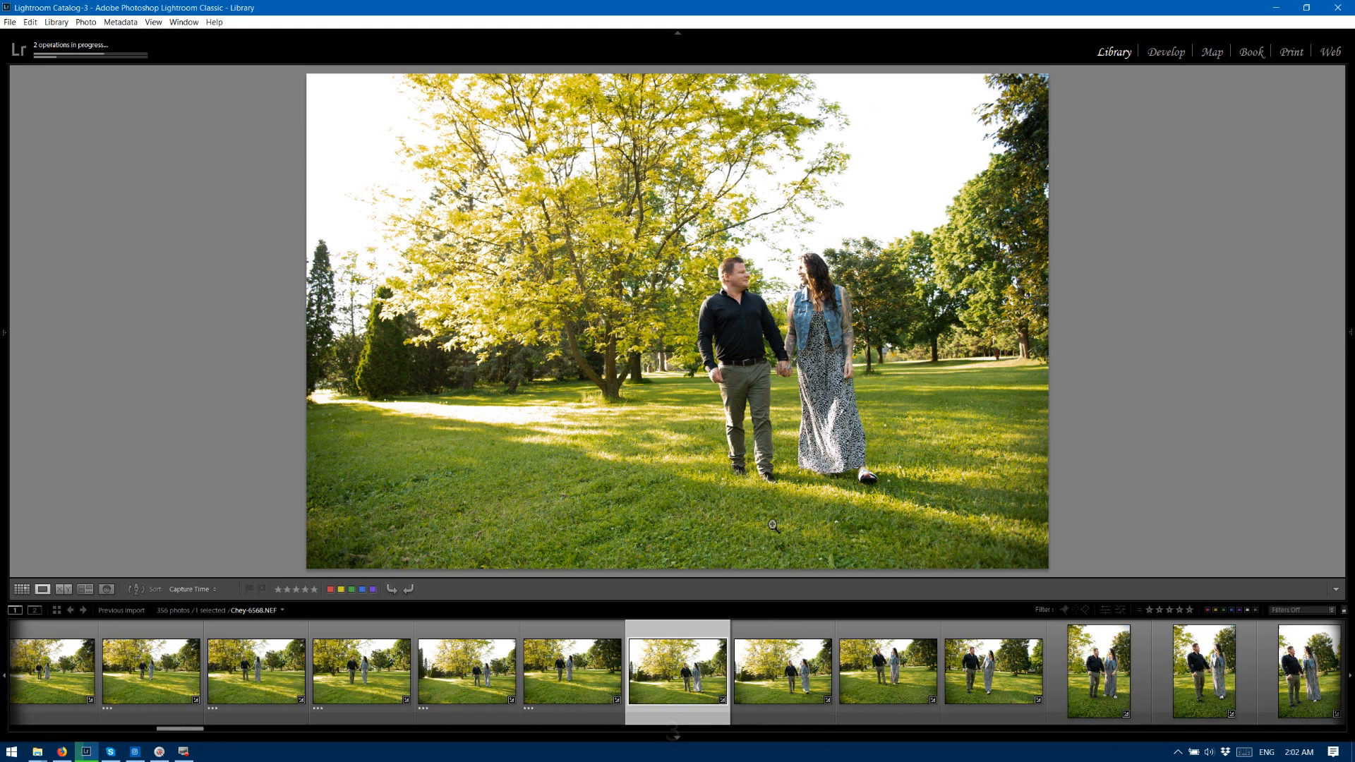
{"action": "key", "text": "3"}
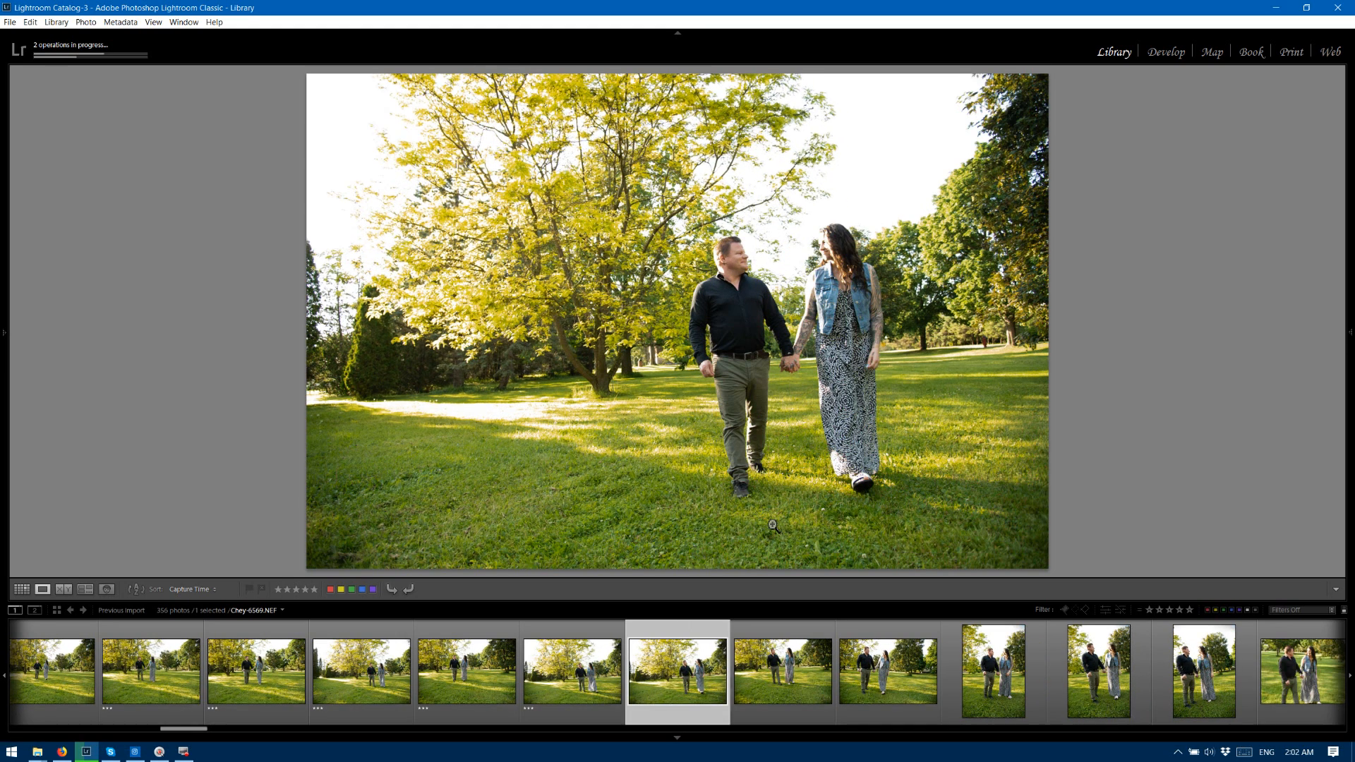
{"action": "key", "text": "3"}
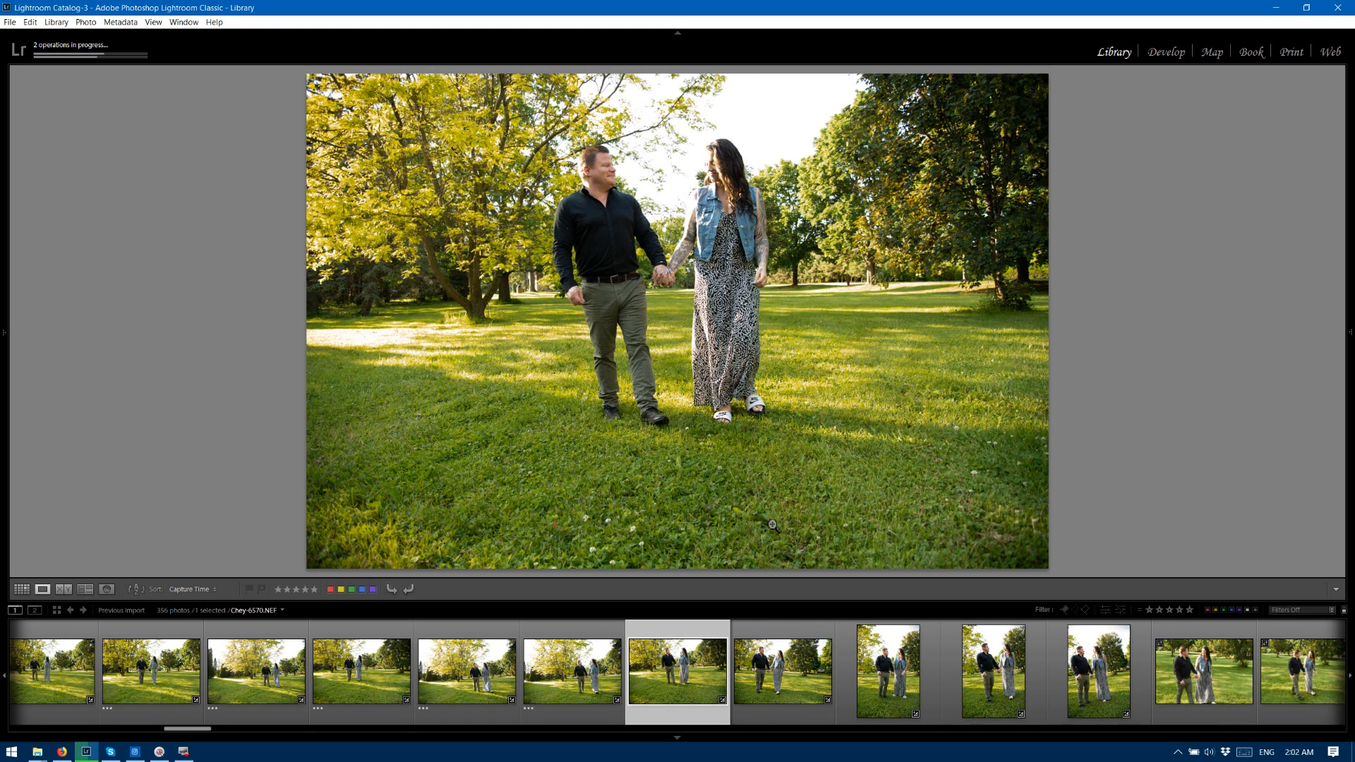
{"action": "key", "text": "3"}
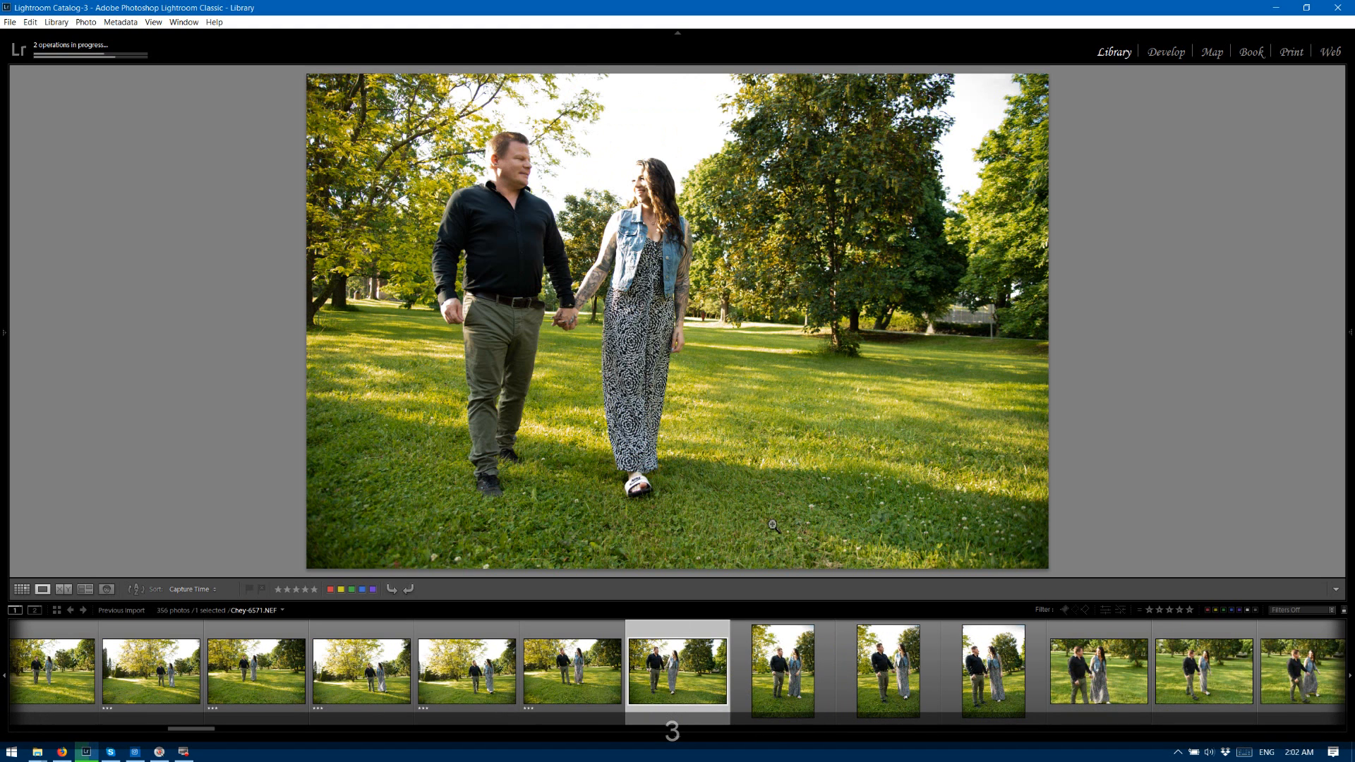
{"action": "key", "text": "3"}
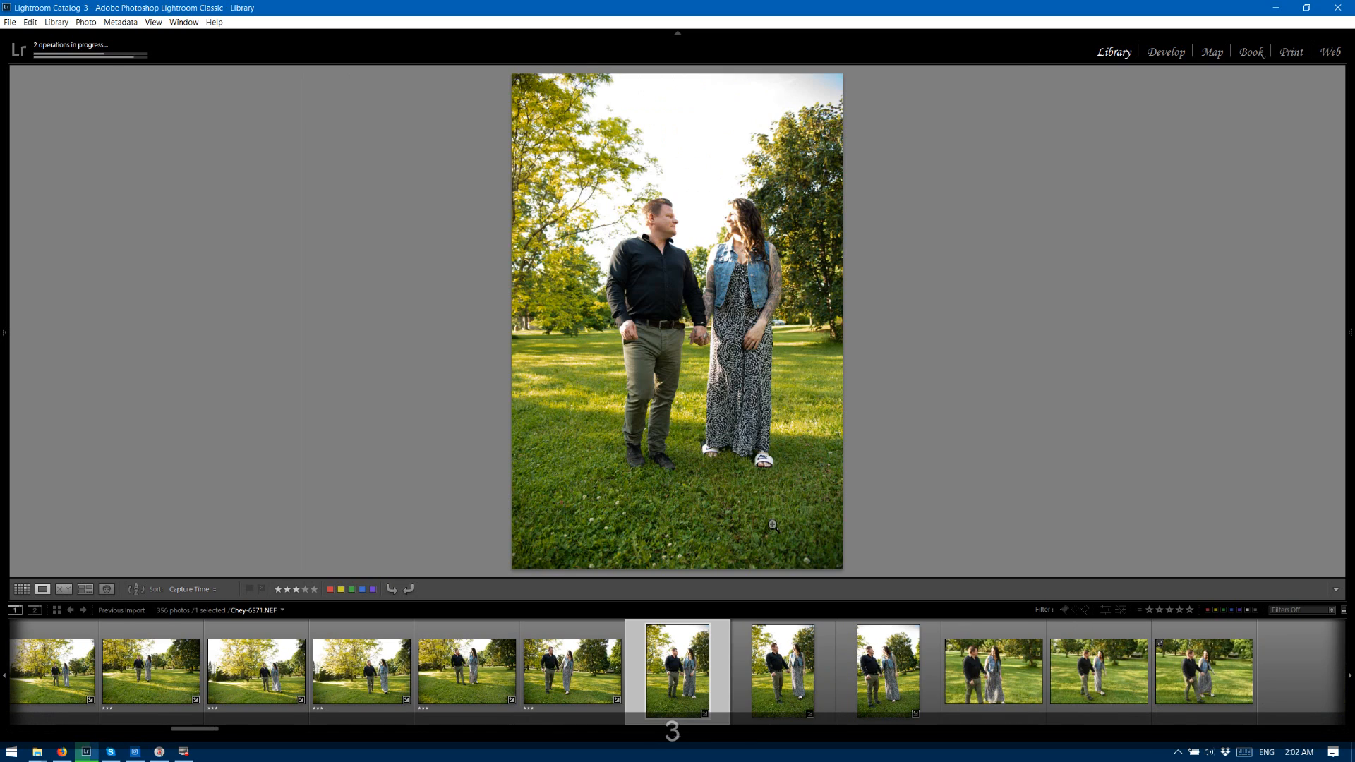
Rate the three portrait-format shots and the three landscape close-ups that follow, 6572 to 6577, three stars each.
{"action": "key", "text": "3"}
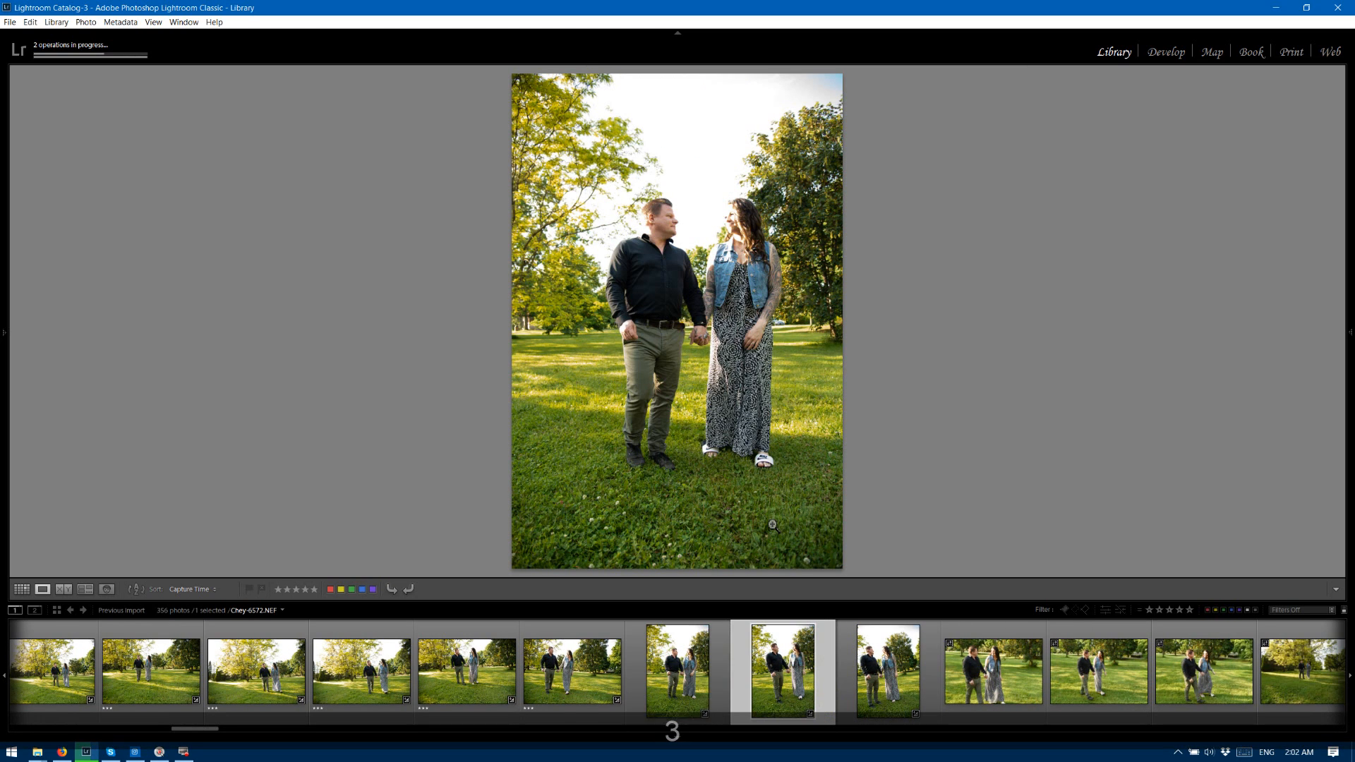
{"action": "key", "text": "3"}
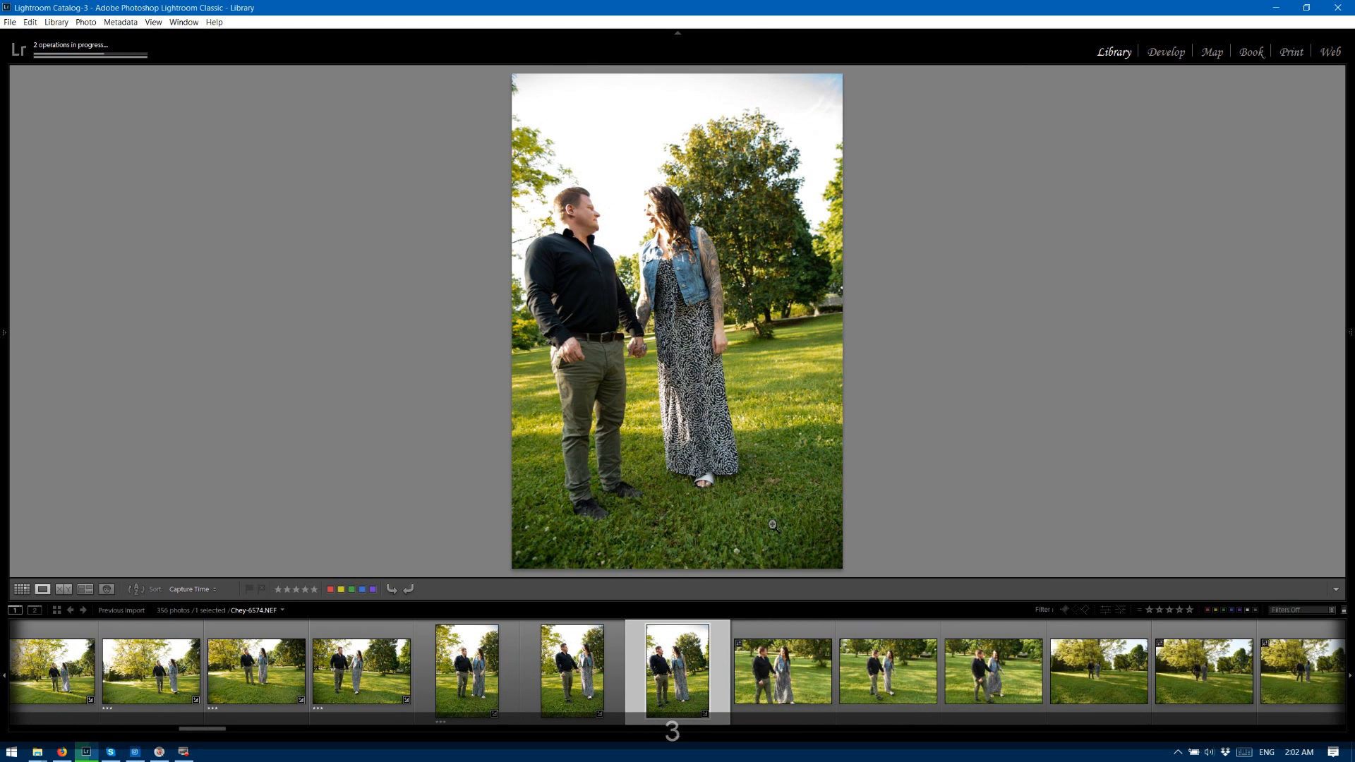
{"action": "key", "text": "3"}
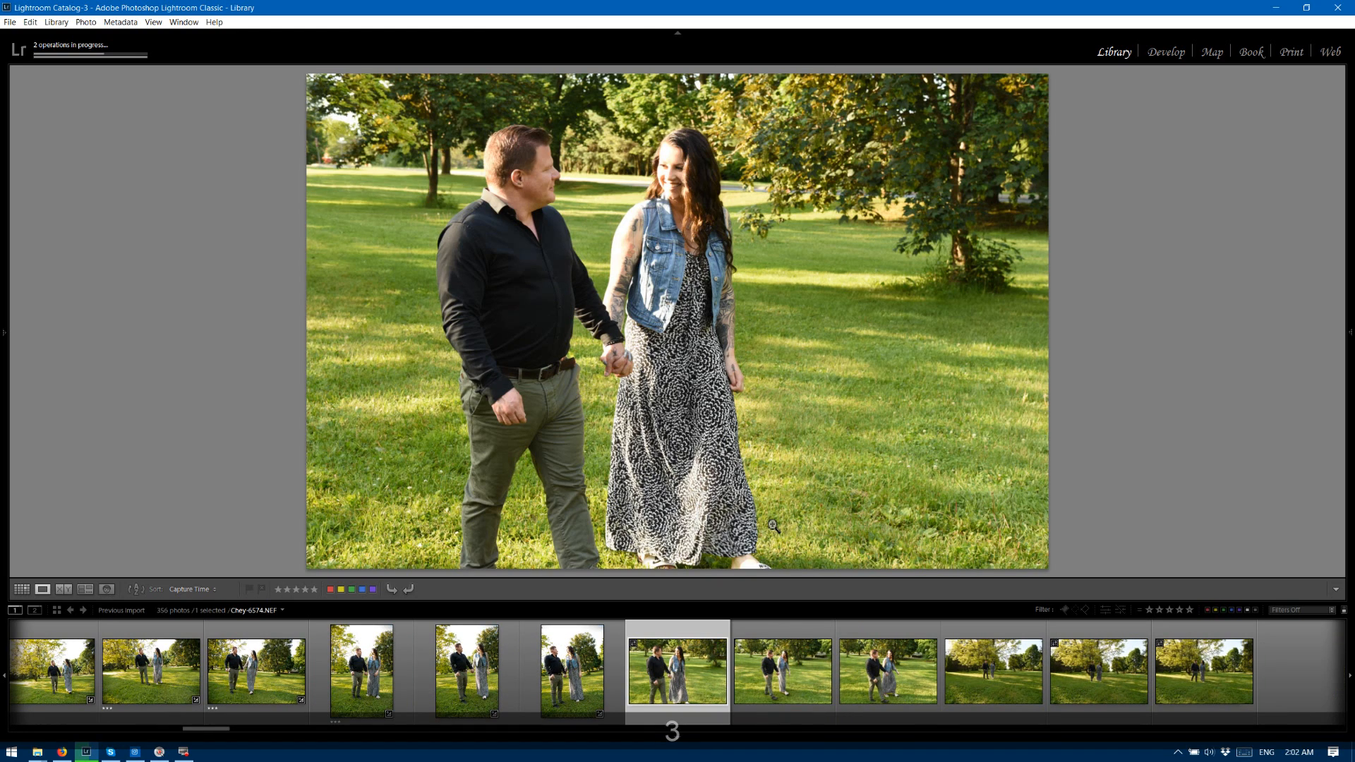
{"action": "key", "text": "3"}
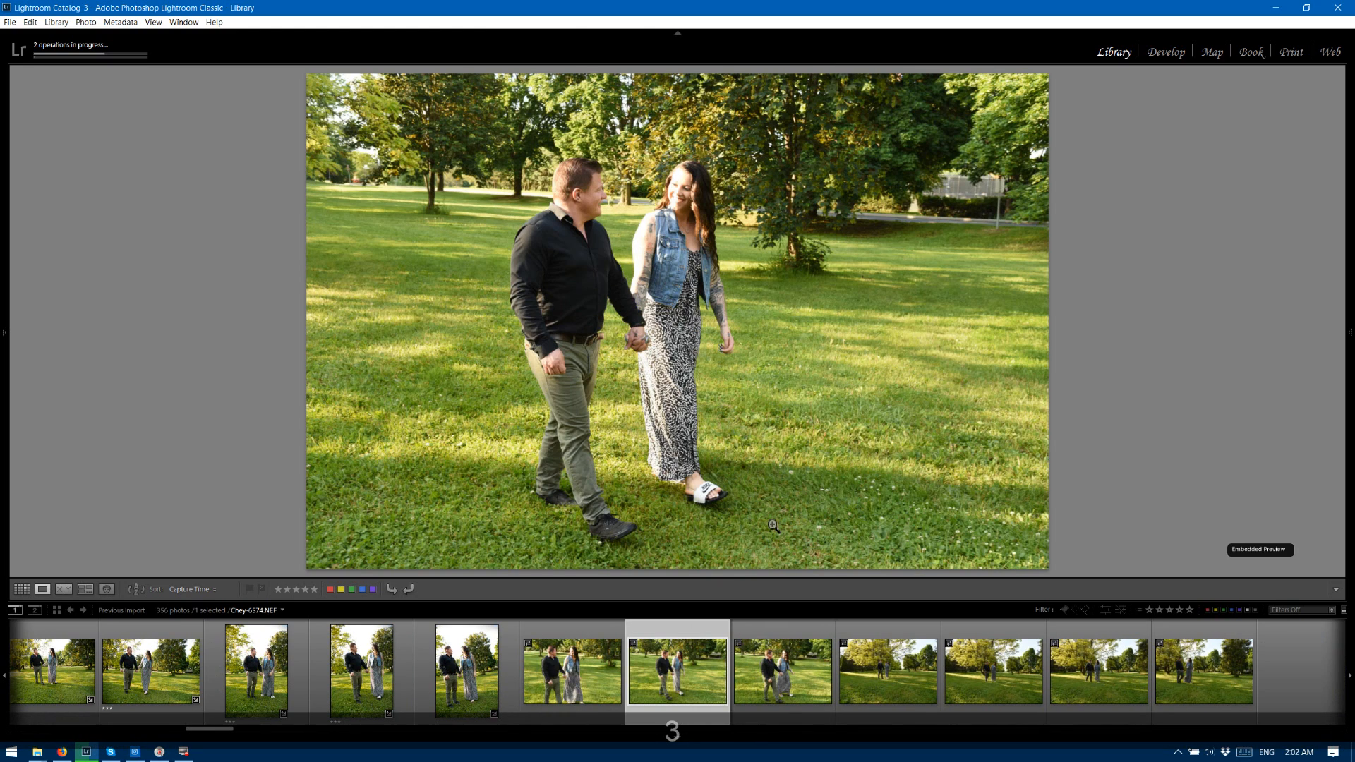
{"action": "key", "text": "3"}
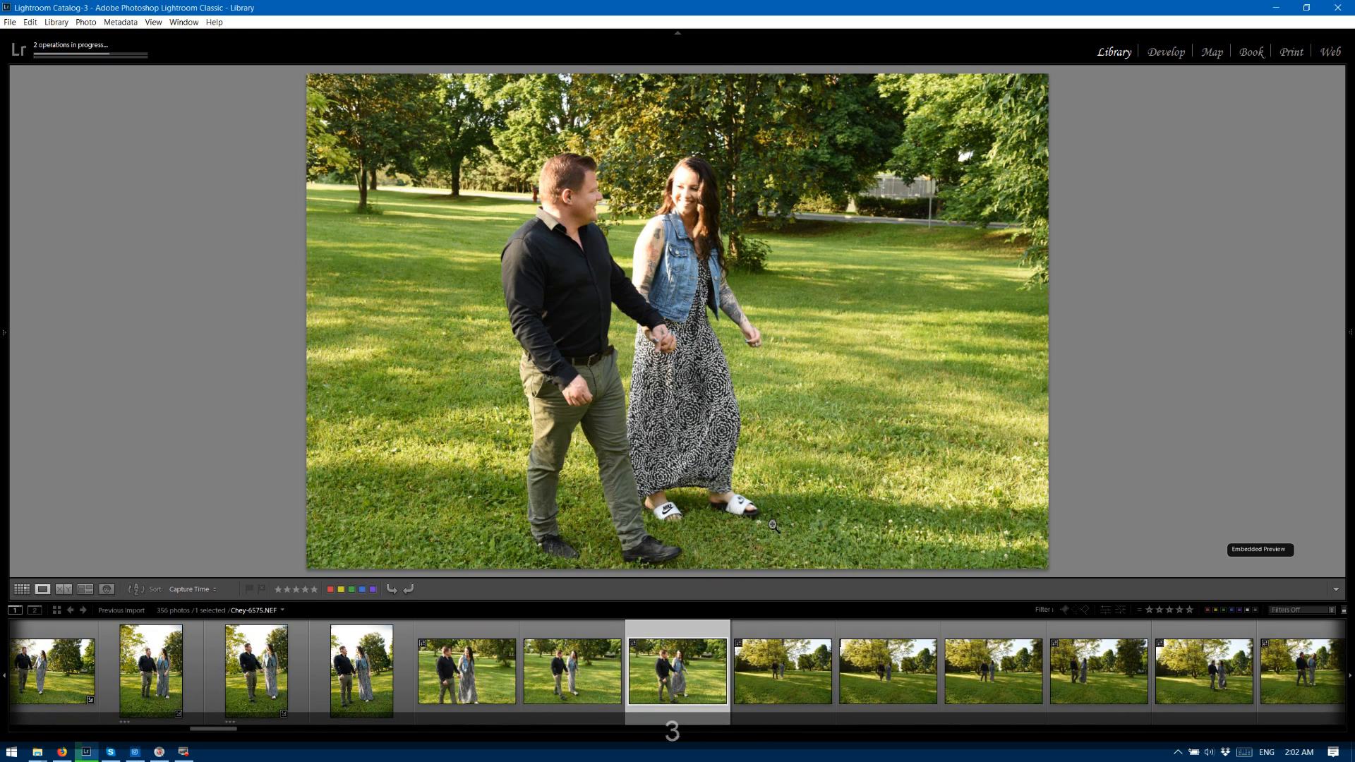
{"action": "key", "text": "3"}
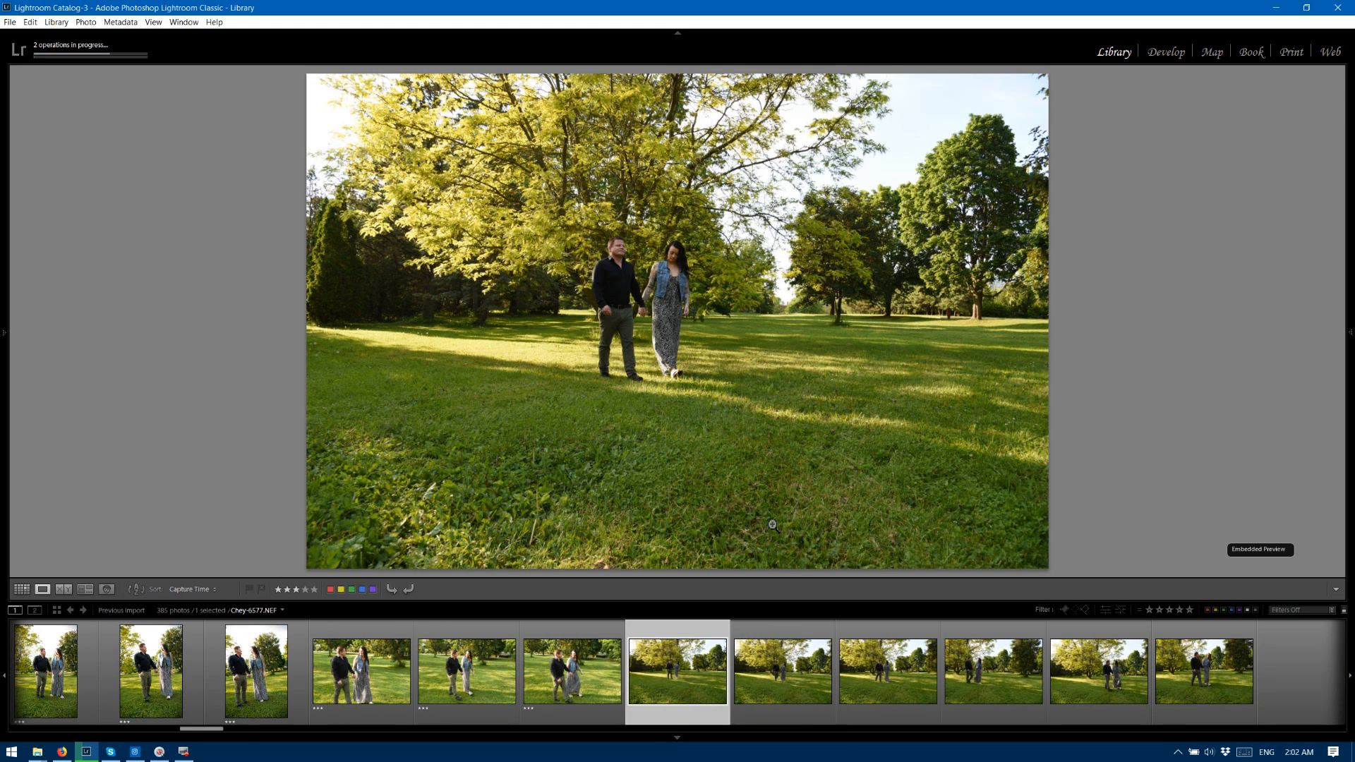
Rate the darker walking photos 6578 to 6585 three stars each and advance to the grass-only photo 6586.
{"action": "key", "text": "3"}
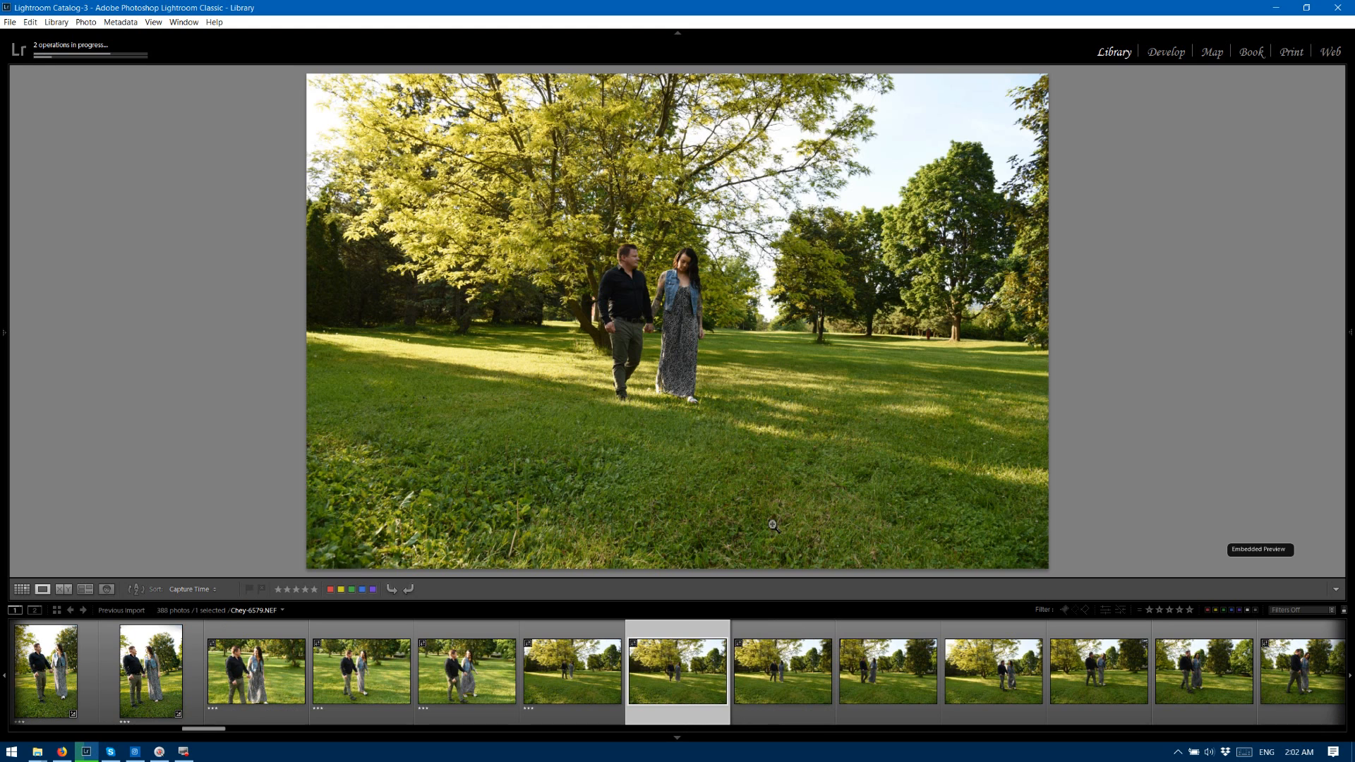
{"action": "key", "text": "3"}
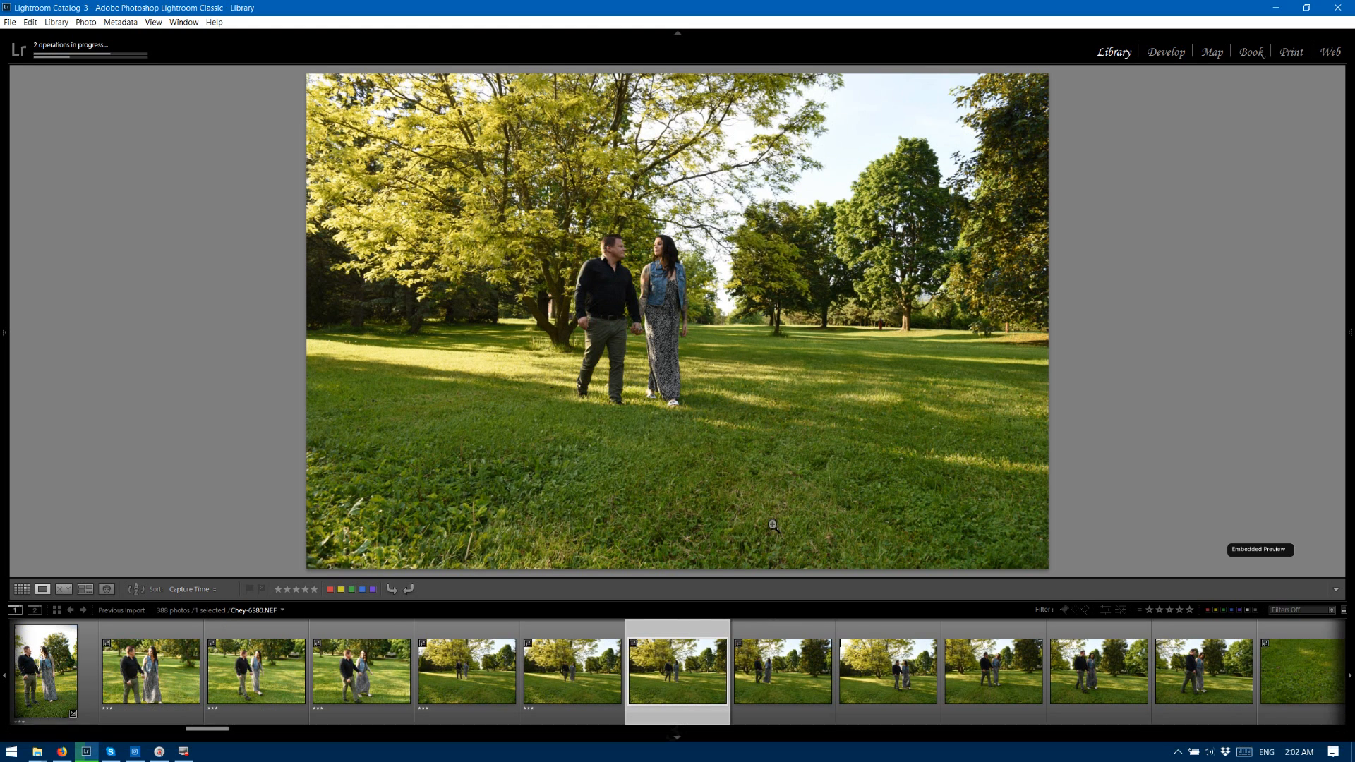
{"action": "key", "text": "3"}
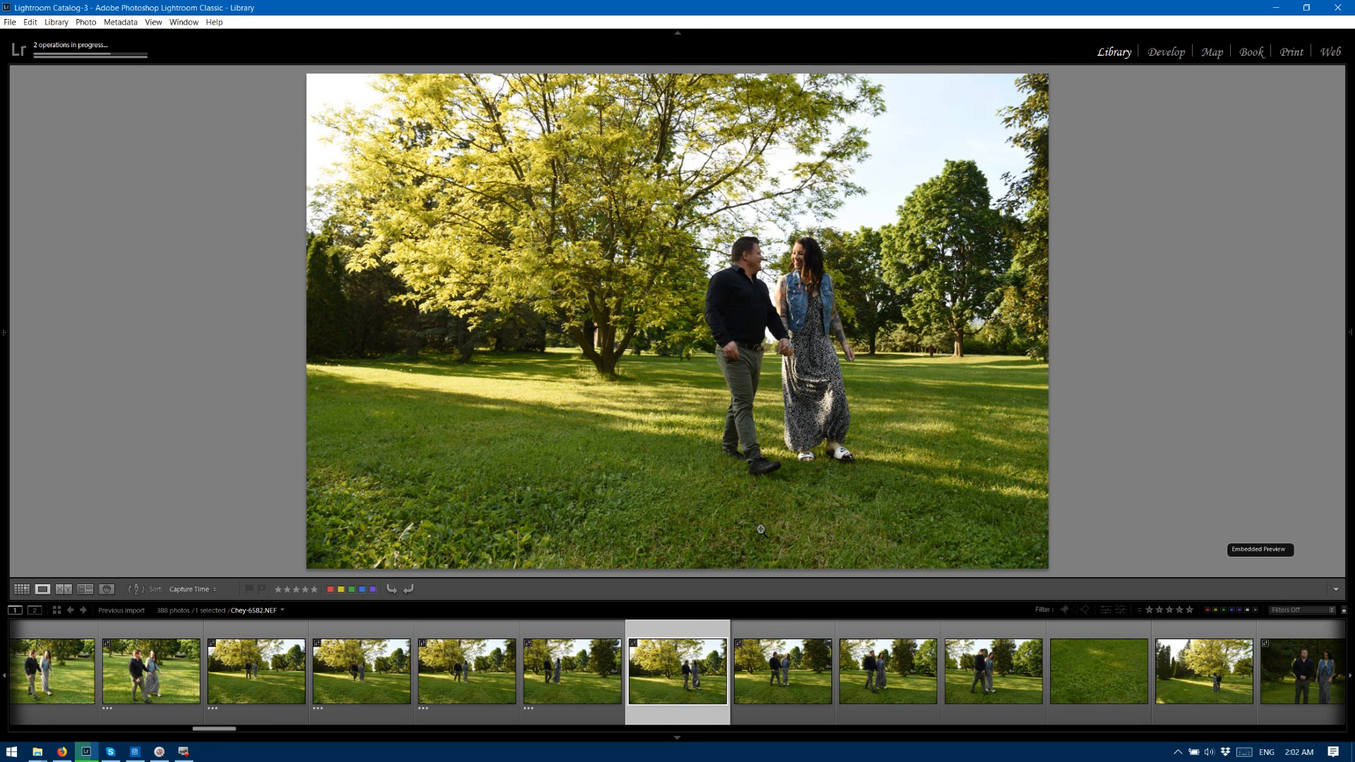
{"action": "key", "text": "3"}
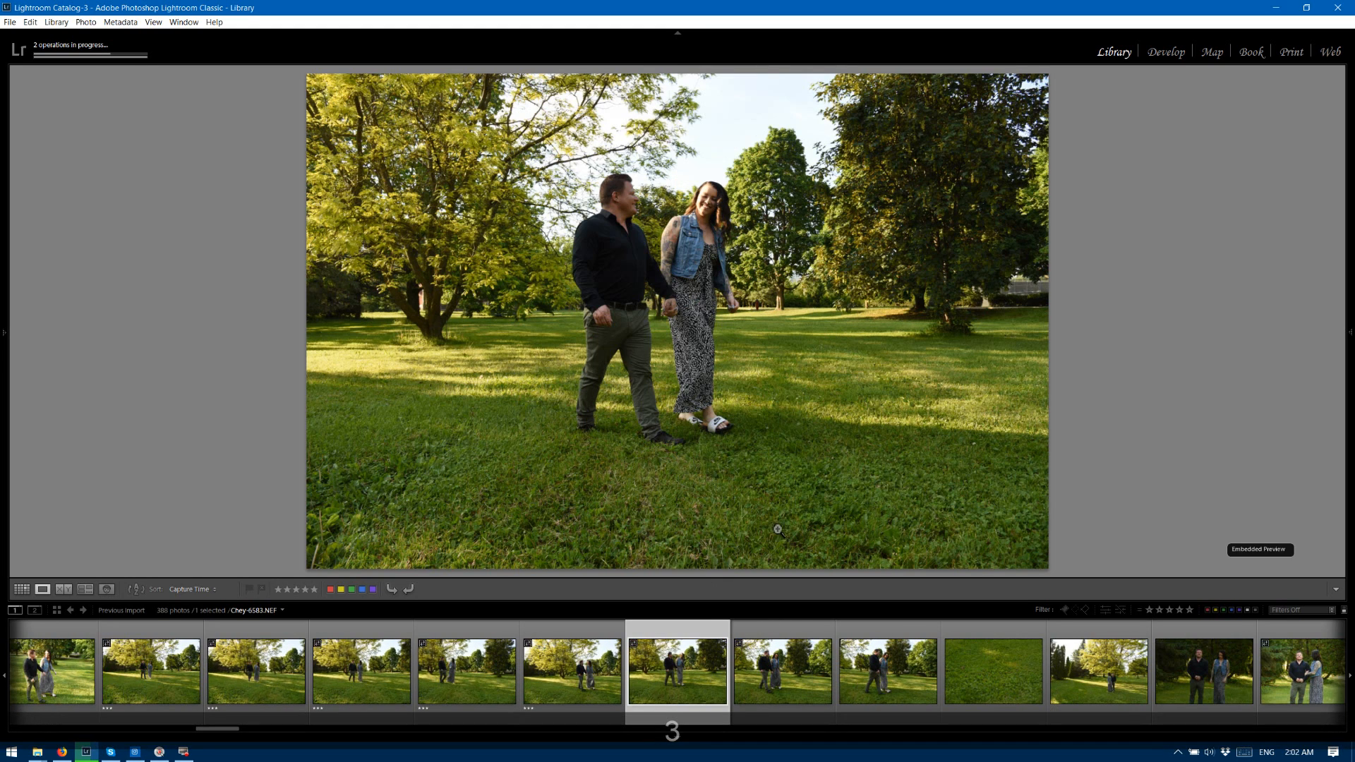
{"action": "key", "text": "3"}
{"action": "key", "text": "3"}
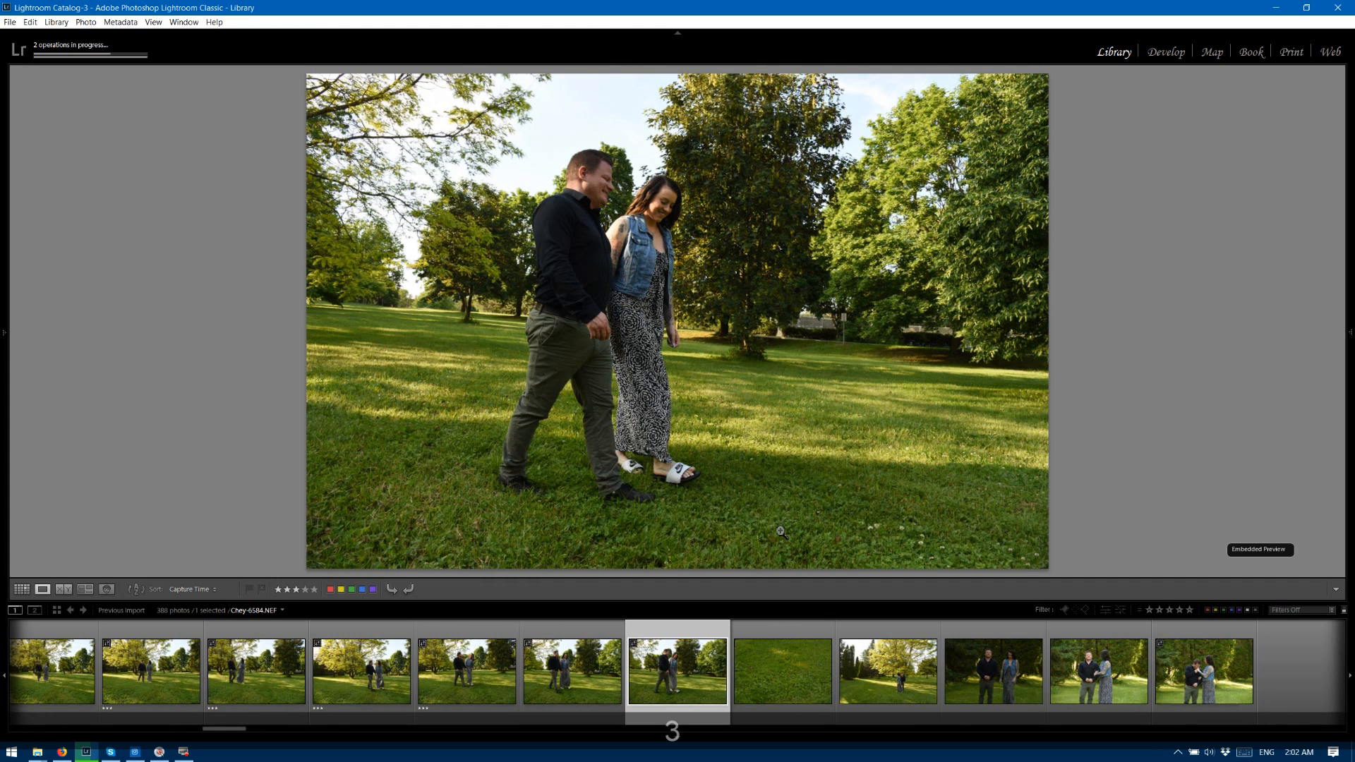
{"action": "key", "text": "3"}
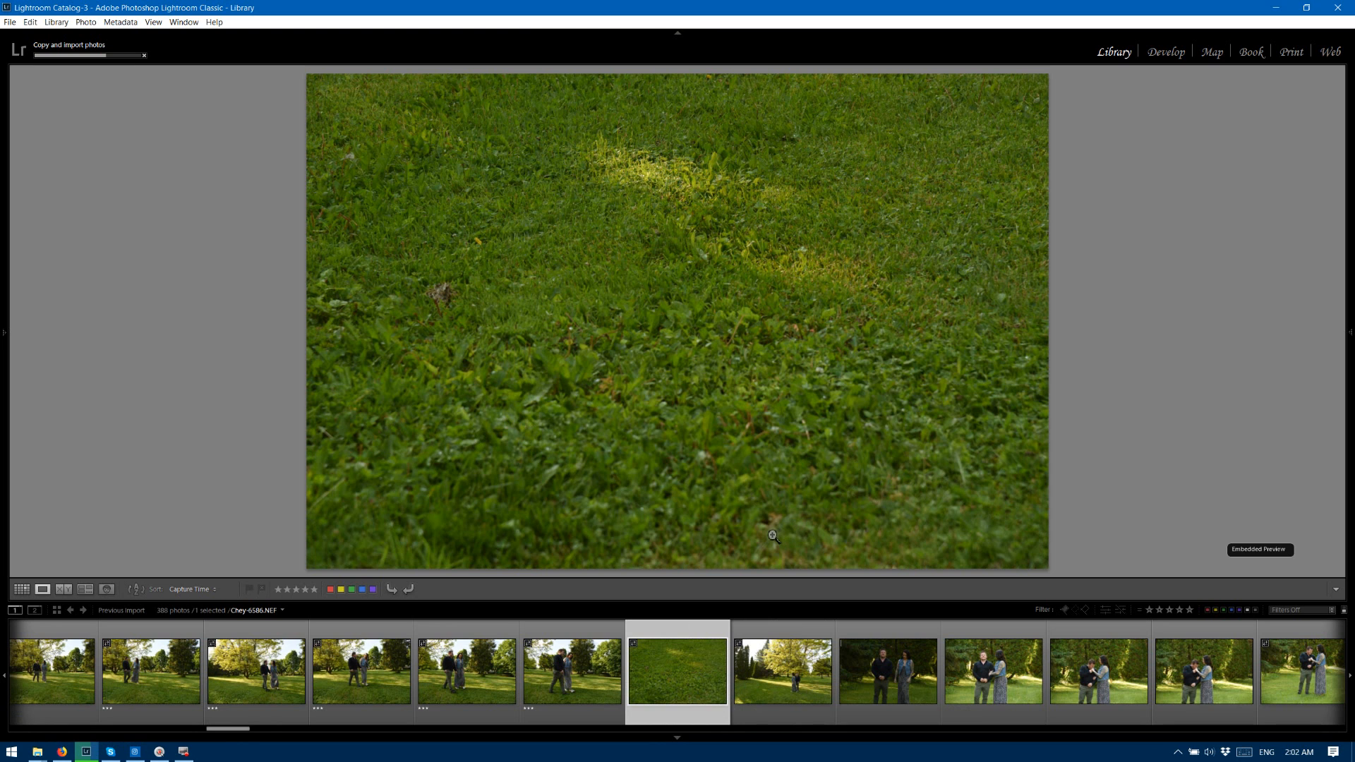
Rate photos 6586 to 6589, from the grass-only frame through the second standing pose, two stars each.
{"action": "key", "text": "2"}
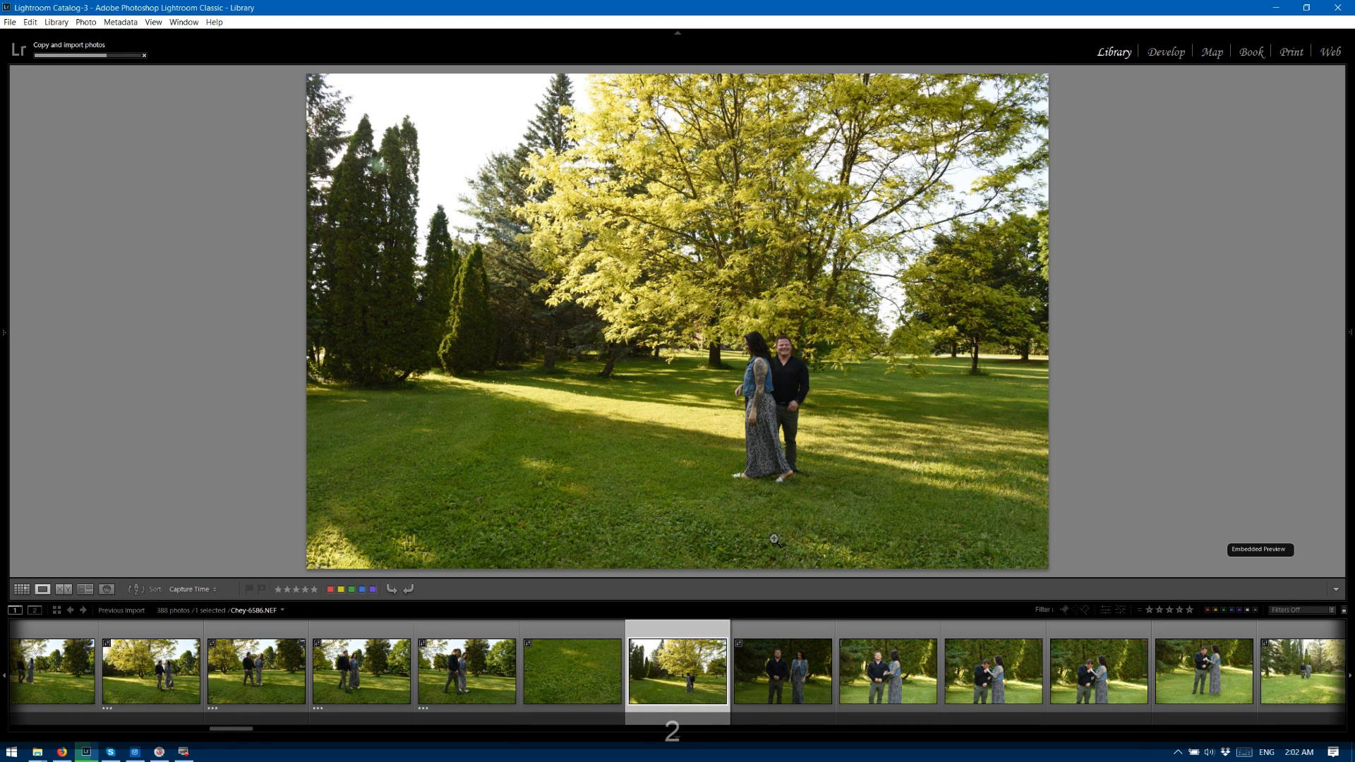
{"action": "key", "text": "2"}
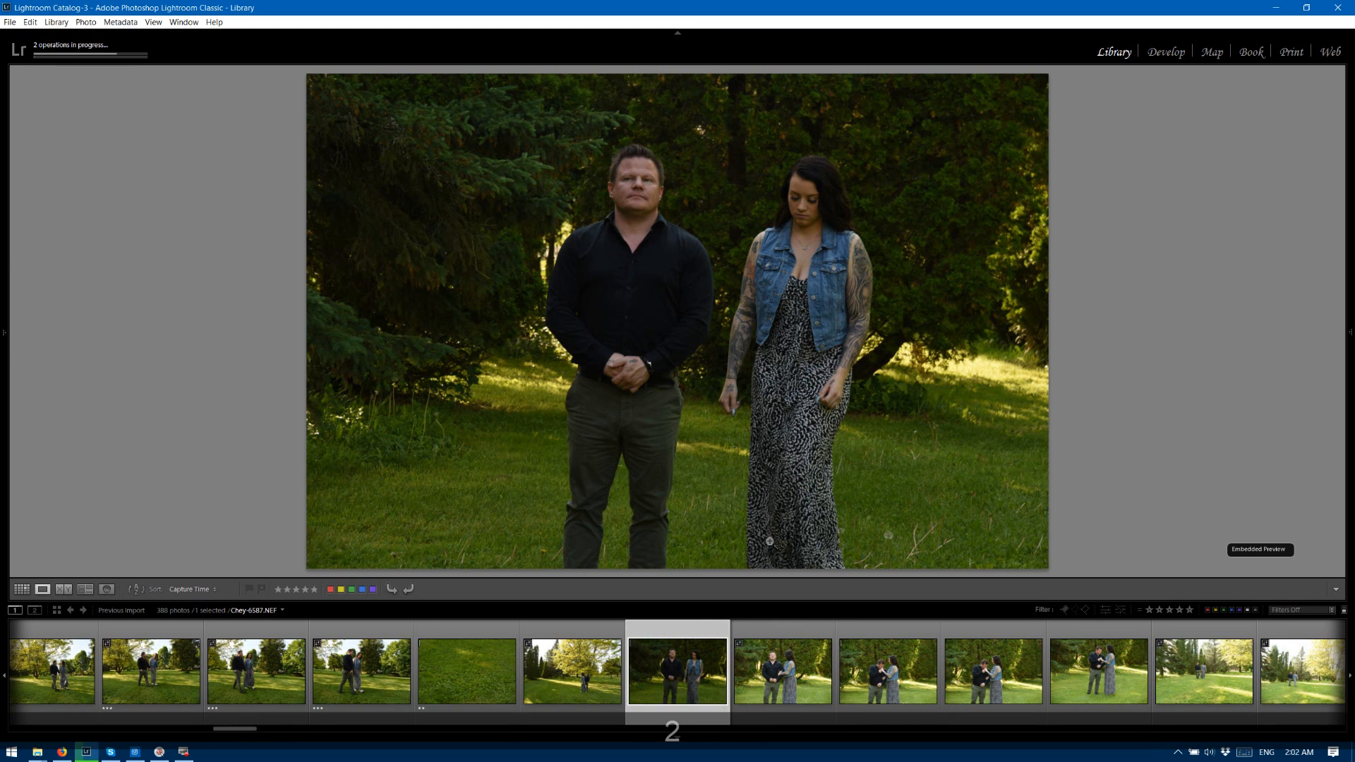
{"action": "key", "text": "2"}
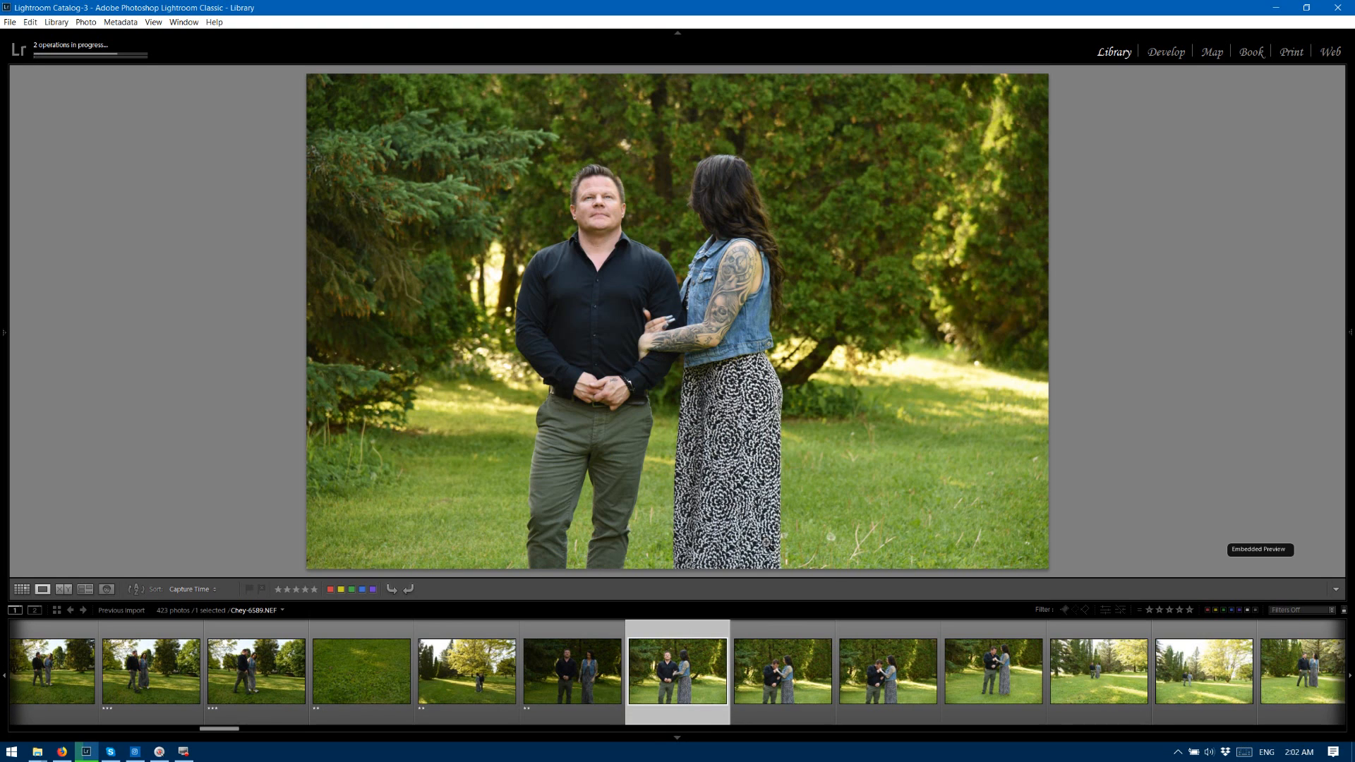
{"action": "key", "text": "2"}
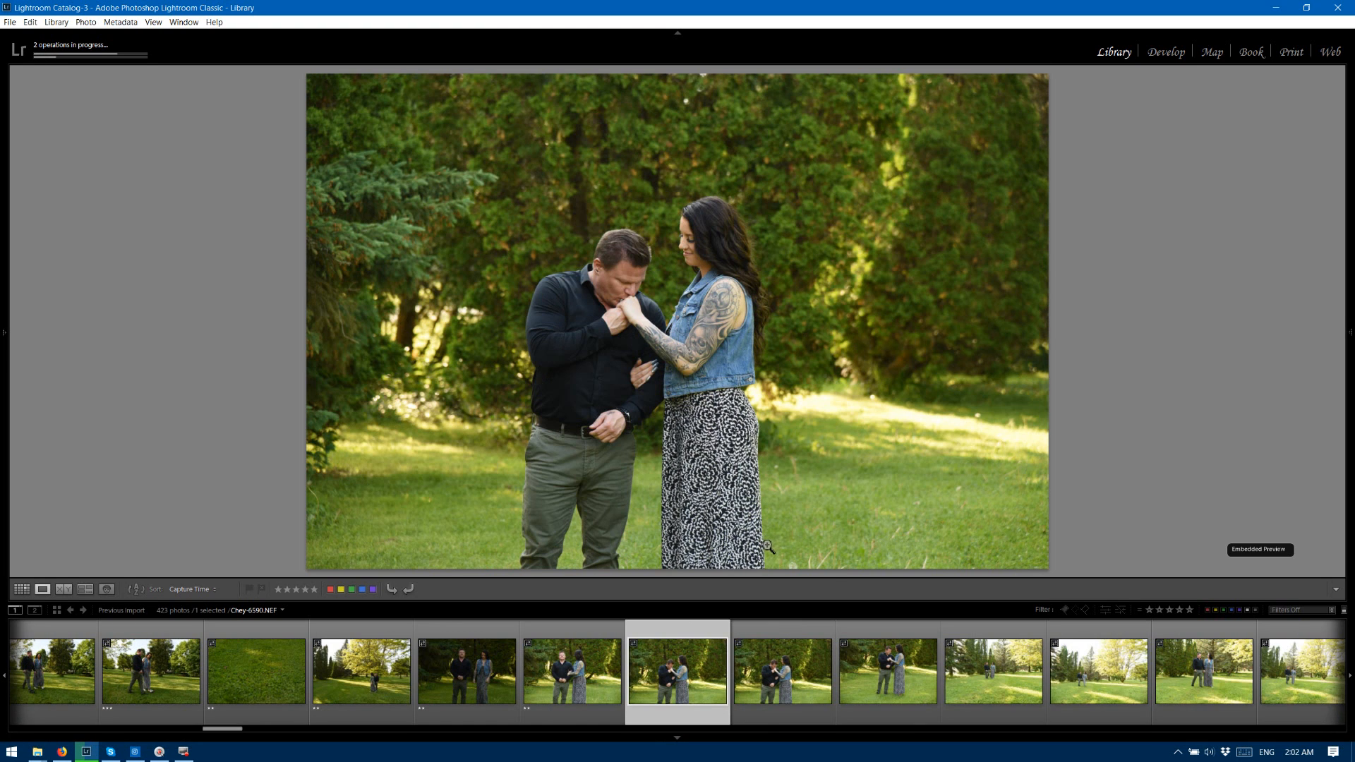
Give the hand-kiss photo 6590 three stars, rate 6591 and 6592 two stars each, and advance to the overexposed photo 6593.
{"action": "key", "text": "3"}
{"action": "key", "text": "3"}
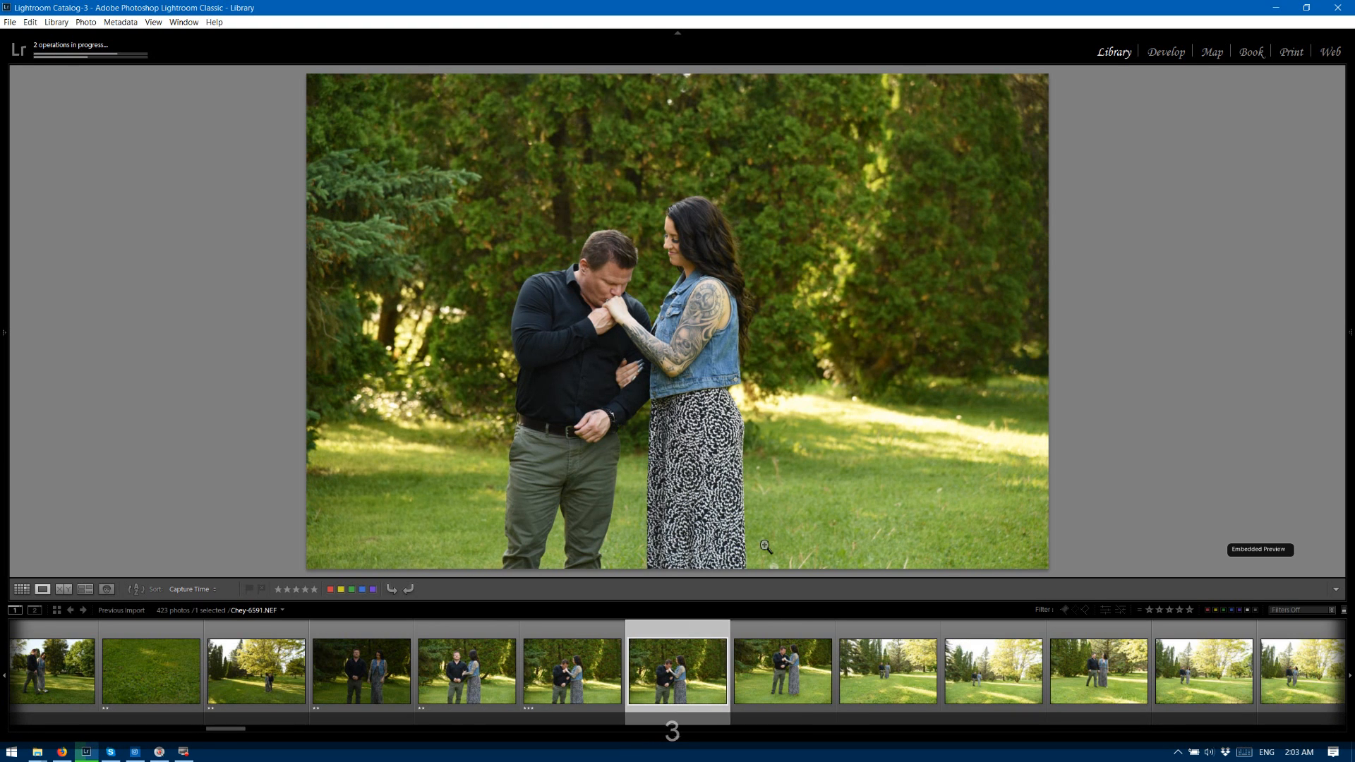
{"action": "key", "text": "2"}
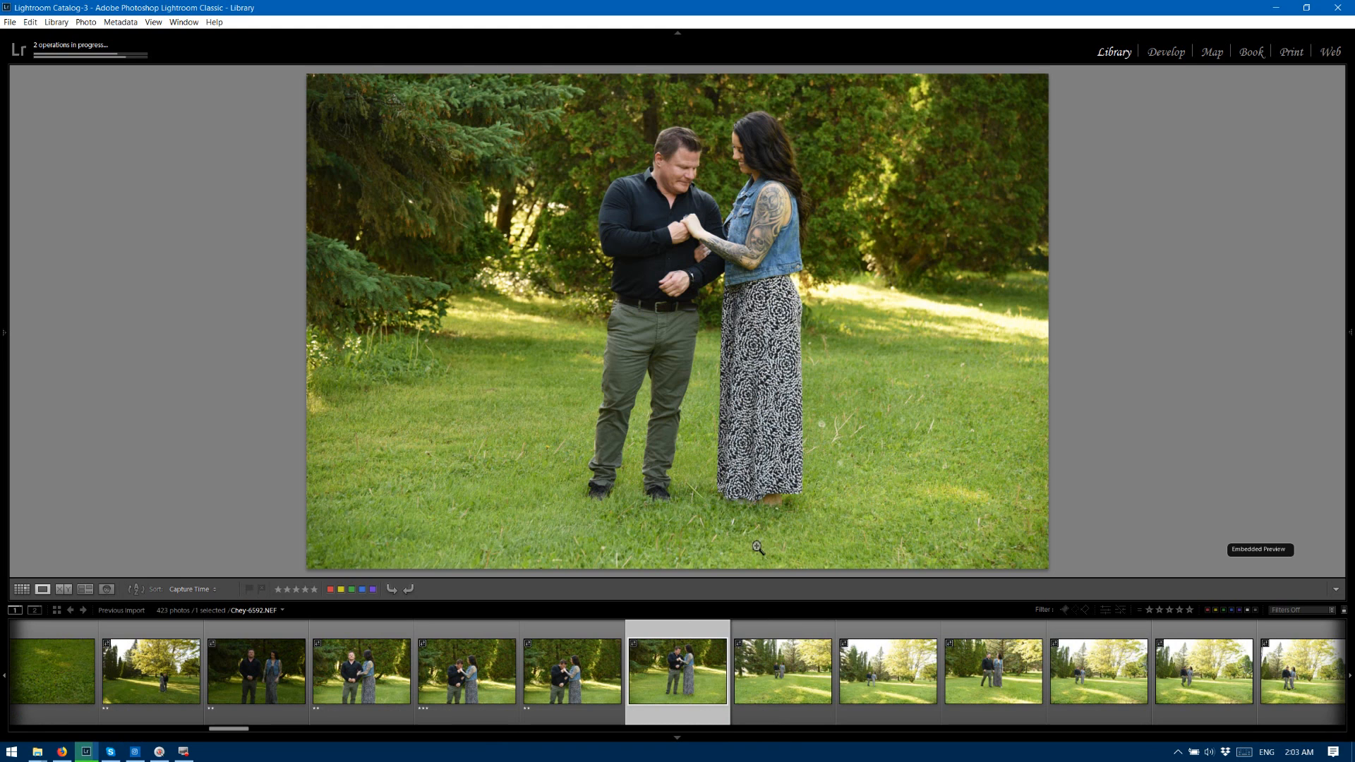
{"action": "key", "text": "2"}
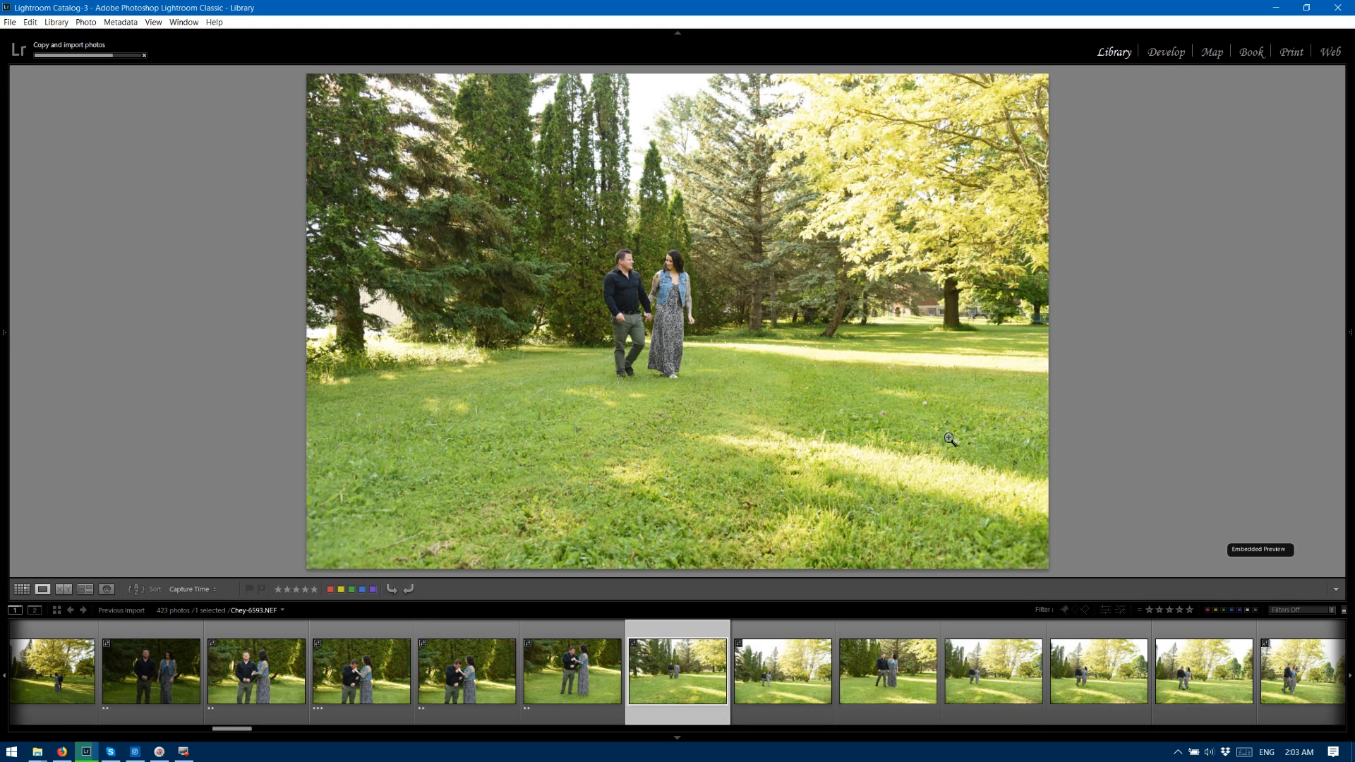
Open photo 6593 in the Develop module and set its exposure to -0.55, shadows to +20 and whites to -53.
{"action": "left_click", "coordinate": [1168, 52]}
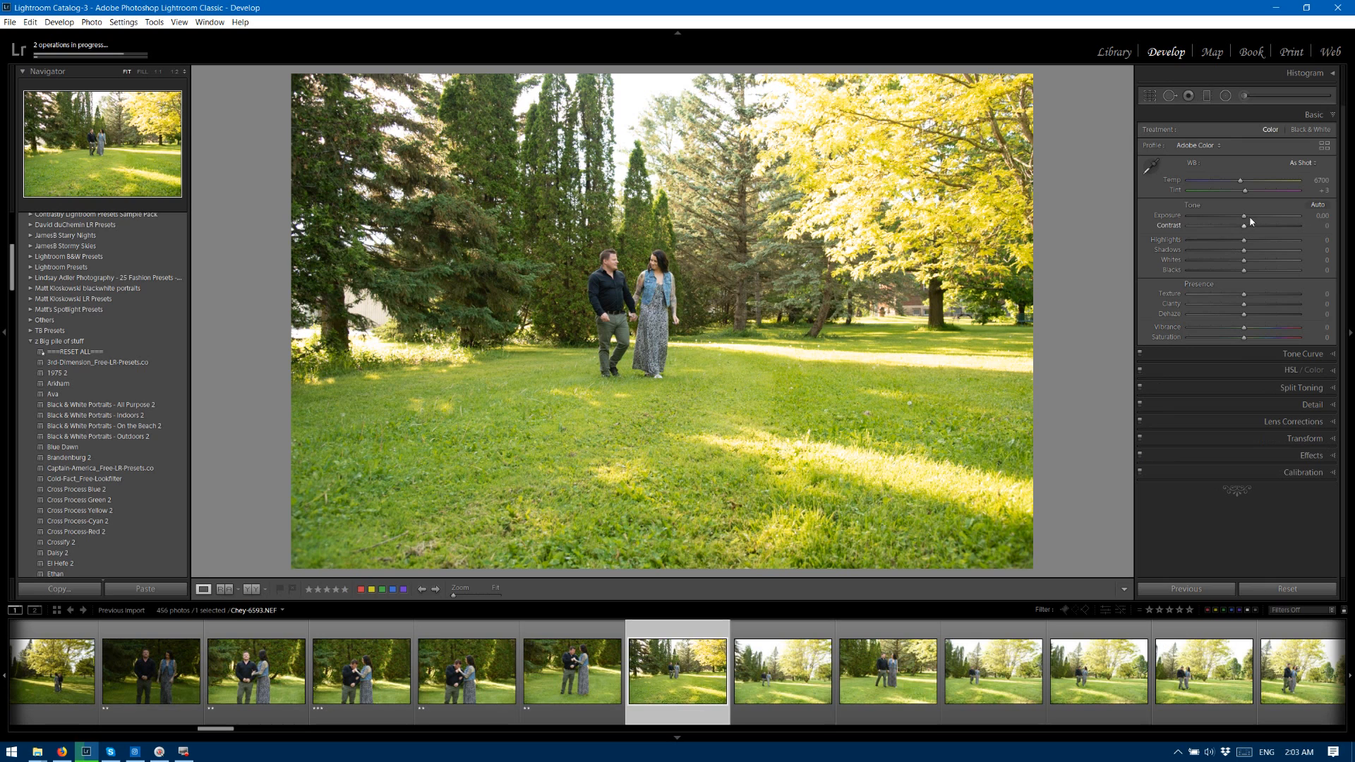
{"action": "left_click_drag", "start_coordinate": [1244, 216], "coordinate": [1234, 215]}
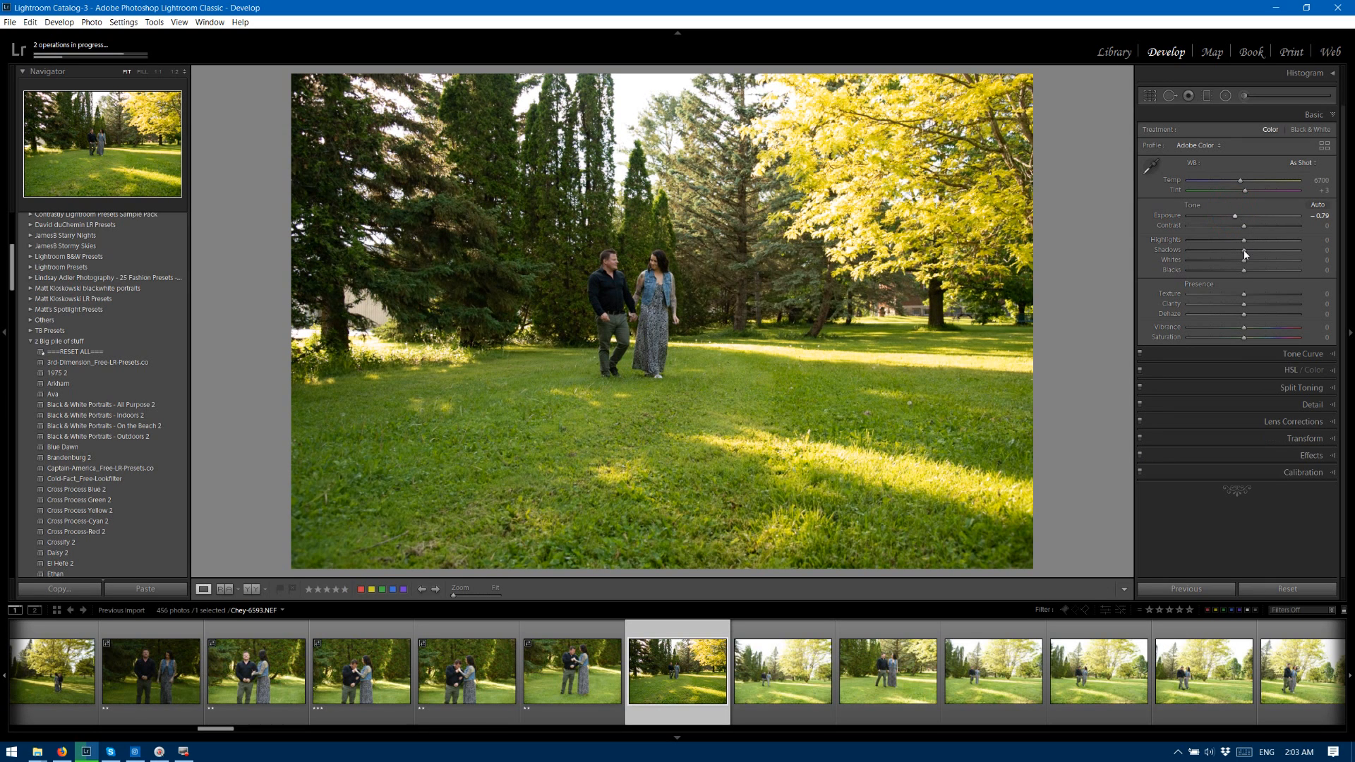
{"action": "left_click_drag", "start_coordinate": [1244, 250], "coordinate": [1217, 262]}
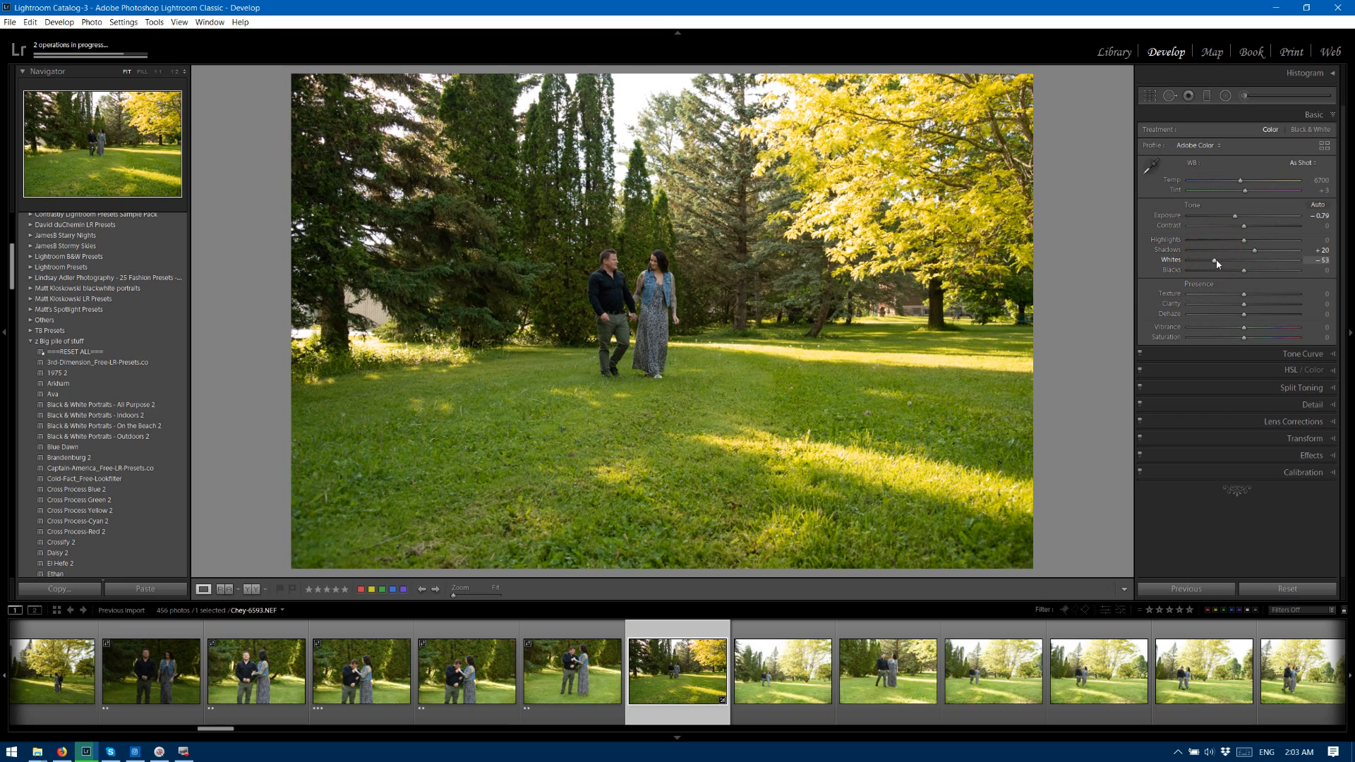
{"action": "left_click_drag", "start_coordinate": [1238, 216], "coordinate": [1241, 220]}
{"action": "left_click", "coordinate": [1240, 216]}
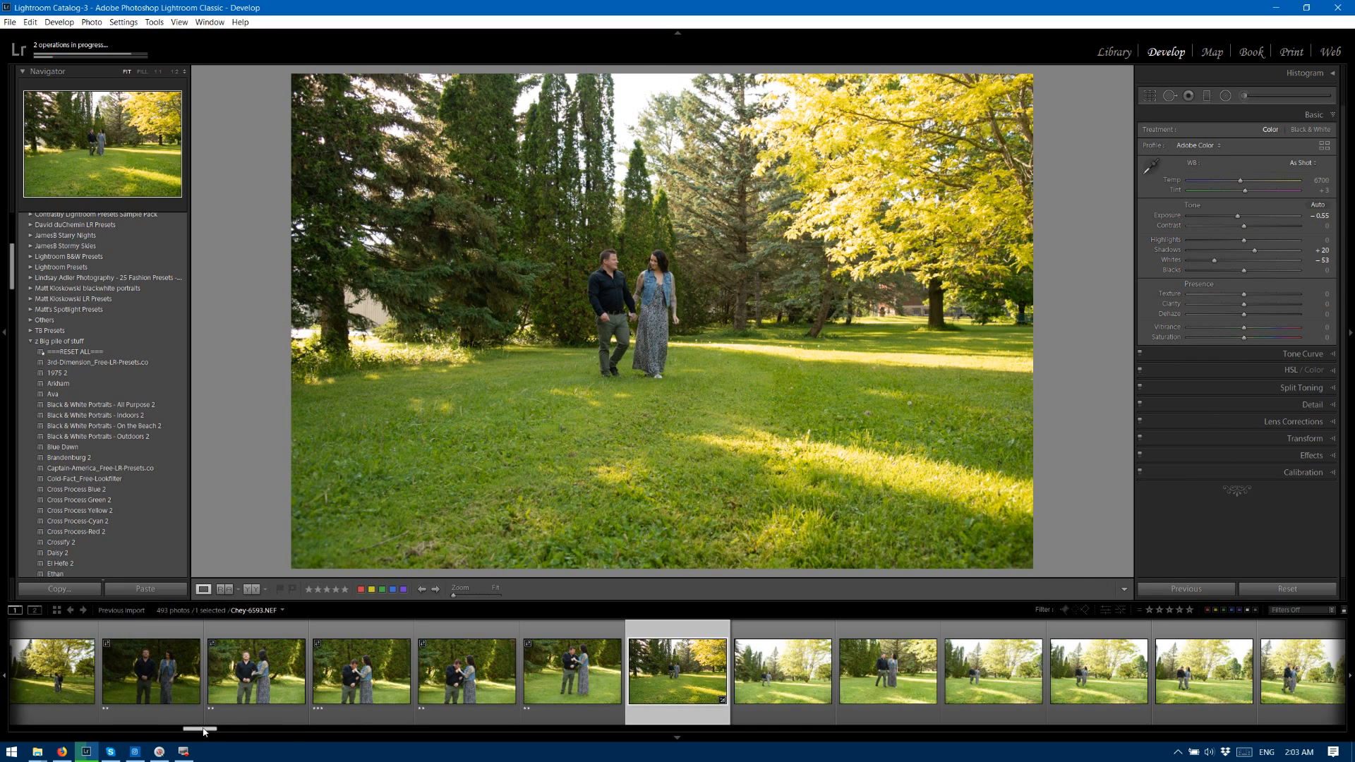
Select the eight bright walking photos from 6593 up to the one before the tattoo close-up and synchronize the Develop settings across them.
{"action": "left_click_drag", "start_coordinate": [215, 729], "coordinate": [232, 729]}
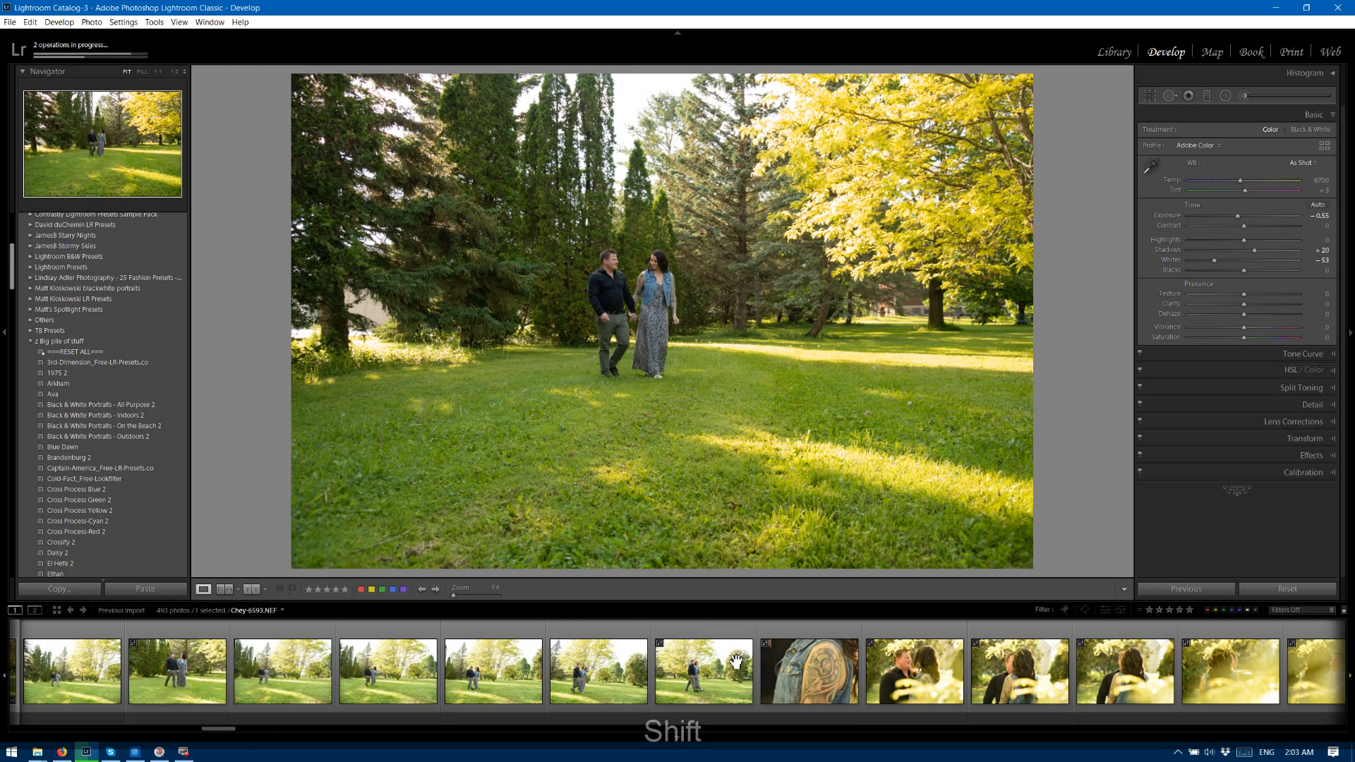
{"action": "left_click", "coordinate": [714, 657], "text": "shift"}
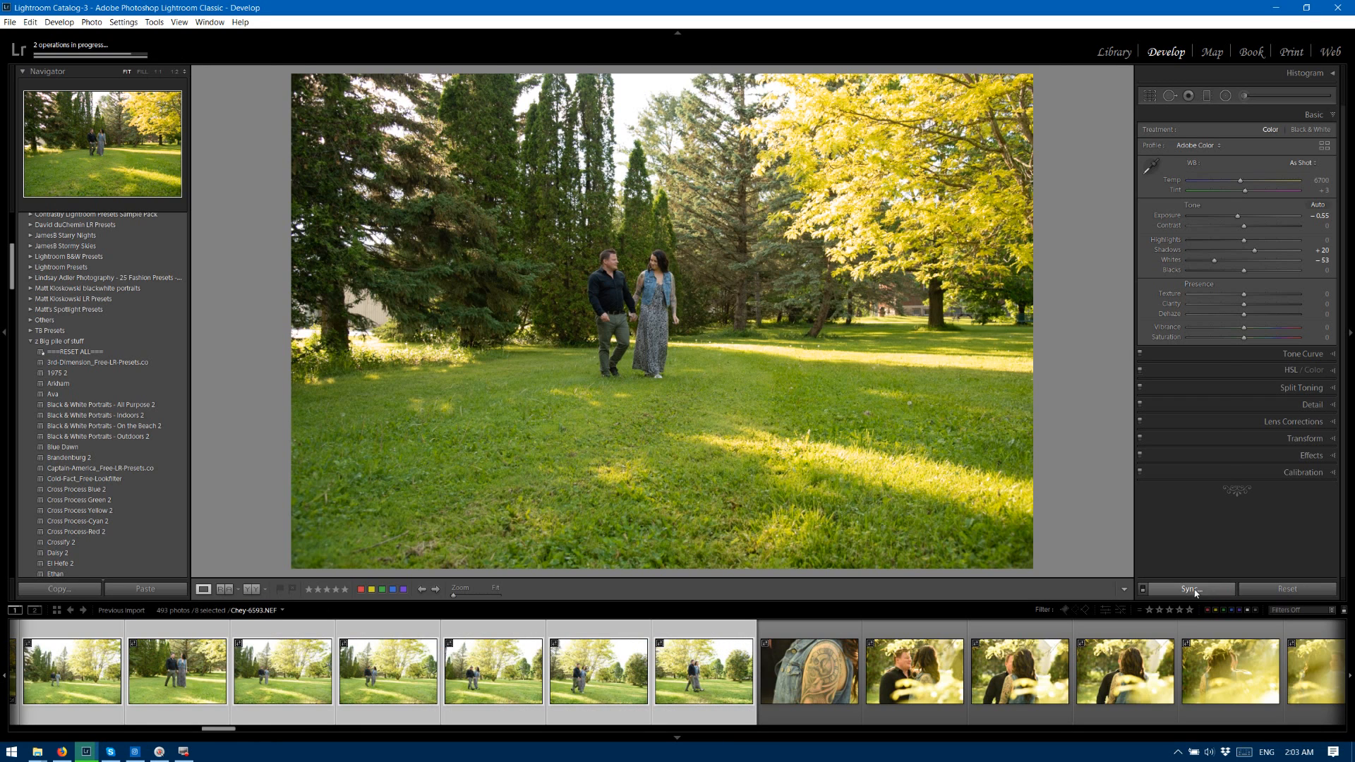
{"action": "left_click", "coordinate": [1191, 590]}
{"action": "left_click", "coordinate": [1151, 462]}
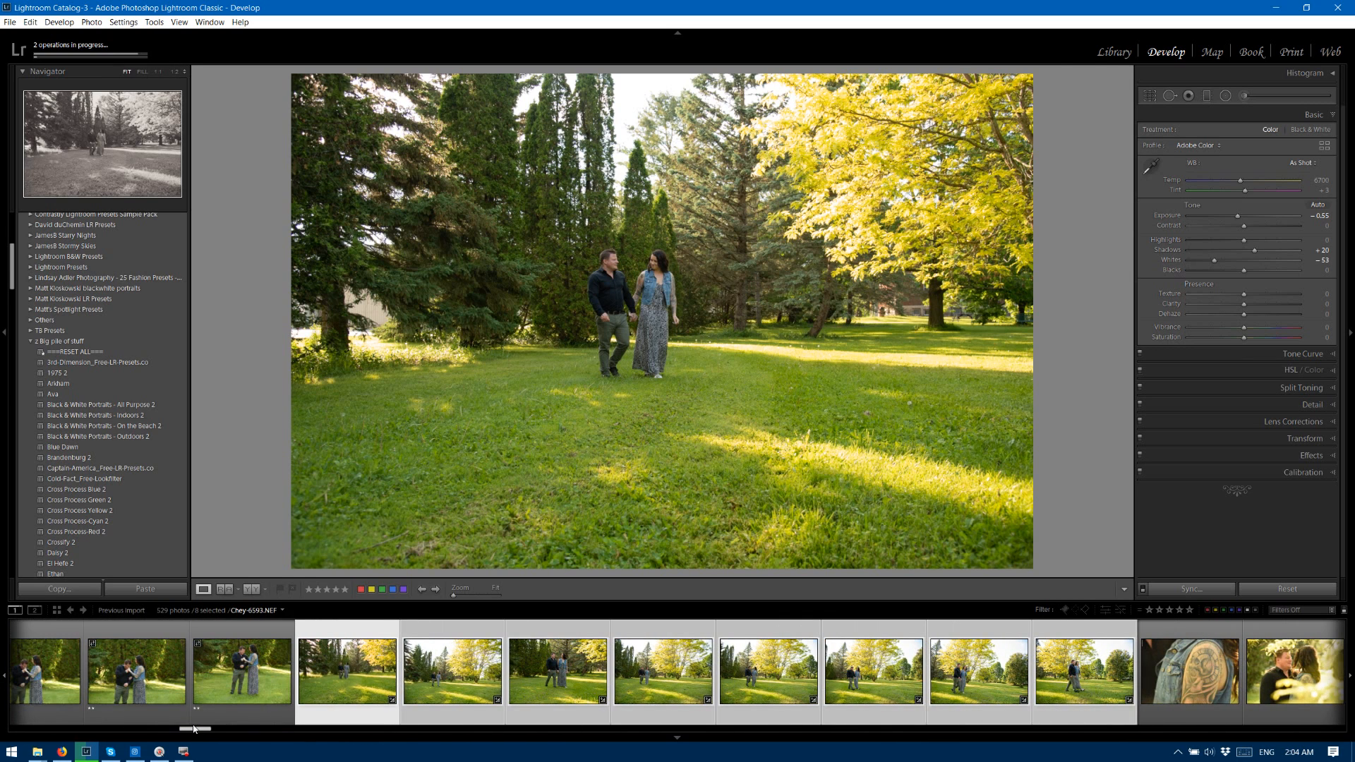
Return to photo 6593 in Library Loupe view and rate the eight walking photos, 6593 to 6600, three stars each.
{"action": "left_click", "coordinate": [306, 626]}
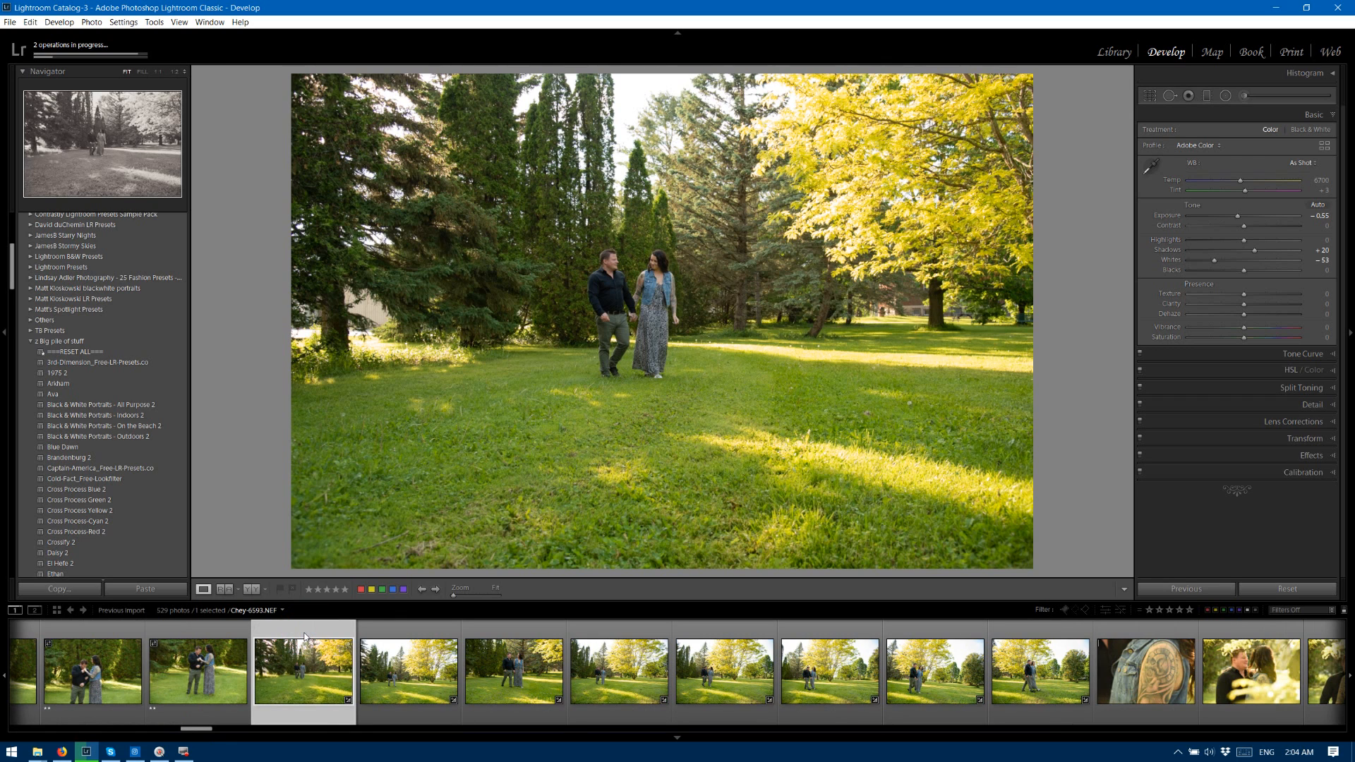
{"action": "key", "text": "e"}
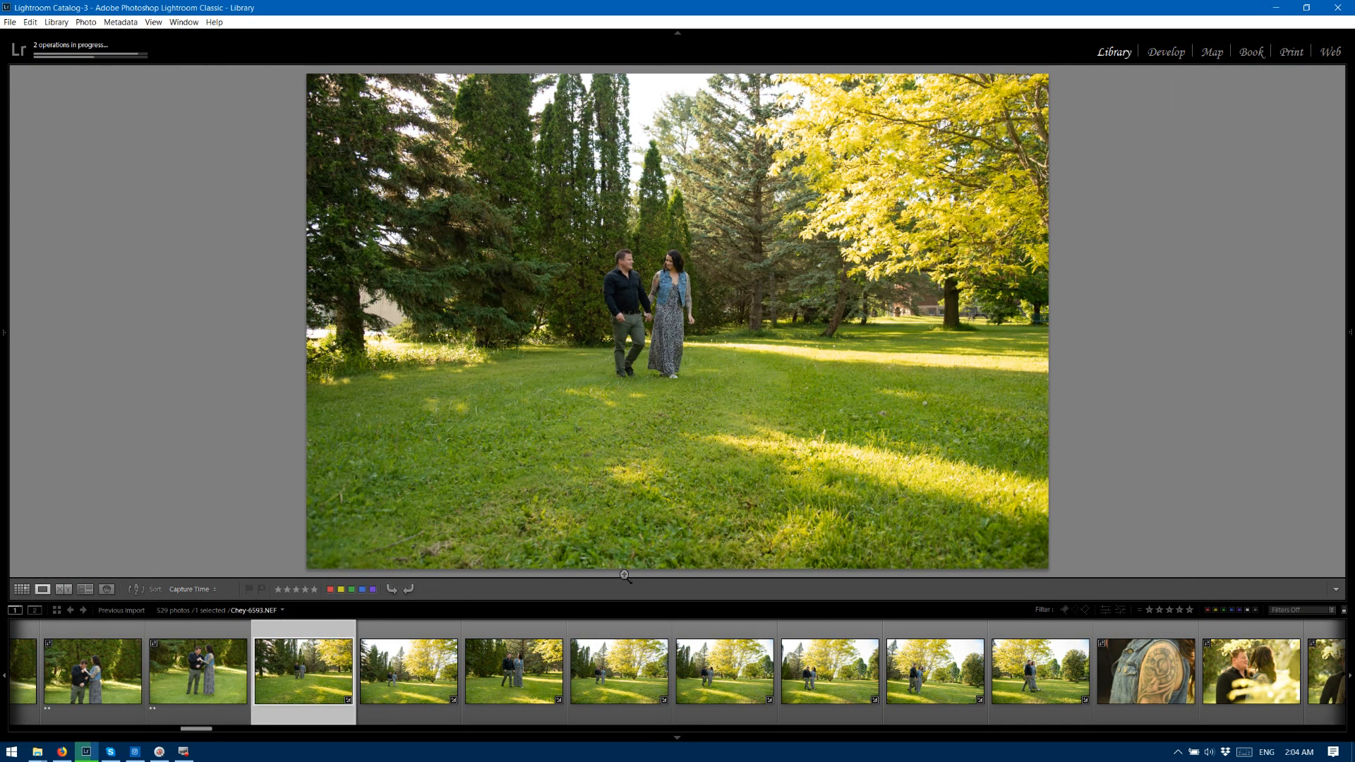
{"action": "key", "text": "3"}
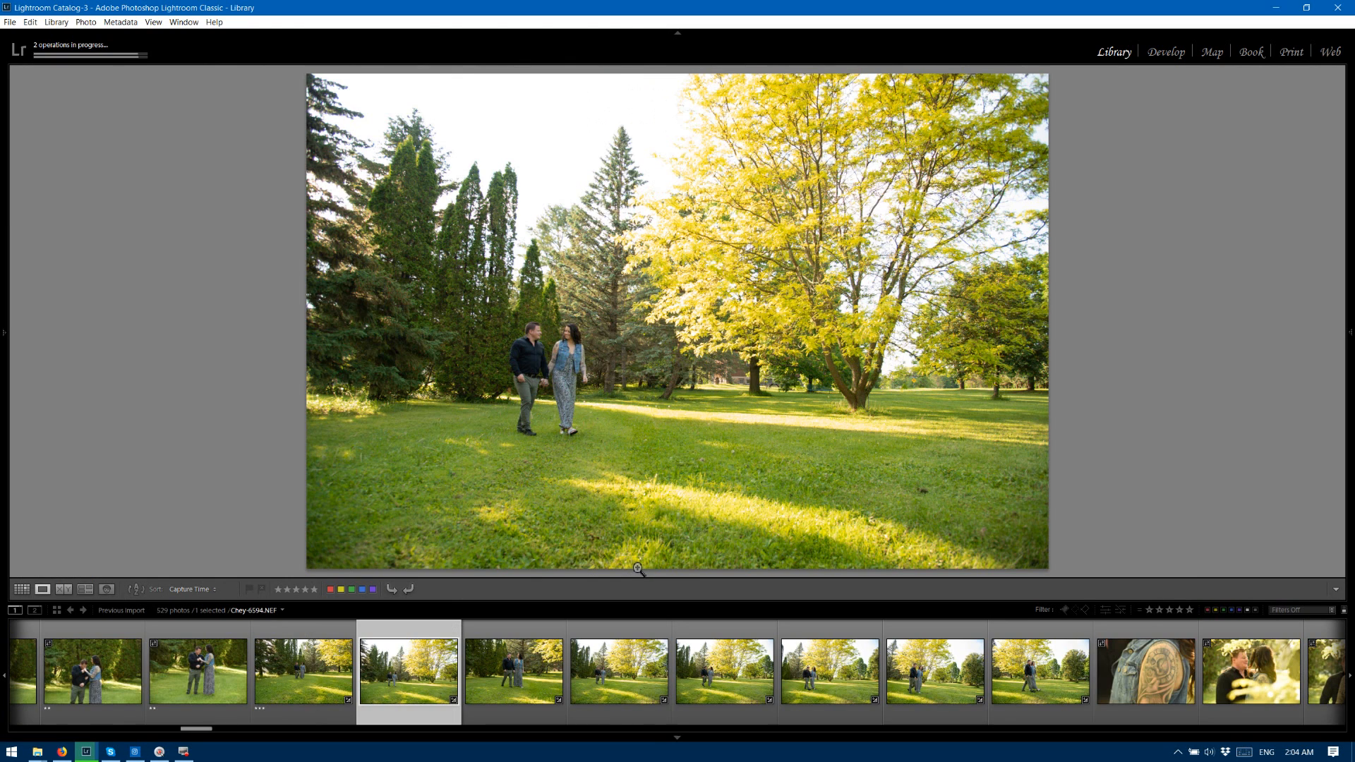
{"action": "key", "text": "3"}
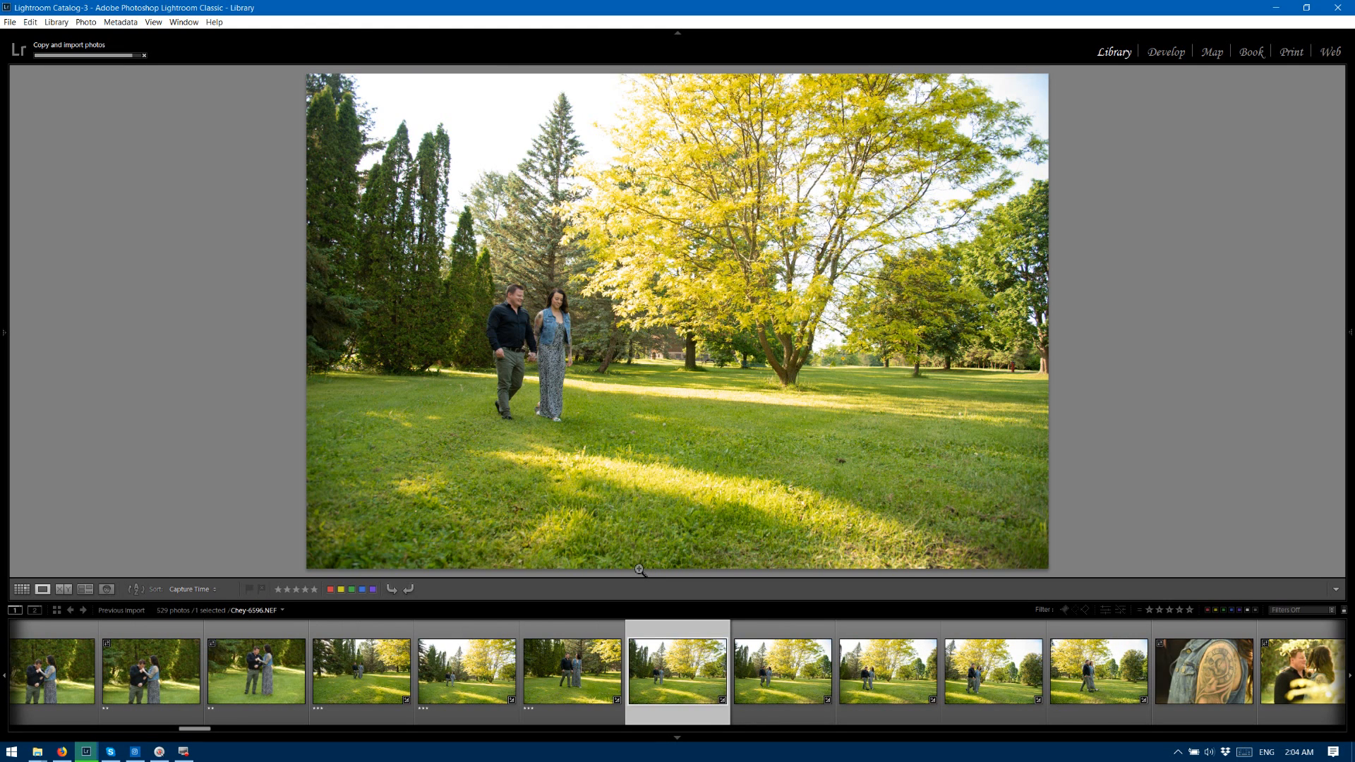
{"action": "key", "text": "3"}
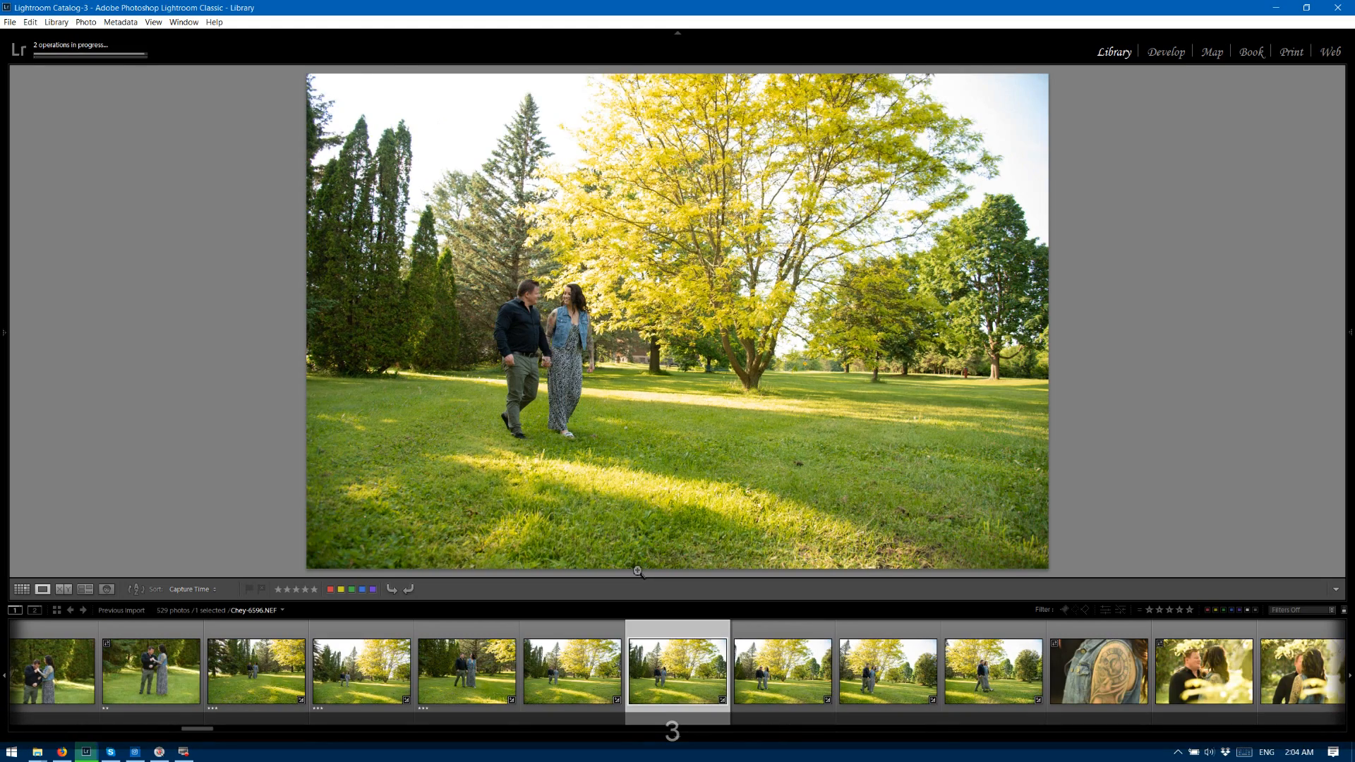
{"action": "key", "text": "3"}
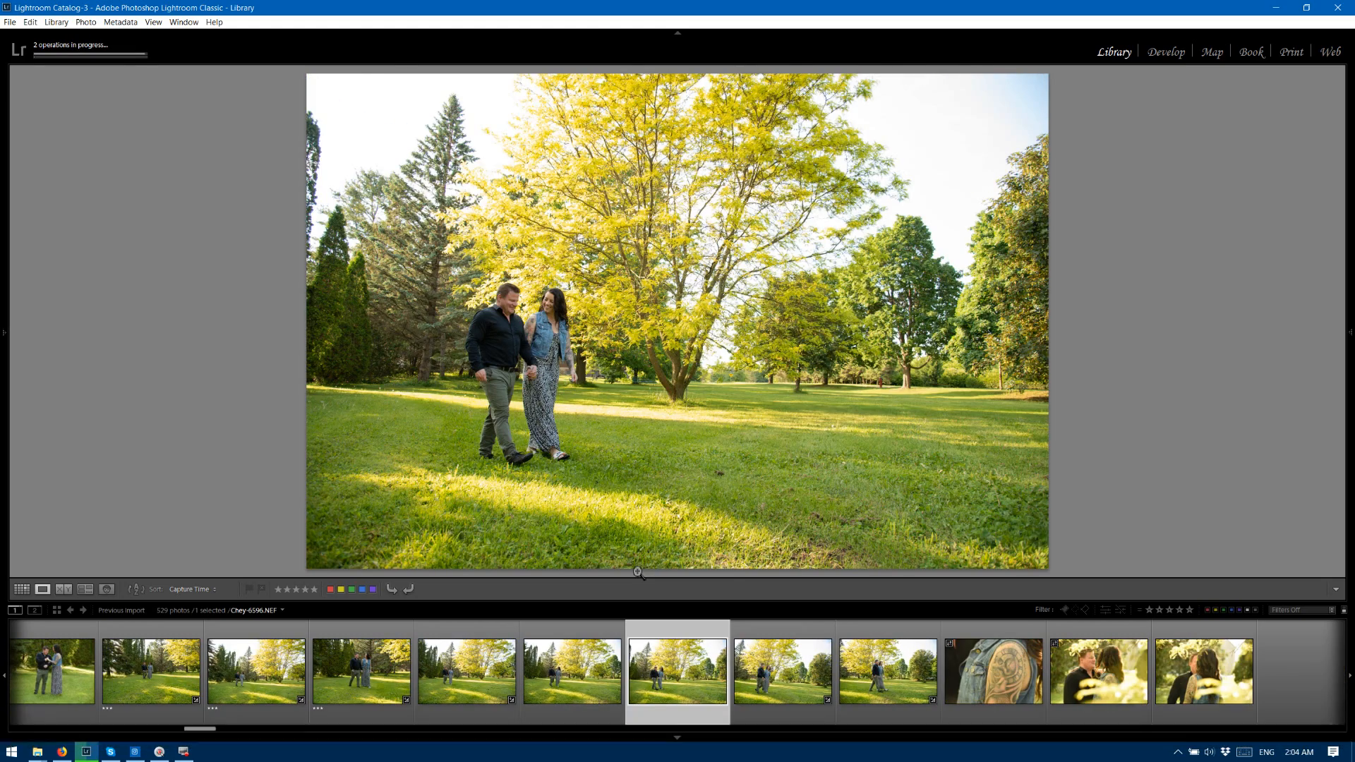
{"action": "key", "text": "3"}
{"action": "key", "text": "3"}
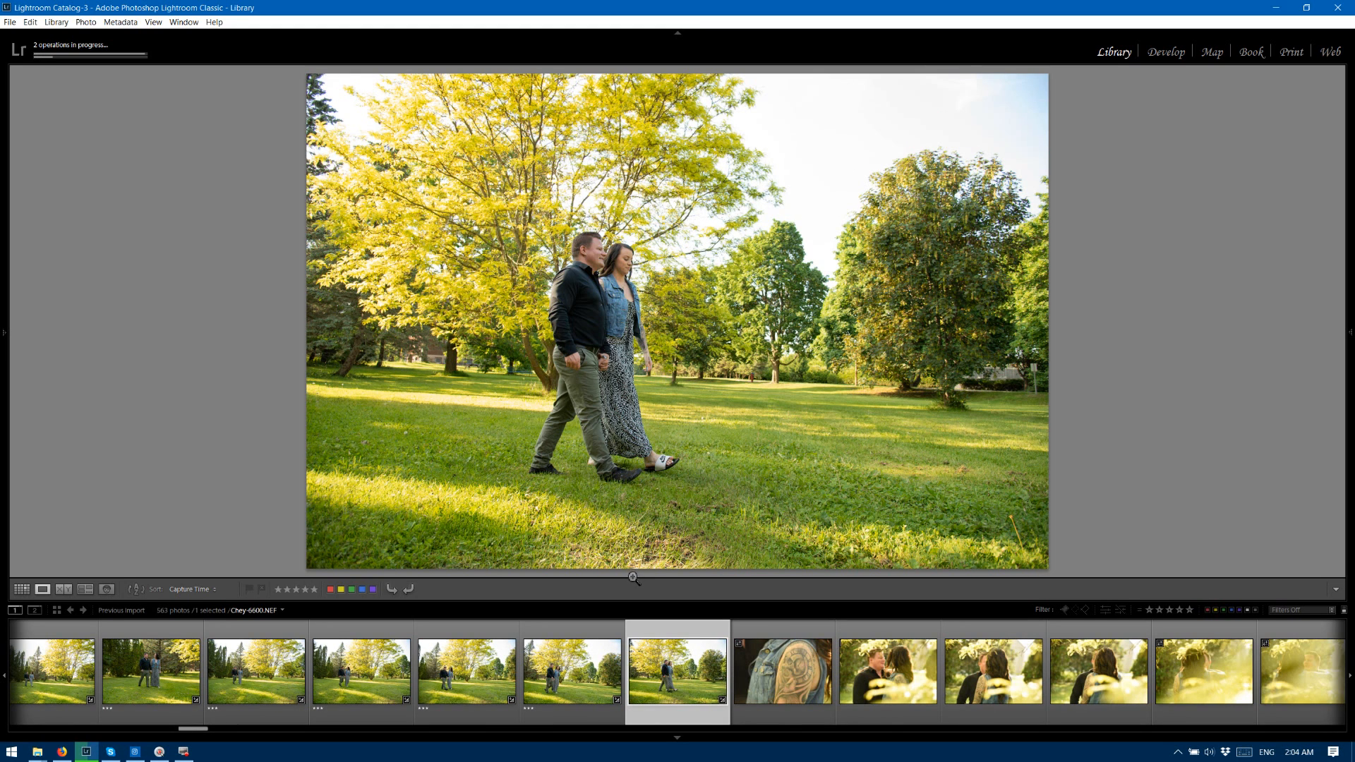
{"action": "key", "text": "3"}
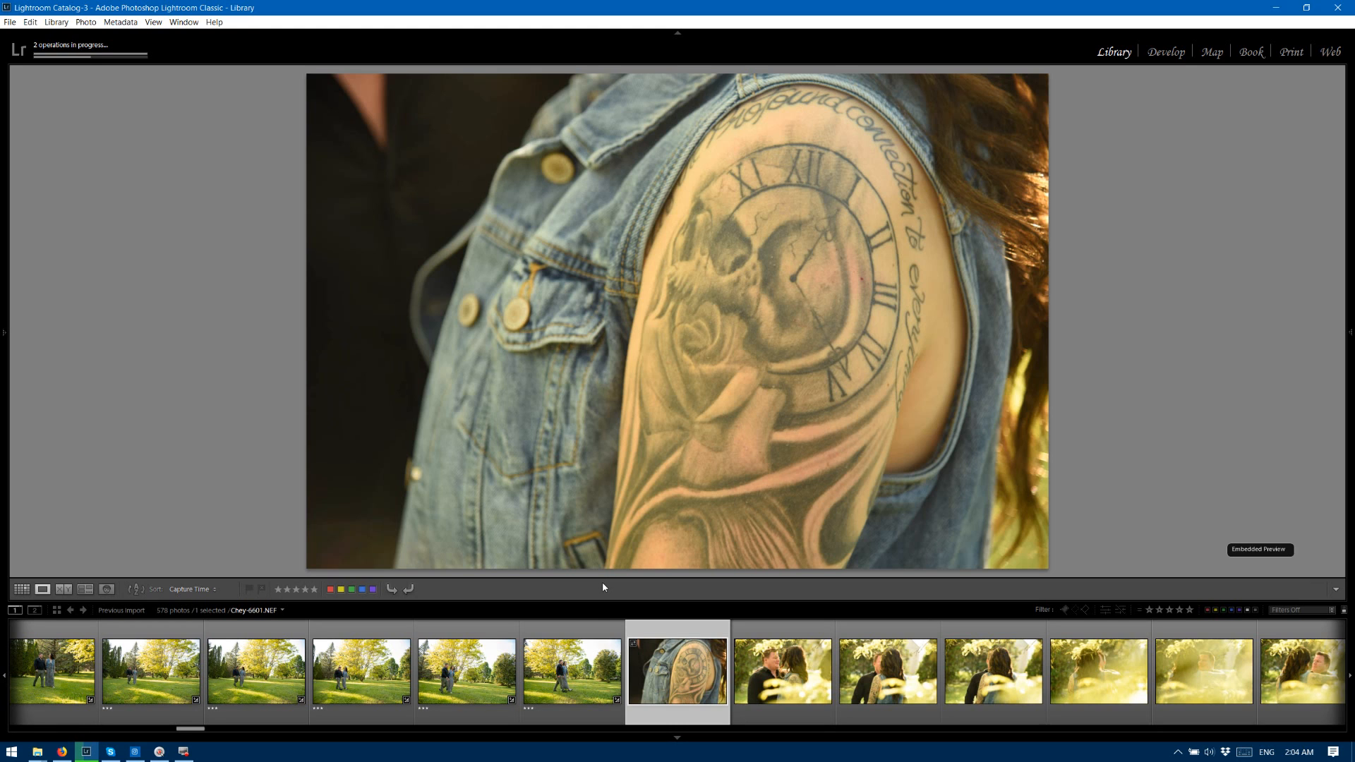
Rate photos 6601 to 6605, from the tattoo close-up through the first hazy embrace frame, two stars each.
{"action": "key", "text": "2"}
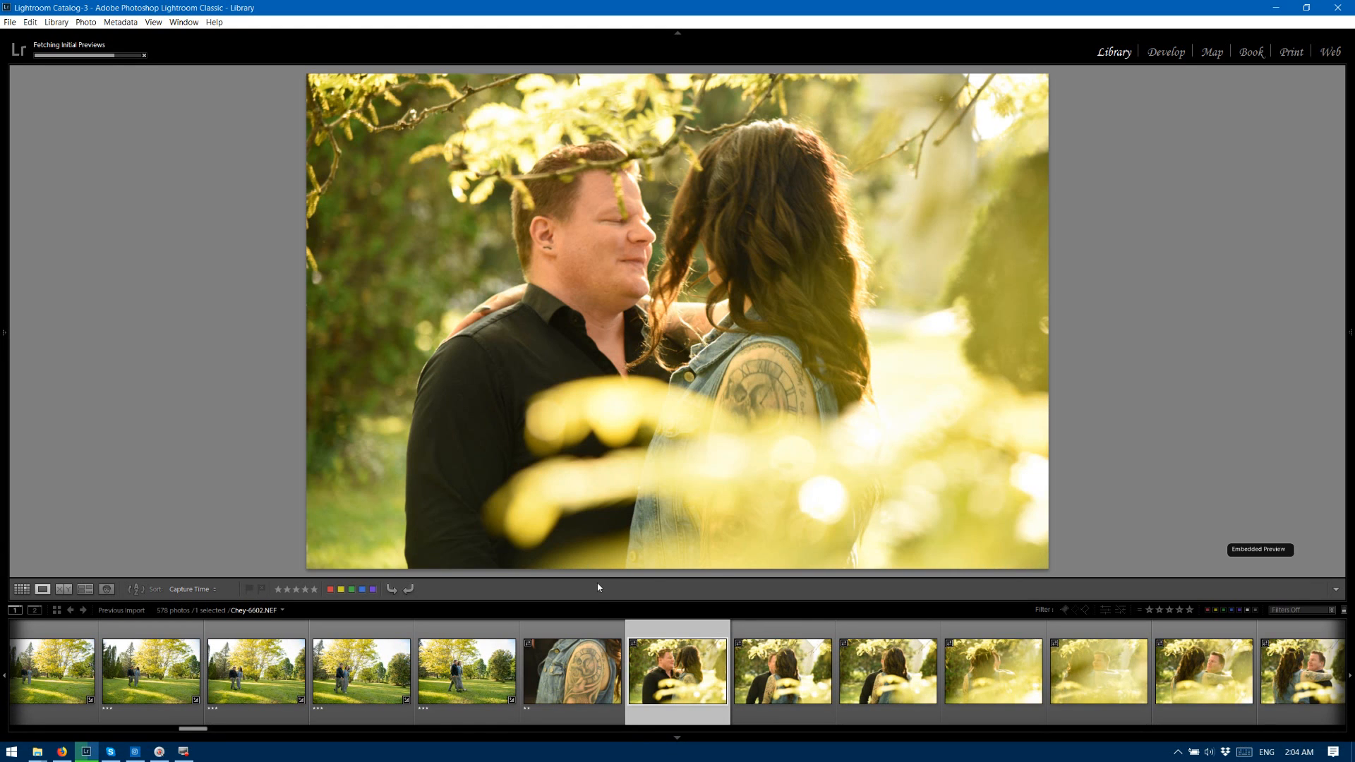
{"action": "key", "text": "2"}
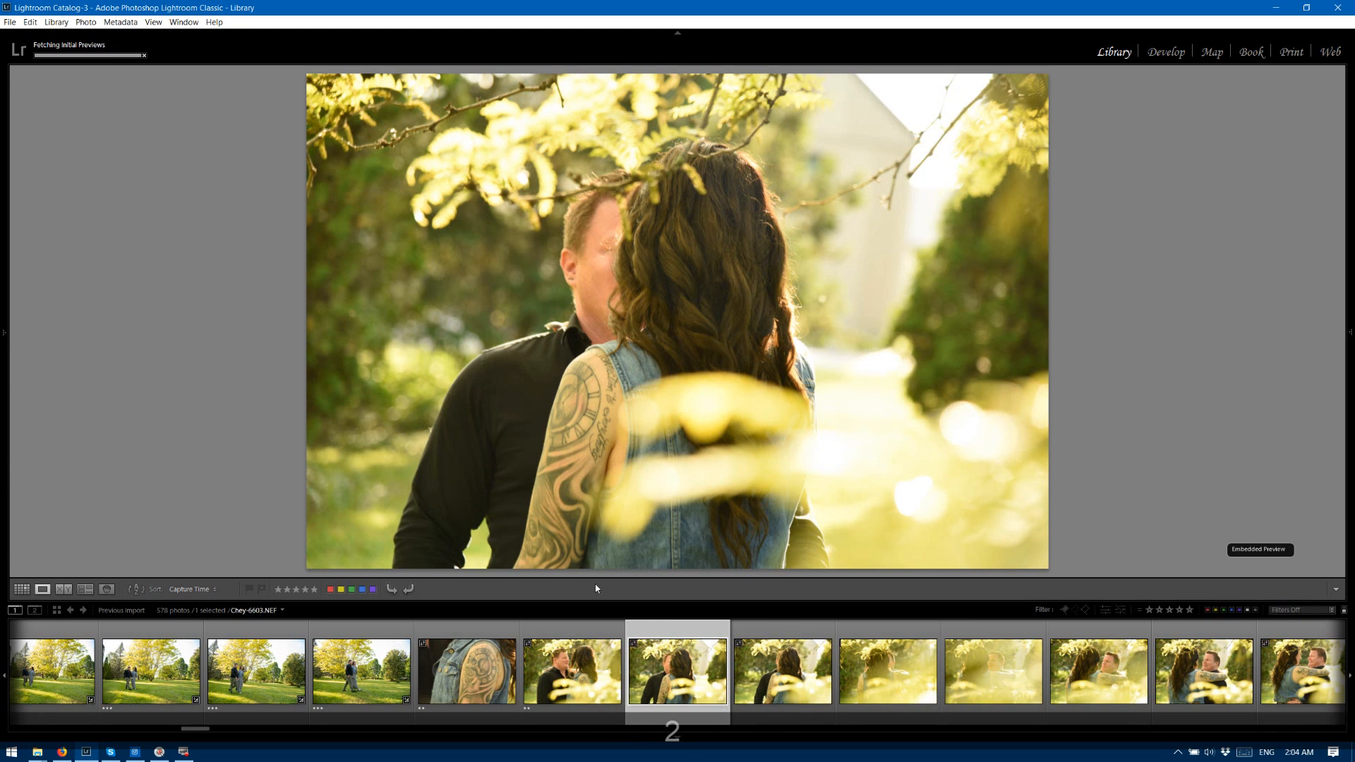
{"action": "key", "text": "2"}
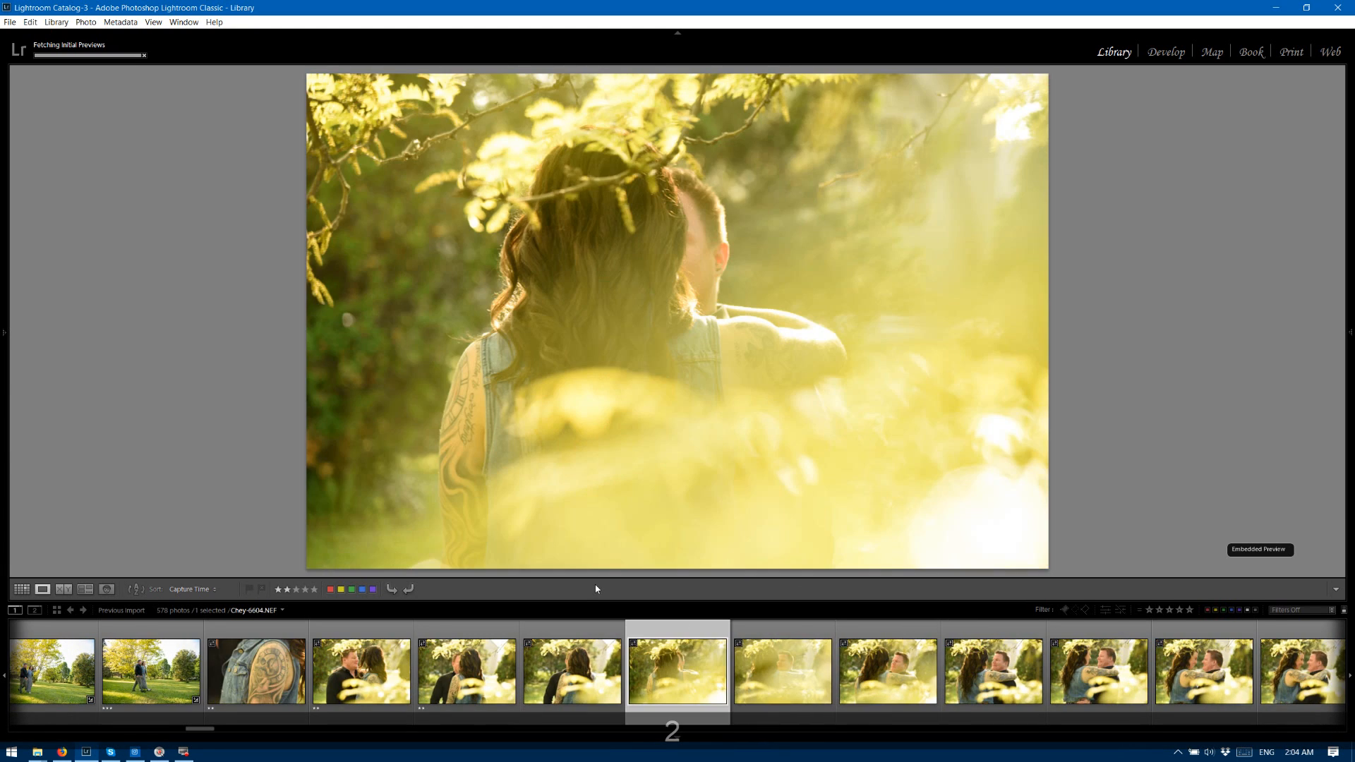
{"action": "key", "text": "2"}
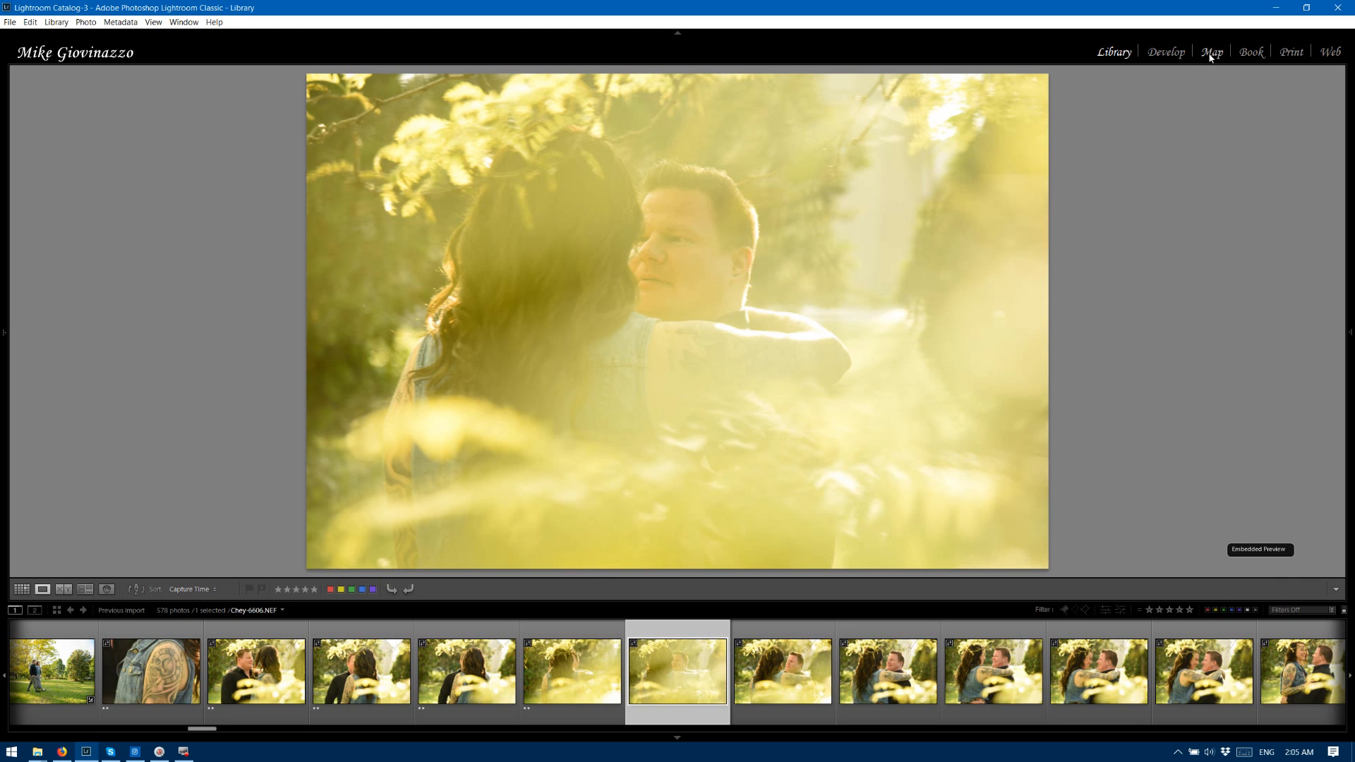
Open the hazy photo 6606 in the Develop module, set its dehaze to +35 and lower the yellow saturation.
{"action": "left_click", "coordinate": [1177, 53]}
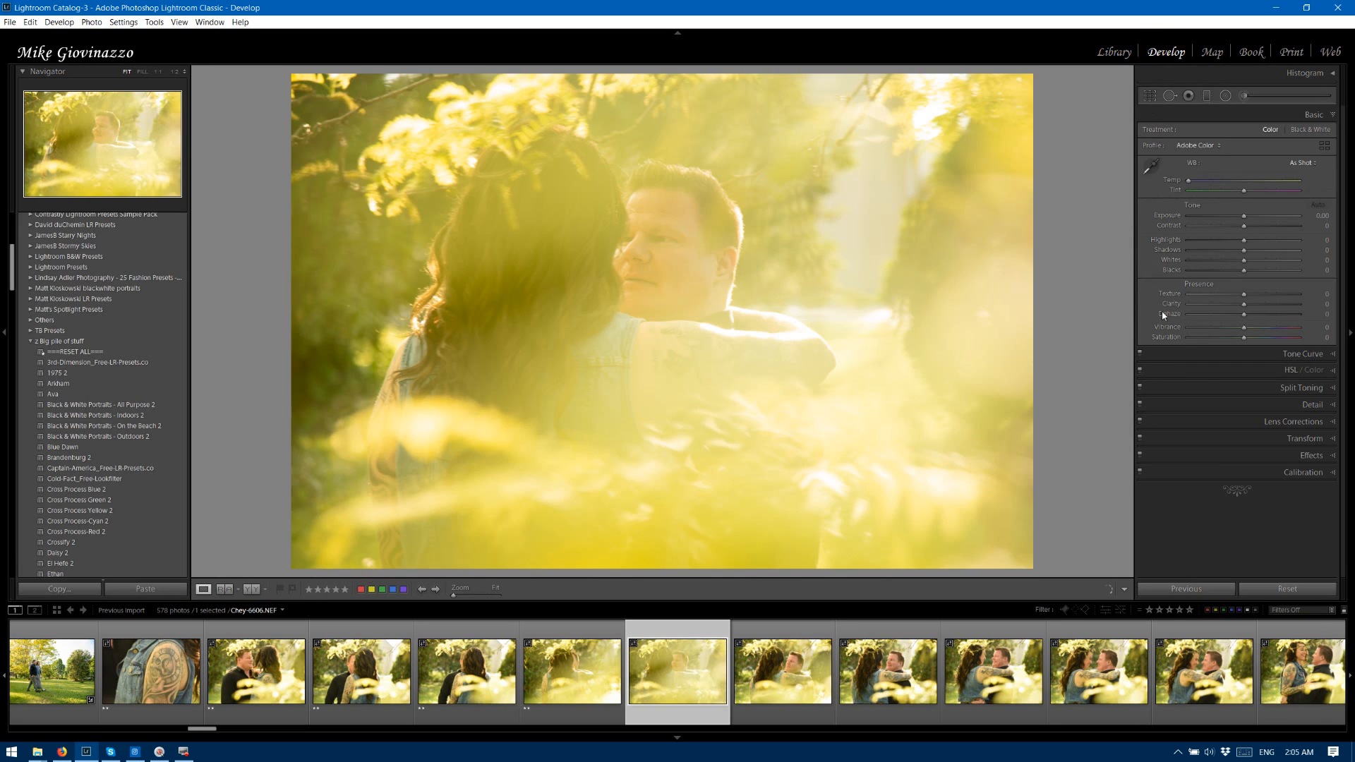
{"action": "left_click", "coordinate": [1247, 315]}
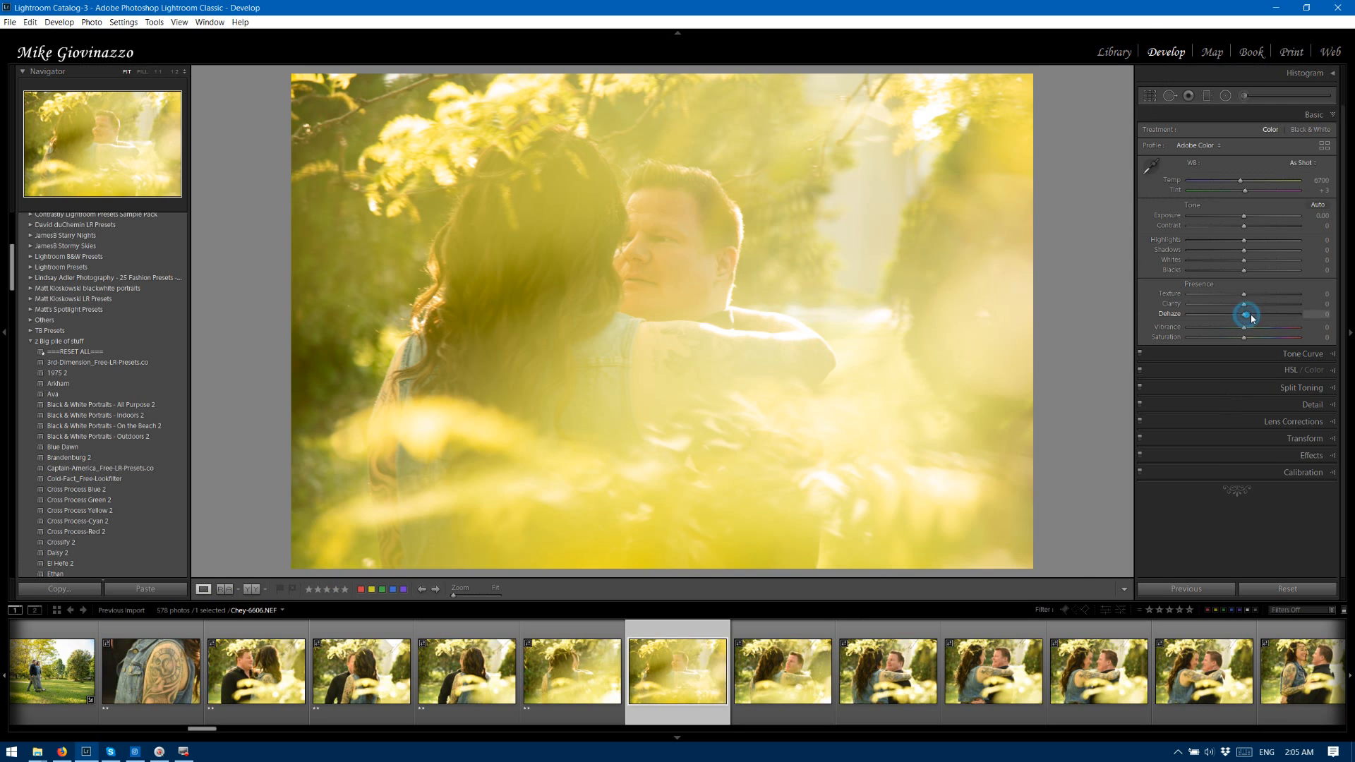
{"action": "left_click_drag", "start_coordinate": [1251, 316], "coordinate": [1264, 314]}
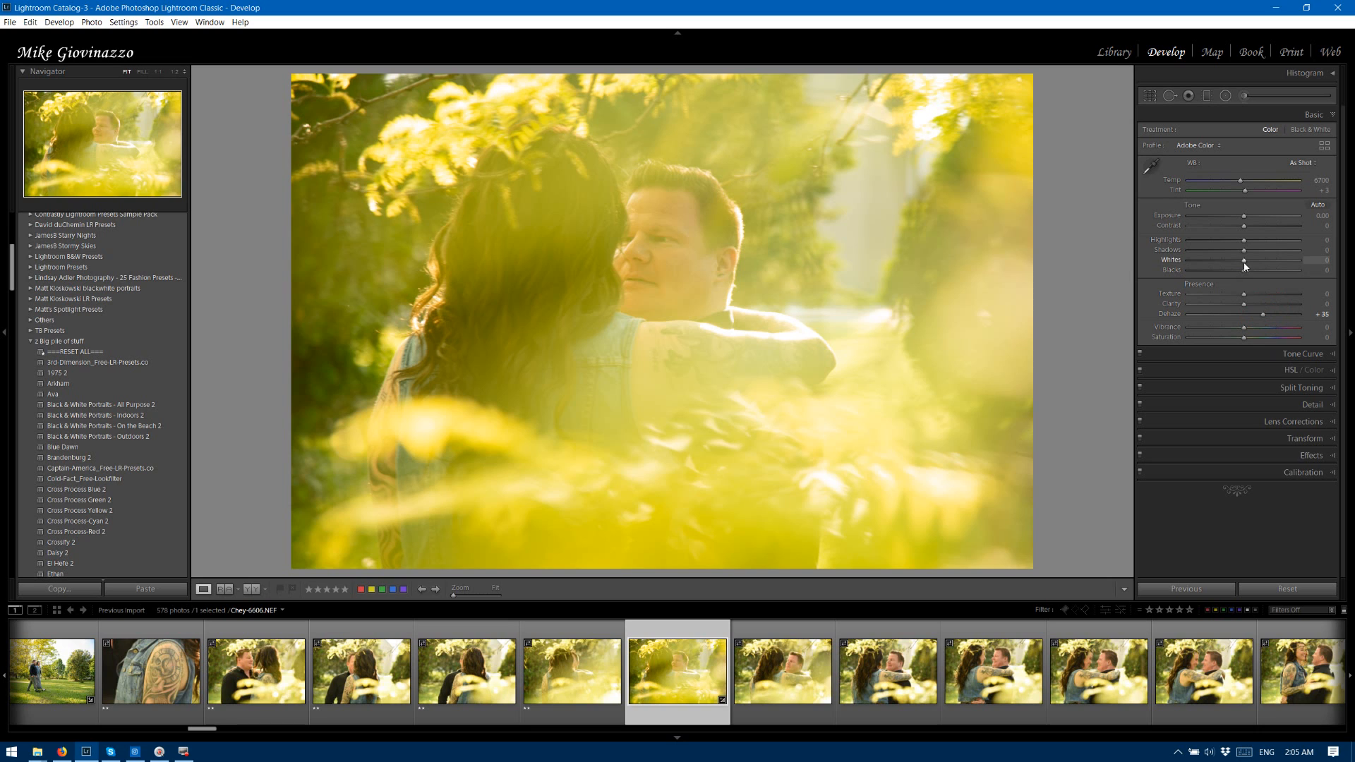
{"action": "left_click", "coordinate": [1295, 375]}
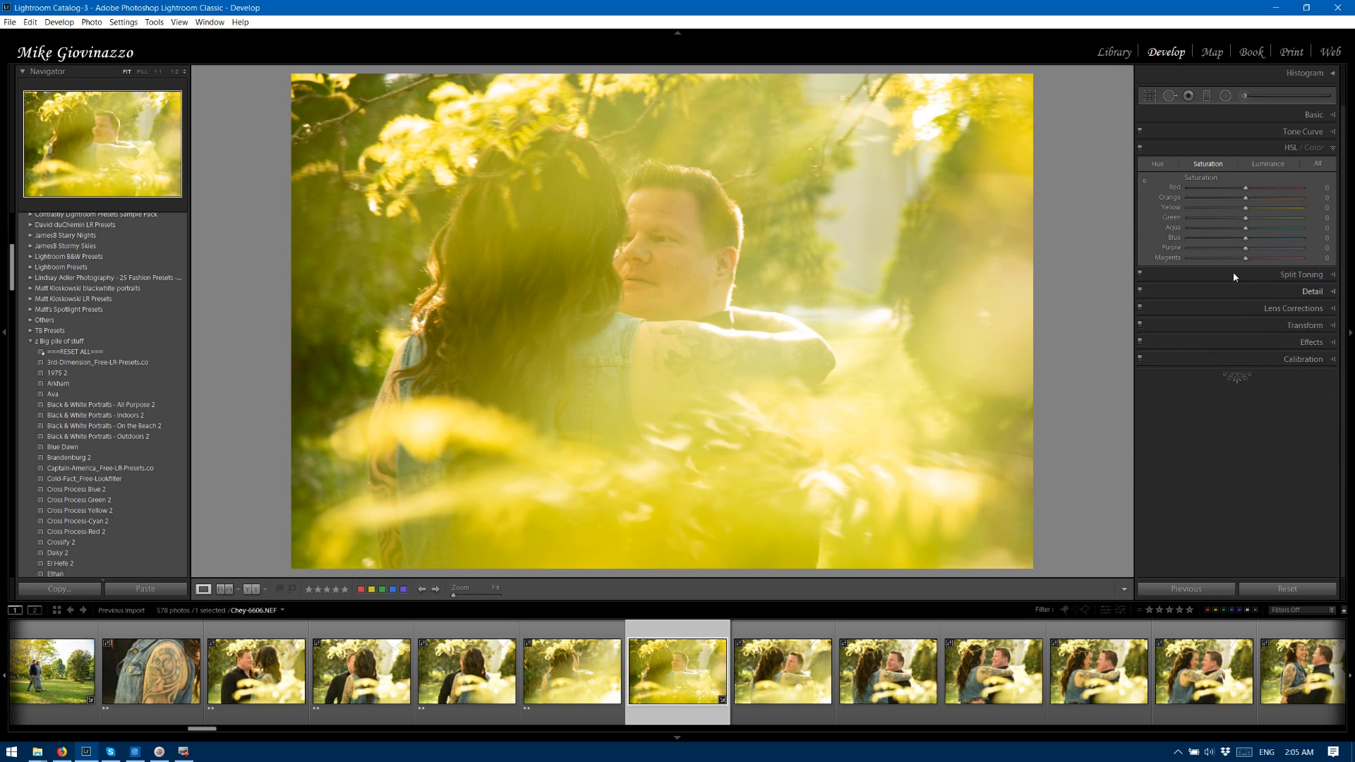
{"action": "left_click_drag", "start_coordinate": [1245, 207], "coordinate": [1221, 210]}
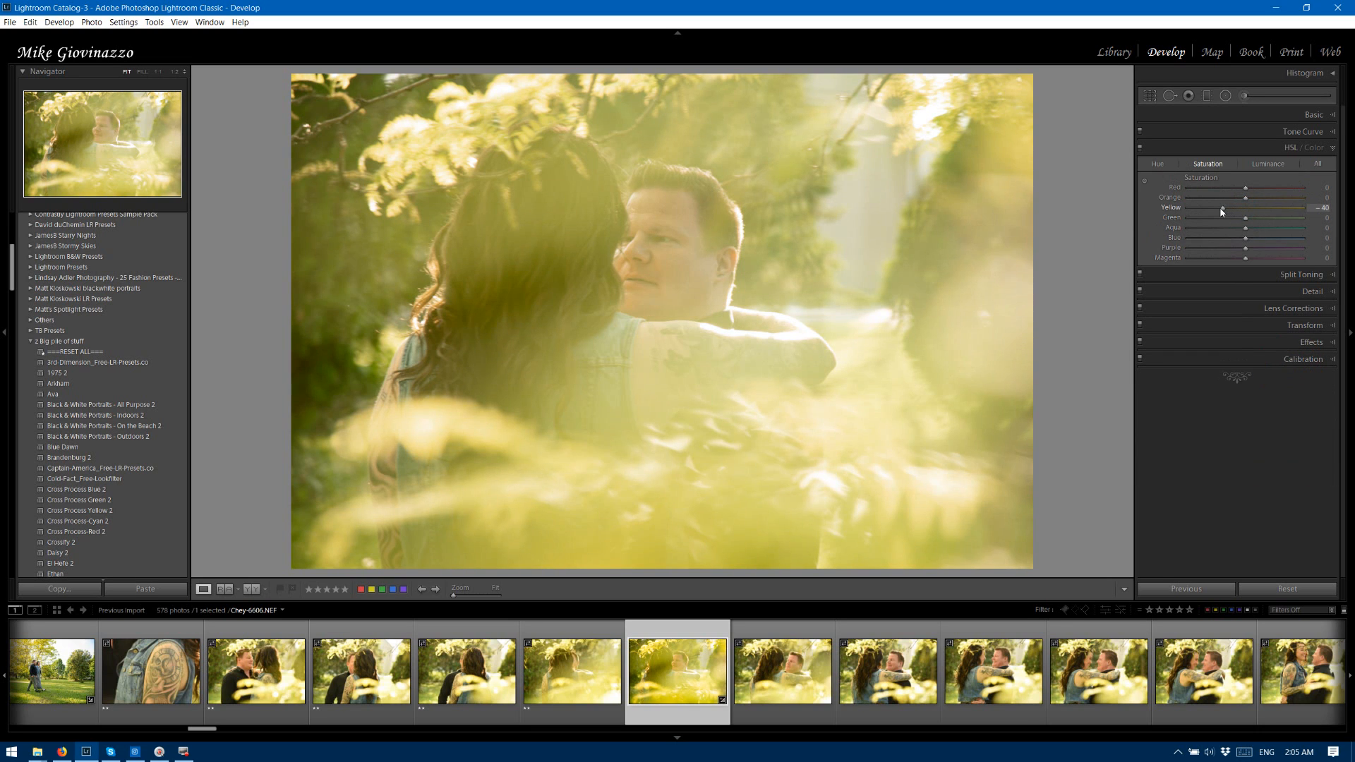
Set photo 6606's clarity to +28 and contrast to +32, and rate it two stars.
{"action": "left_click", "coordinate": [1328, 117]}
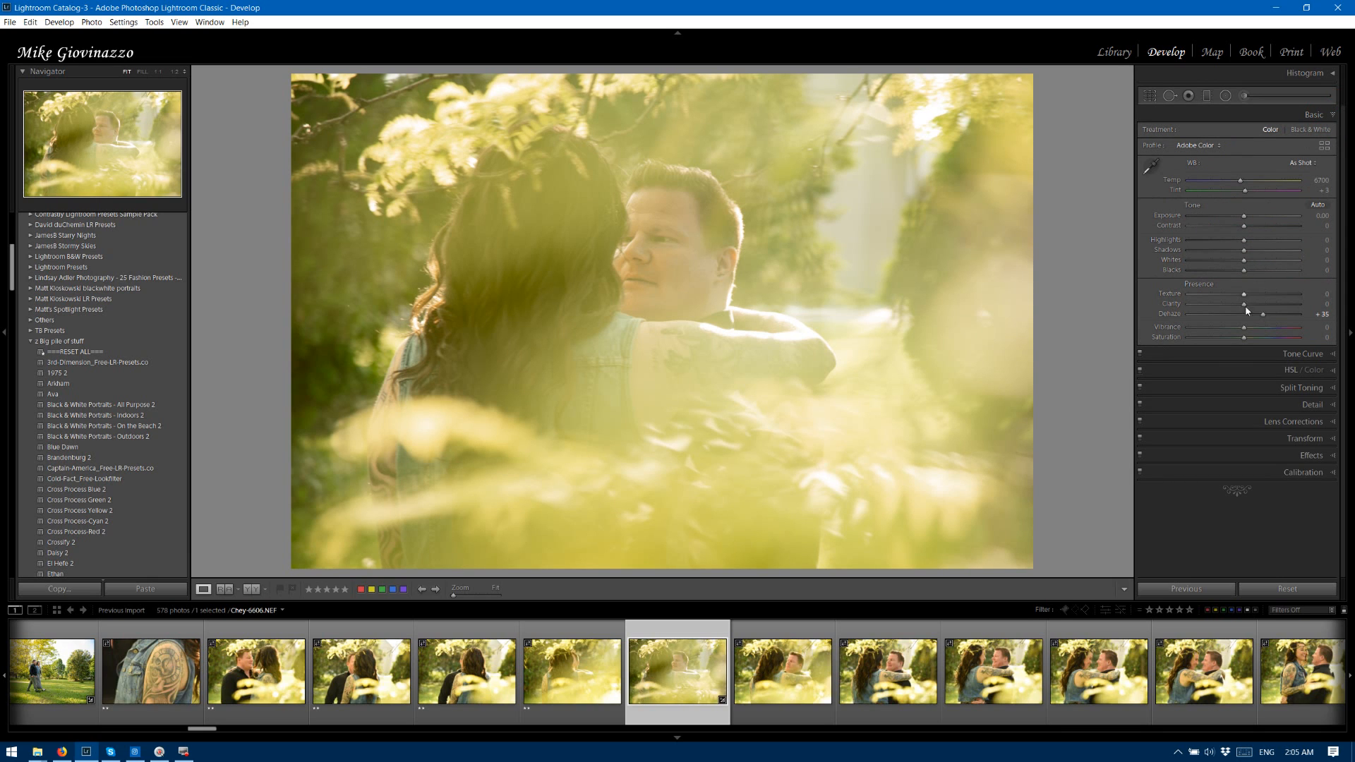
{"action": "left_click_drag", "start_coordinate": [1244, 304], "coordinate": [1259, 303]}
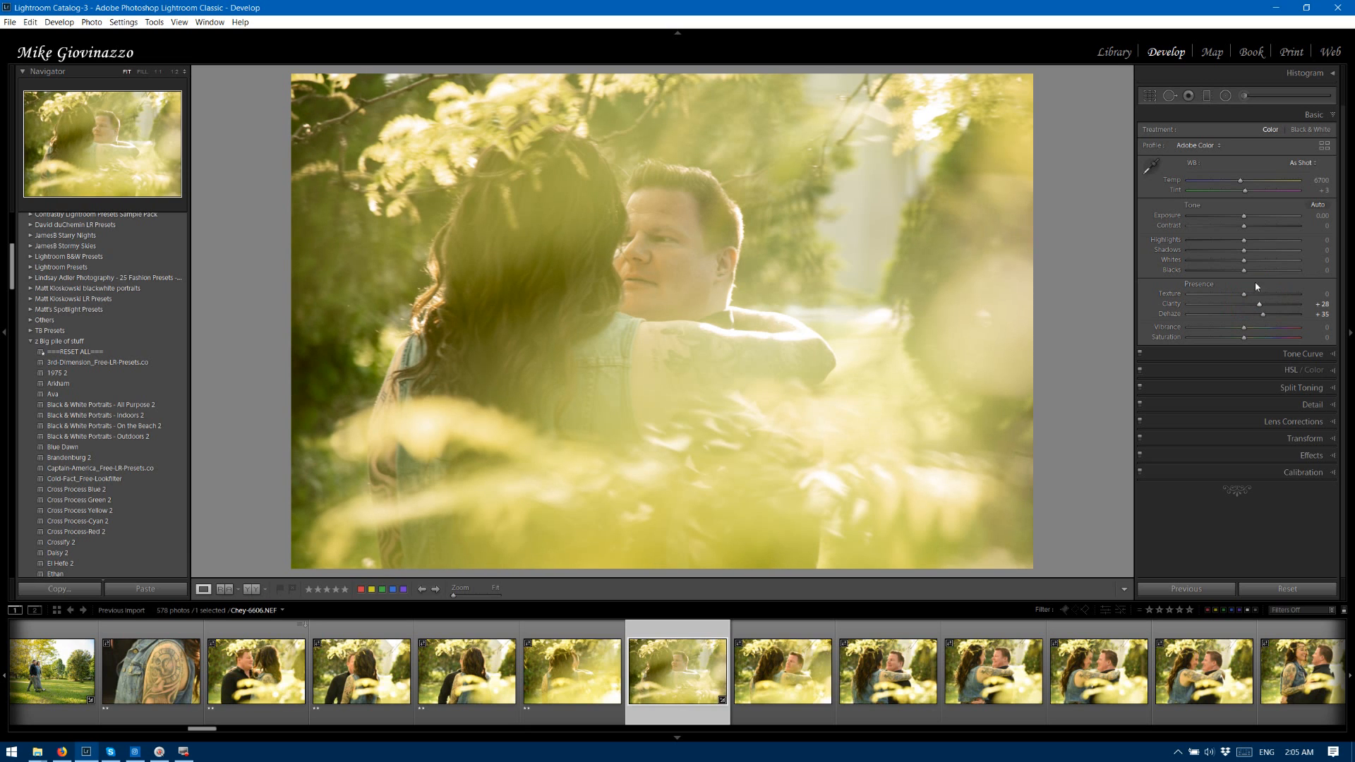
{"action": "left_click", "coordinate": [1245, 227]}
{"action": "left_click_drag", "start_coordinate": [1245, 227], "coordinate": [1261, 226]}
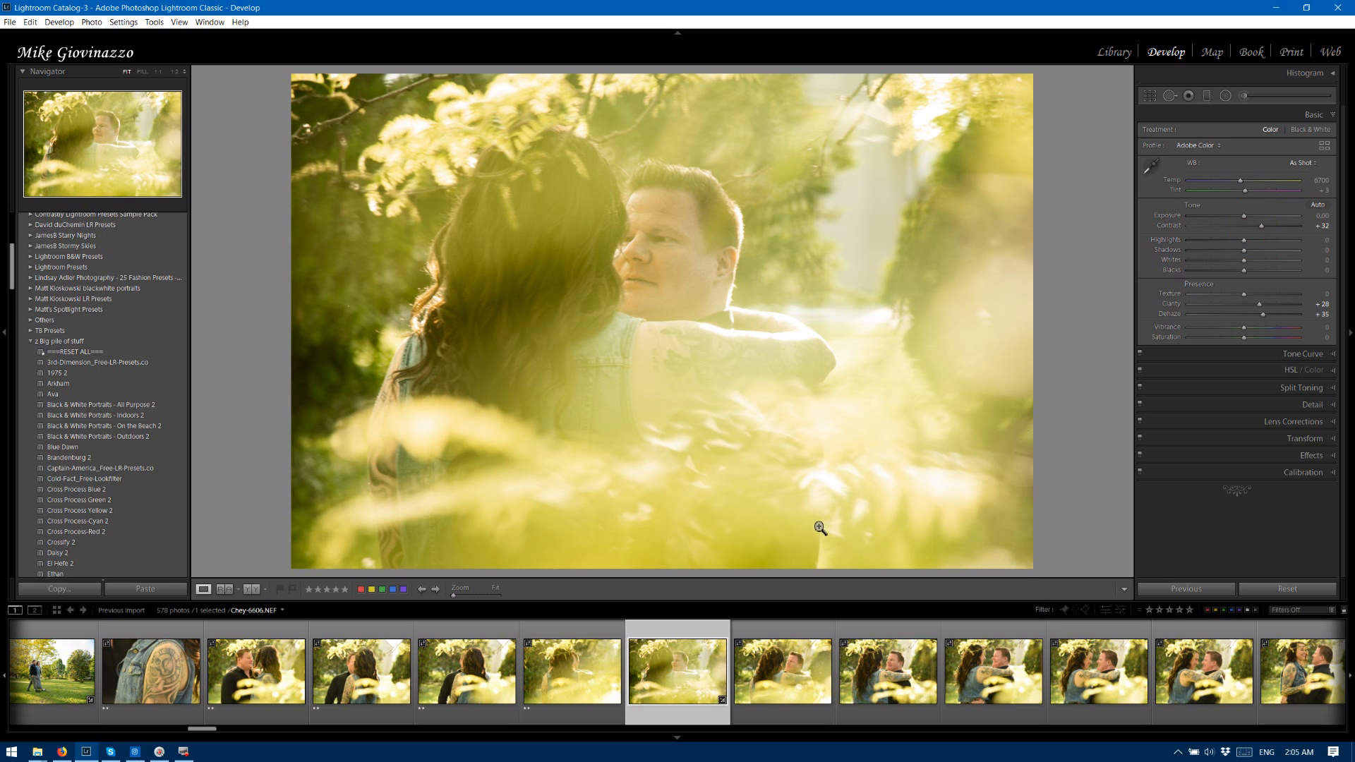
{"action": "key", "text": "Right"}
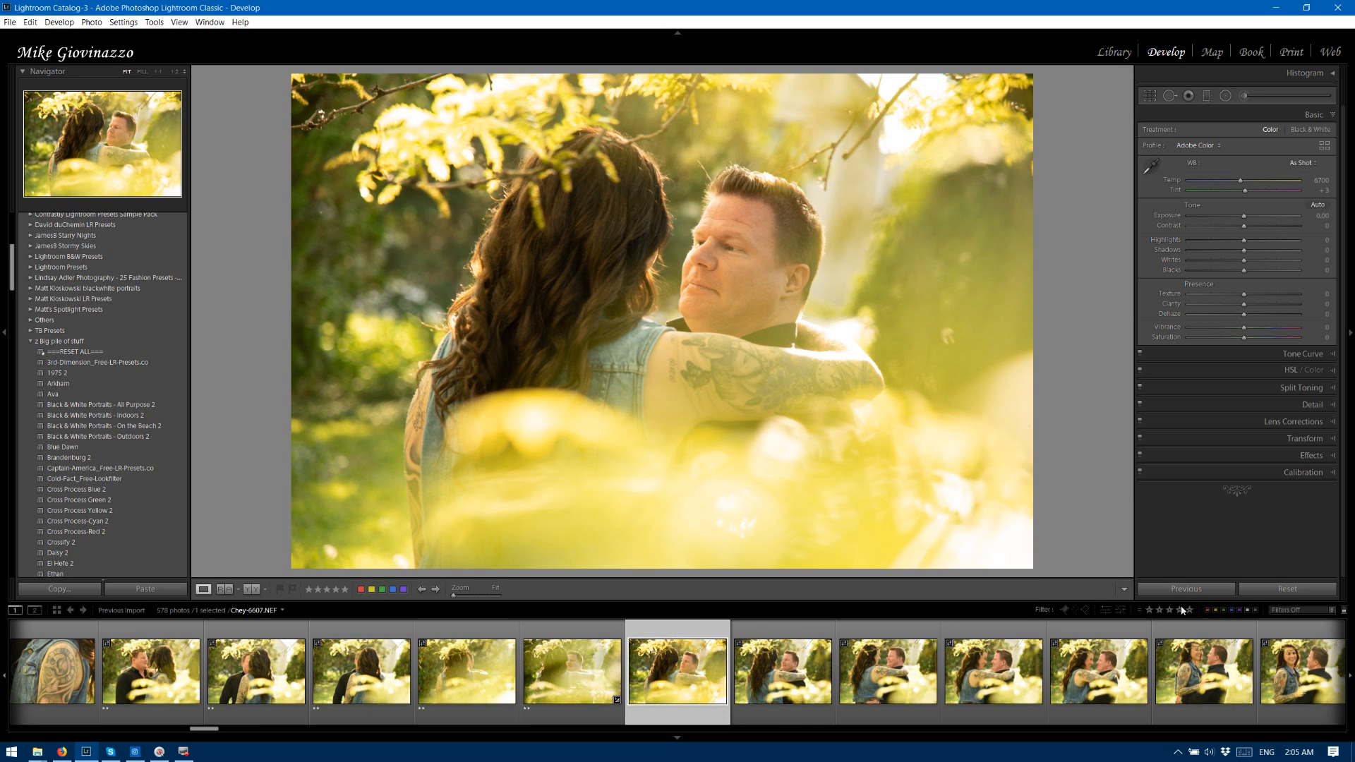
Apply the previous photo's settings to 6607, set shadows to +61, vibrance to +38 and saturation to -23, and rate it two stars.
{"action": "left_click", "coordinate": [1192, 590]}
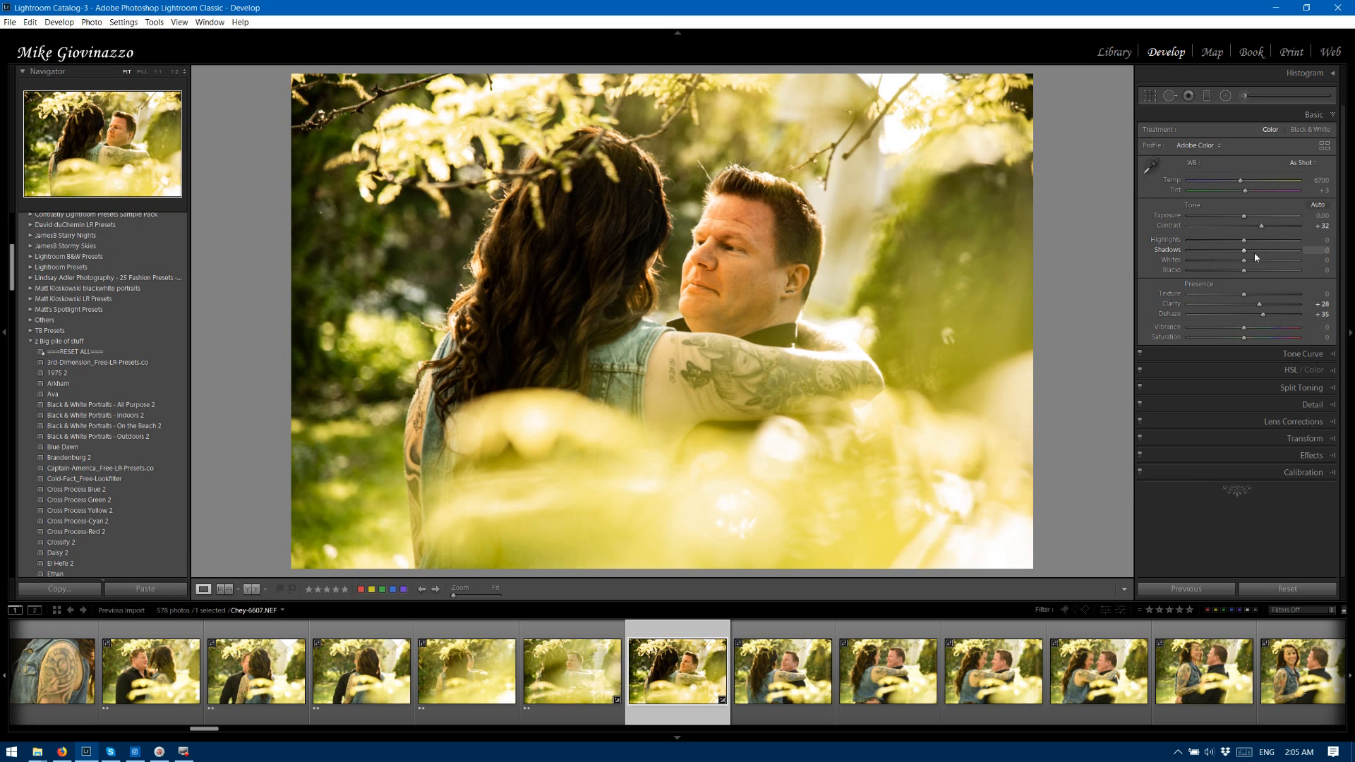
{"action": "left_click_drag", "start_coordinate": [1244, 250], "coordinate": [1279, 251]}
{"action": "mouse_move", "coordinate": [1244, 337]}
{"action": "left_mouse_down"}
{"action": "mouse_move", "coordinate": [1228, 339]}
{"action": "mouse_move", "coordinate": [1263, 328]}
{"action": "left_mouse_up"}
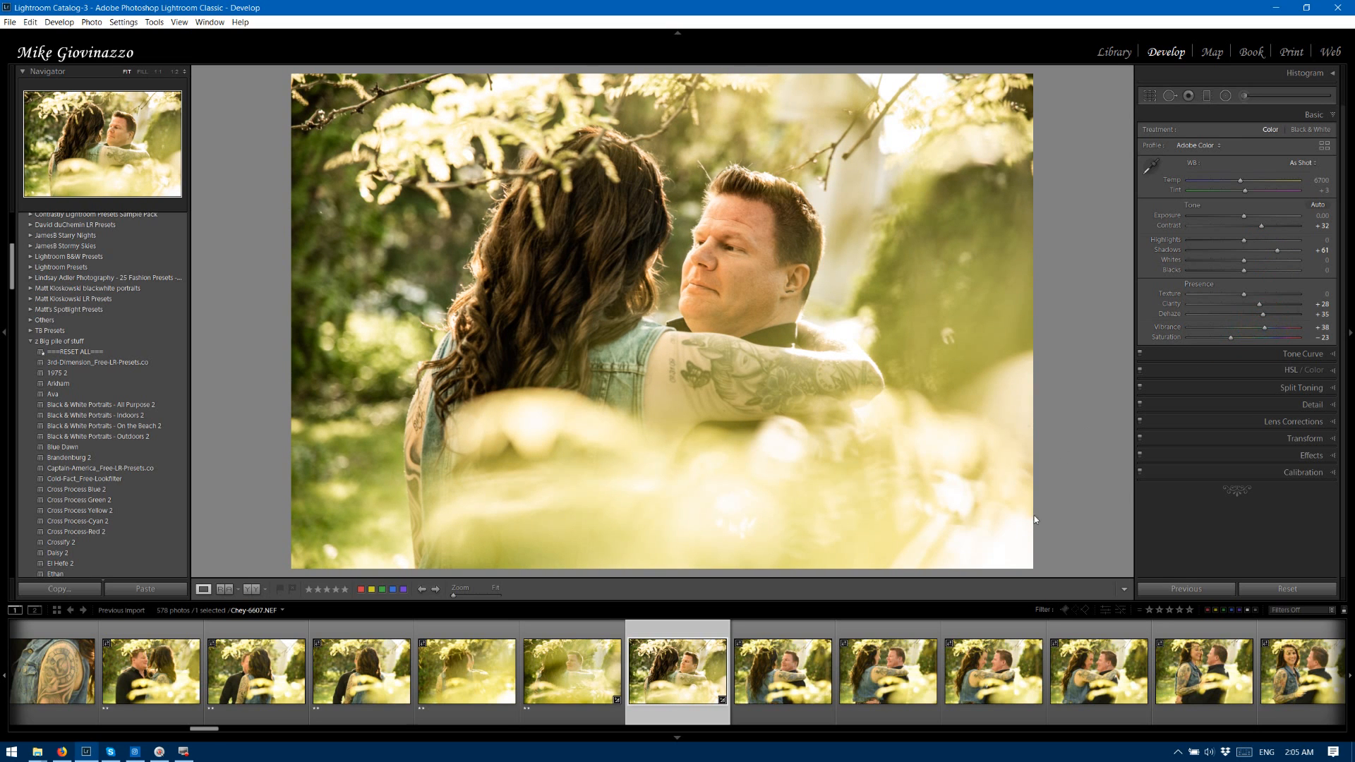
{"action": "key", "text": "Right"}
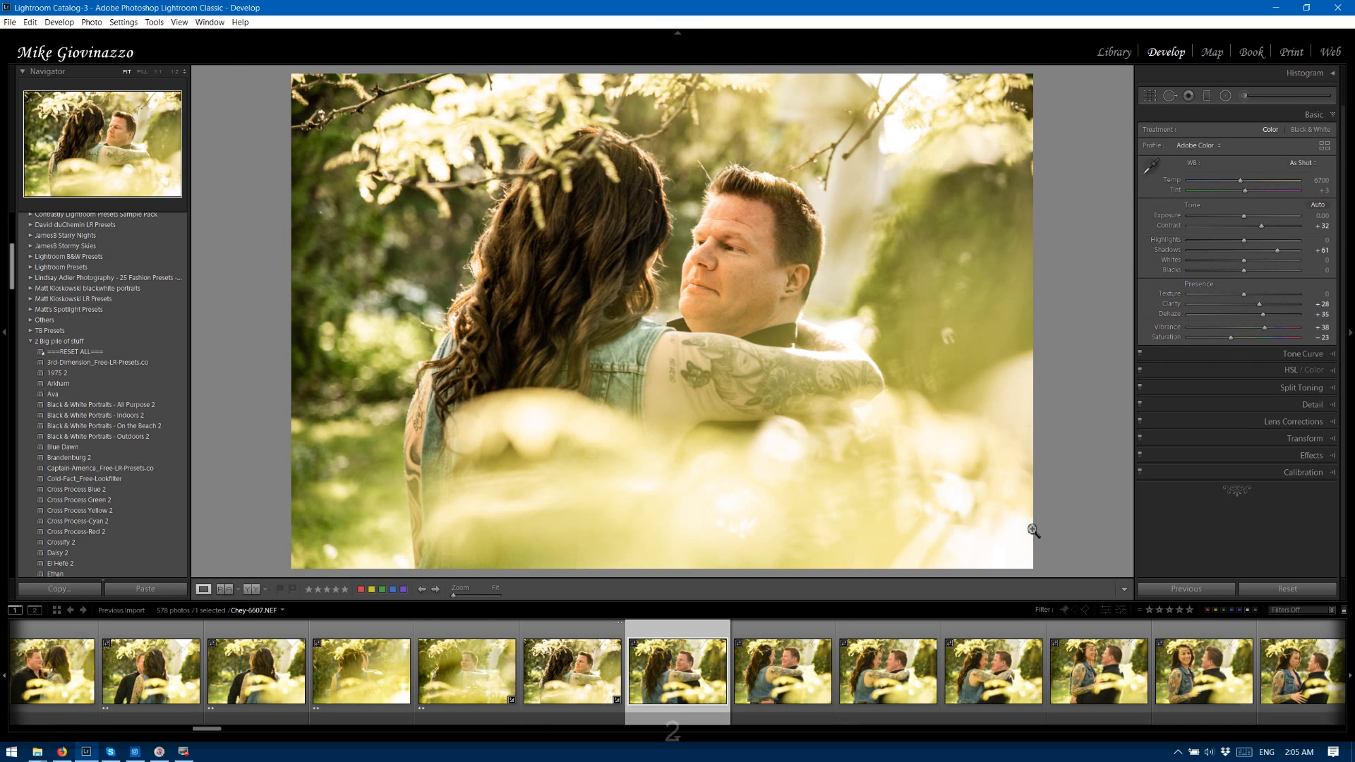
Rate photo 6608 two stars and the smiling embrace photos 6609, 6610 and 6611 three stars each.
{"action": "key", "text": "Right"}
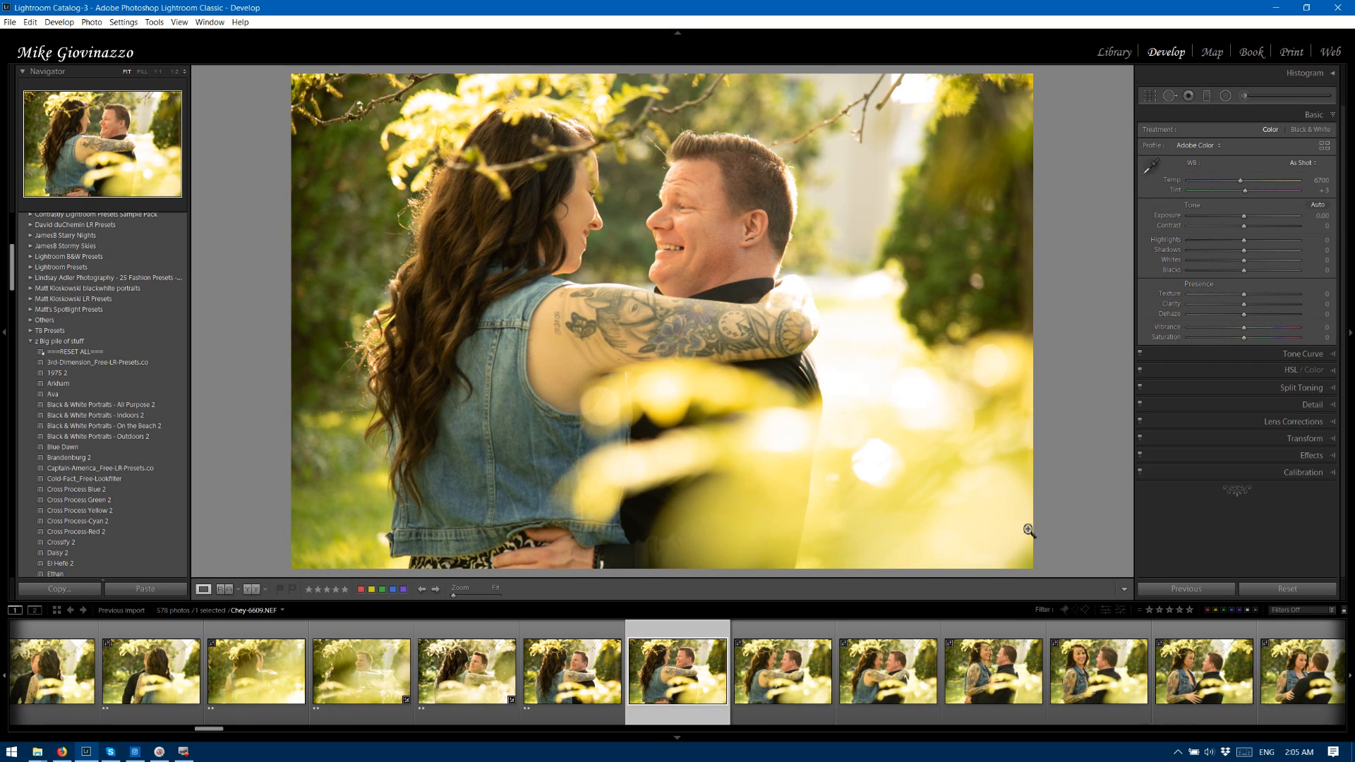
{"action": "key", "text": "3"}
{"action": "key", "text": "Right"}
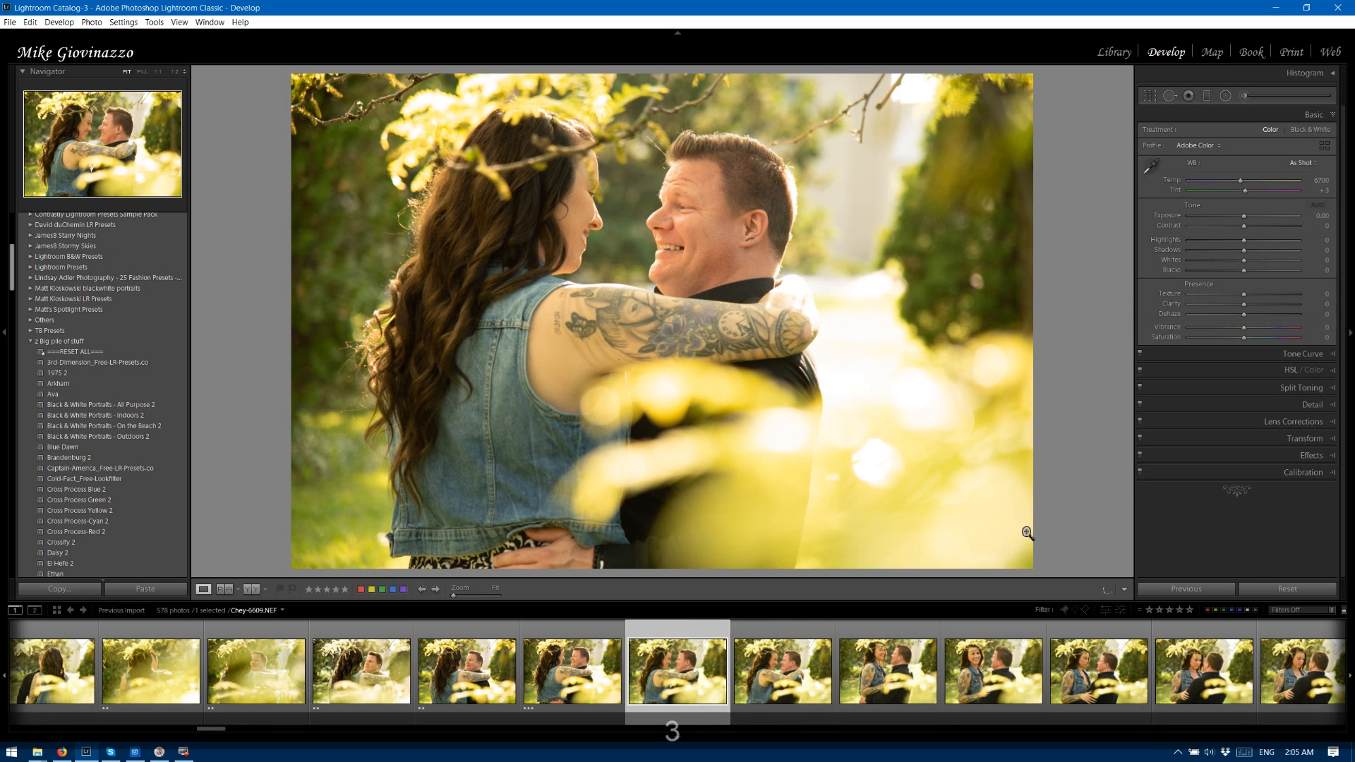
{"action": "key", "text": "3"}
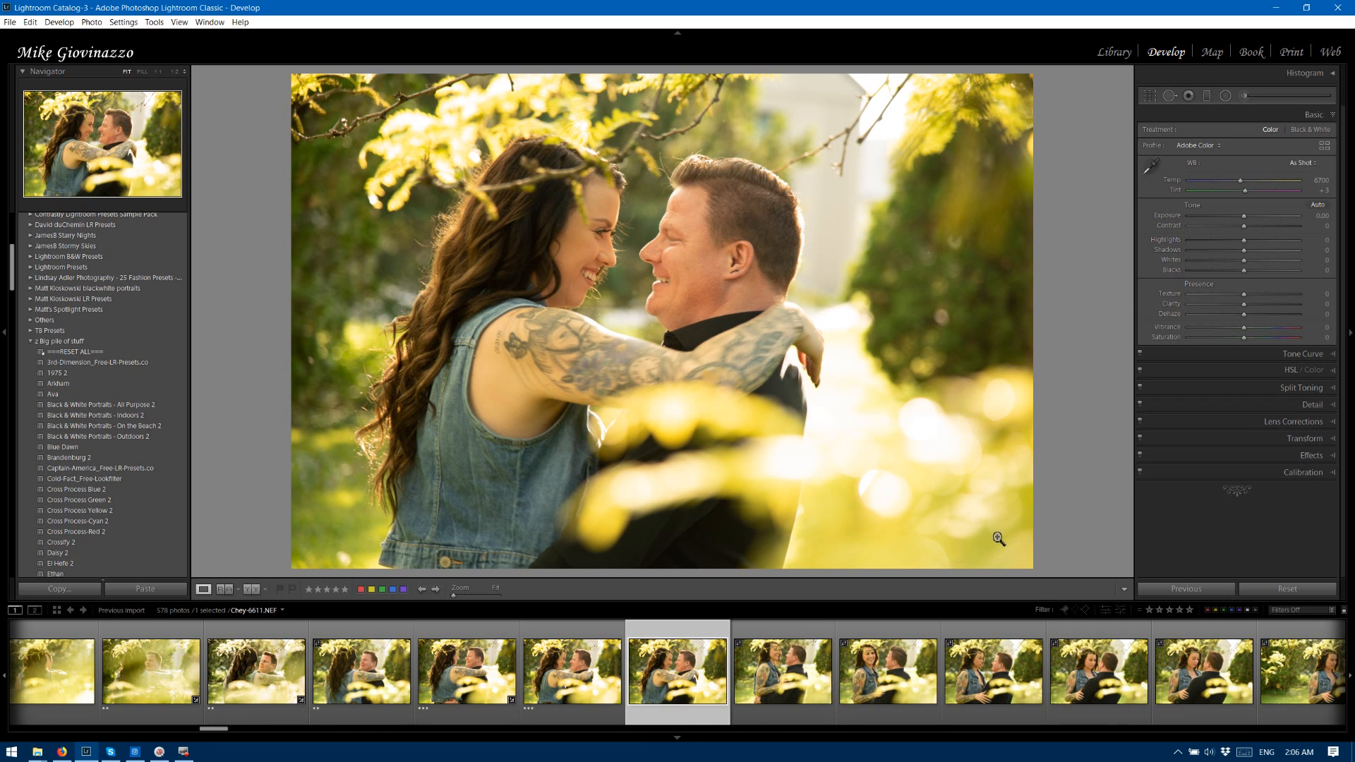
{"action": "key", "text": "3"}
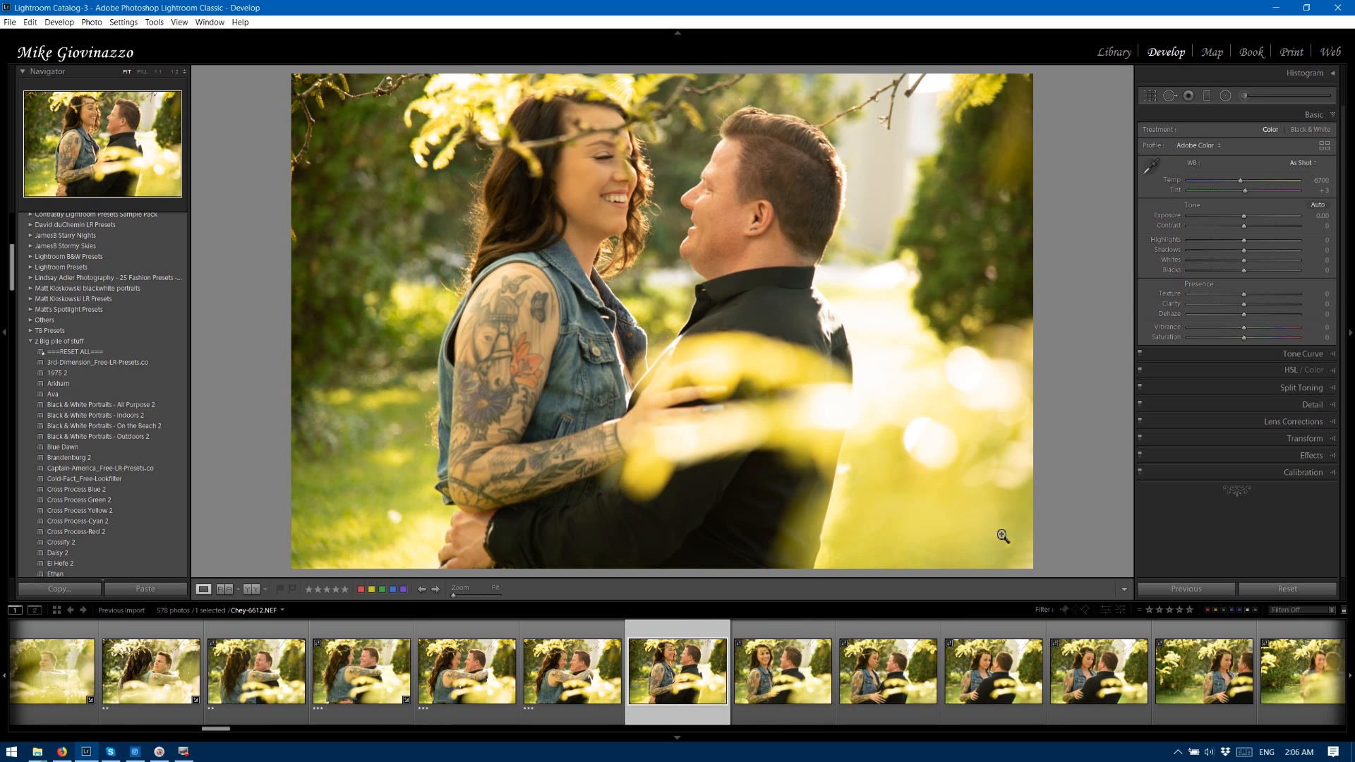
Rate photos 6612 to 6616, the frames with the woman facing the camera side, two stars each.
{"action": "key", "text": "Right"}
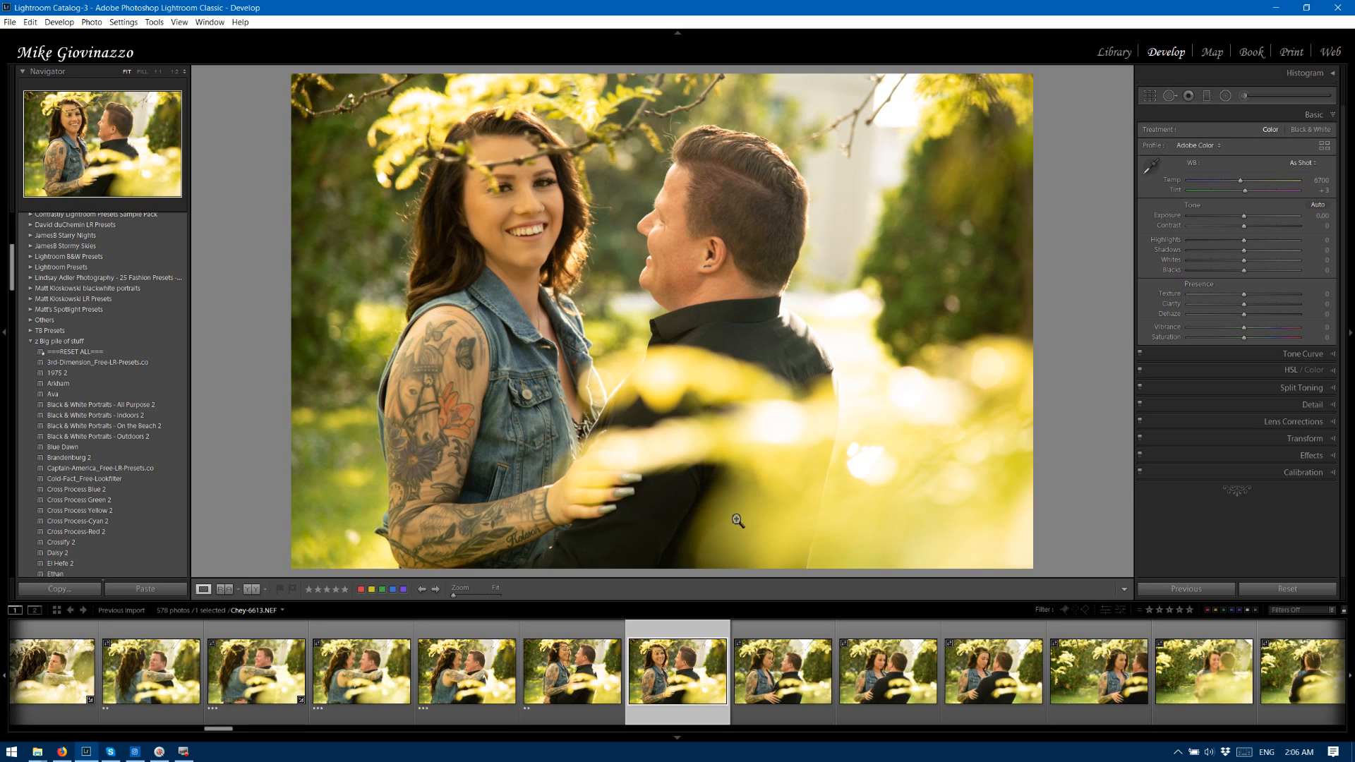
{"action": "key", "text": "Right"}
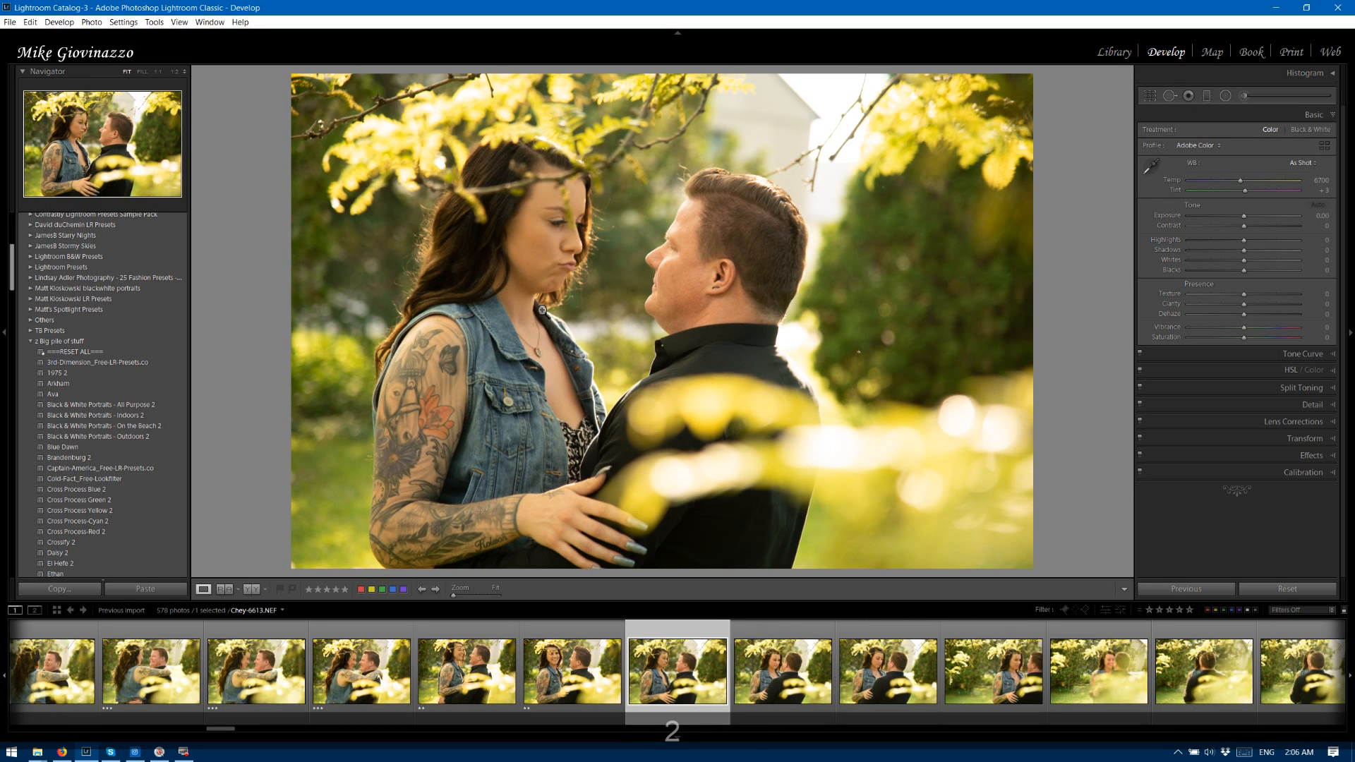
{"action": "key", "text": "Right"}
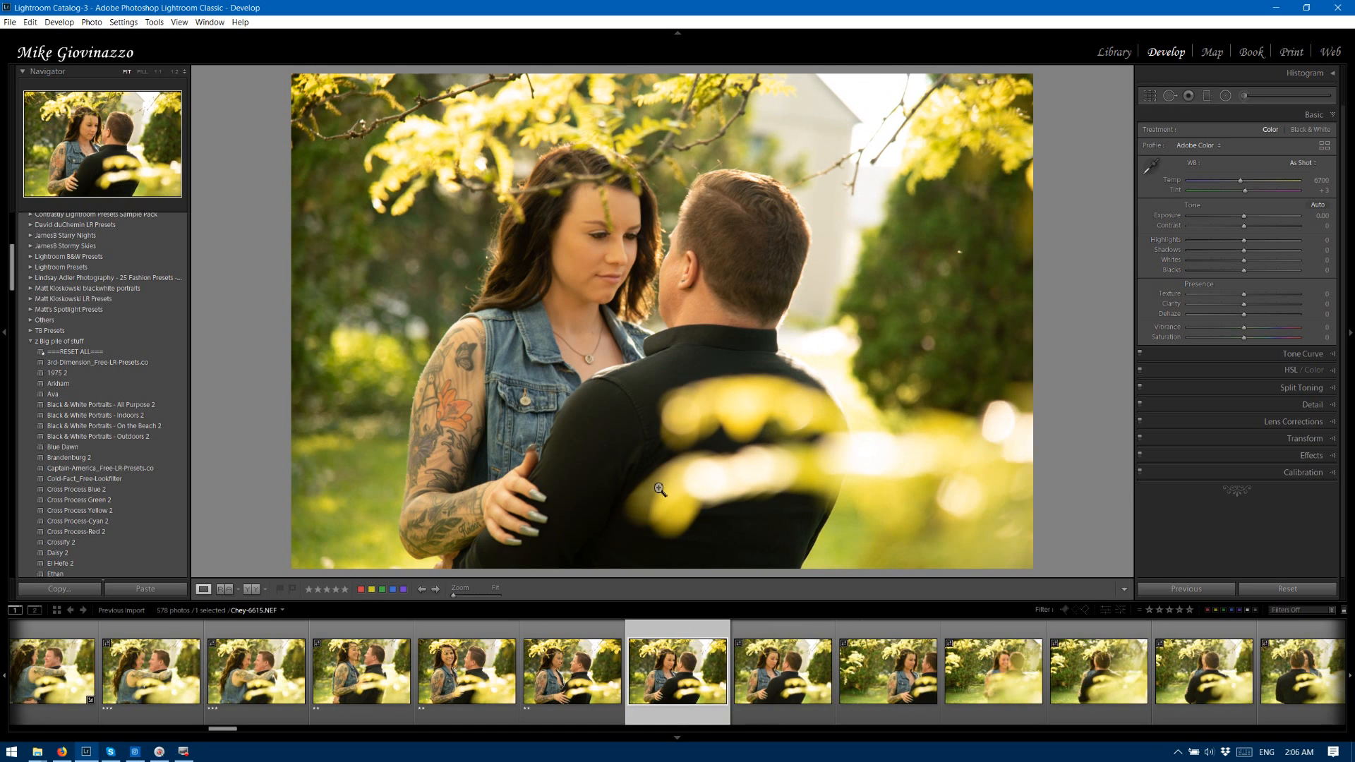
{"action": "key", "text": "2"}
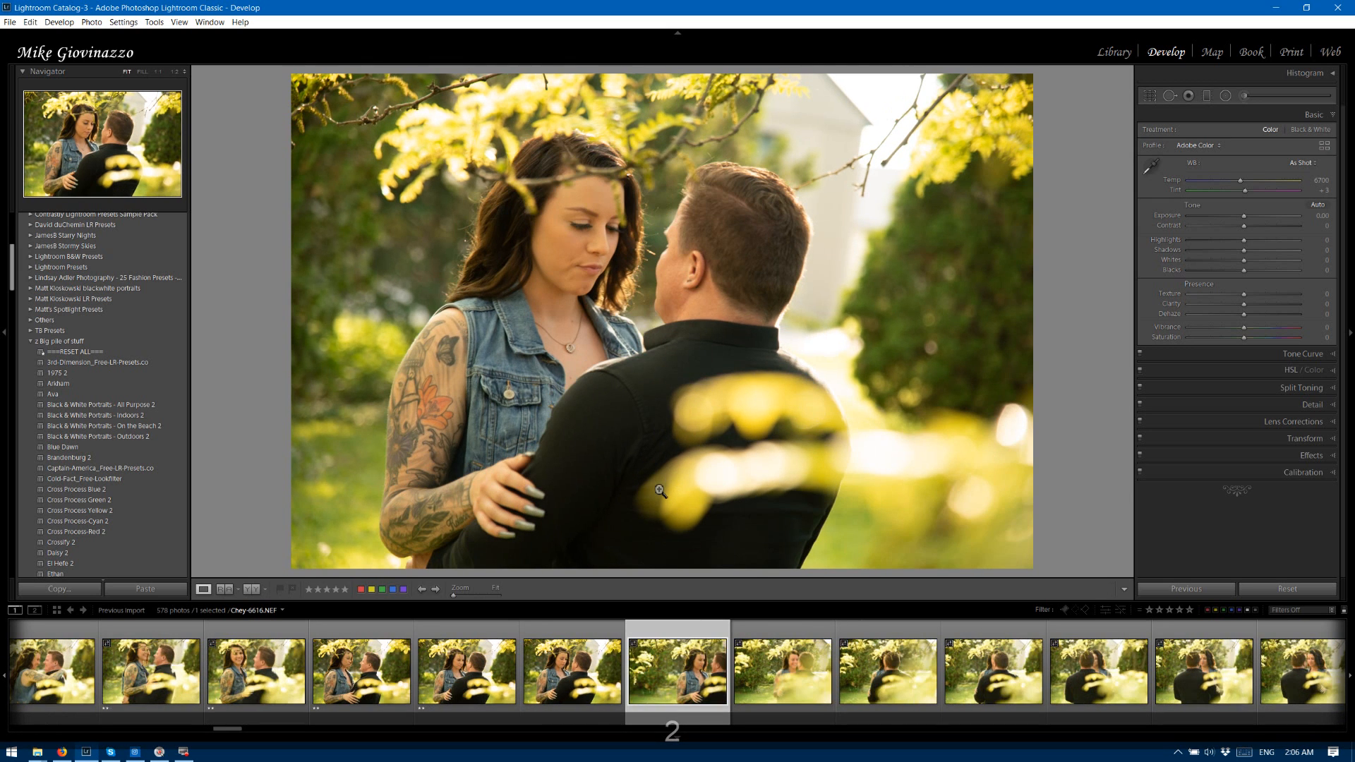
{"action": "key", "text": "2"}
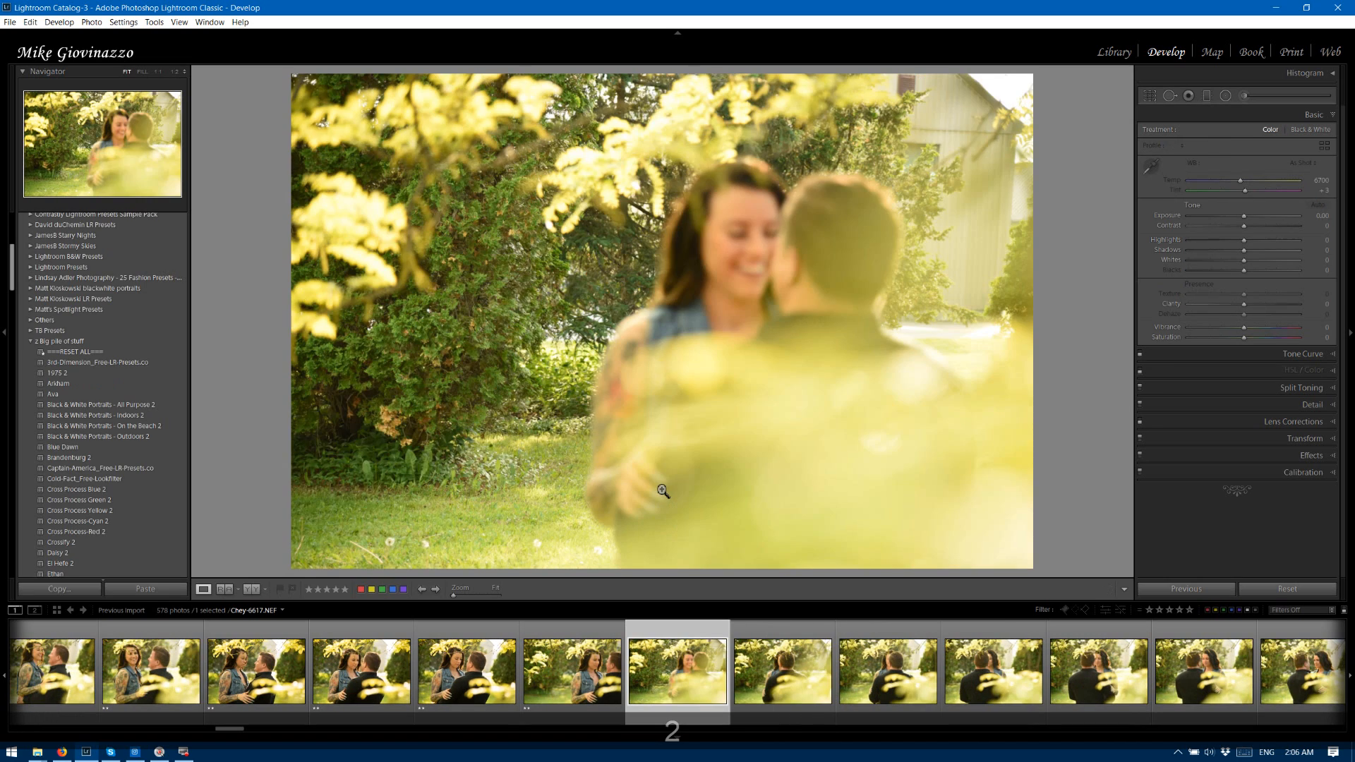
Rate the out-of-focus photo 6617 and the following frames through 6621, with the man's back to the camera, two stars each.
{"action": "key", "text": "2"}
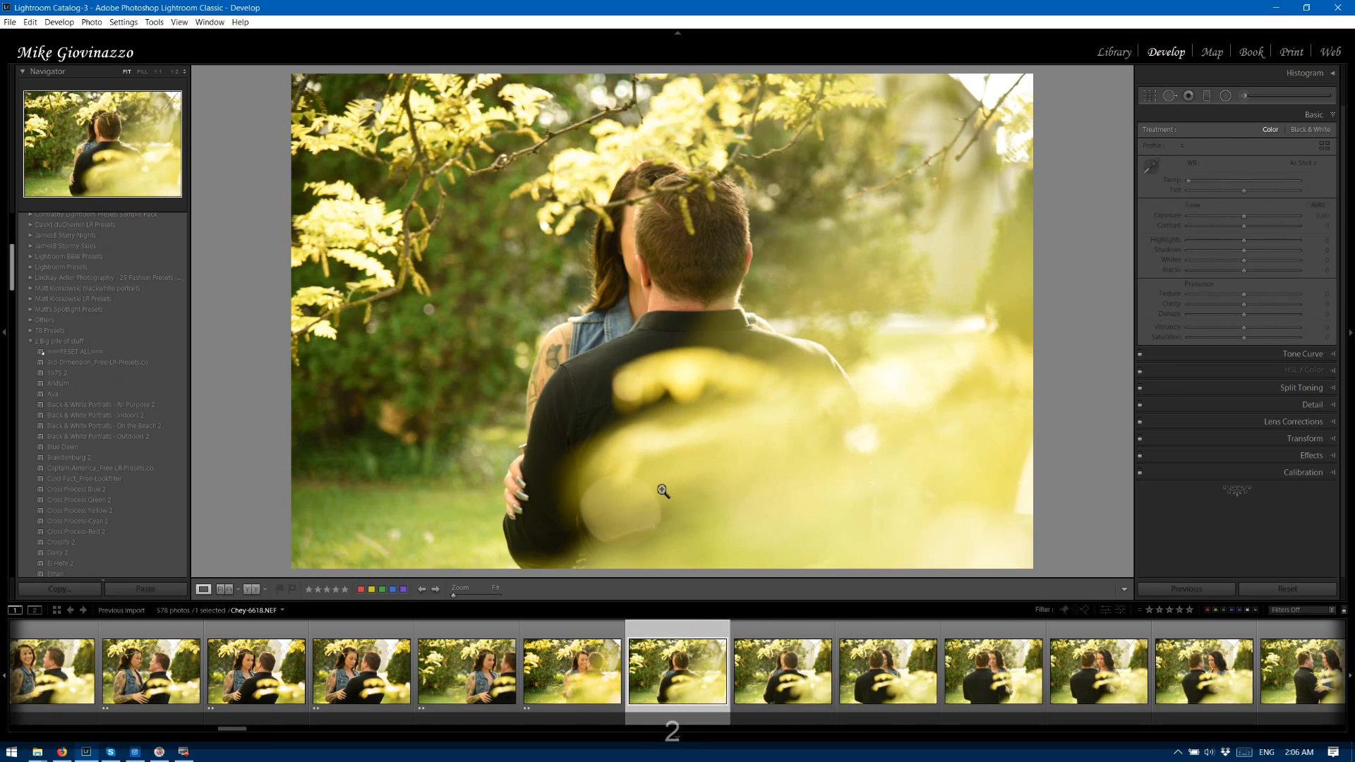
{"action": "key", "text": "2"}
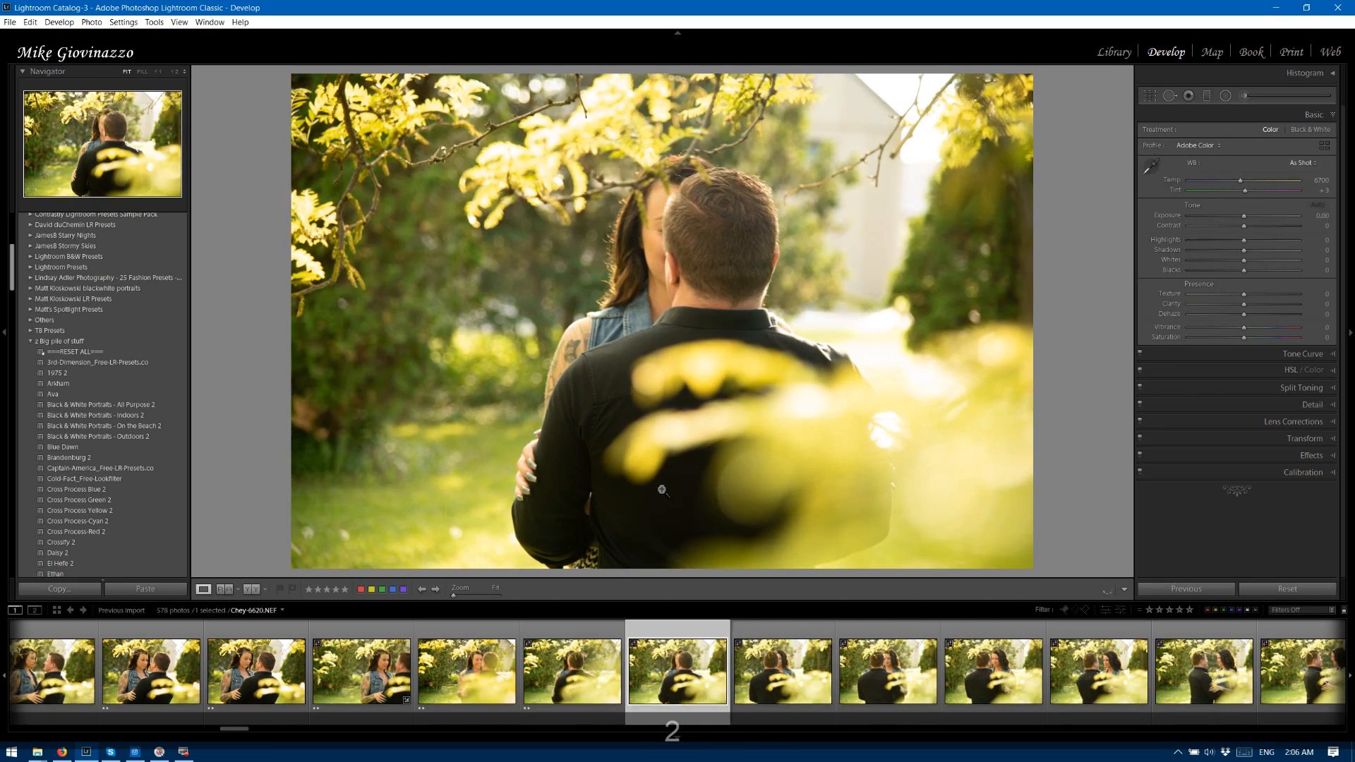
{"action": "key", "text": "2"}
{"action": "key", "text": "2"}
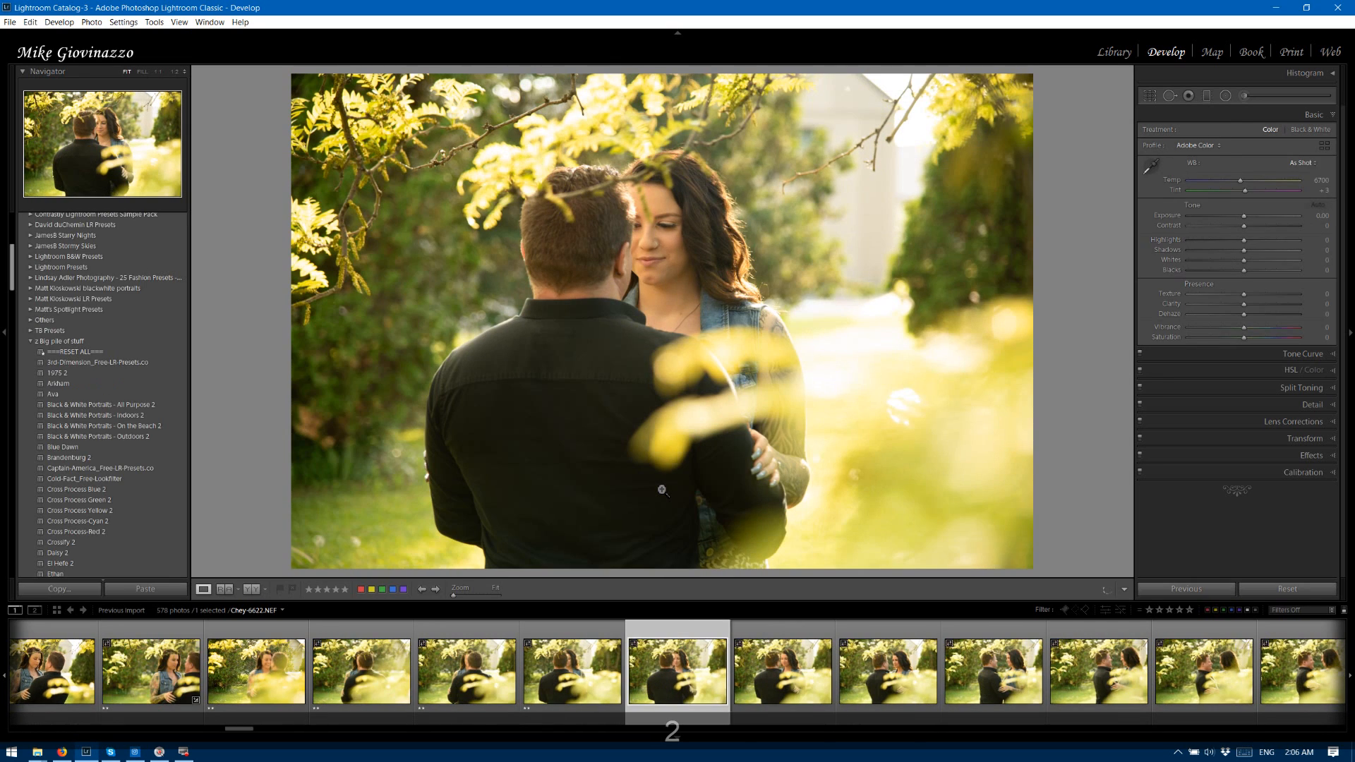
Rate photo 6622 two stars and the following face-to-face frames, 6623 through 6628, three stars each.
{"action": "key", "text": "2"}
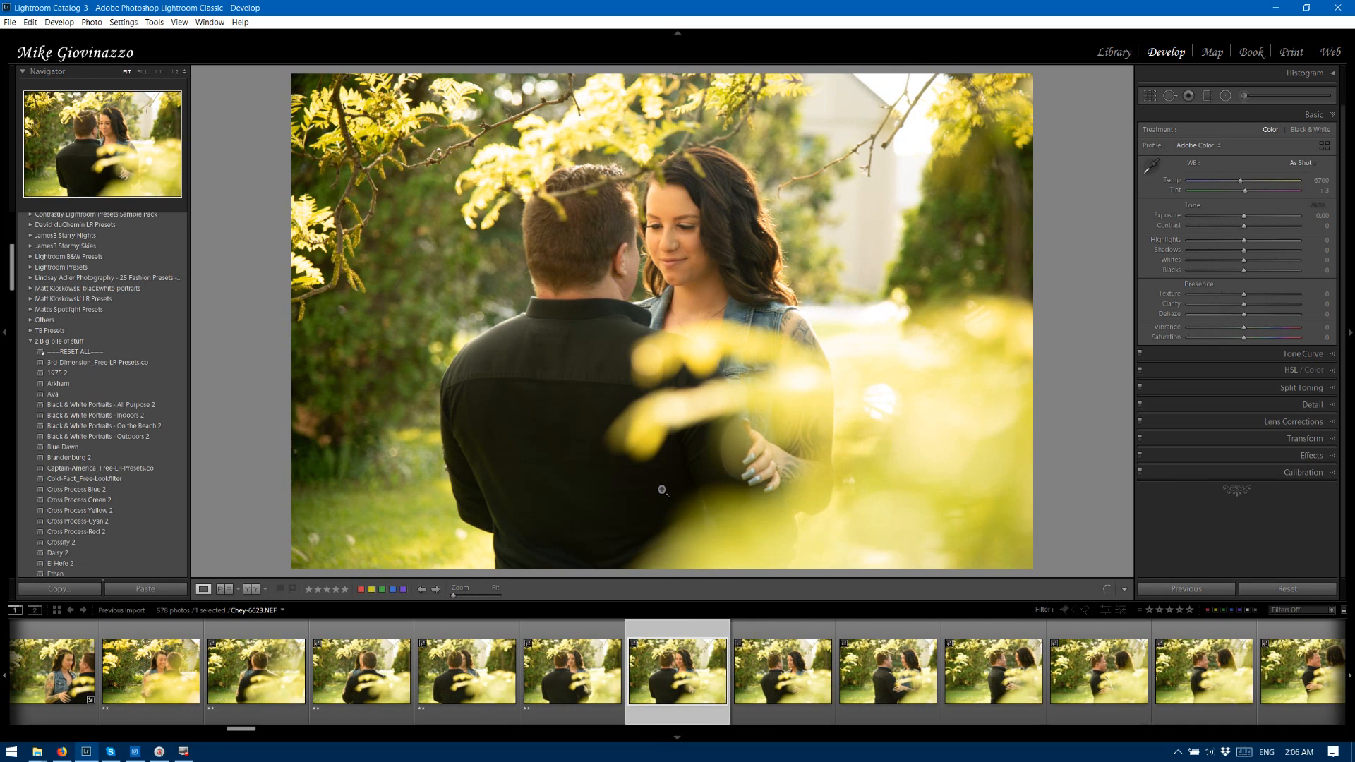
{"action": "key", "text": "3"}
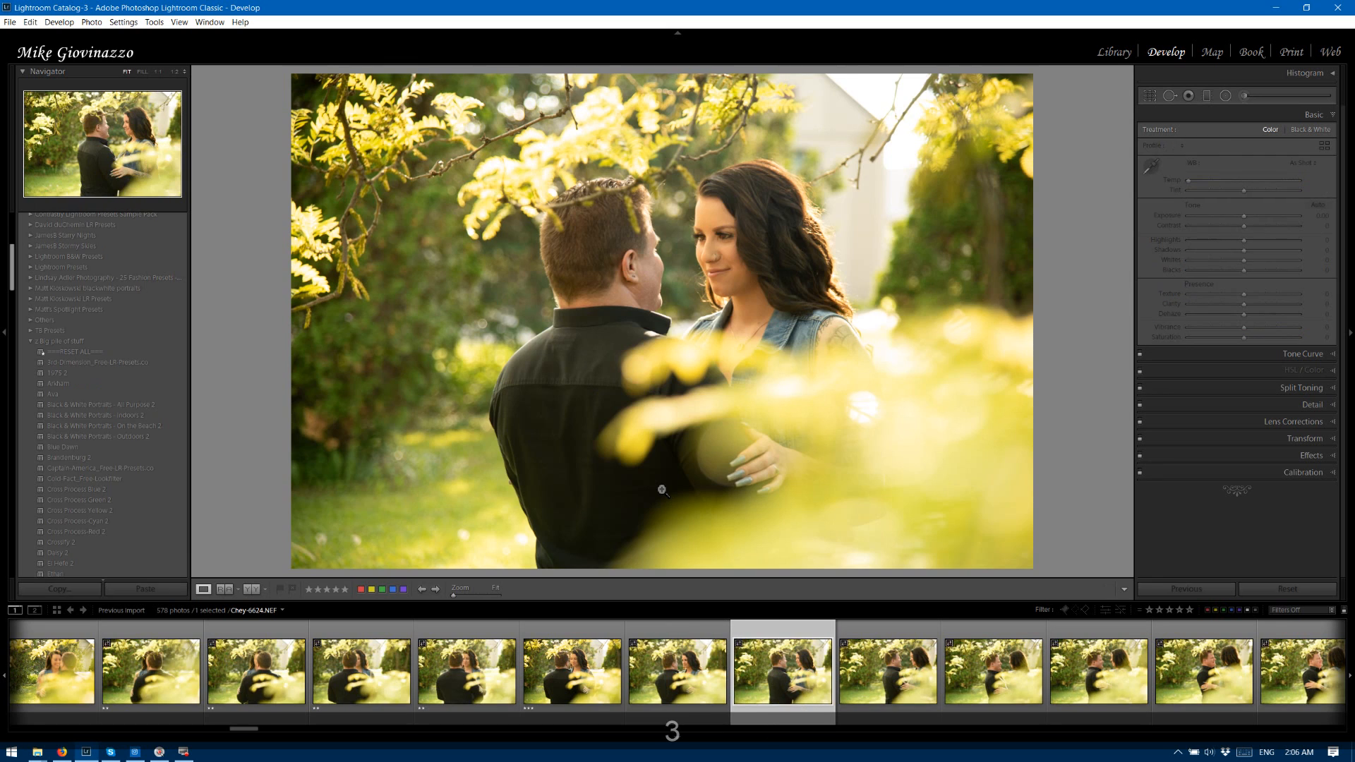
{"action": "key", "text": "3"}
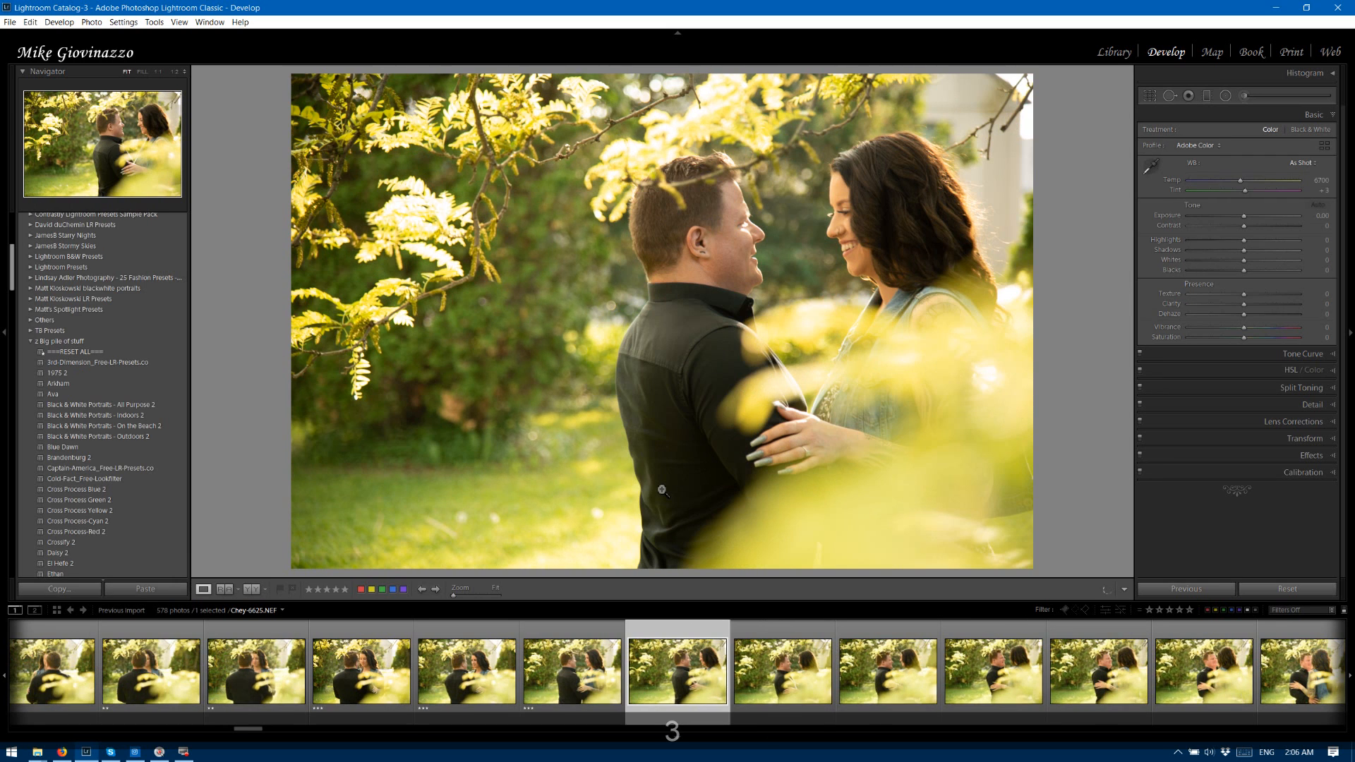
{"action": "key", "text": "3"}
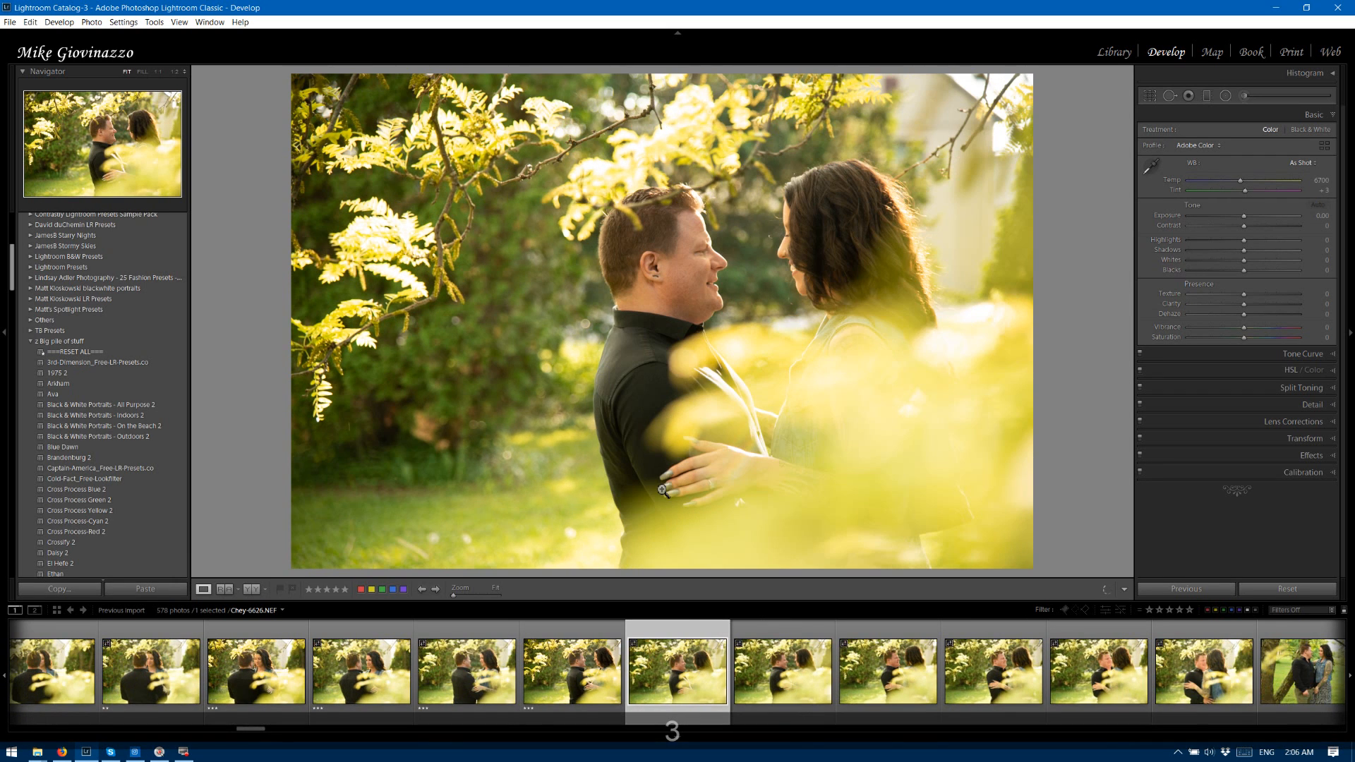
{"action": "key", "text": "3"}
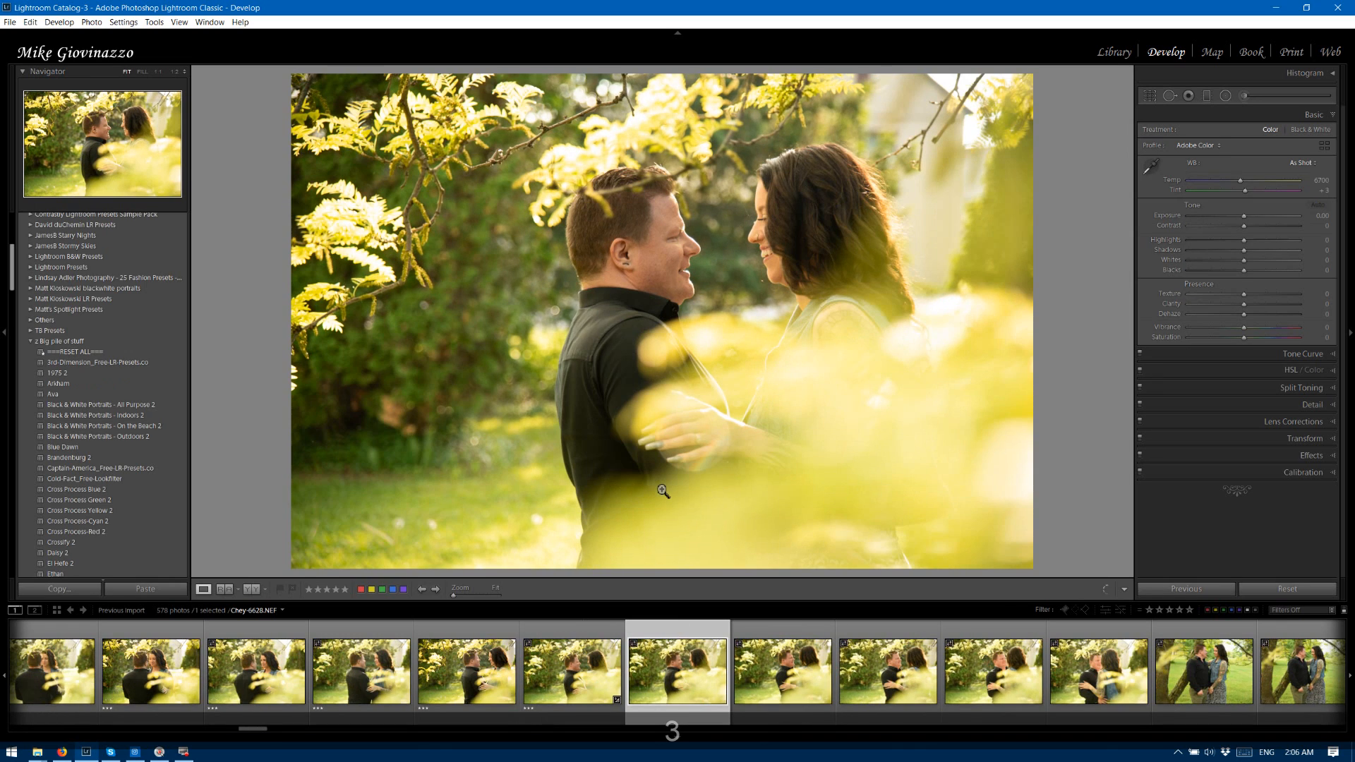
{"action": "key", "text": "3"}
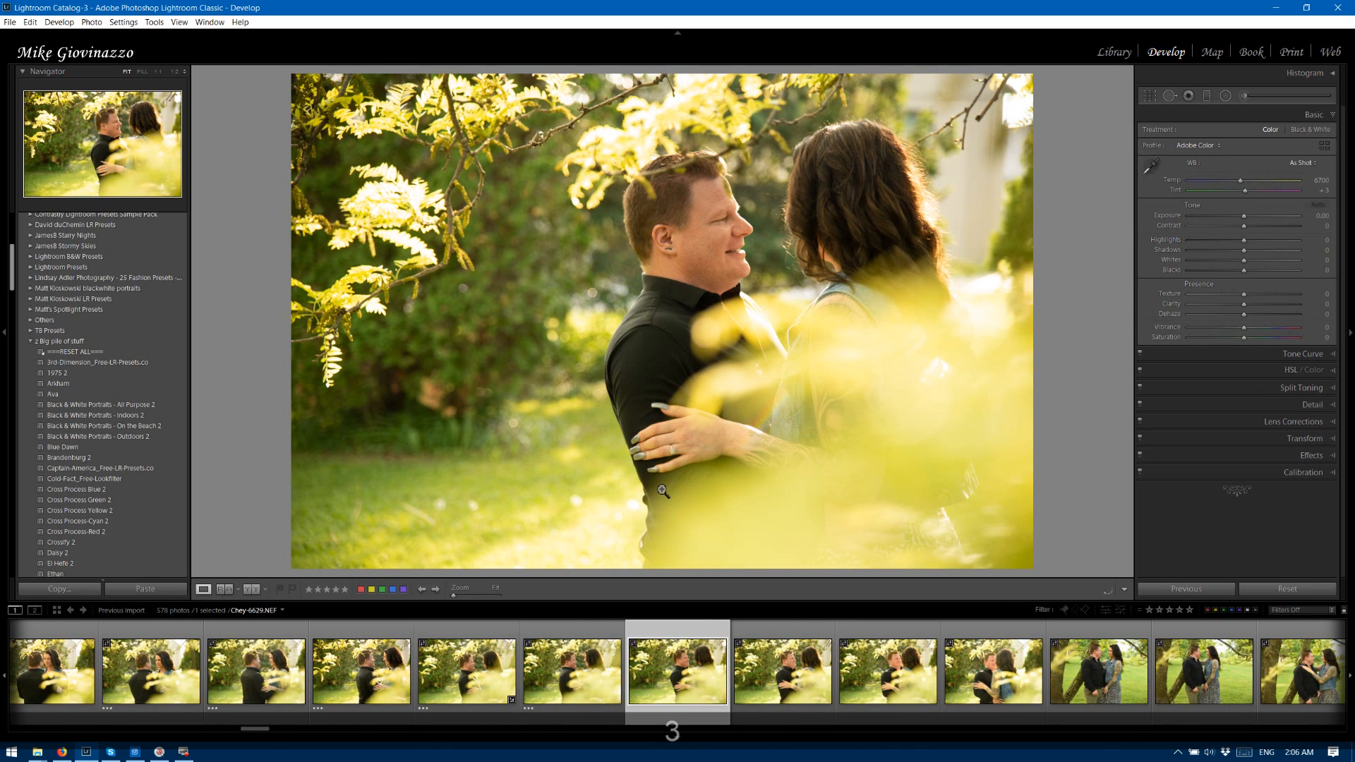
Rate photo 6629 two stars, 6630 three stars, and 6631, where the woman's back faces the camera, two stars.
{"action": "key", "text": "2"}
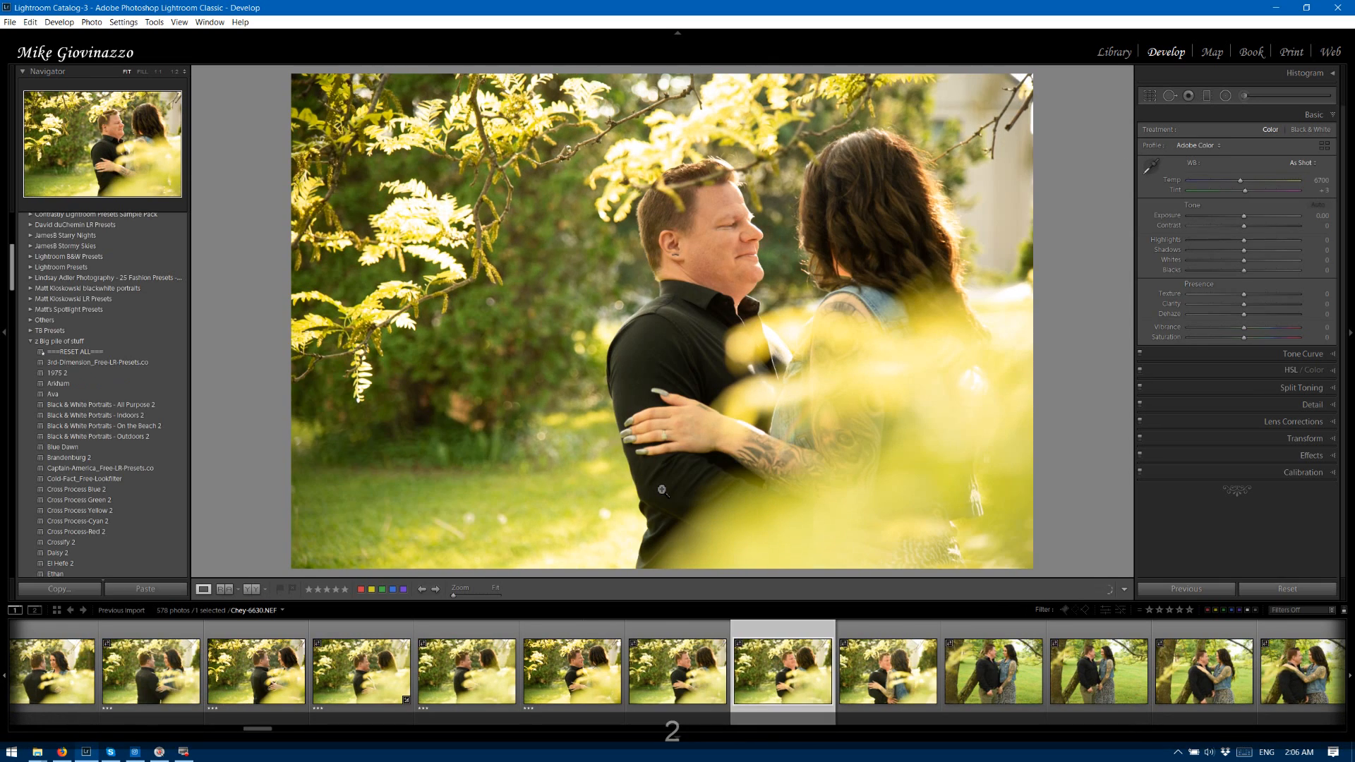
{"action": "key", "text": "2"}
{"action": "key", "text": "3"}
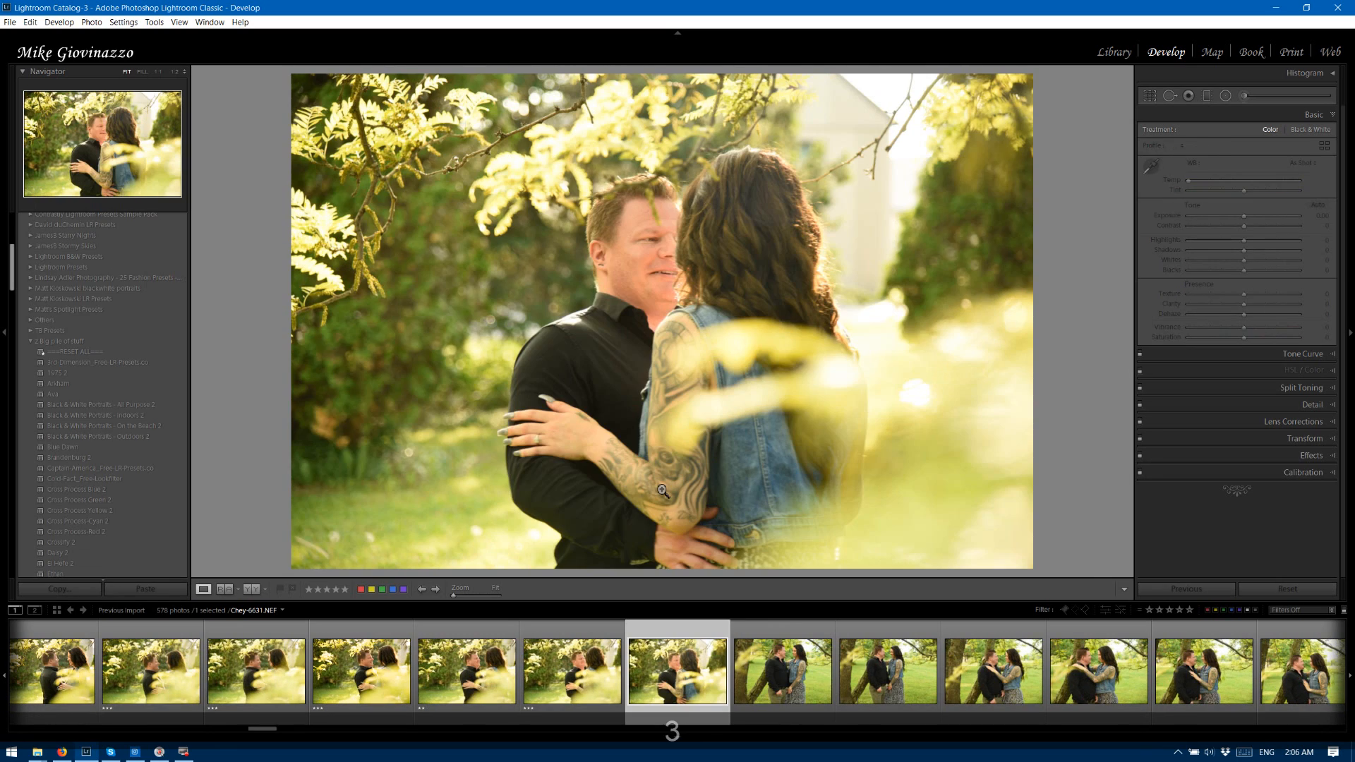
{"action": "key", "text": "2"}
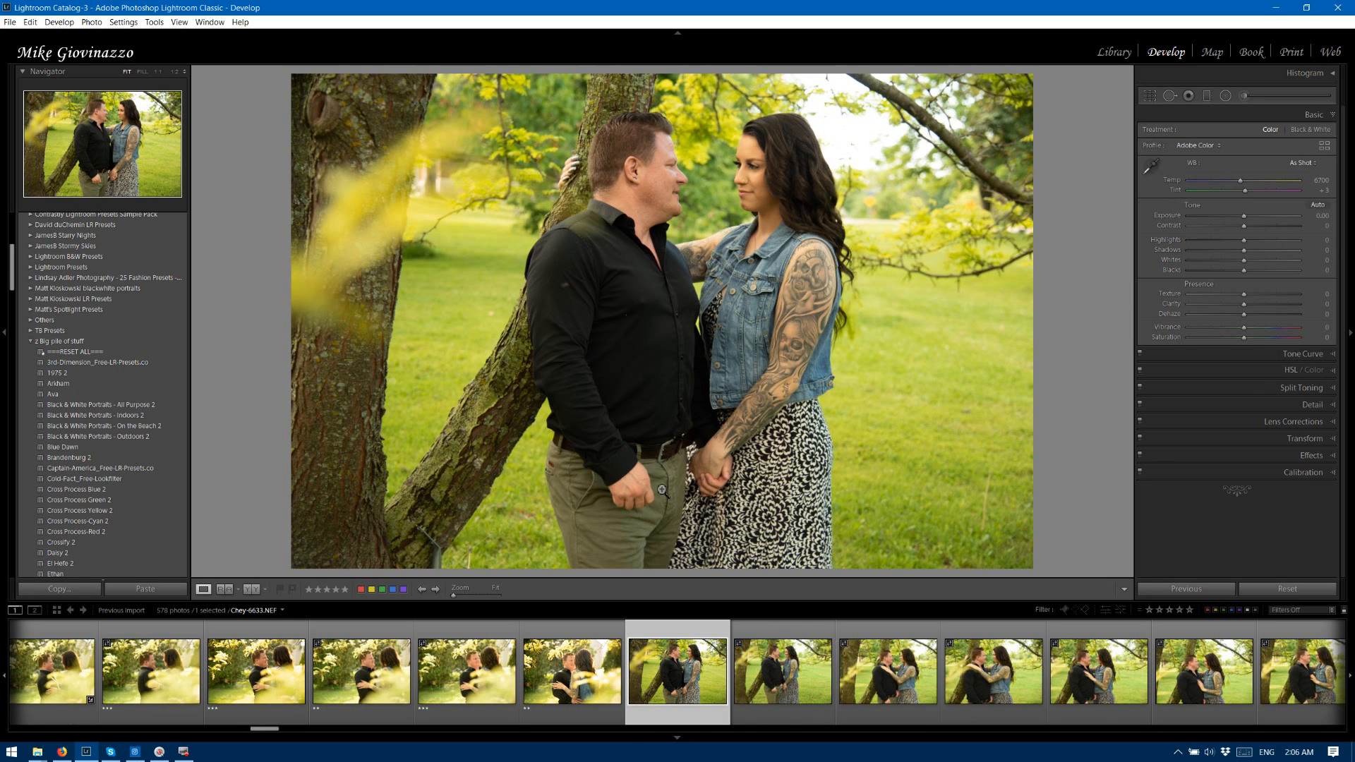
Rate leaning-tree photos 6633 and 6634 three stars, 6635 and 6636 two stars, and 6637 through 6639 three stars.
{"action": "key", "text": "3"}
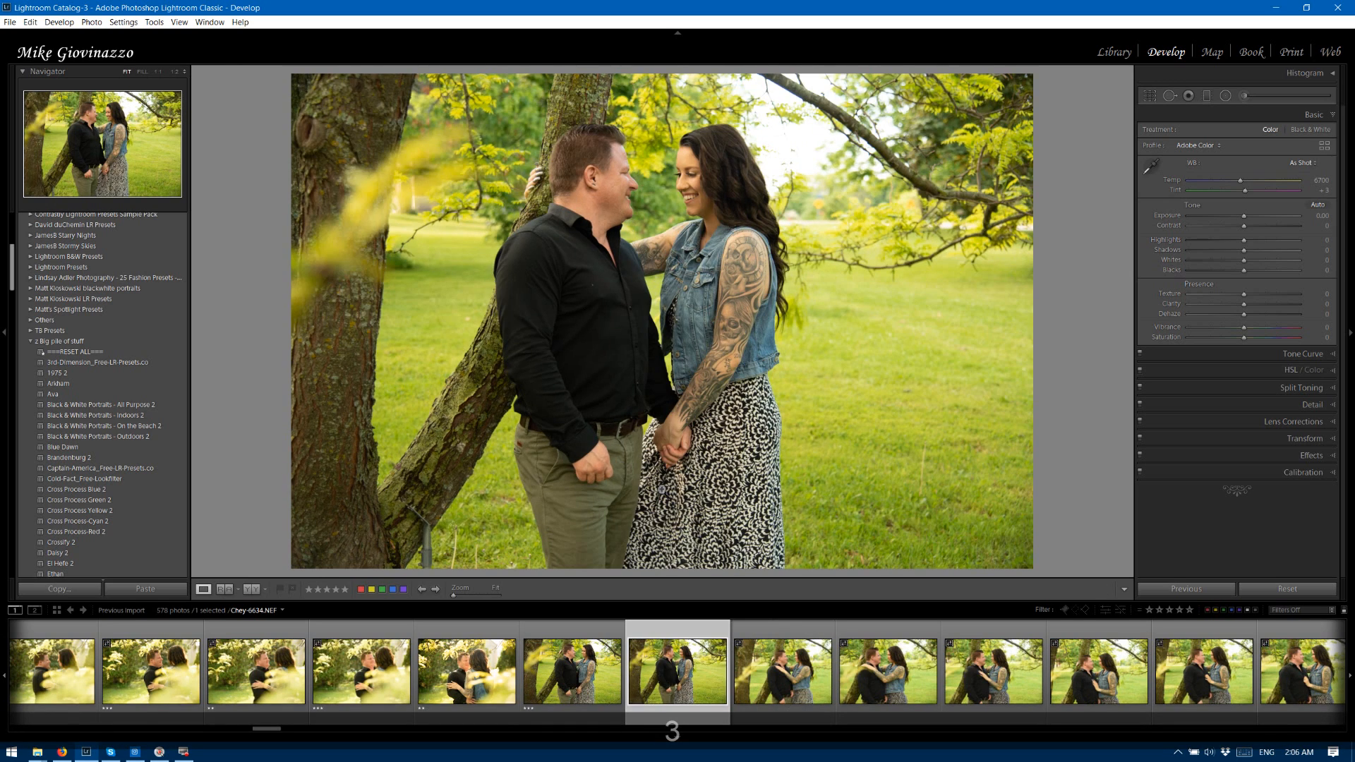
{"action": "key", "text": "3"}
{"action": "key", "text": "2"}
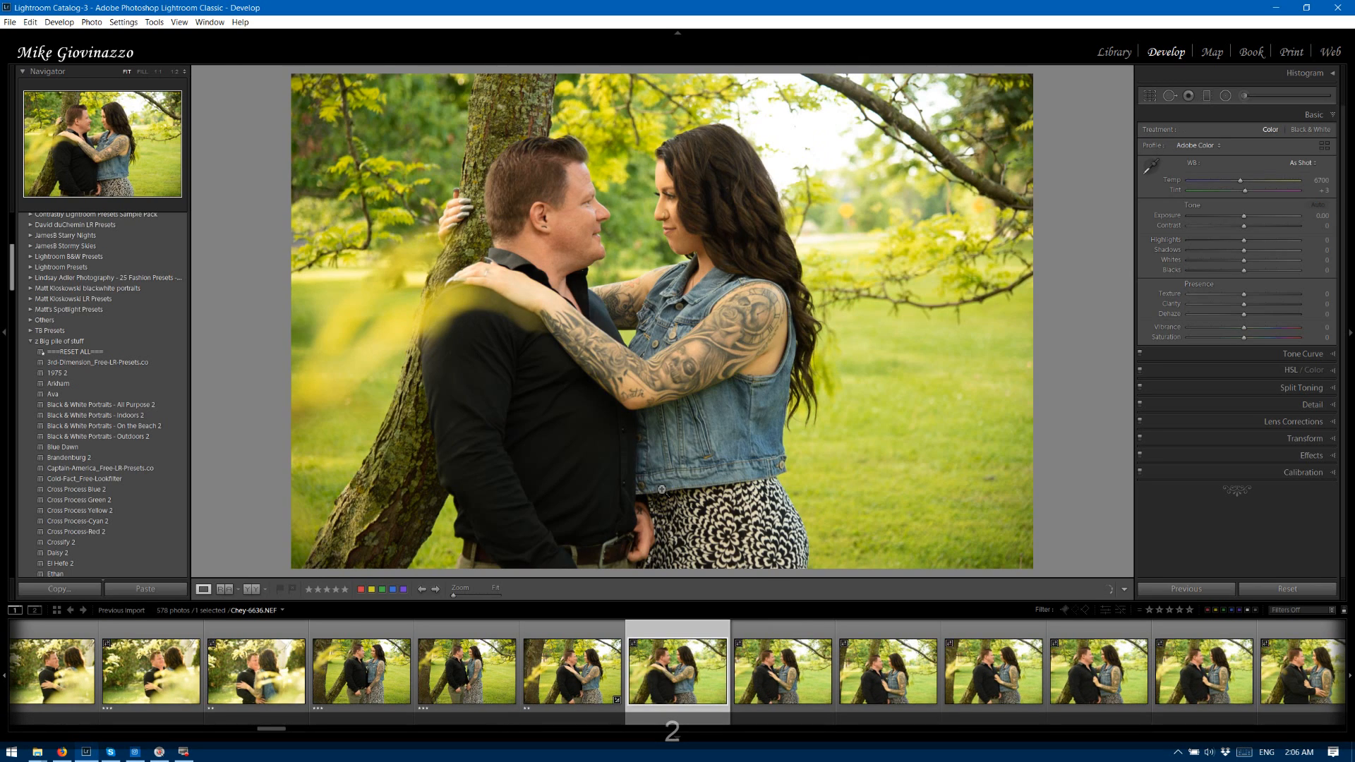
{"action": "key", "text": "2"}
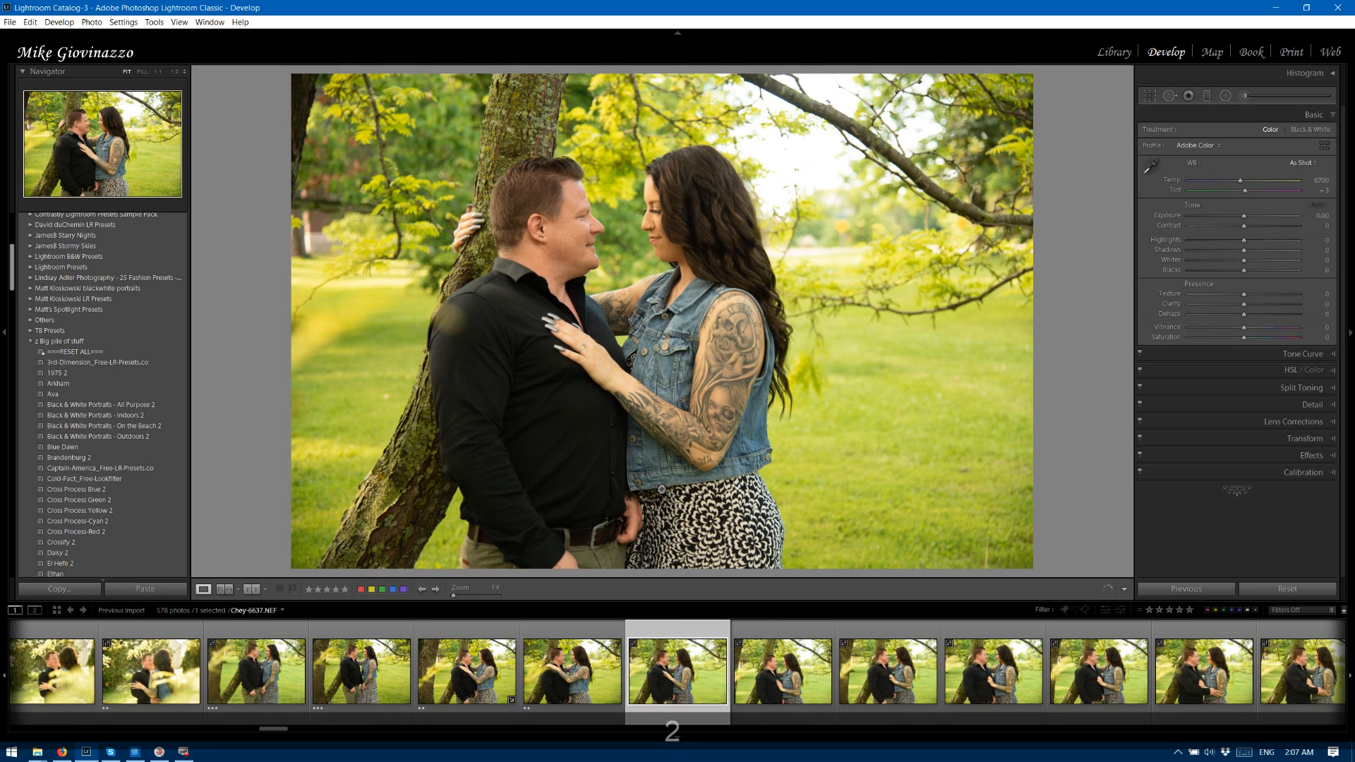
{"action": "key", "text": "3"}
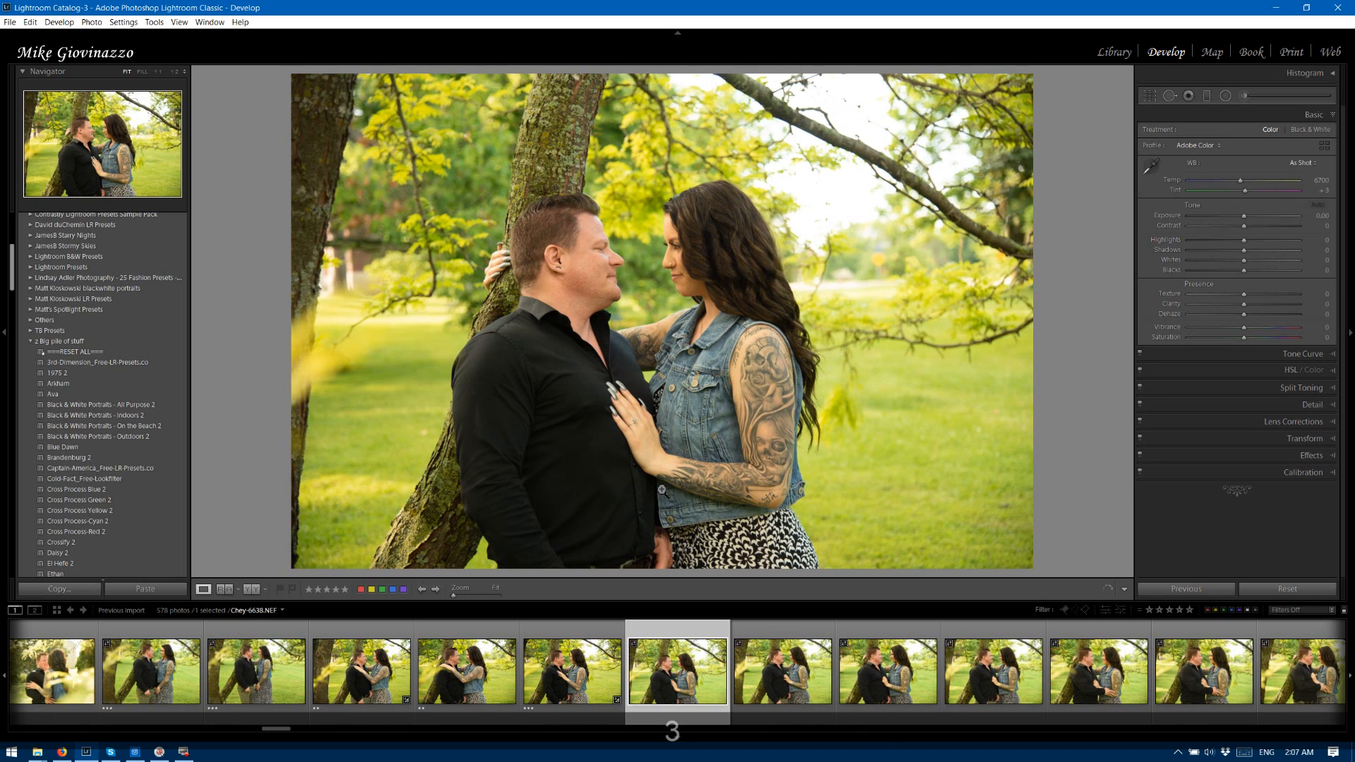
{"action": "key", "text": "3"}
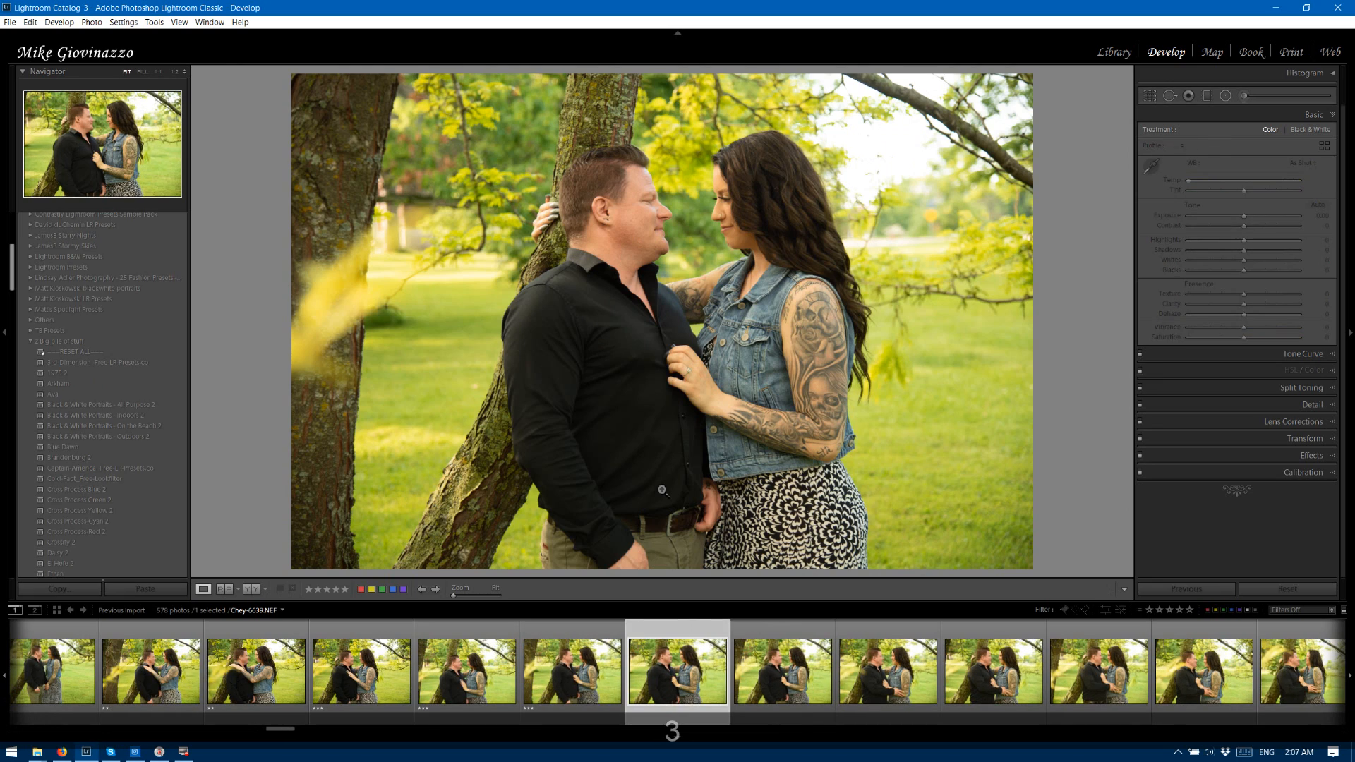
{"action": "key", "text": "3"}
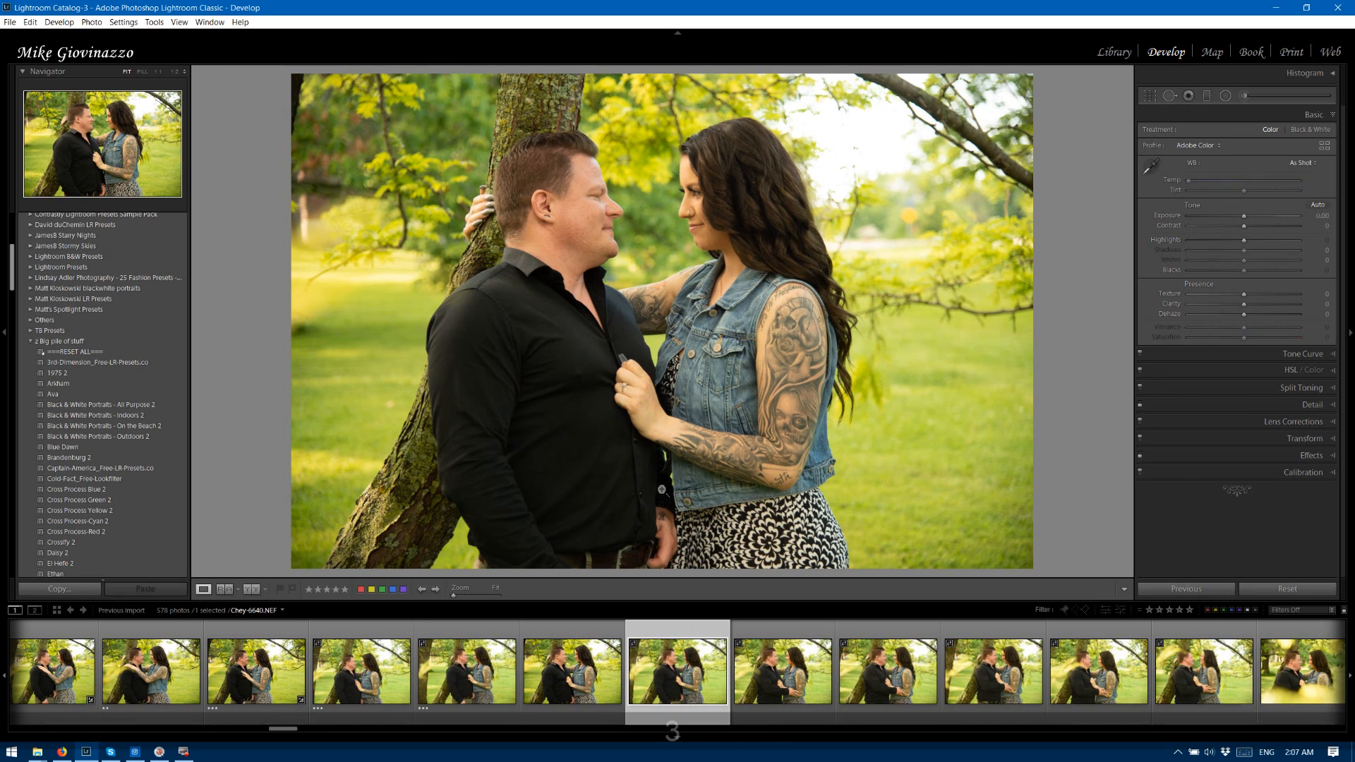
Rate photos 6640 and 6641 two stars, 6642 and 6643 three stars, 6644 two stars and 6645 three stars.
{"action": "key", "text": "2"}
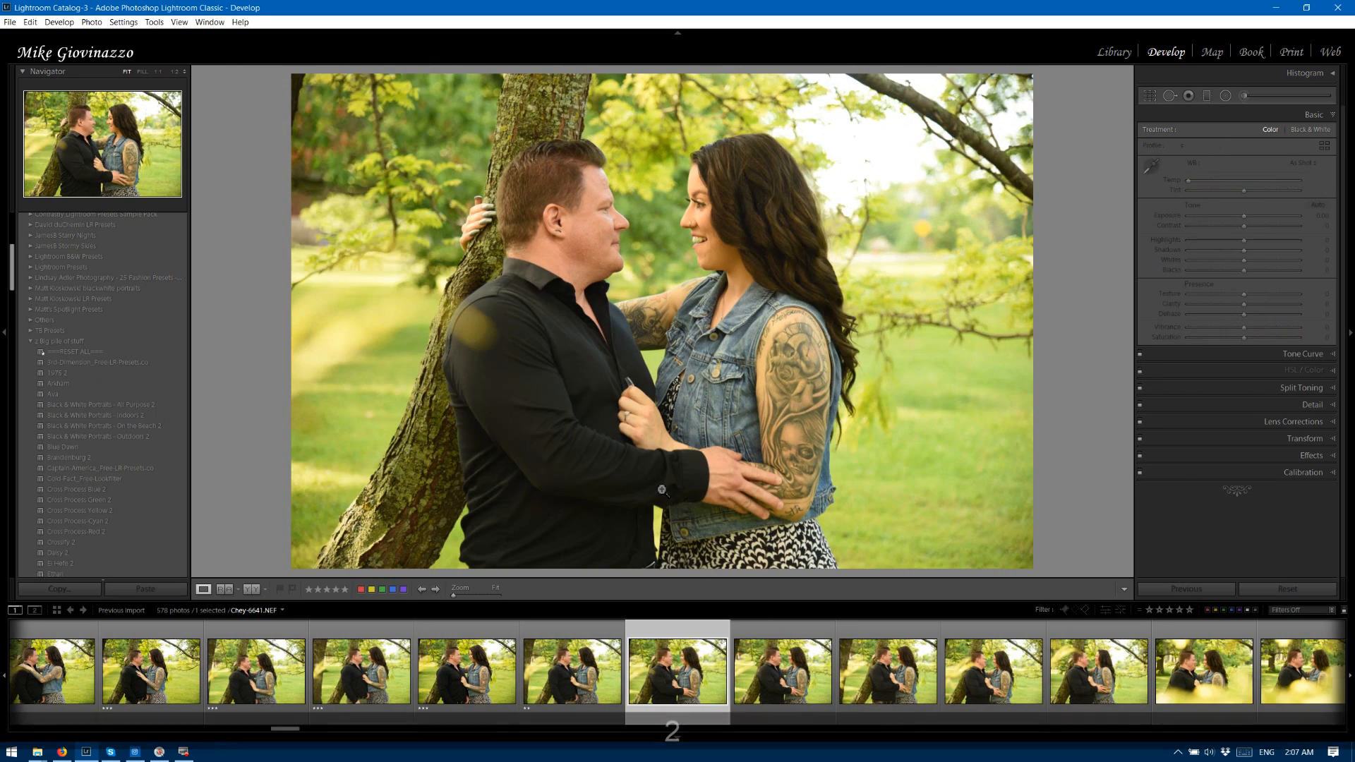
{"action": "key", "text": "3"}
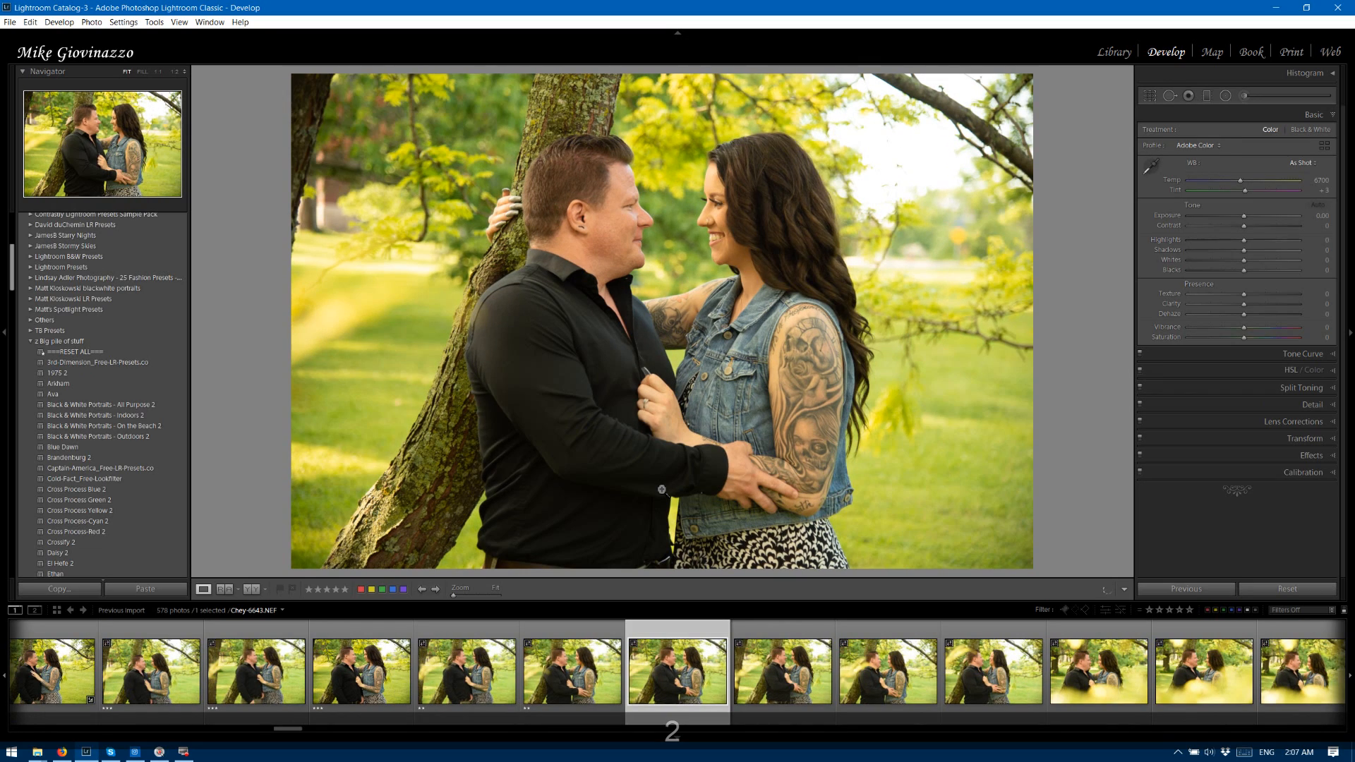
{"action": "key", "text": "3"}
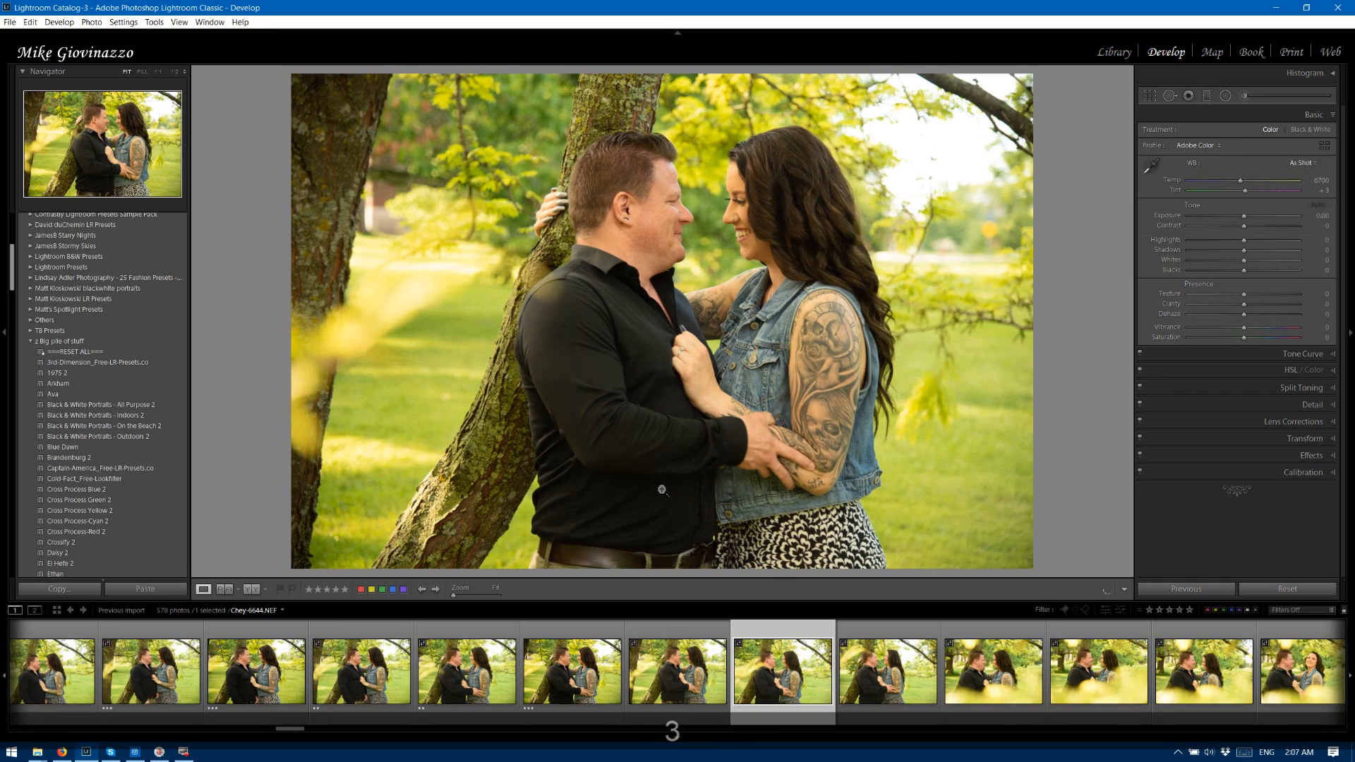
{"action": "key", "text": "3"}
{"action": "key", "text": "2"}
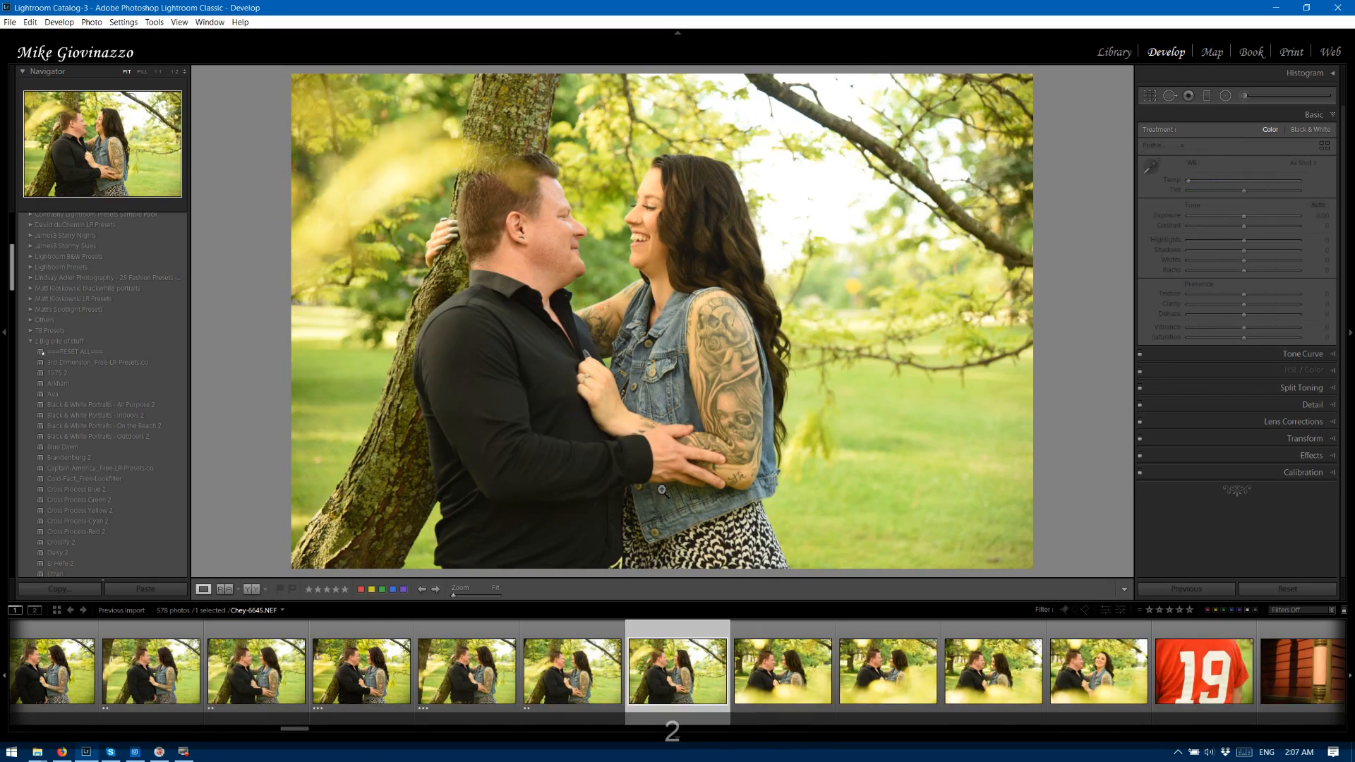
{"action": "key", "text": "3"}
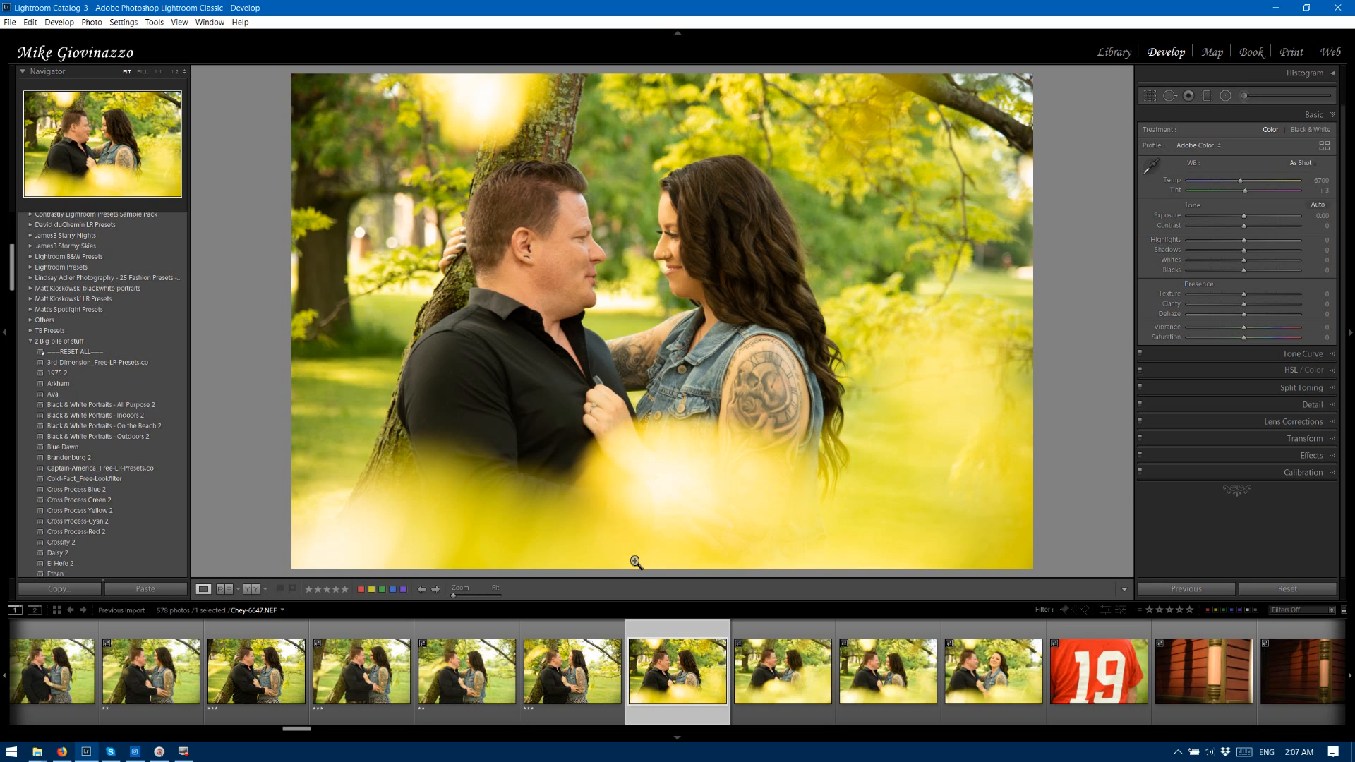
Rate the yellow-foreground photos: 6647 four stars, 6648 and 6649 three stars, and the blurred 6650 two stars.
{"action": "key", "text": "4"}
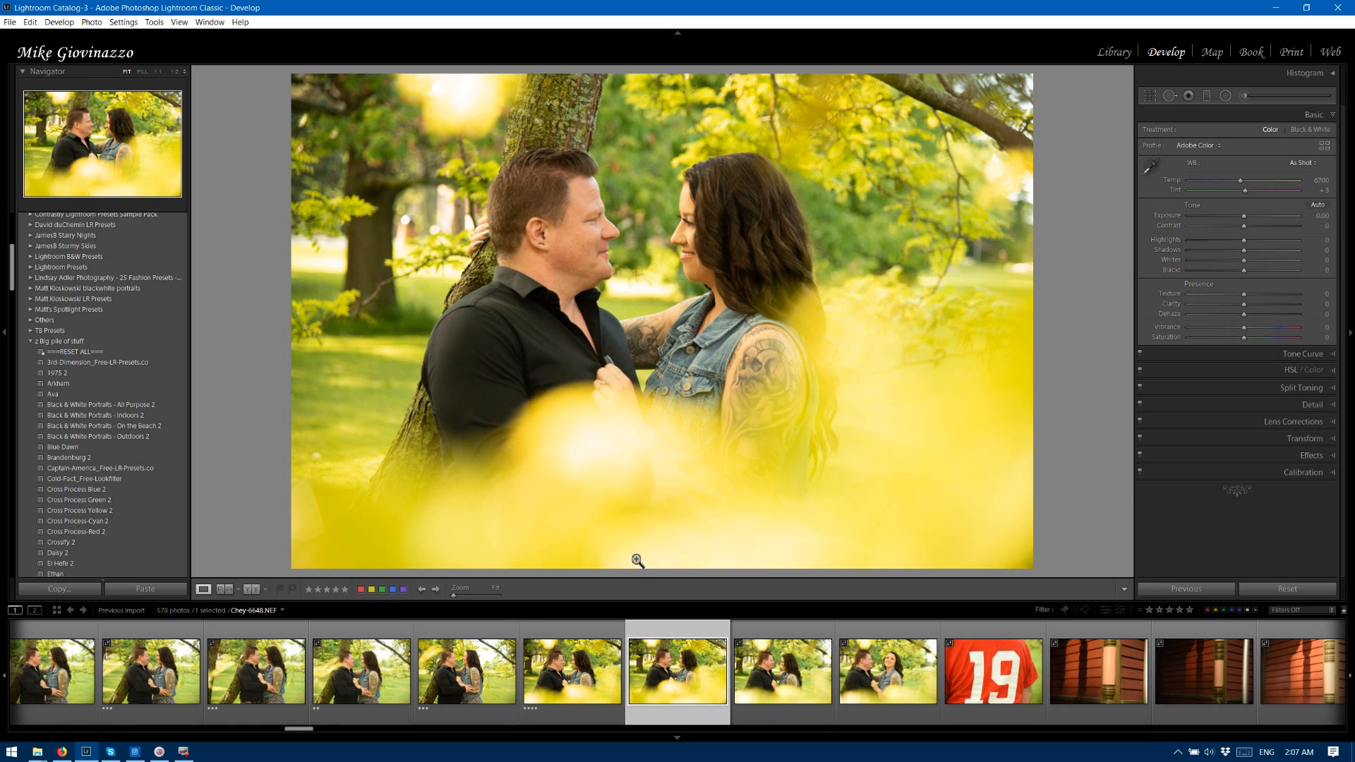
{"action": "key", "text": "3"}
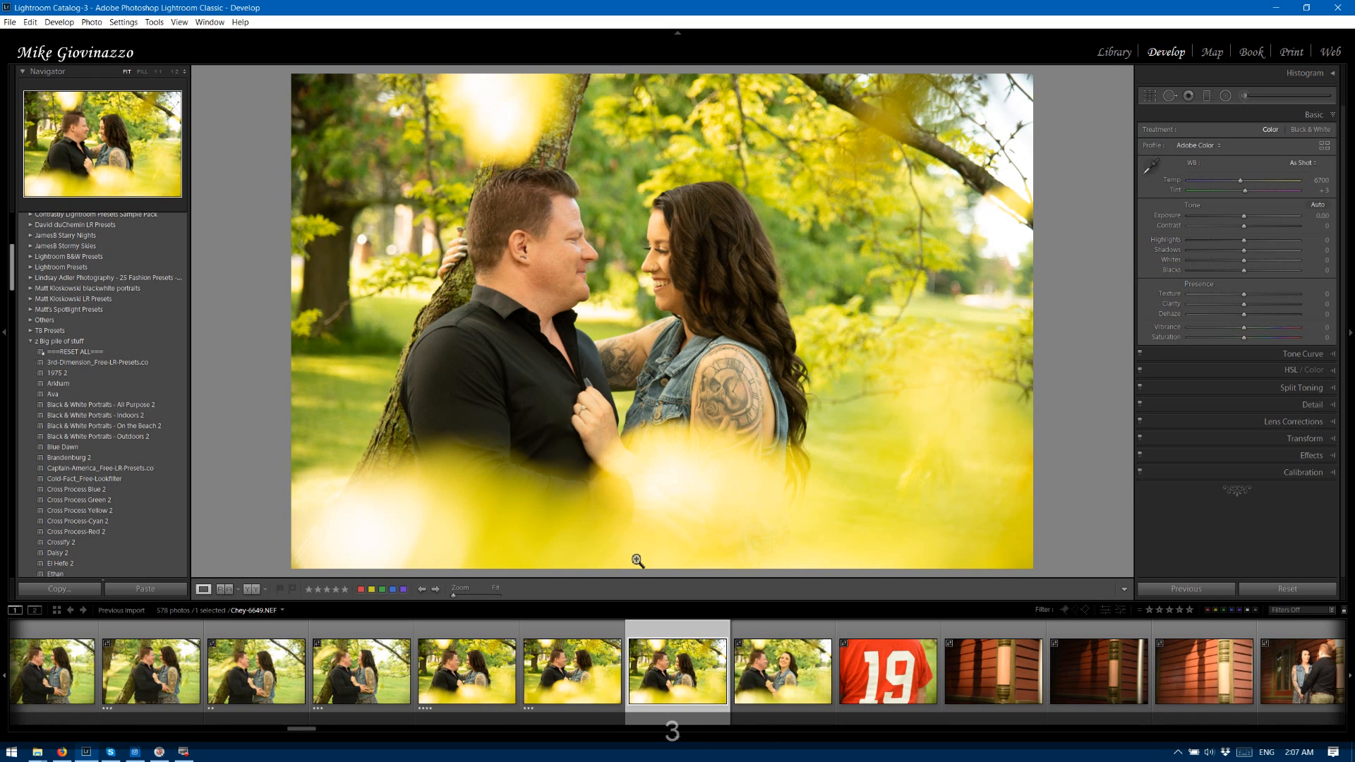
{"action": "key", "text": "3"}
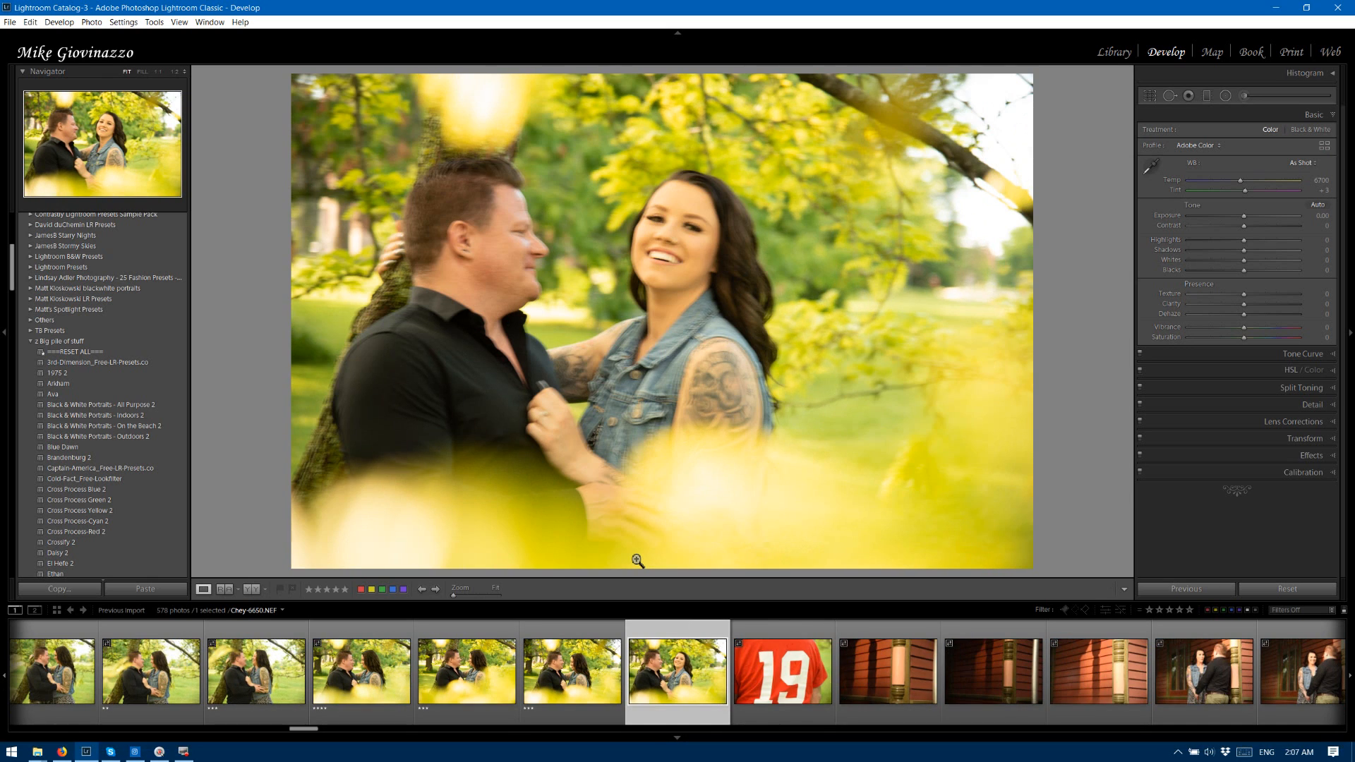
{"action": "key", "text": "2"}
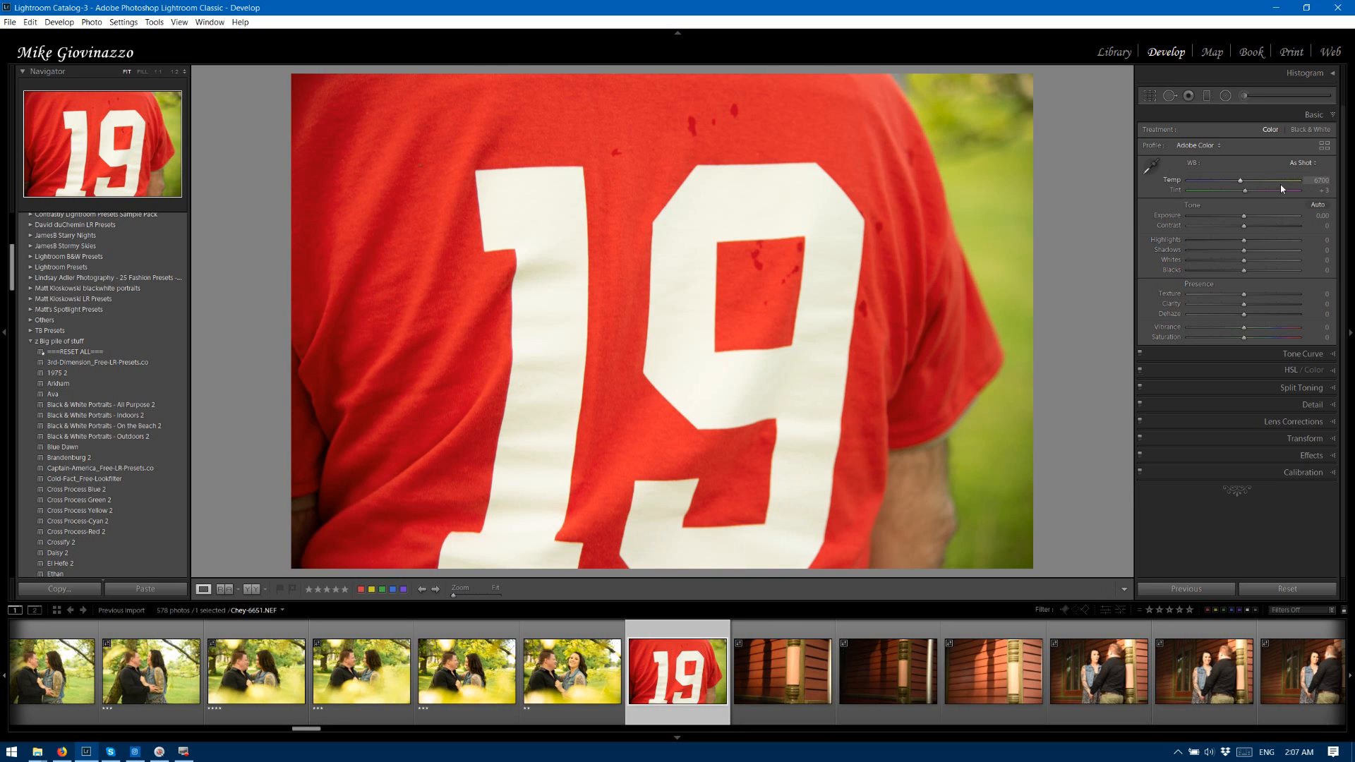
Sample the white balance from the white number on the red shirt in photo 6651, and undo the correction.
{"action": "left_click", "coordinate": [1154, 169]}
{"action": "left_click", "coordinate": [763, 205]}
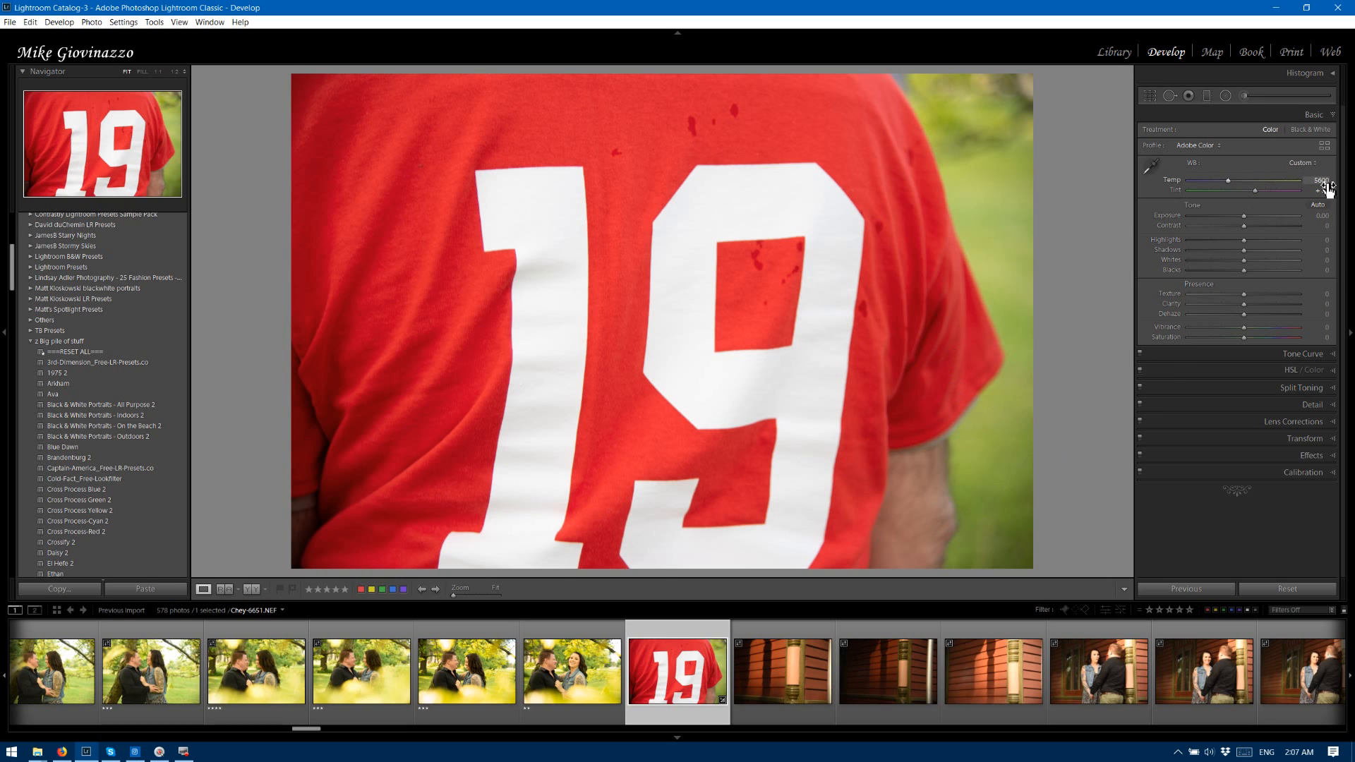
{"action": "key", "text": "ctrl+z"}
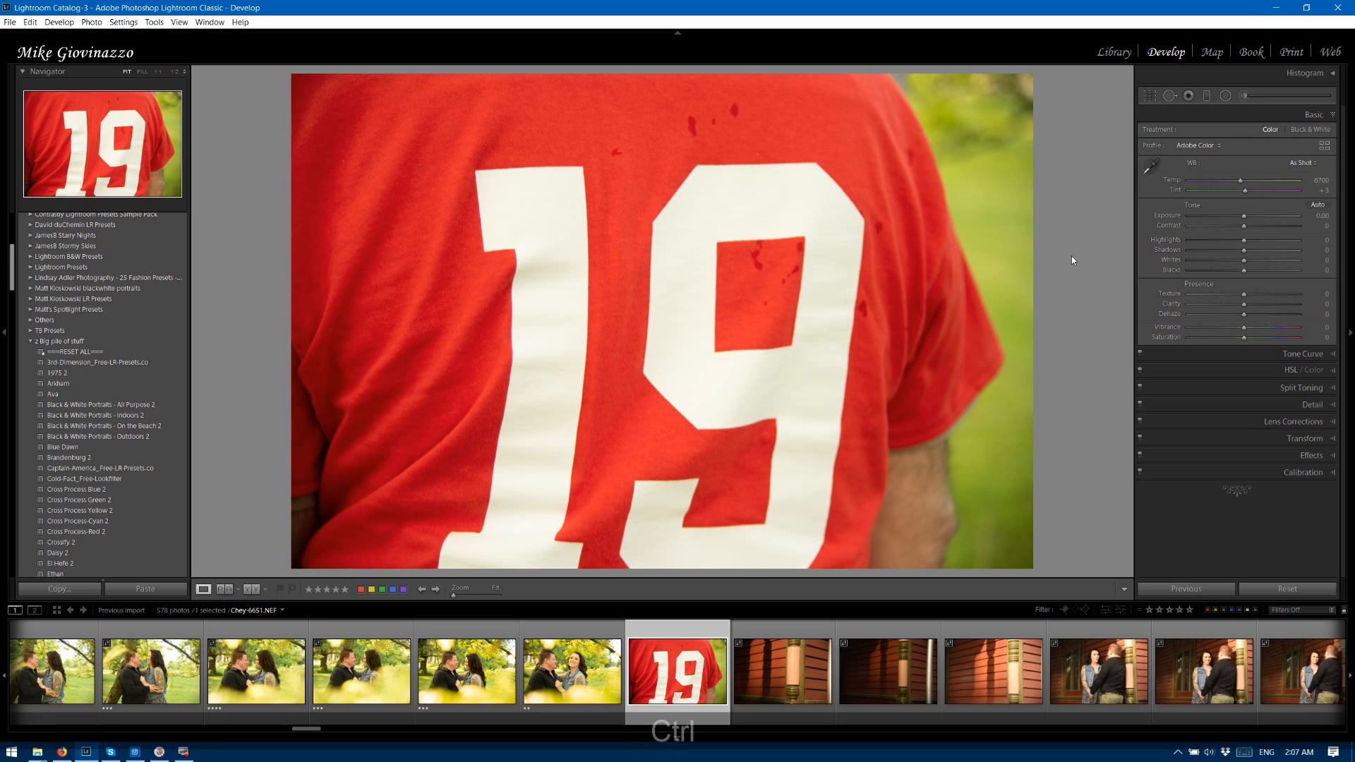
{"action": "key", "text": "ctrl+z"}
Set photo 6651's white balance from the white digit 9, and extend the selection back to the first embrace photo after the tattooed-arm close-up.
{"action": "left_click", "coordinate": [1151, 167]}
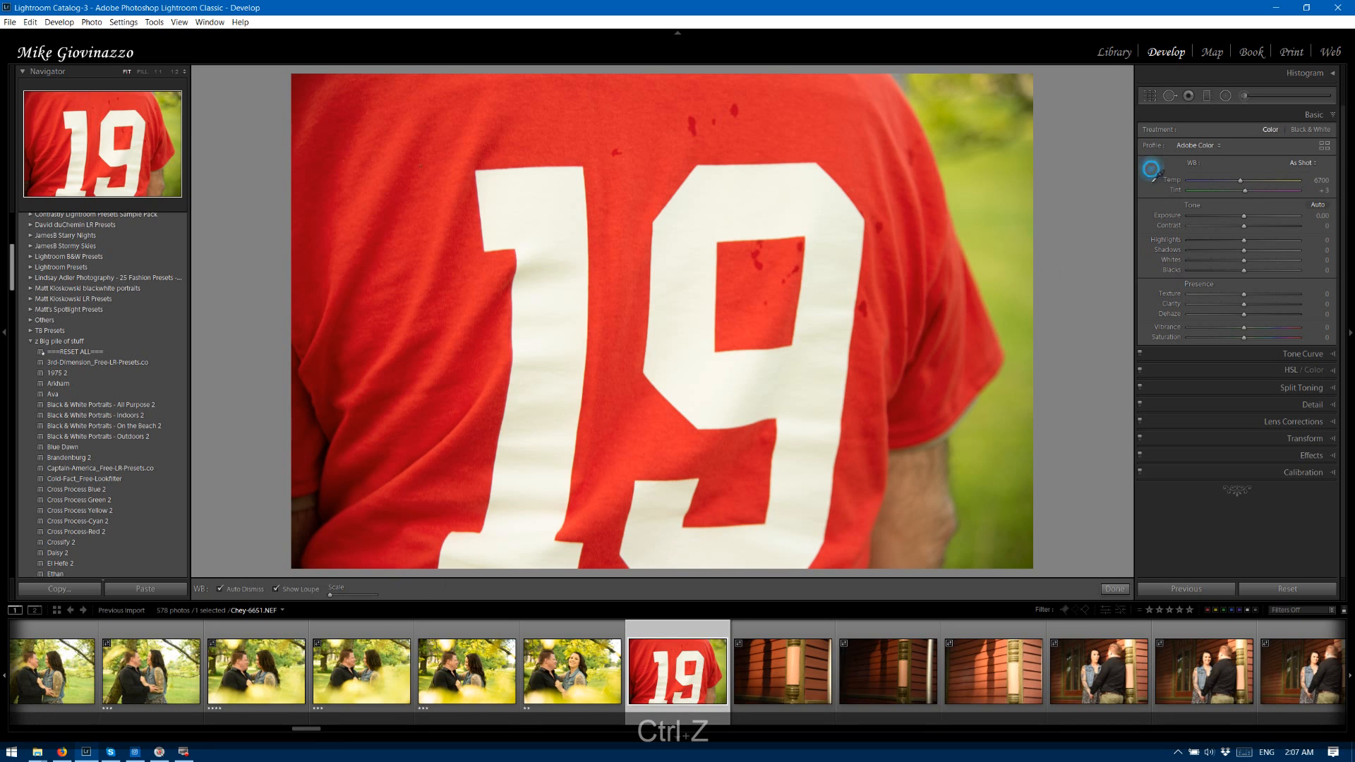
{"action": "left_click", "coordinate": [768, 205]}
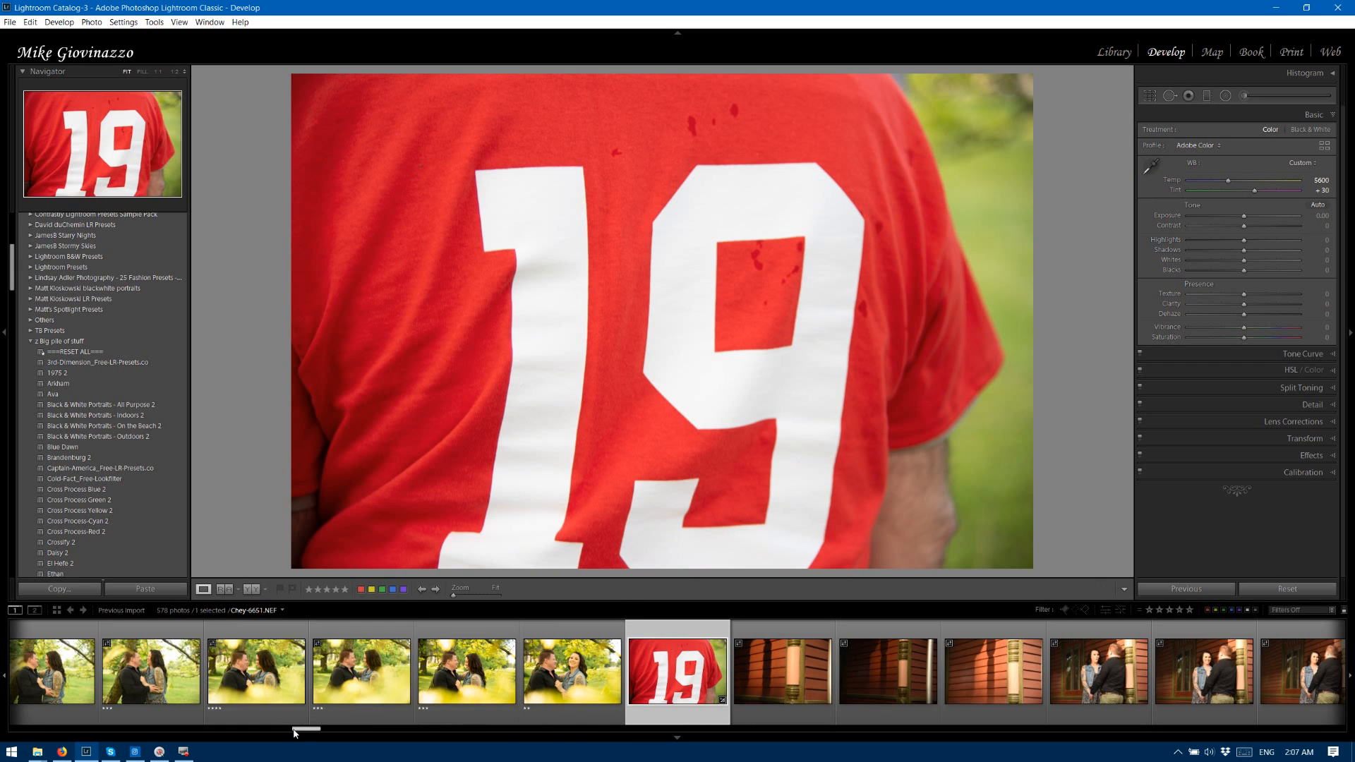
{"action": "left_click_drag", "start_coordinate": [308, 730], "coordinate": [205, 727]}
{"action": "left_click", "coordinate": [206, 632], "text": "shift"}
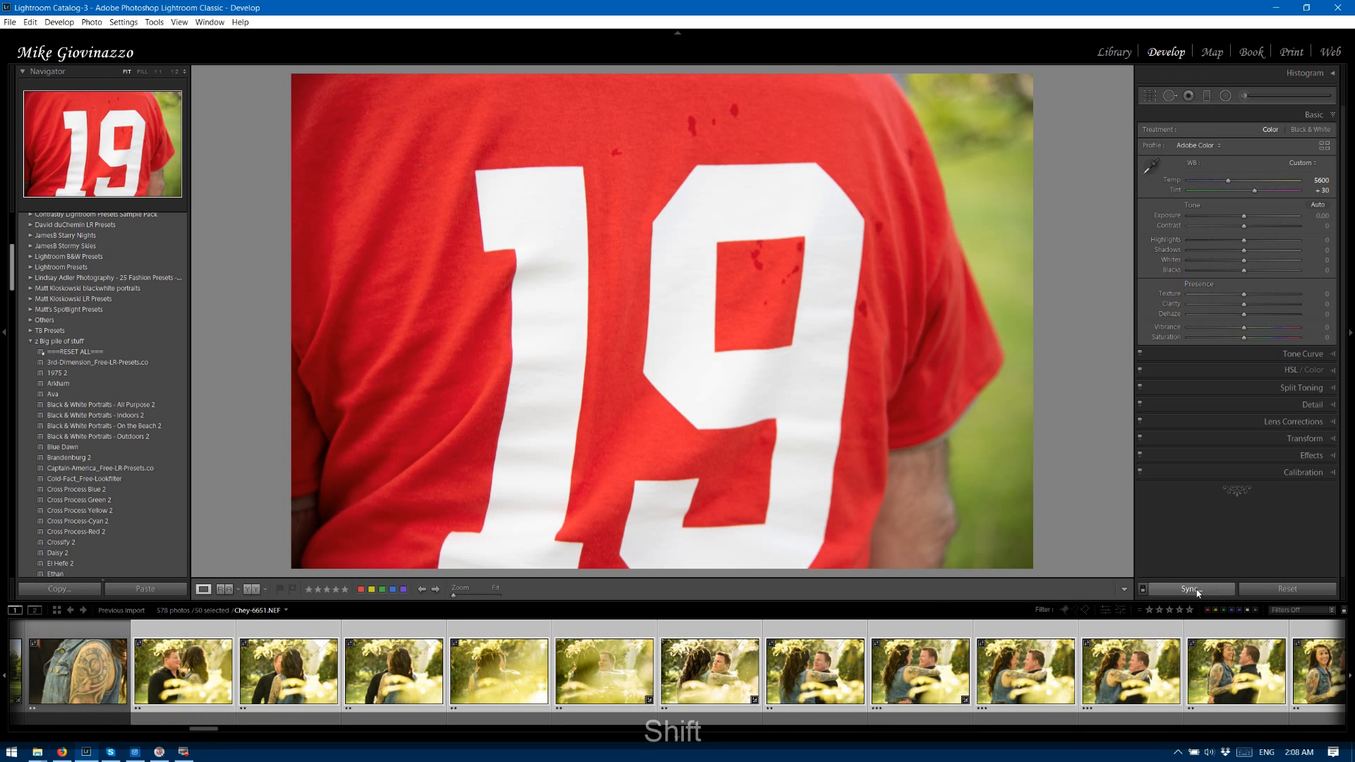
Synchronize only the White Balance setting from photo 6651 to all the selected photos.
{"action": "left_click", "coordinate": [1190, 589]}
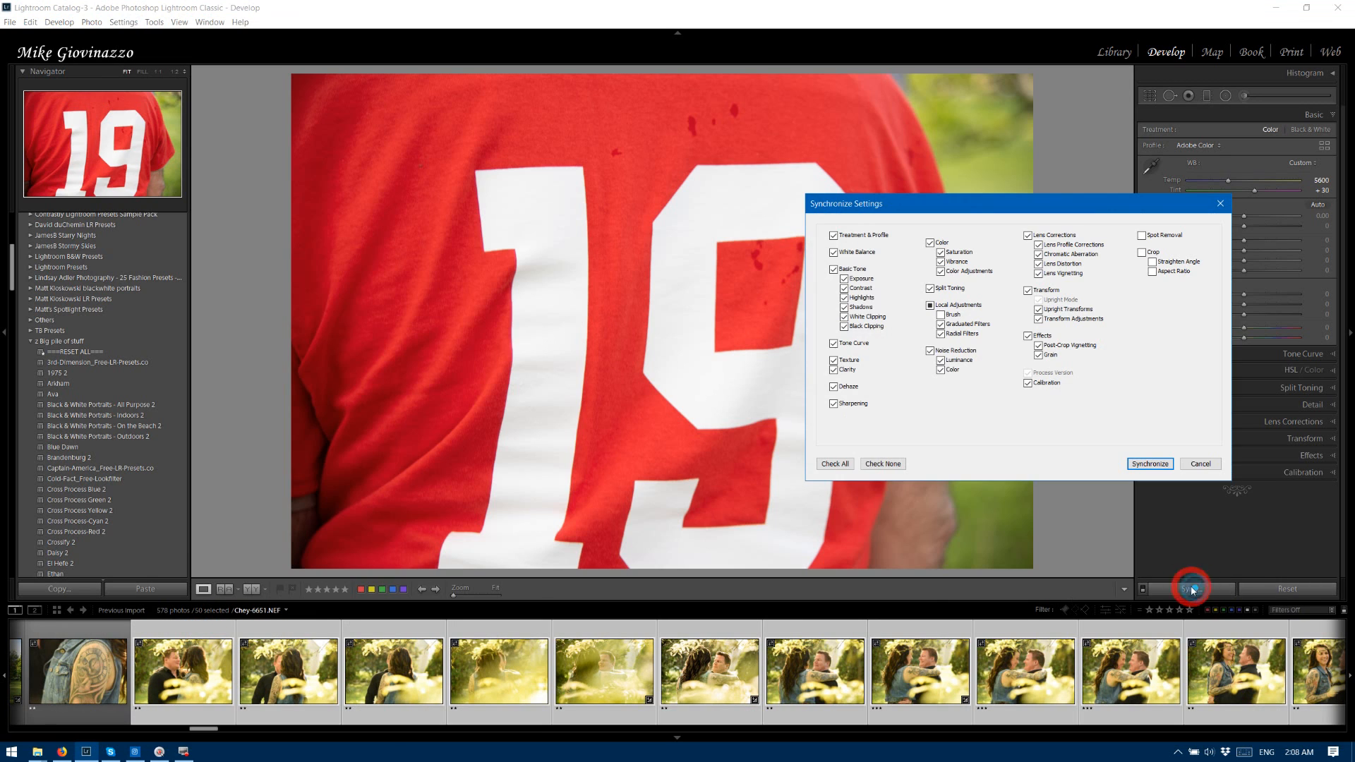
{"action": "left_click", "coordinate": [897, 465]}
{"action": "left_click", "coordinate": [862, 254]}
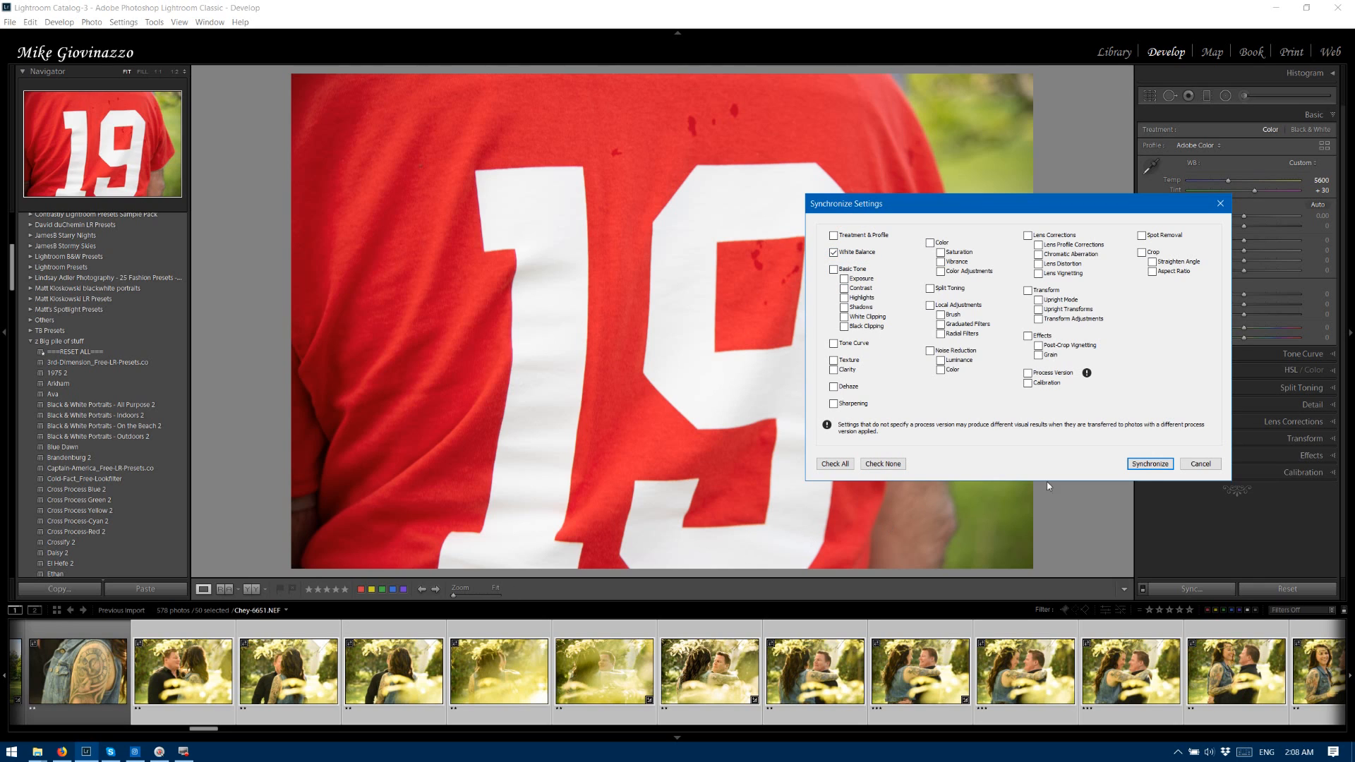
{"action": "left_click", "coordinate": [1150, 464]}
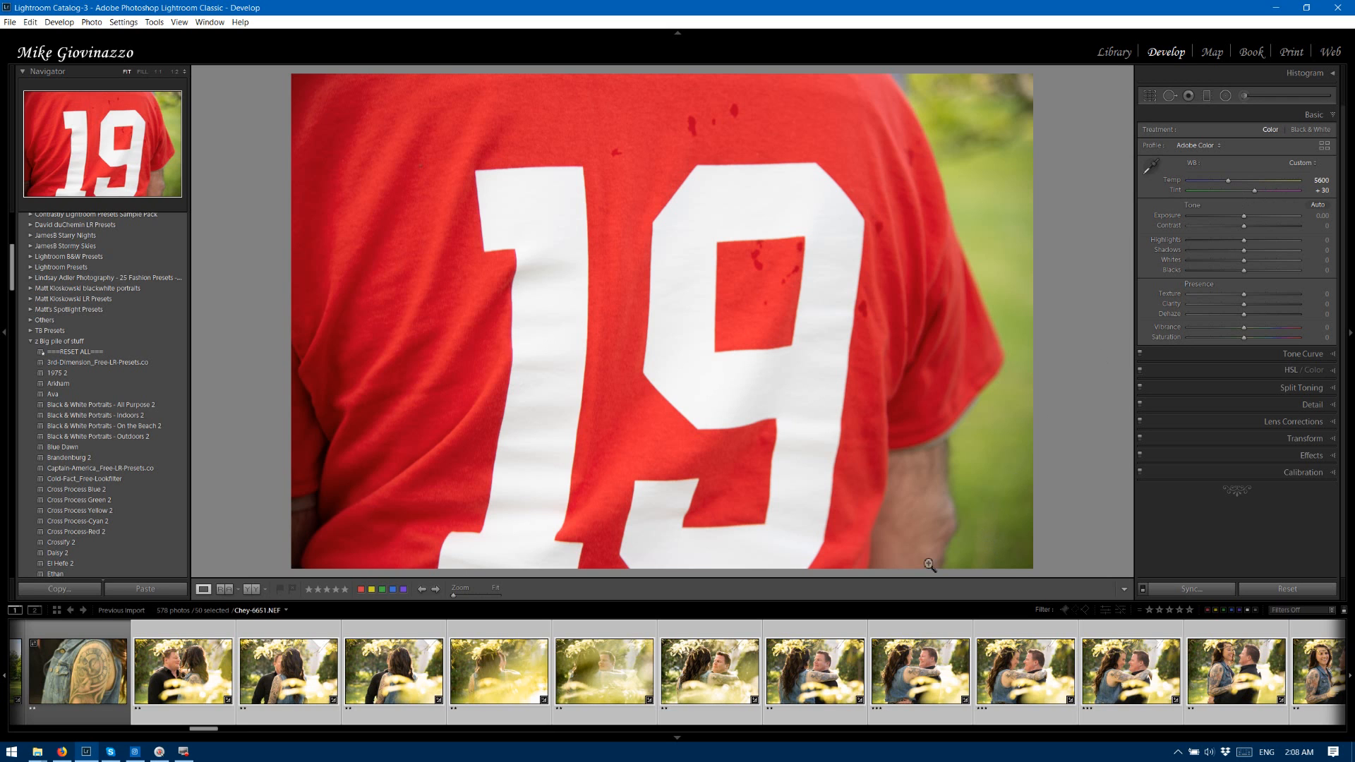
View photo 6650 and the one before it to check the synchronized white balance.
{"action": "left_click_drag", "start_coordinate": [207, 730], "coordinate": [308, 714]}
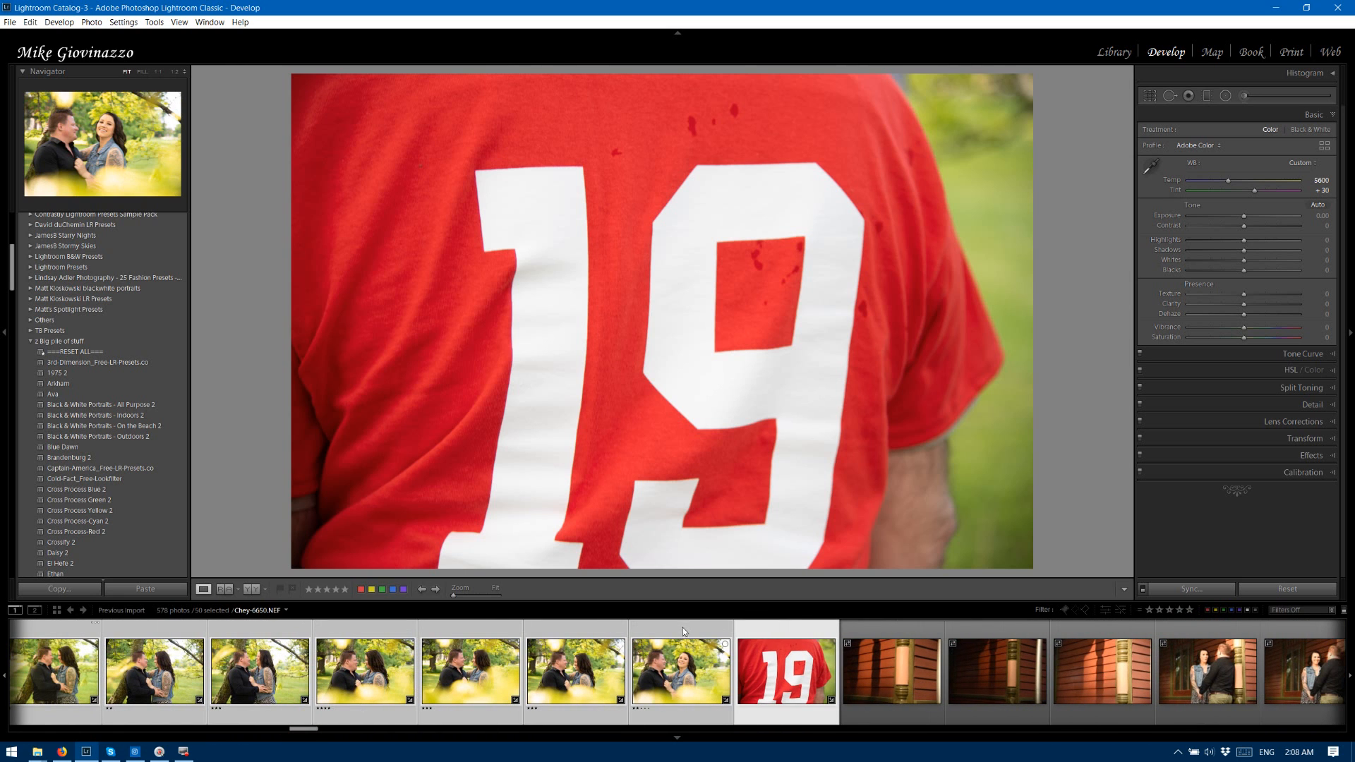
{"action": "left_click", "coordinate": [683, 628]}
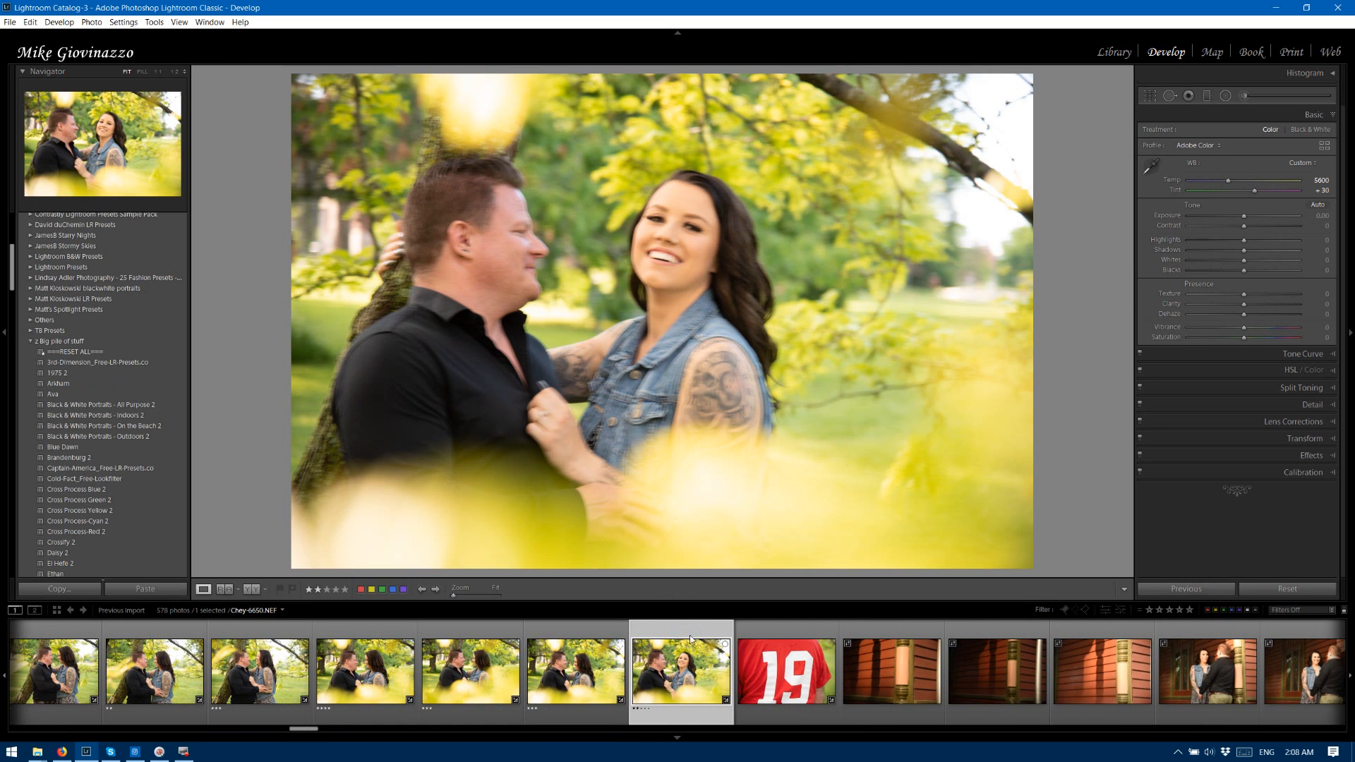
{"action": "left_click", "coordinate": [570, 638]}
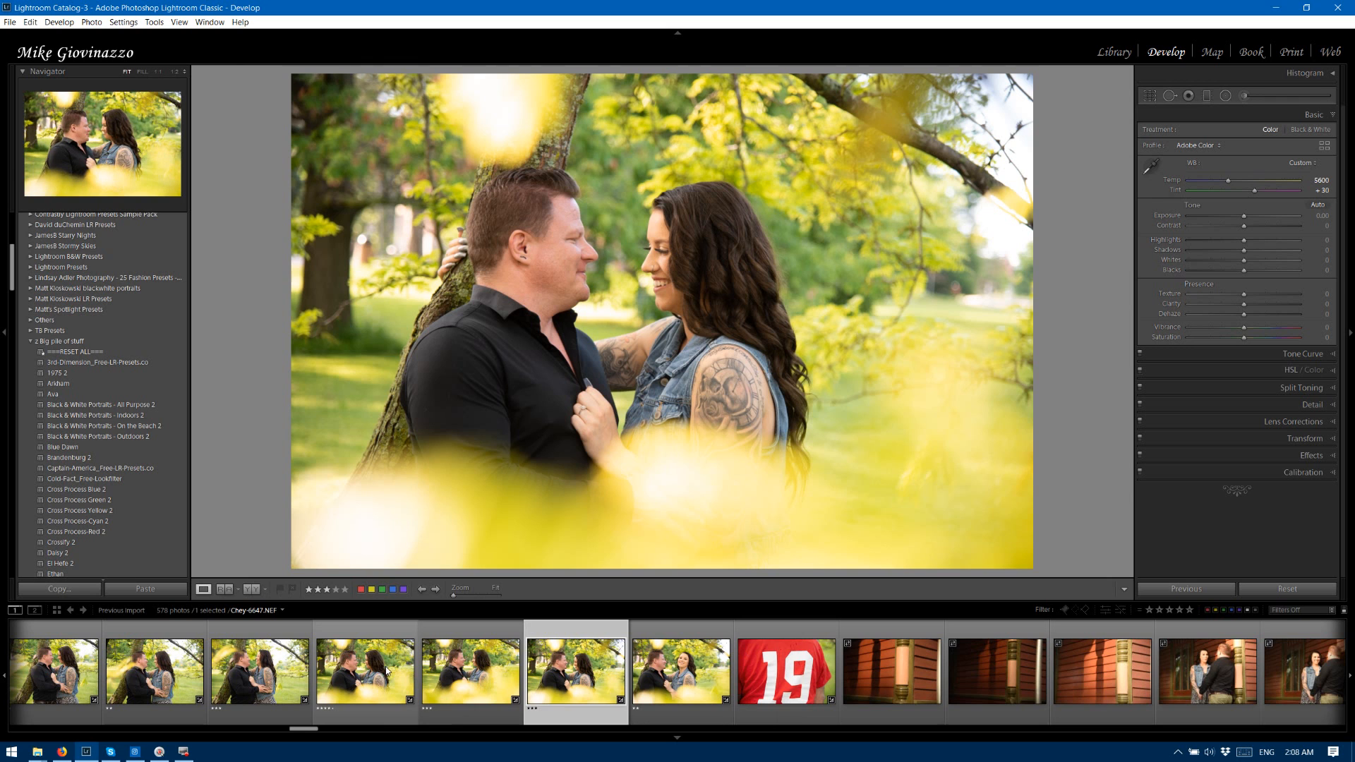
Compare the four photos of the couple framed by blurred yellow leaves side by side in Survey view.
{"action": "left_click", "coordinate": [376, 639]}
{"action": "left_click", "coordinate": [679, 639], "text": "shift"}
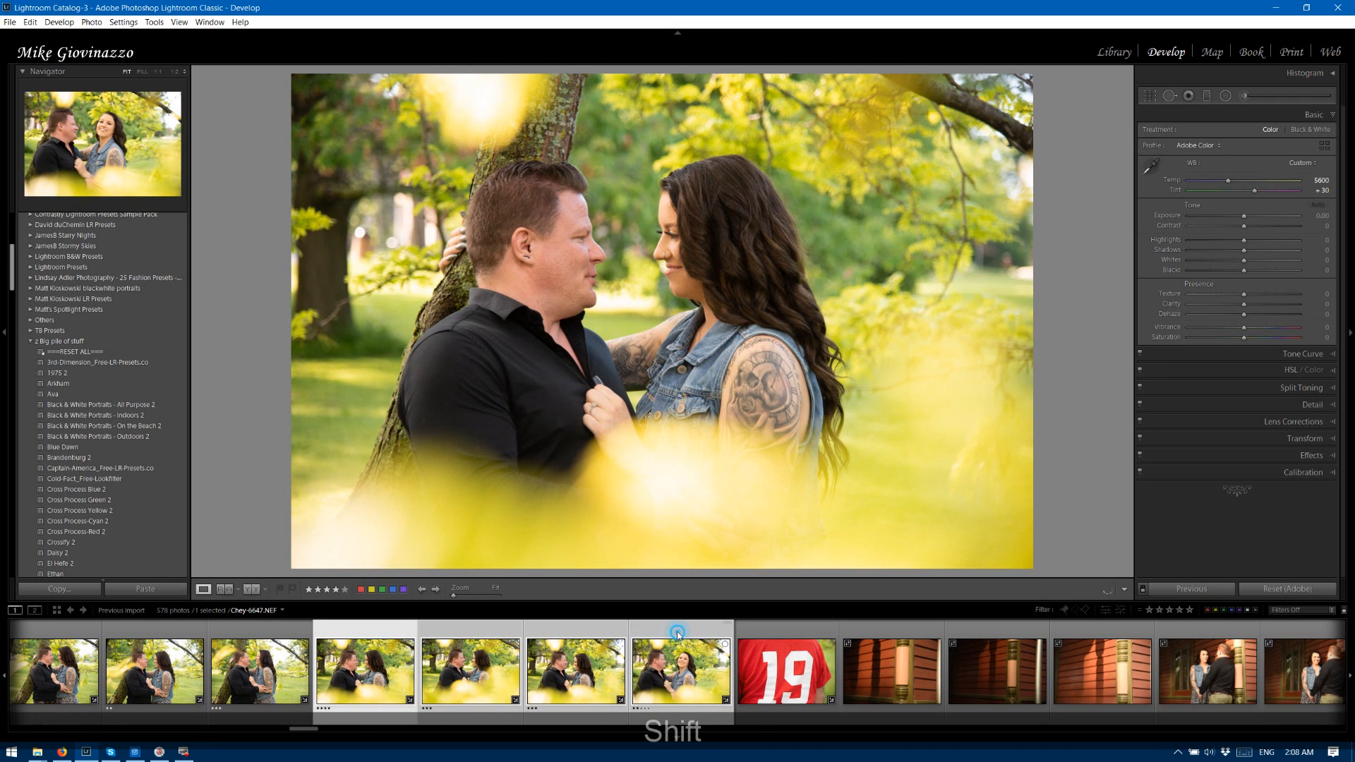
{"action": "key", "text": "shift+n"}
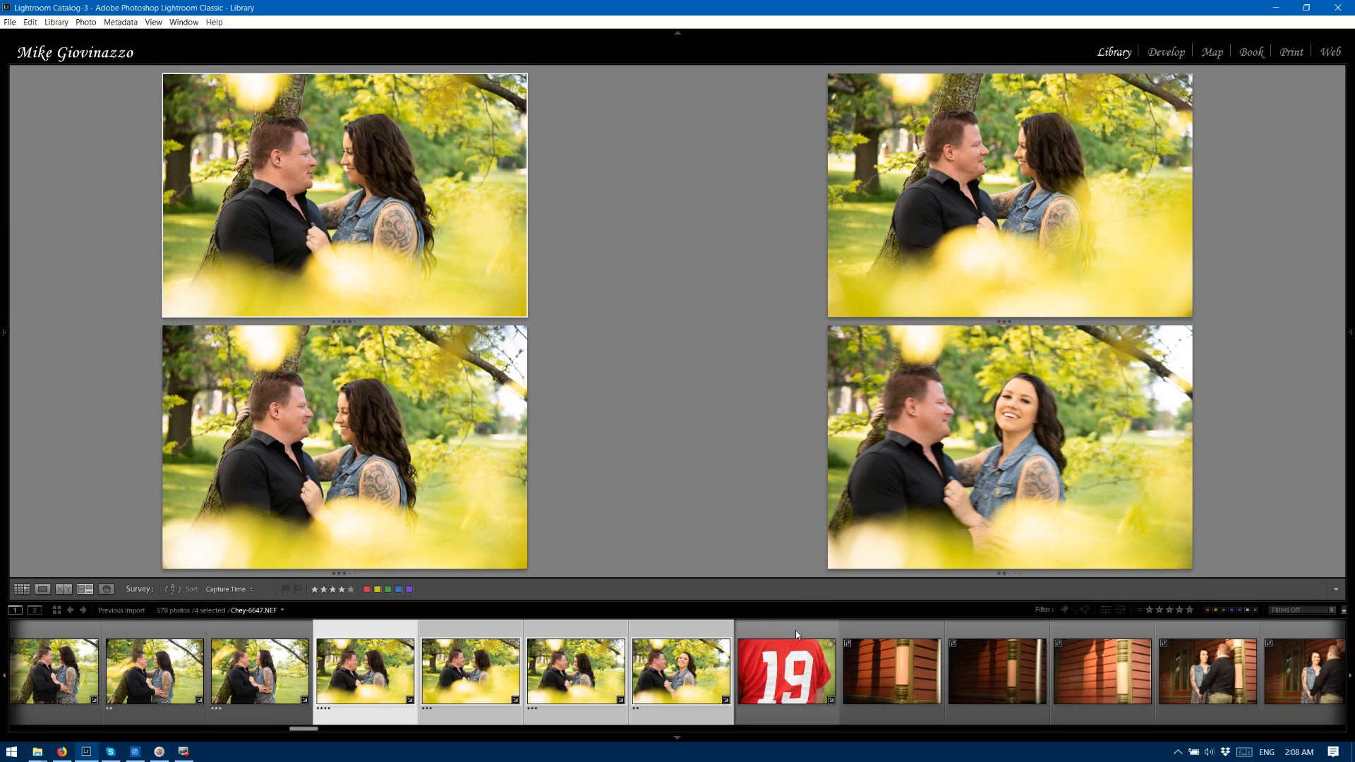
Rate photos 6651 through 6655, from the red number 19 shirt to the first porch shot of the couple, two stars each.
{"action": "left_click", "coordinate": [813, 637]}
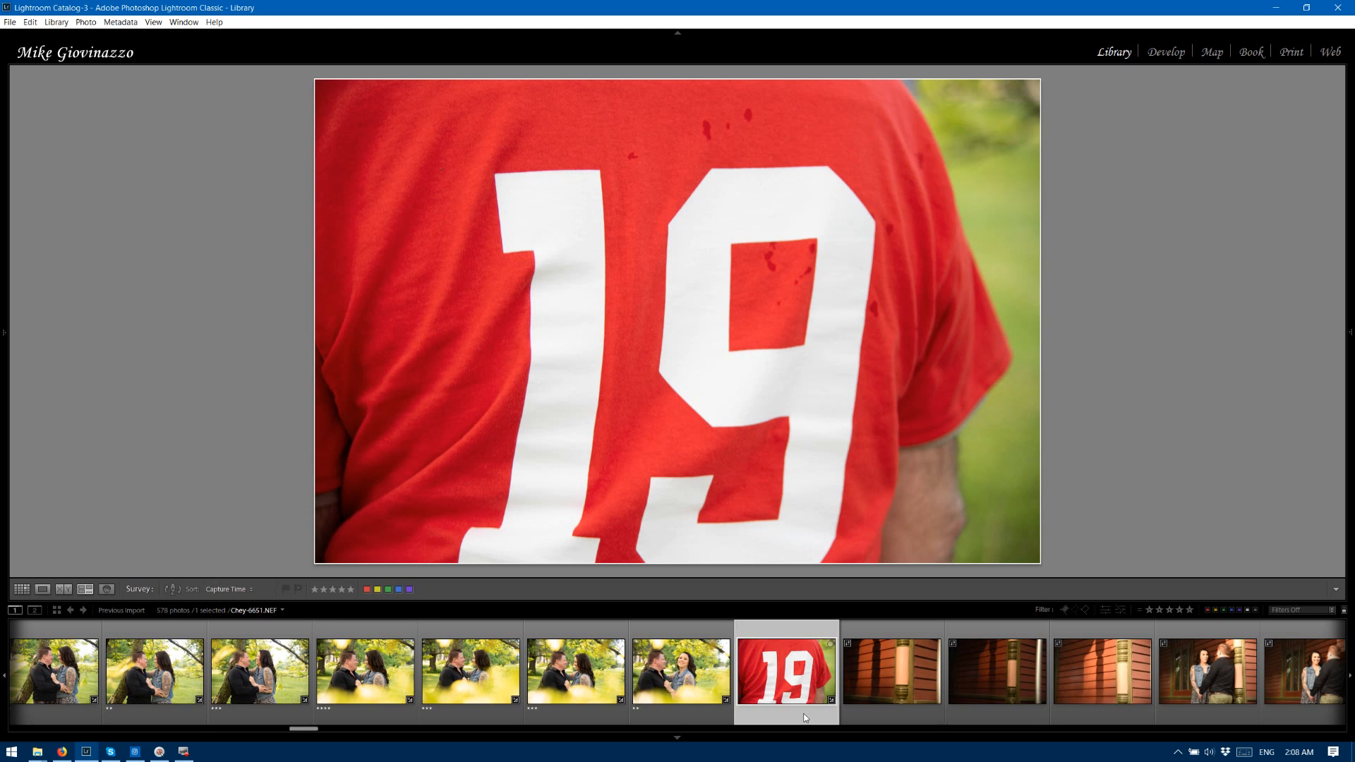
{"action": "key", "text": "2"}
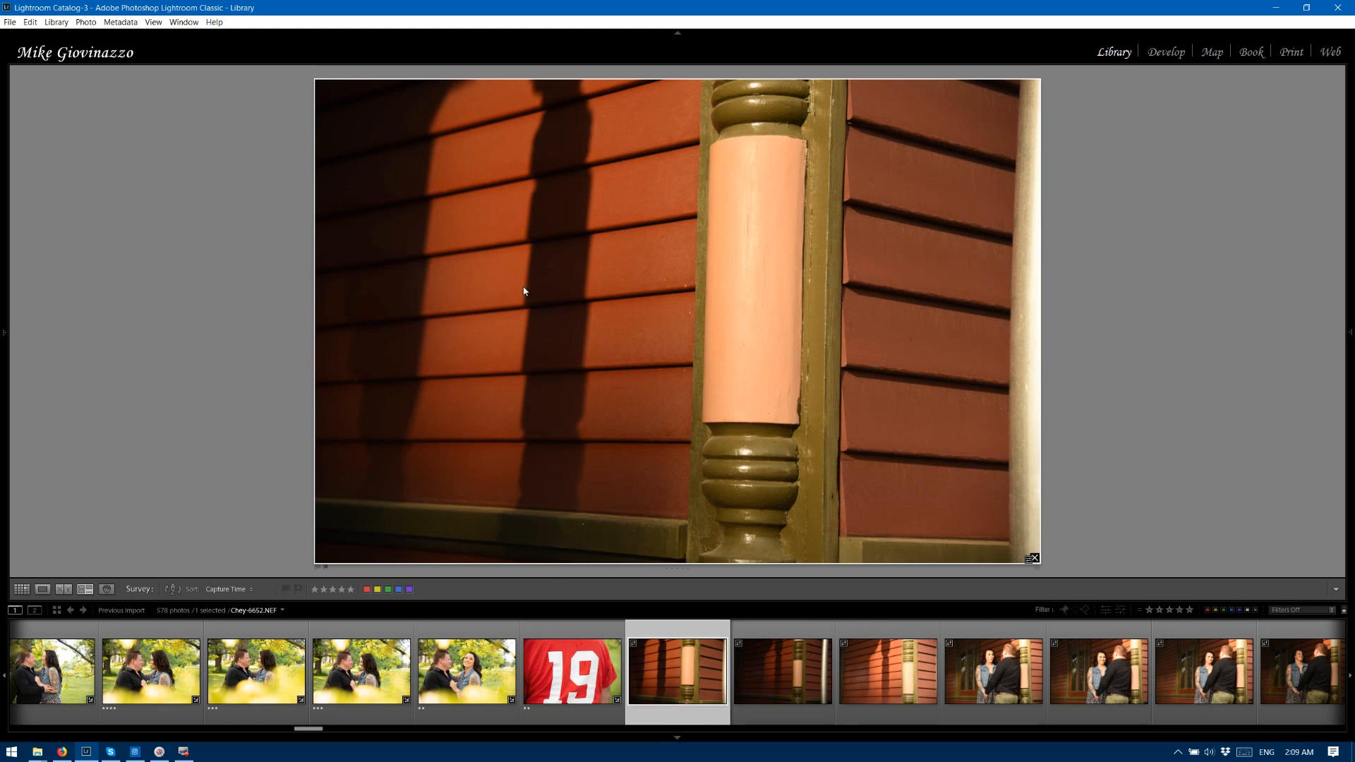
{"action": "key", "text": "2"}
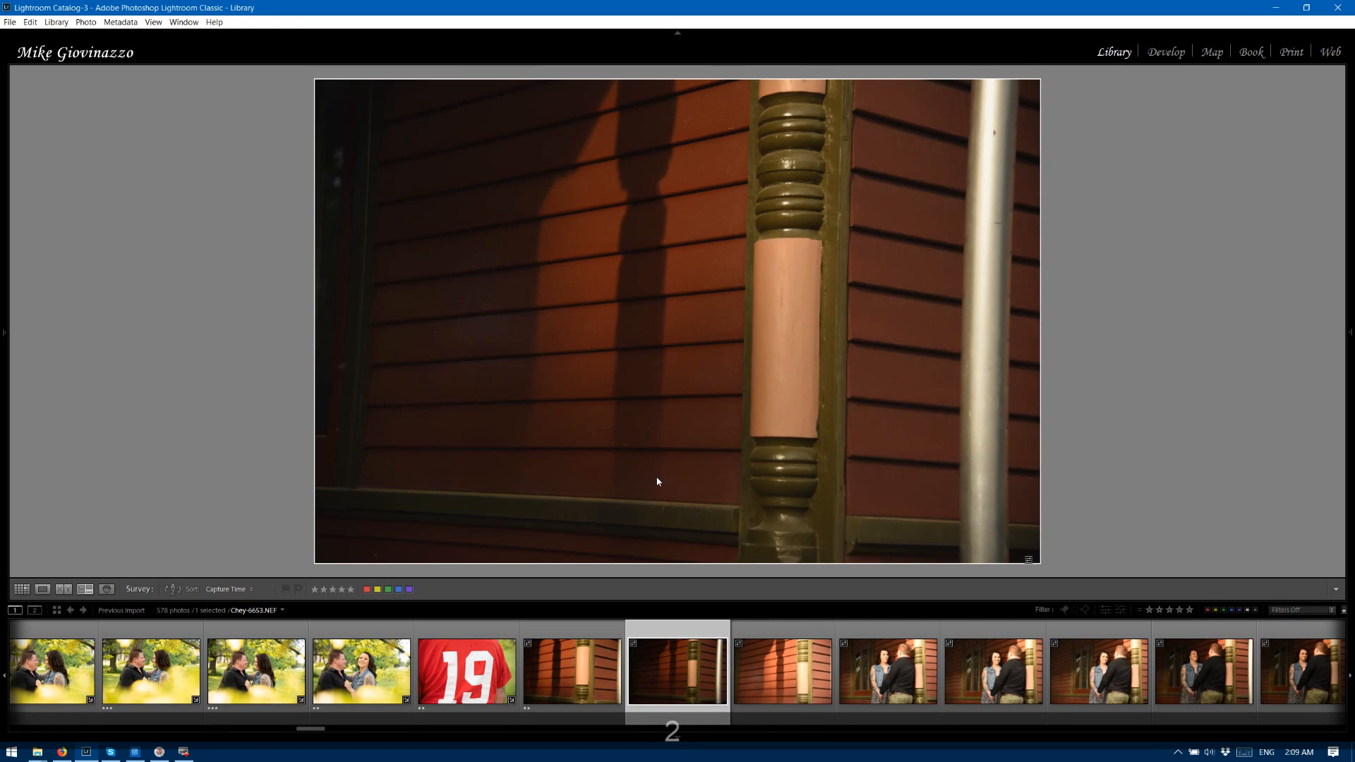
{"action": "key", "text": "2"}
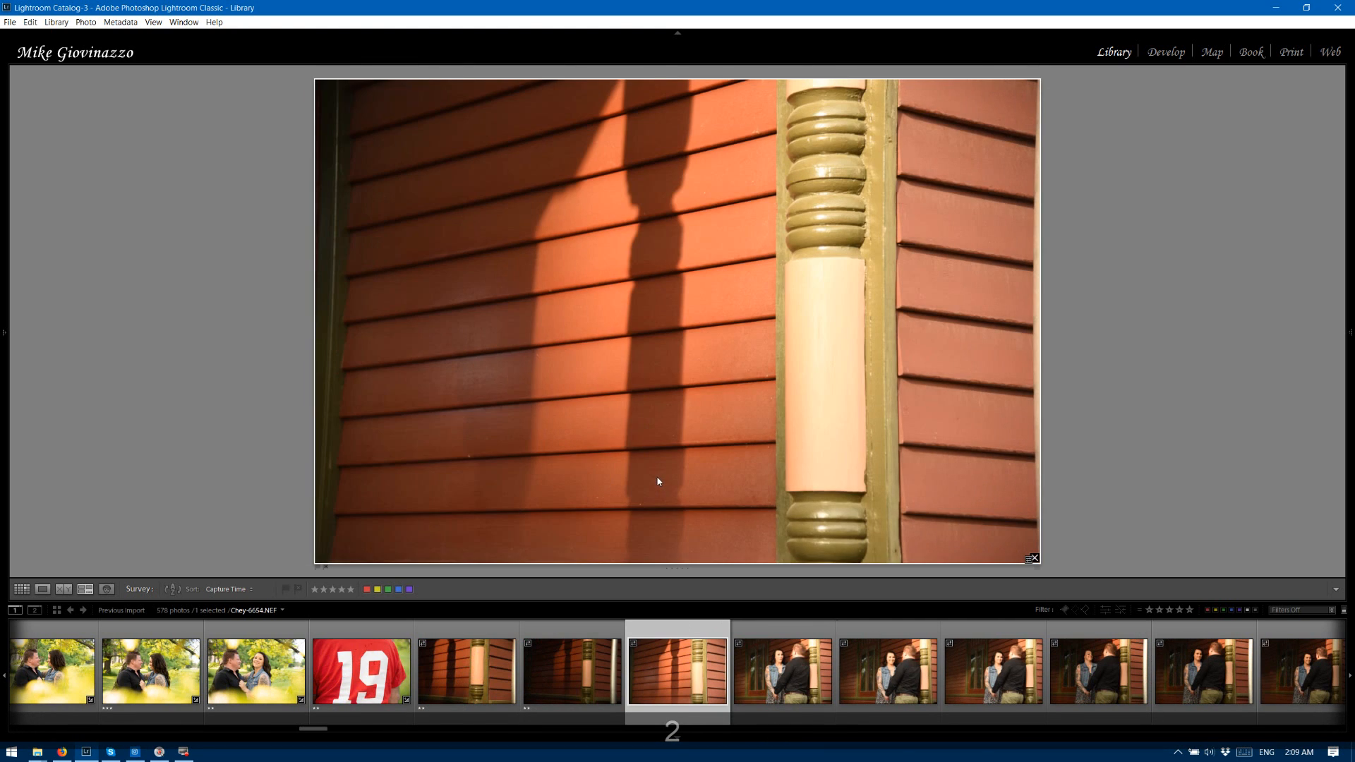
{"action": "key", "text": "2"}
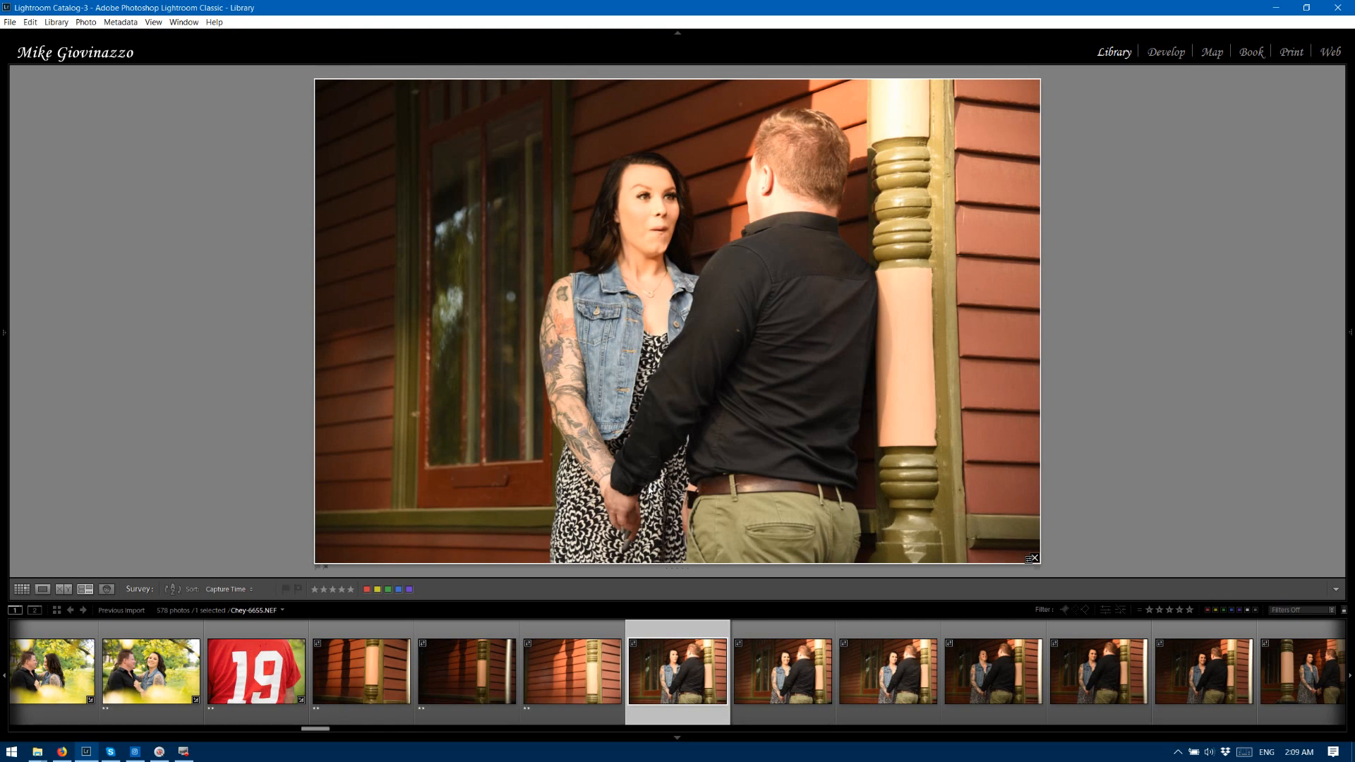
{"action": "key", "text": "2"}
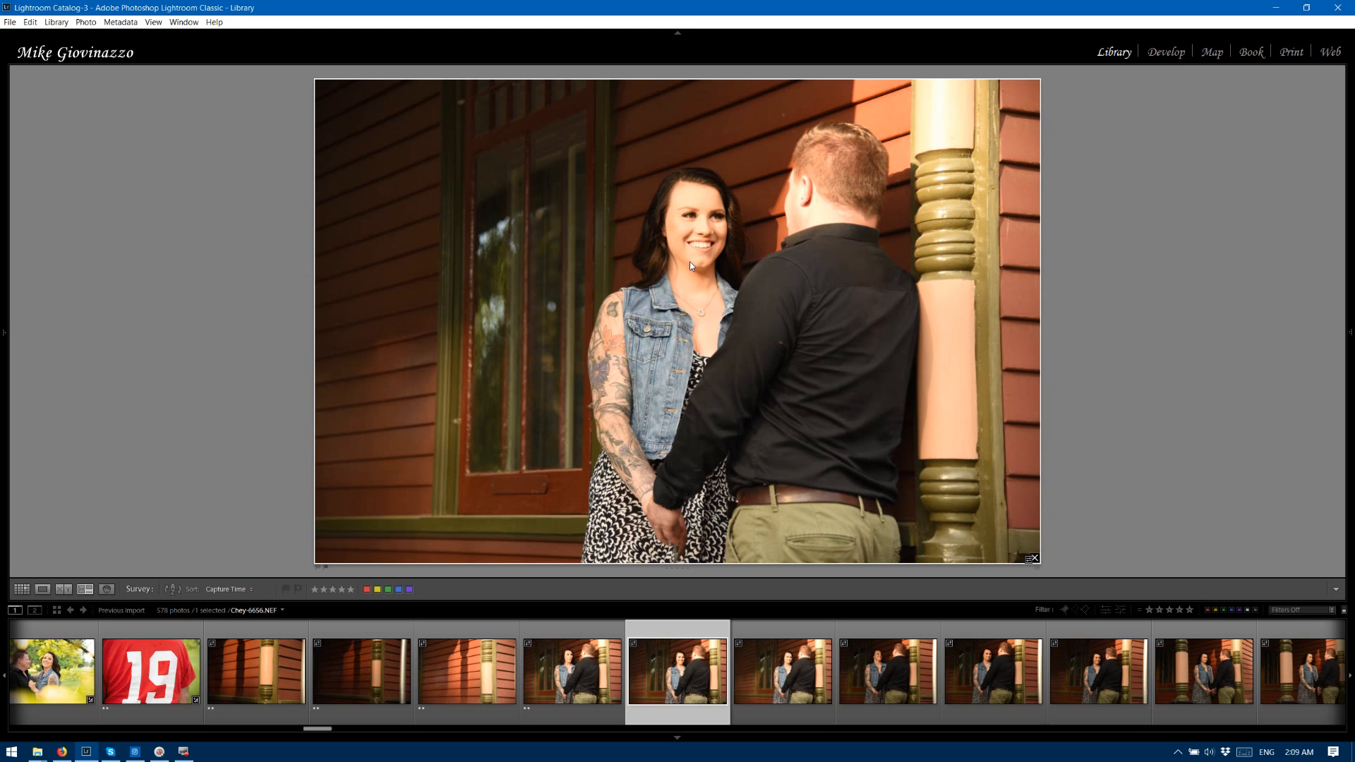
Develop photo 6656 with Exposure −1.17, Shadows +88 and Temp 6880, and rate it three stars.
{"action": "left_click", "coordinate": [1169, 50]}
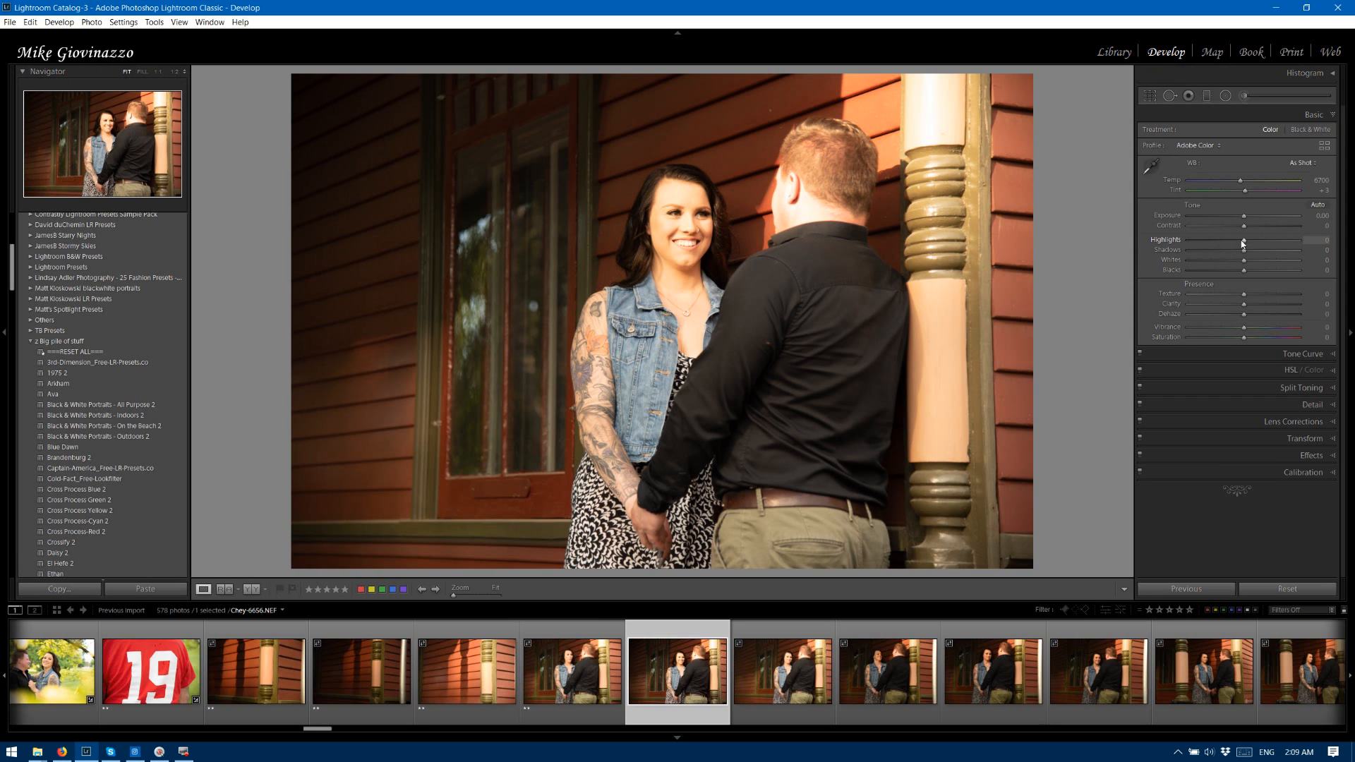
{"action": "left_click_drag", "start_coordinate": [1244, 215], "coordinate": [1291, 253]}
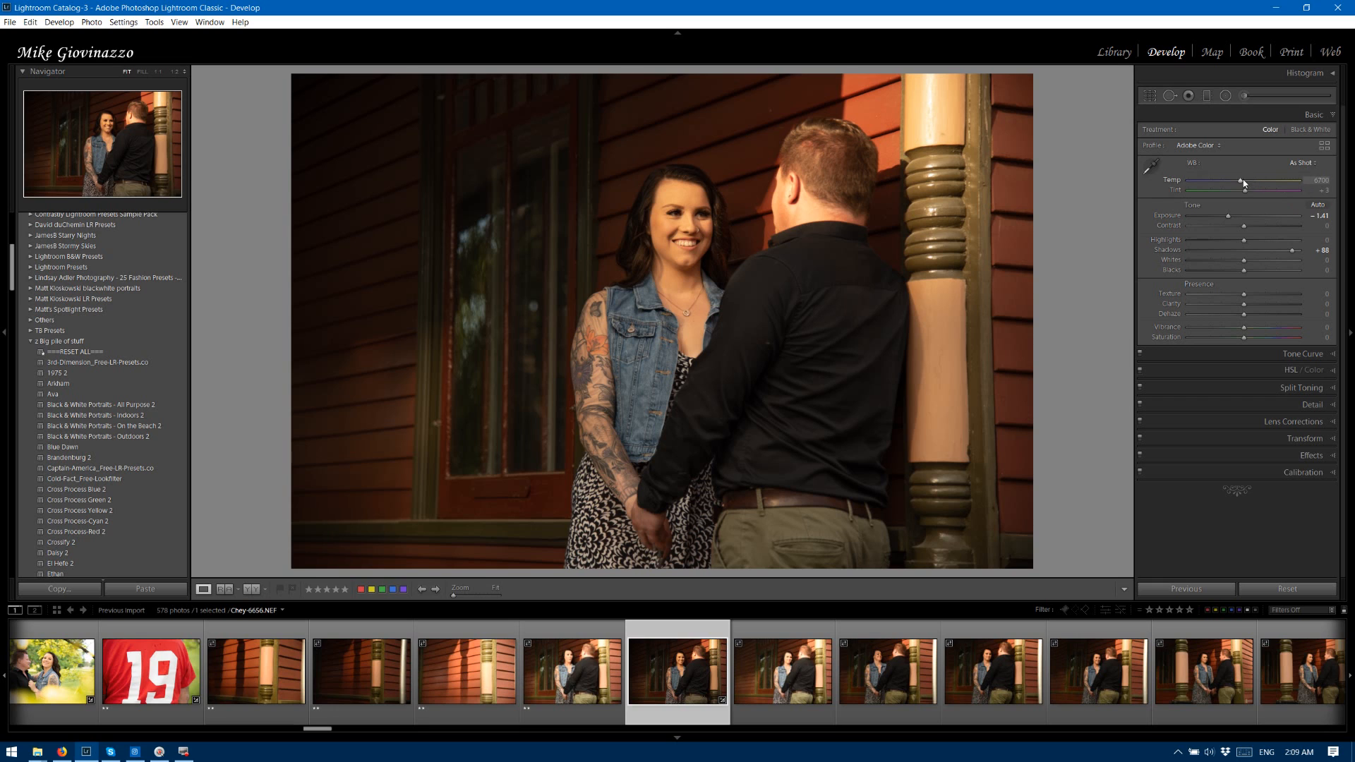
{"action": "left_click_drag", "start_coordinate": [1242, 179], "coordinate": [1252, 183]}
{"action": "left_click_drag", "start_coordinate": [1229, 216], "coordinate": [1233, 218]}
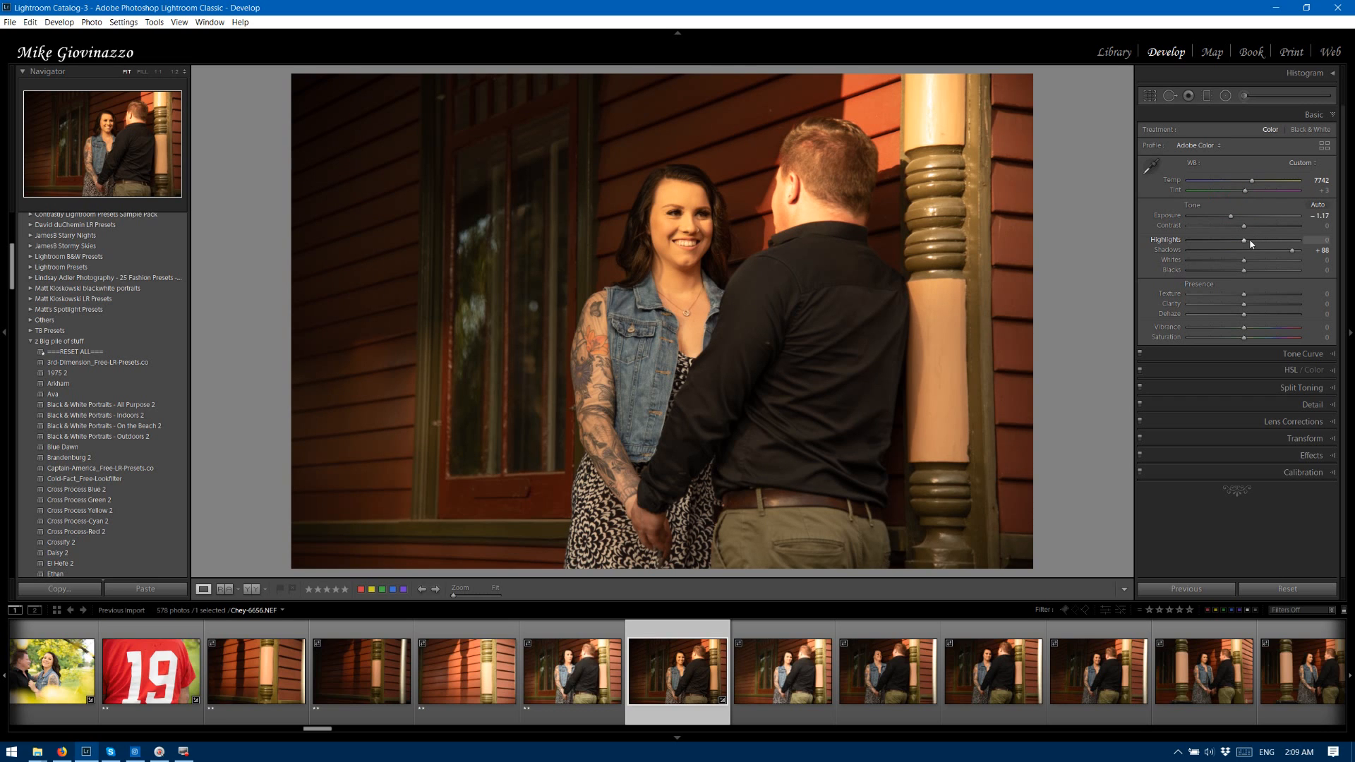
{"action": "left_click_drag", "start_coordinate": [1252, 181], "coordinate": [1246, 186]}
{"action": "key", "text": "Right"}
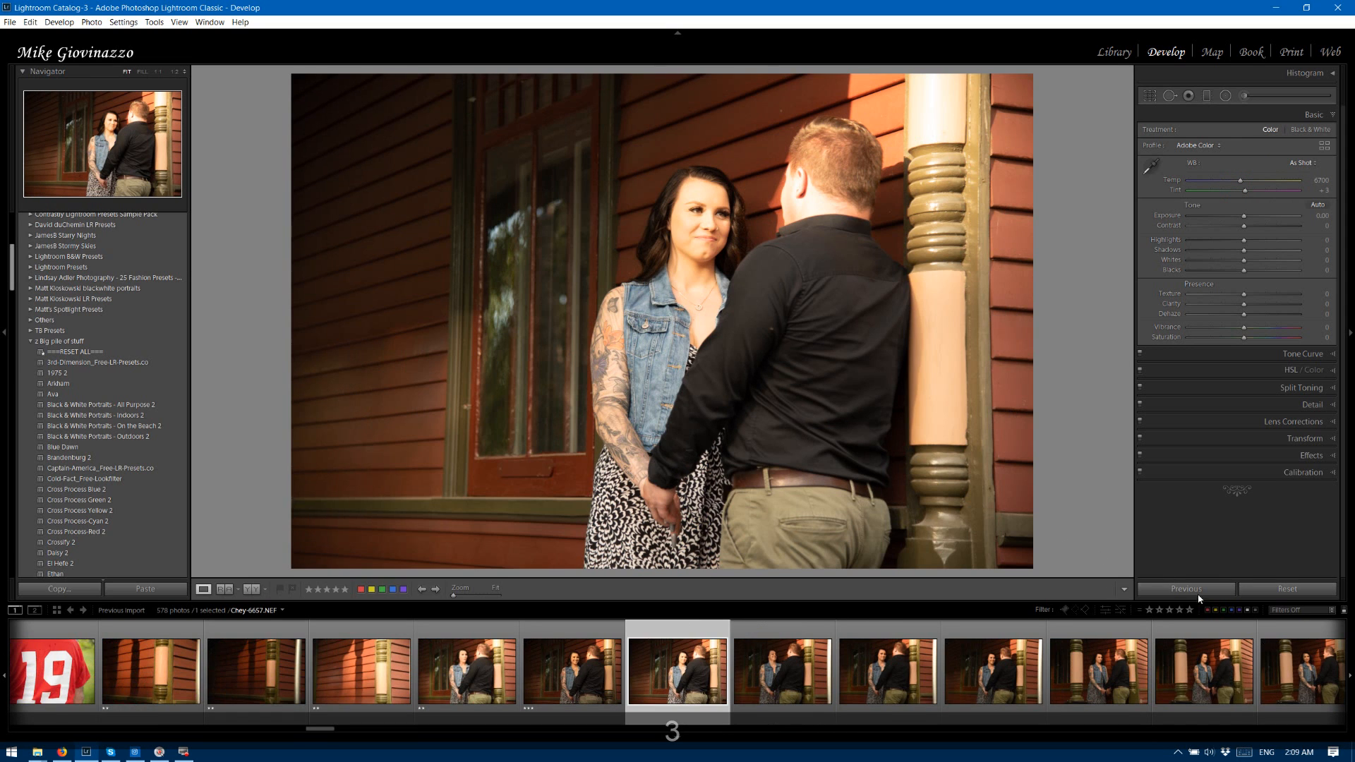
Apply the previous photo's settings to photos 6657, 6658 and 6659, setting Exposure to −0.22 on 6658 and rating the first two three stars.
{"action": "left_click", "coordinate": [1199, 589]}
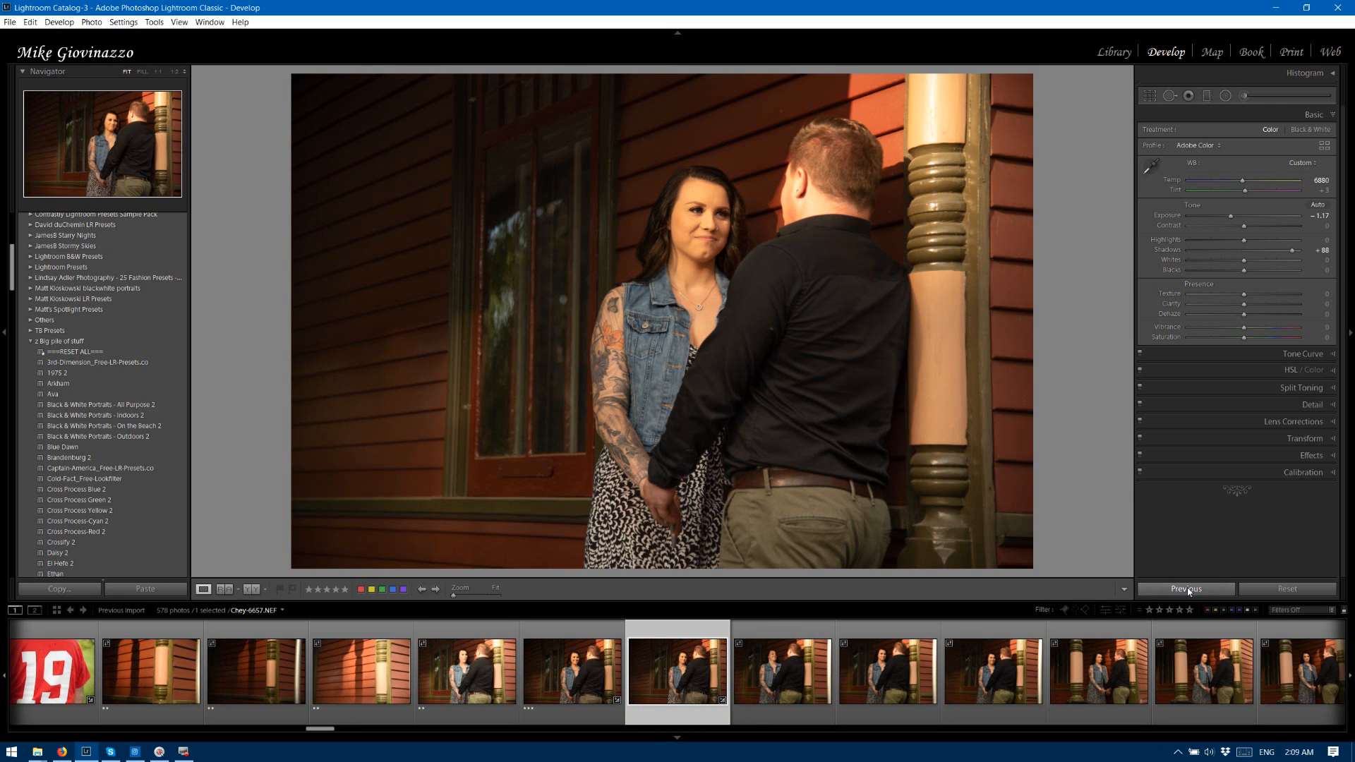
{"action": "key", "text": "Right"}
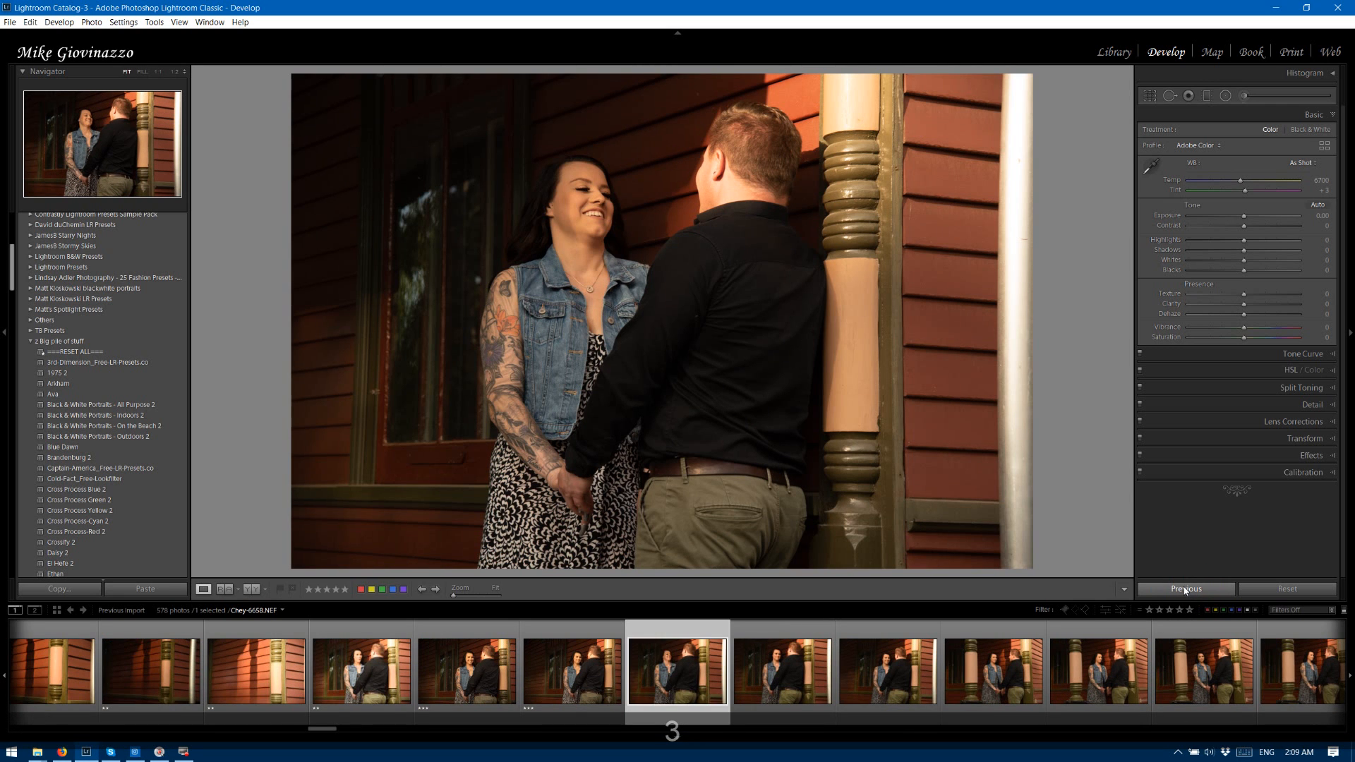
{"action": "left_click", "coordinate": [1186, 590]}
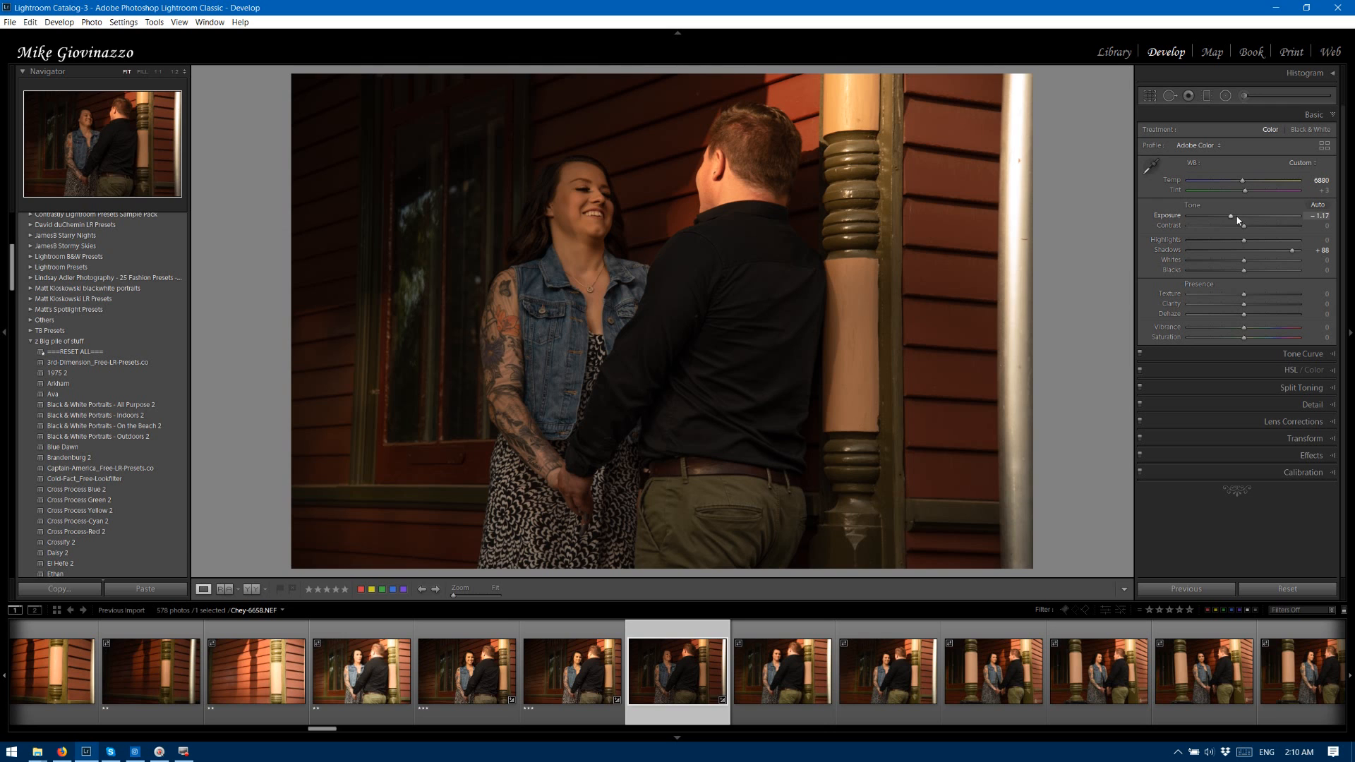
{"action": "left_click_drag", "start_coordinate": [1231, 216], "coordinate": [1246, 217]}
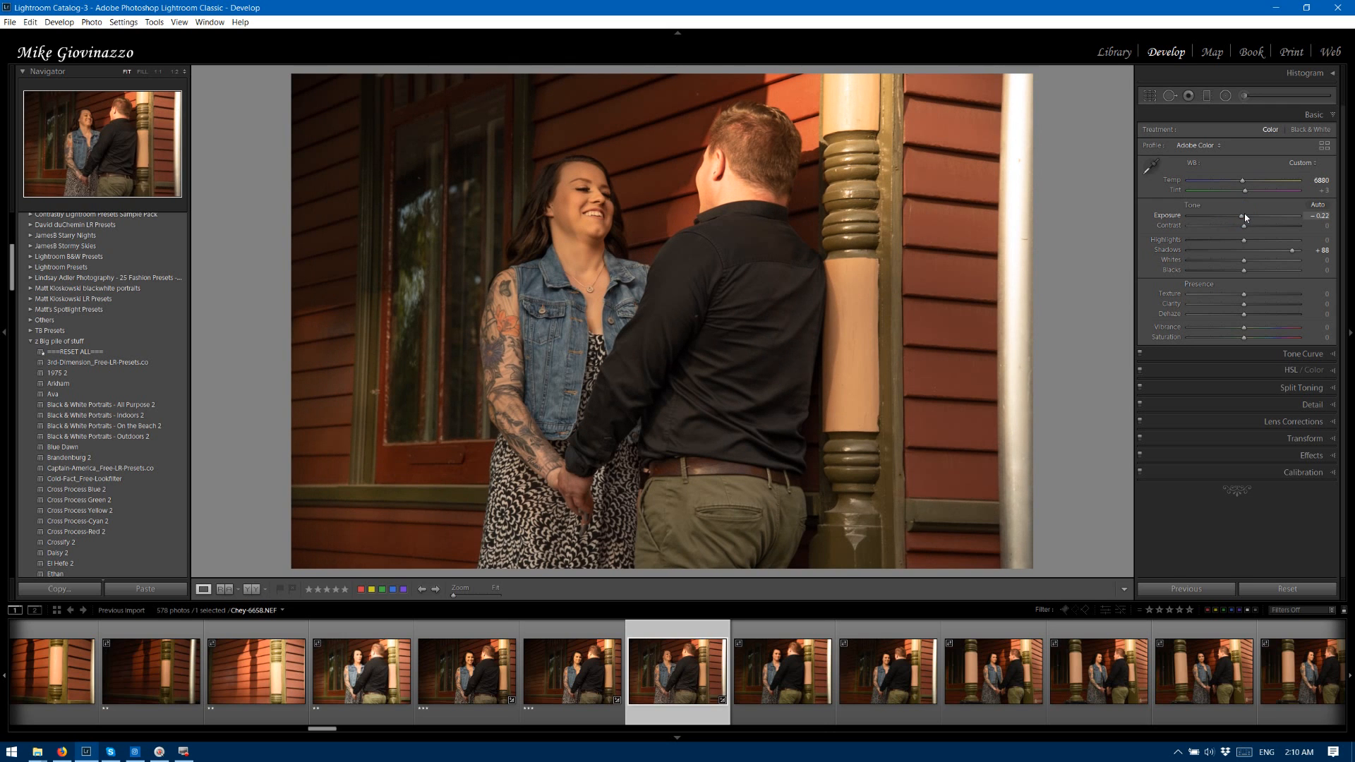
{"action": "key", "text": "3"}
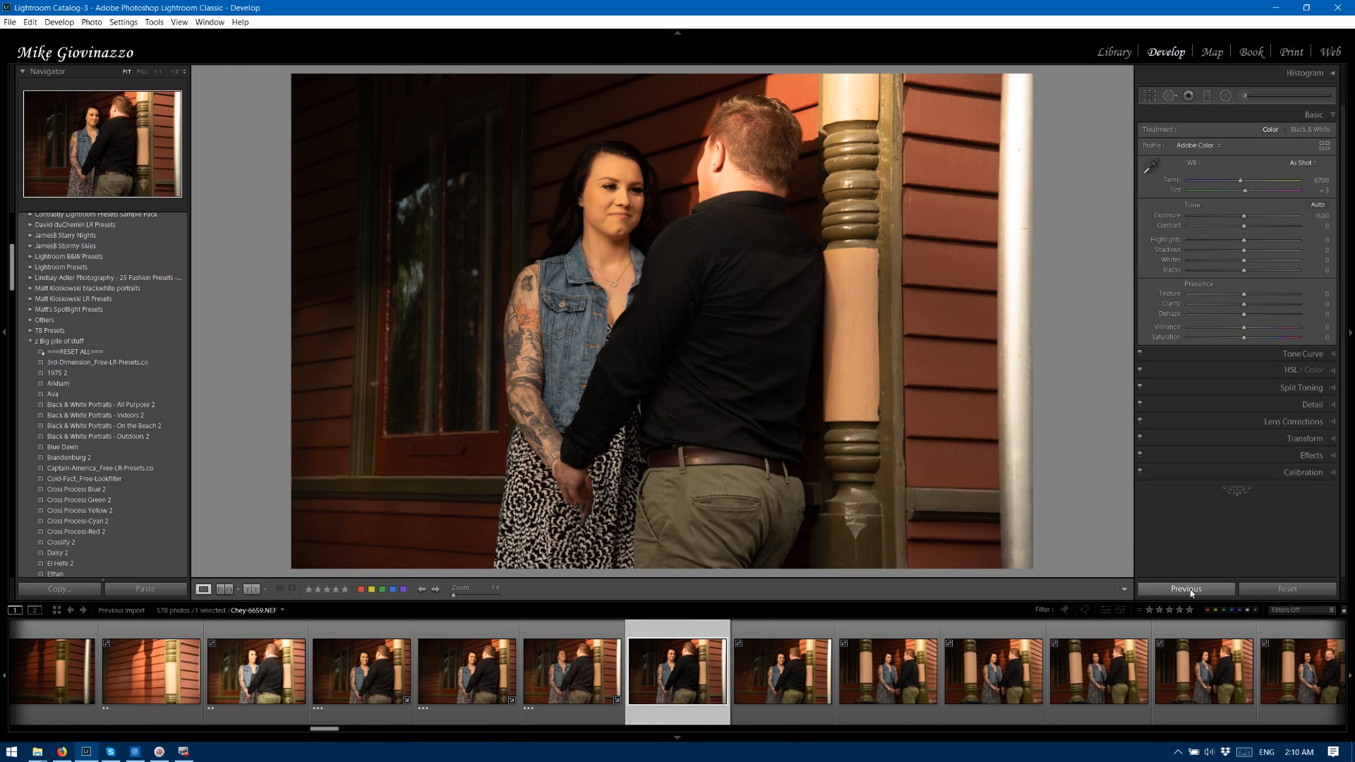
{"action": "left_click", "coordinate": [1191, 591]}
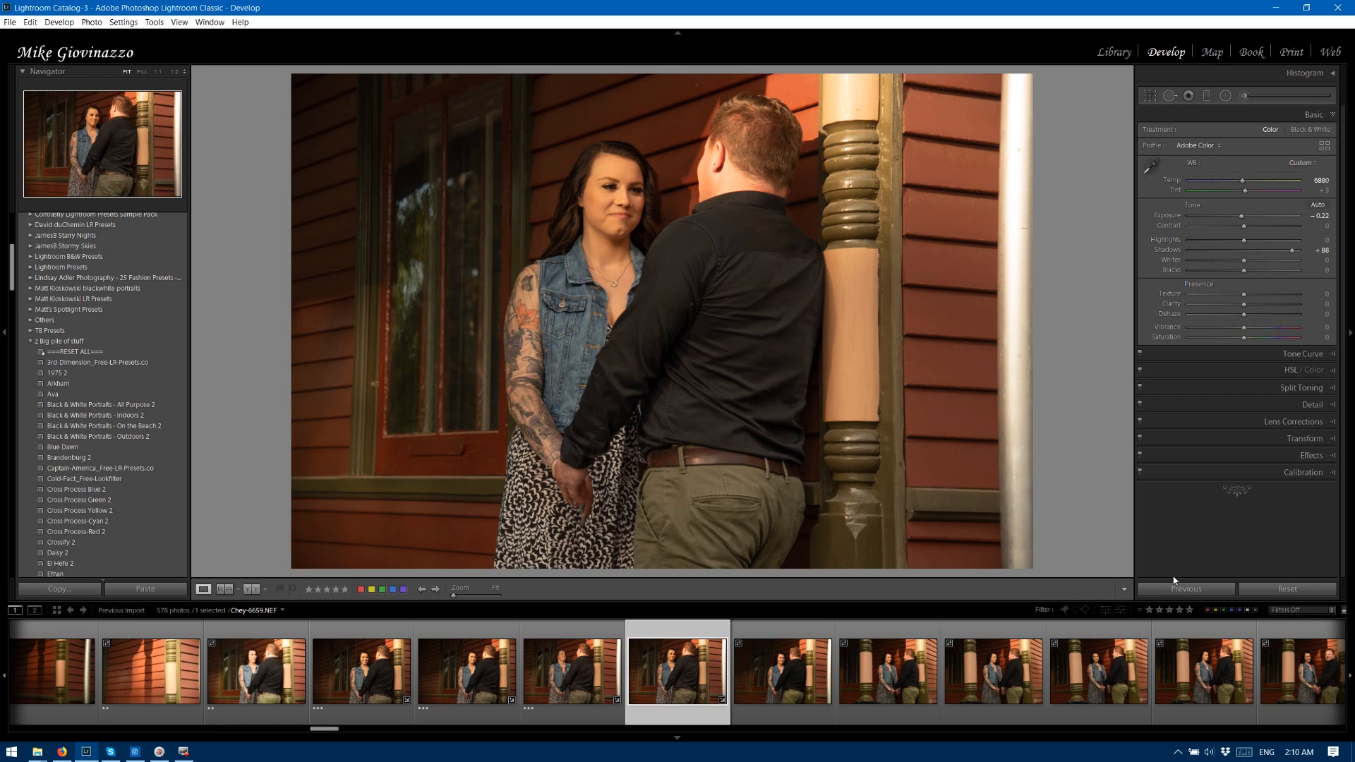
Copy all of photo 6659's develop settings except Crop and Spot Removal, and rate the photo three stars.
{"action": "key", "text": "ctrl+shift+c"}
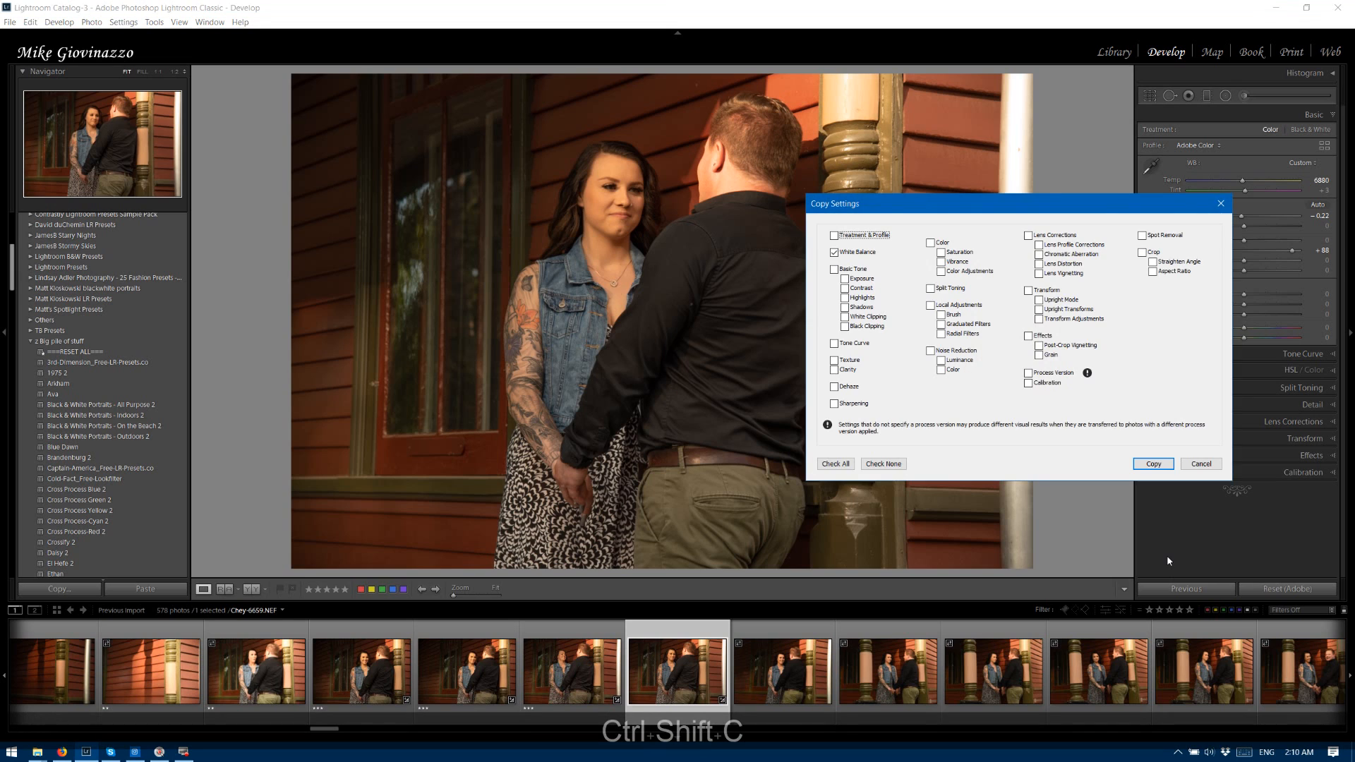
{"action": "left_click", "coordinate": [838, 463]}
{"action": "left_click", "coordinate": [1141, 252]}
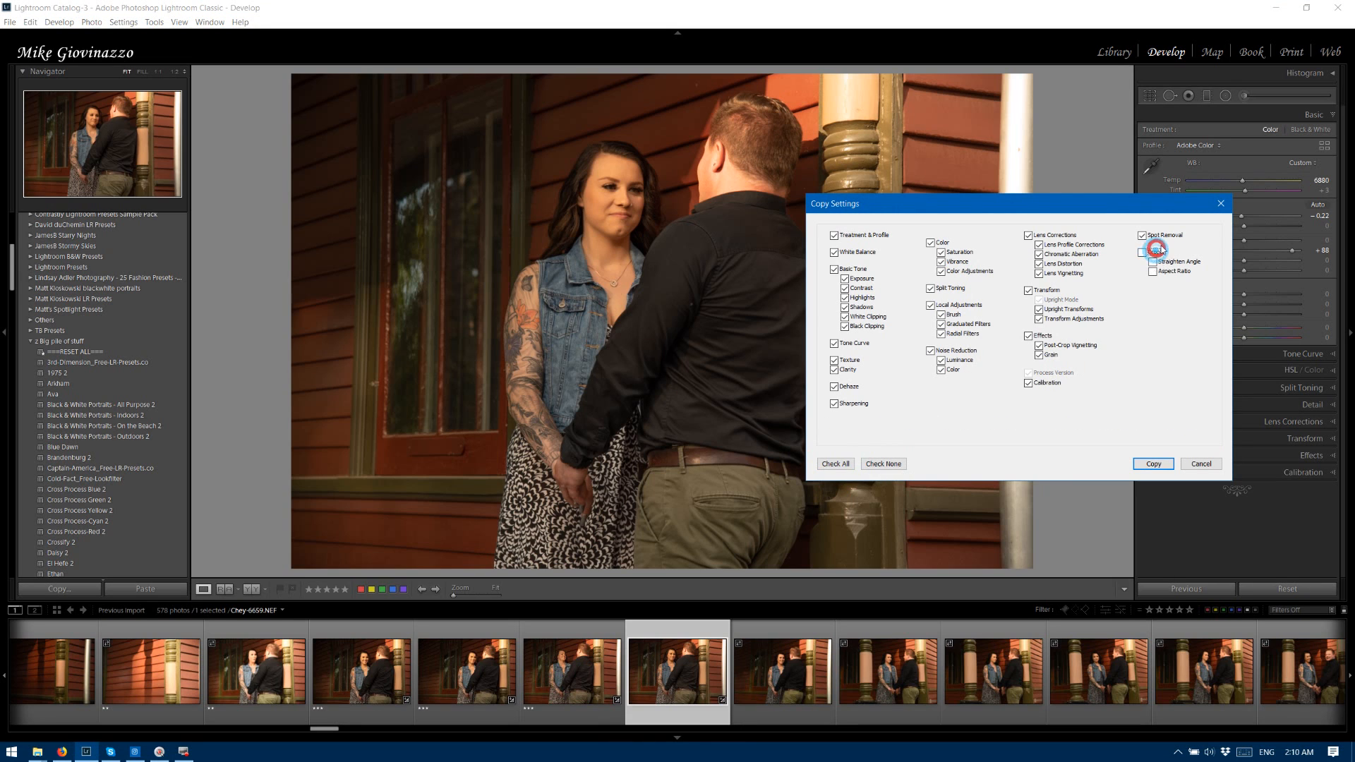
{"action": "left_click", "coordinate": [1142, 235]}
{"action": "left_click", "coordinate": [1153, 464]}
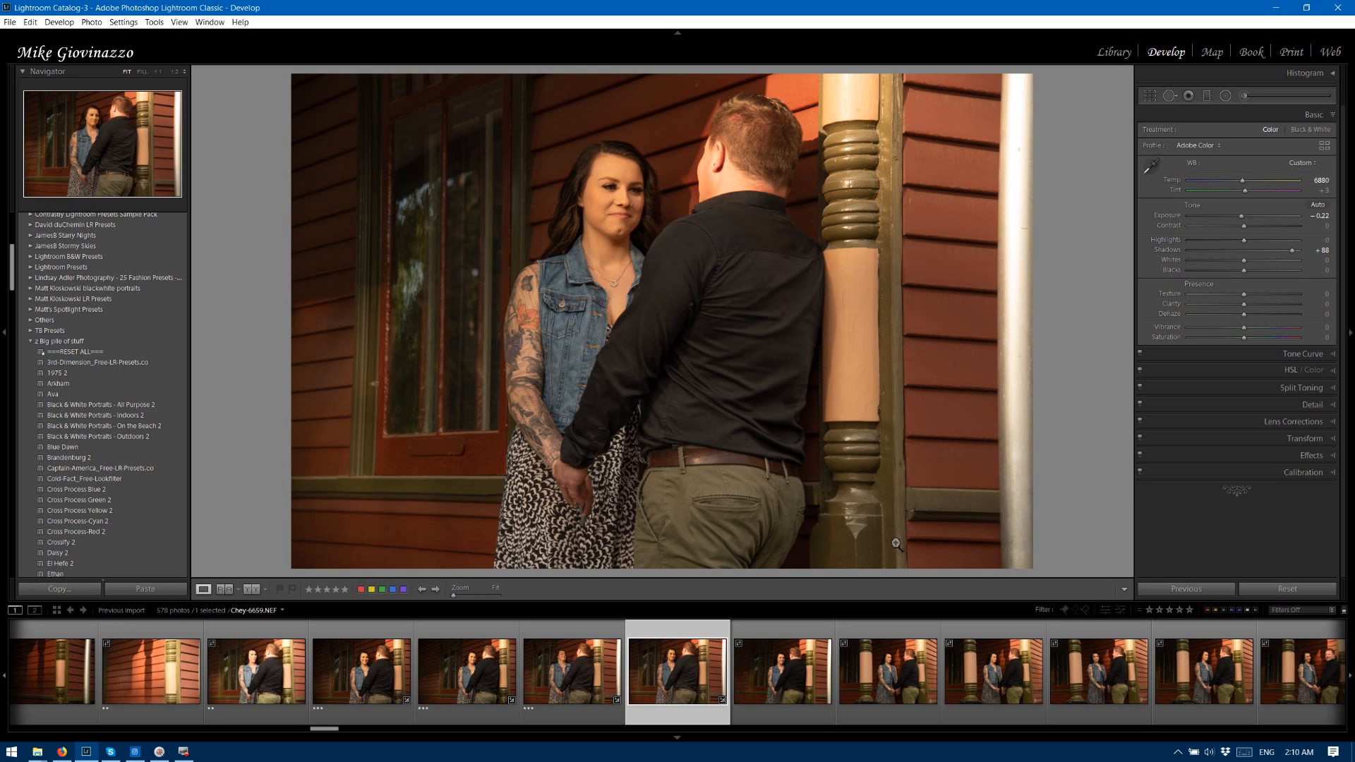
{"action": "key", "text": "Right"}
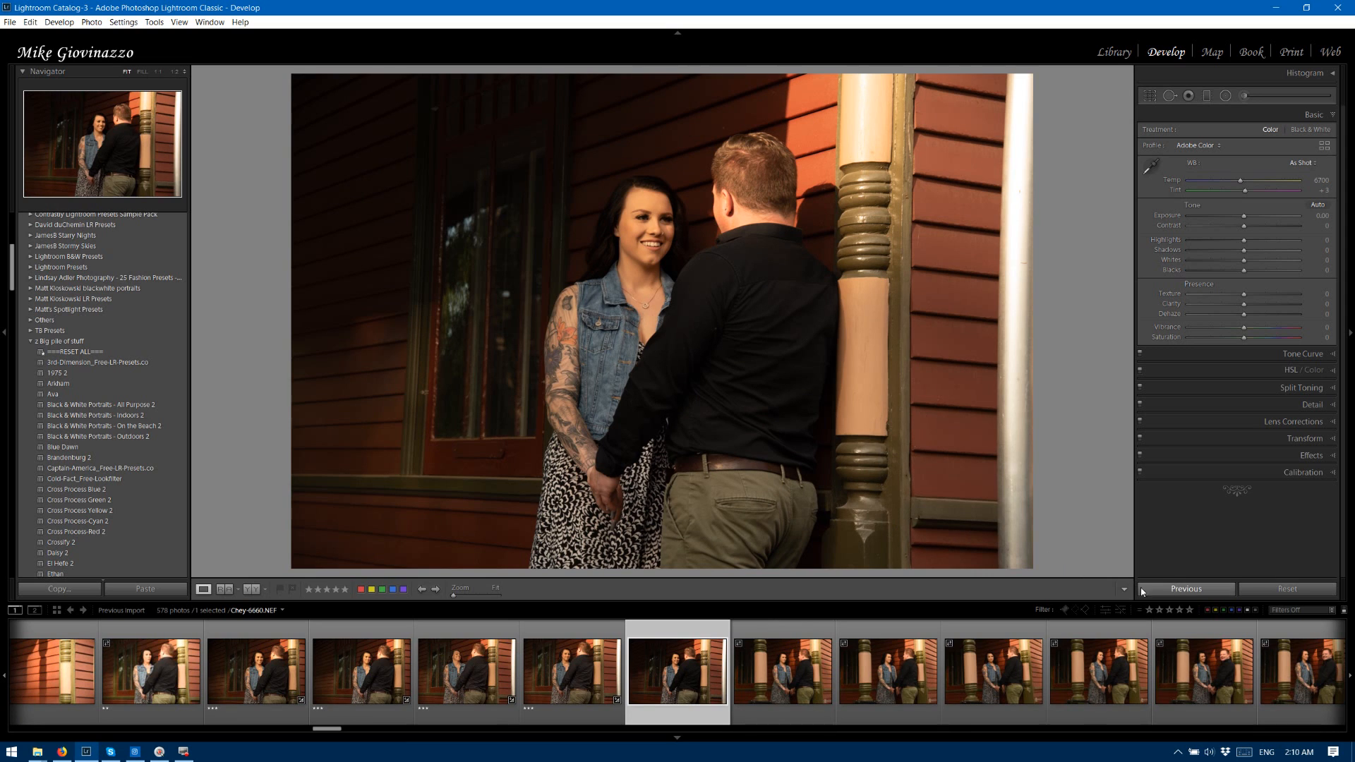
Apply the previous photo's settings to photos 6660 through 6663, rating 6660, 6661 and 6662 three stars.
{"action": "left_click", "coordinate": [1192, 590]}
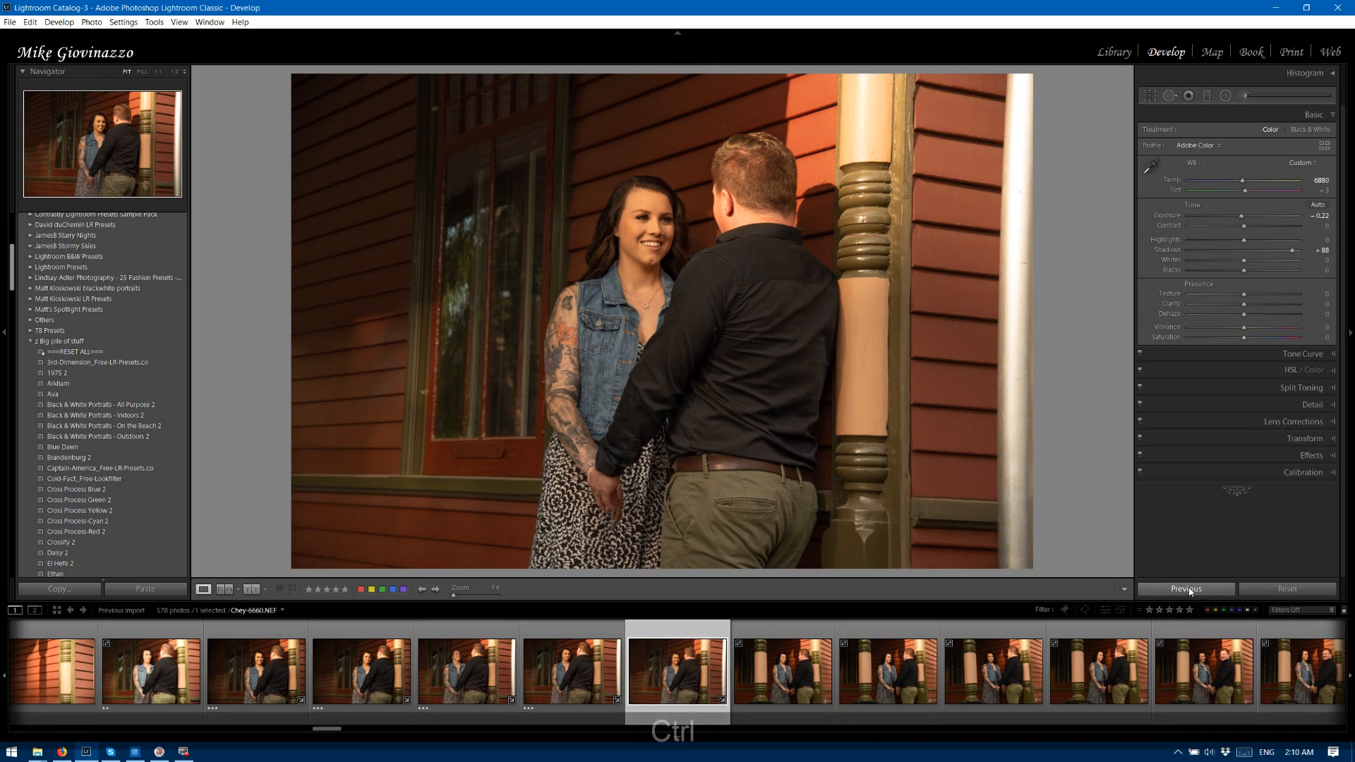
{"action": "key", "text": "ctrl+z"}
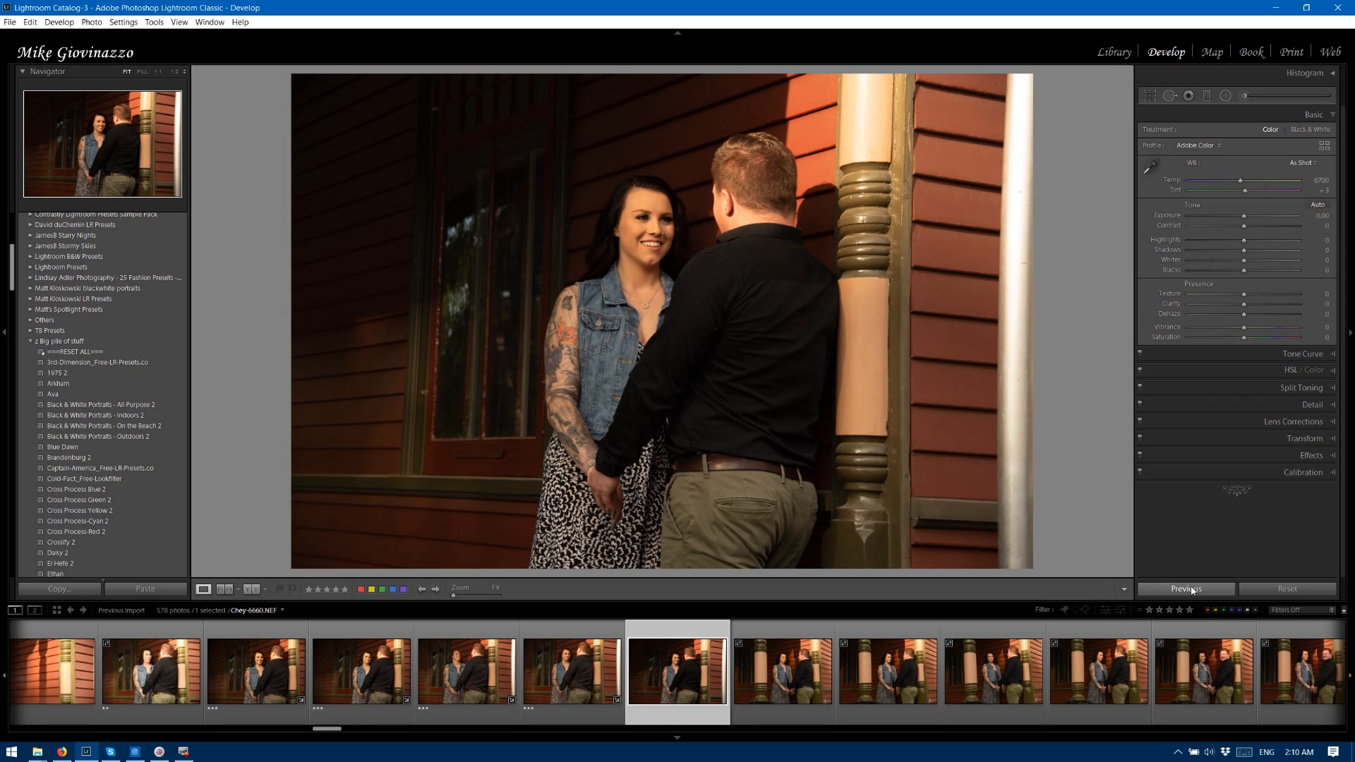
{"action": "left_click", "coordinate": [1192, 587]}
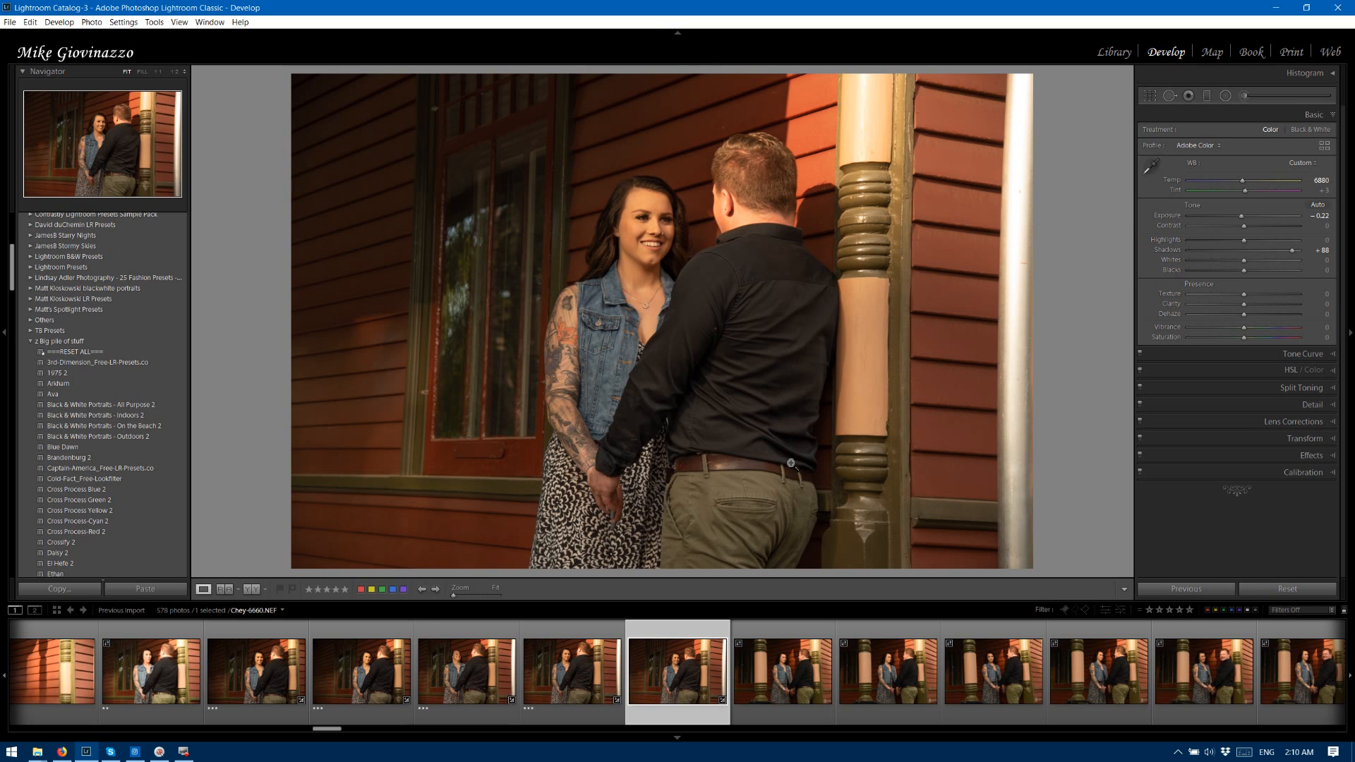
{"action": "key", "text": "Right"}
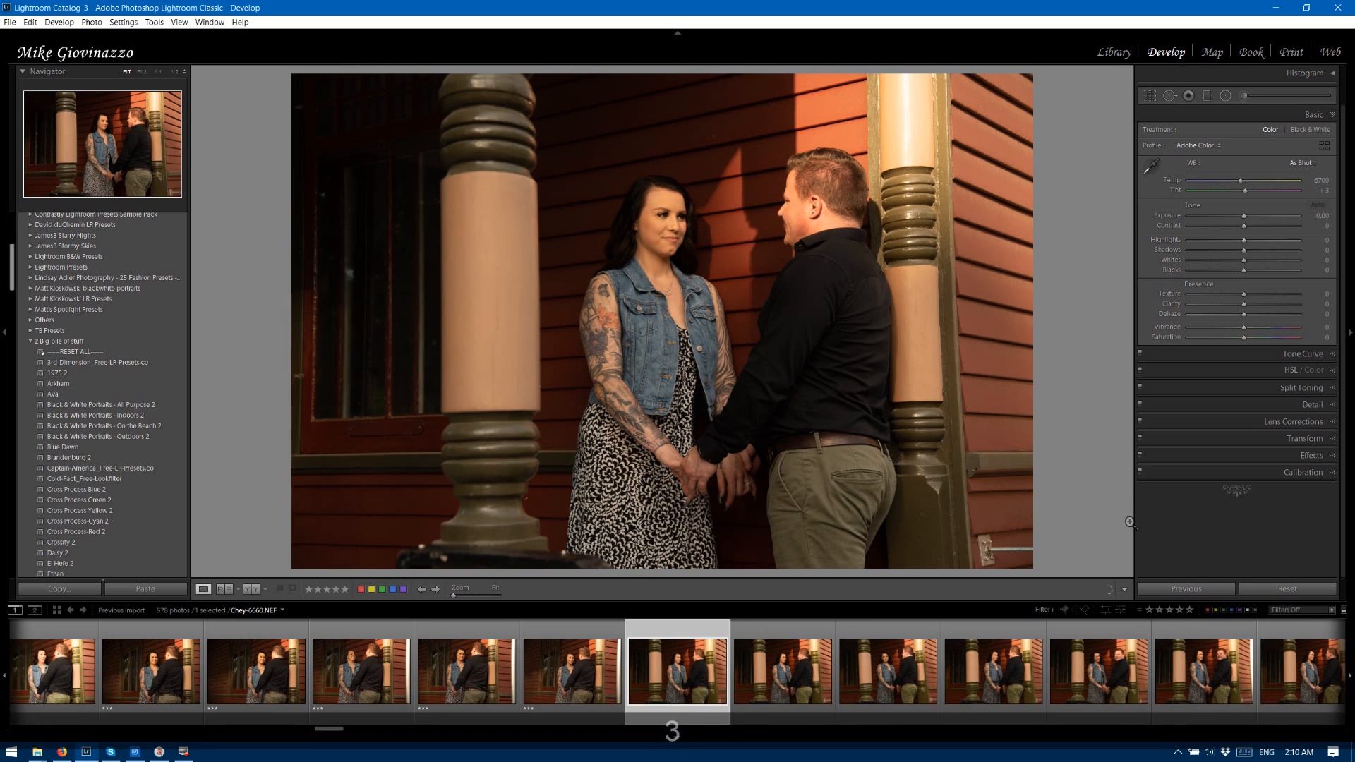
{"action": "left_click", "coordinate": [1186, 590]}
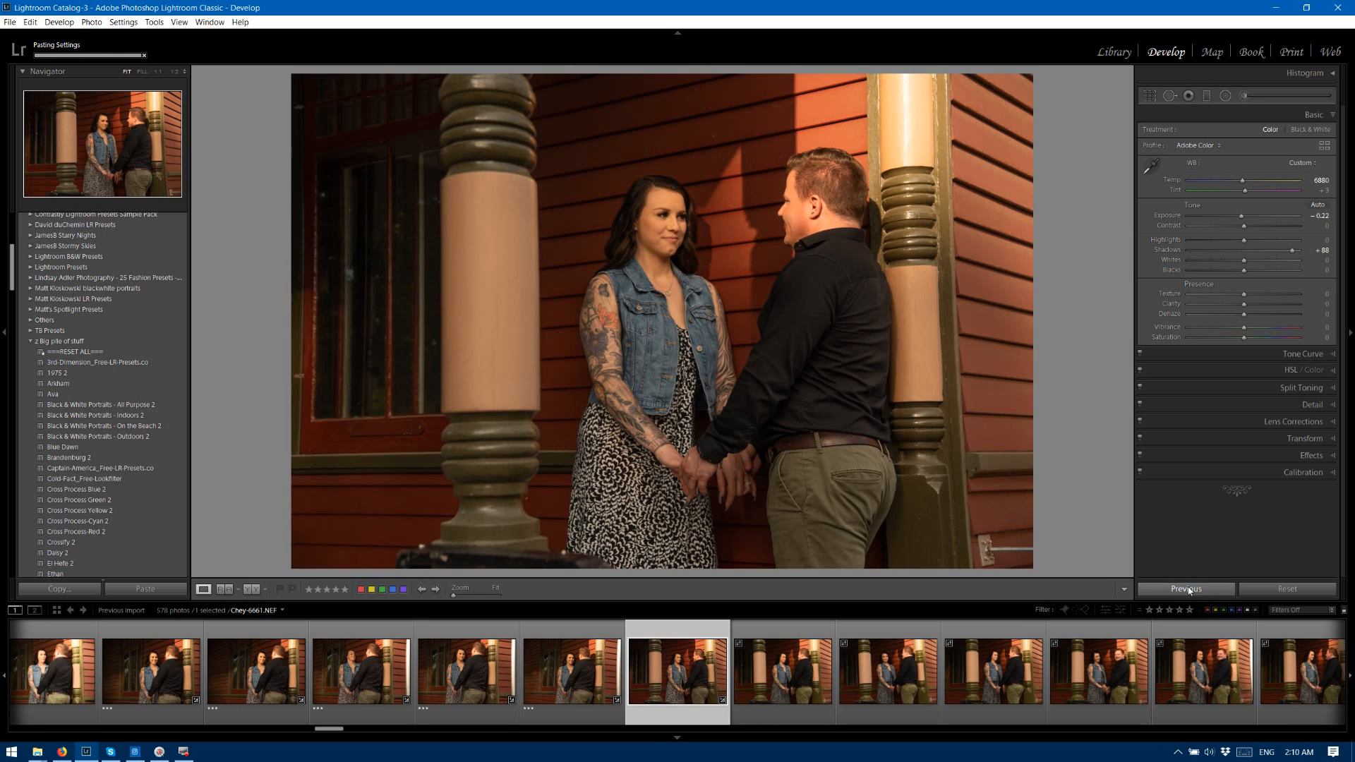
{"action": "key", "text": "Right"}
{"action": "key", "text": "Right"}
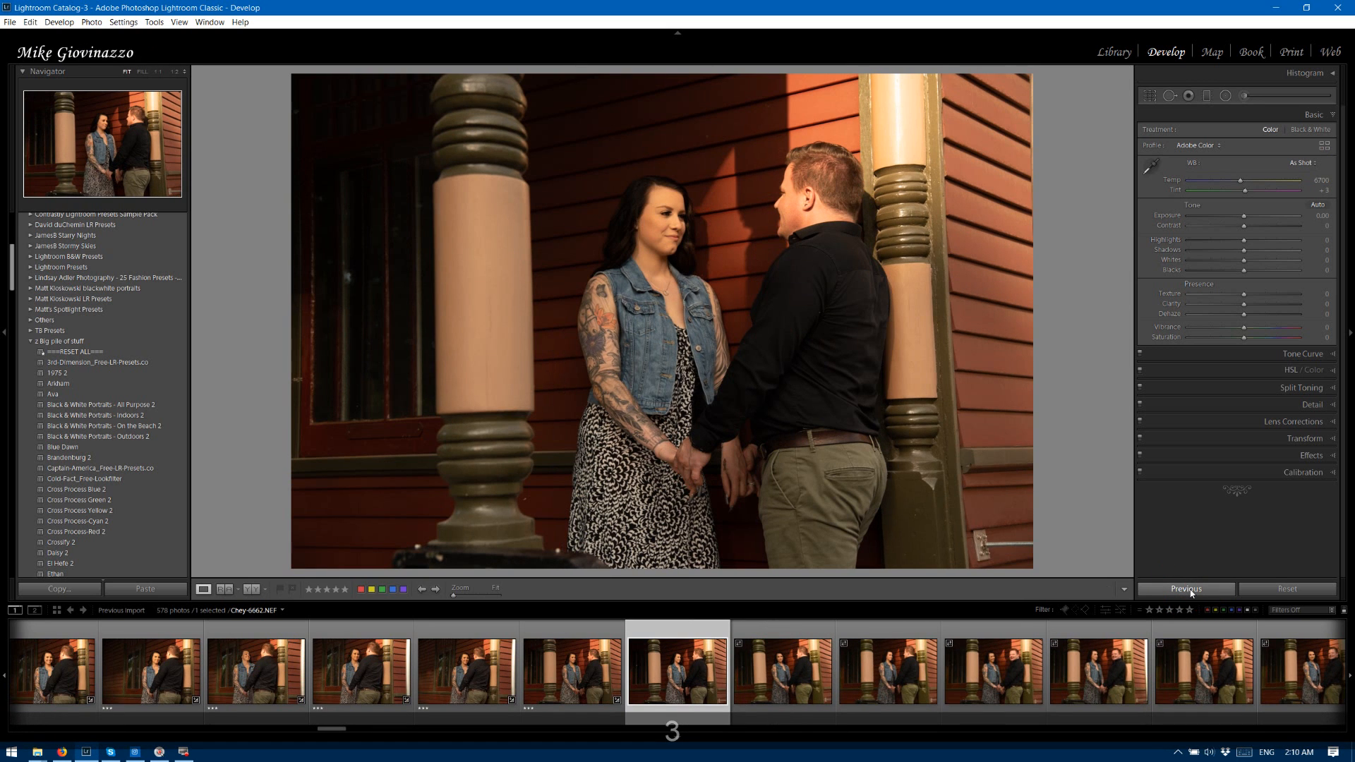
{"action": "left_click", "coordinate": [1187, 589]}
{"action": "key", "text": "0"}
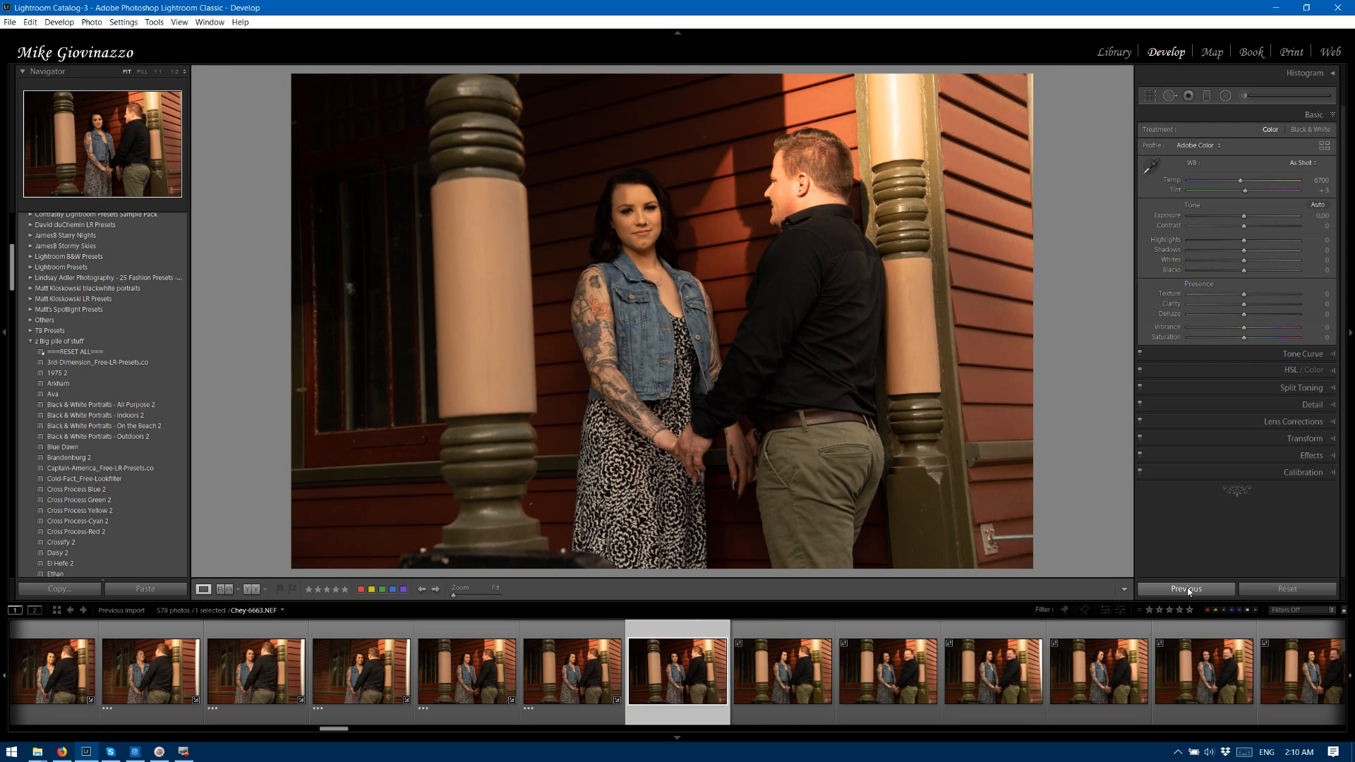
{"action": "left_click", "coordinate": [1190, 590]}
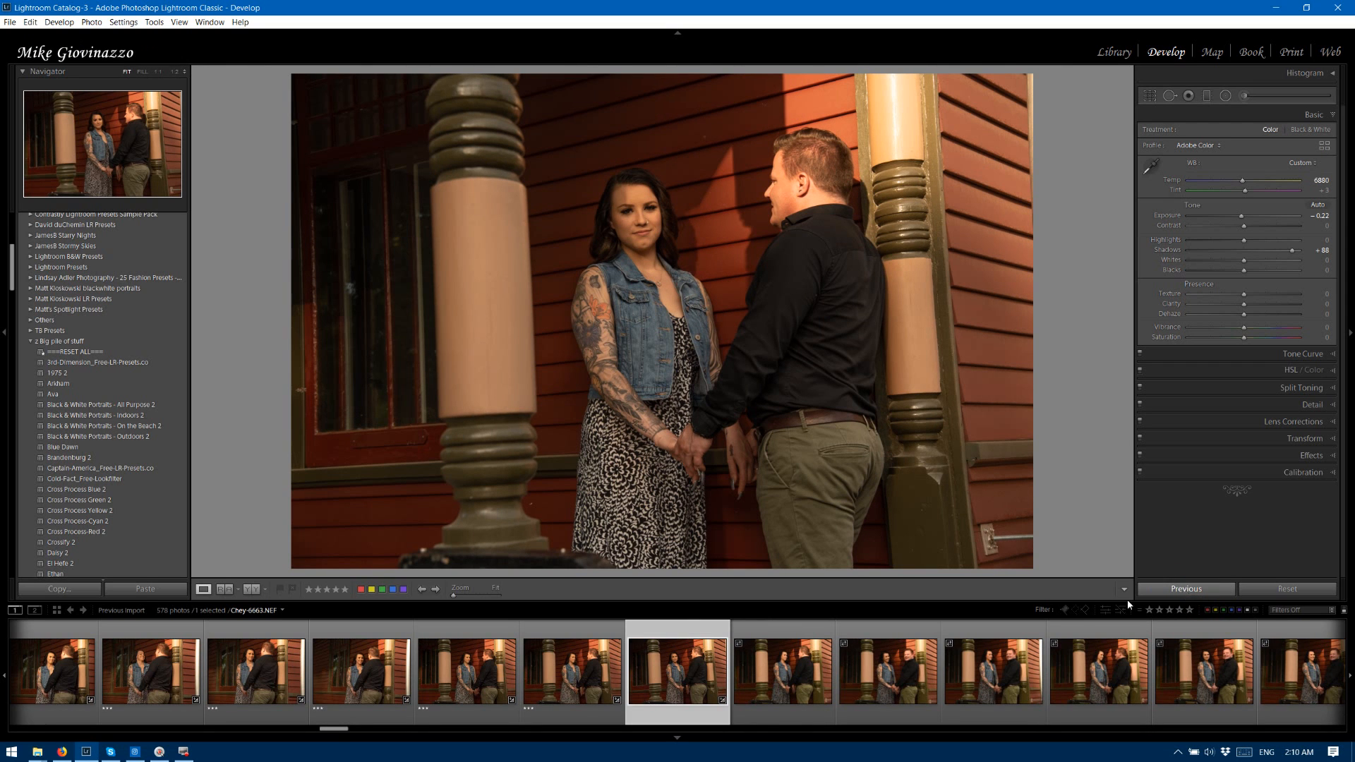
Extend the selection from photo 6663 through the last vertical porch photo, and synchronize all settings except Crop and Spot Removal.
{"action": "left_click_drag", "start_coordinate": [334, 729], "coordinate": [353, 727]}
{"action": "left_click", "coordinate": [473, 691]}
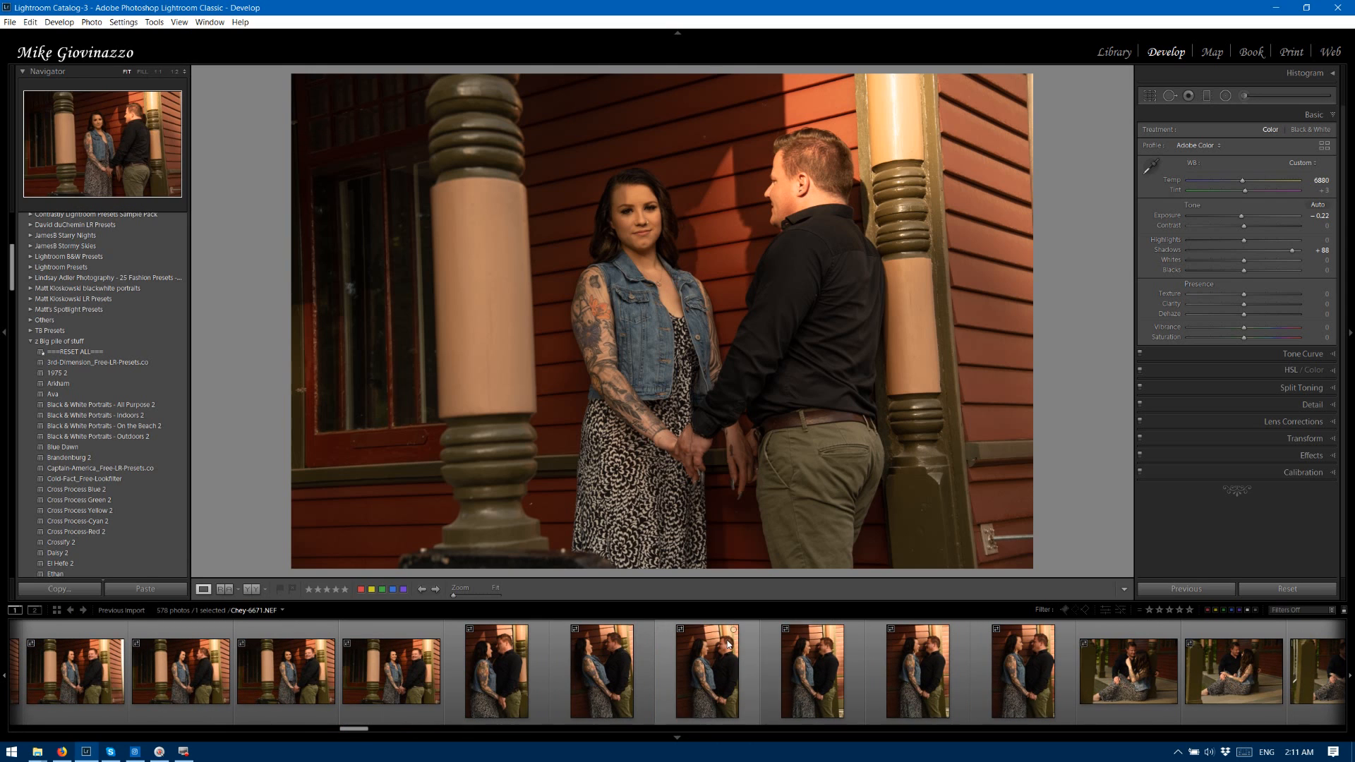
{"action": "left_click", "coordinate": [1062, 649], "text": "shift"}
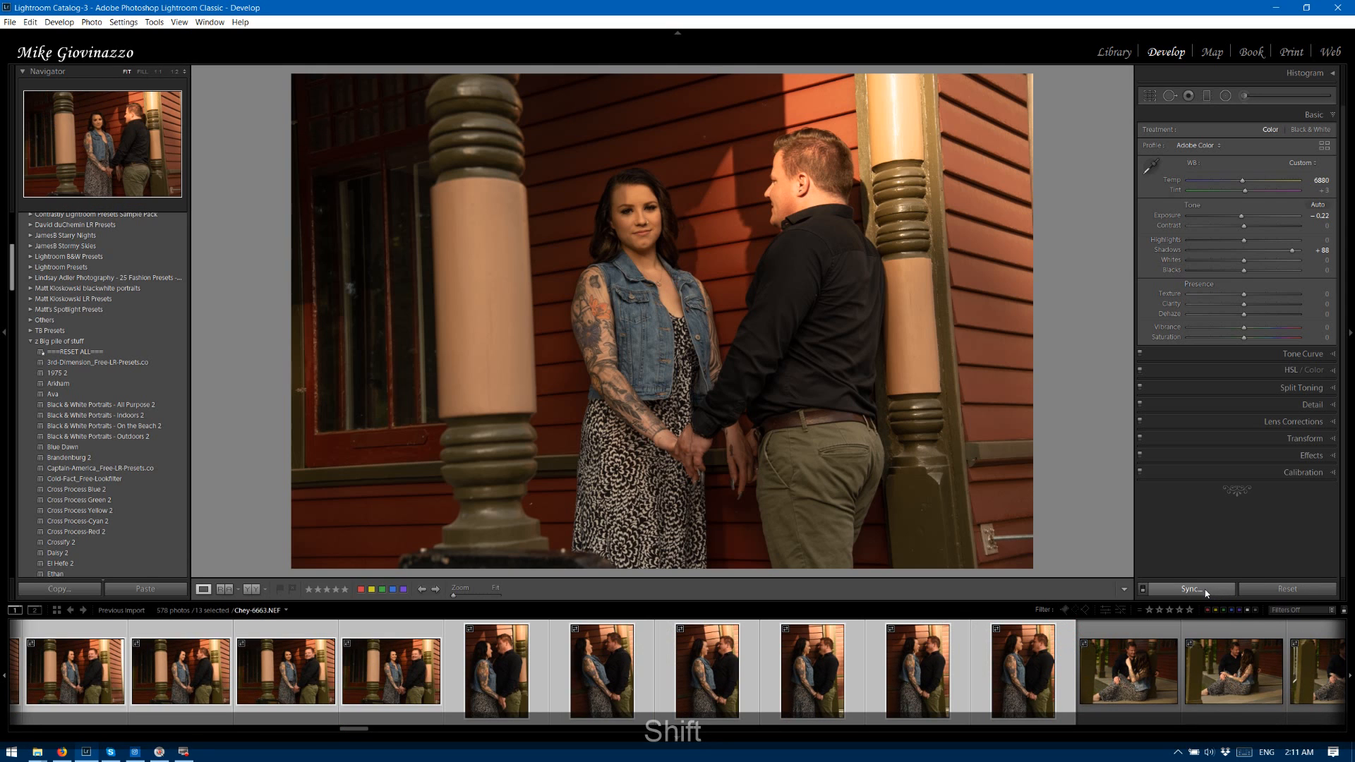
{"action": "left_click", "coordinate": [1198, 590]}
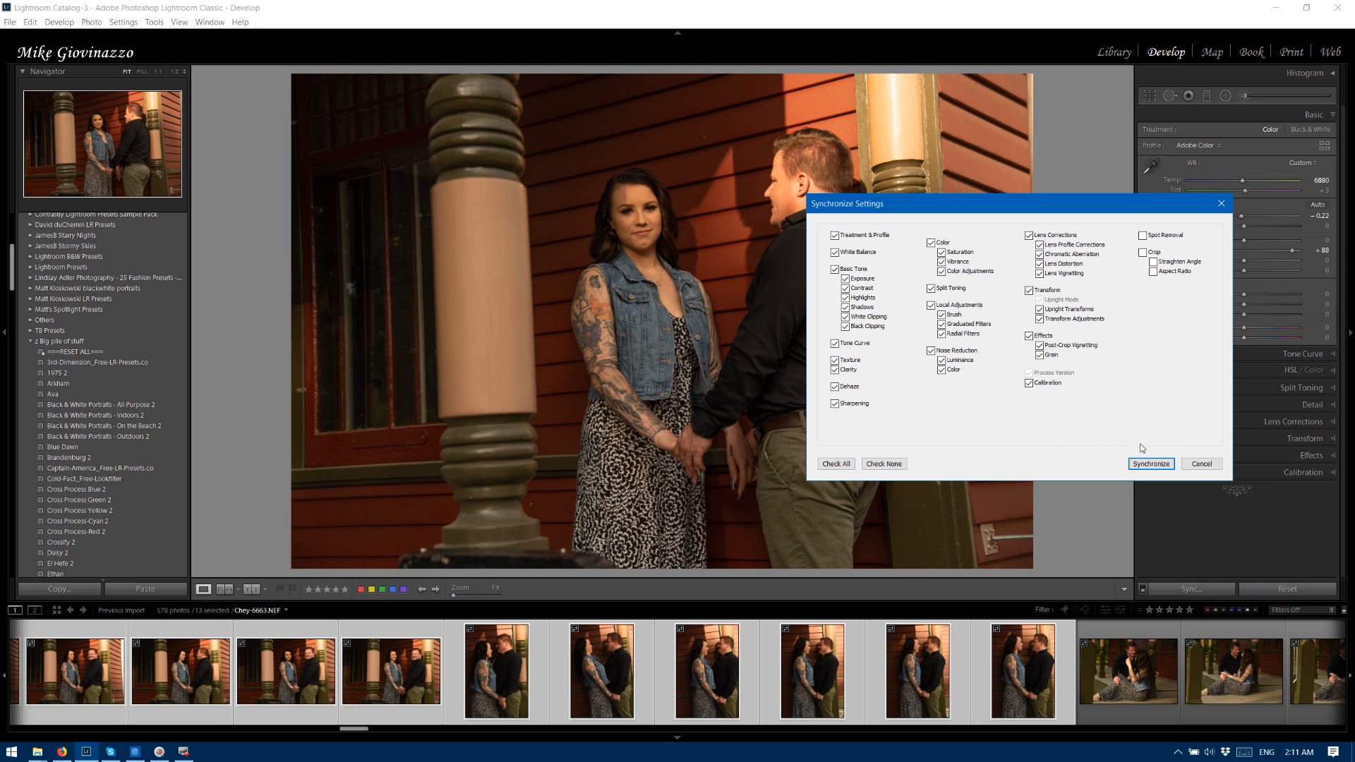
{"action": "left_click", "coordinate": [1151, 463]}
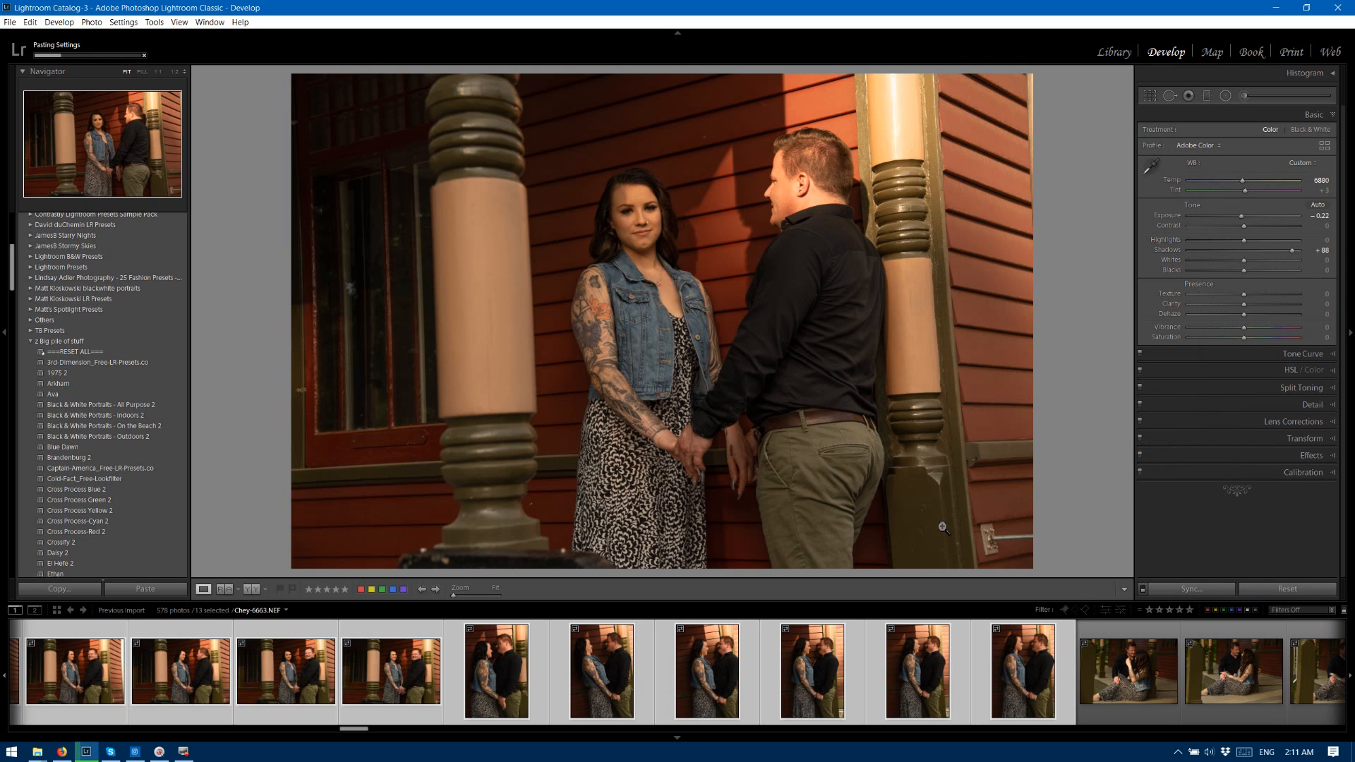
{"action": "left_click_drag", "start_coordinate": [354, 729], "coordinate": [337, 729]}
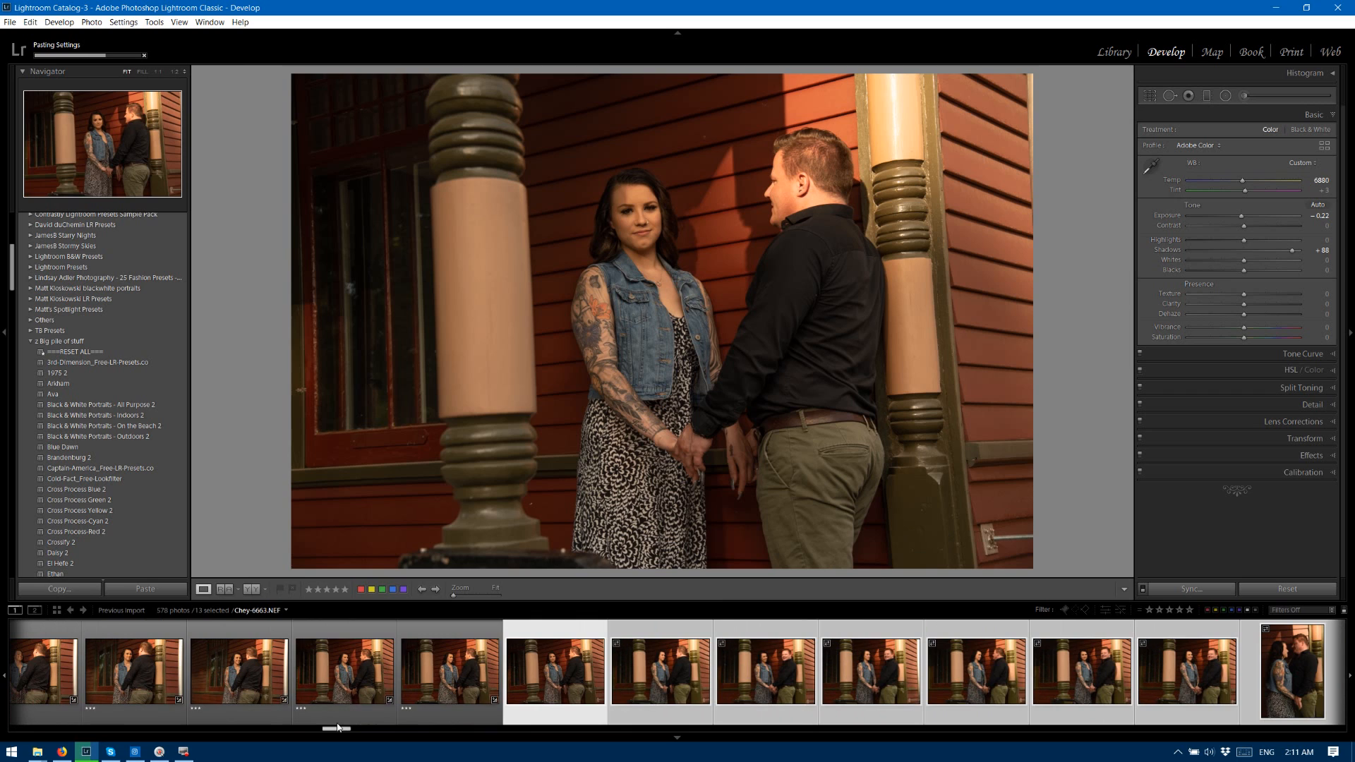
Deselect the synchronized group, then rate photos 6664, 6665, 6667 and 6668 three stars, and photos 6663, 6666 and 6669 two stars.
{"action": "left_click", "coordinate": [552, 633]}
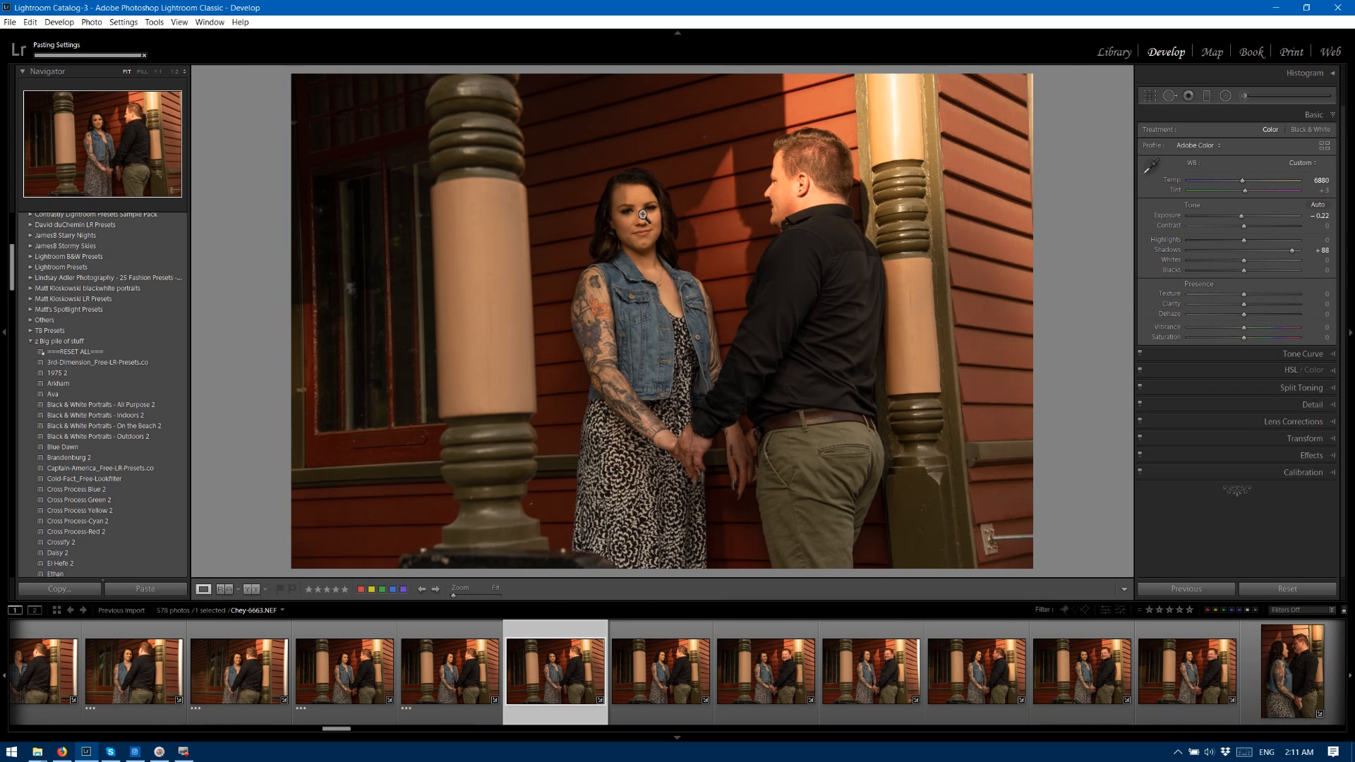
{"action": "key", "text": "Right"}
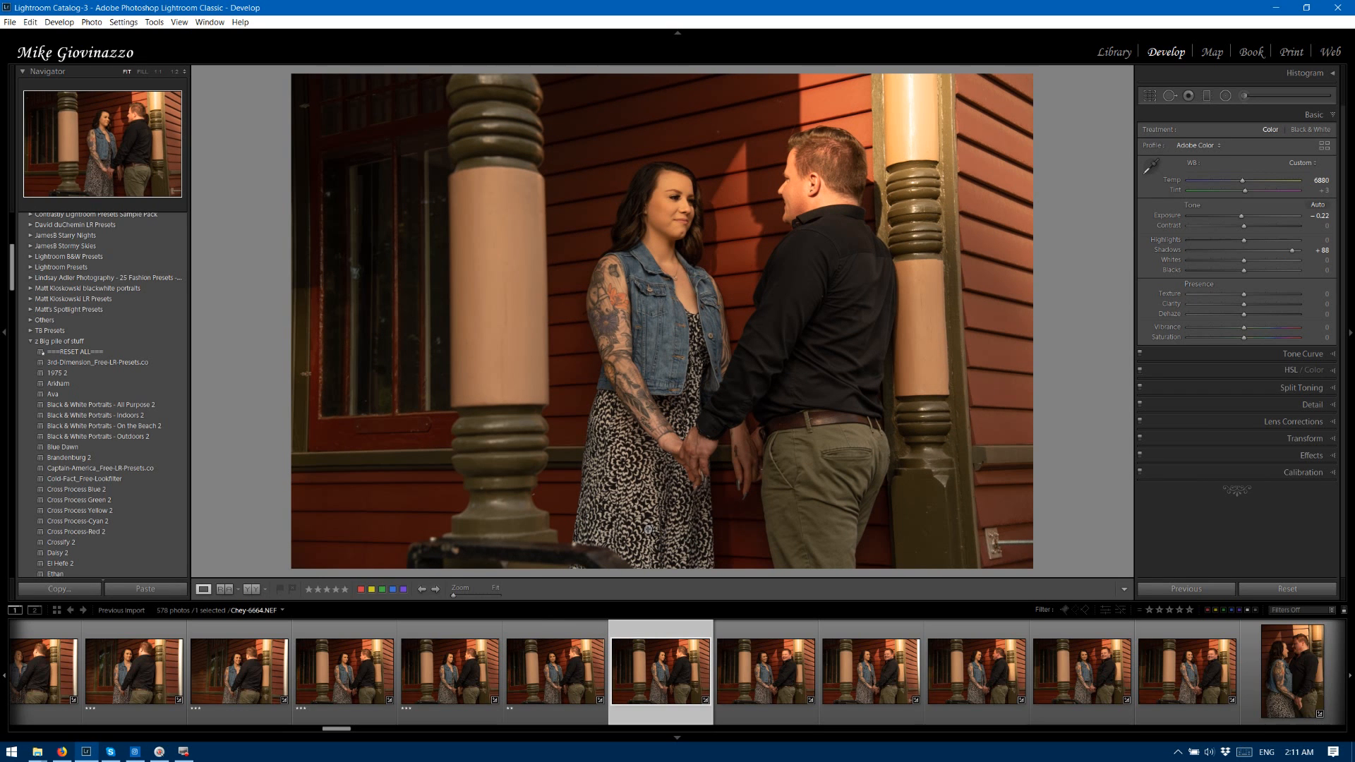
{"action": "key", "text": "Right"}
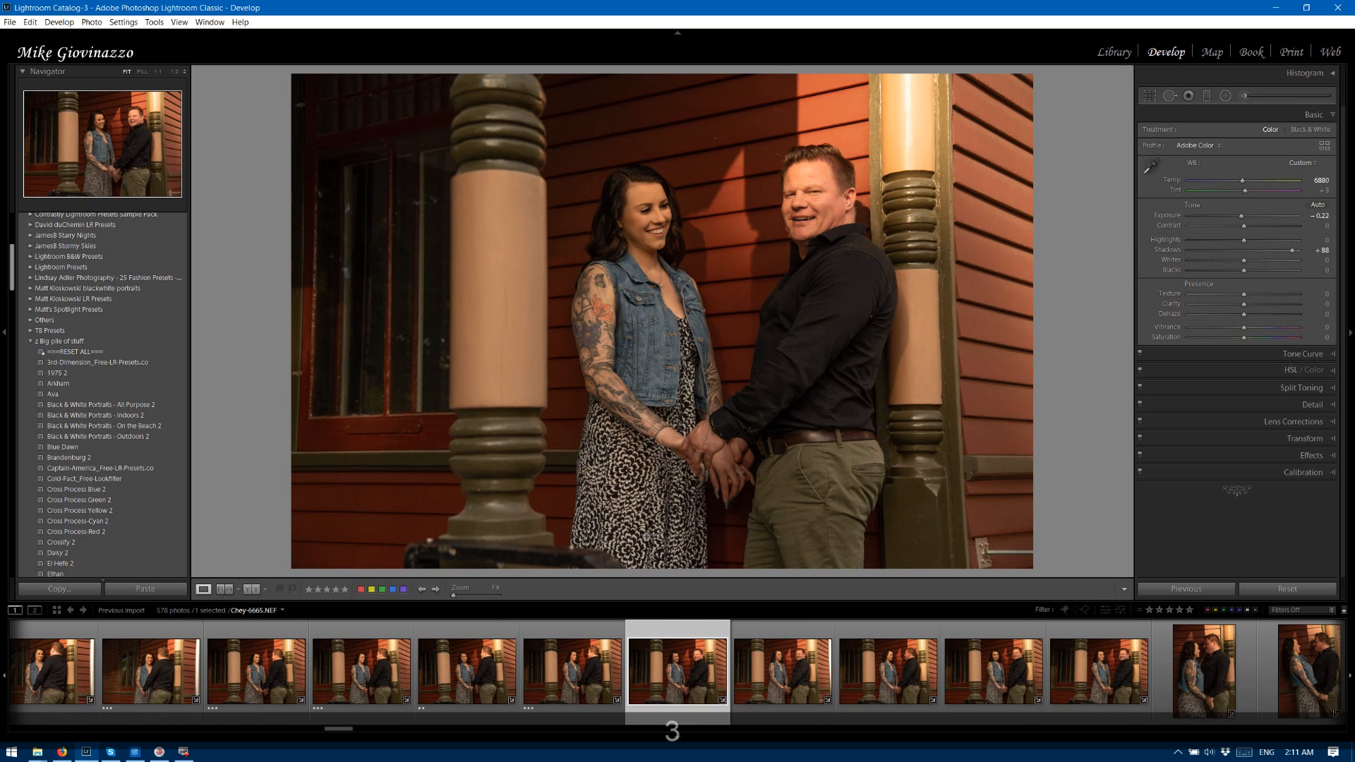
{"action": "key", "text": "3"}
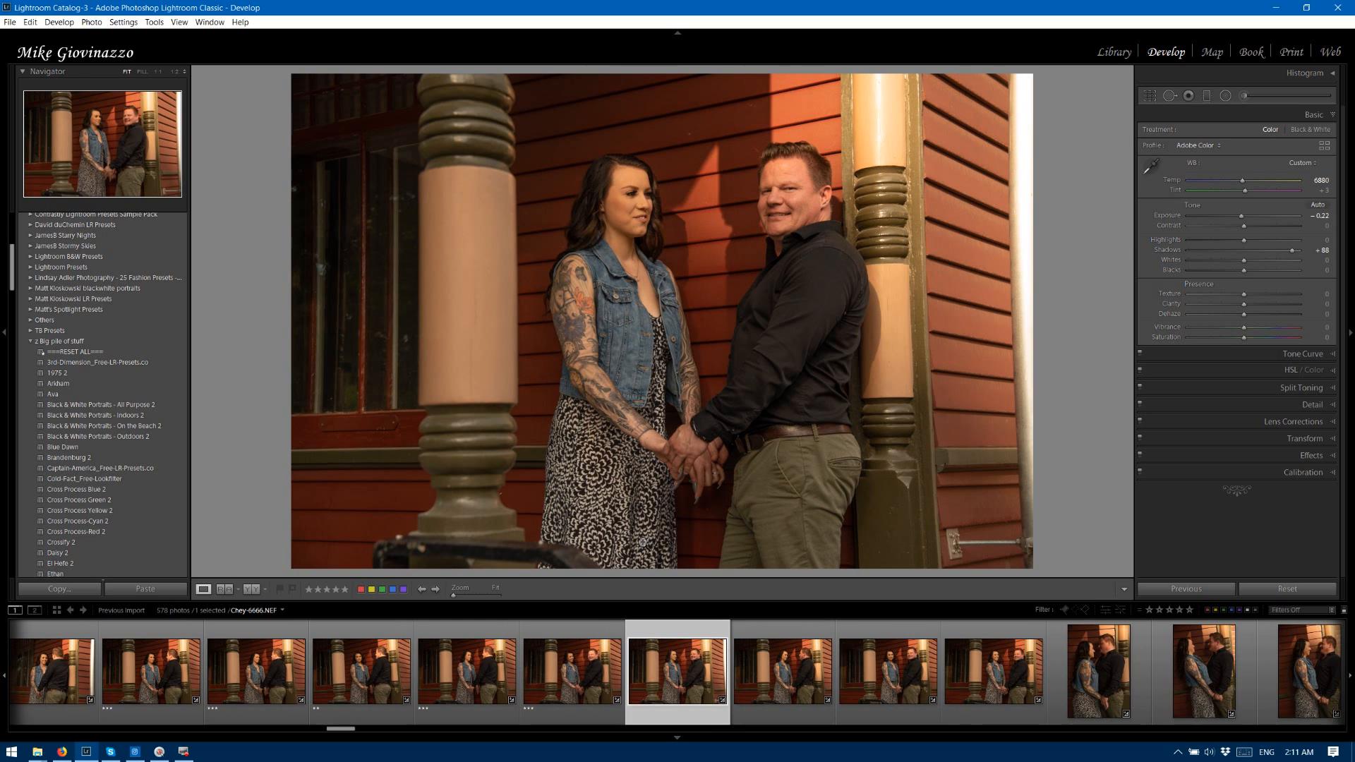
{"action": "key", "text": "3"}
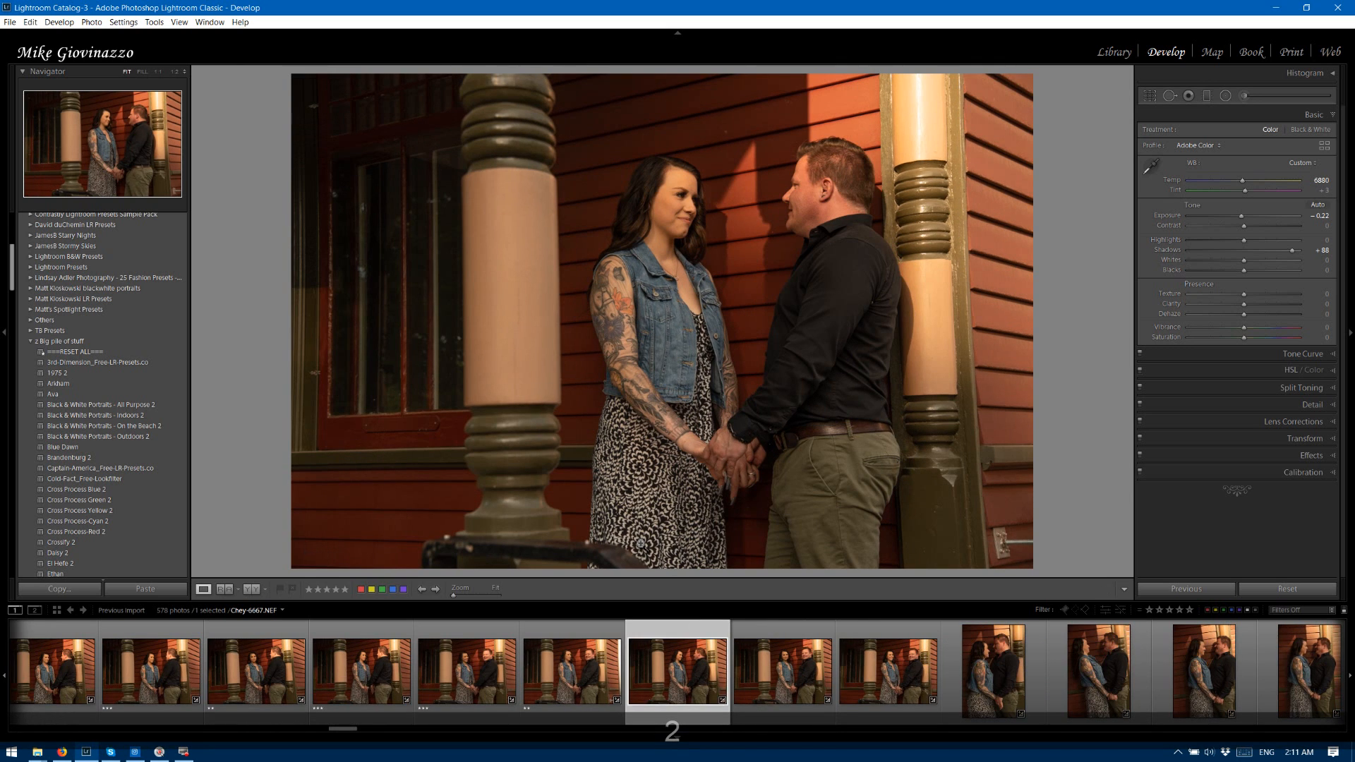
{"action": "key", "text": "3"}
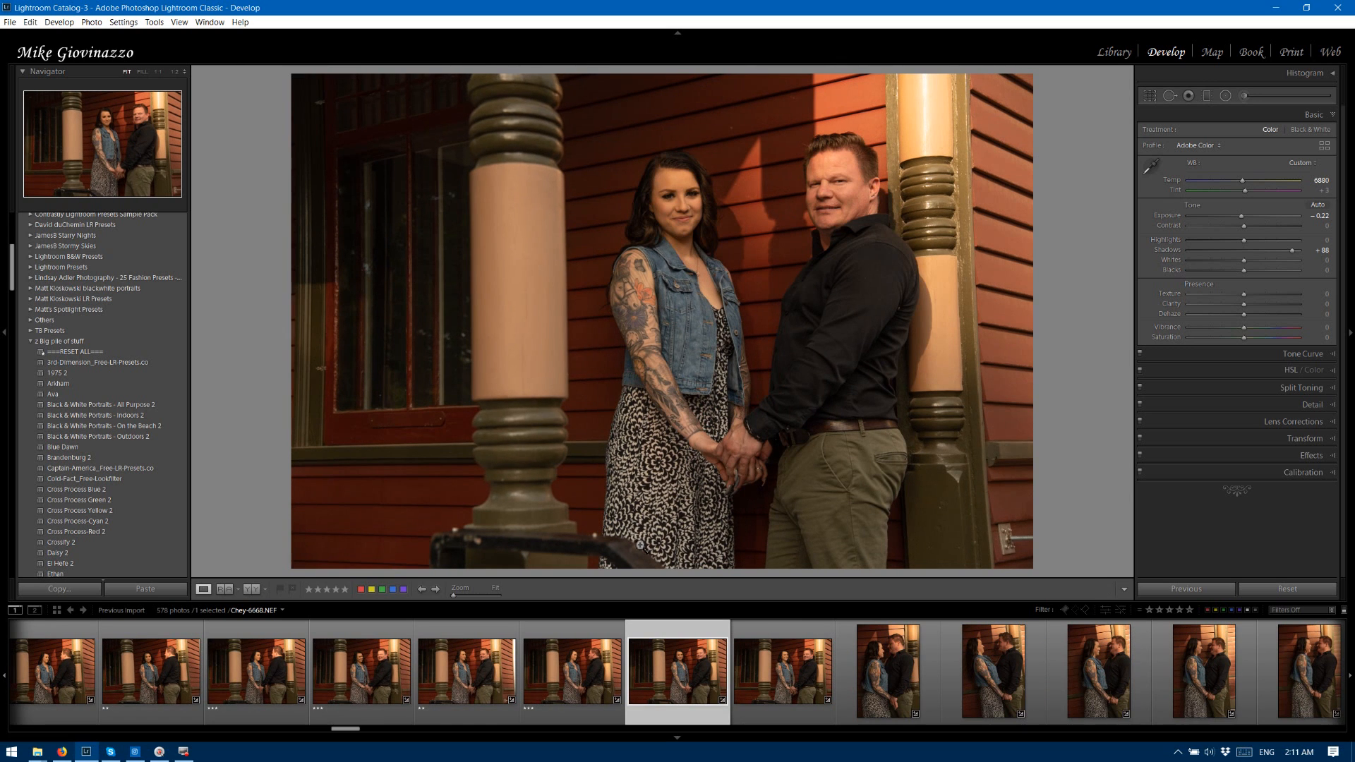
{"action": "key", "text": "3"}
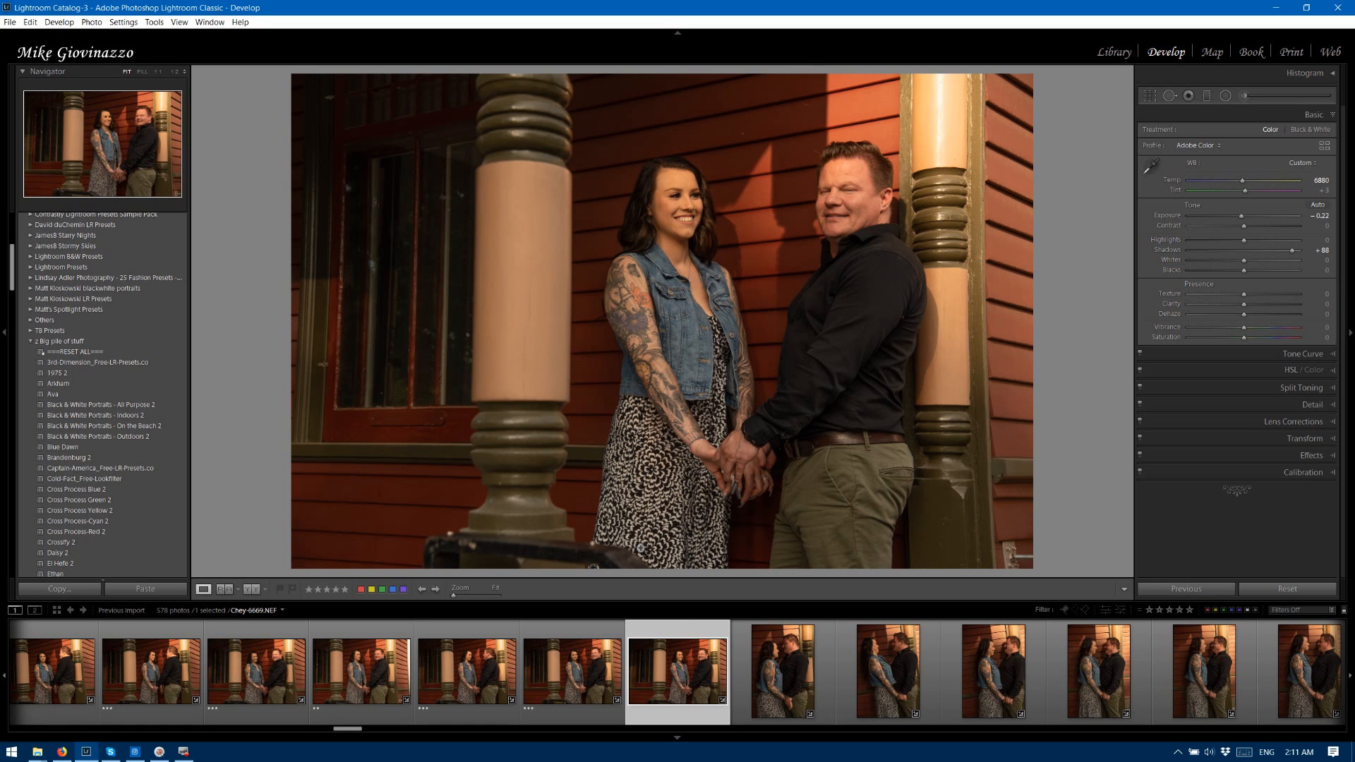
{"action": "key", "text": "2"}
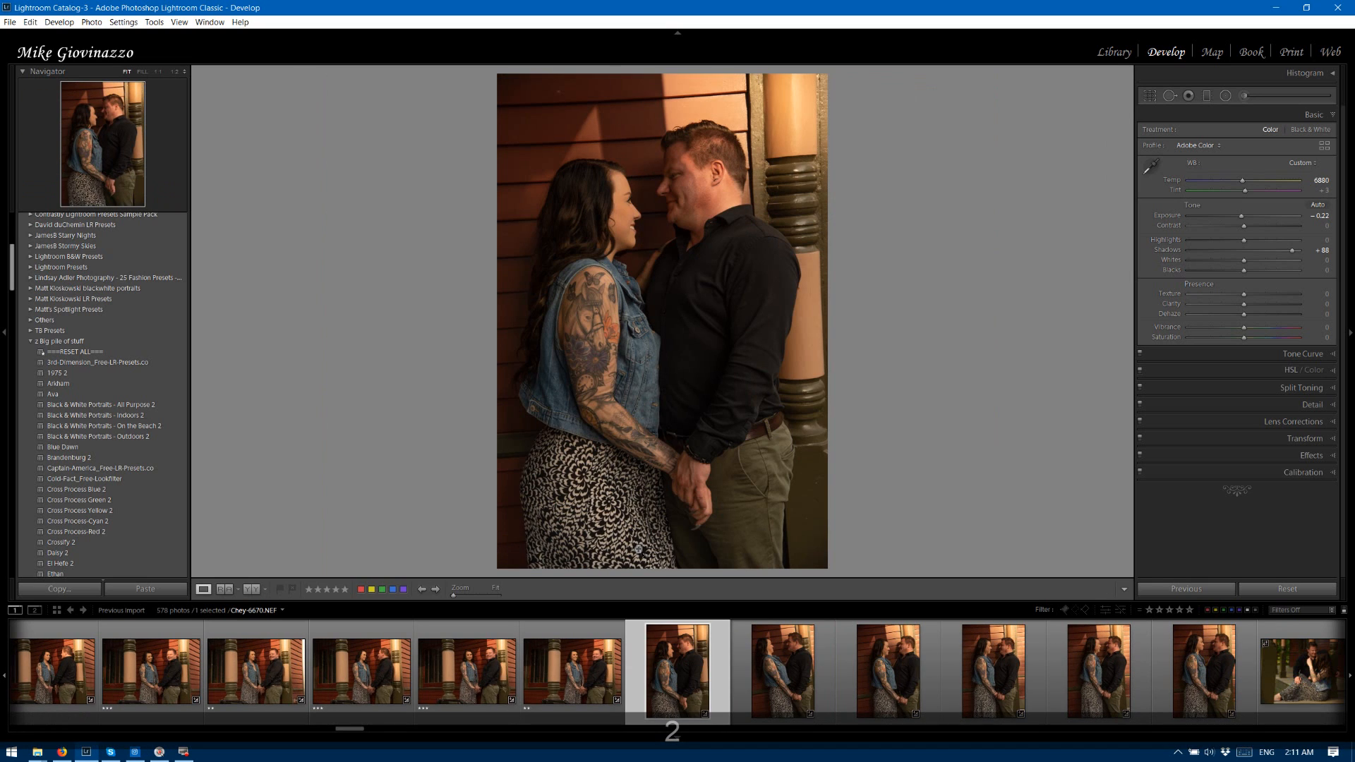
Go back to photos 6669 and 6668 and compare the couple's poses and expressions.
{"action": "key", "text": "Left"}
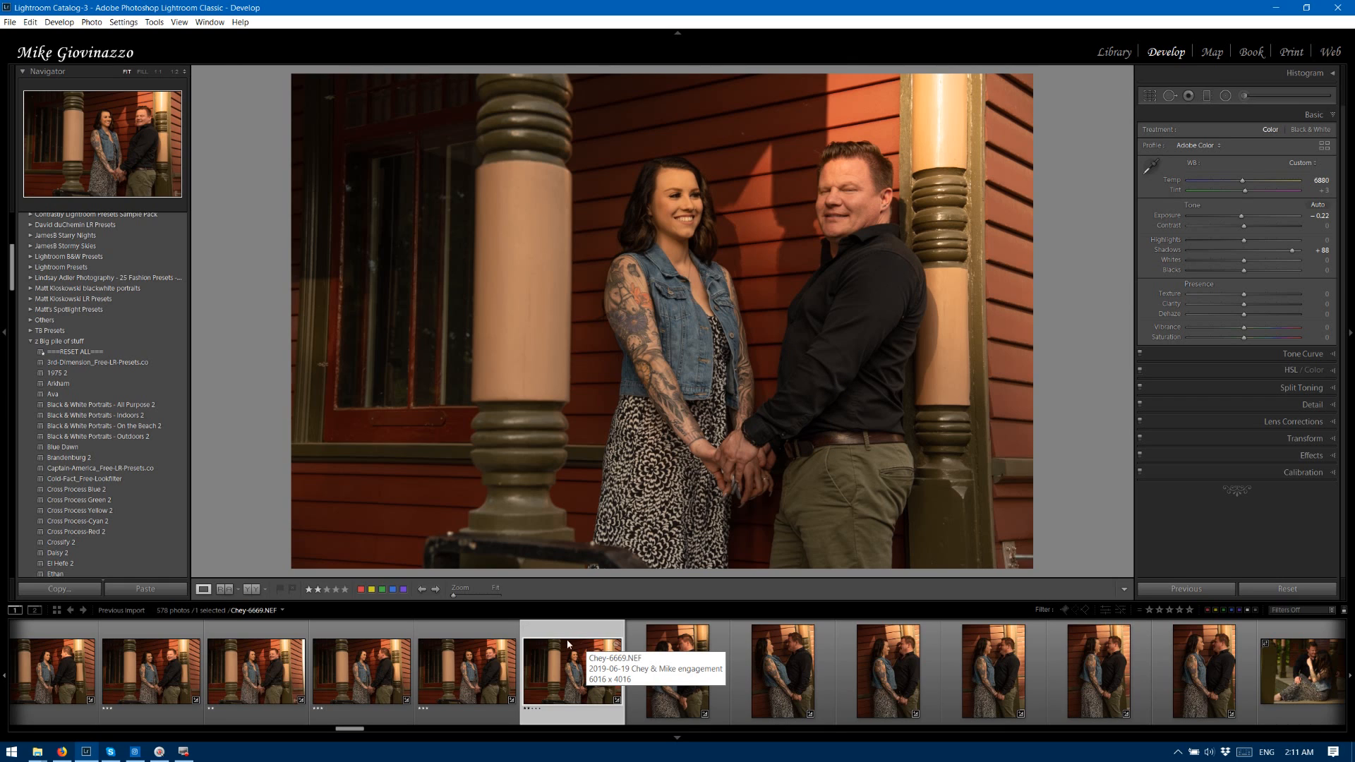
{"action": "left_click", "coordinate": [470, 644]}
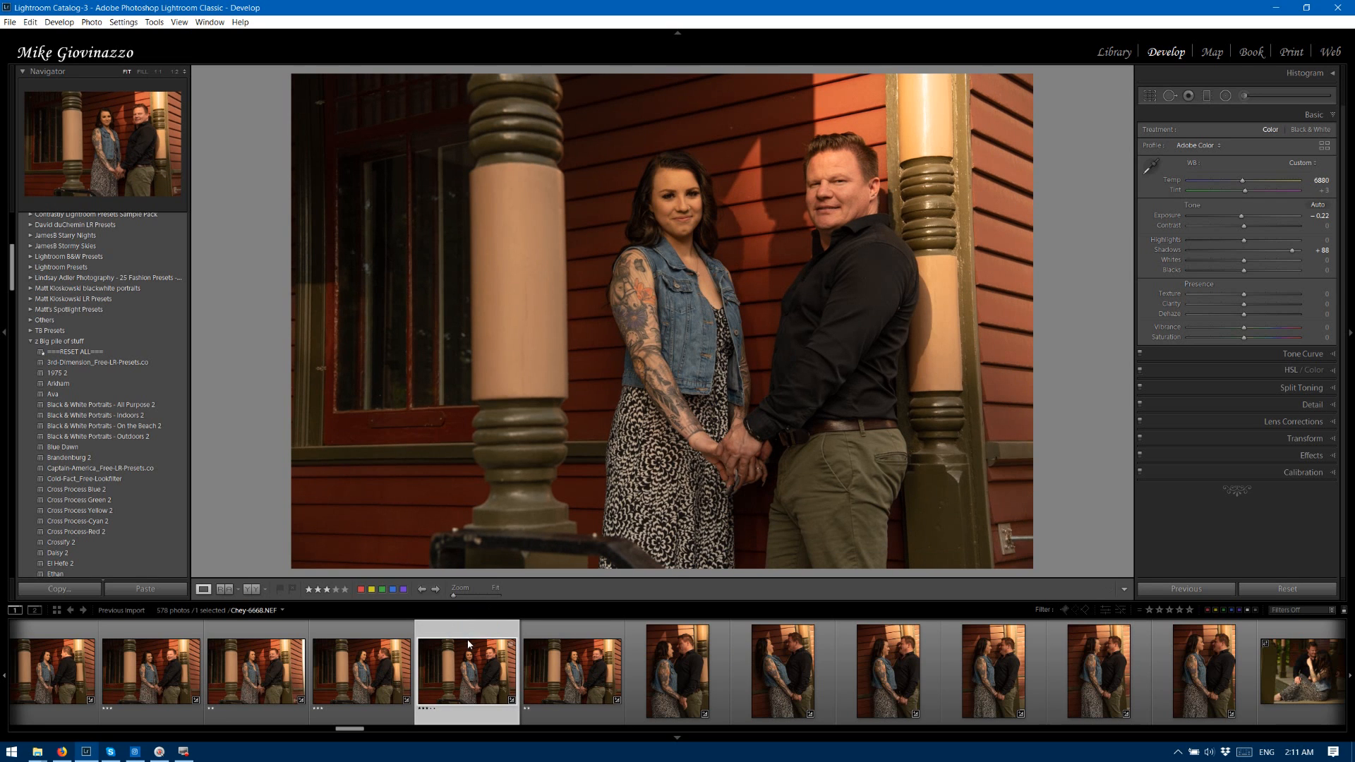
{"action": "left_click", "coordinate": [570, 628]}
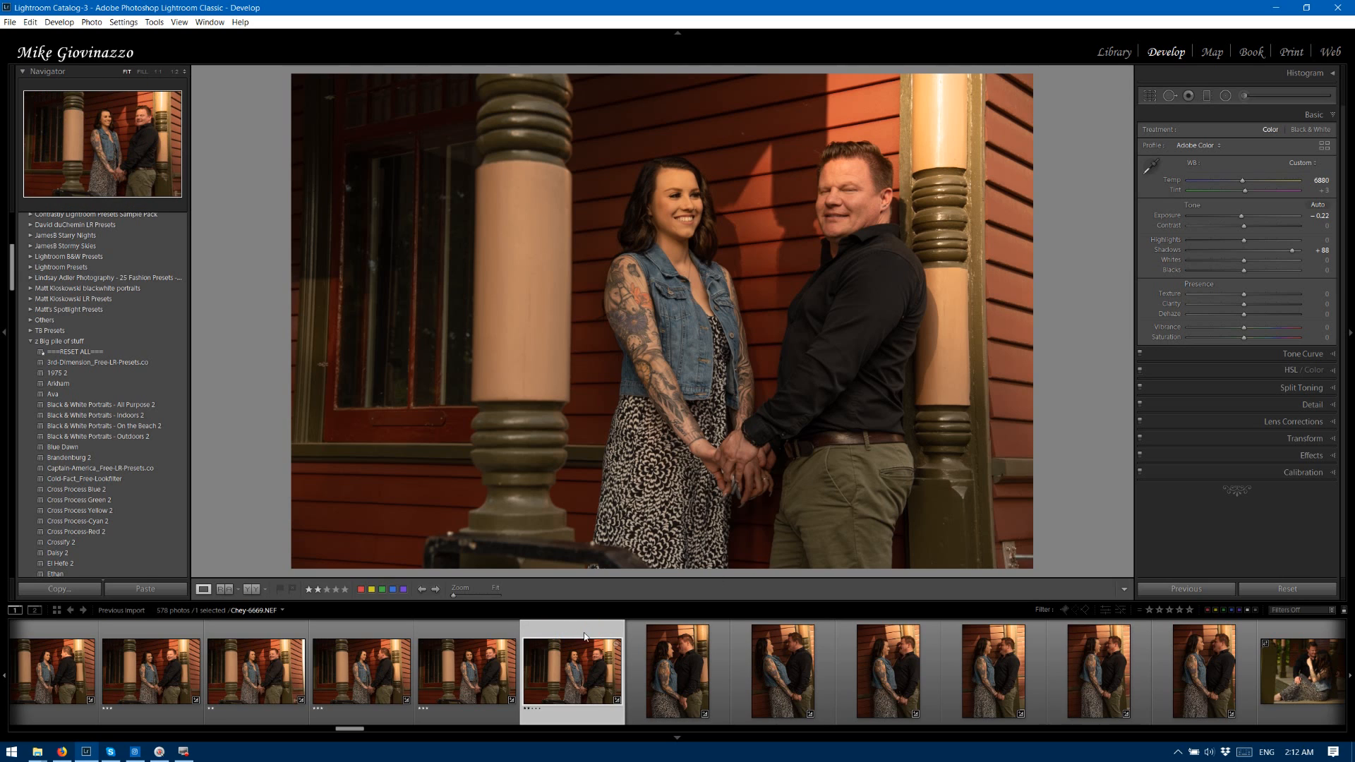
Rate the vertical porch photos 6670, 6671 and 6675 two stars, and photos 6672, 6673 and 6674 three stars.
{"action": "left_click", "coordinate": [663, 650]}
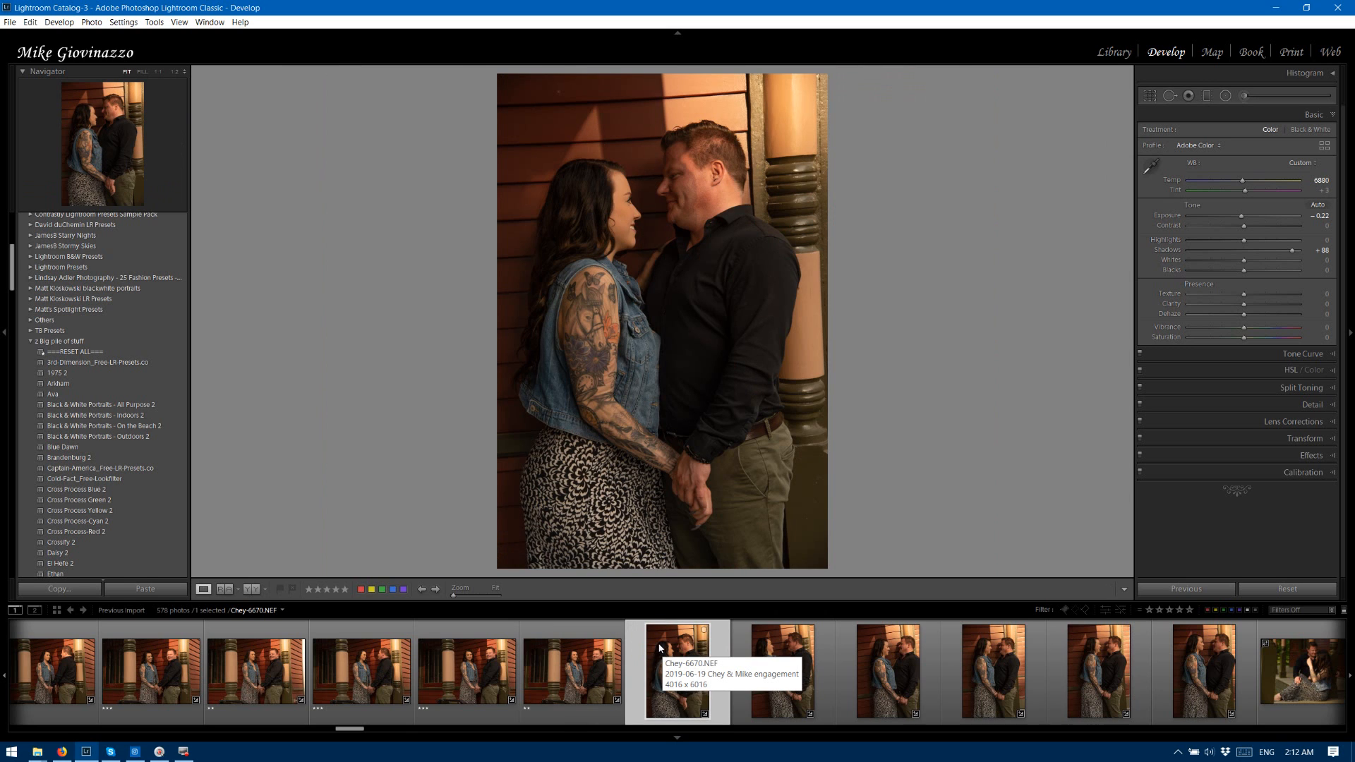
{"action": "key", "text": "2"}
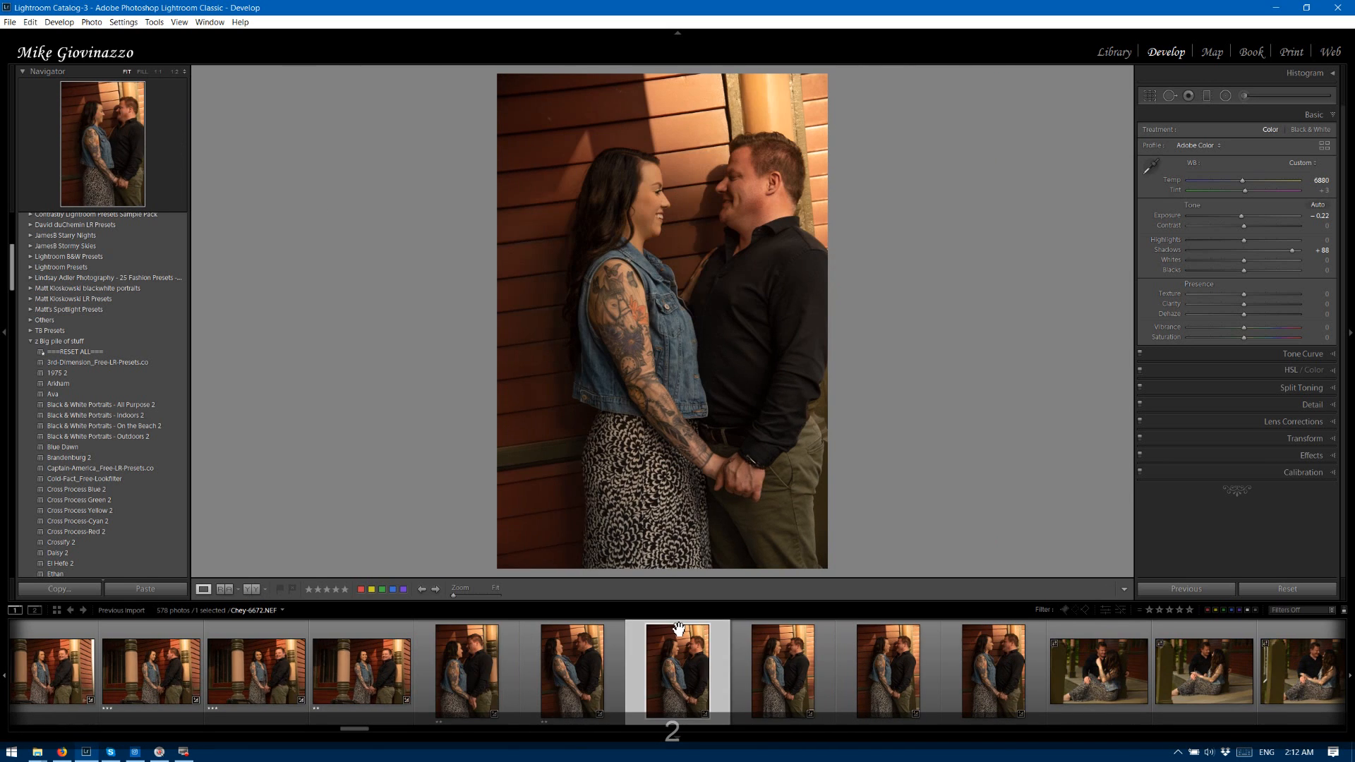
{"action": "key", "text": "3"}
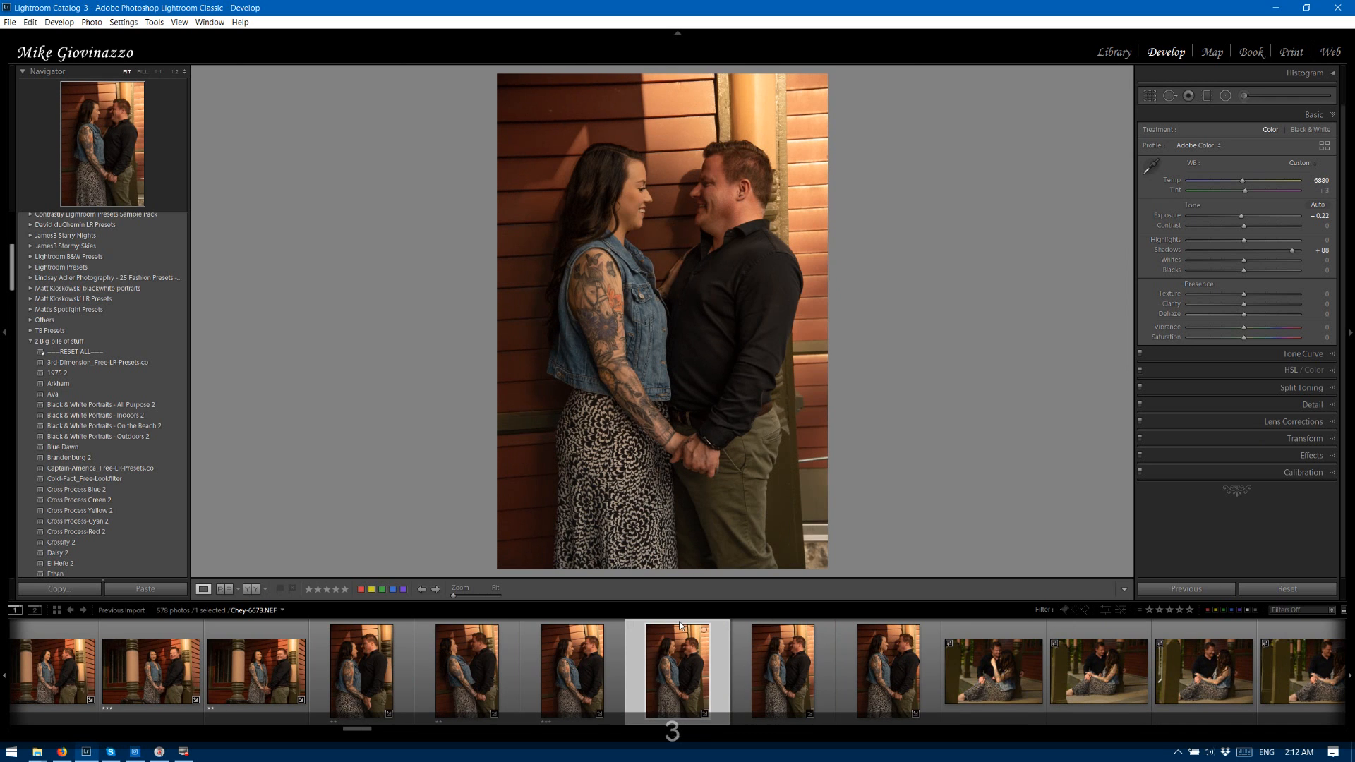
{"action": "key", "text": "3"}
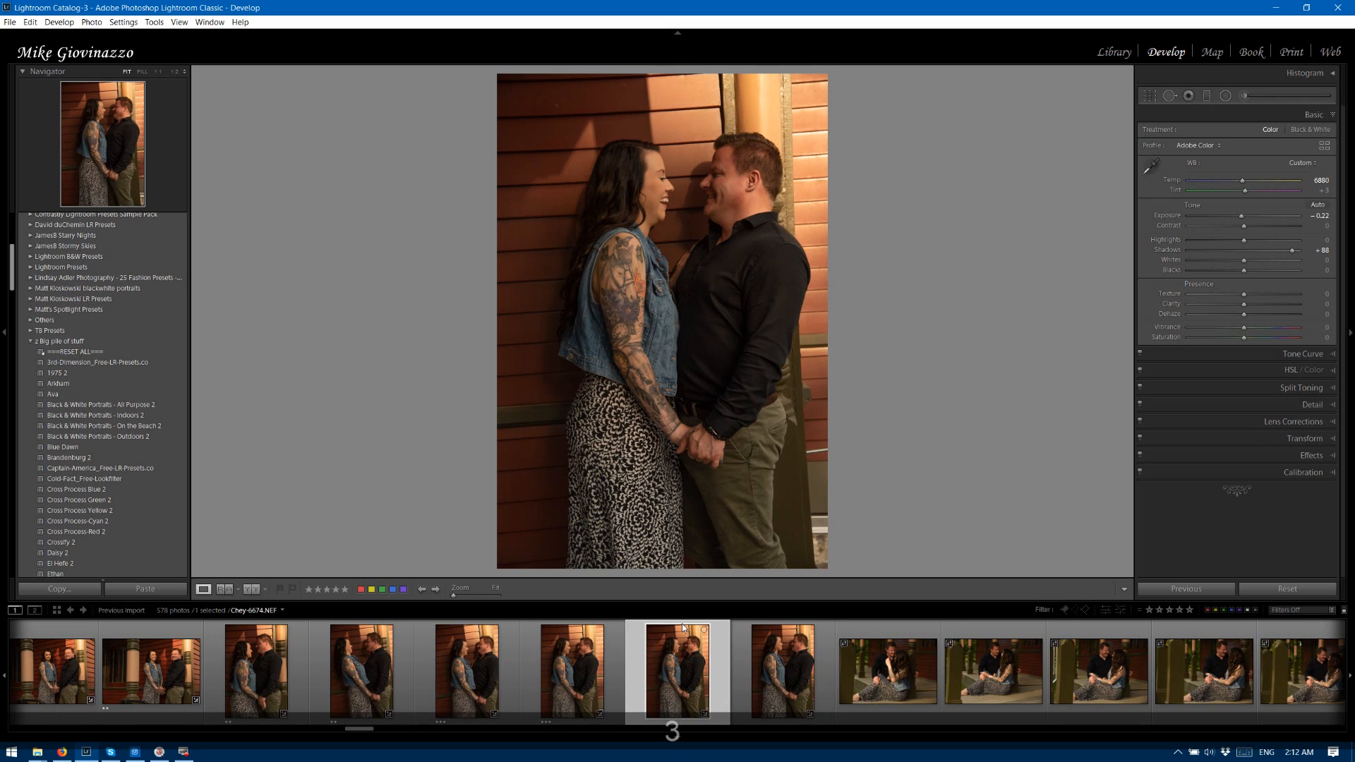
{"action": "key", "text": "3"}
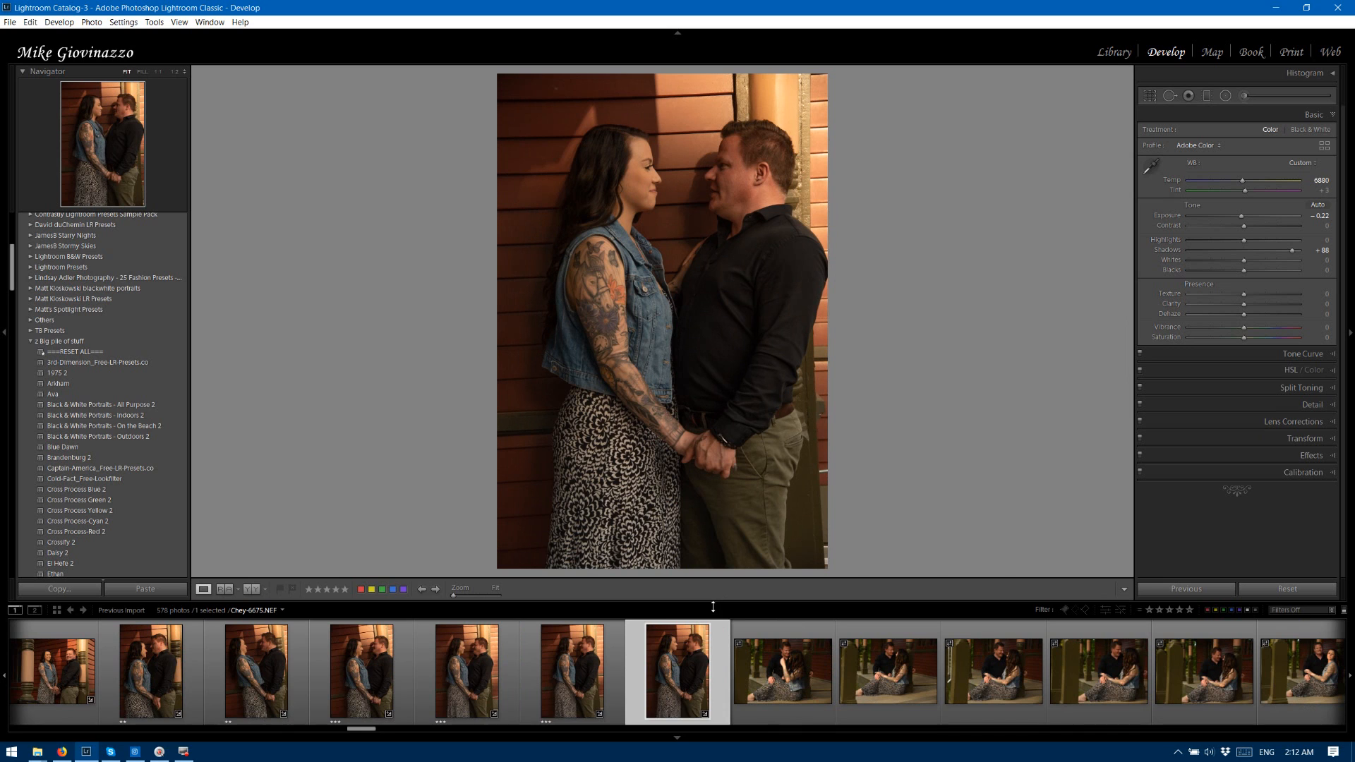
{"action": "key", "text": "2"}
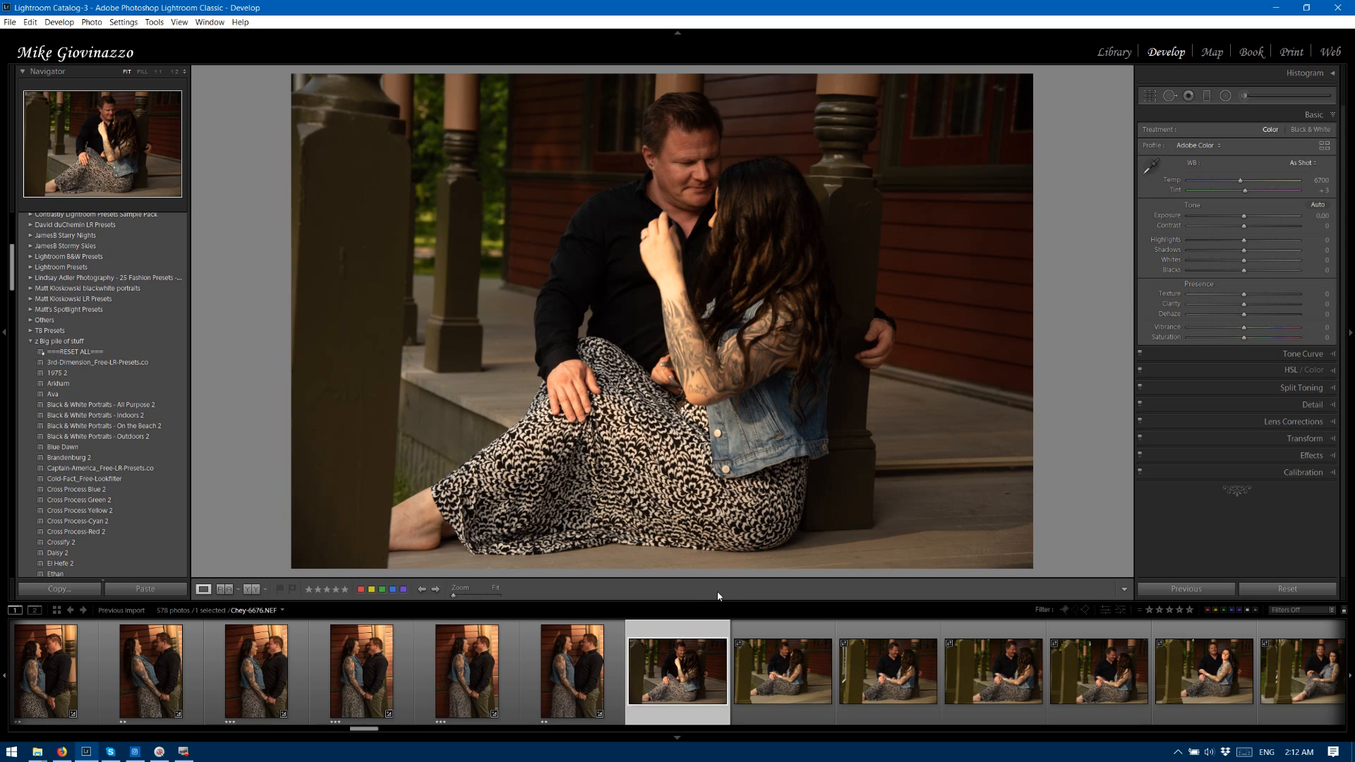
Rate the seated porch photos 6676 through 6681 two stars each.
{"action": "key", "text": "2"}
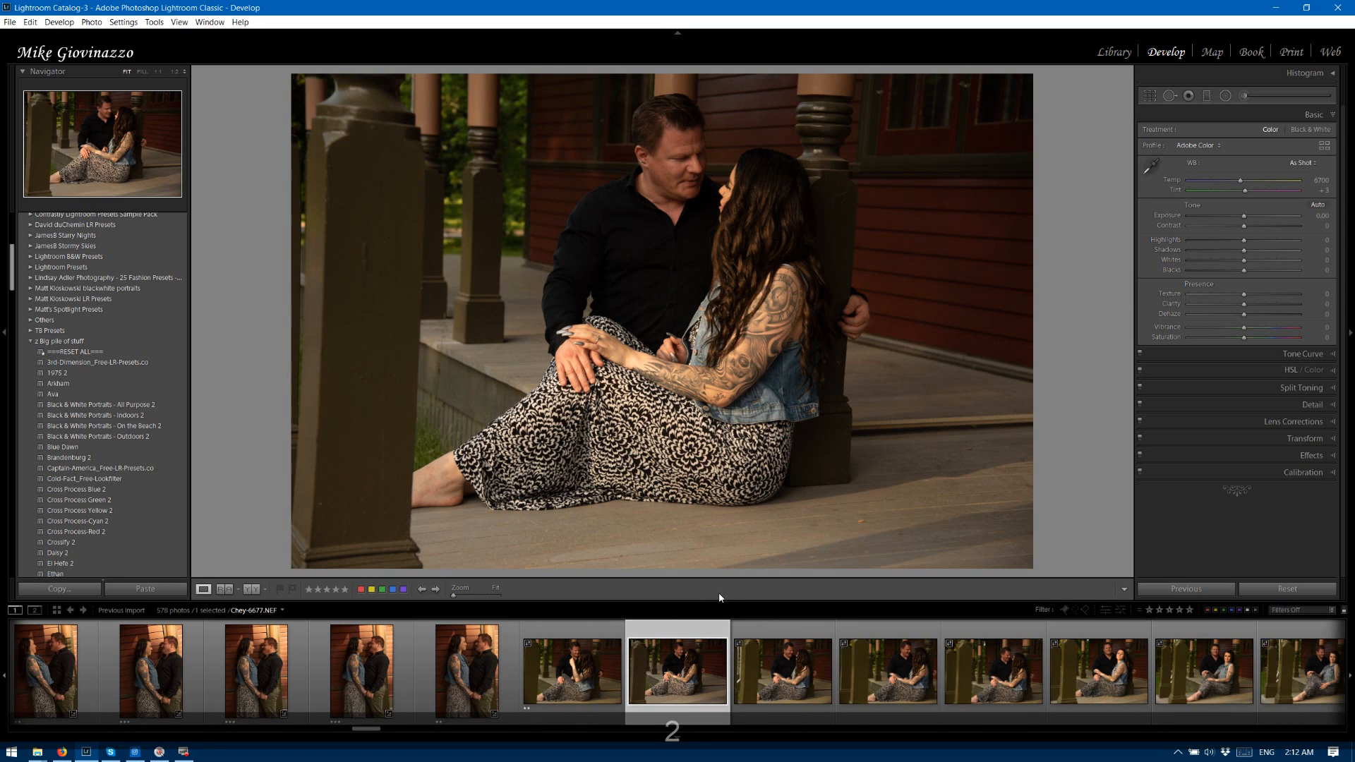
{"action": "key", "text": "2"}
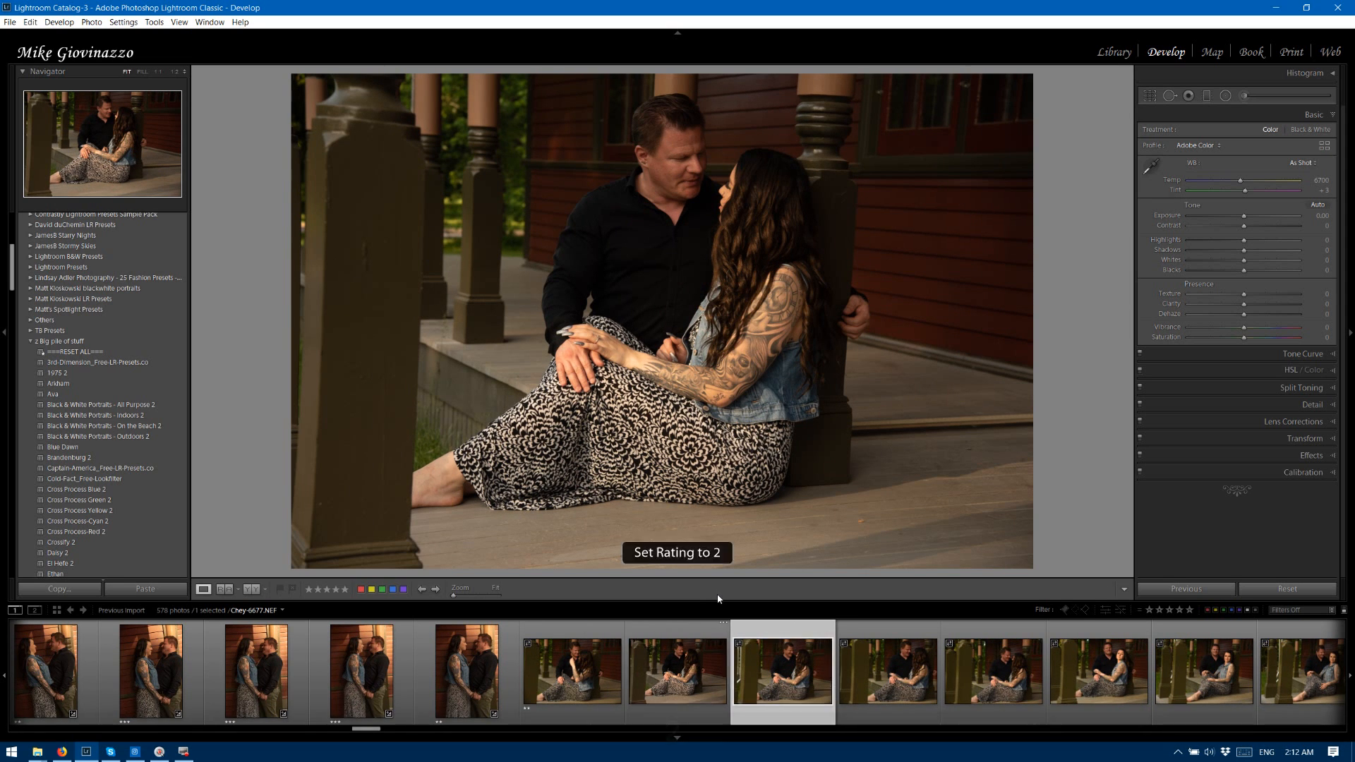
{"action": "key", "text": "2"}
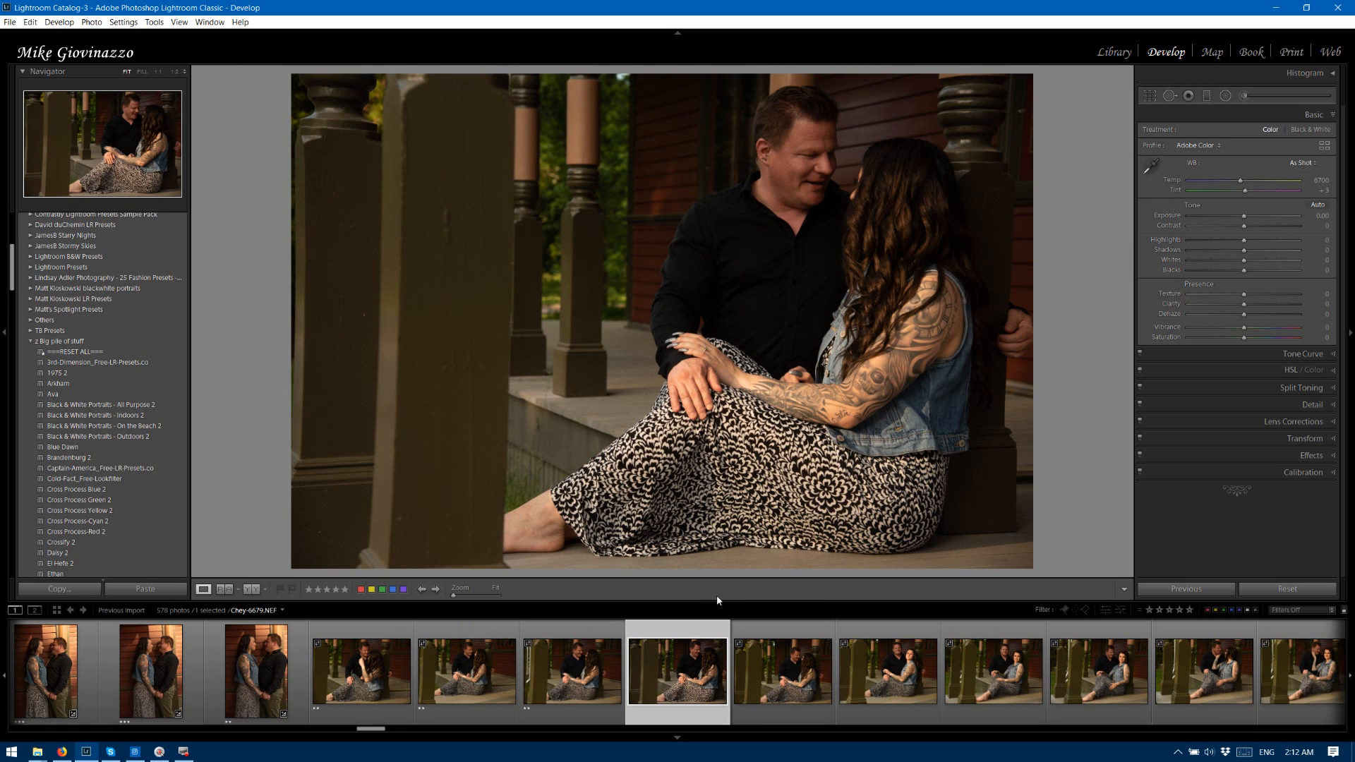
{"action": "key", "text": "2"}
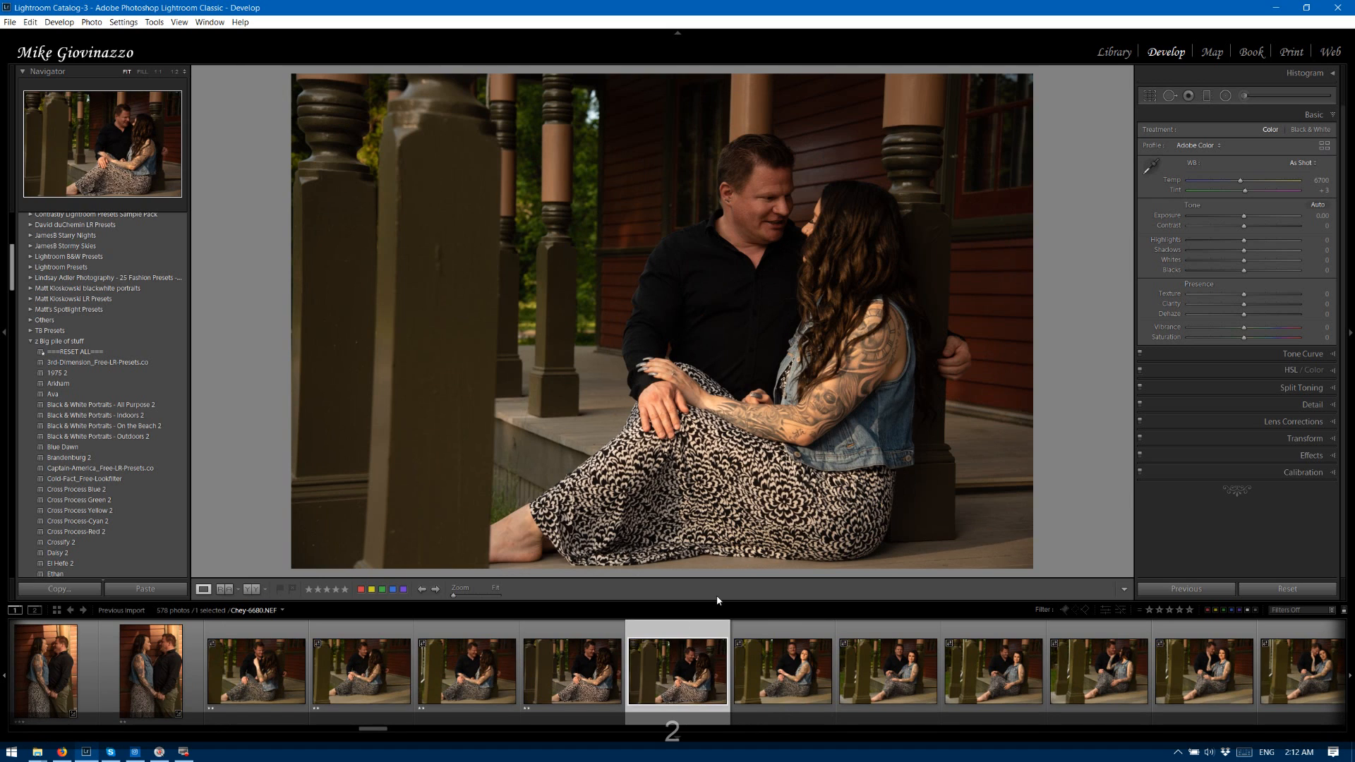
{"action": "key", "text": "2"}
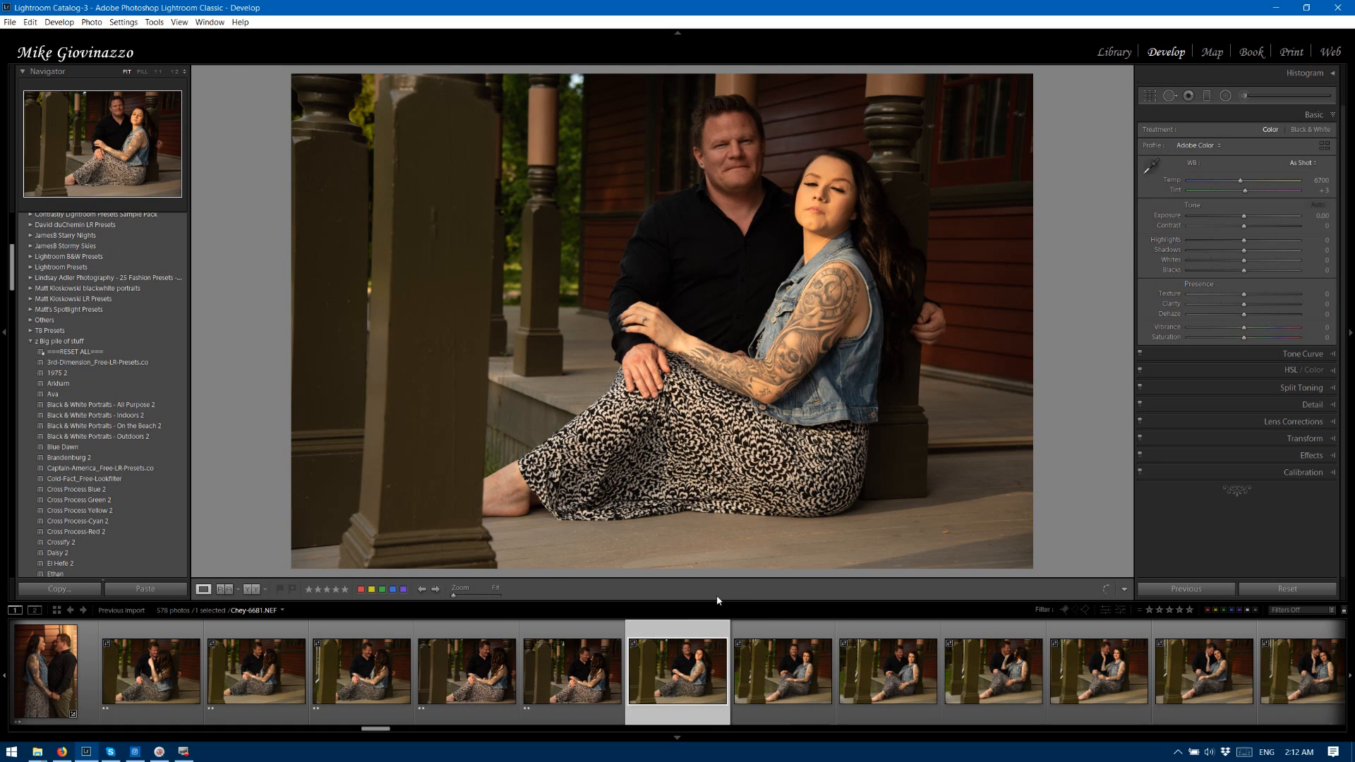
{"action": "key", "text": "2"}
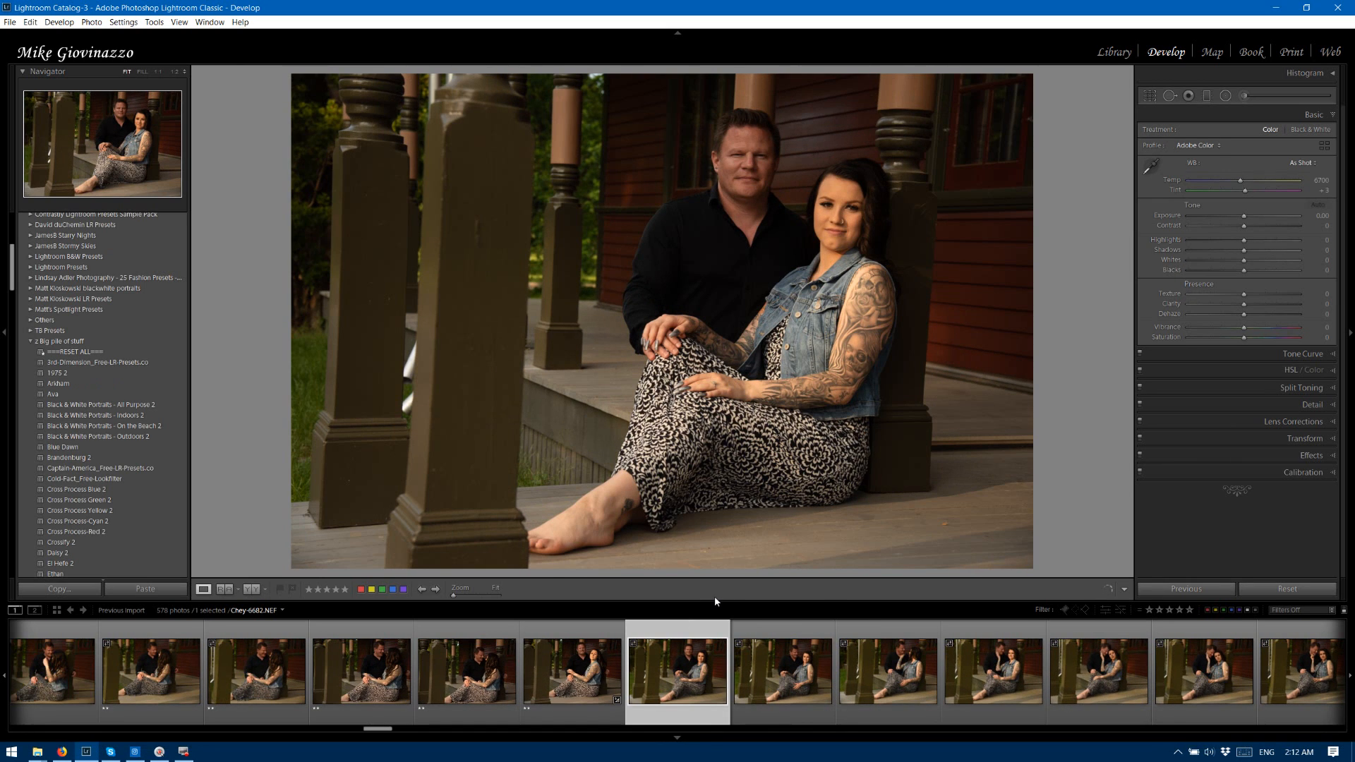
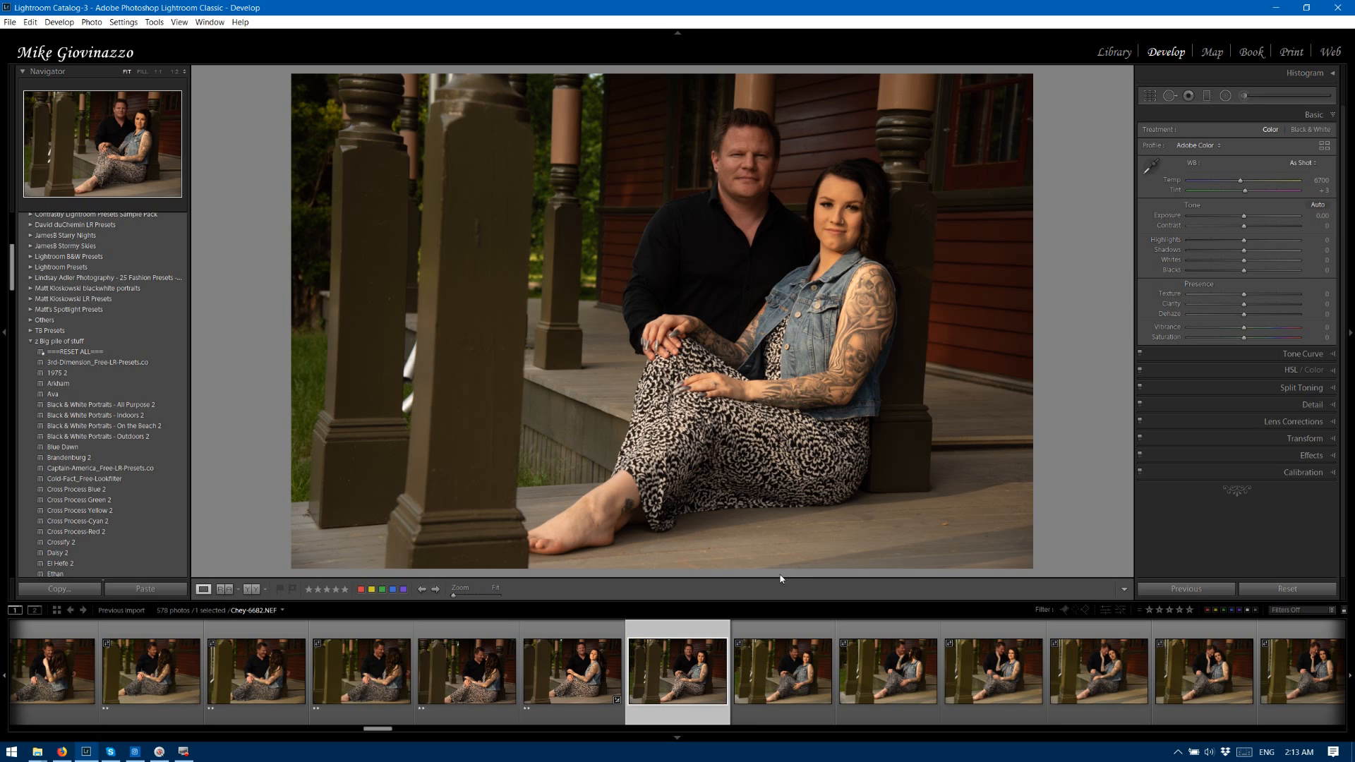
Rate the seated porch photos 6682 through 6693 and the vertical porch photo 6694 three stars each.
{"action": "key", "text": "3"}
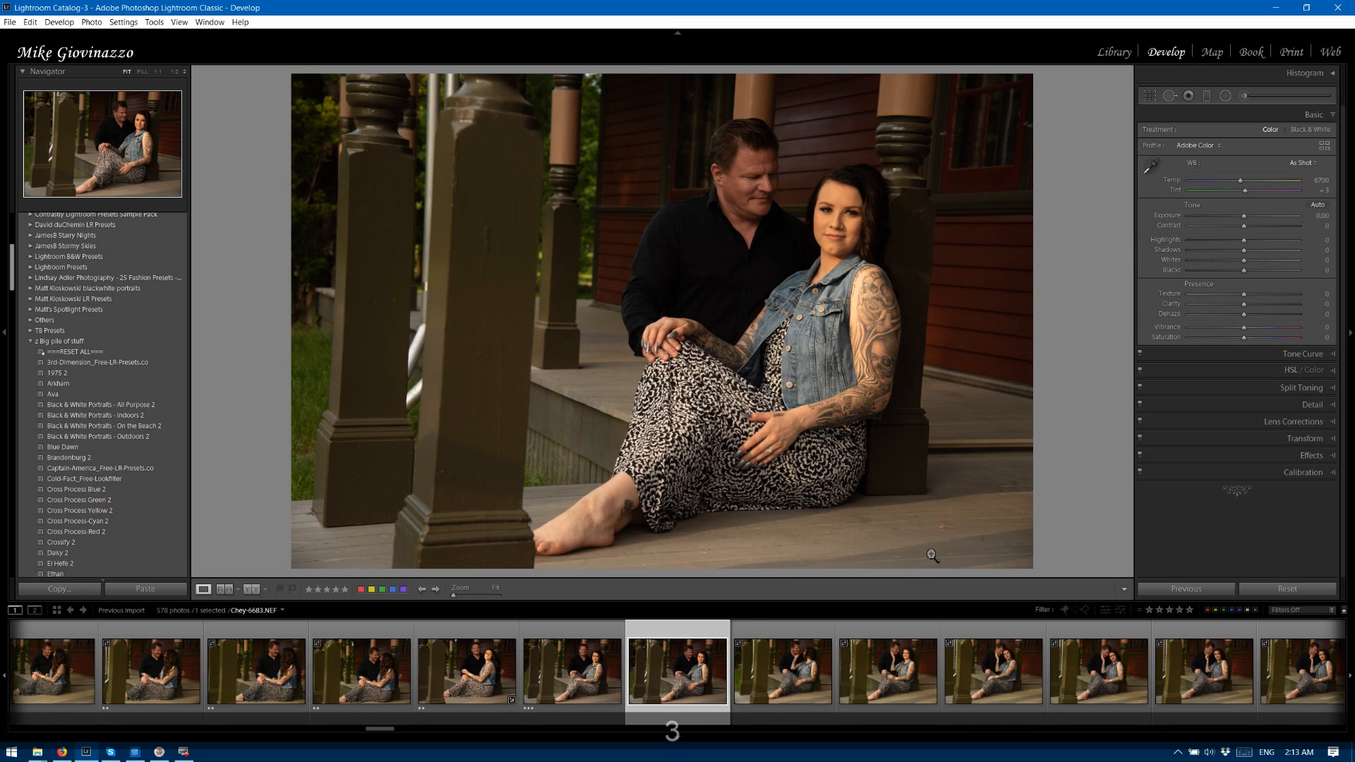
{"action": "key", "text": "3"}
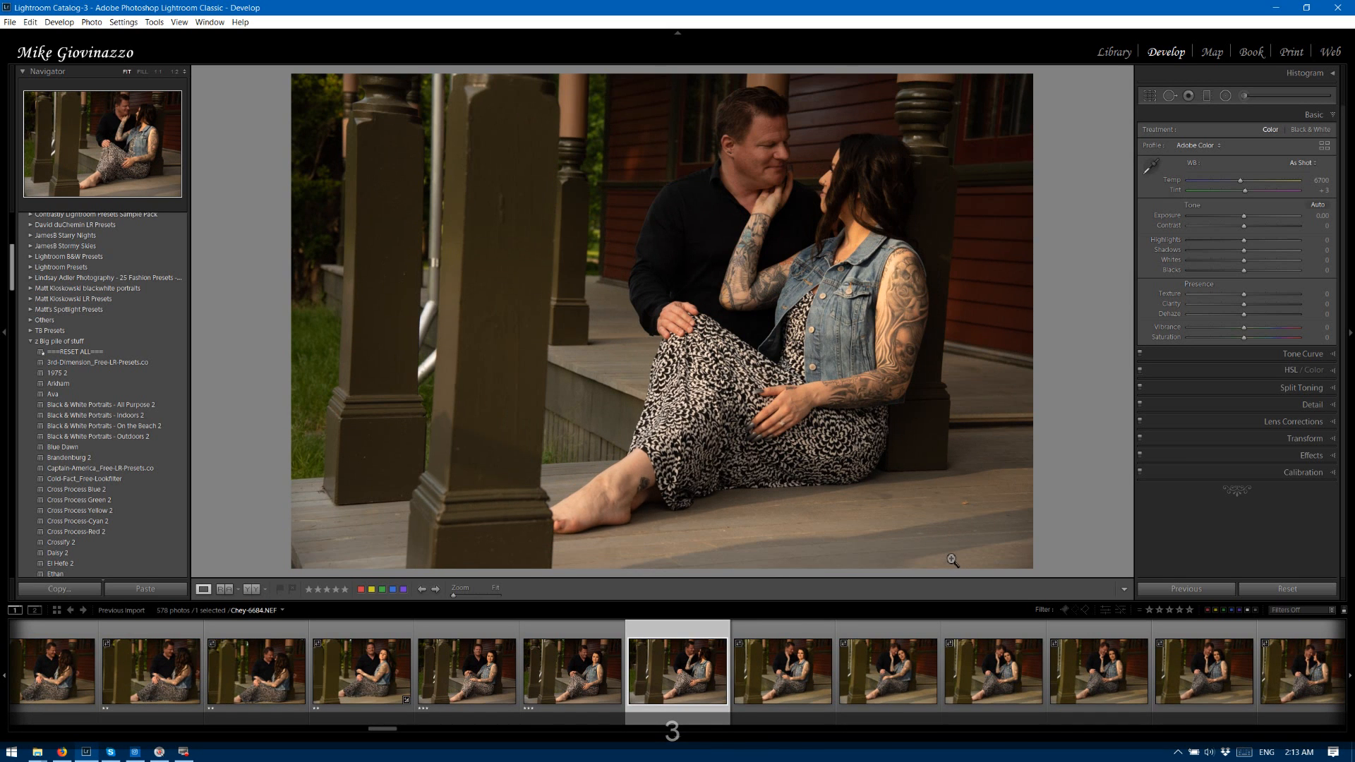
{"action": "key", "text": "3"}
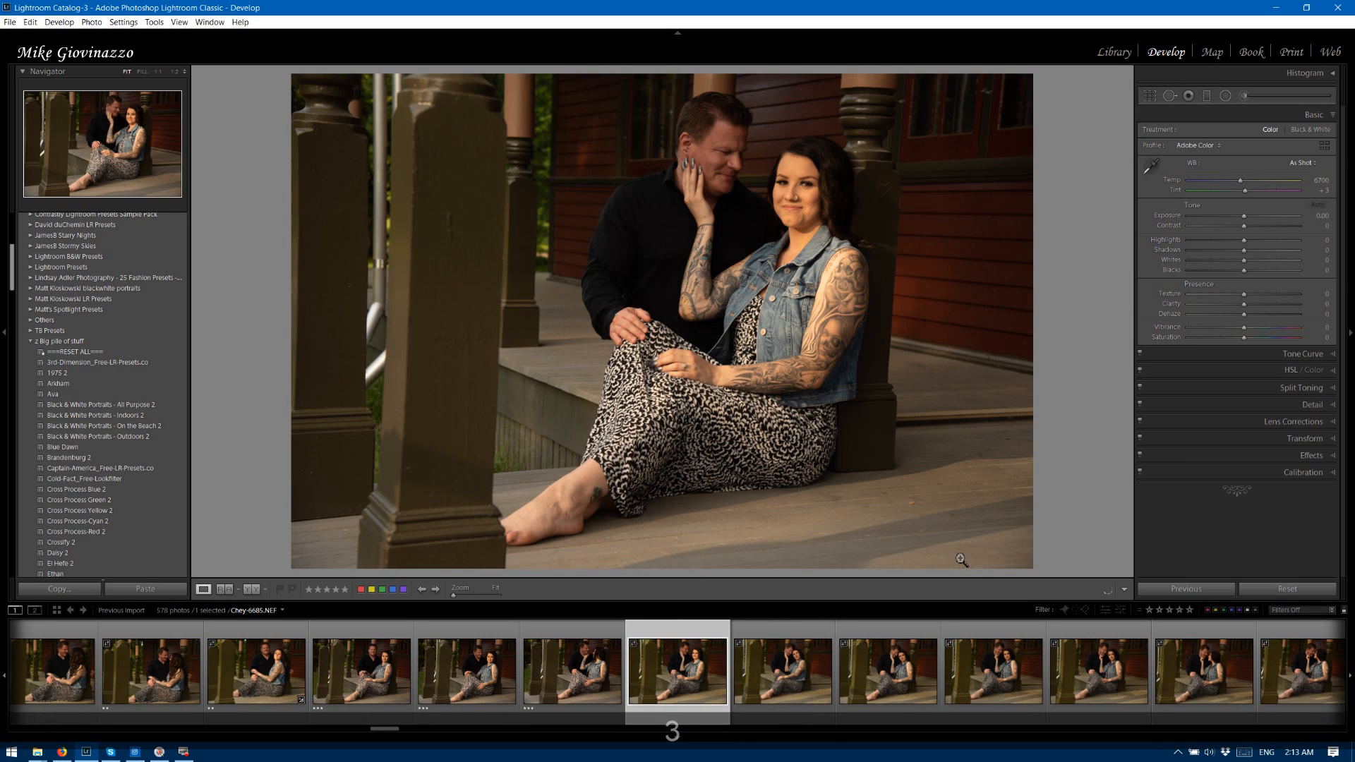
{"action": "key", "text": "3"}
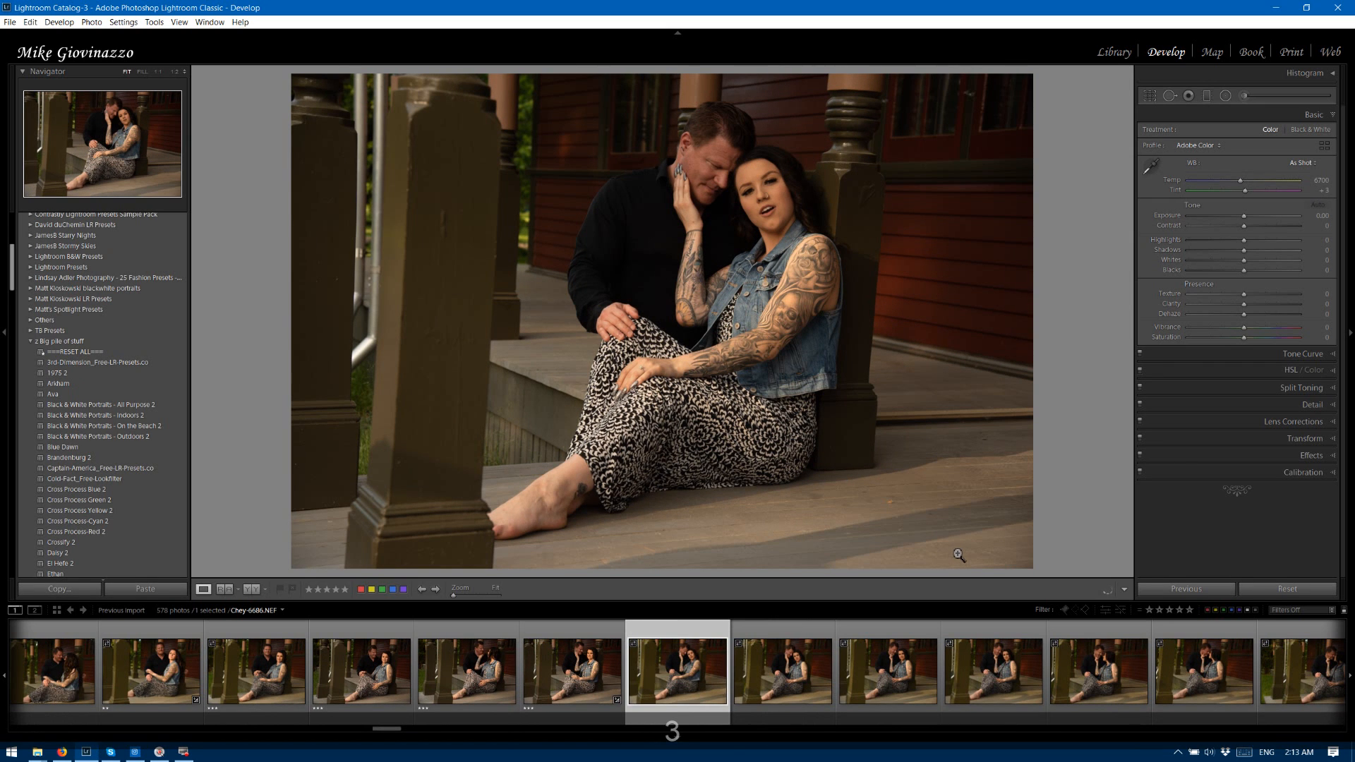
{"action": "key", "text": "3"}
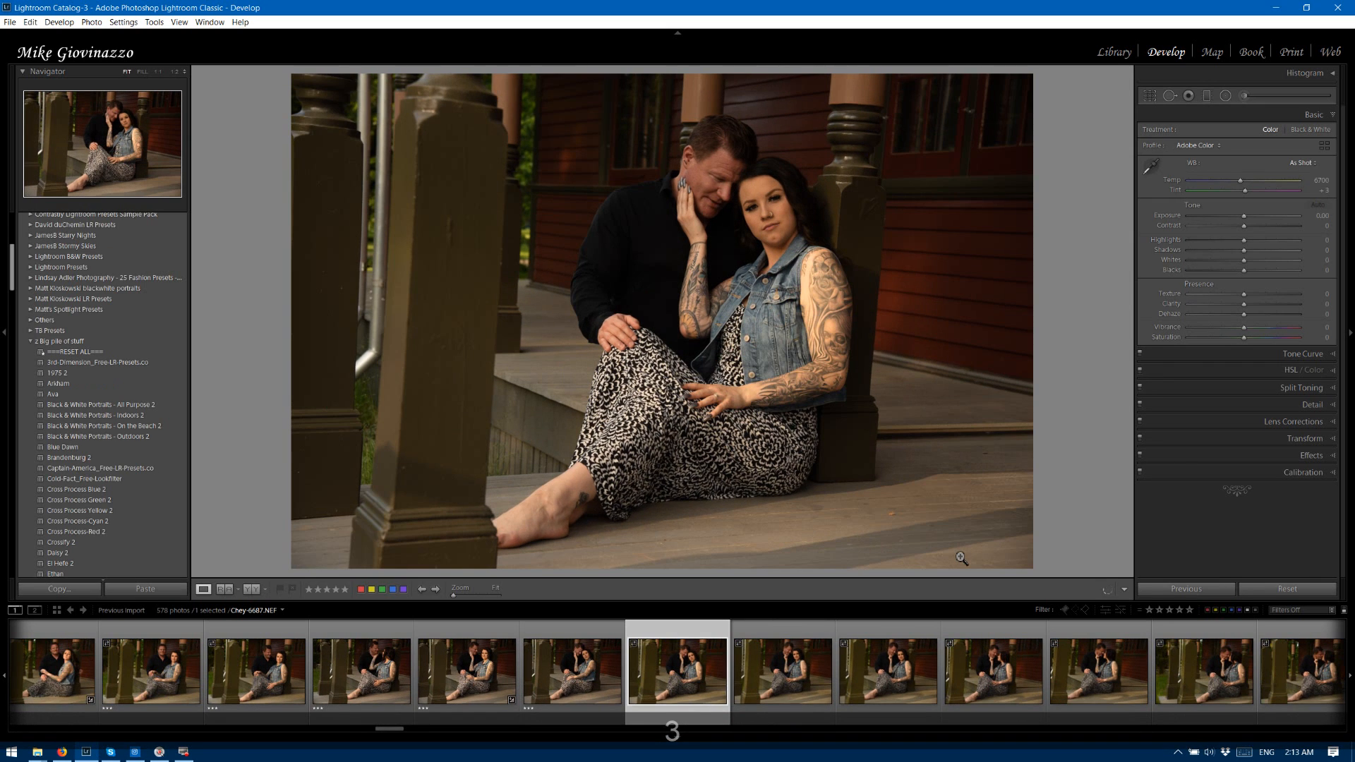
{"action": "key", "text": "3"}
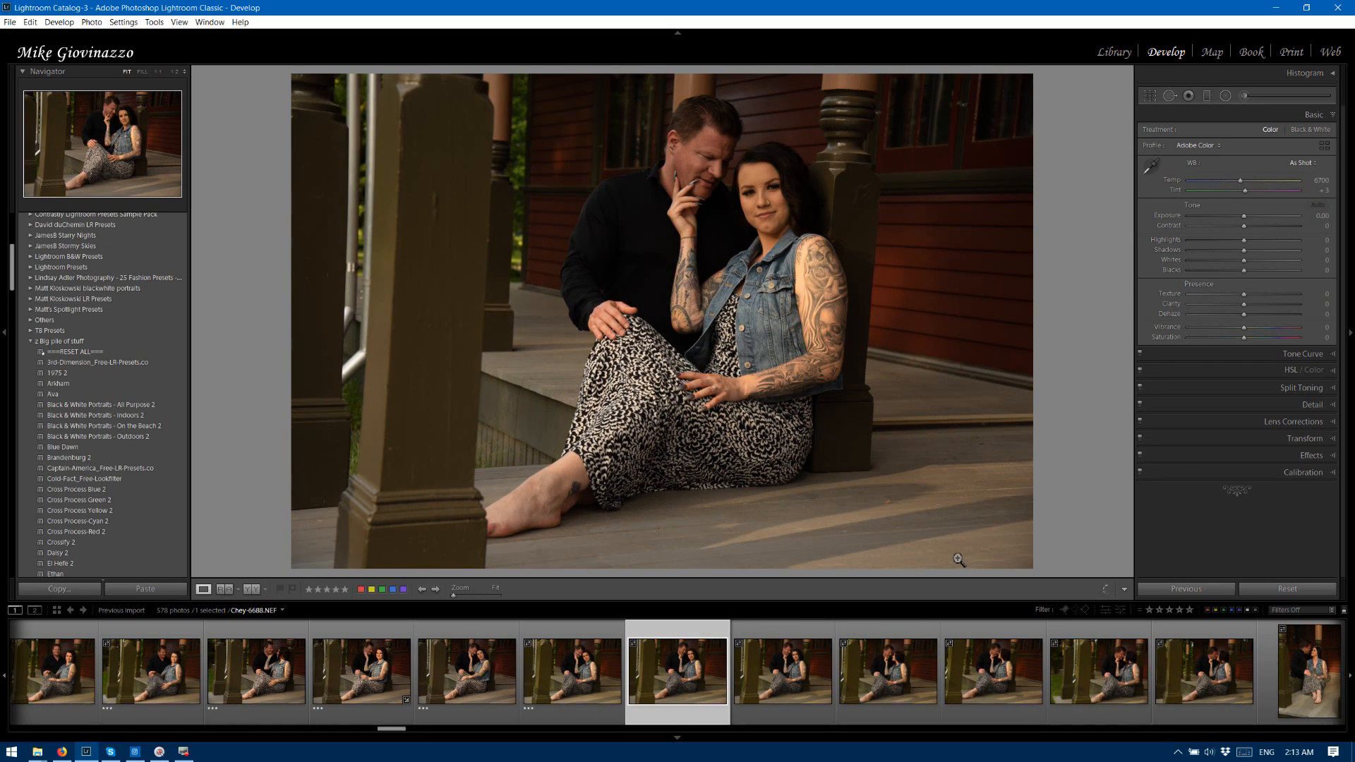
{"action": "key", "text": "3"}
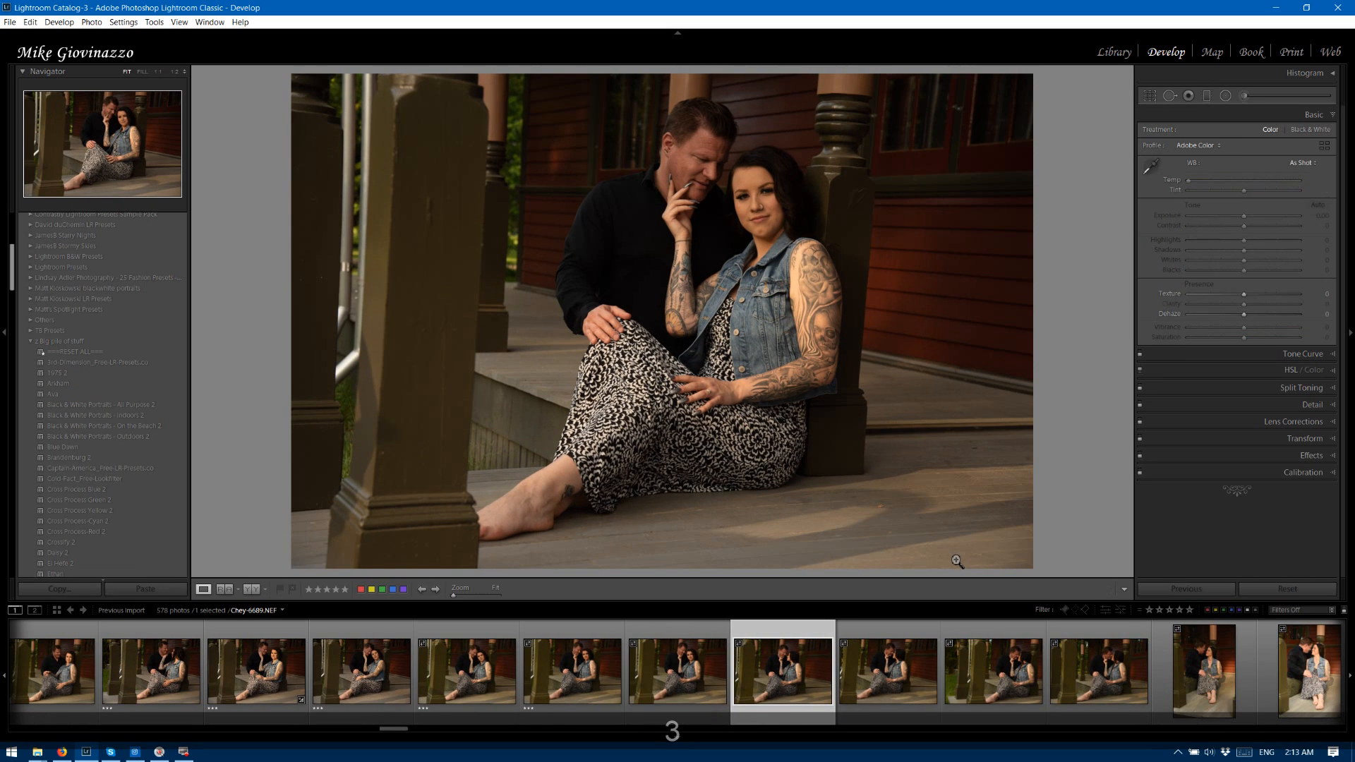
{"action": "key", "text": "3"}
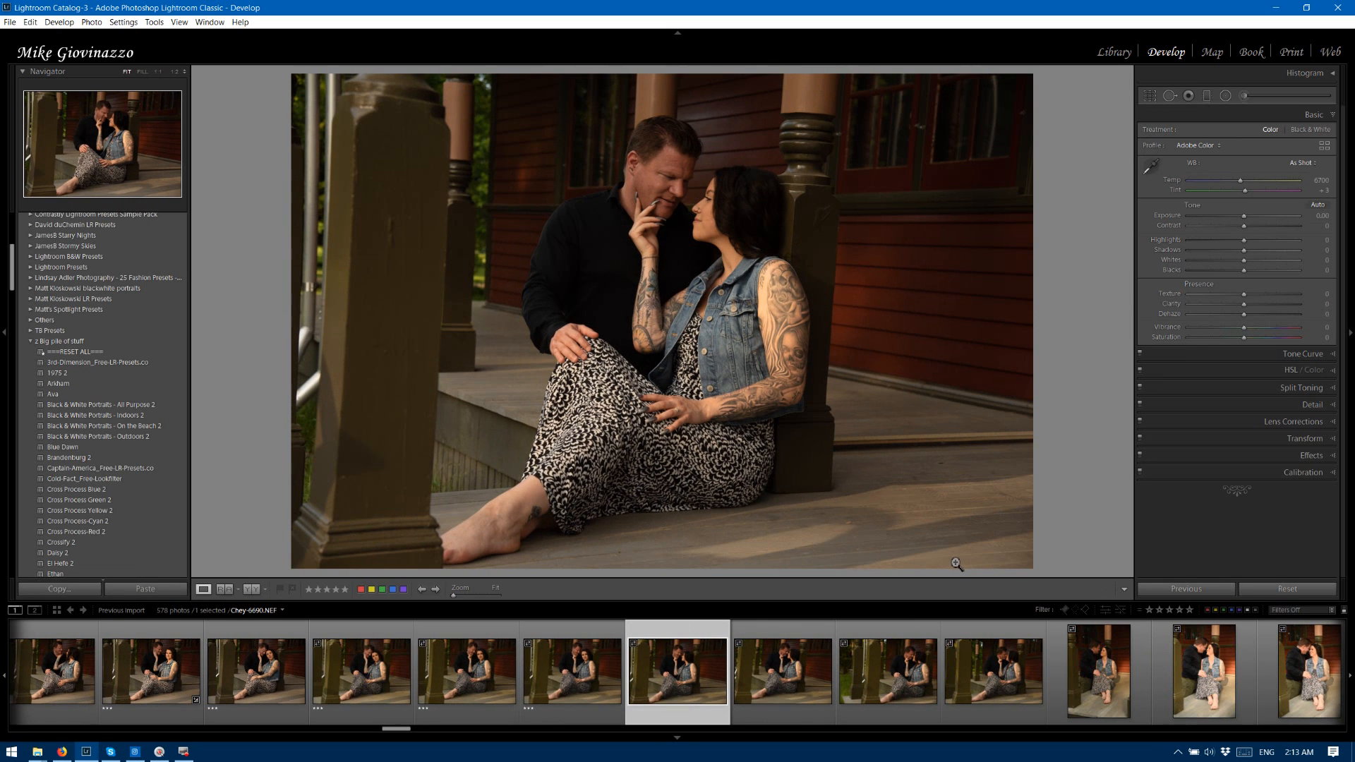
{"action": "key", "text": "3"}
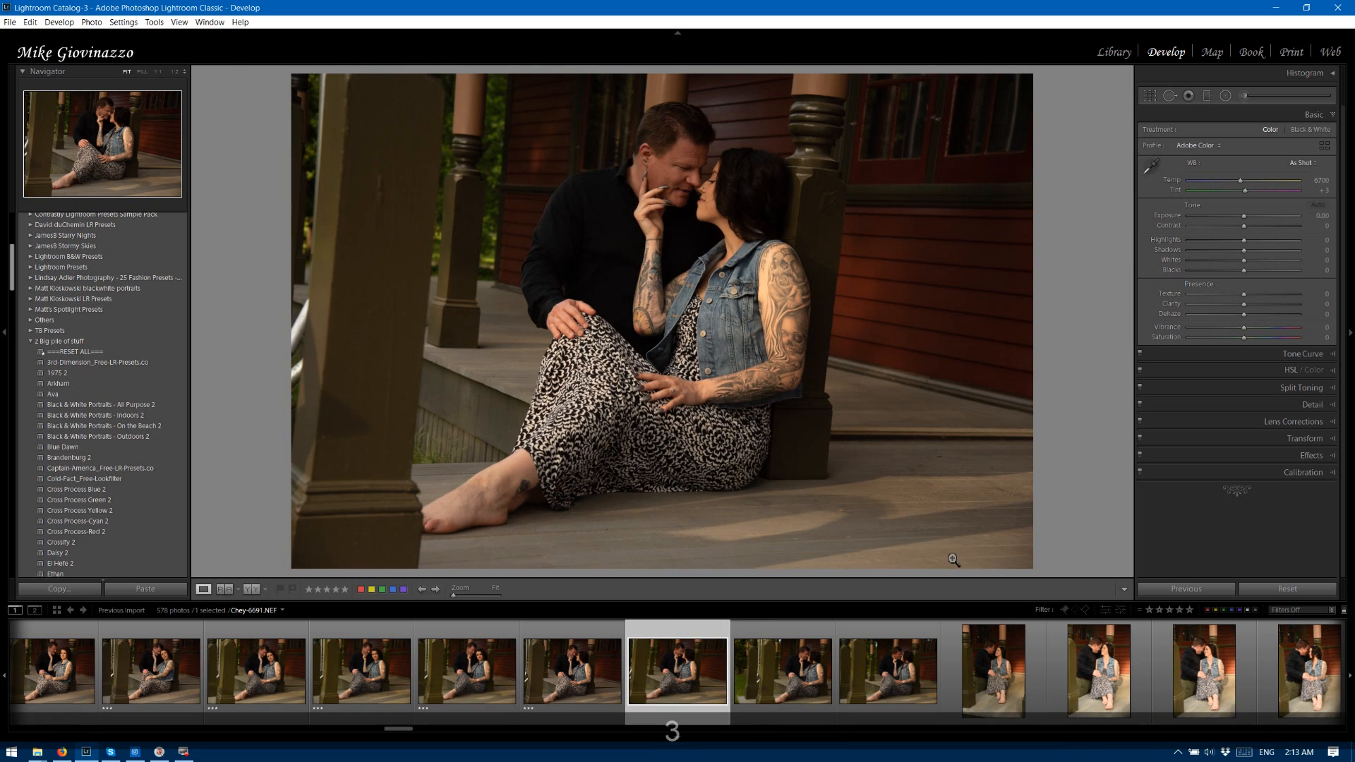
{"action": "key", "text": "3"}
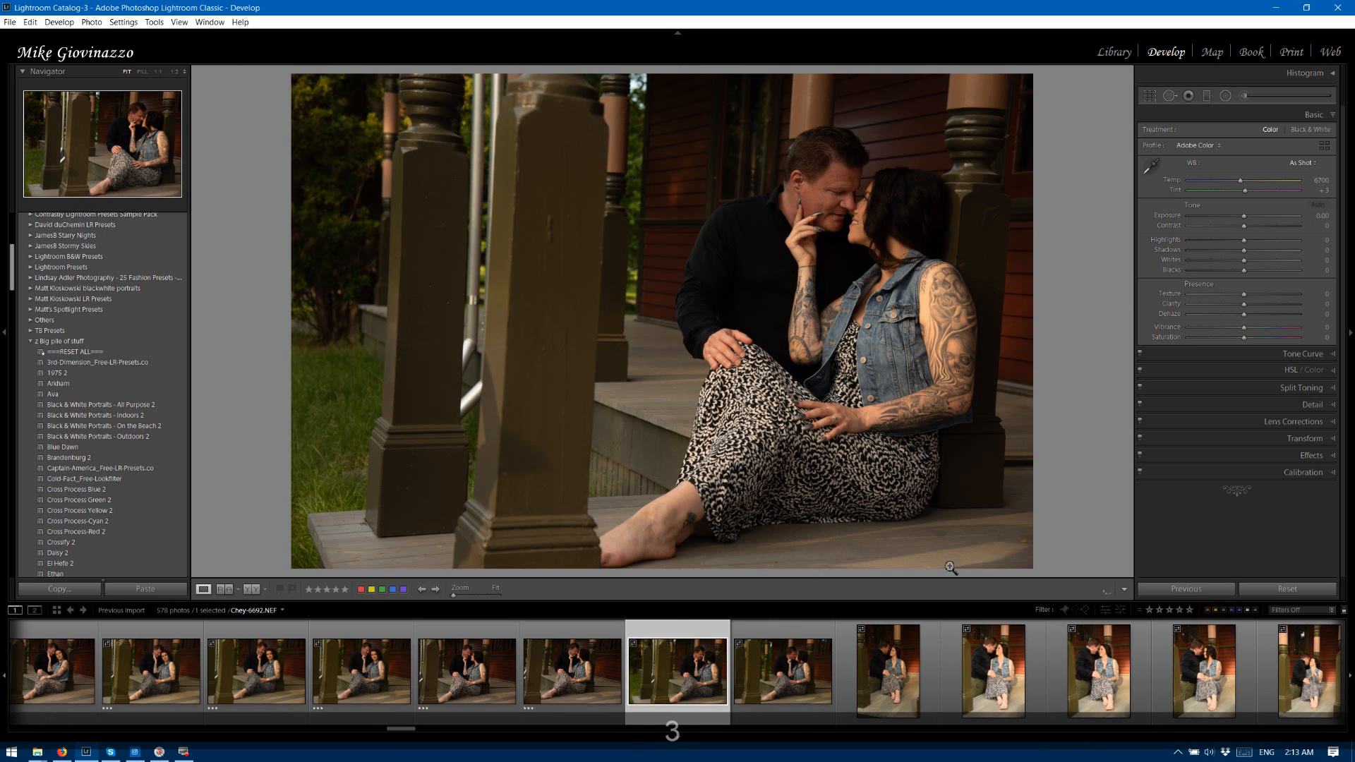
{"action": "key", "text": "3"}
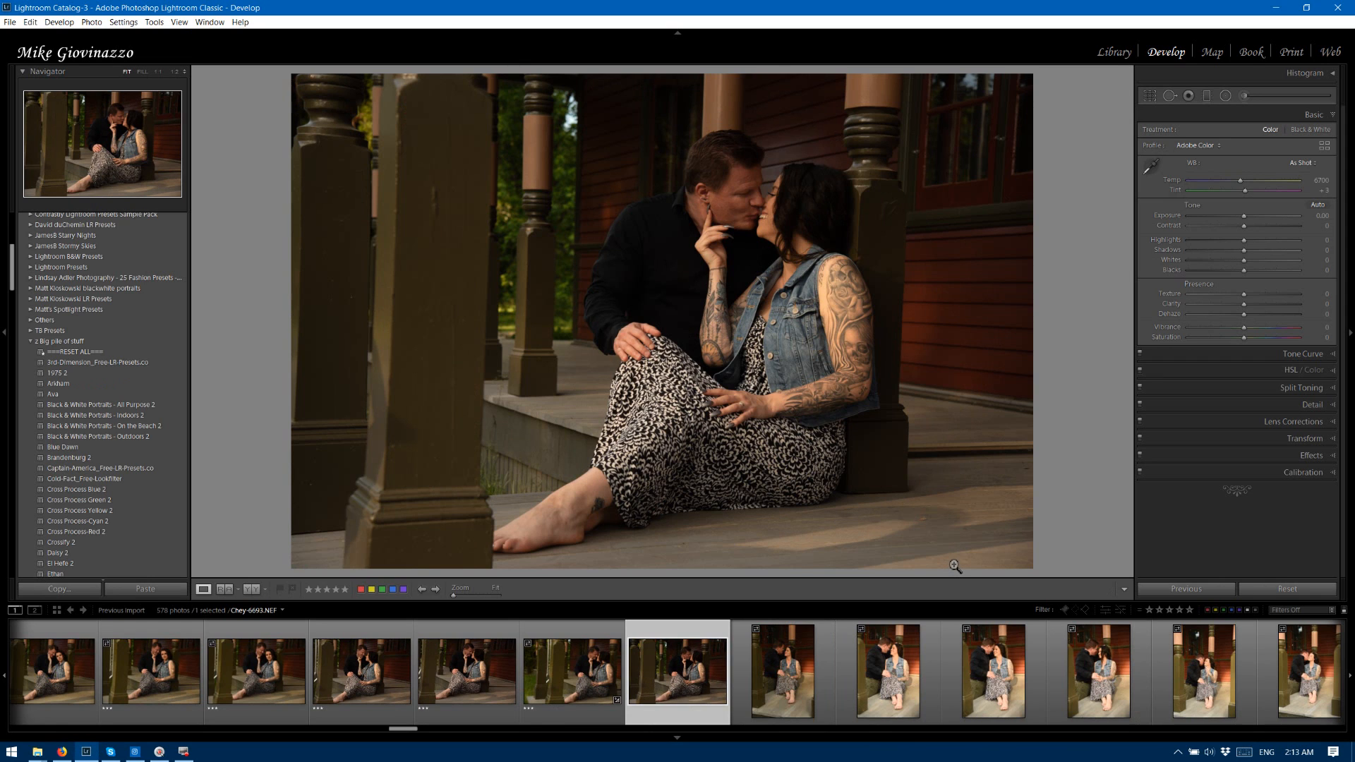
{"action": "key", "text": "3"}
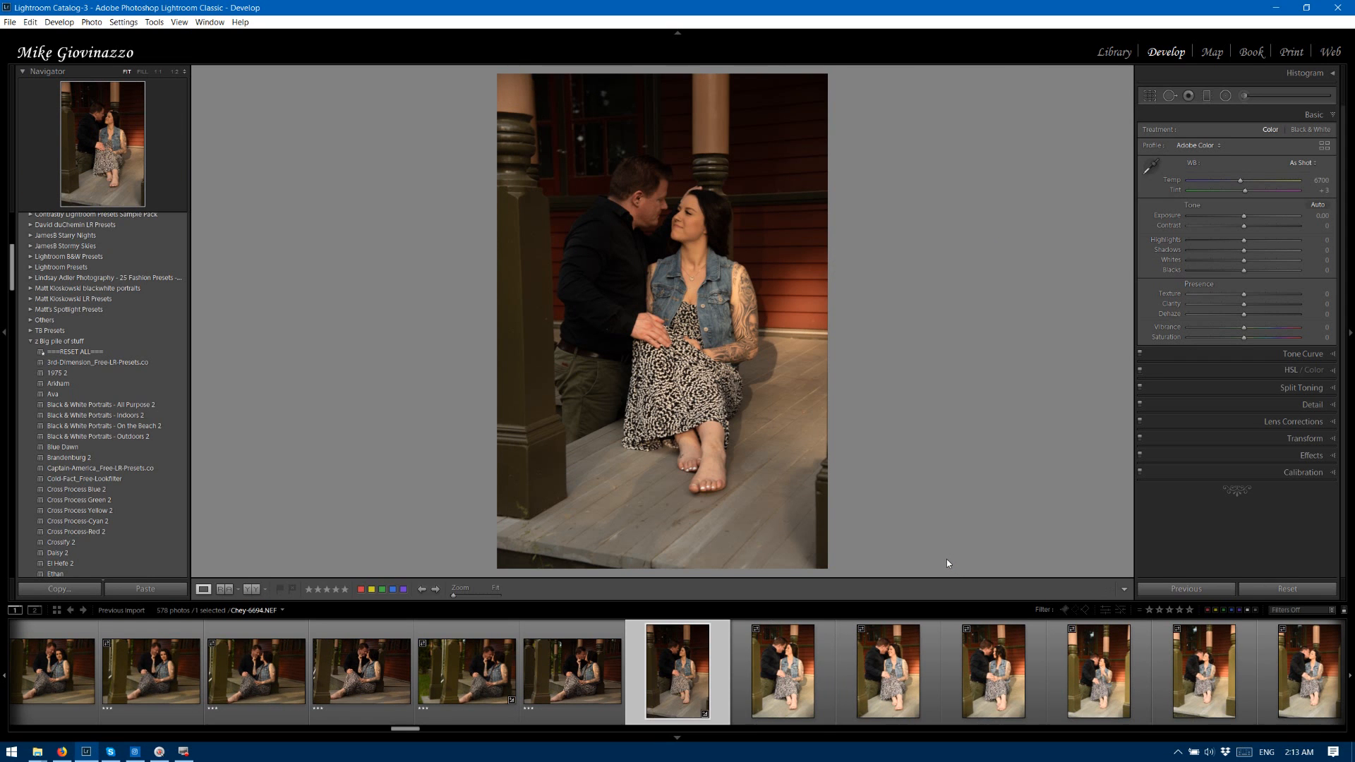
{"action": "key", "text": "3"}
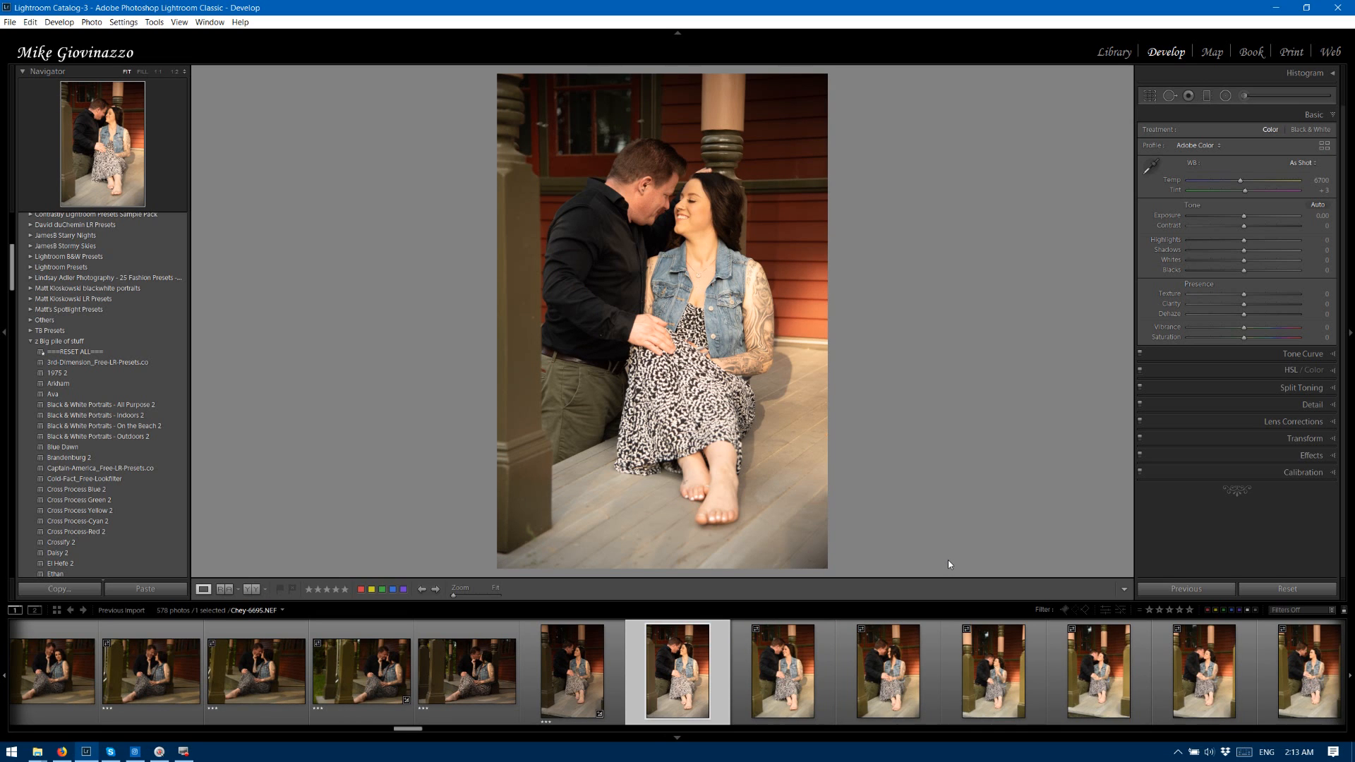
Go back to photo 6694, show the histogram, and compare the exposure of photos 6694 and 6695.
{"action": "left_click", "coordinate": [621, 663]}
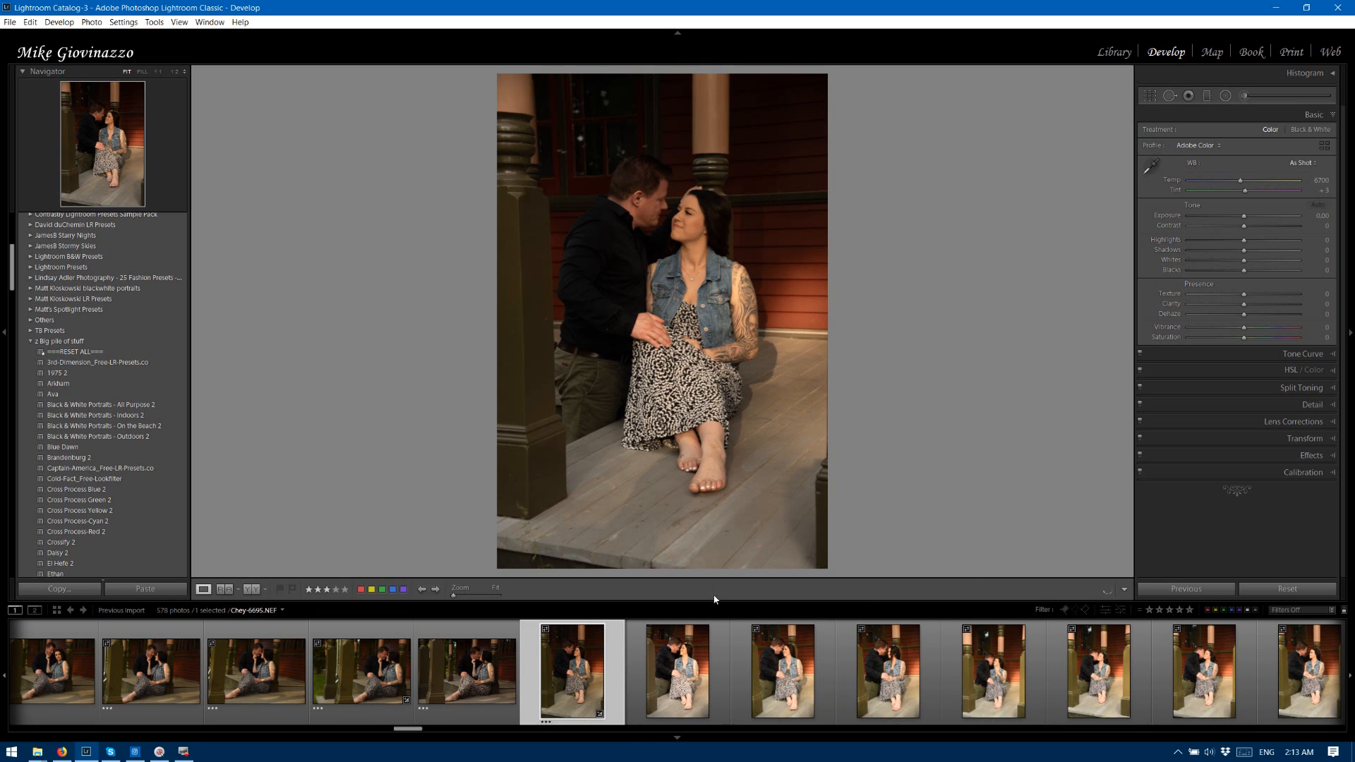
{"action": "left_click", "coordinate": [1328, 76]}
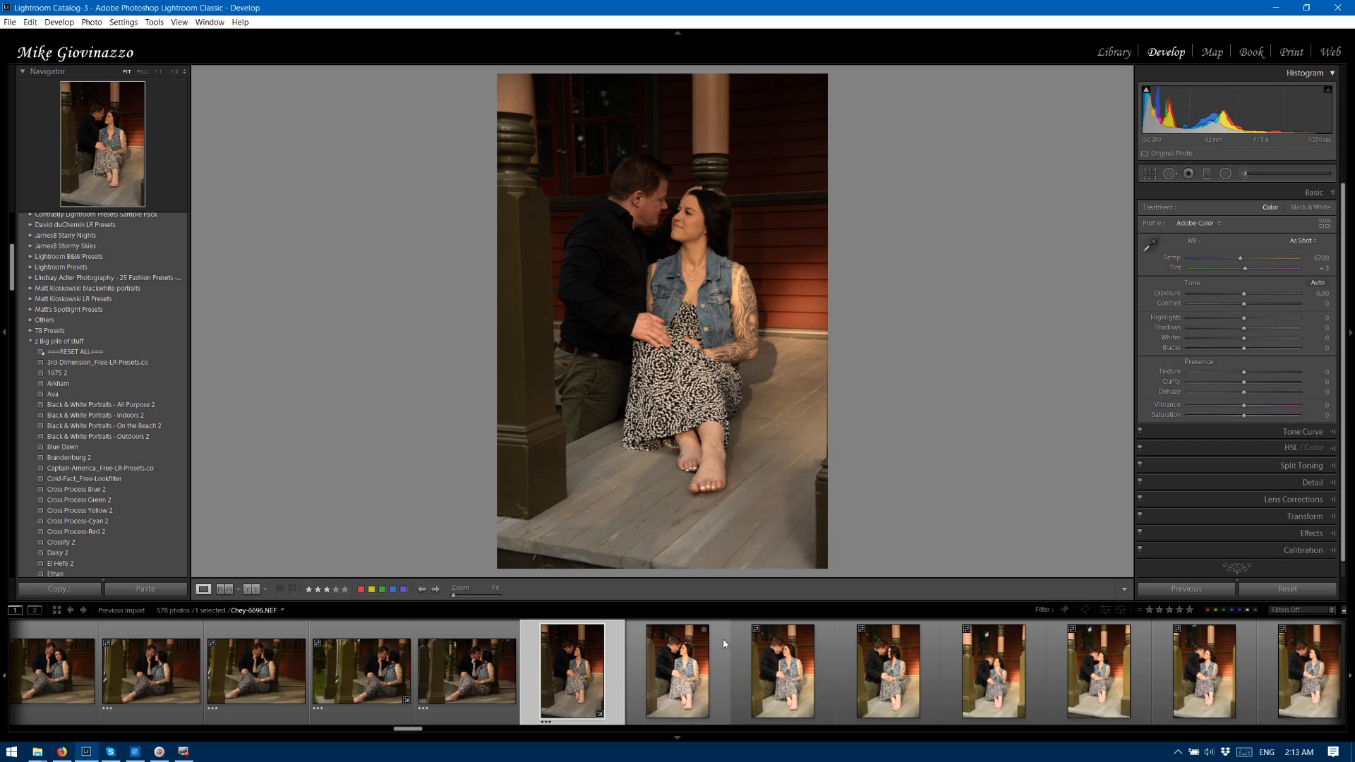
{"action": "left_click", "coordinate": [710, 659]}
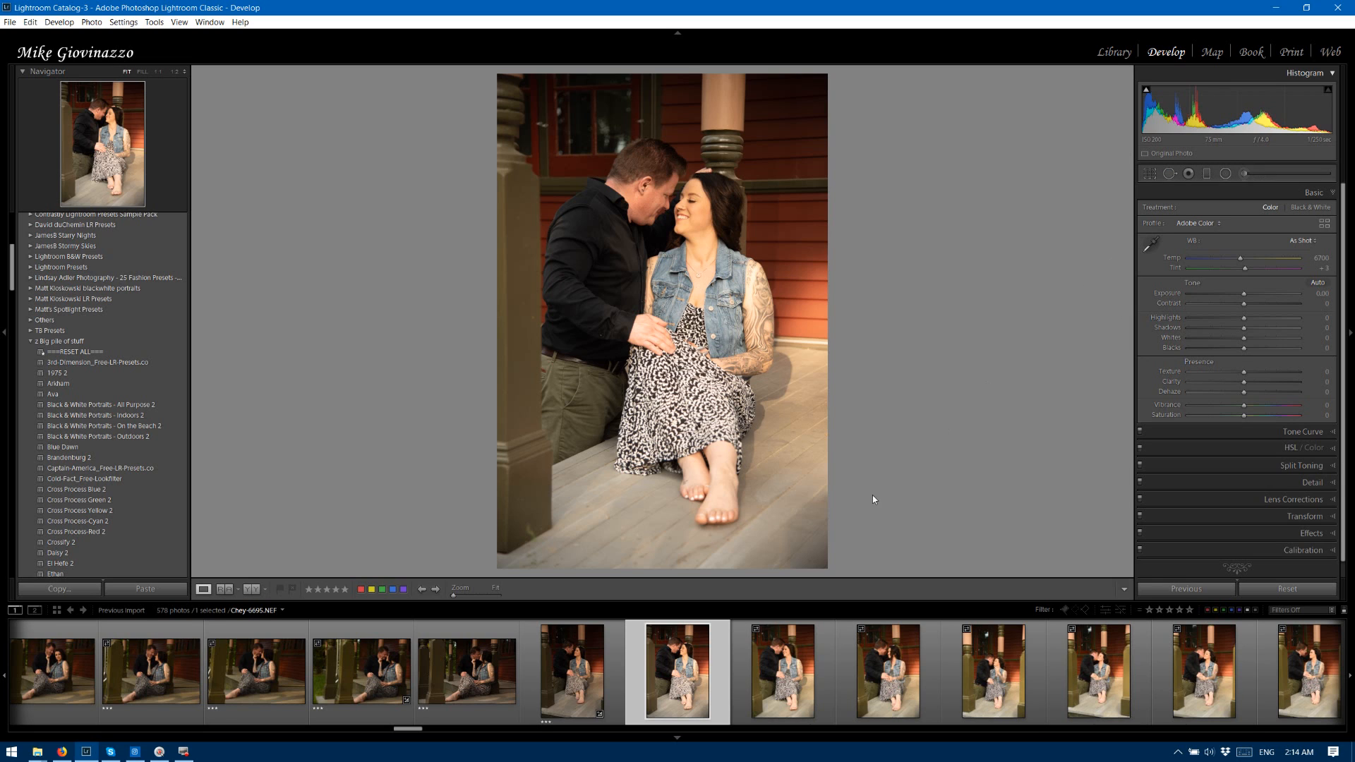
{"action": "left_click", "coordinate": [611, 666]}
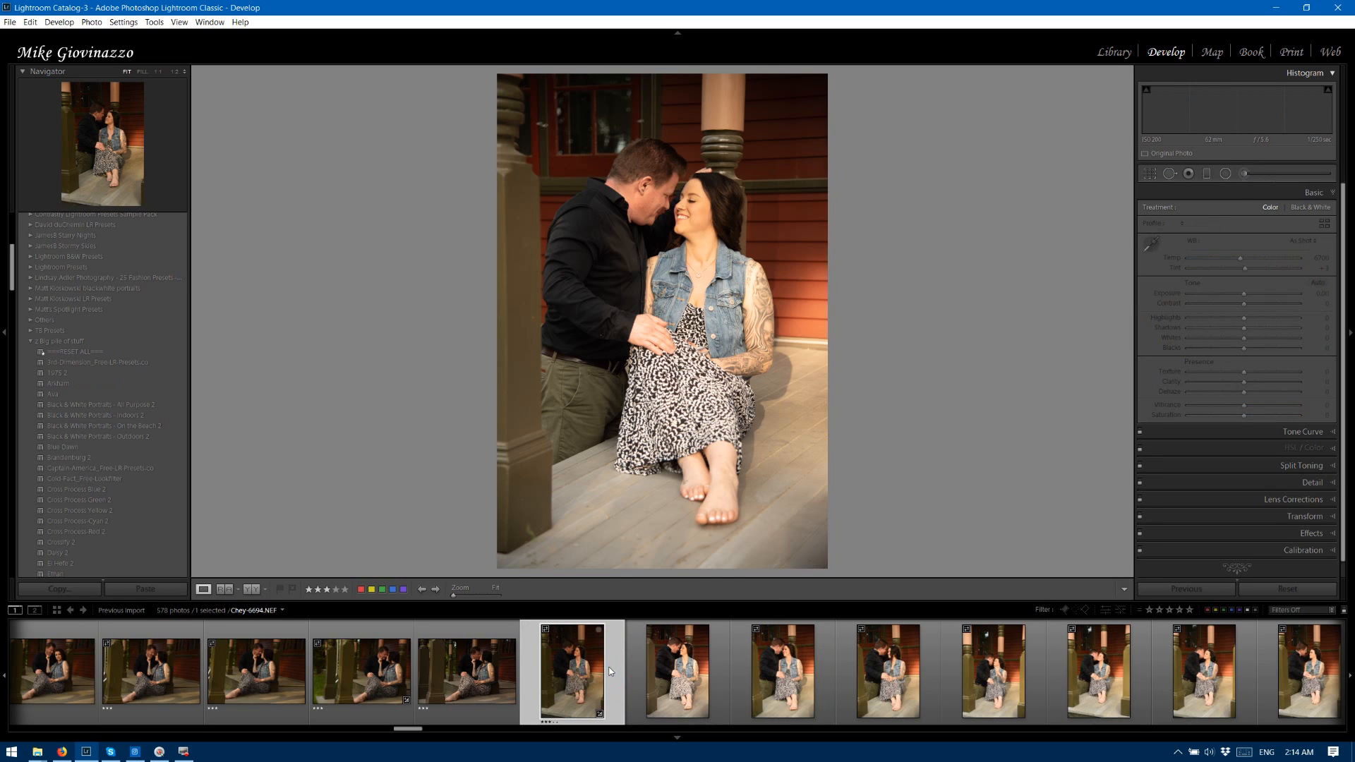
Set photo 6695's exposure to −0.26 and its highlights to −65.
{"action": "left_click", "coordinate": [641, 666]}
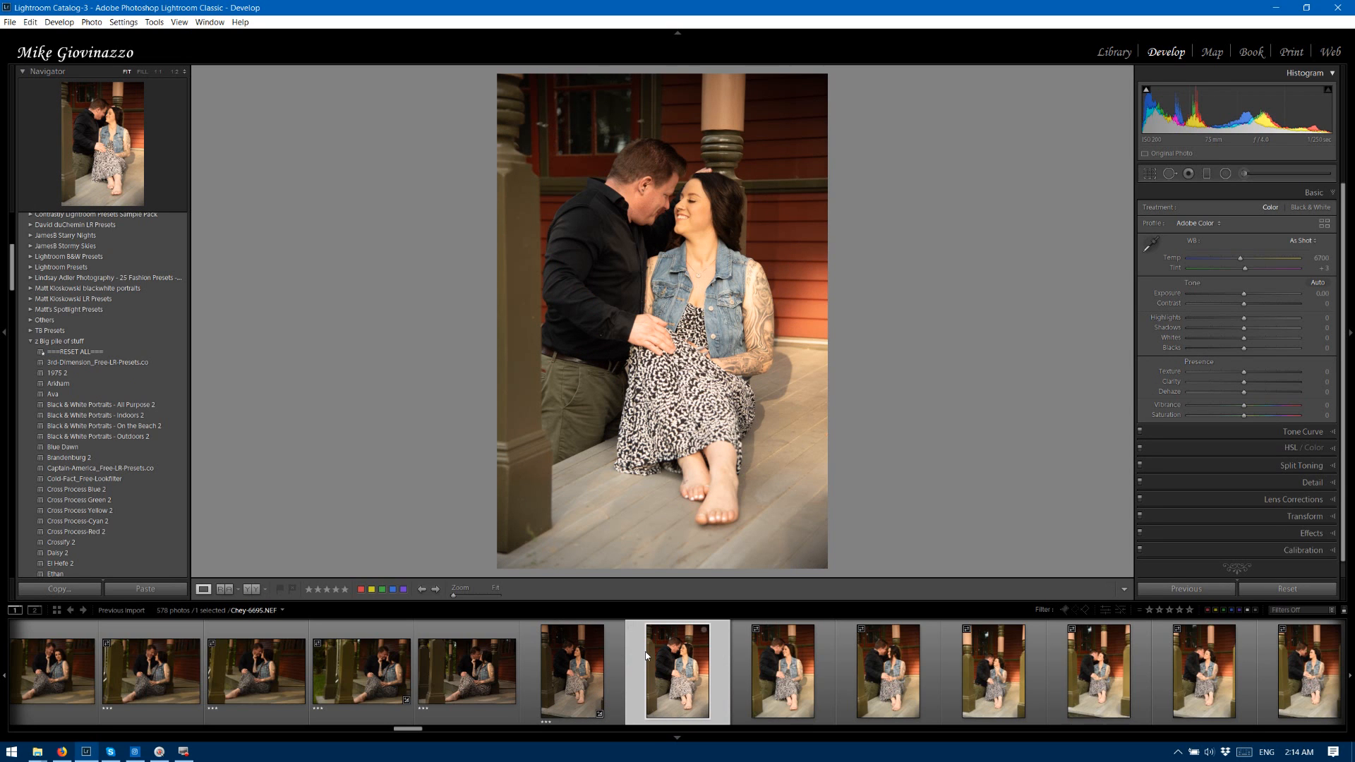
{"action": "left_click", "coordinate": [1236, 293]}
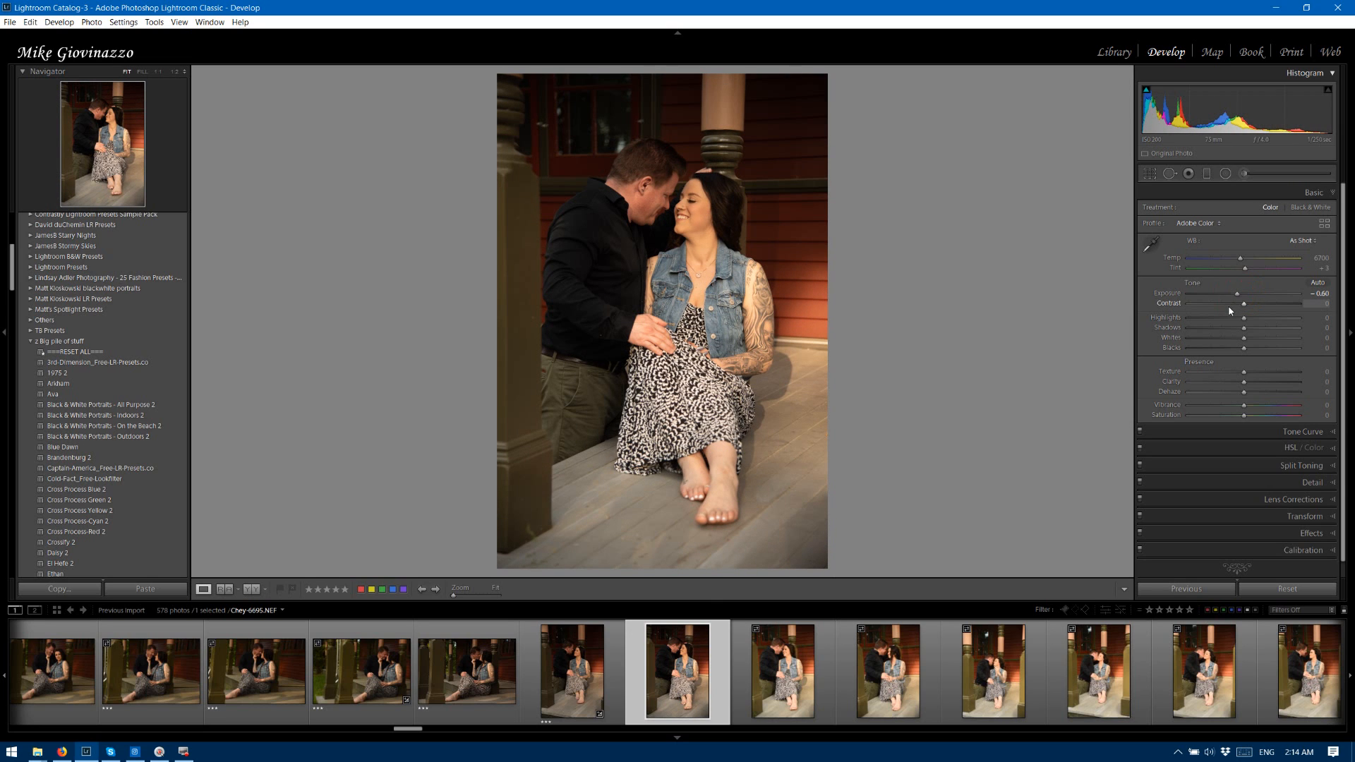
{"action": "left_click_drag", "start_coordinate": [1237, 294], "coordinate": [1208, 323]}
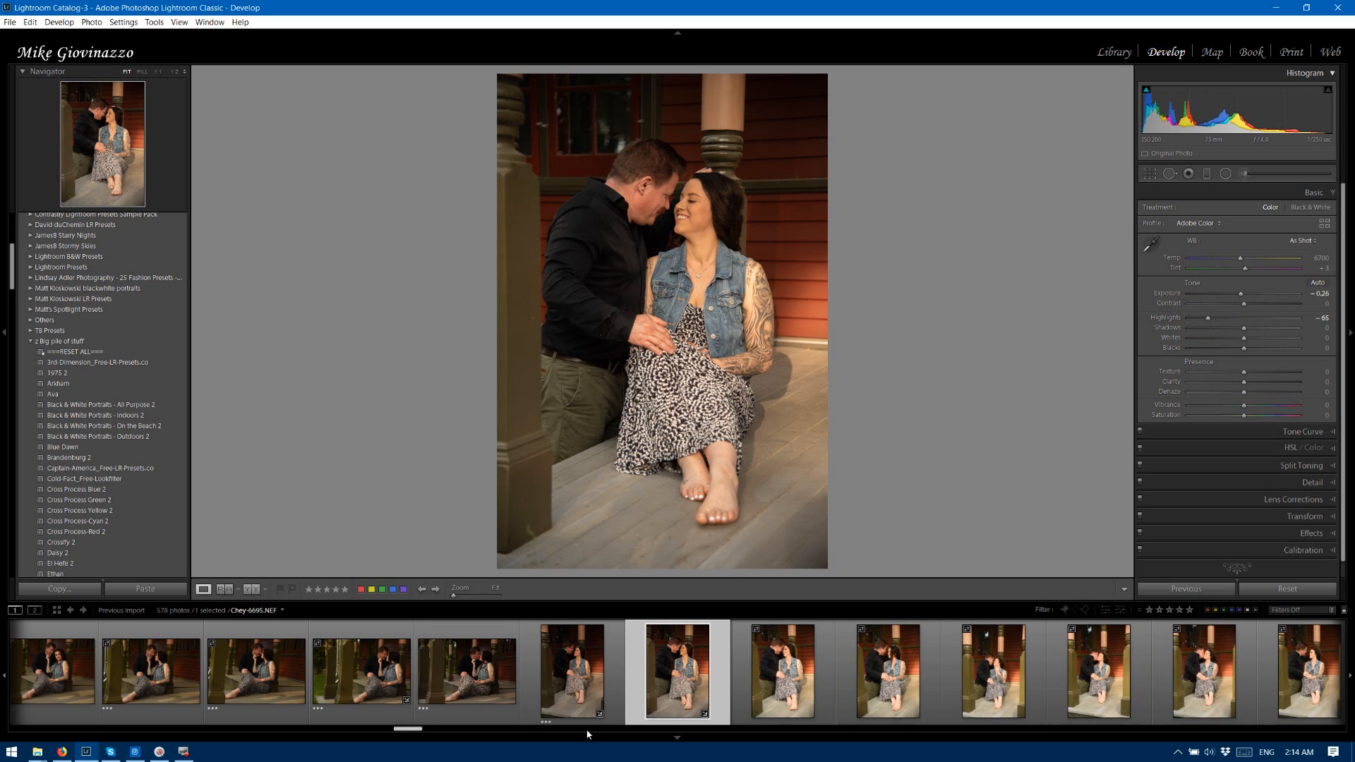
Synchronize the develop settings of photo 6695 across the similar vertical porch photos through 6706.
{"action": "scroll", "coordinate": [417, 731], "scroll_direction": "down", "scroll_amount": 5}
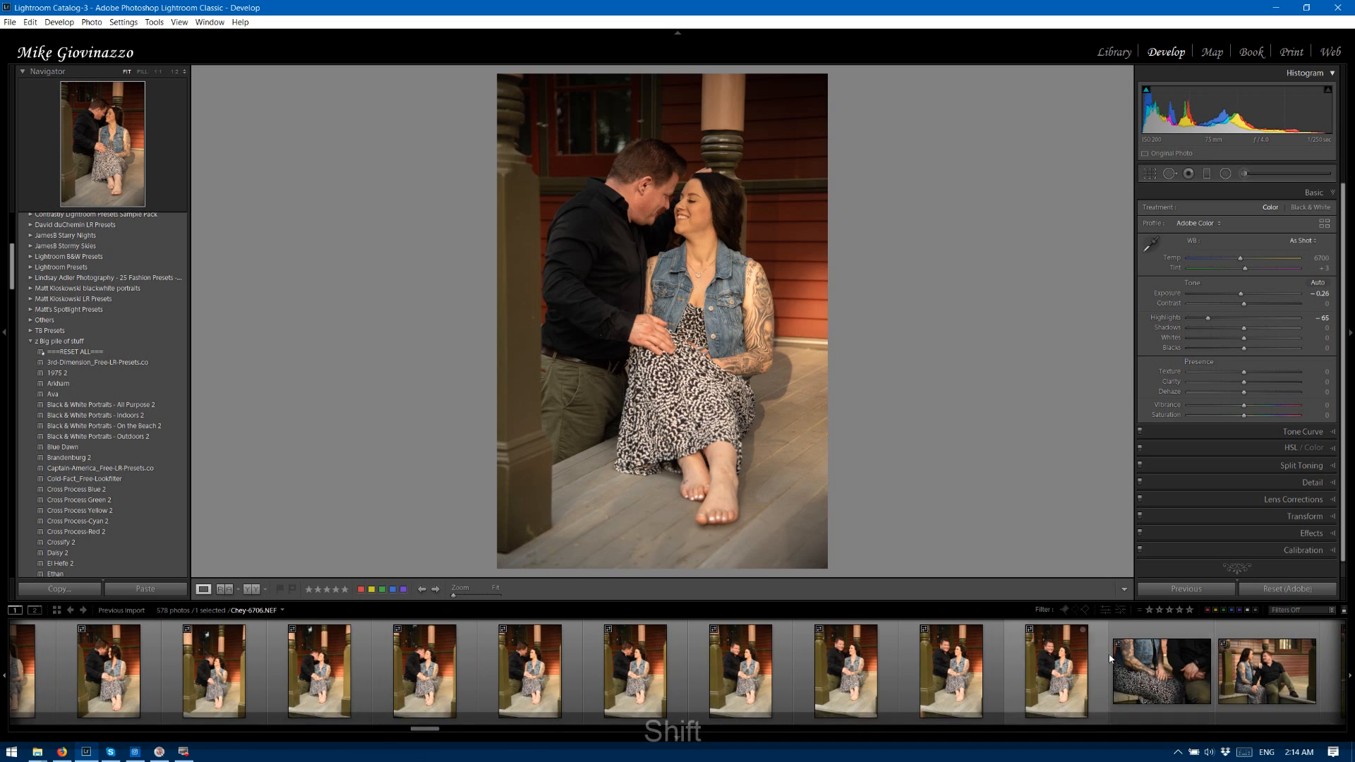
{"action": "left_click", "coordinate": [1095, 653]}
{"action": "left_click", "coordinate": [1095, 654], "text": "shift"}
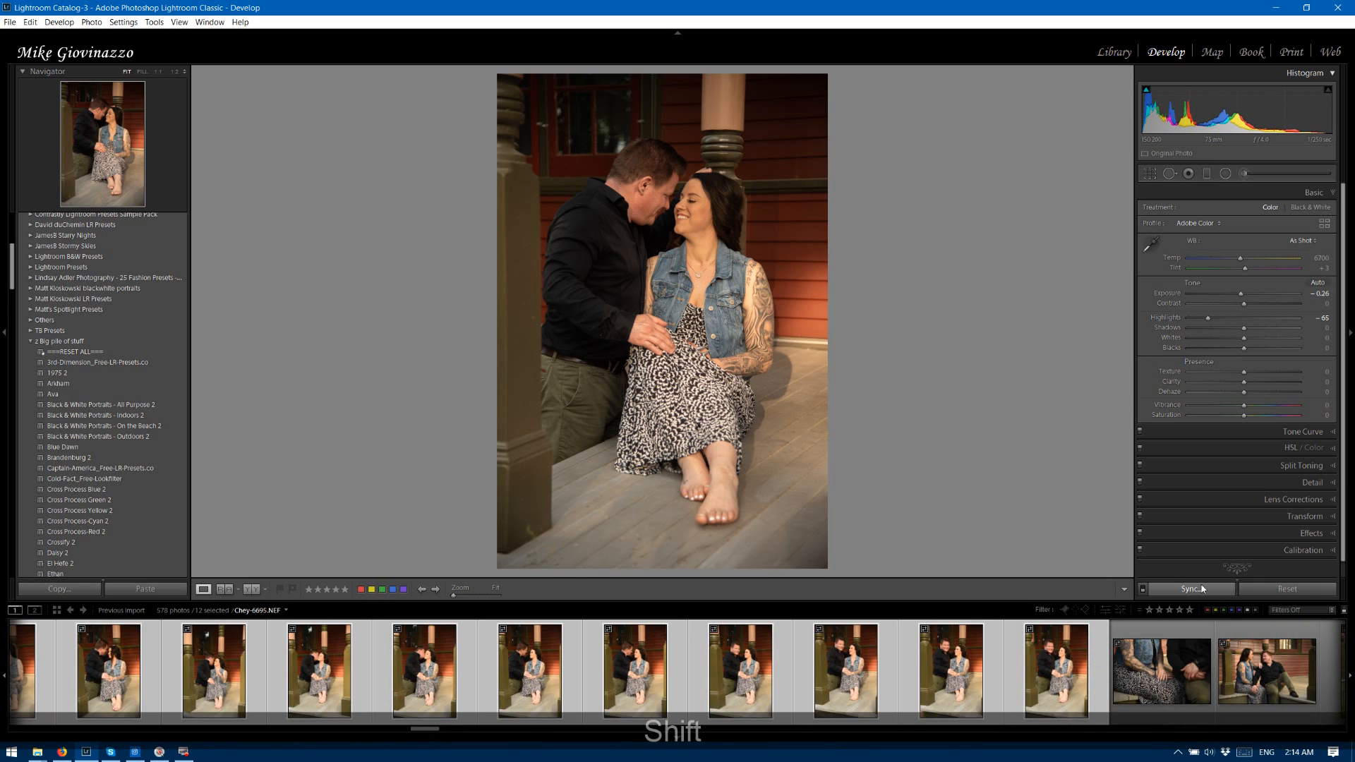
{"action": "left_click", "coordinate": [1197, 590]}
{"action": "left_click", "coordinate": [1150, 462]}
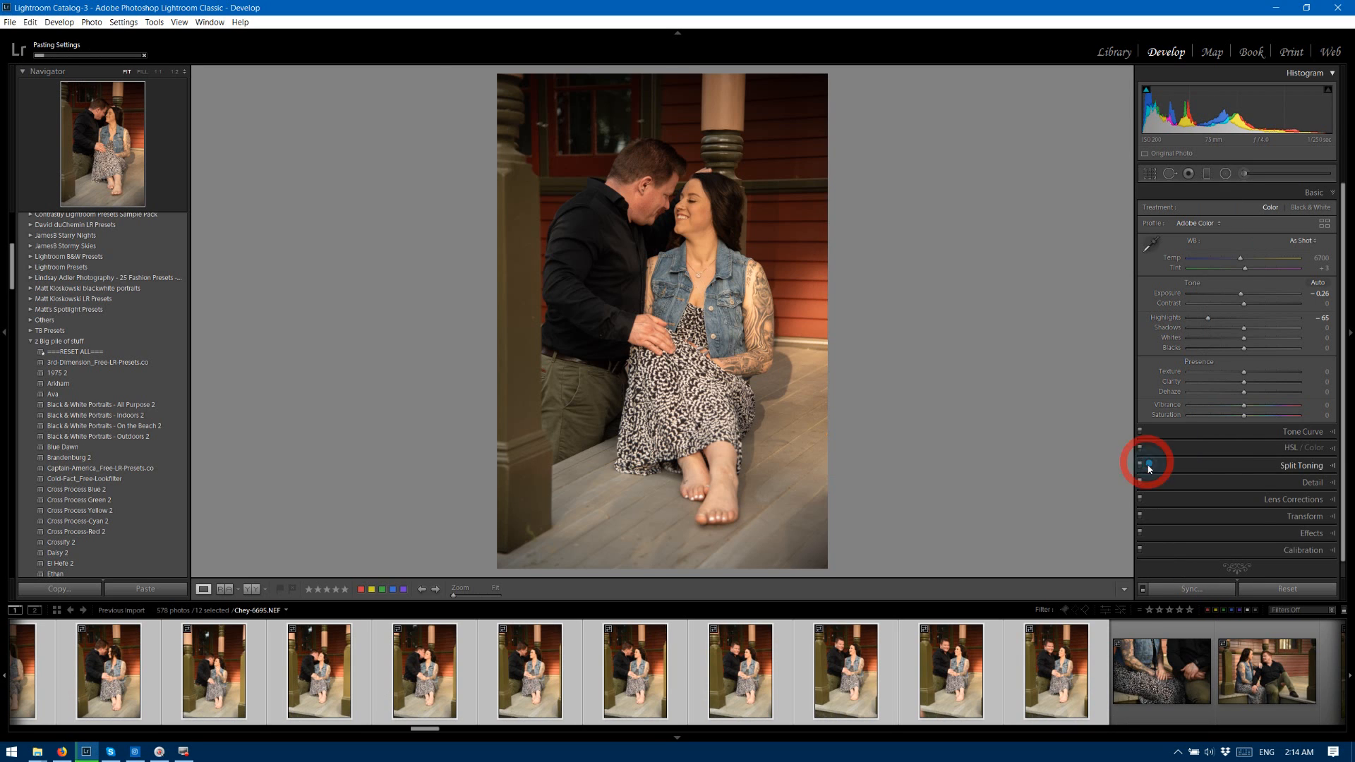
Deselect the synchronized group, then rate photo 6695 three stars and photo 6696 four stars.
{"action": "left_click_drag", "start_coordinate": [425, 730], "coordinate": [412, 728]}
{"action": "left_click", "coordinate": [467, 659]}
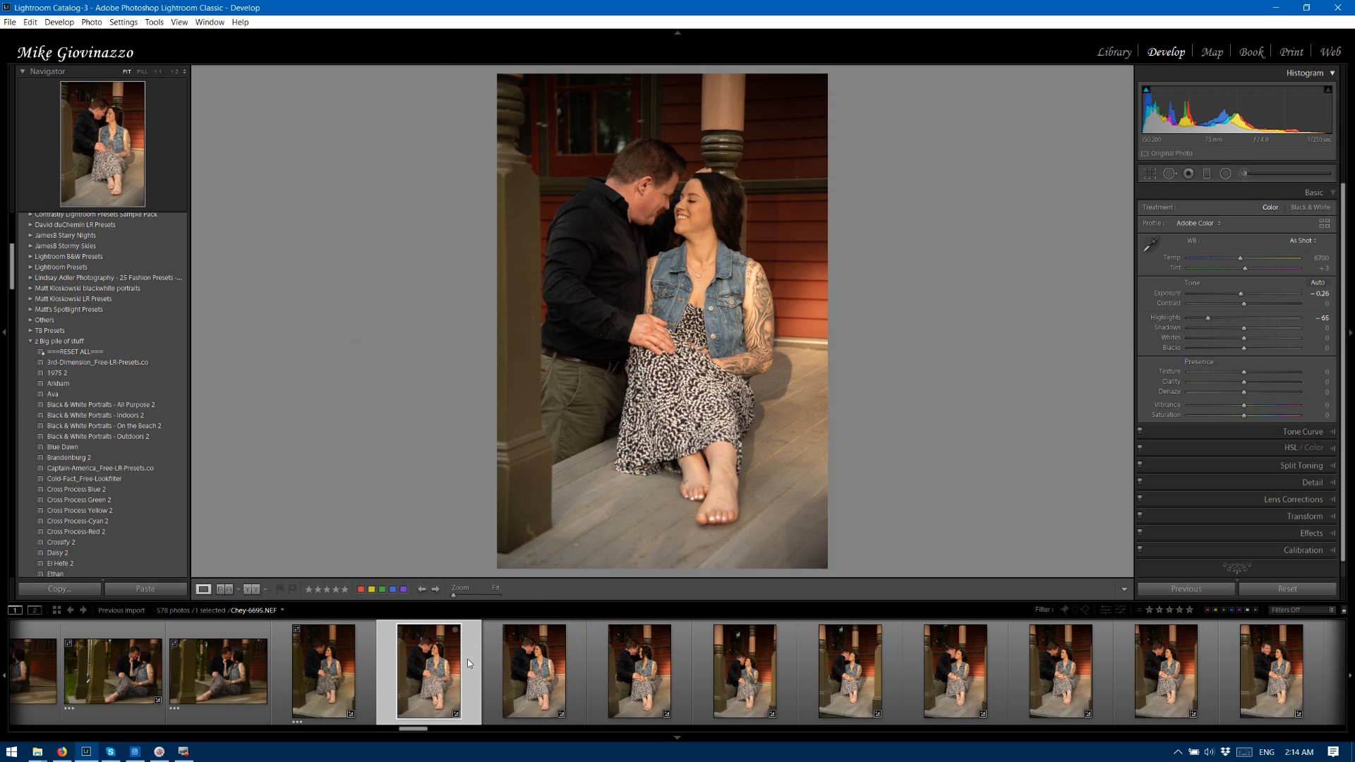
{"action": "left_click", "coordinate": [488, 653]}
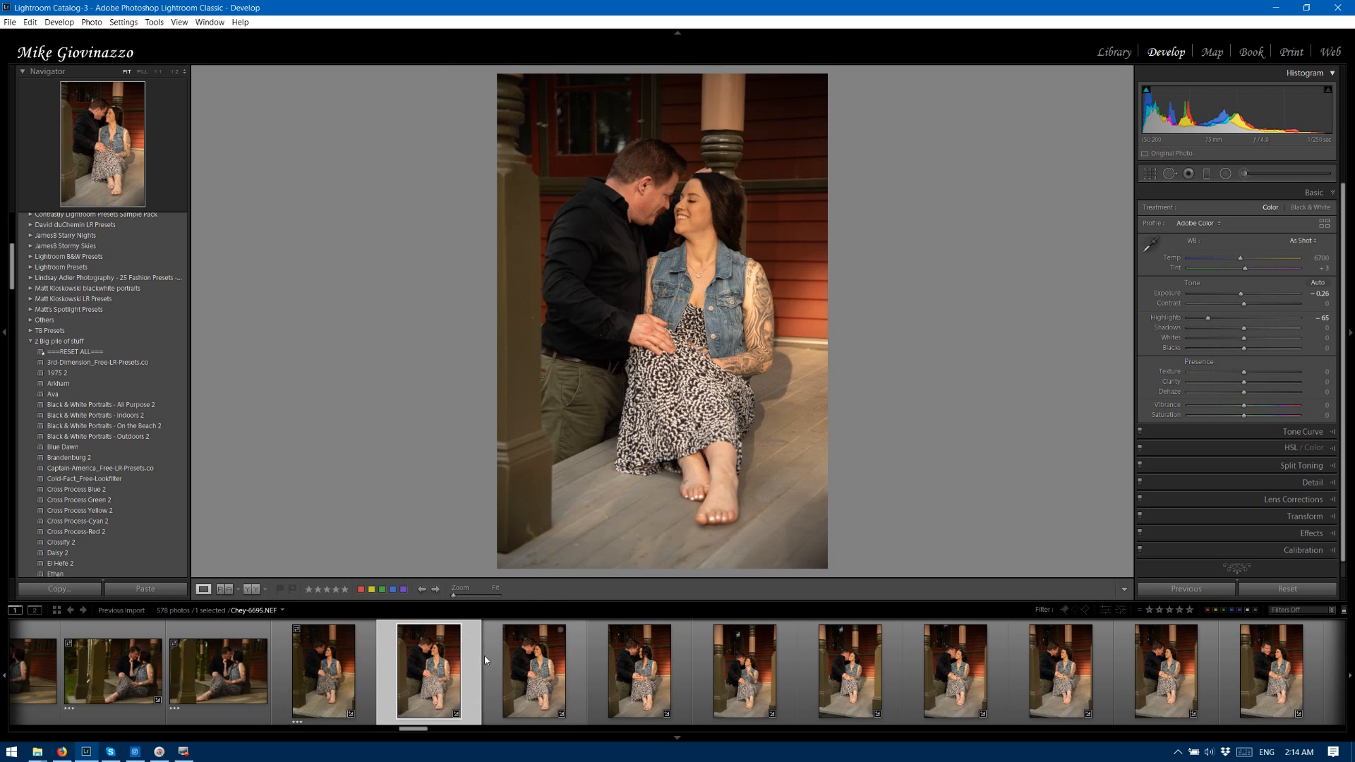
{"action": "key", "text": "3"}
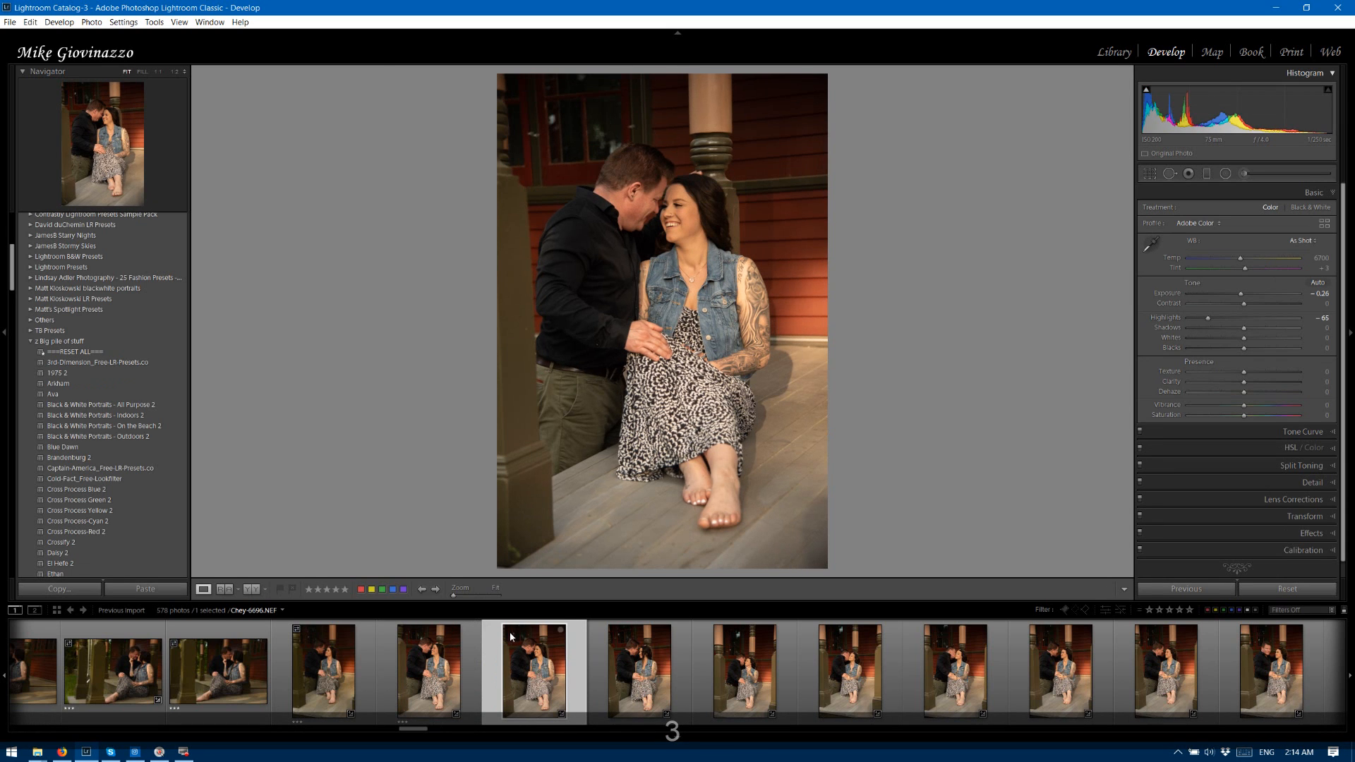
{"action": "key", "text": "Right"}
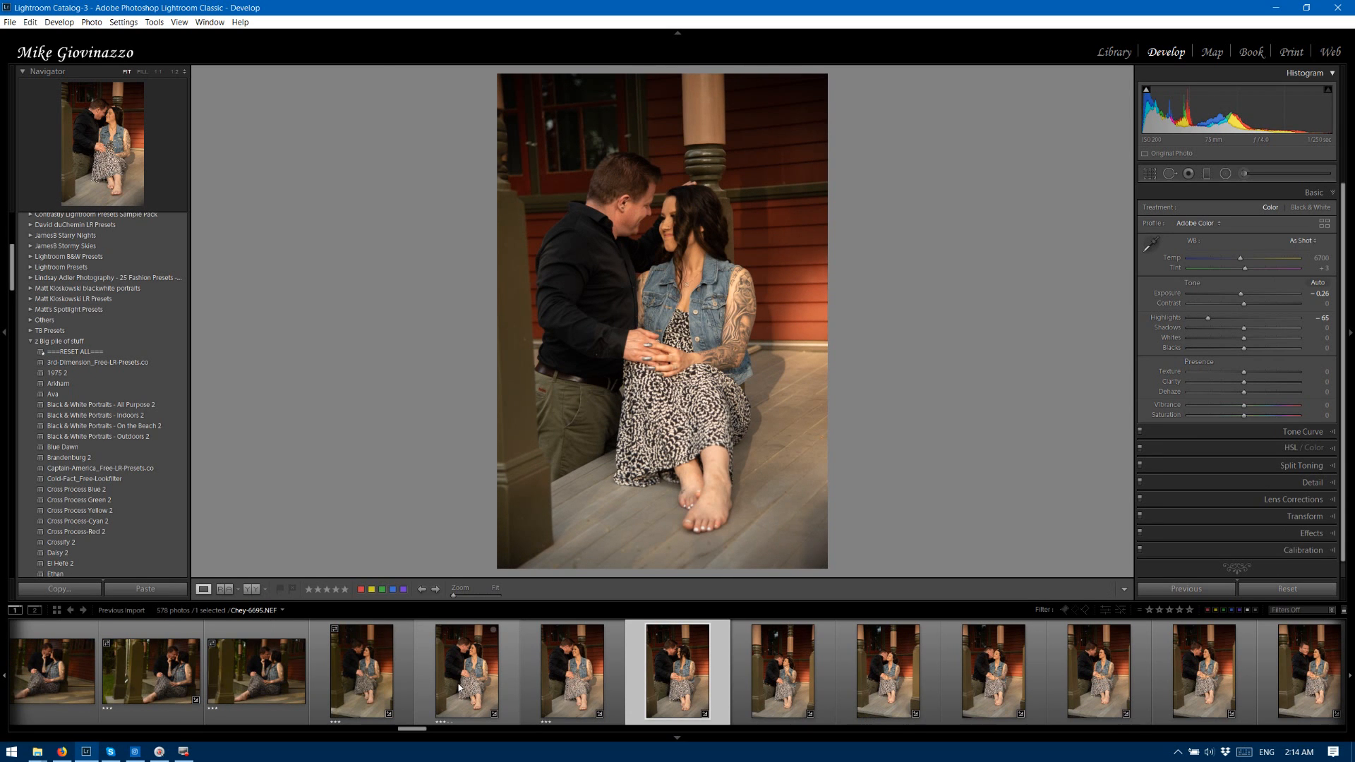
{"action": "left_click", "coordinate": [614, 655]}
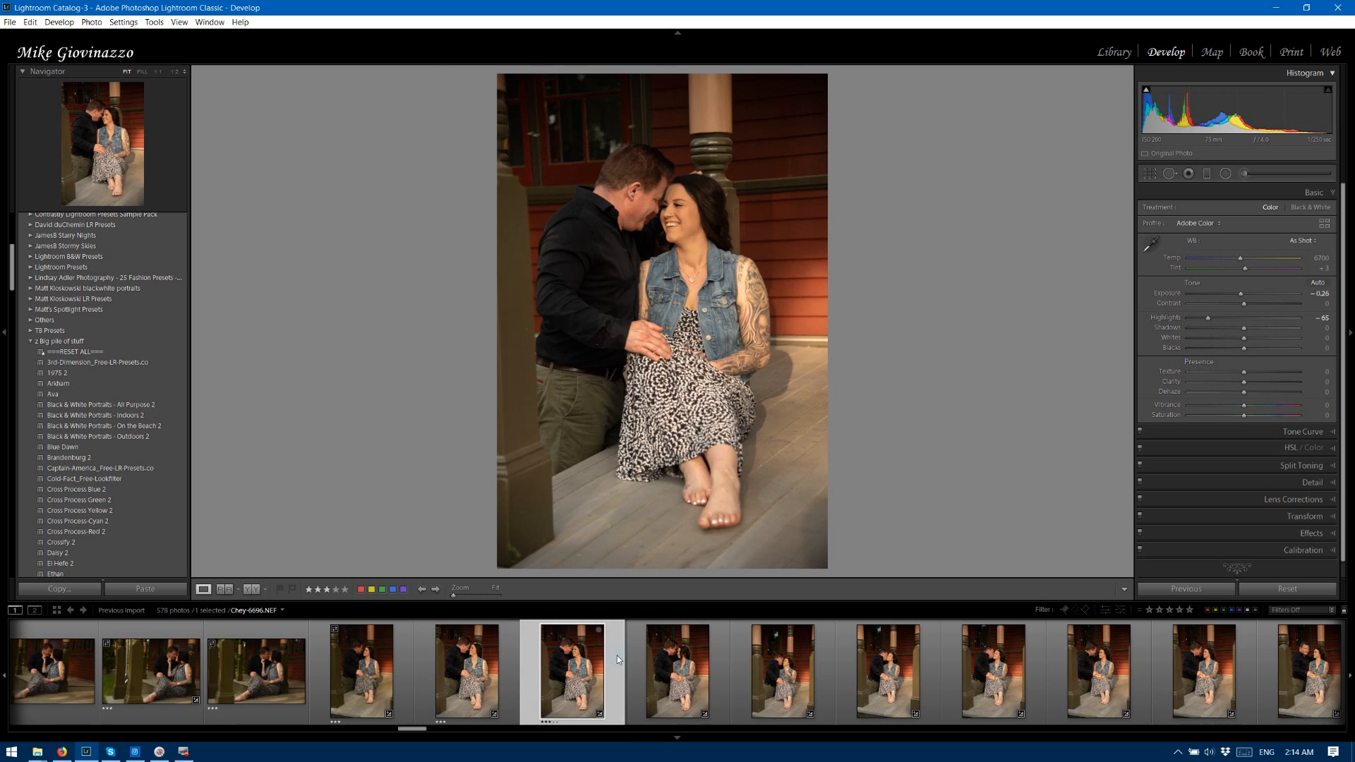
{"action": "key", "text": "4"}
{"action": "key", "text": "Right"}
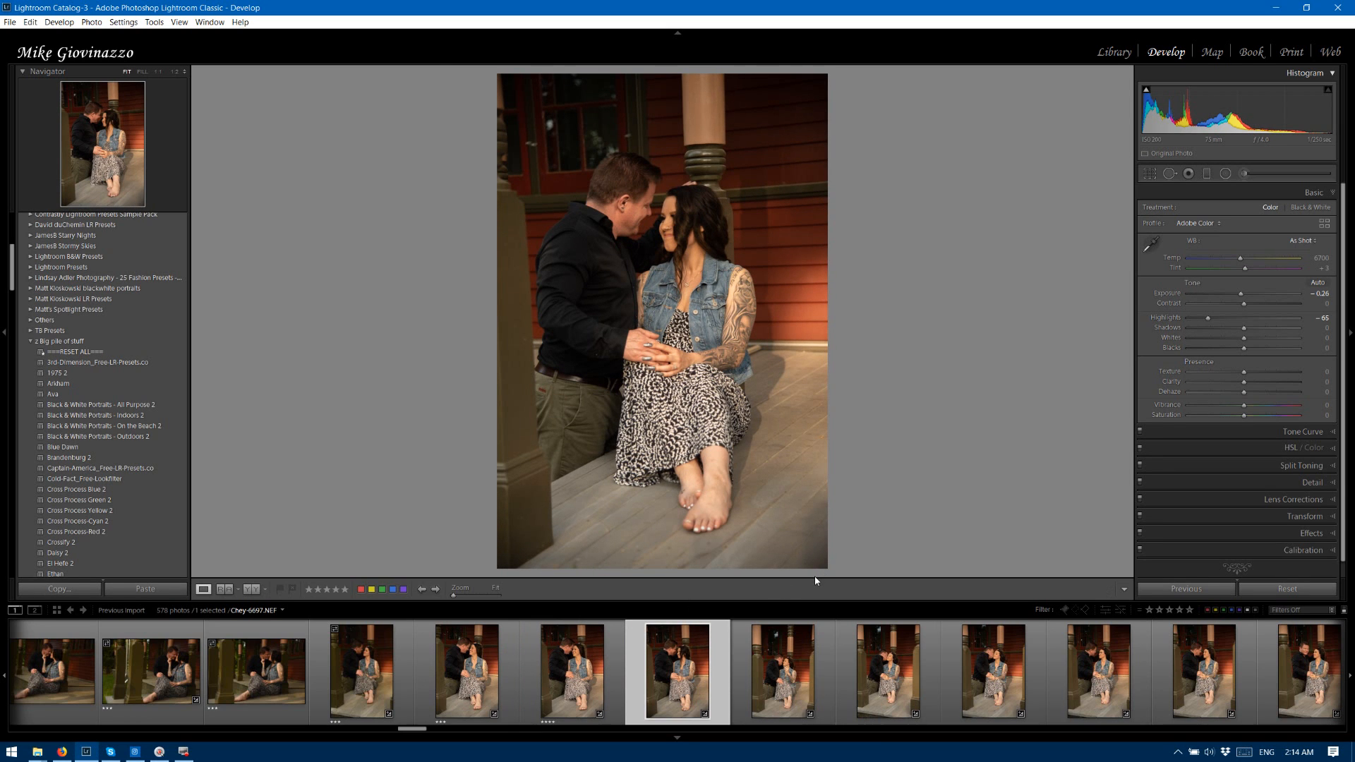
Rate the vertical porch photos 6697, 6698 and 6699 two stars, and photos 6700, 6701 and 6702 three stars.
{"action": "key", "text": "2"}
{"action": "key", "text": "Right"}
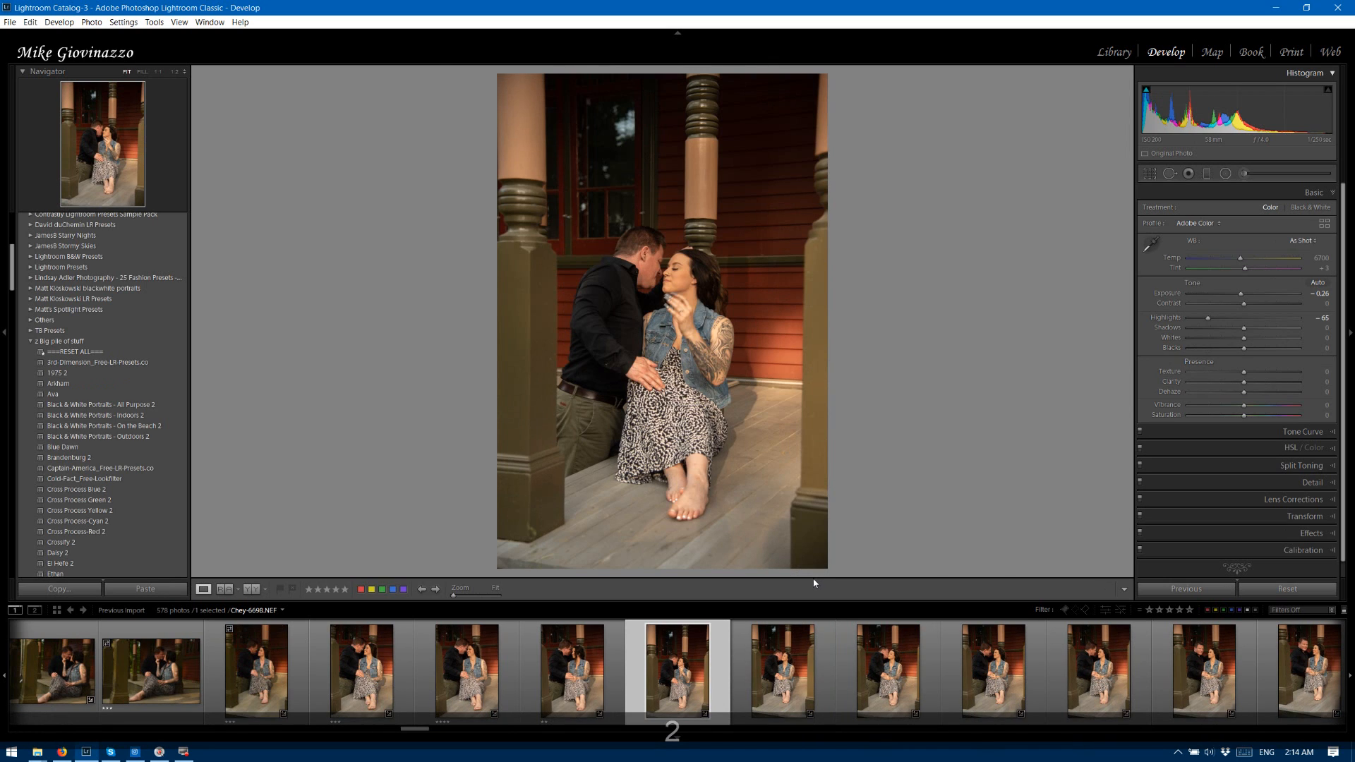
{"action": "key", "text": "2"}
{"action": "key", "text": "Right"}
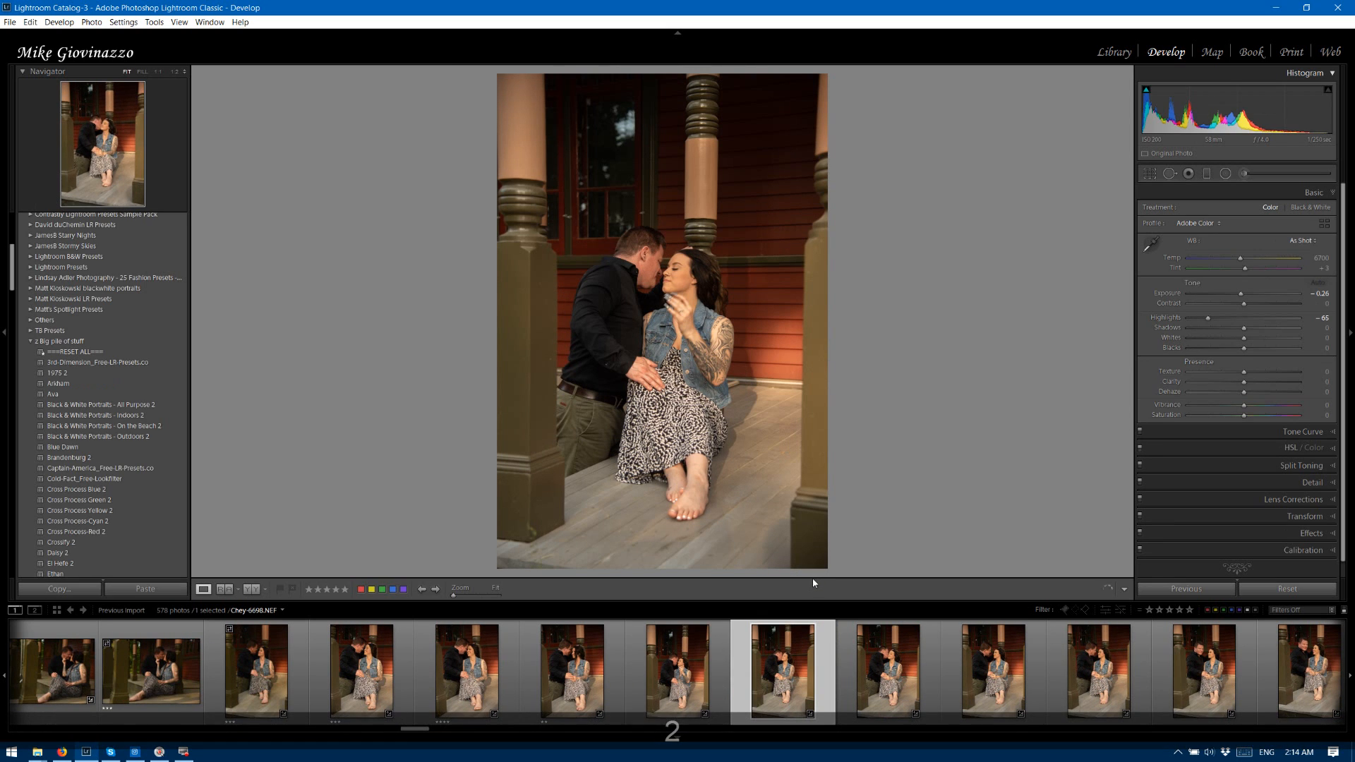
{"action": "key", "text": "2"}
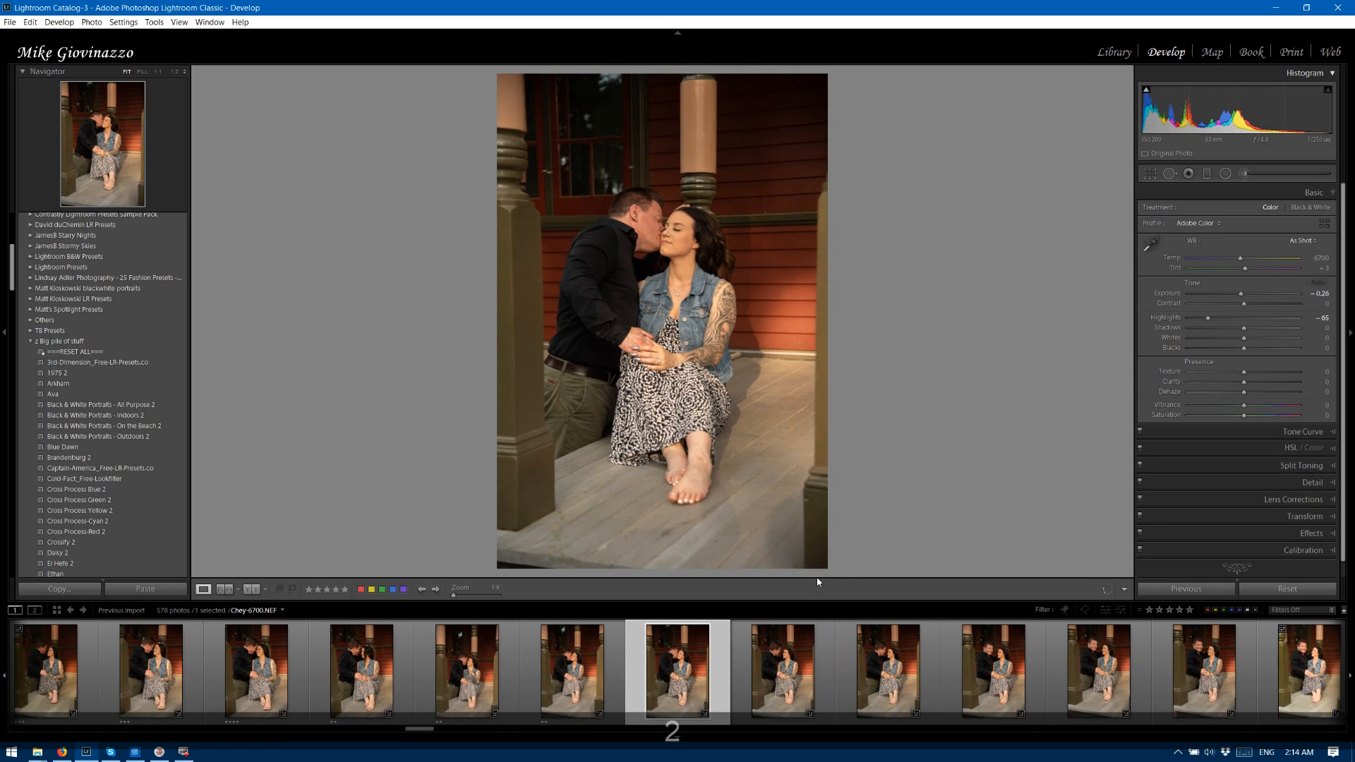
{"action": "key", "text": "3"}
{"action": "key", "text": "Right"}
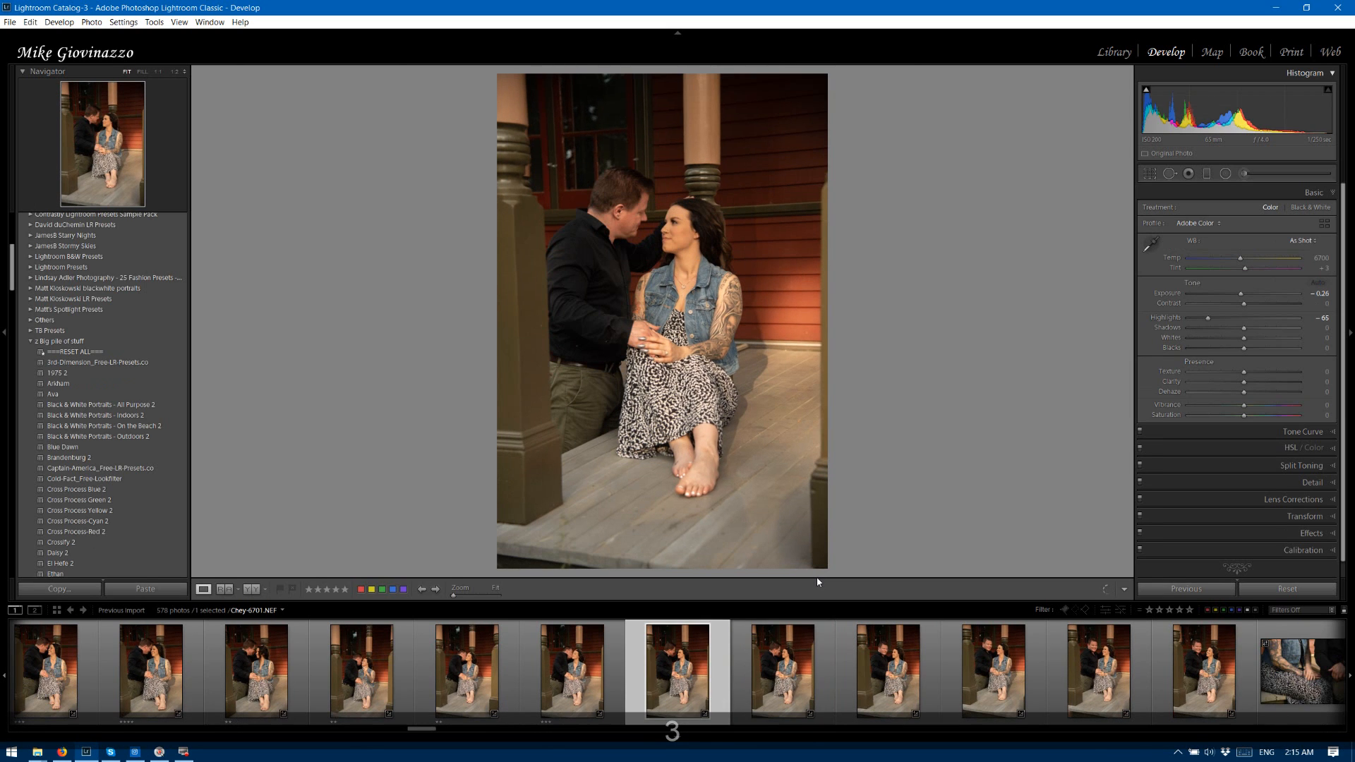
{"action": "key", "text": "3"}
{"action": "key", "text": "Right"}
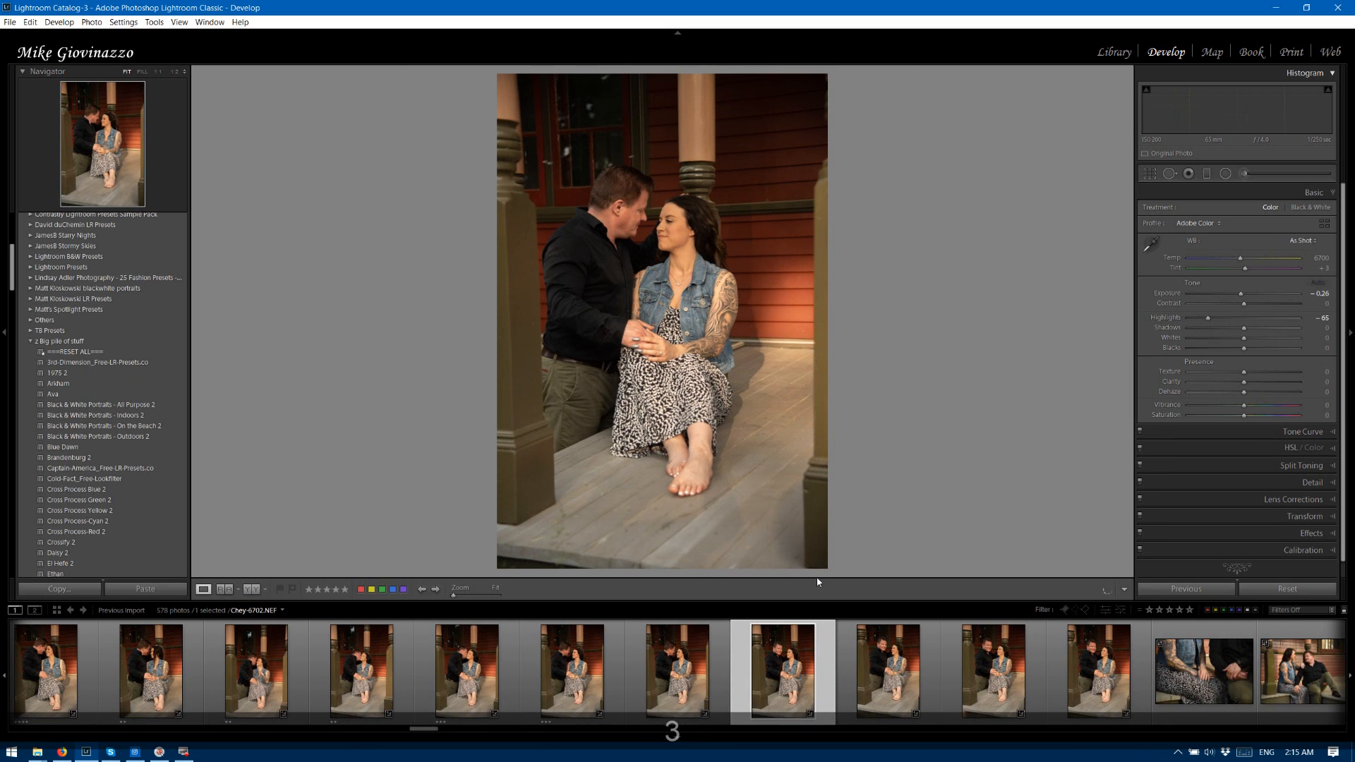
{"action": "key", "text": "3"}
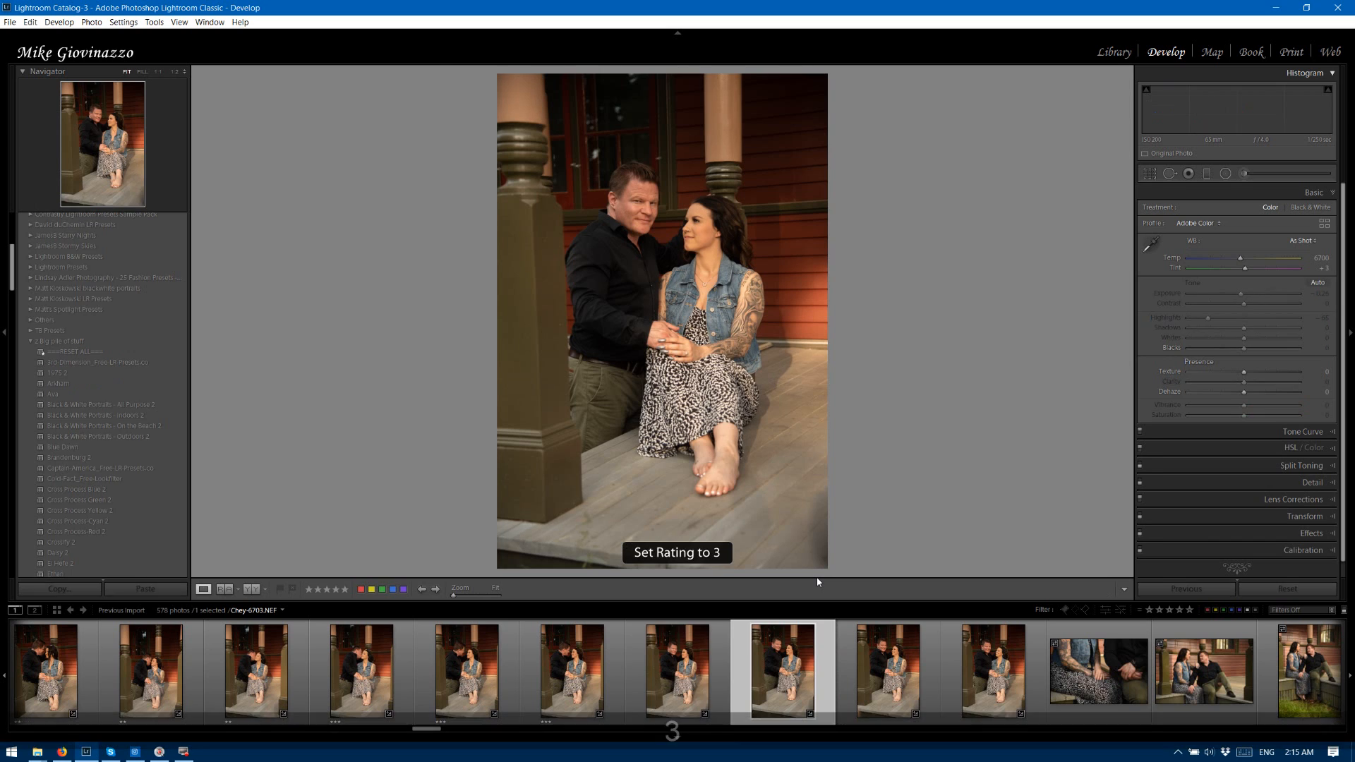
Rate the remaining vertical porch photos, from 6703 up to the close-up of the couple's hands, three stars.
{"action": "key", "text": "Right"}
{"action": "key", "text": "3"}
{"action": "key", "text": "Right"}
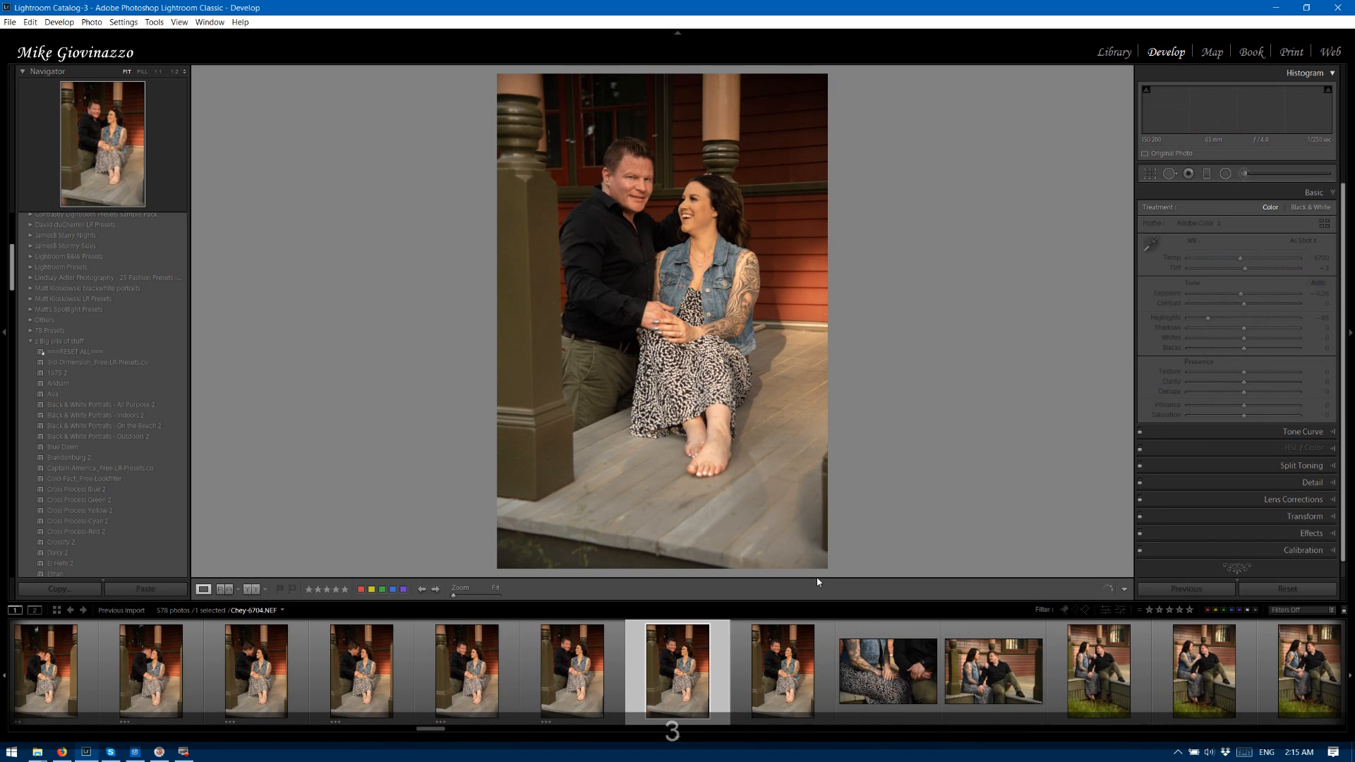
{"action": "key", "text": "3"}
{"action": "key", "text": "Right"}
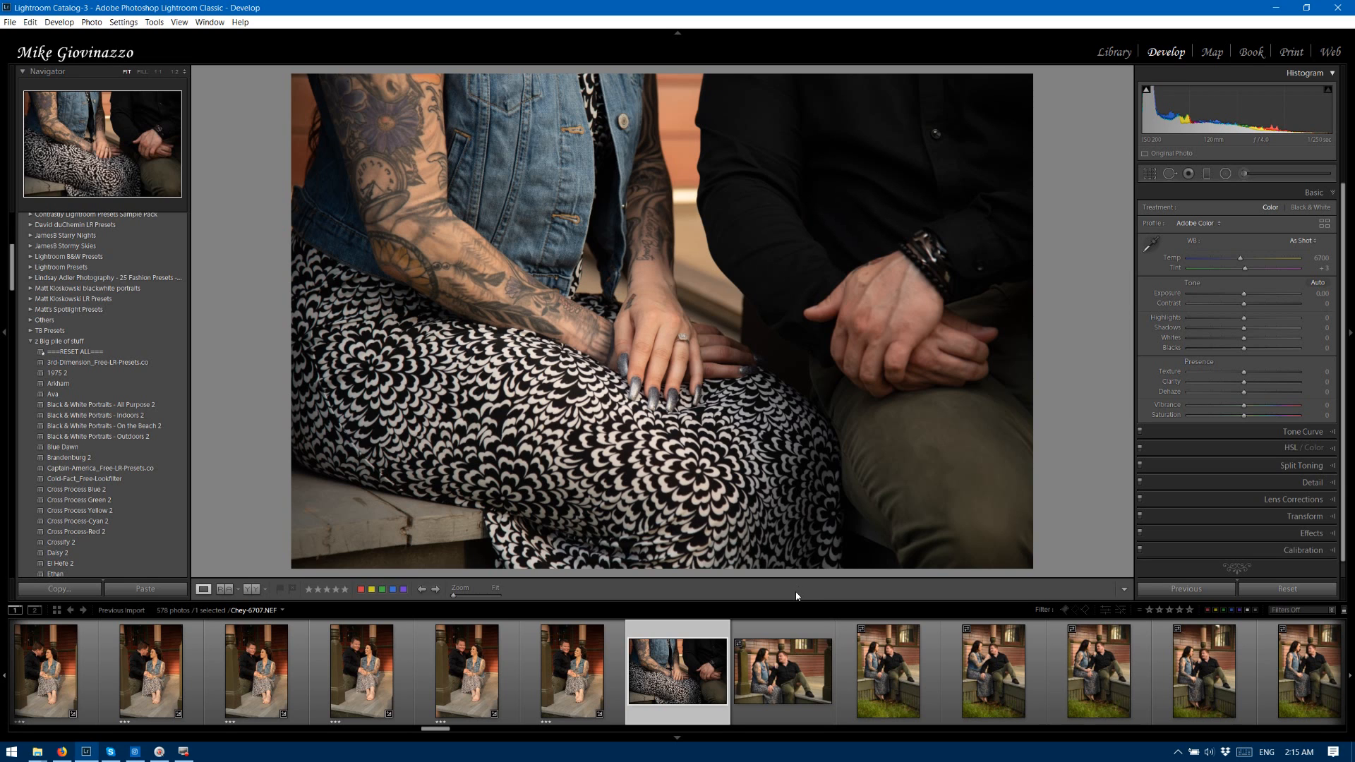
Rate the hands close-up 6707 two stars and the horizontal porch photo 6708 three stars.
{"action": "key", "text": "2"}
{"action": "key", "text": "Right"}
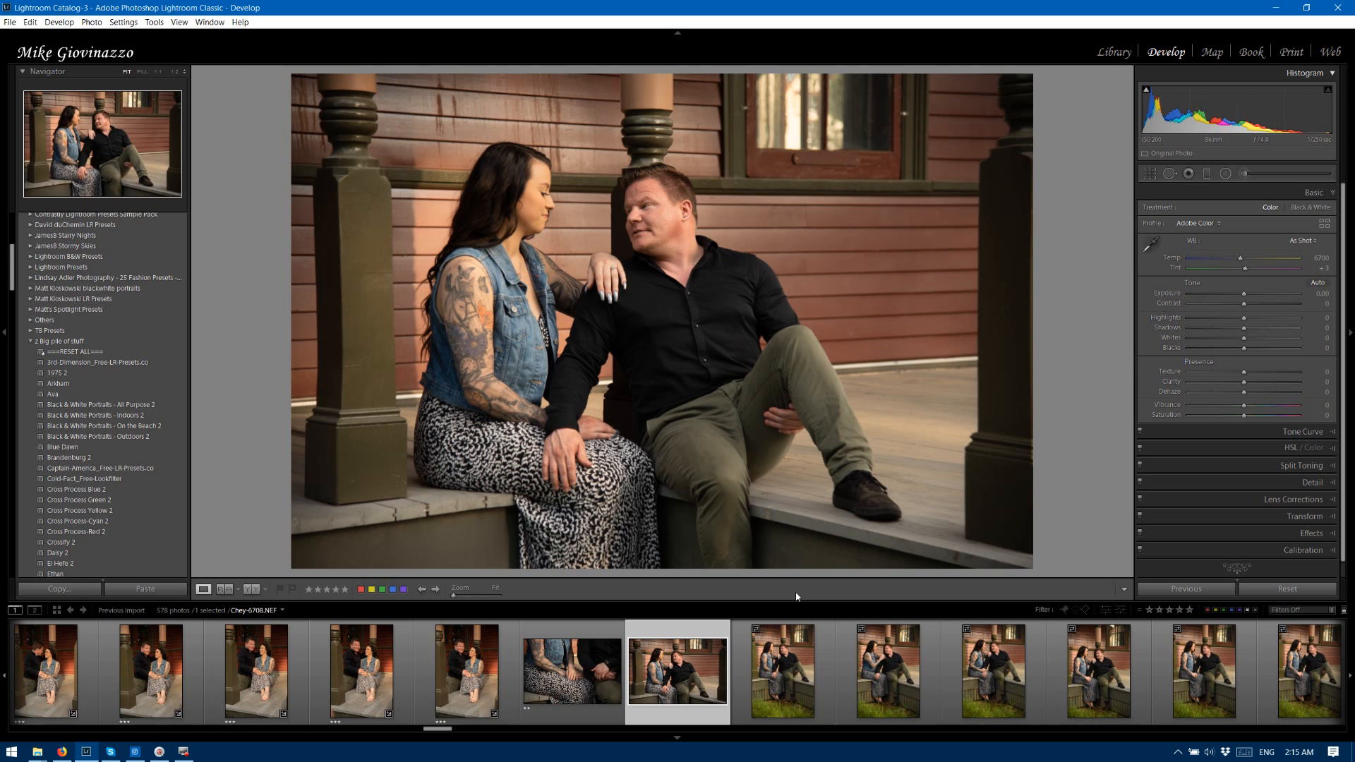
{"action": "key", "text": "3"}
{"action": "key", "text": "Right"}
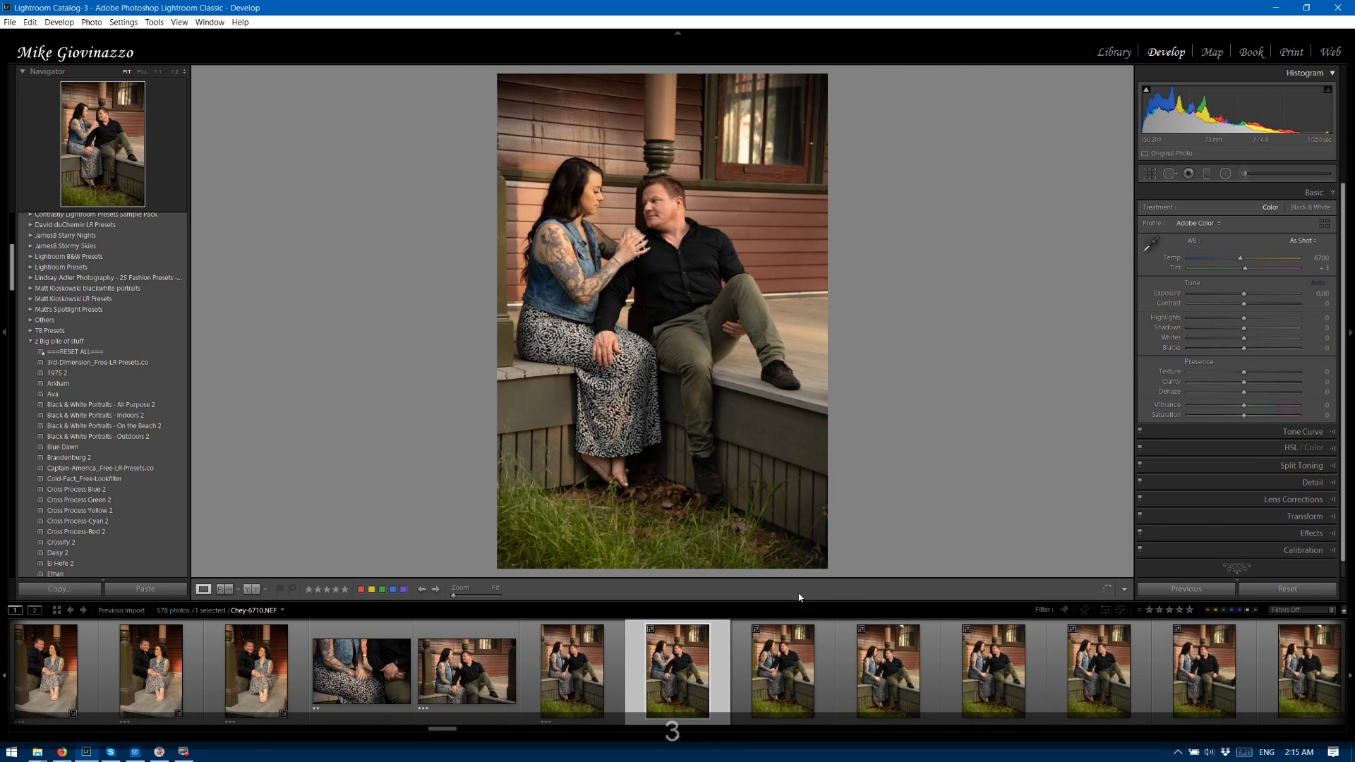
Rate the vertical photos of the couple on the porch edge, 6709 through 6715, three stars and photo 6716 two stars.
{"action": "key", "text": "3"}
{"action": "key", "text": "3"}
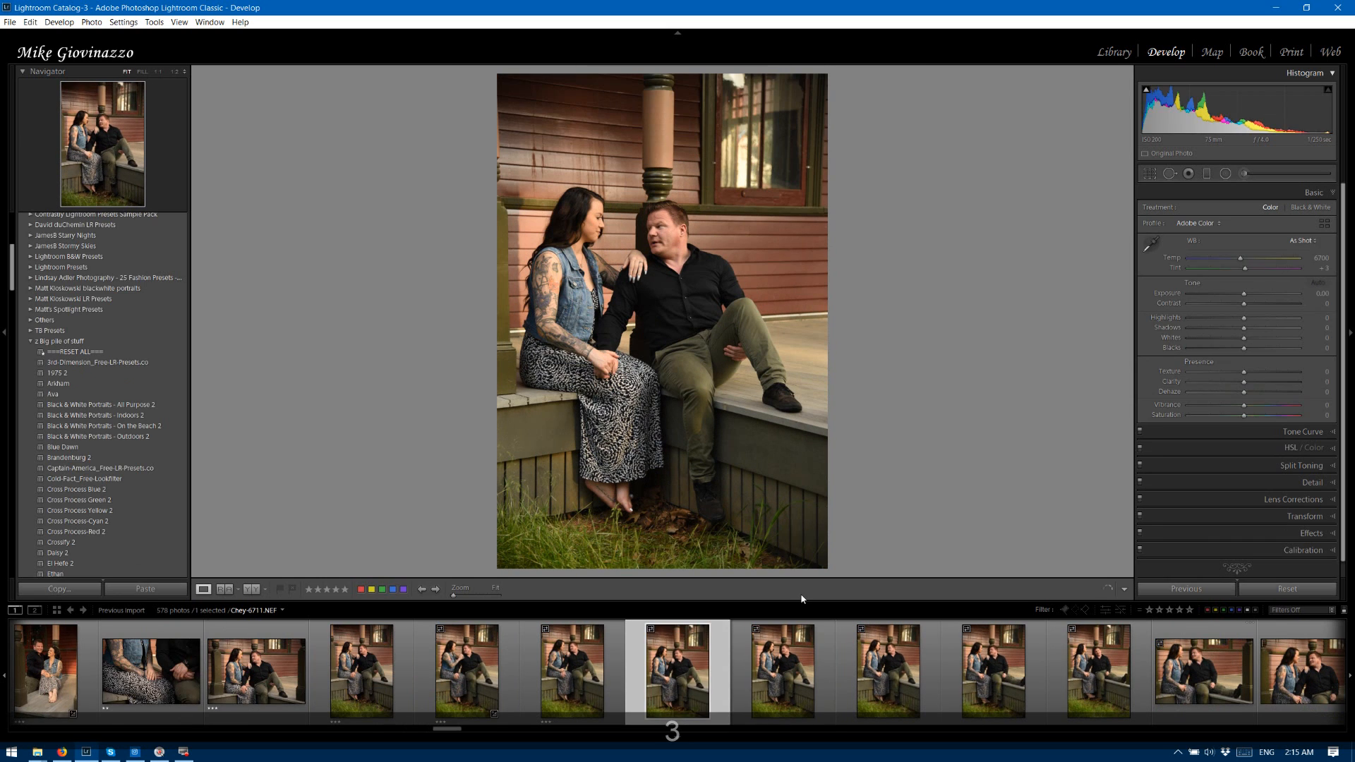
{"action": "key", "text": "3"}
{"action": "key", "text": "3"}
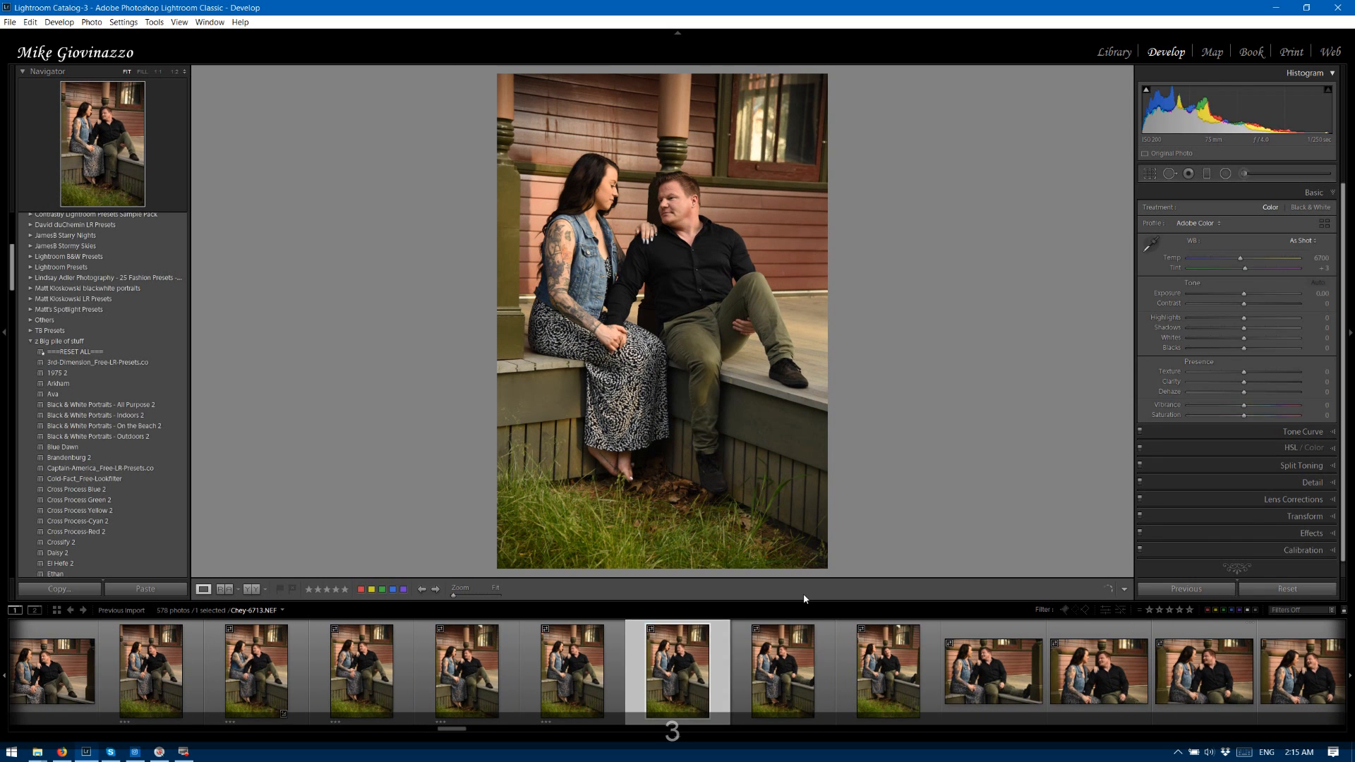
{"action": "key", "text": "3"}
{"action": "key", "text": "3"}
{"action": "key", "text": "3"}
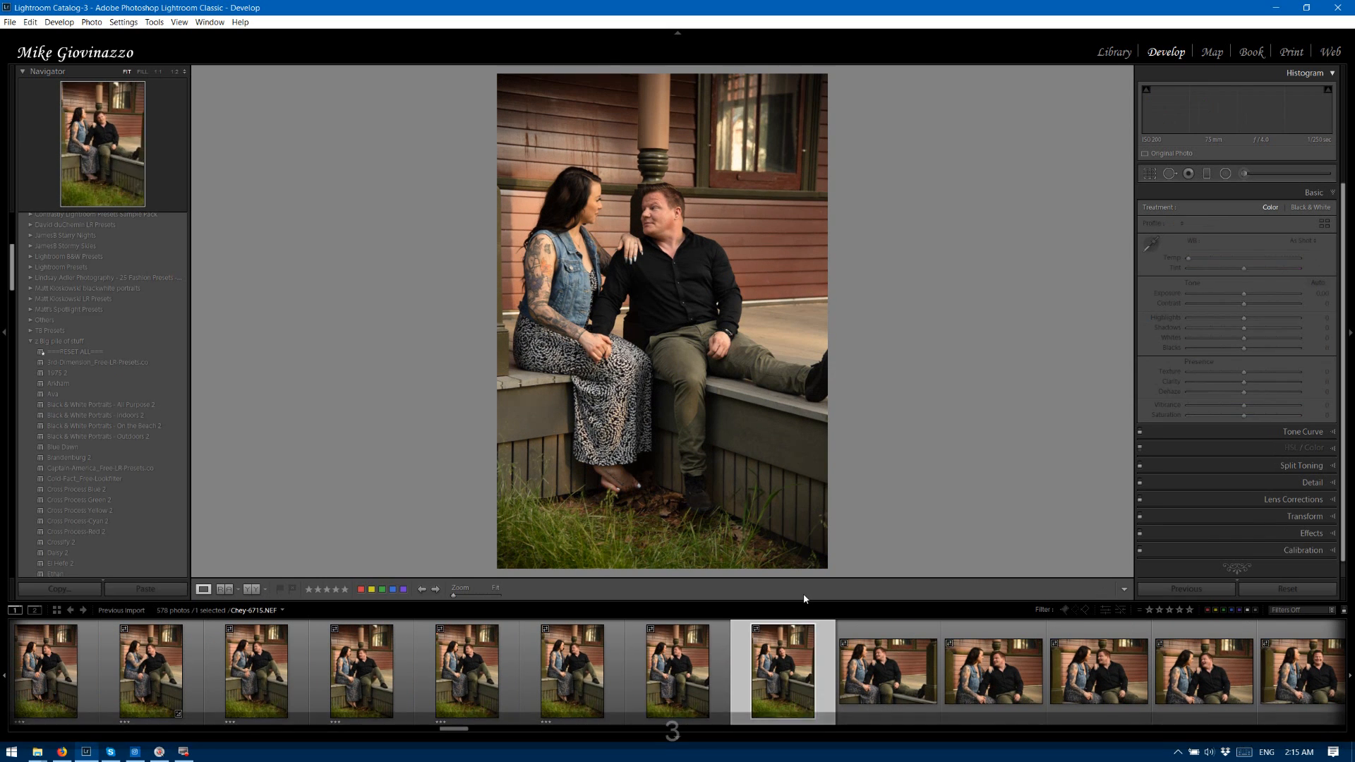
{"action": "key", "text": "3"}
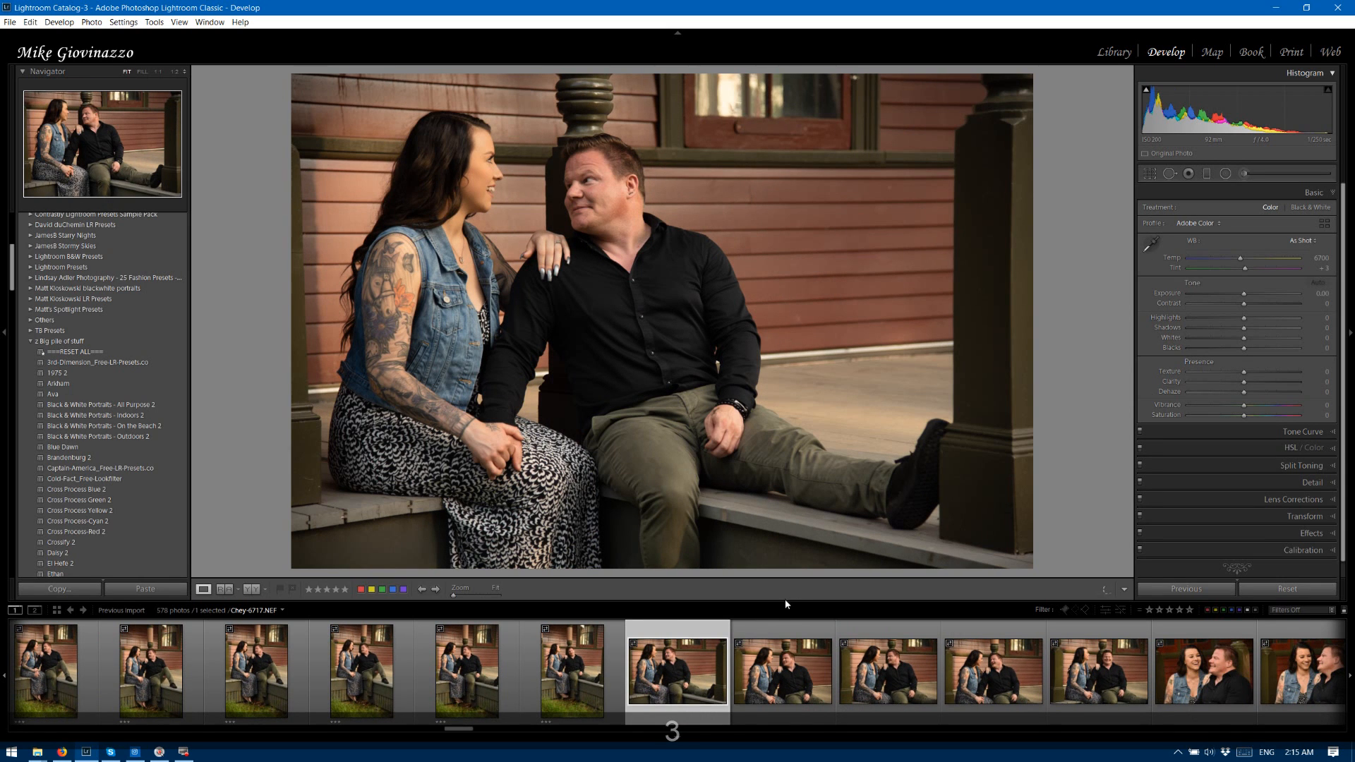
{"action": "left_click", "coordinate": [615, 669]}
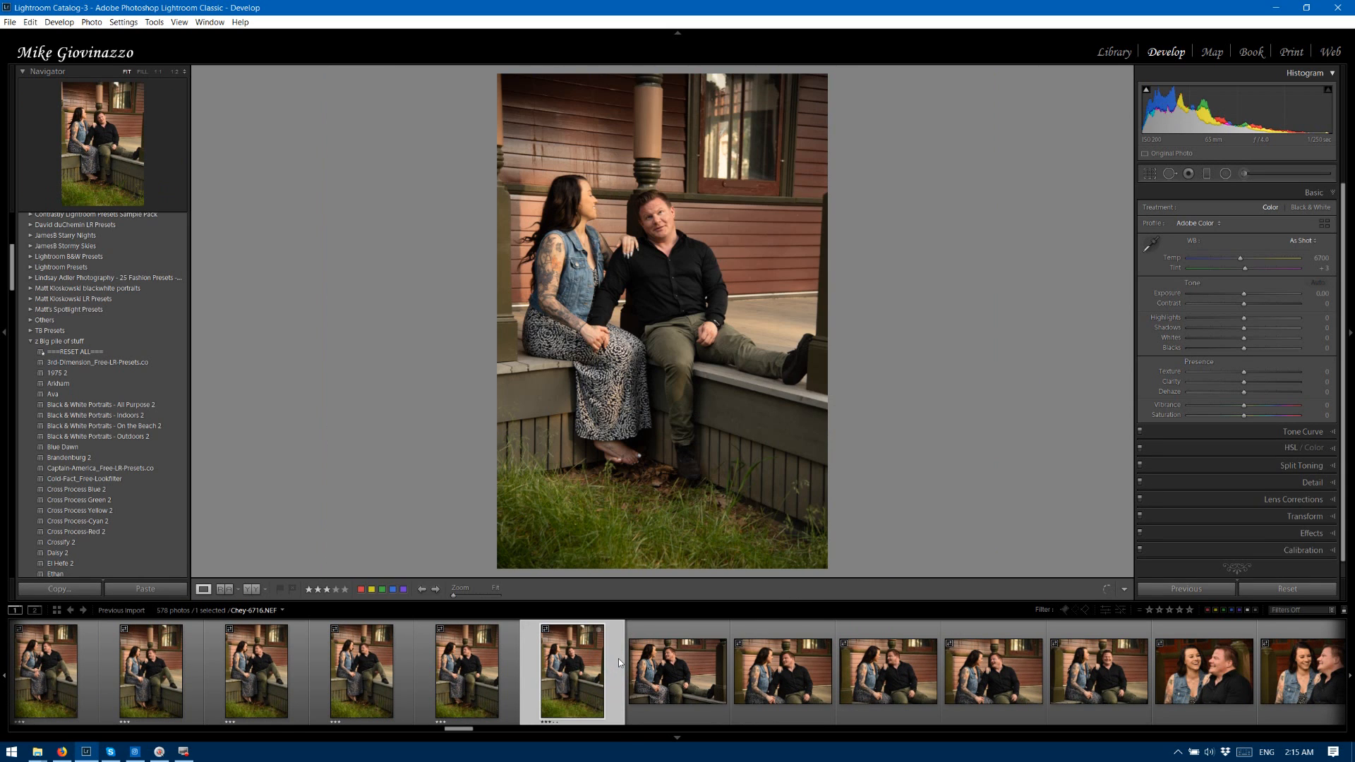
{"action": "key", "text": "2"}
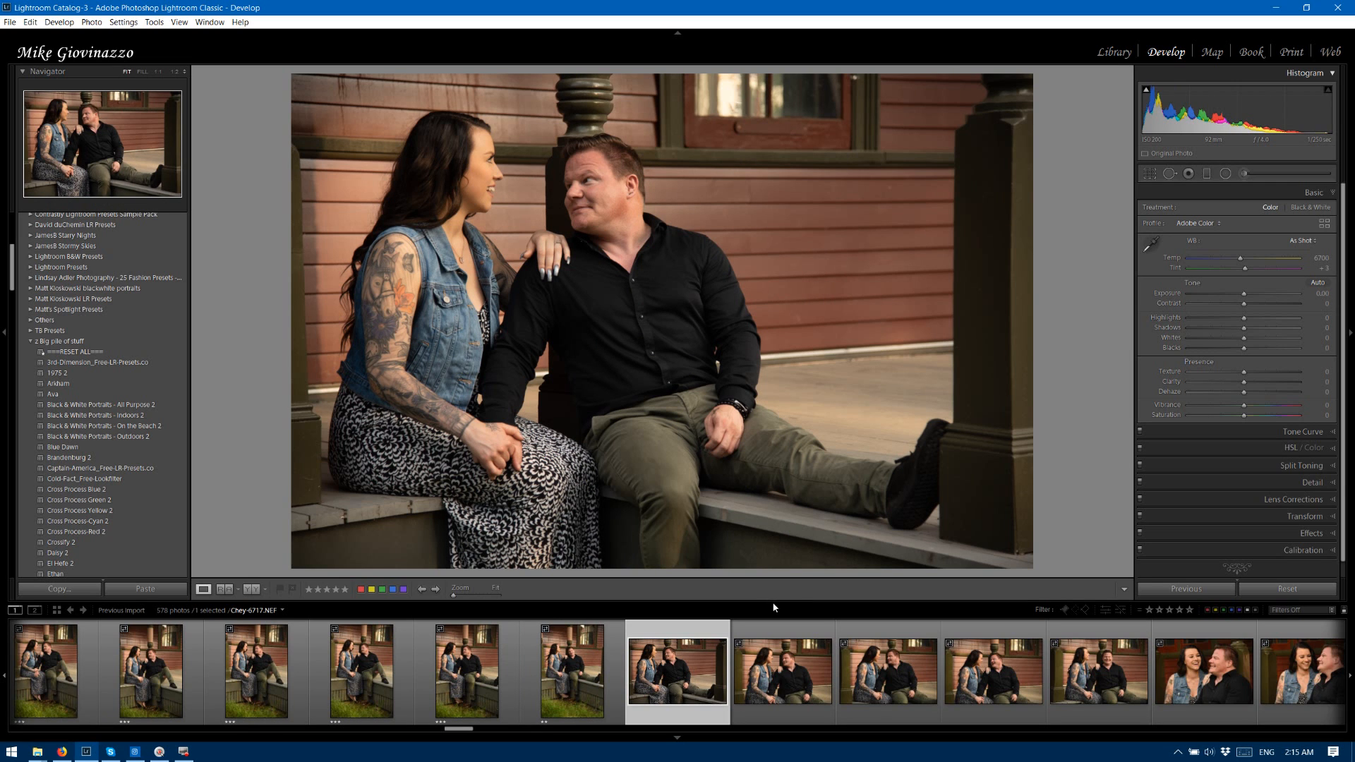
Rate the horizontal porch photos 6717, 6719 and 6720 two stars and photo 6718 three stars.
{"action": "key", "text": "3"}
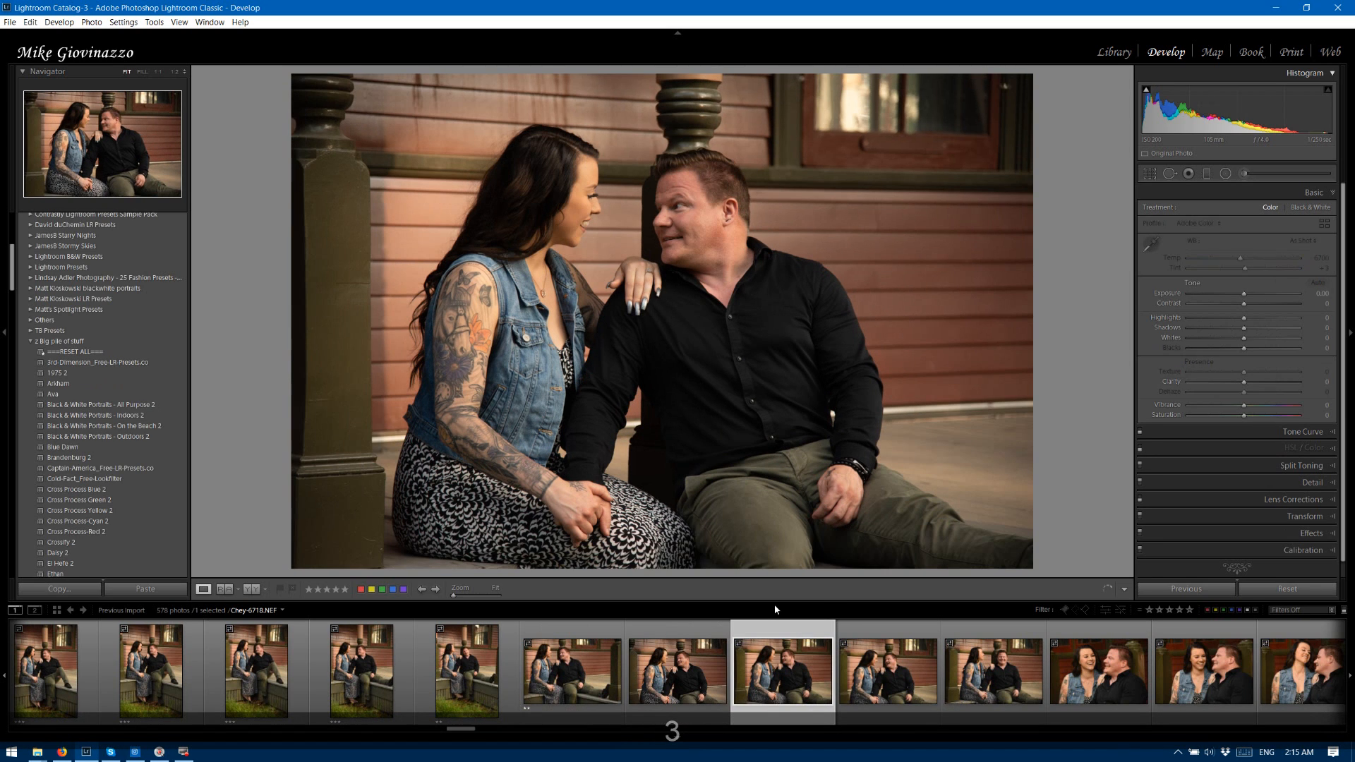
{"action": "key", "text": "3"}
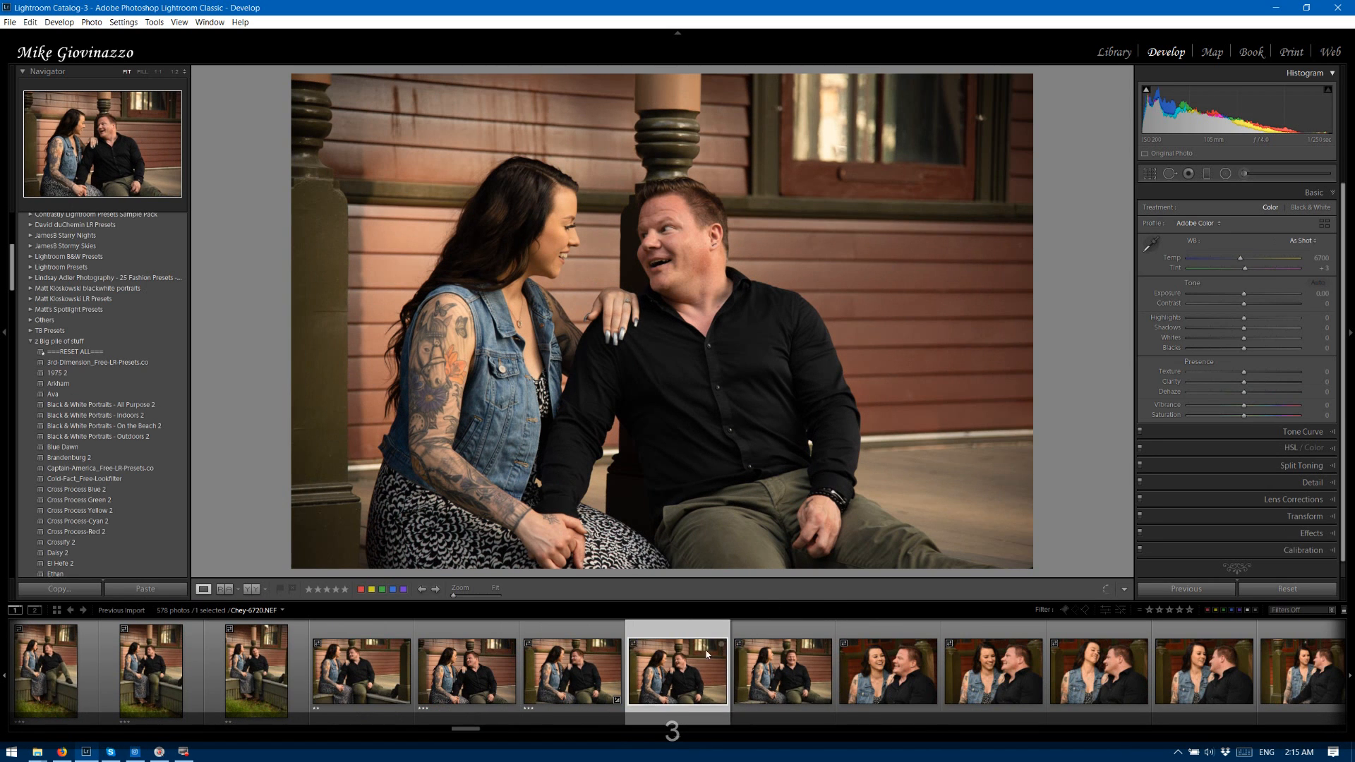
{"action": "left_click", "coordinate": [575, 646]}
{"action": "key", "text": "2"}
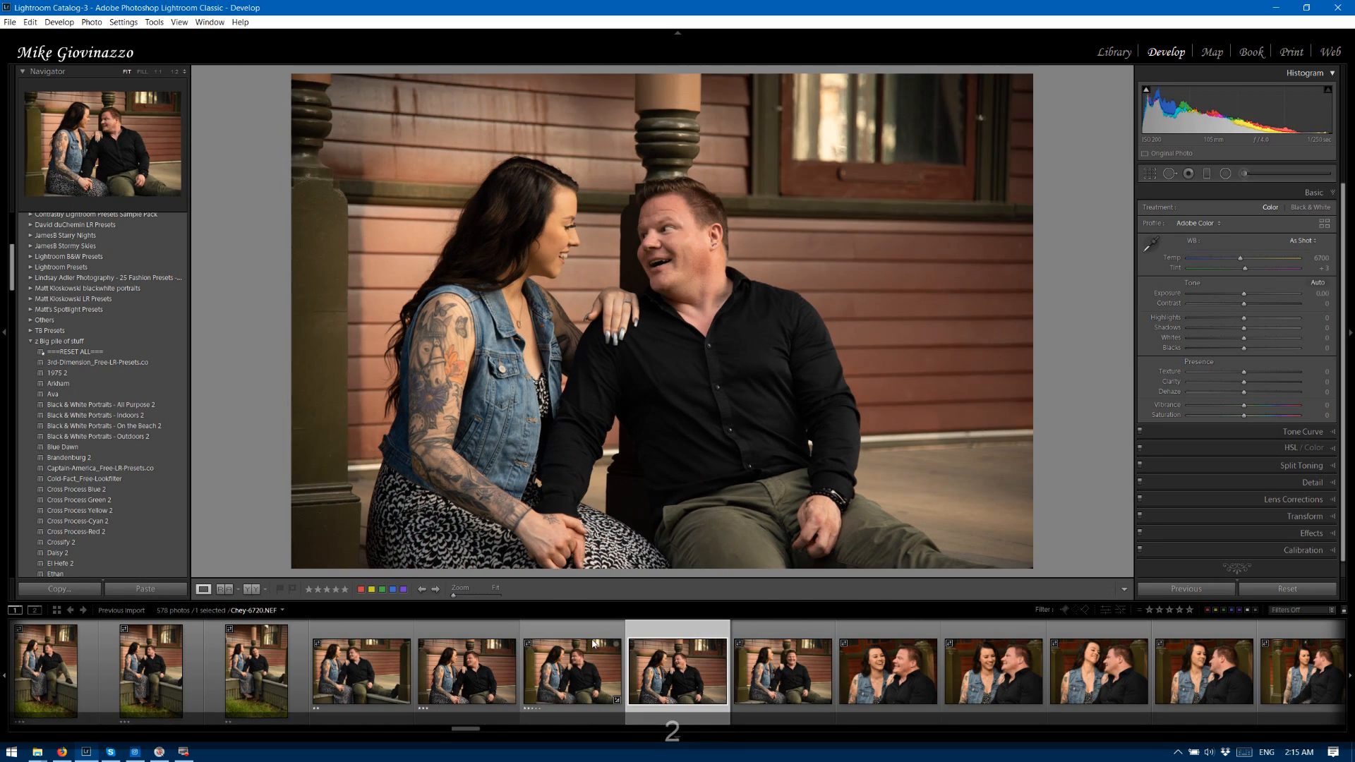
{"action": "key", "text": "2"}
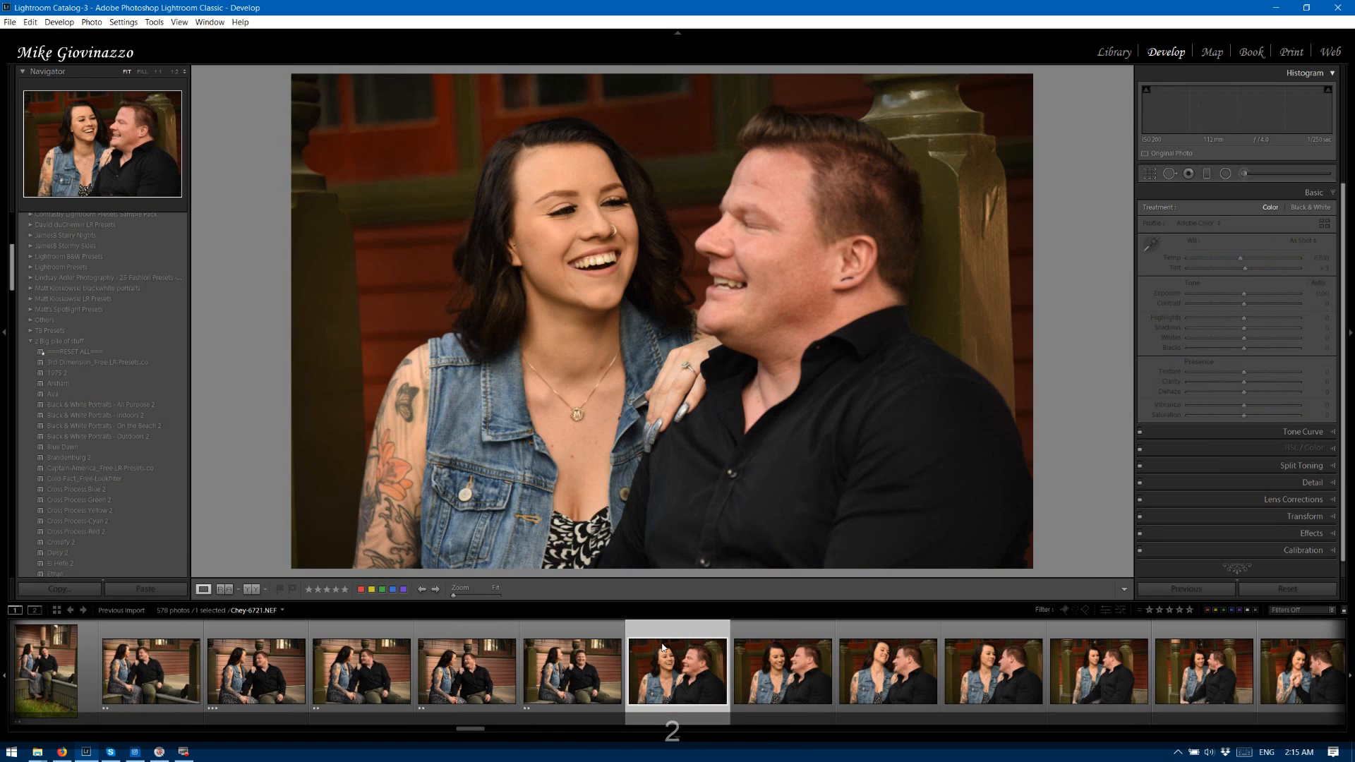
Rate the closer porch portraits 6721 through 6724 two stars, 6725 and 6726 three stars, and 6727 two stars.
{"action": "key", "text": "2"}
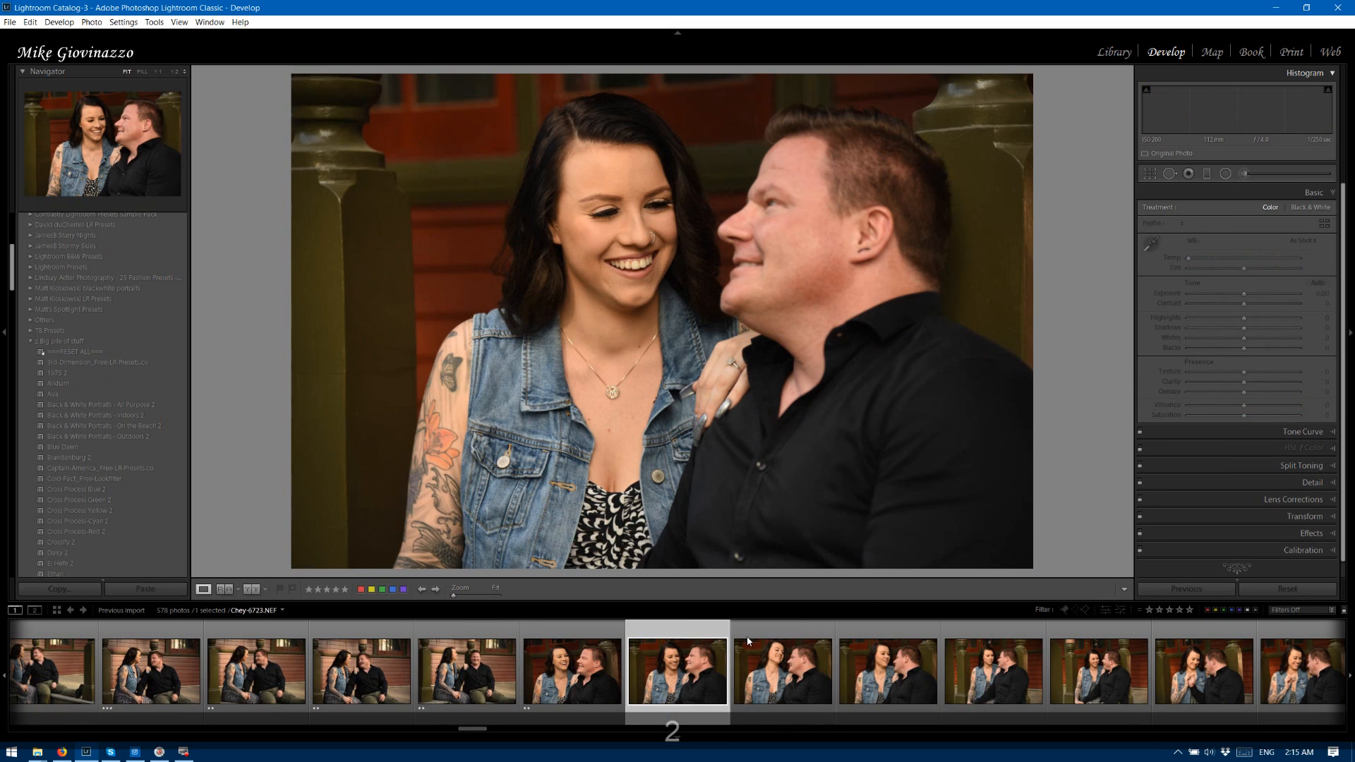
{"action": "key", "text": "2"}
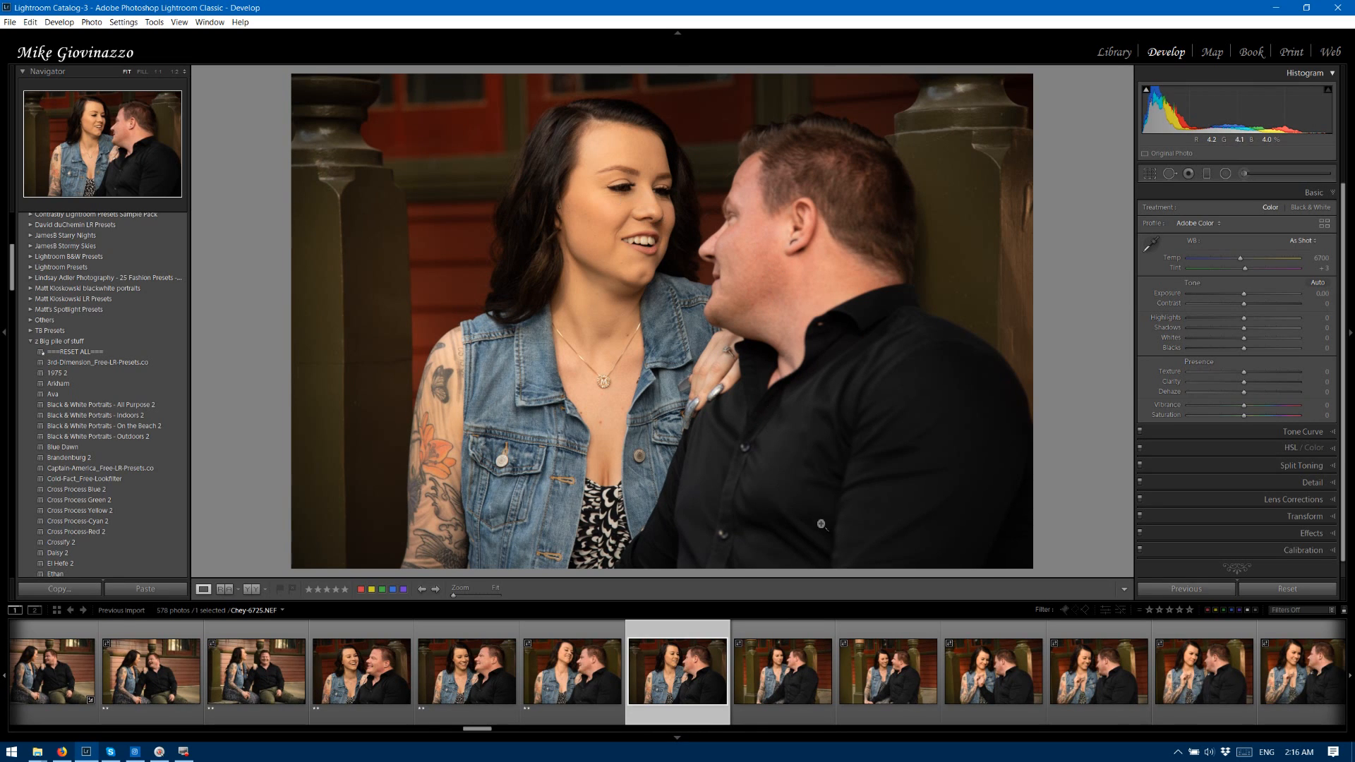
{"action": "key", "text": "3"}
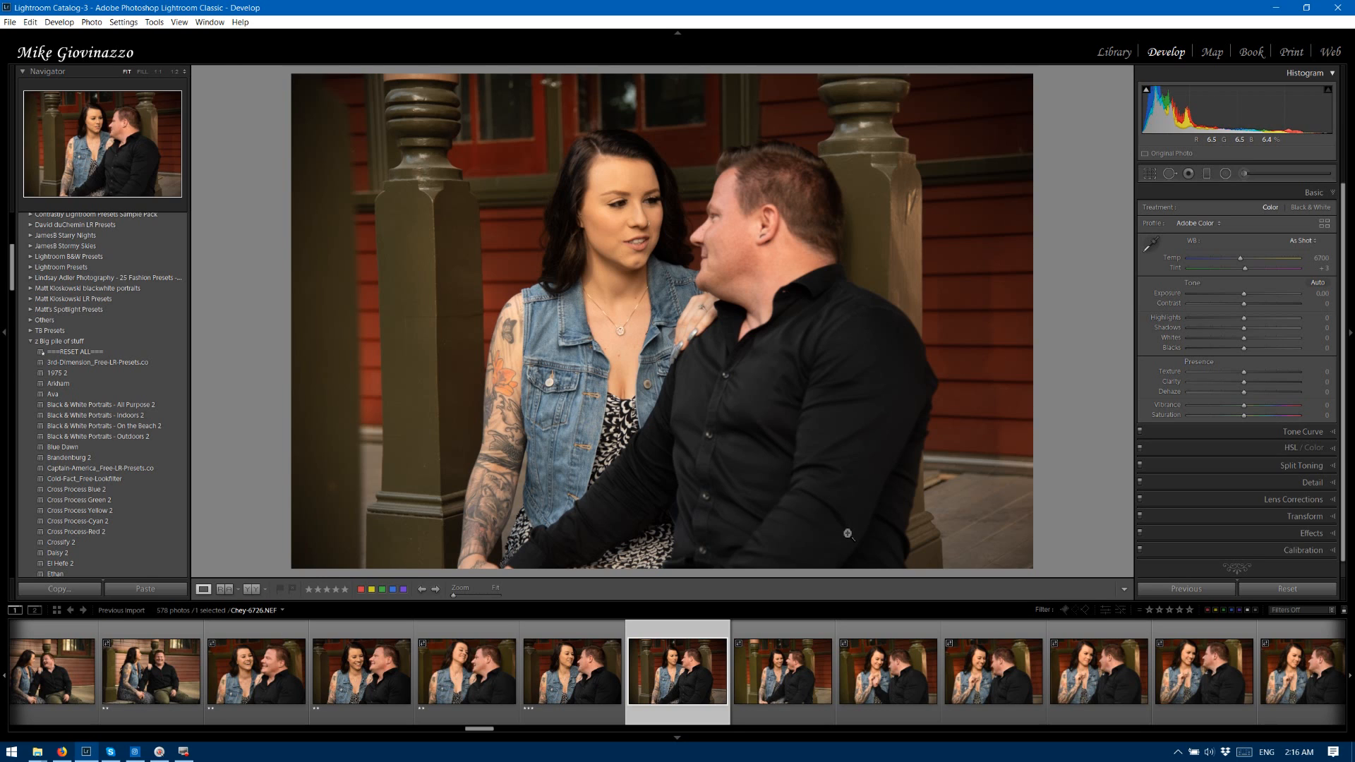
{"action": "key", "text": "3"}
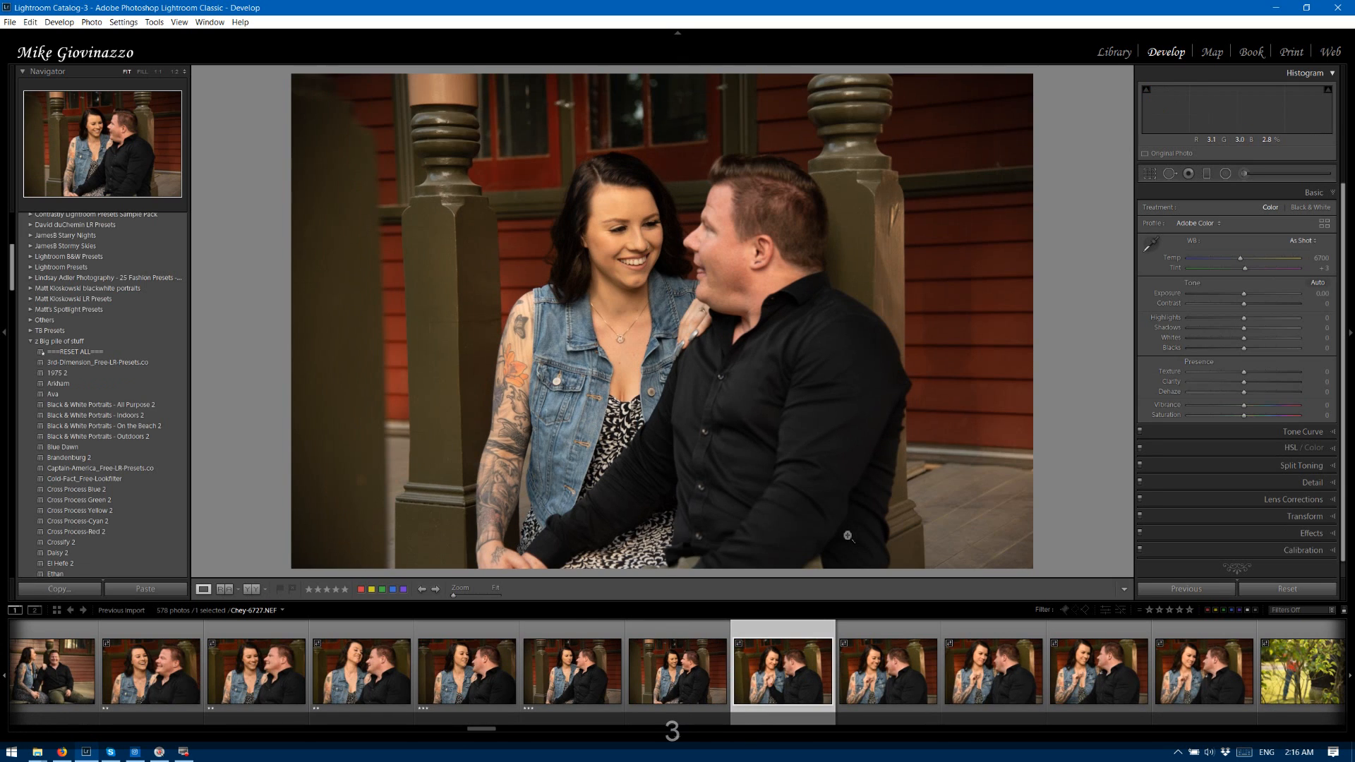
{"action": "left_click", "coordinate": [590, 628]}
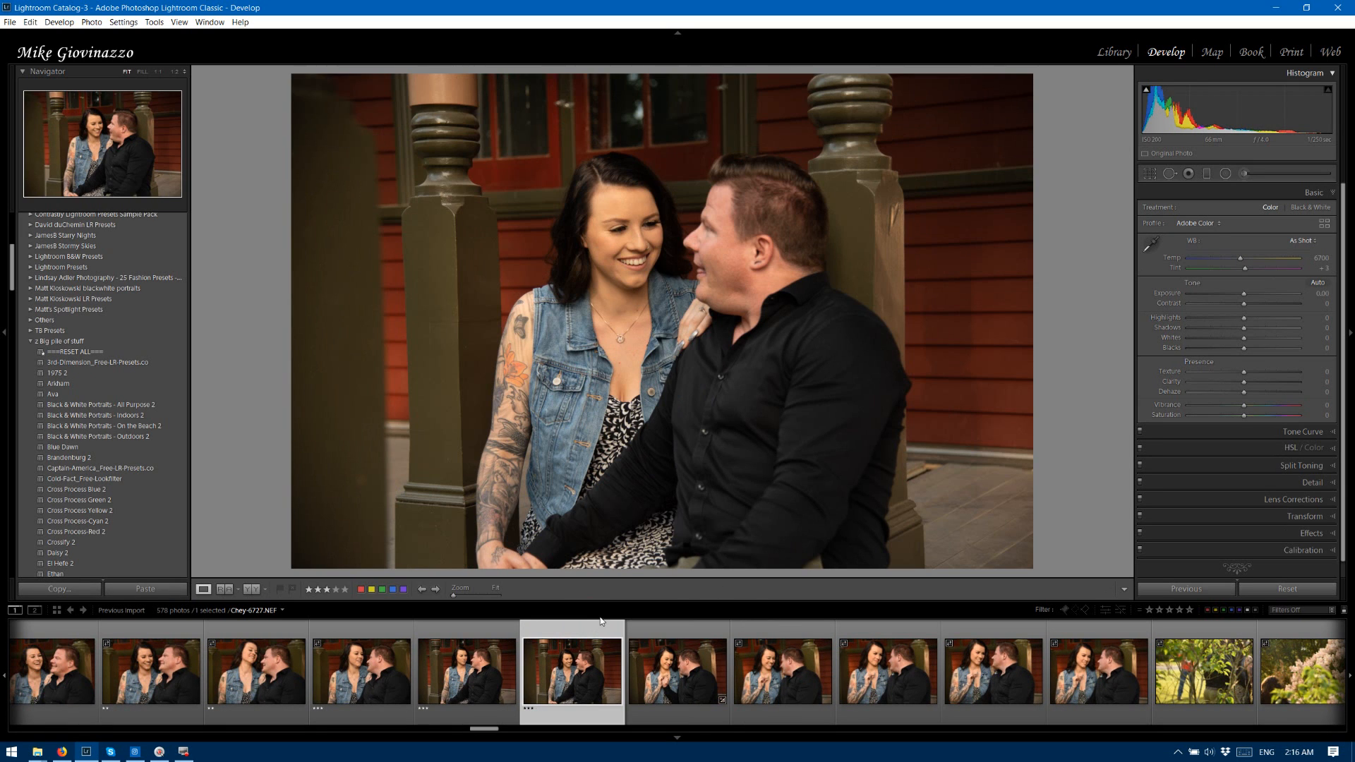
{"action": "key", "text": "2"}
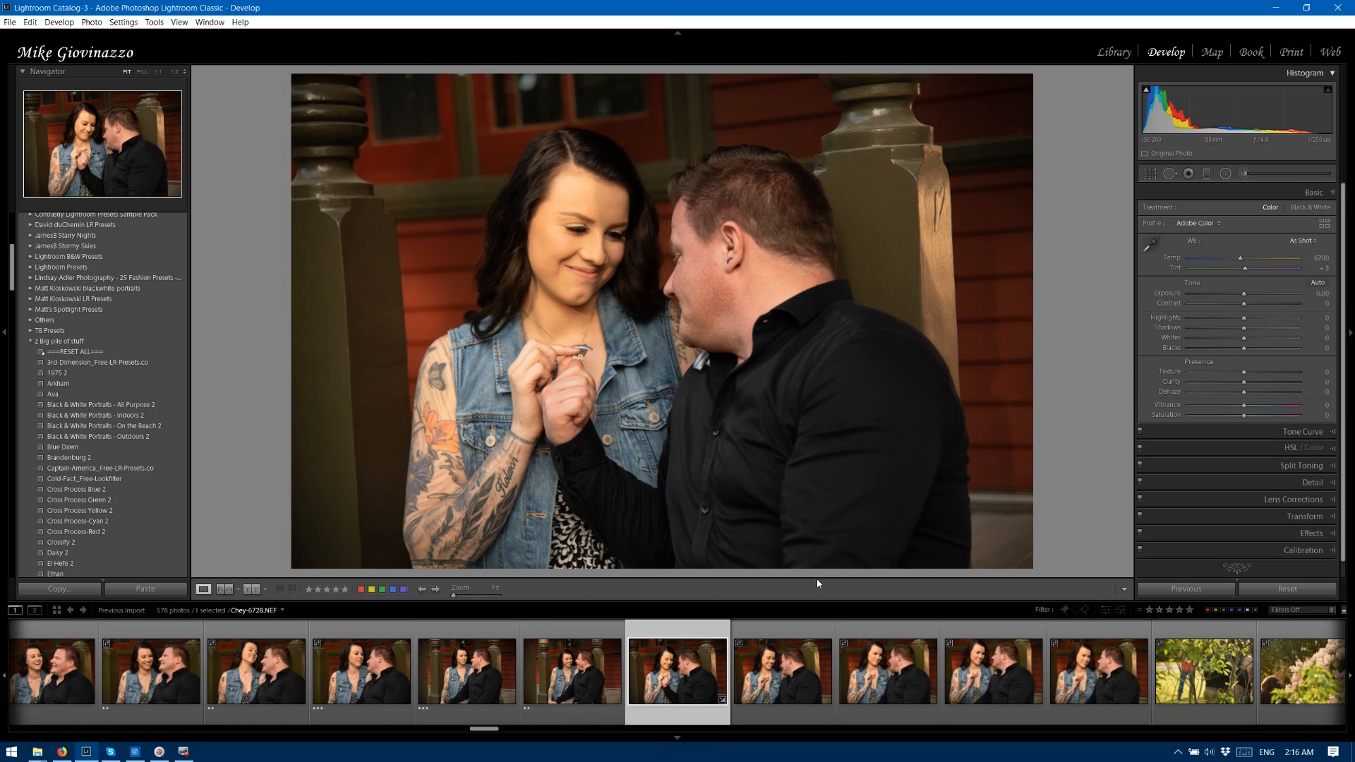
Rate the ring-hand portraits 6728, 6729, 6730 and 6731 three stars.
{"action": "key", "text": "3"}
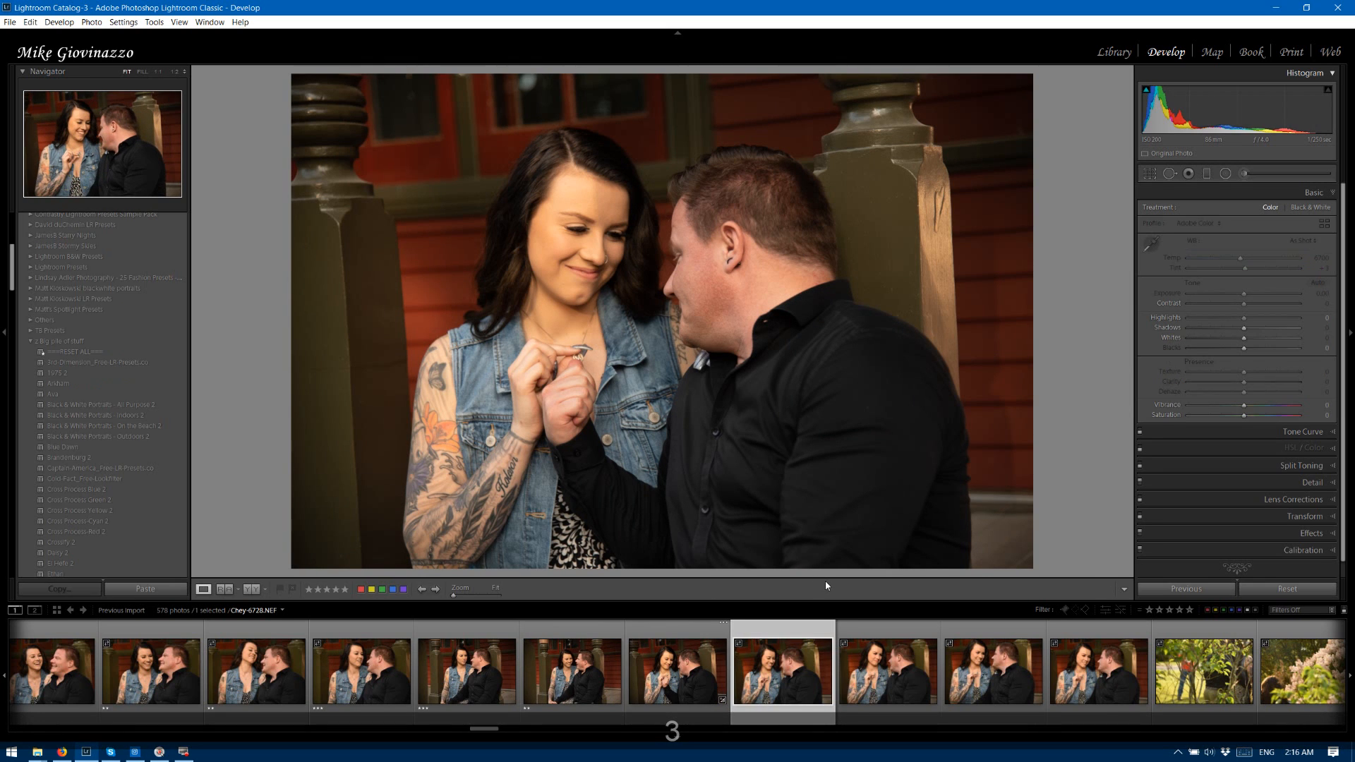
{"action": "key", "text": "3"}
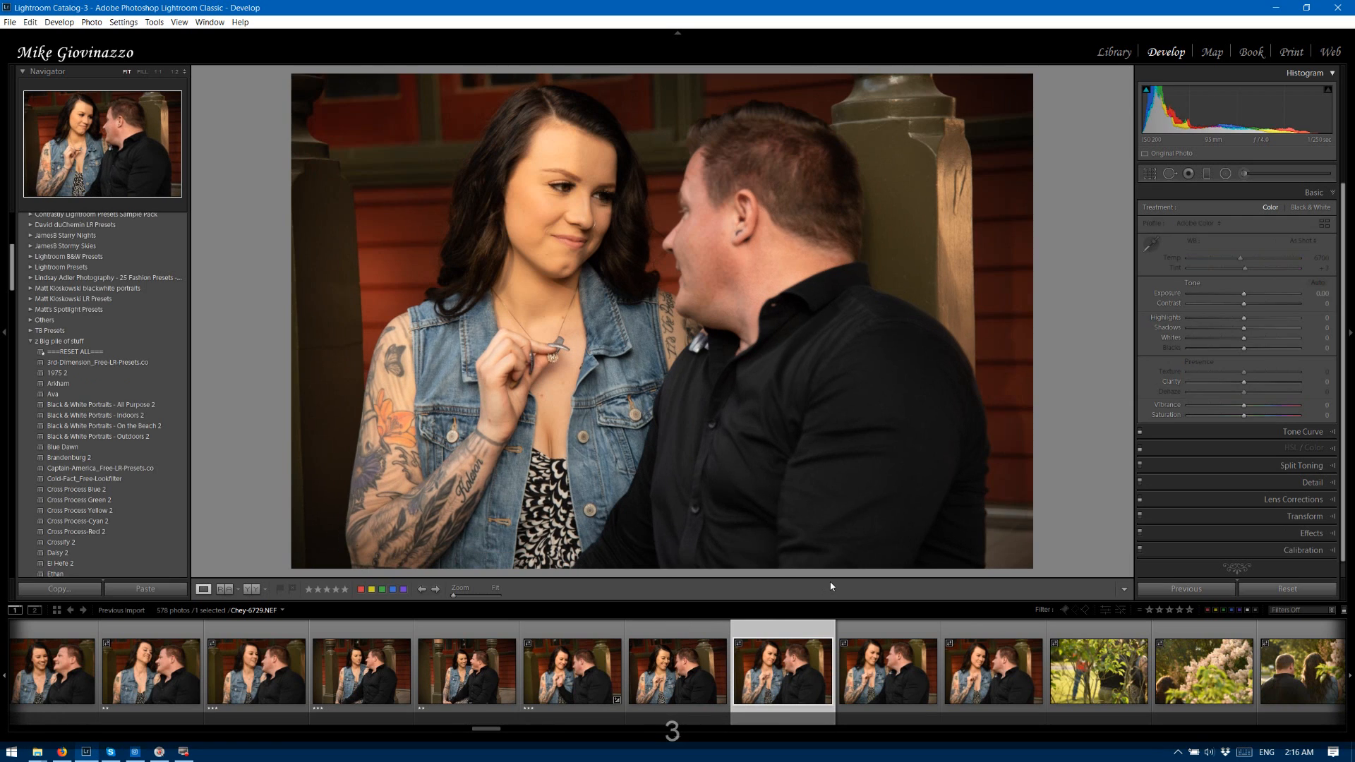
{"action": "key", "text": "3"}
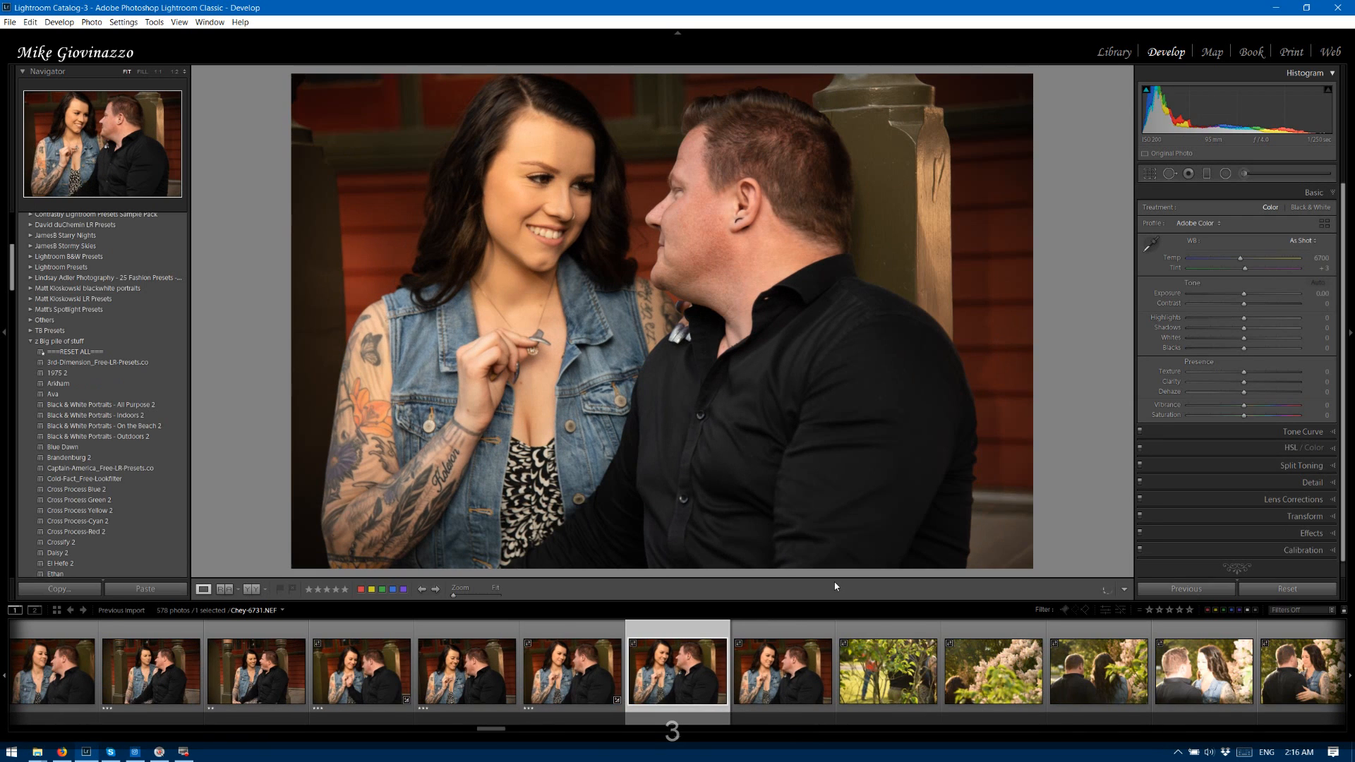
{"action": "key", "text": "3"}
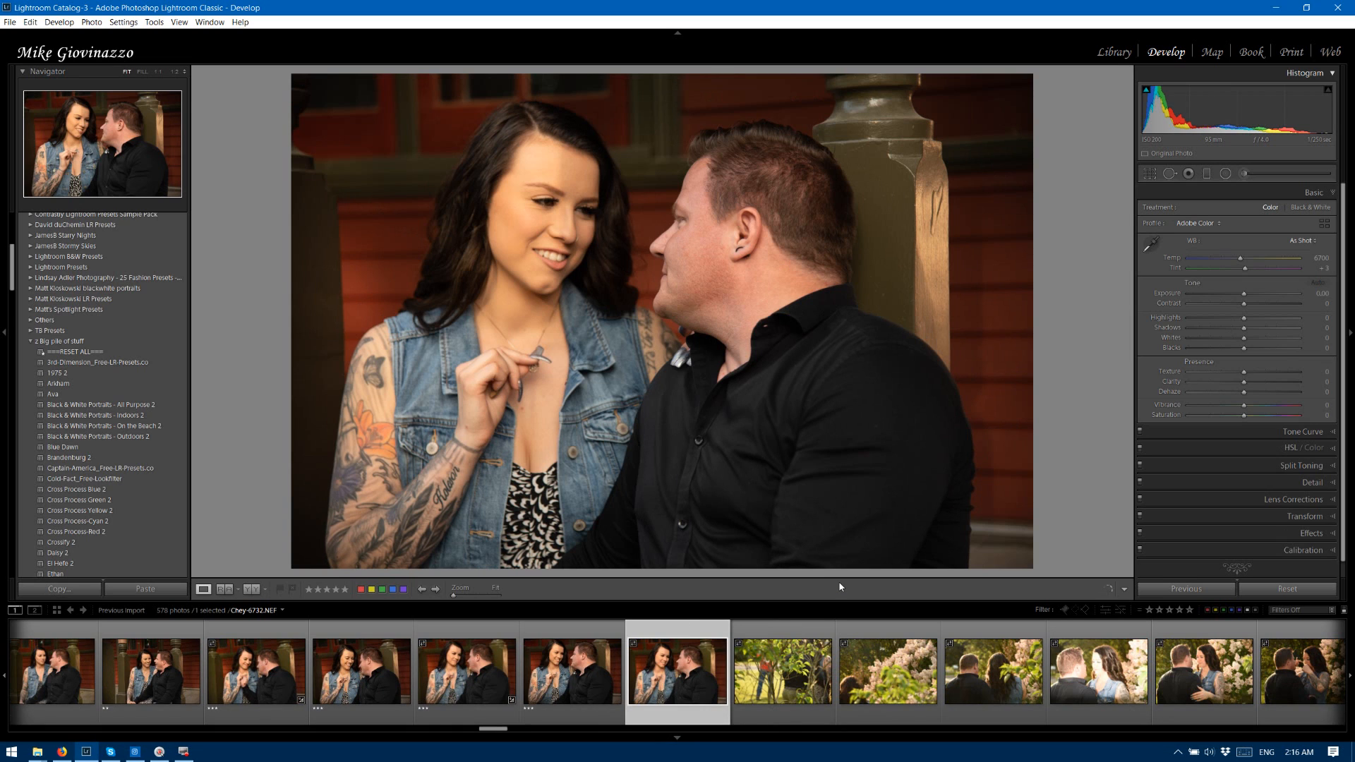
Compare photos 6731 and 6732 side by side in Survey view and rate photo 6732 two stars.
{"action": "left_click", "coordinate": [586, 630], "text": "shift"}
{"action": "key", "text": "shift+n"}
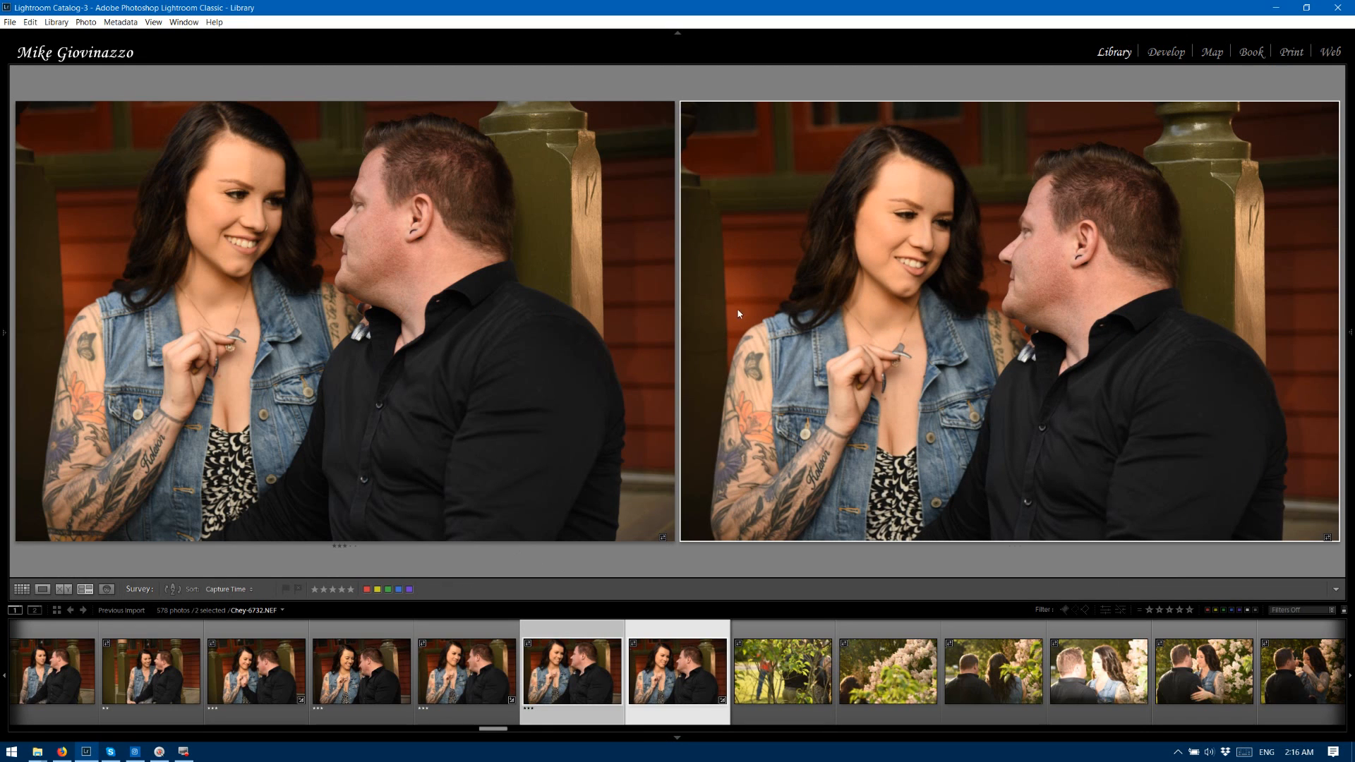
{"action": "key", "text": "2"}
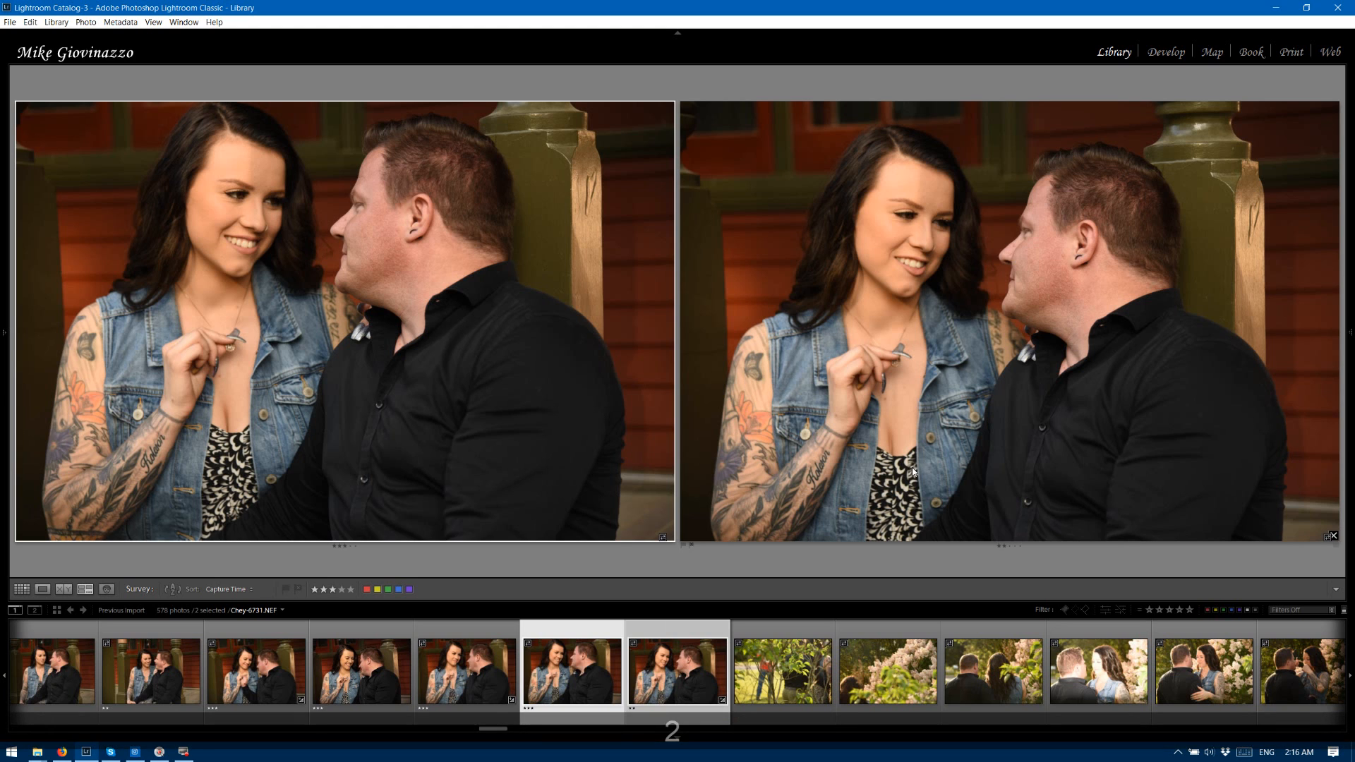
Rate the first garden photos 6733, 6734 and 6735 two stars.
{"action": "left_click", "coordinate": [778, 632]}
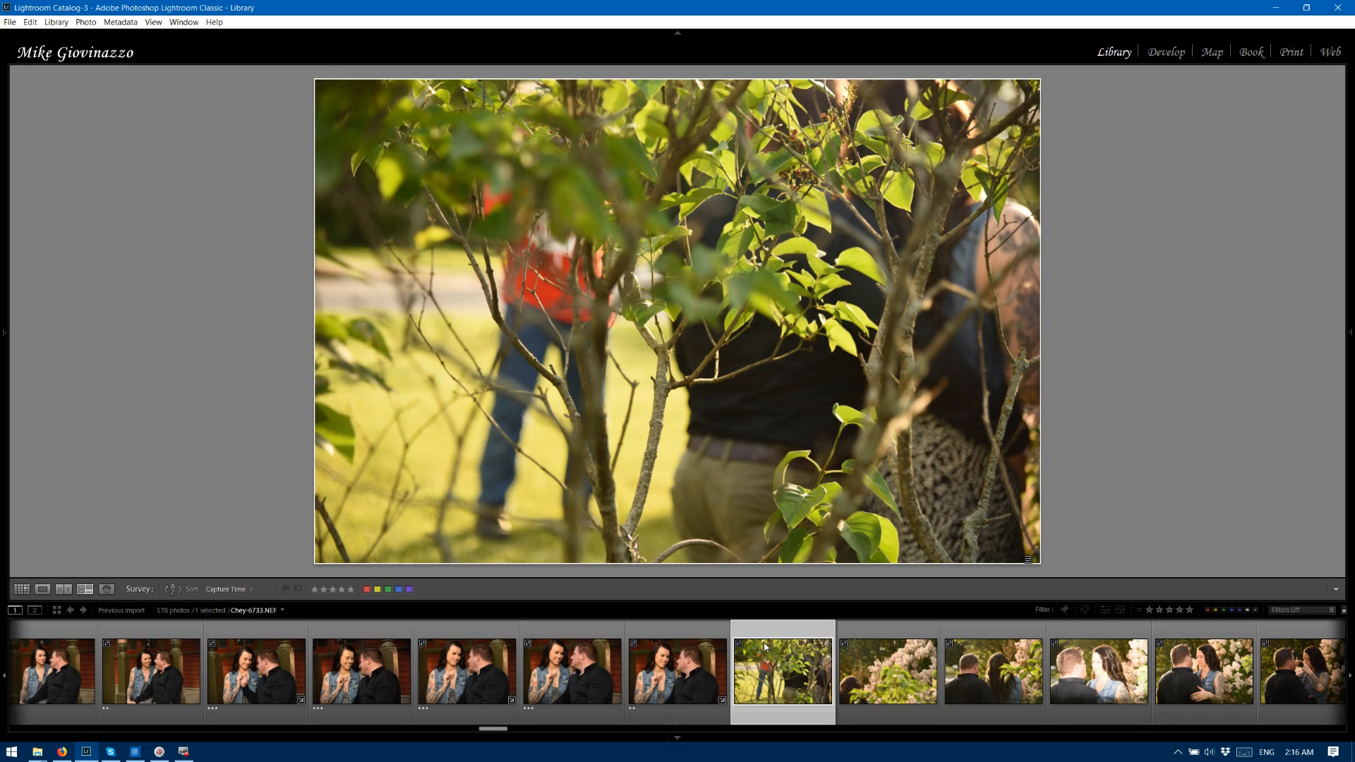
{"action": "key", "text": "2"}
{"action": "key", "text": "2"}
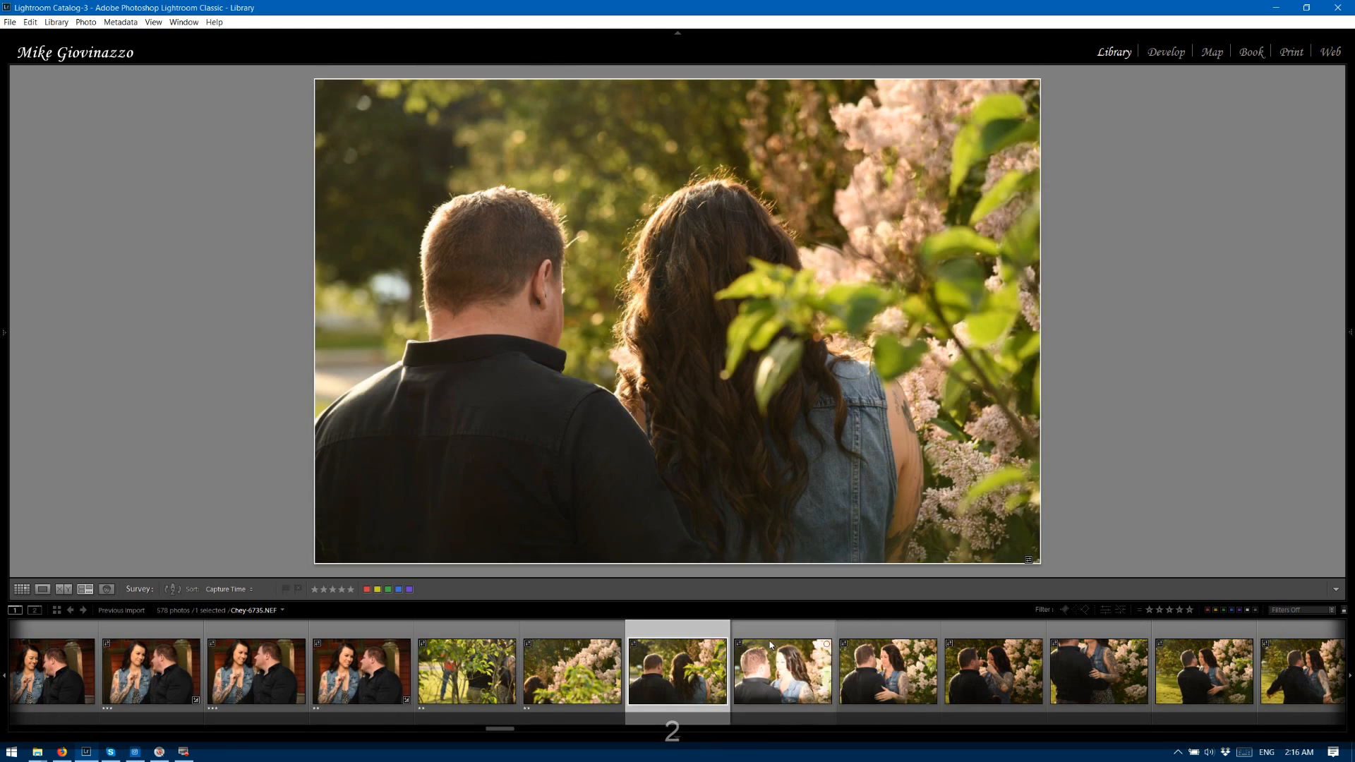
{"action": "key", "text": "2"}
Recheck photo 6735, then rate the lilac bush photos 6736, 6737, 6738 and 6739 two stars.
{"action": "left_click", "coordinate": [602, 642]}
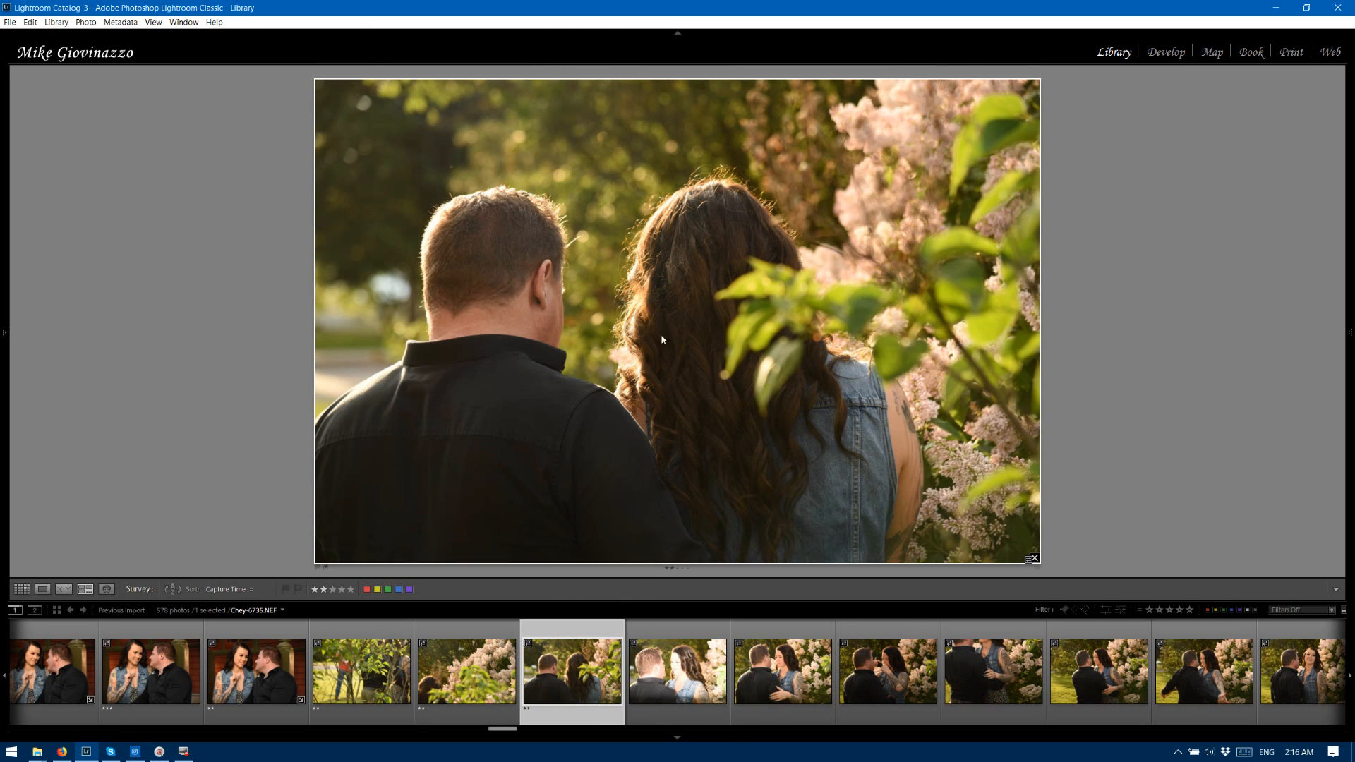
{"action": "key", "text": "Right"}
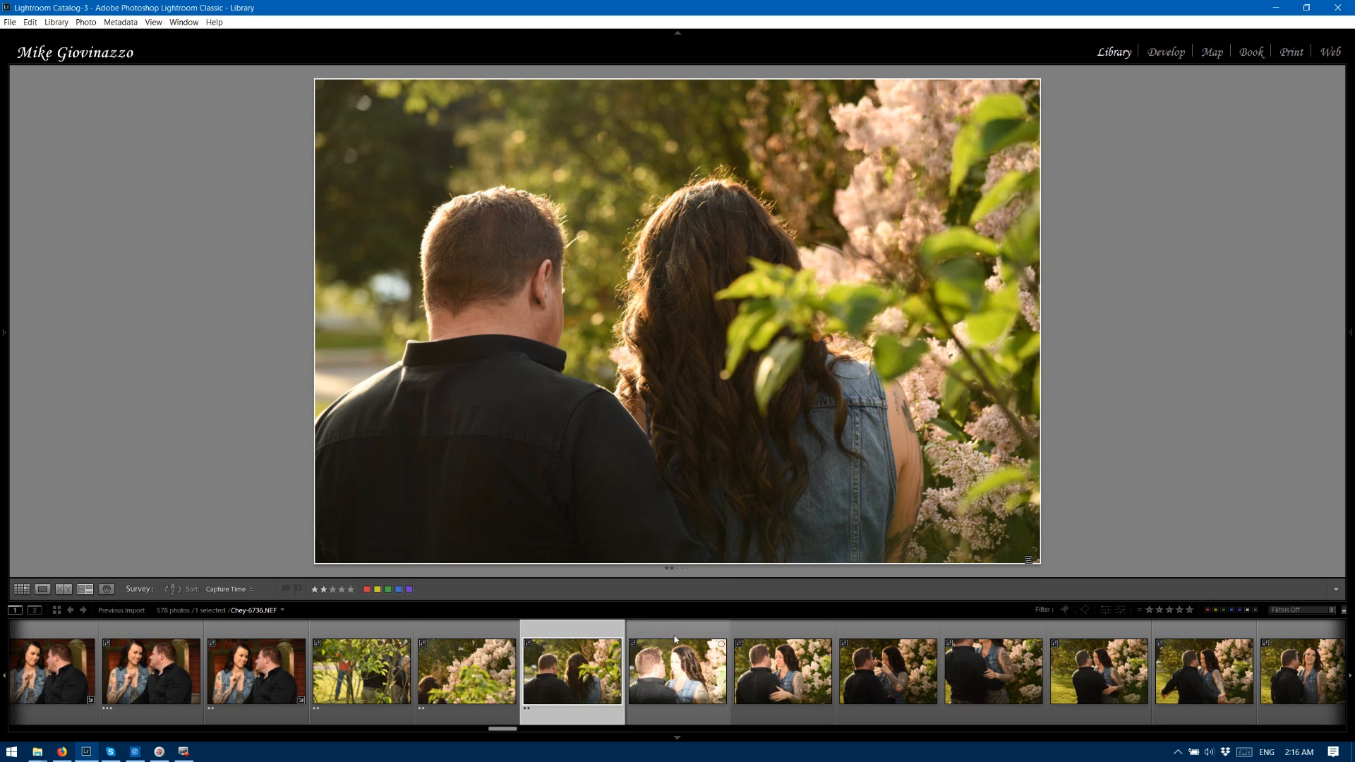
{"action": "left_click", "coordinate": [675, 625]}
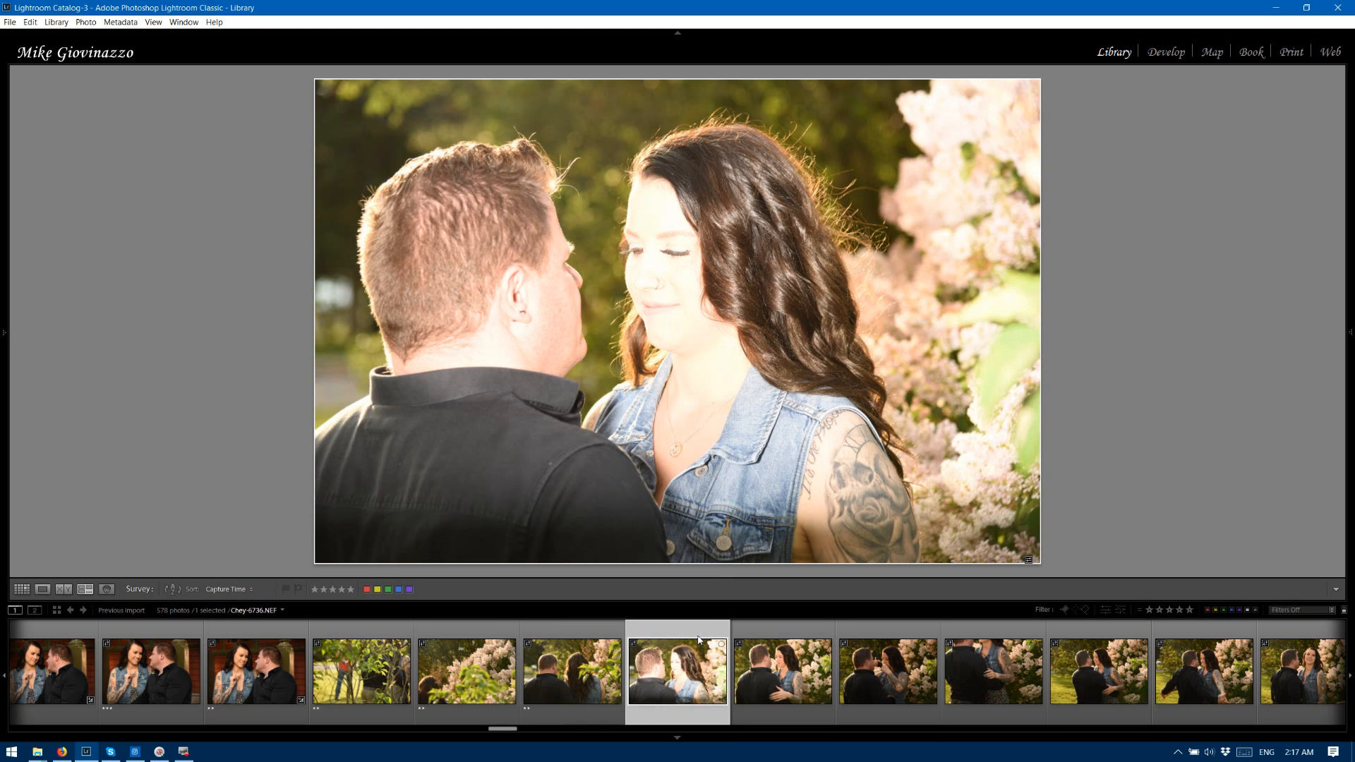
{"action": "key", "text": "2"}
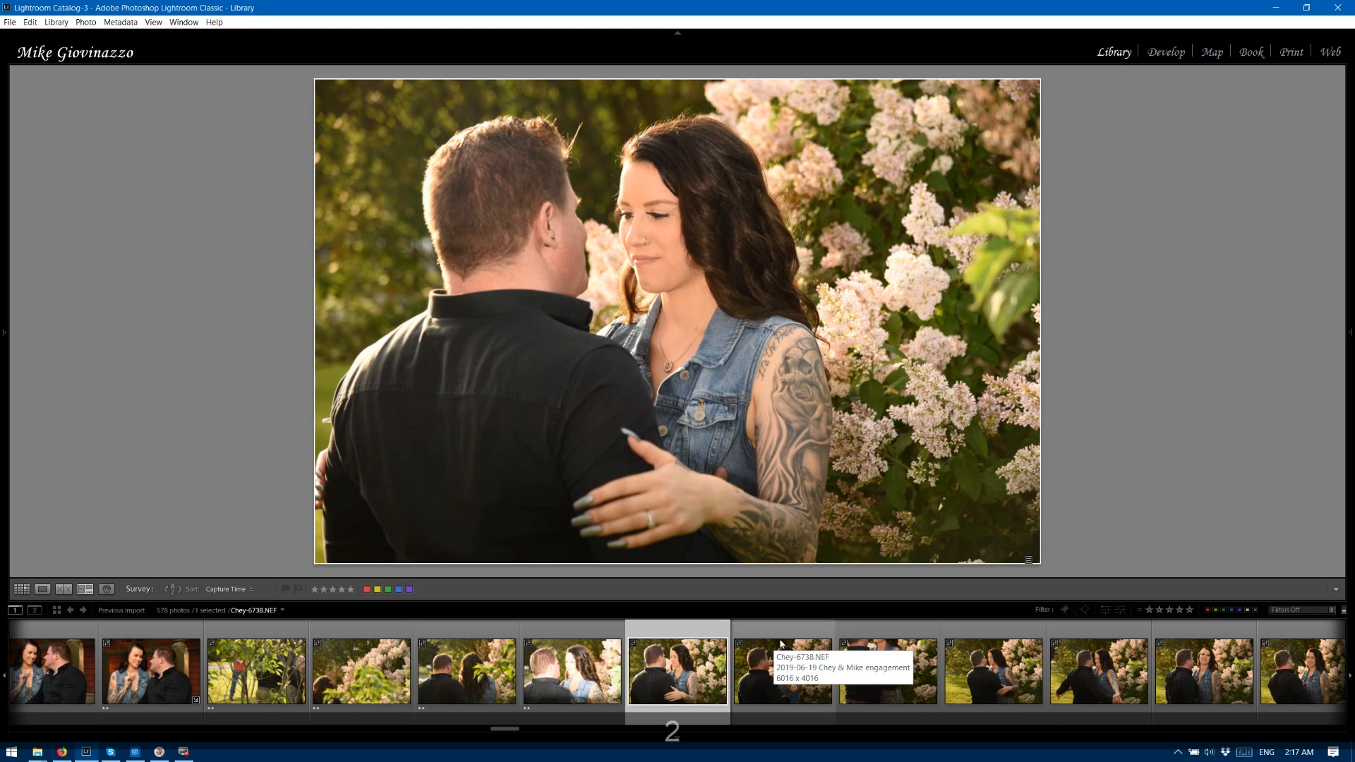
{"action": "key", "text": "2"}
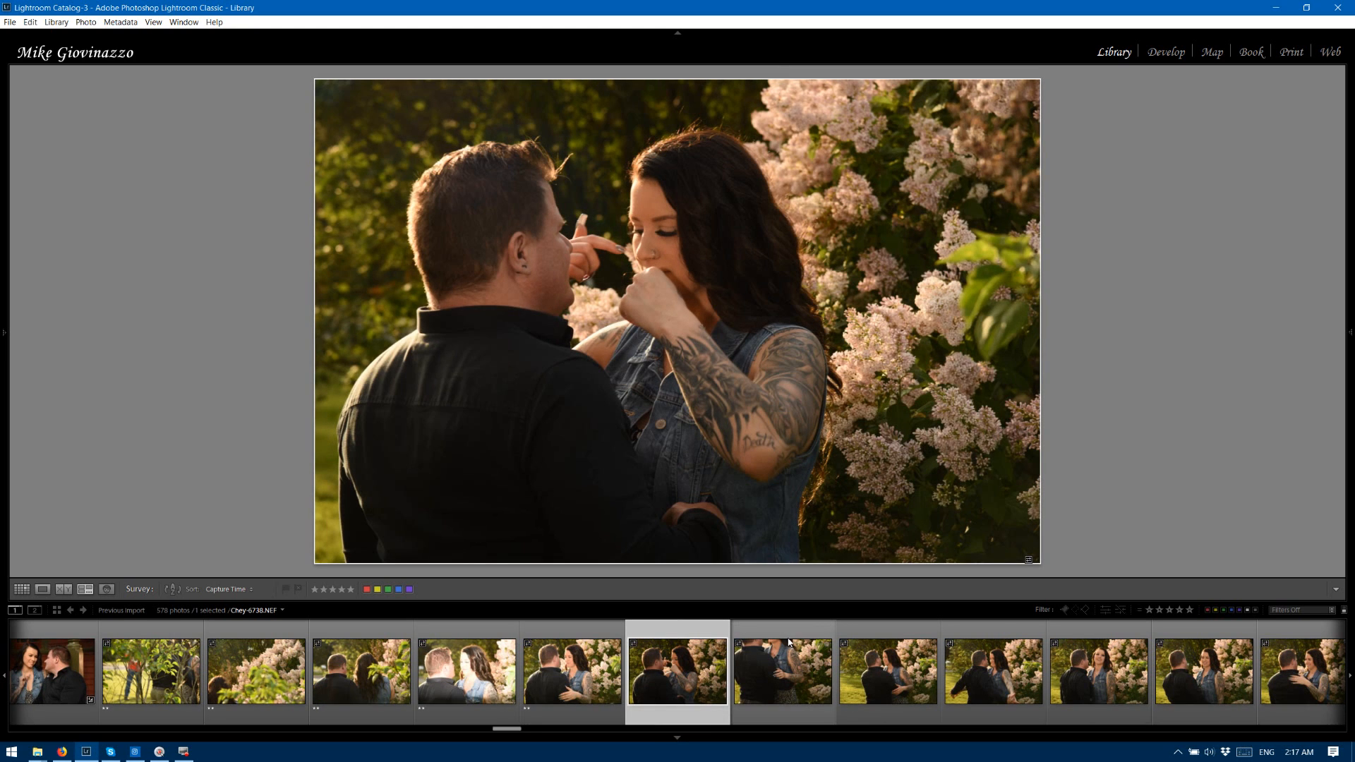
{"action": "key", "text": "2"}
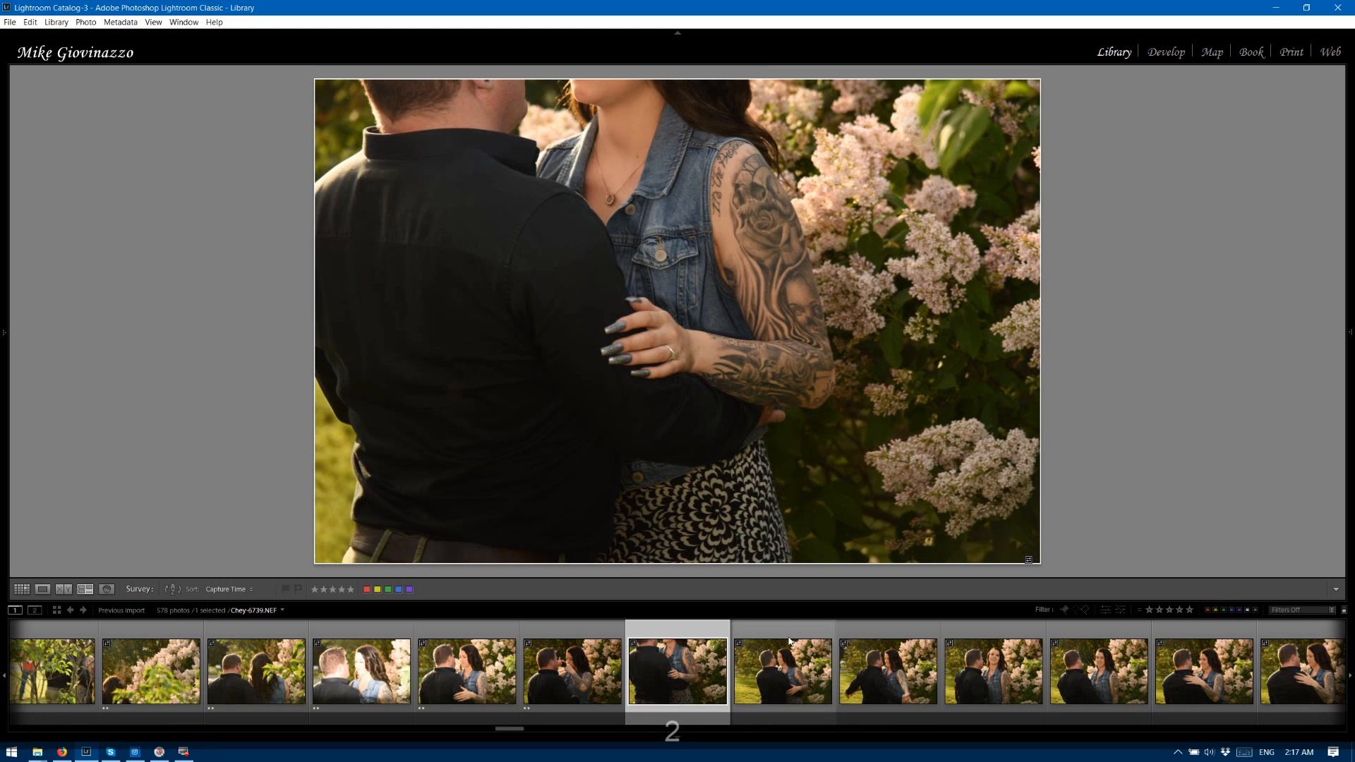
{"action": "key", "text": "2"}
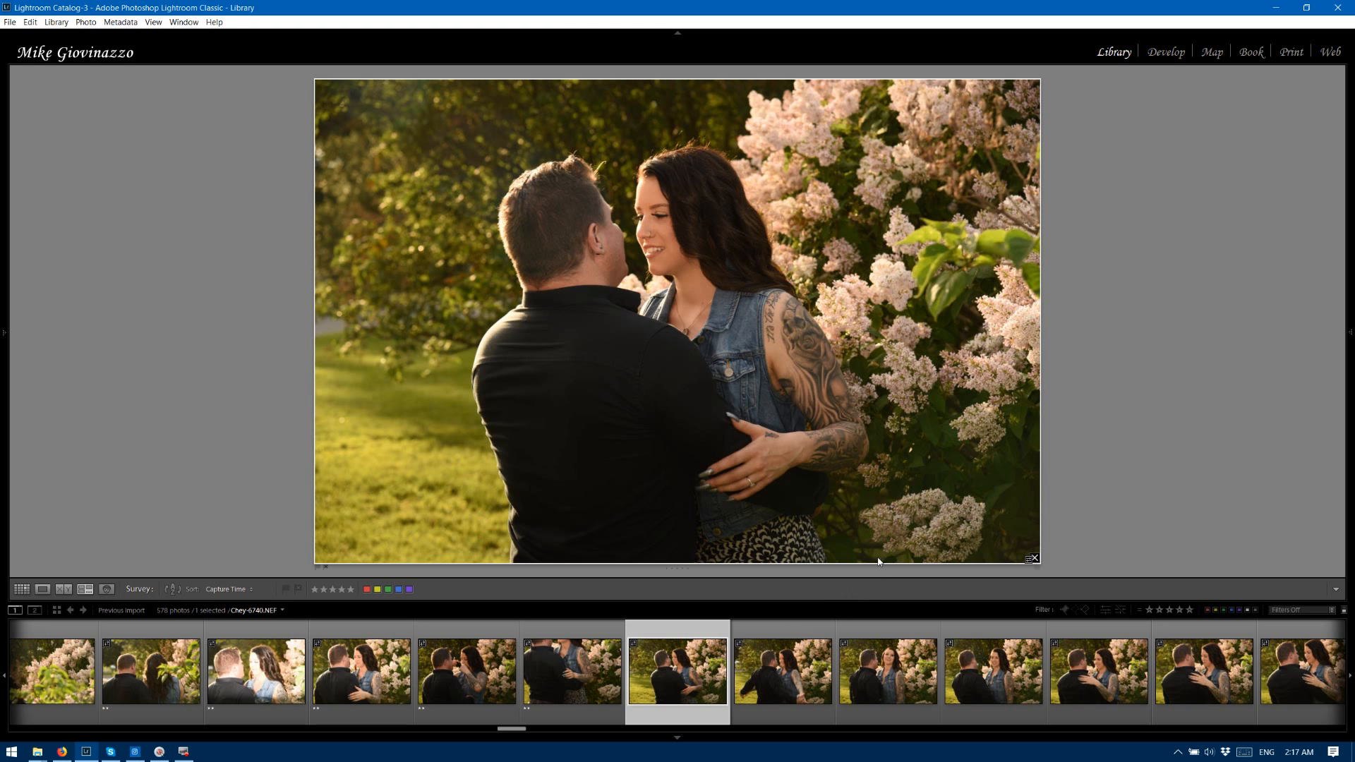
Rate lilac bush photos 6740 and 6743 two stars, and photos 6741 and 6742 three stars.
{"action": "key", "text": "2"}
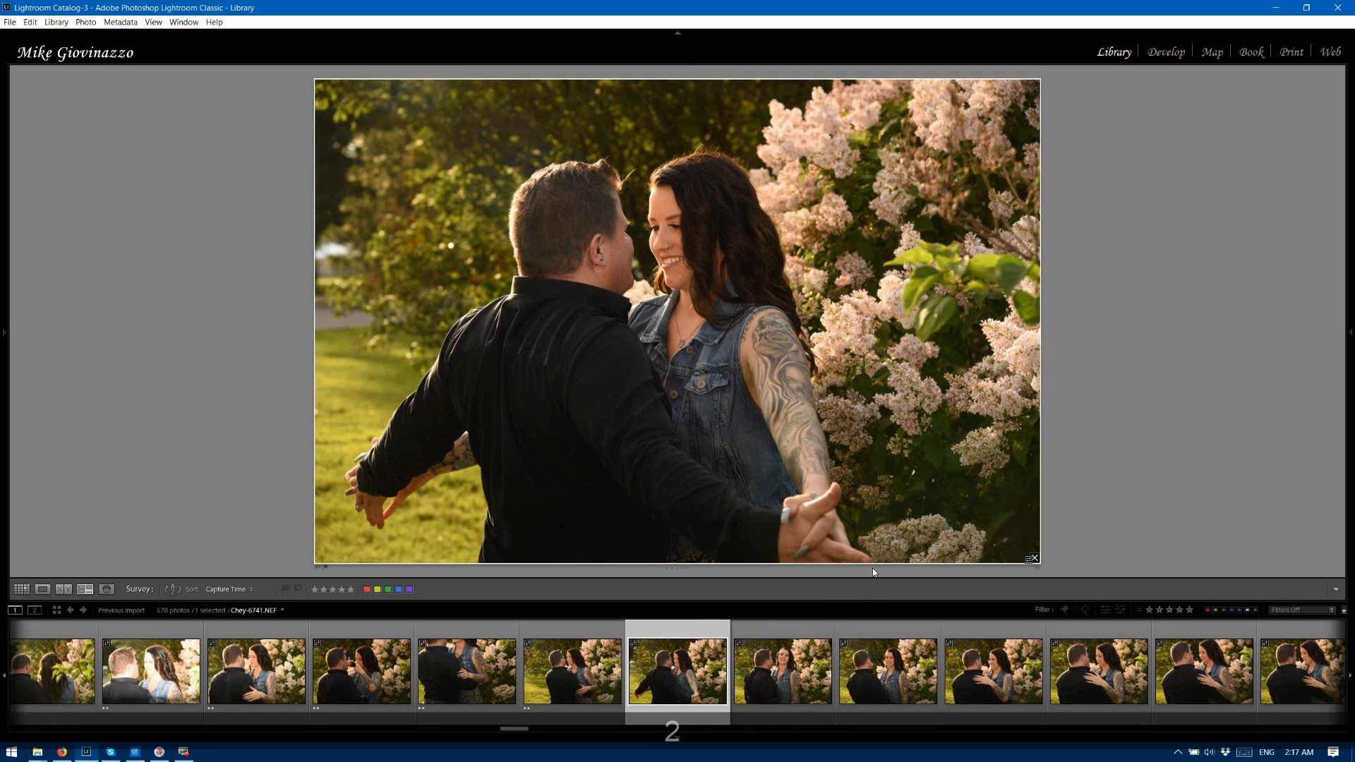
{"action": "key", "text": "3"}
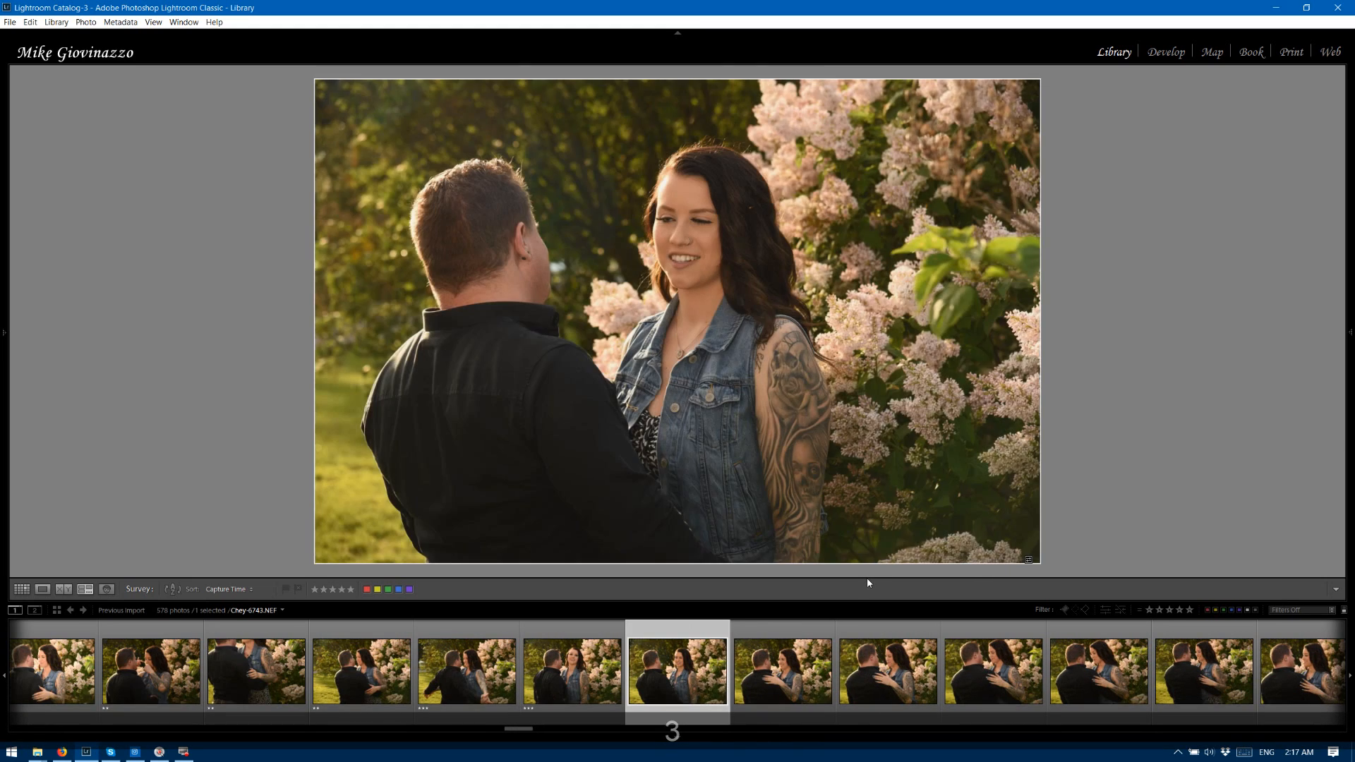
{"action": "key", "text": "2"}
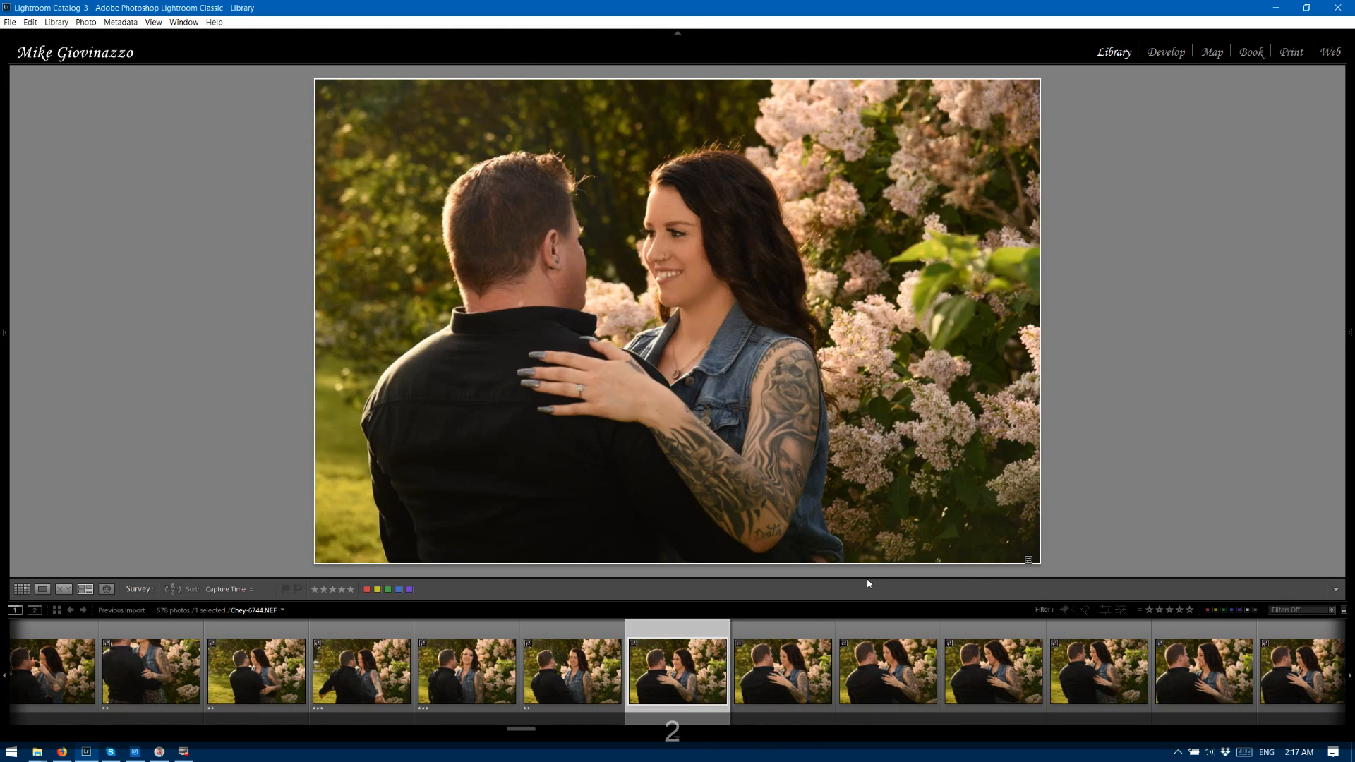
Rate the embrace photos by the lilacs, 6744 through 6749, three stars.
{"action": "key", "text": "3"}
{"action": "key", "text": "3"}
{"action": "key", "text": "3"}
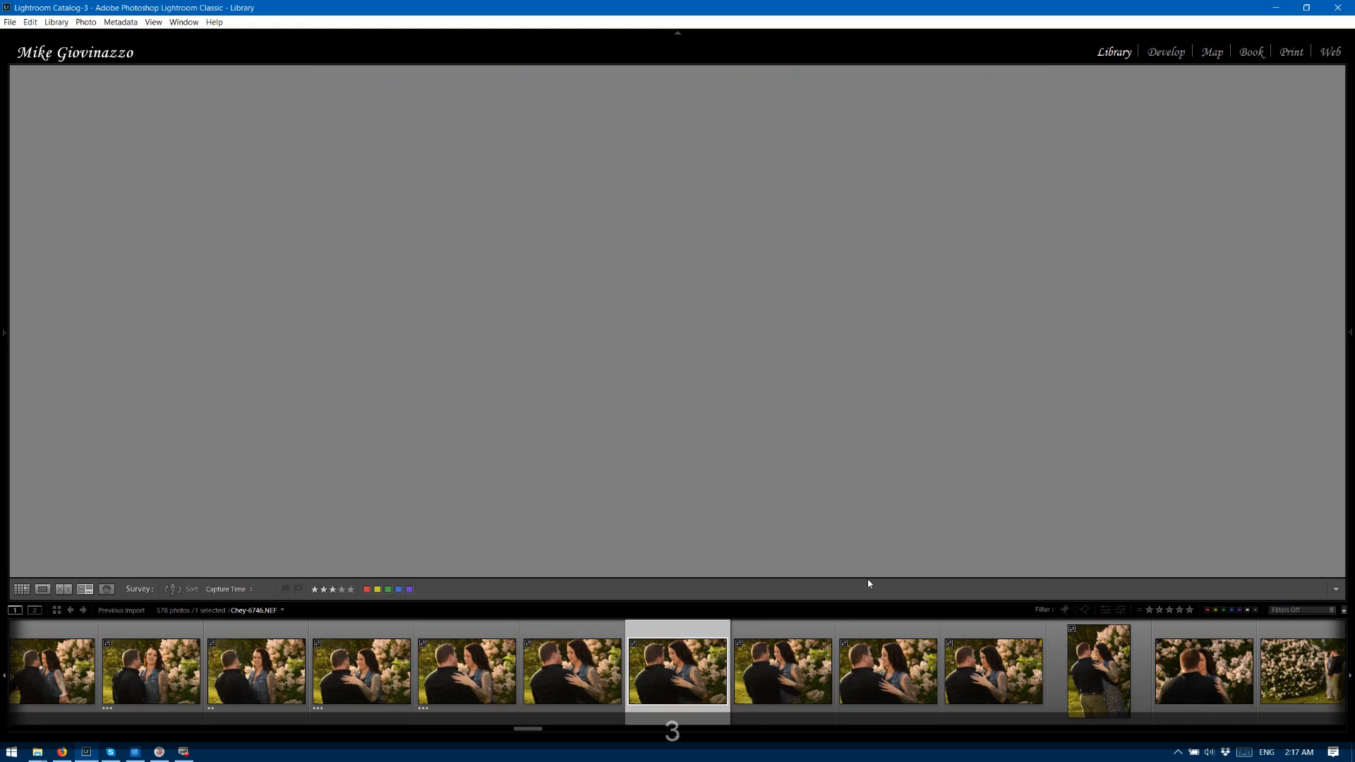
{"action": "key", "text": "3"}
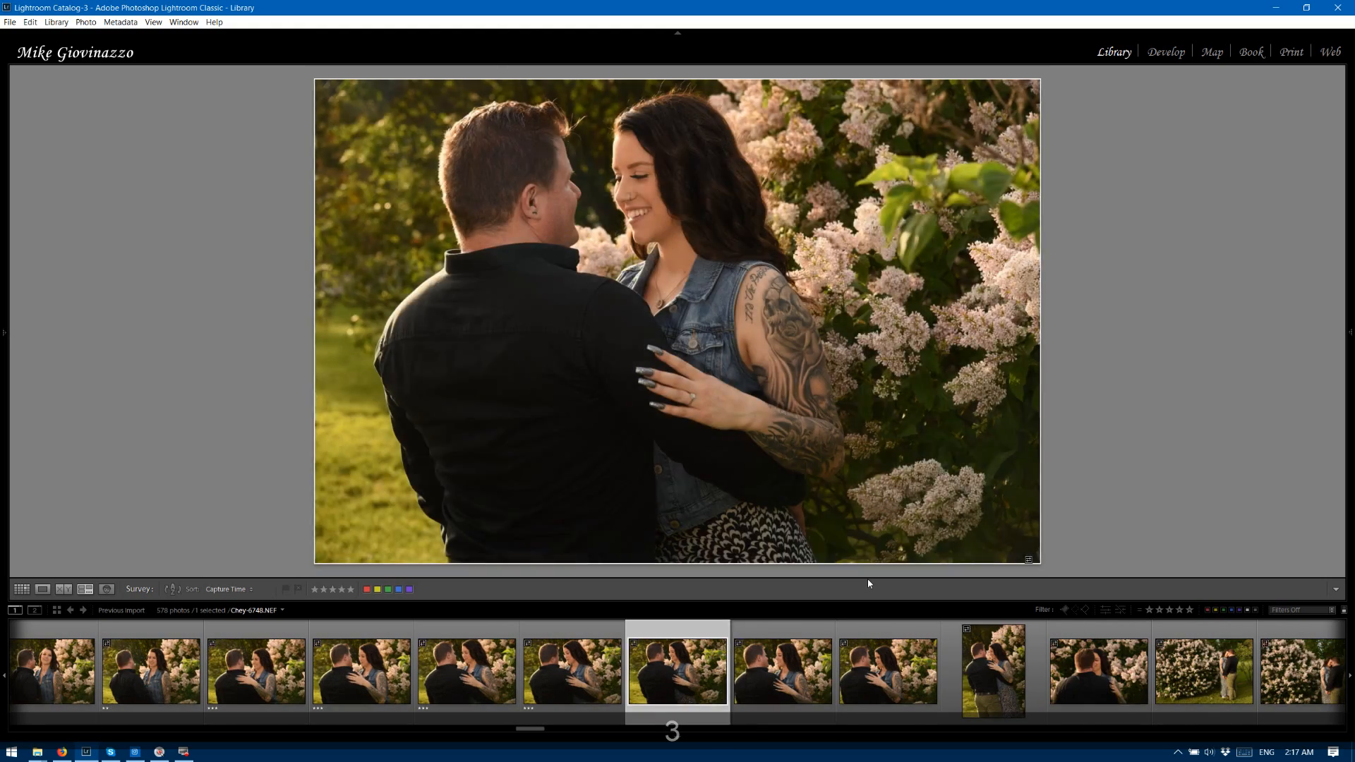
{"action": "key", "text": "3"}
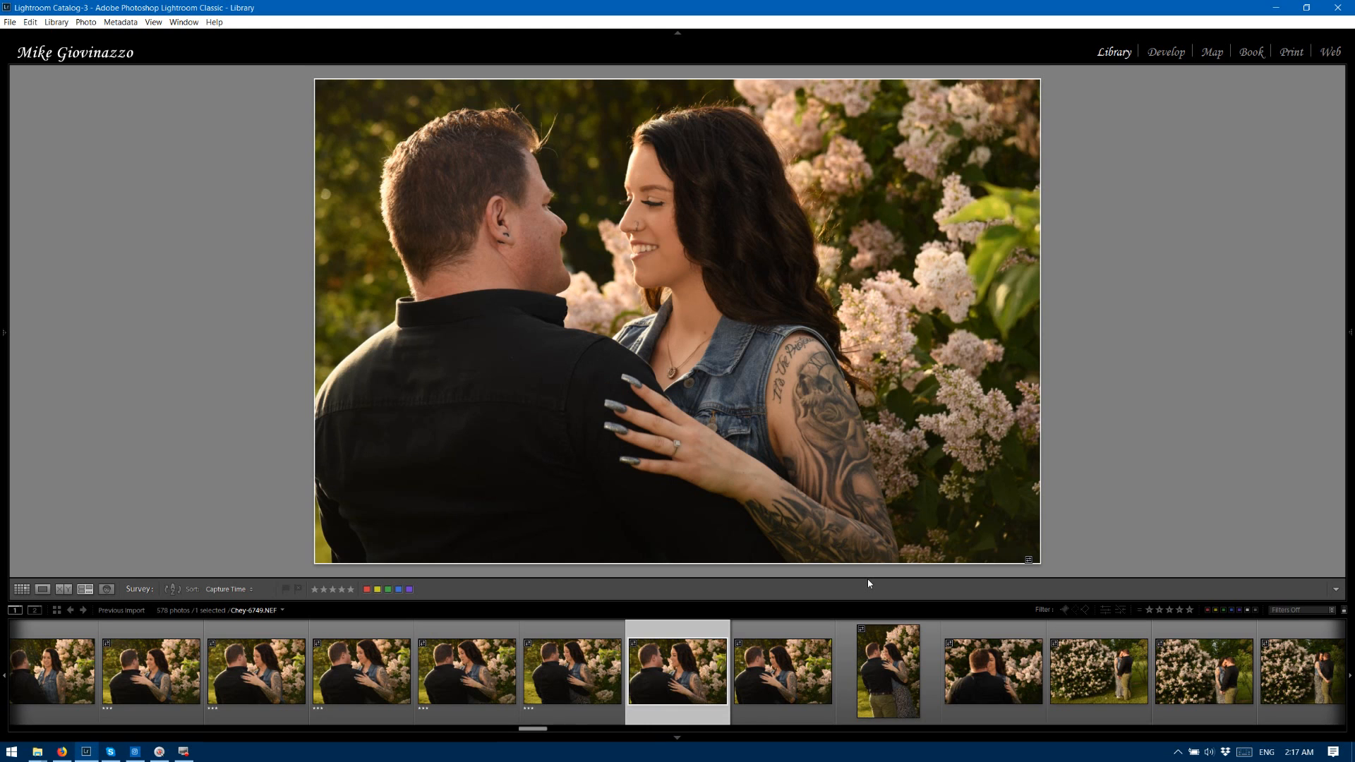
{"action": "key", "text": "3"}
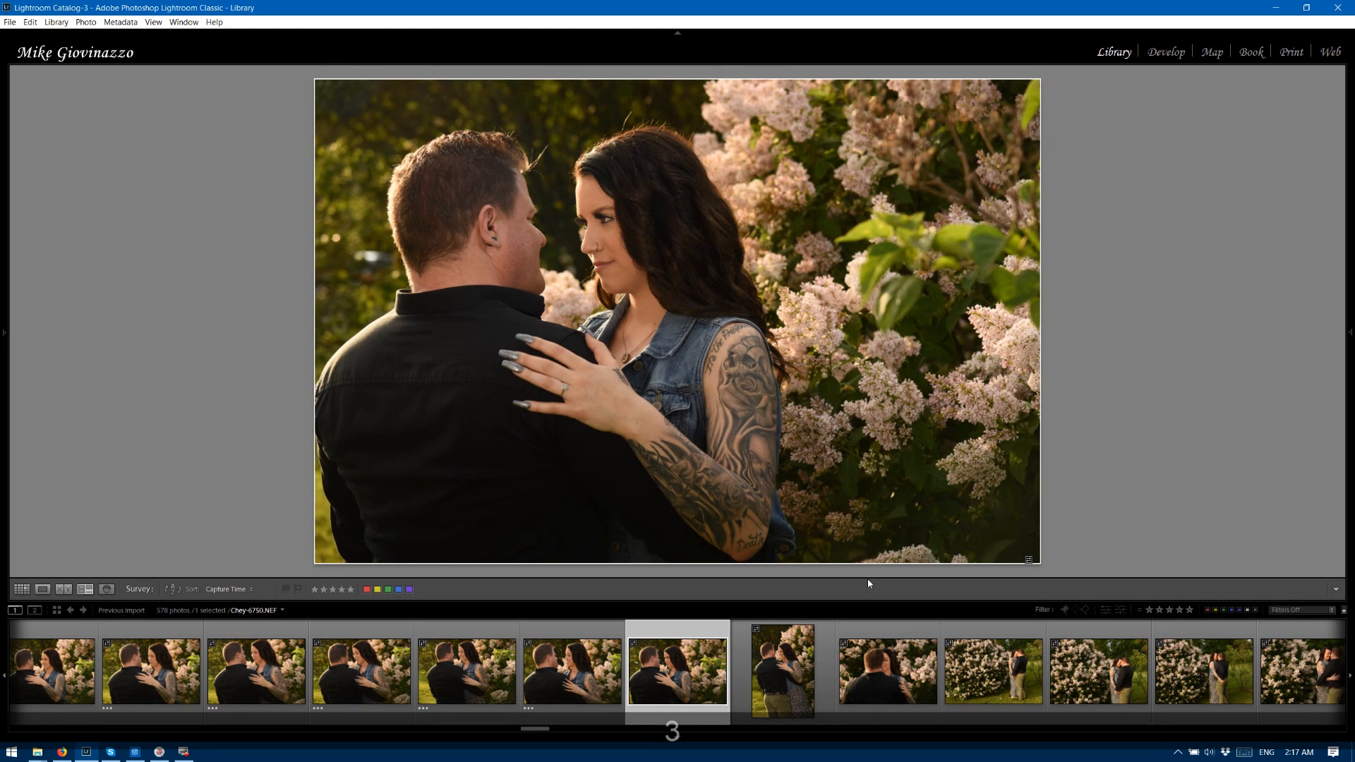
Rate photo 6750 four stars, photo 6751 three stars and photo 6752 two stars.
{"action": "key", "text": "4"}
{"action": "key", "text": "3"}
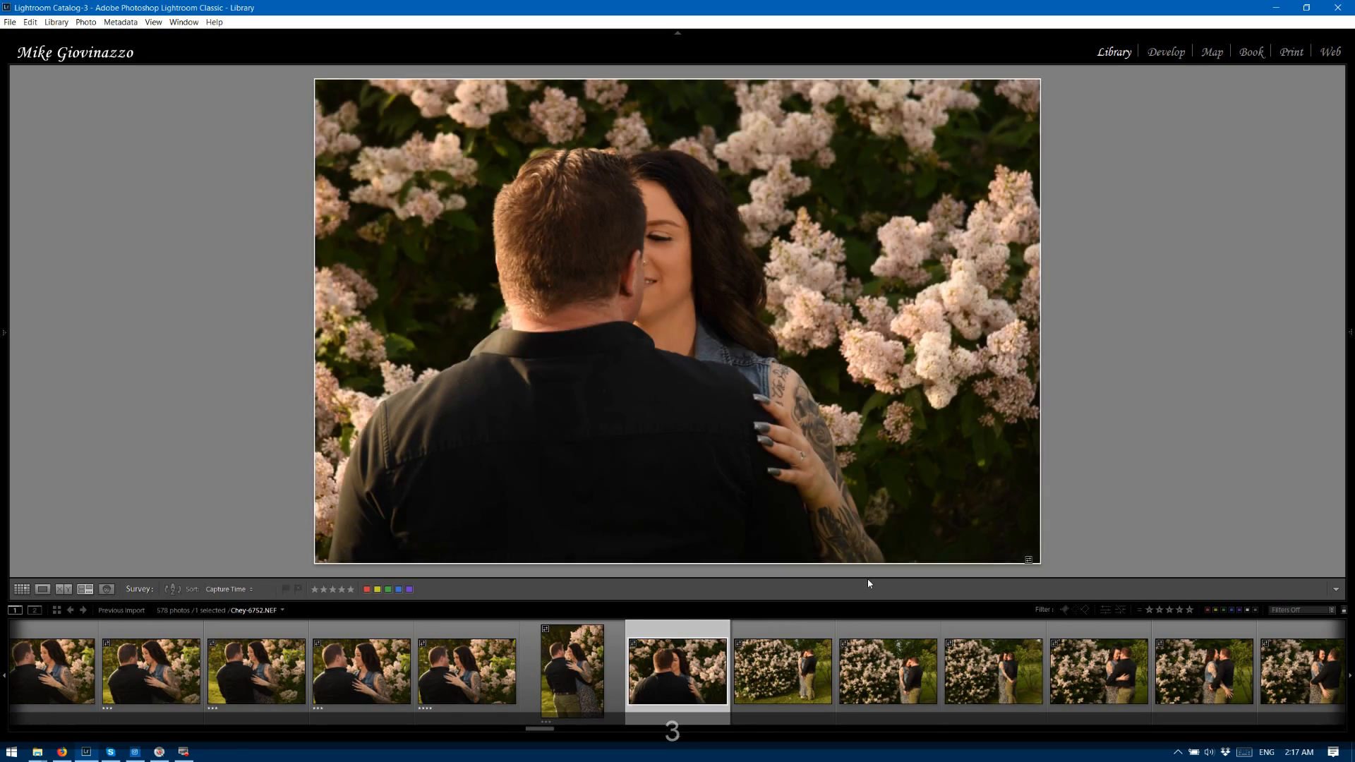
{"action": "key", "text": "2"}
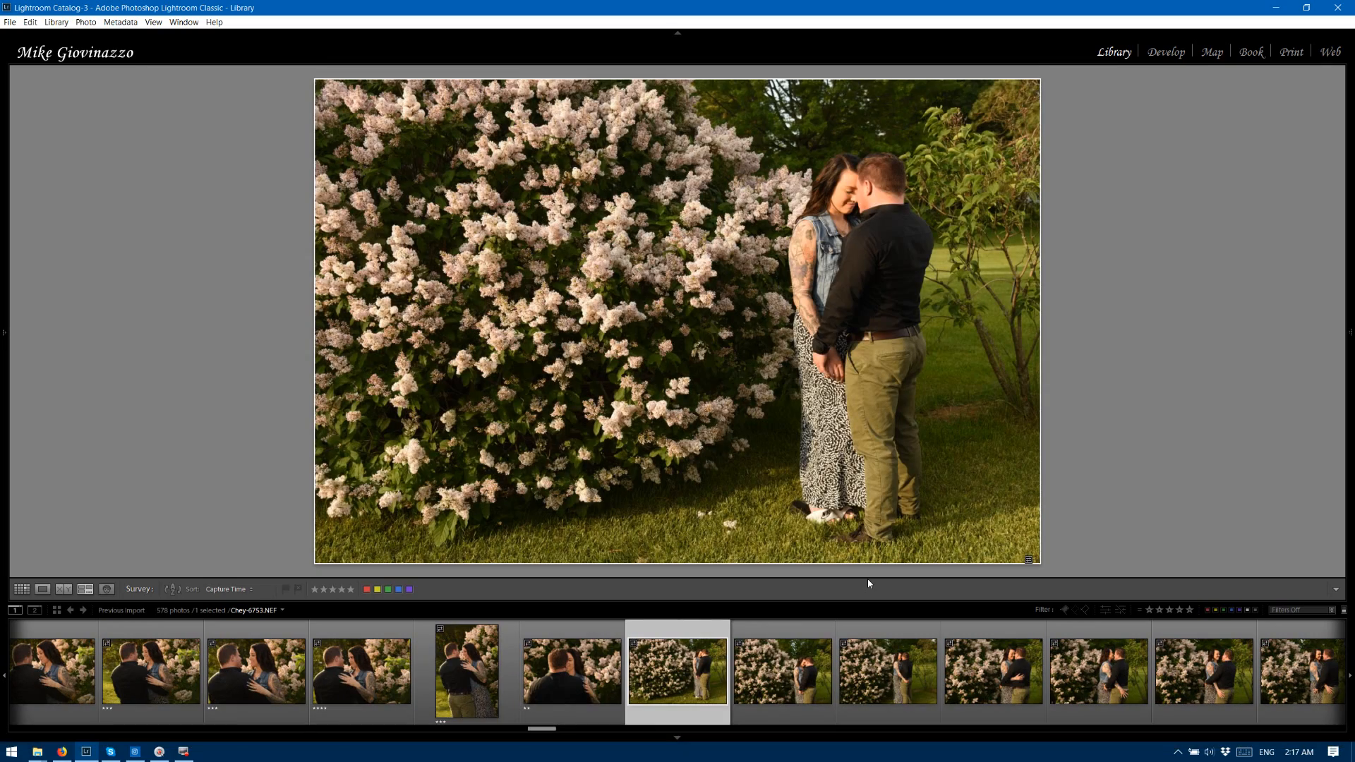
Rate the standing couple photos 6753, 6754, 6755 and 6756 three stars.
{"action": "key", "text": "3"}
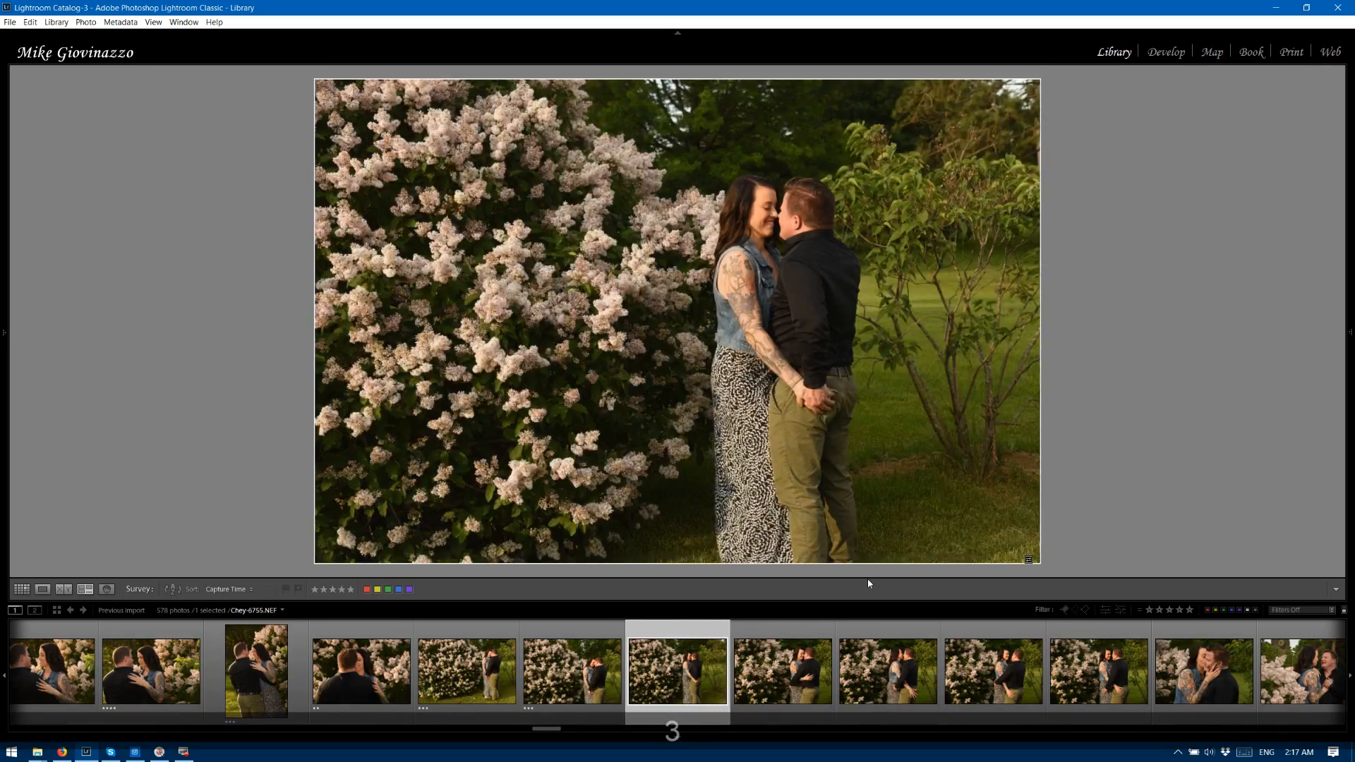
{"action": "key", "text": "3"}
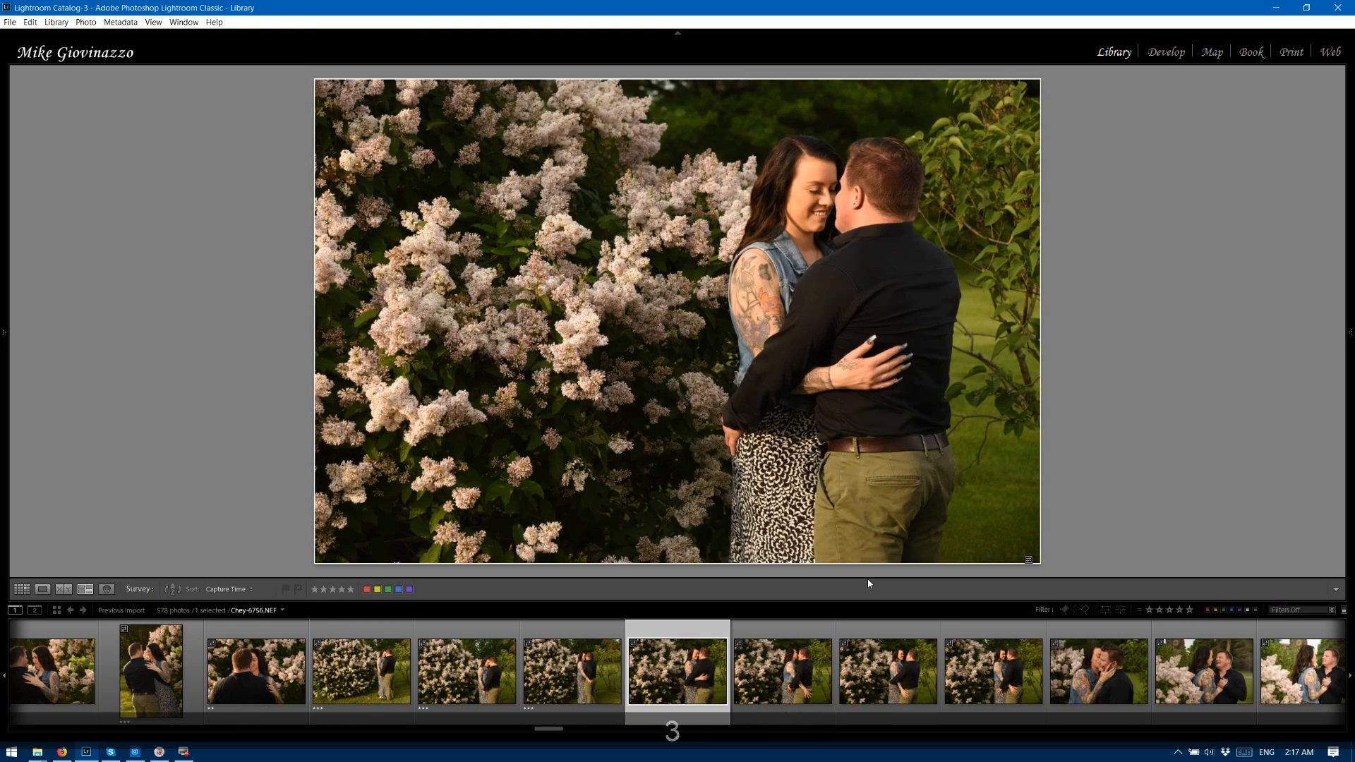
{"action": "key", "text": "3"}
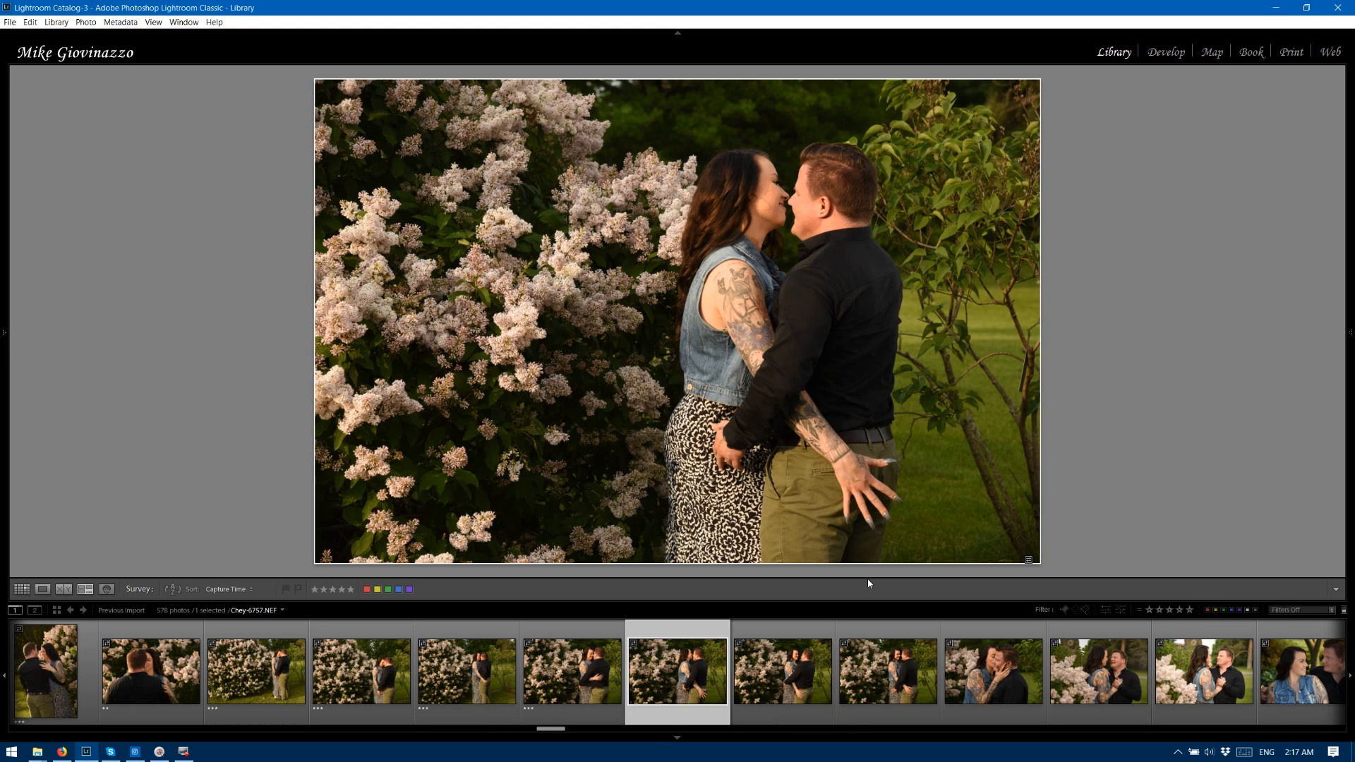
Rate photos 6757 and 6758 two stars, photo 6759 three stars, and photos 6760 through 6763 two stars.
{"action": "key", "text": "2"}
{"action": "key", "text": "2"}
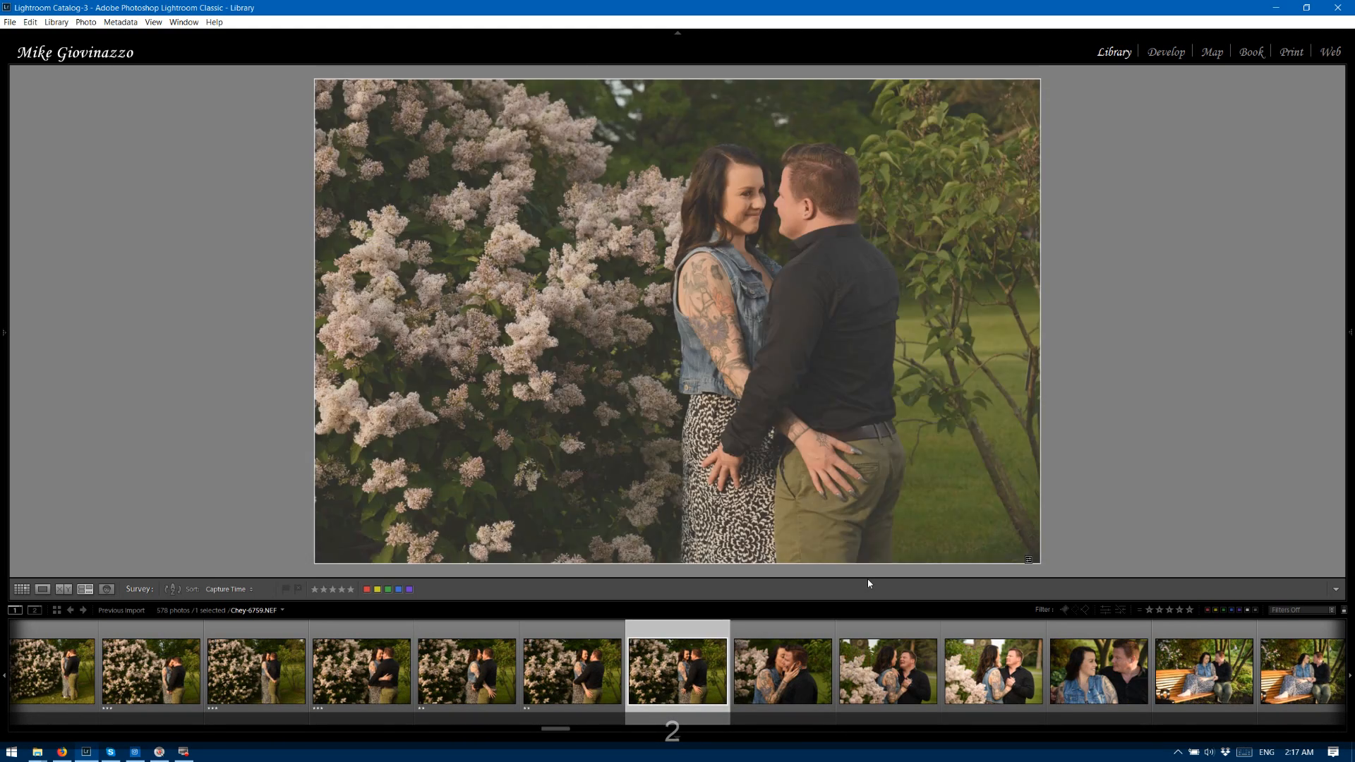
{"action": "key", "text": "3"}
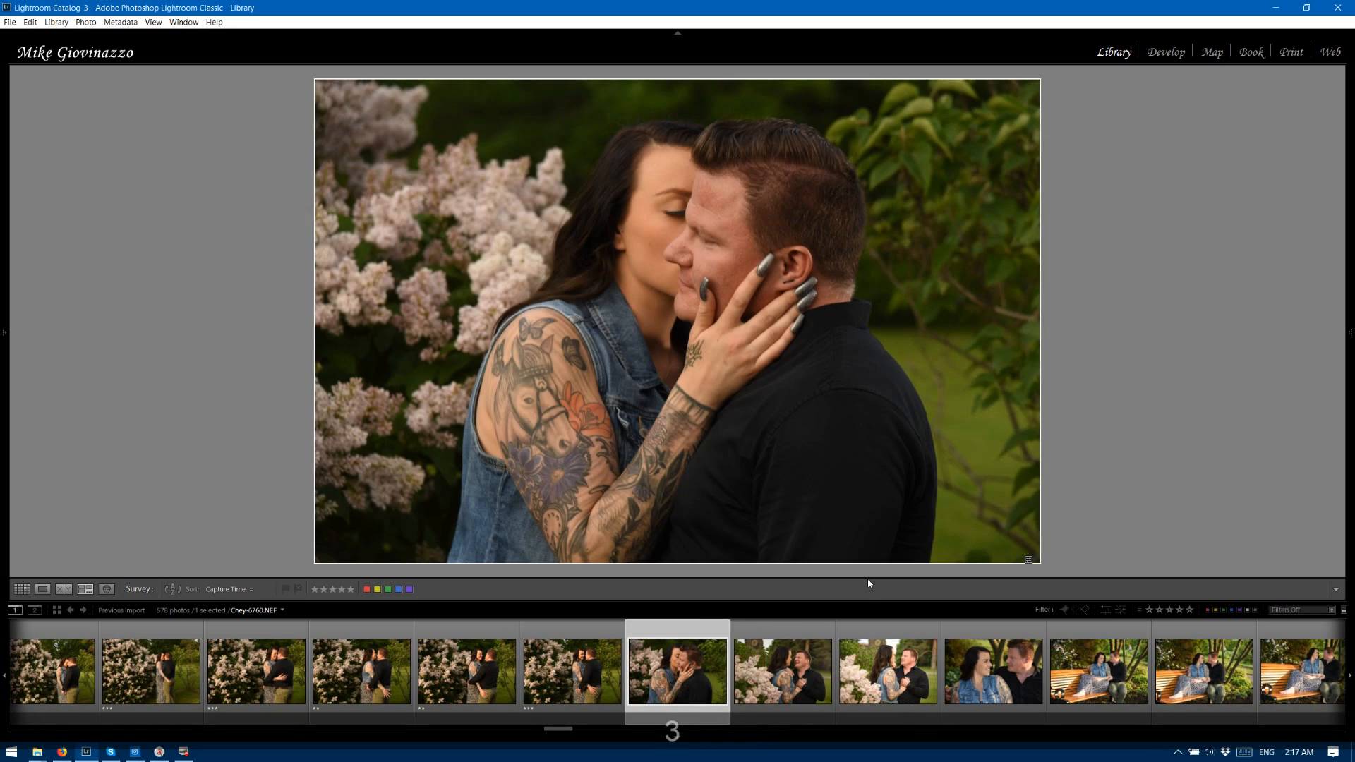
{"action": "key", "text": "2"}
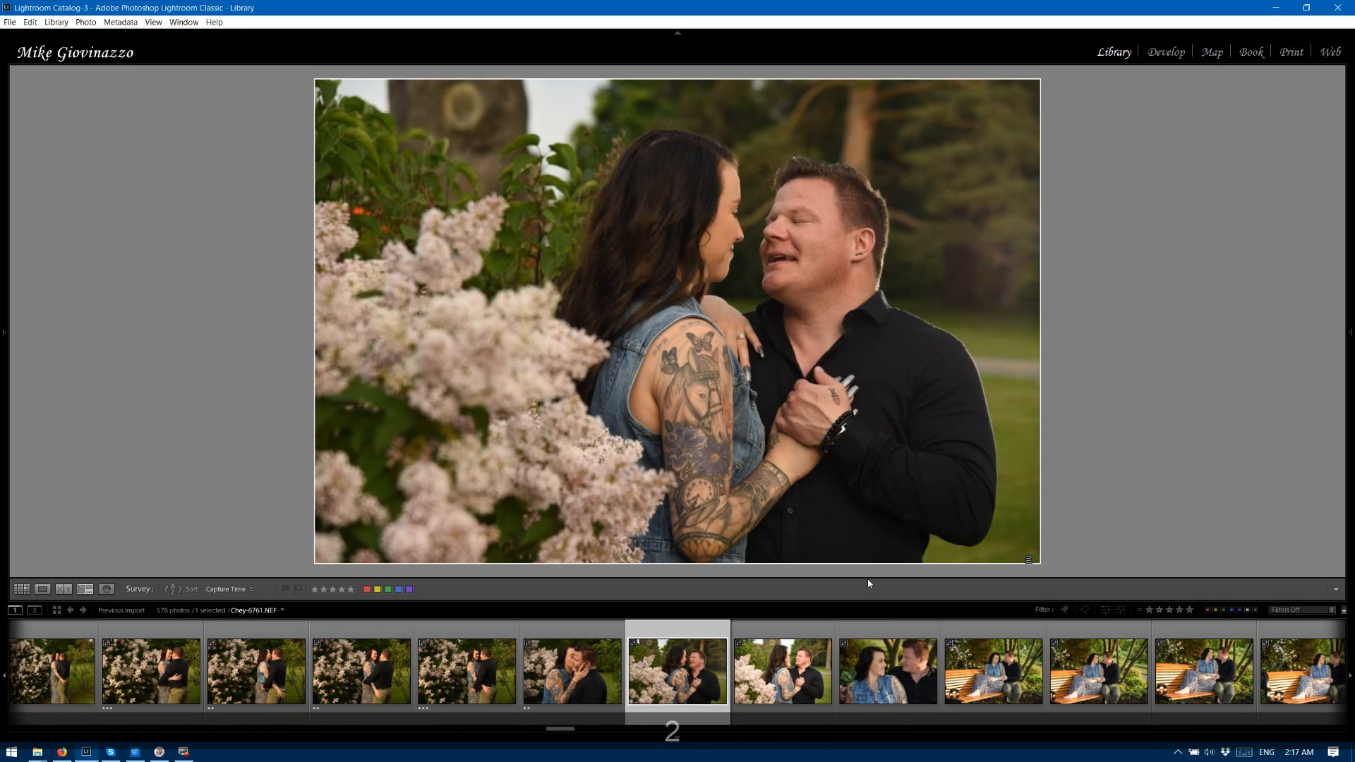
{"action": "key", "text": "2"}
{"action": "key", "text": "2"}
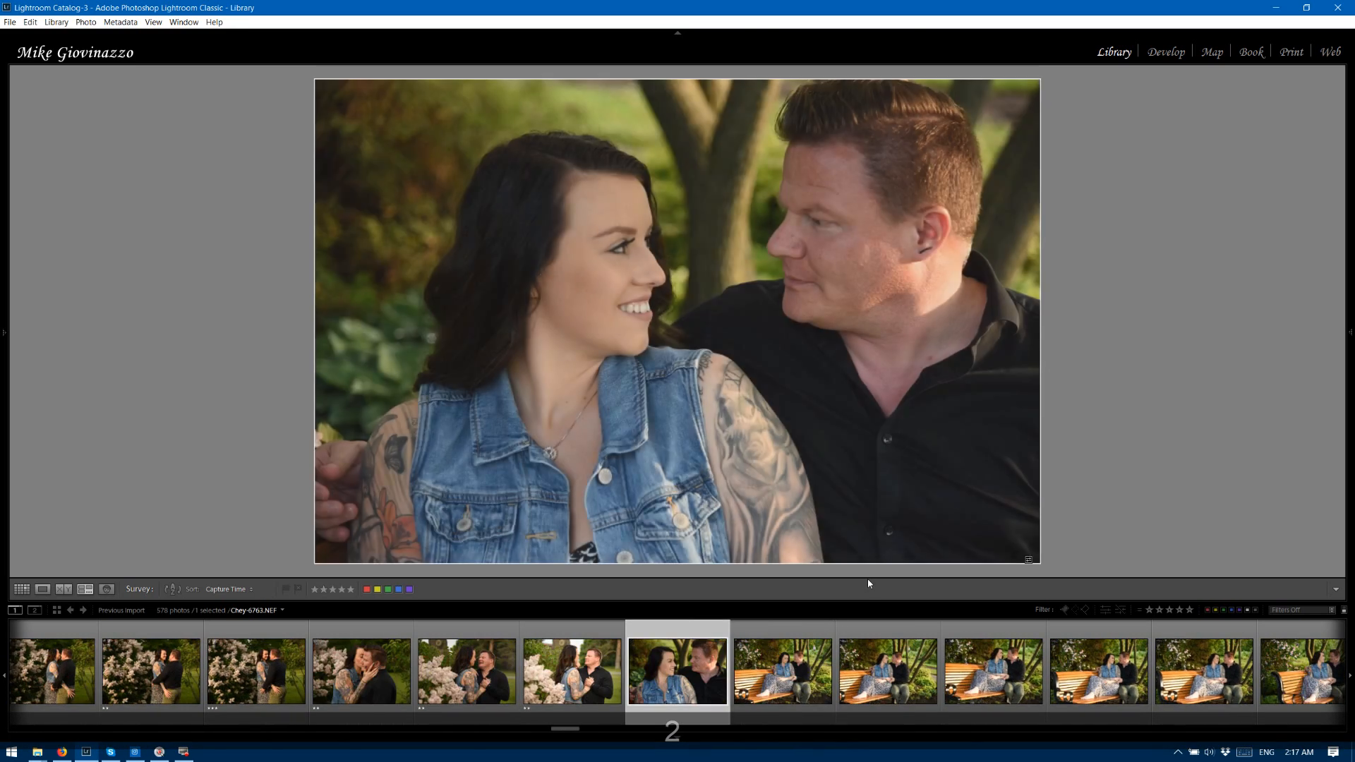
{"action": "key", "text": "2"}
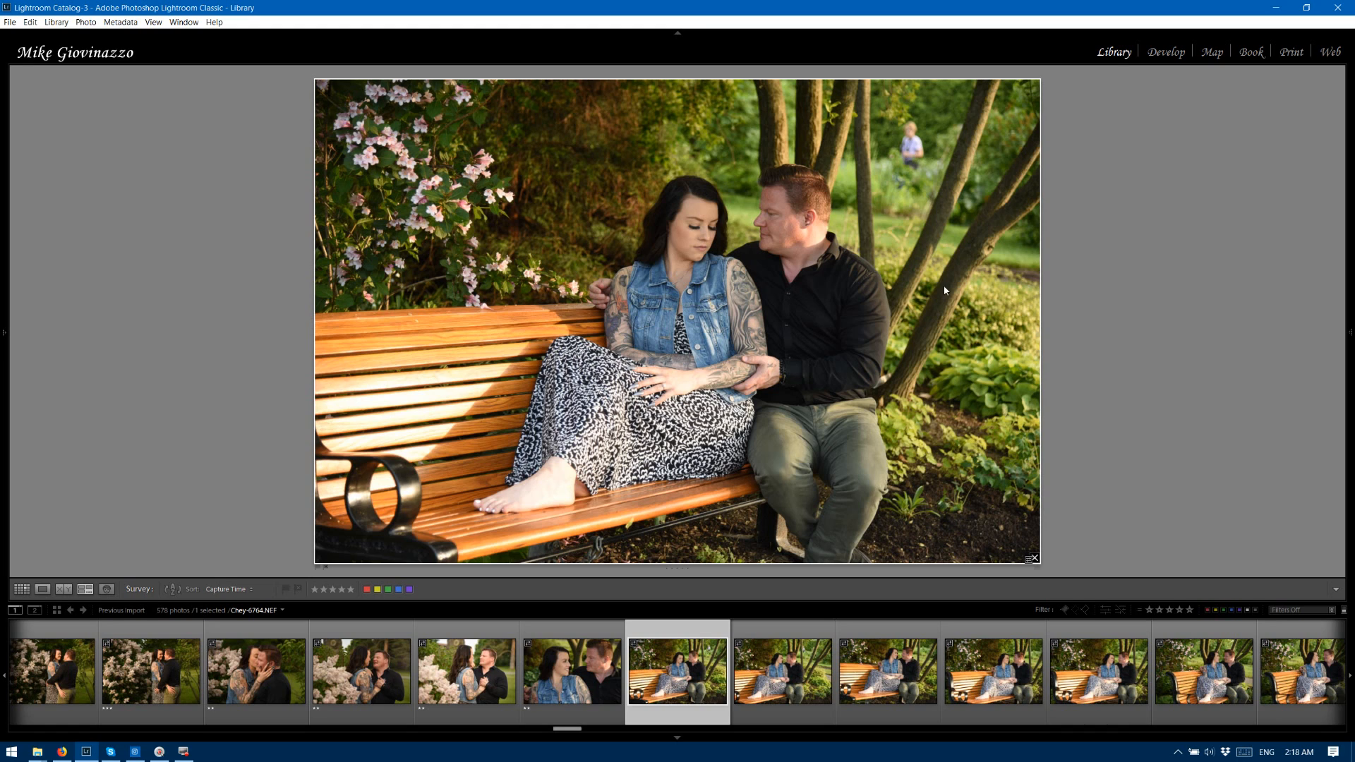
Rate bench photos 6764 and 6766 three stars and photo 6765 two stars.
{"action": "key", "text": "3"}
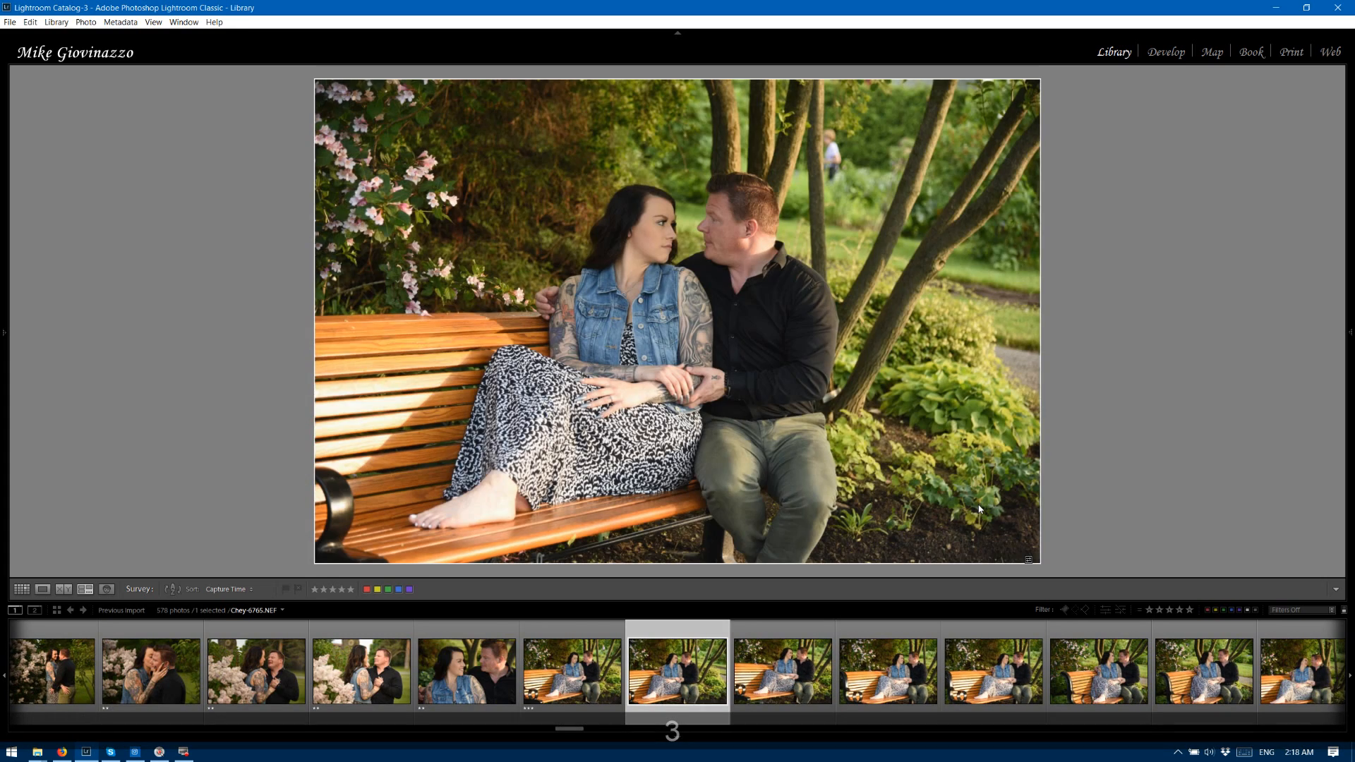
{"action": "key", "text": "2"}
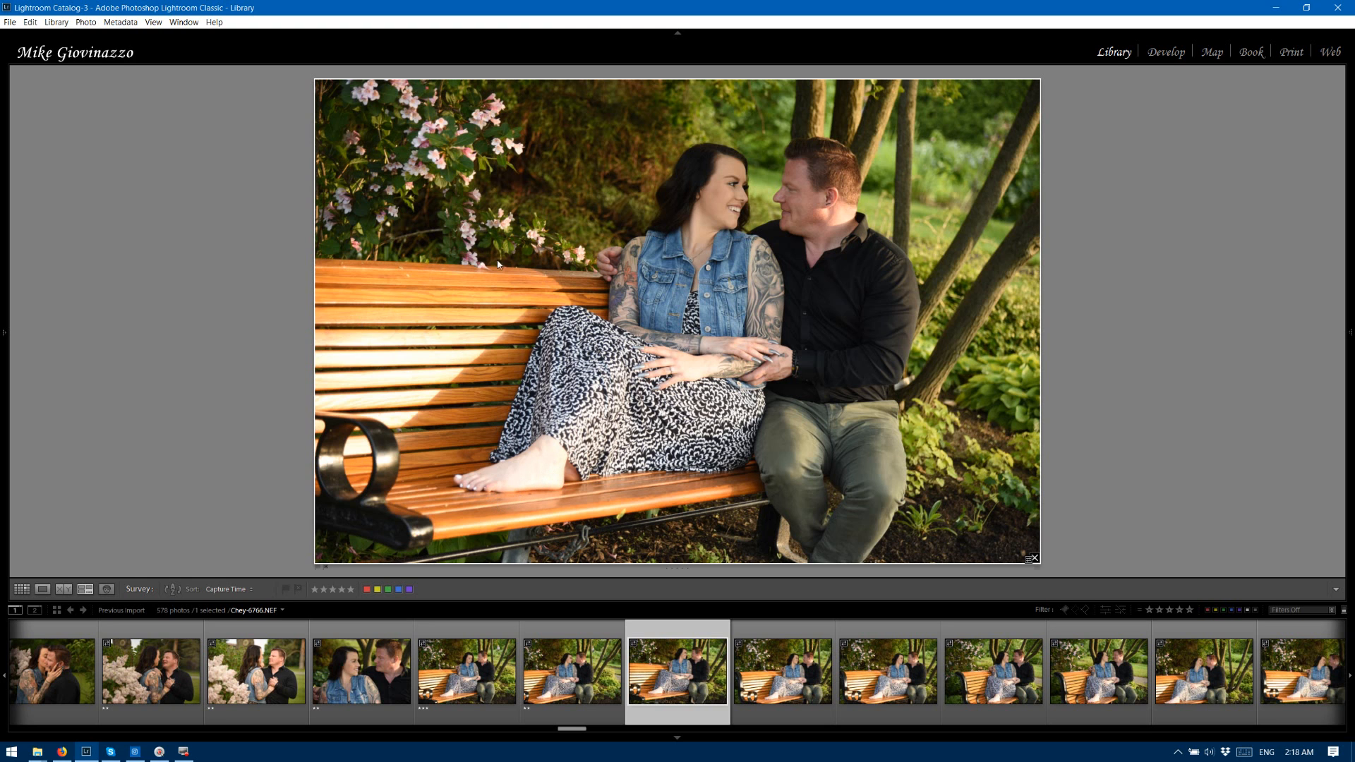
{"action": "key", "text": "3"}
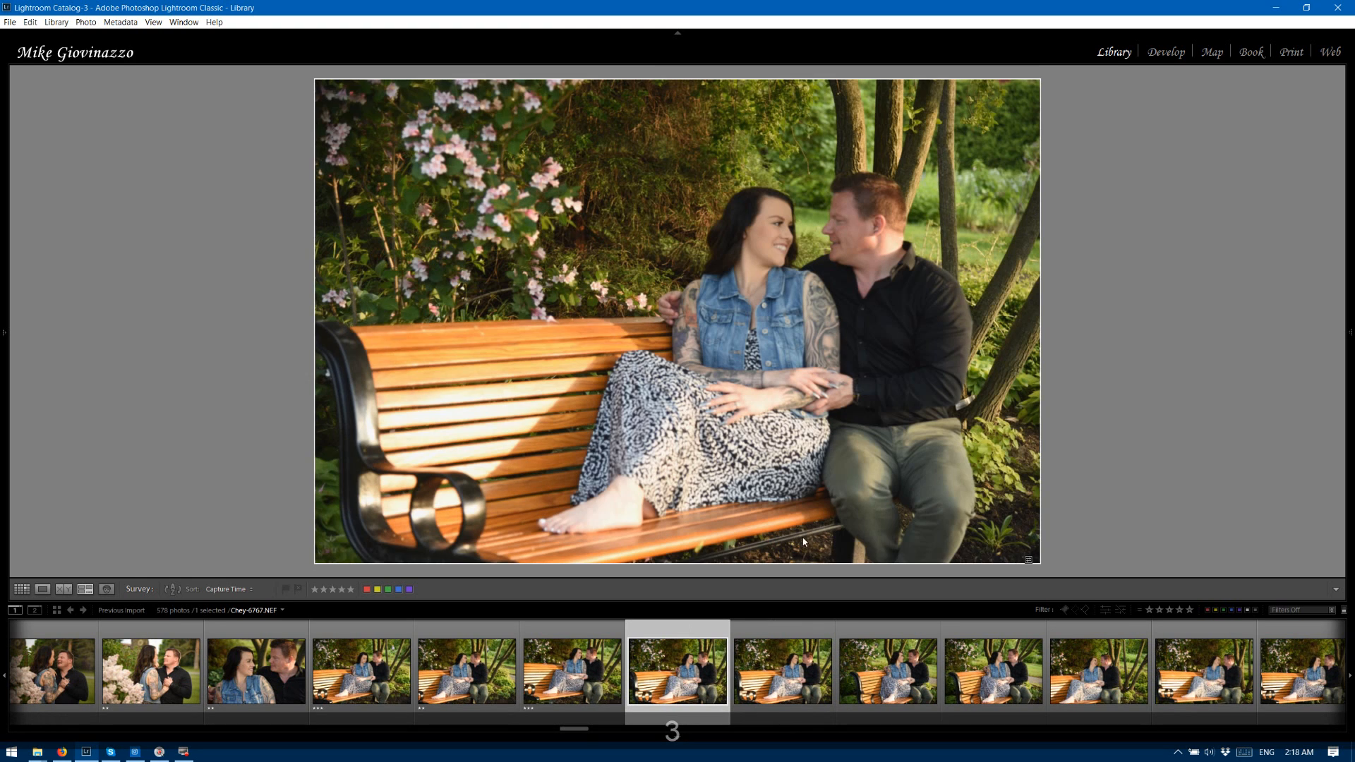
Rate the bench photos 6767 through 6772 two stars.
{"action": "key", "text": "2"}
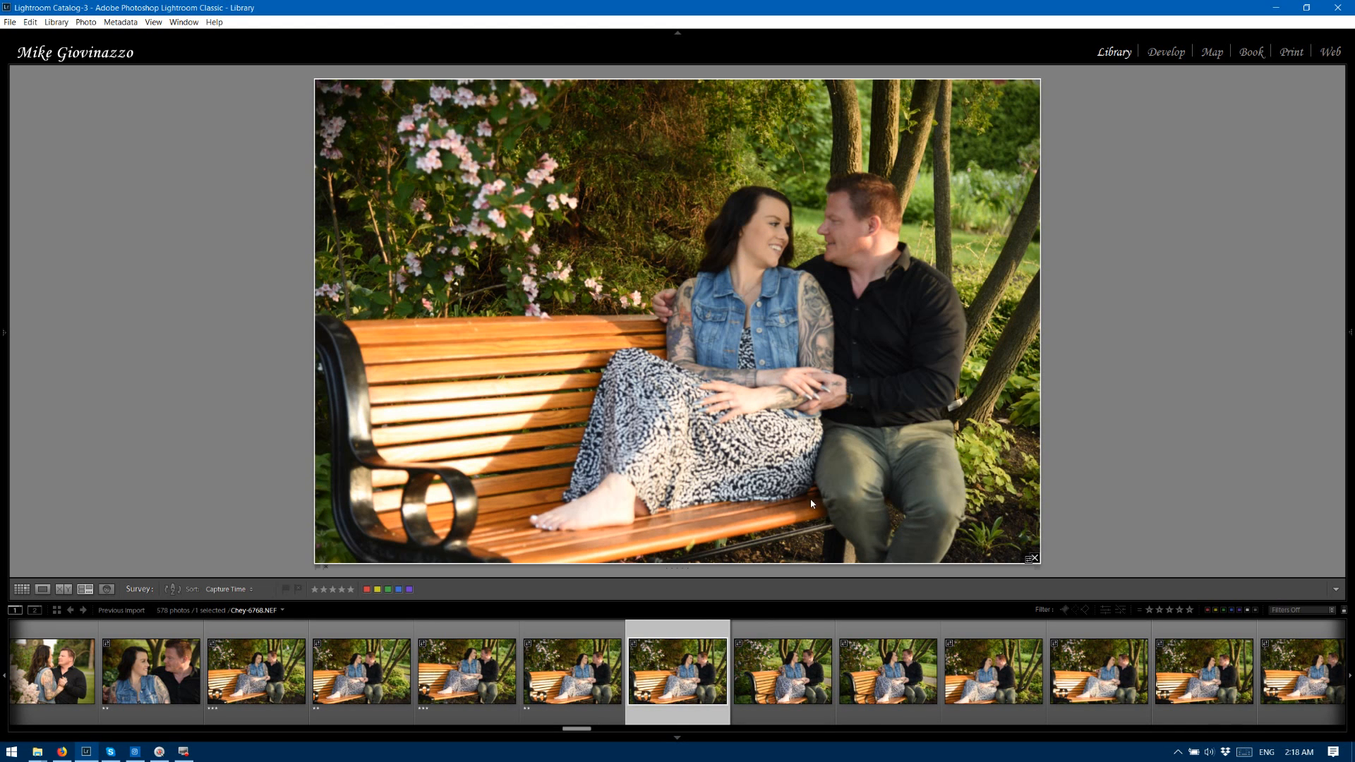
{"action": "key", "text": "2"}
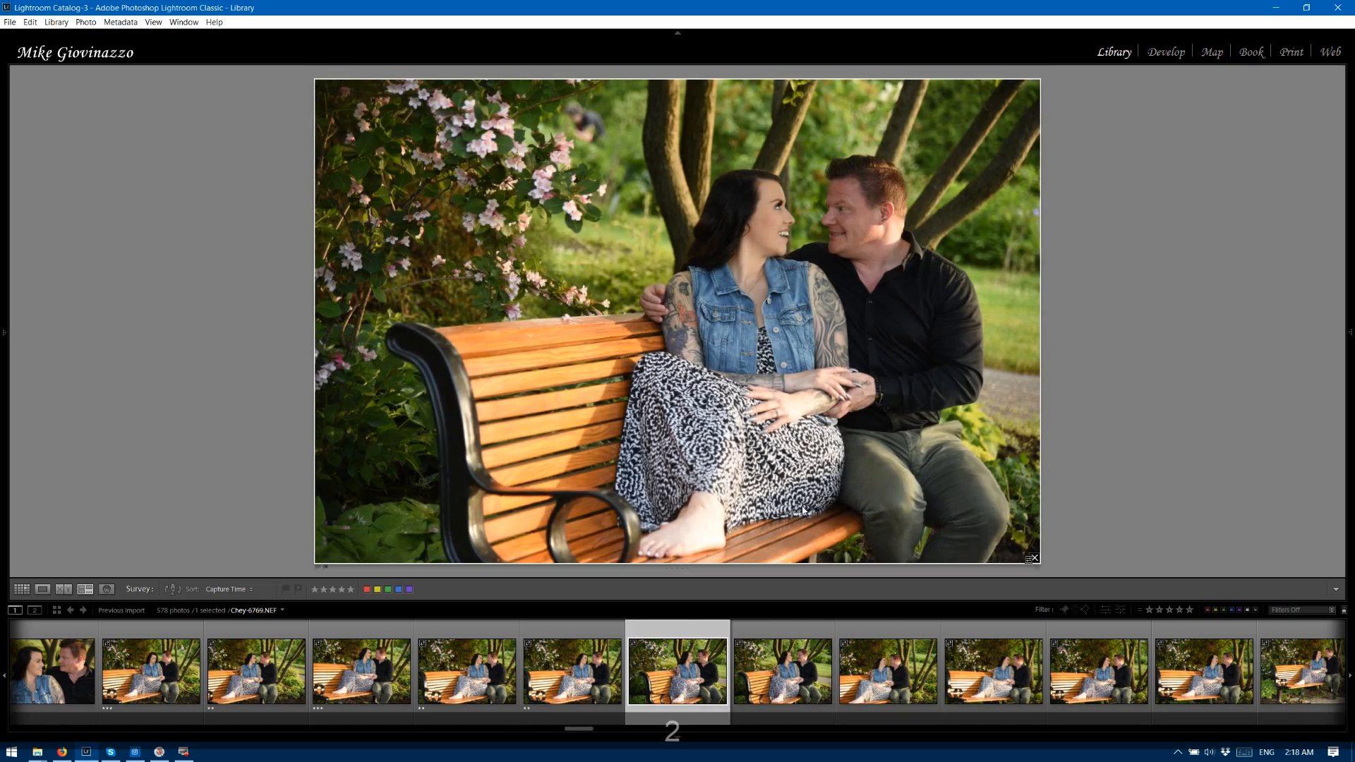
{"action": "key", "text": "2"}
{"action": "key", "text": "2"}
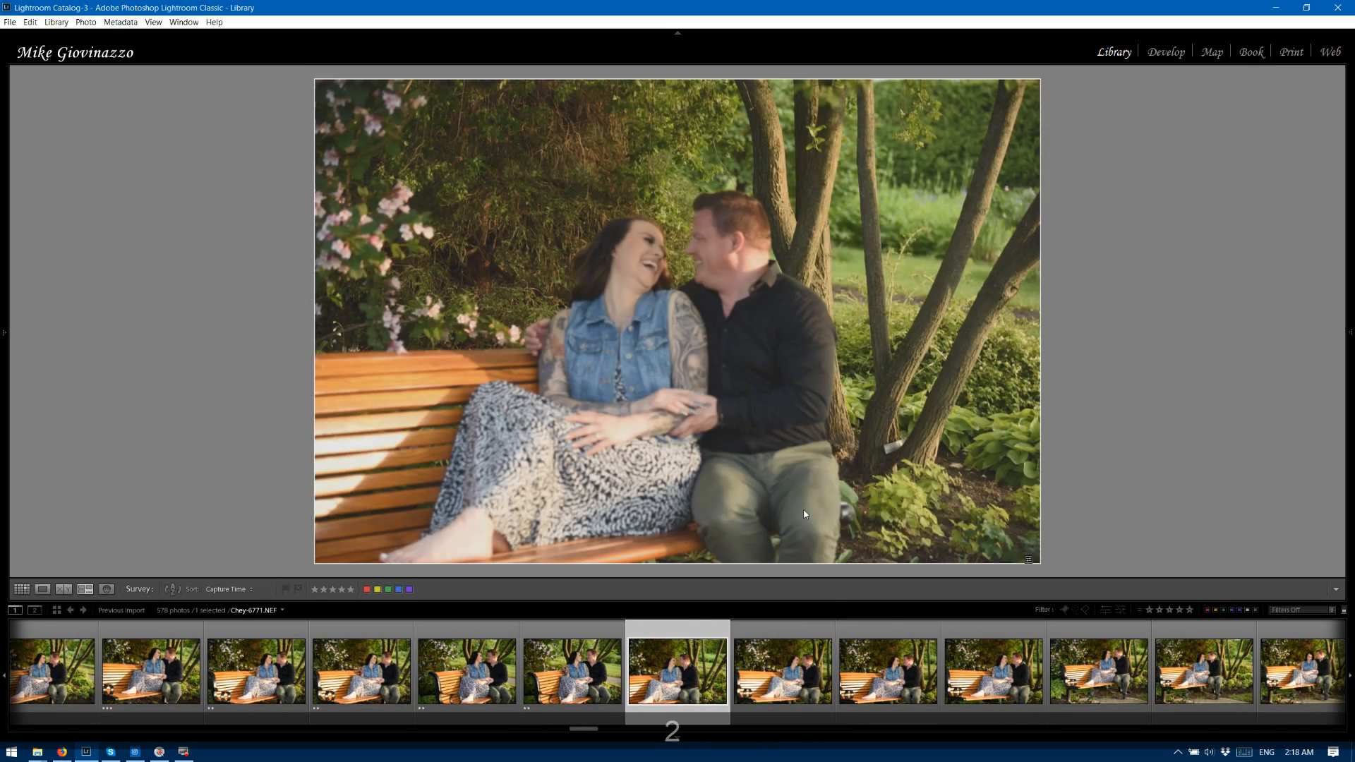
{"action": "key", "text": "2"}
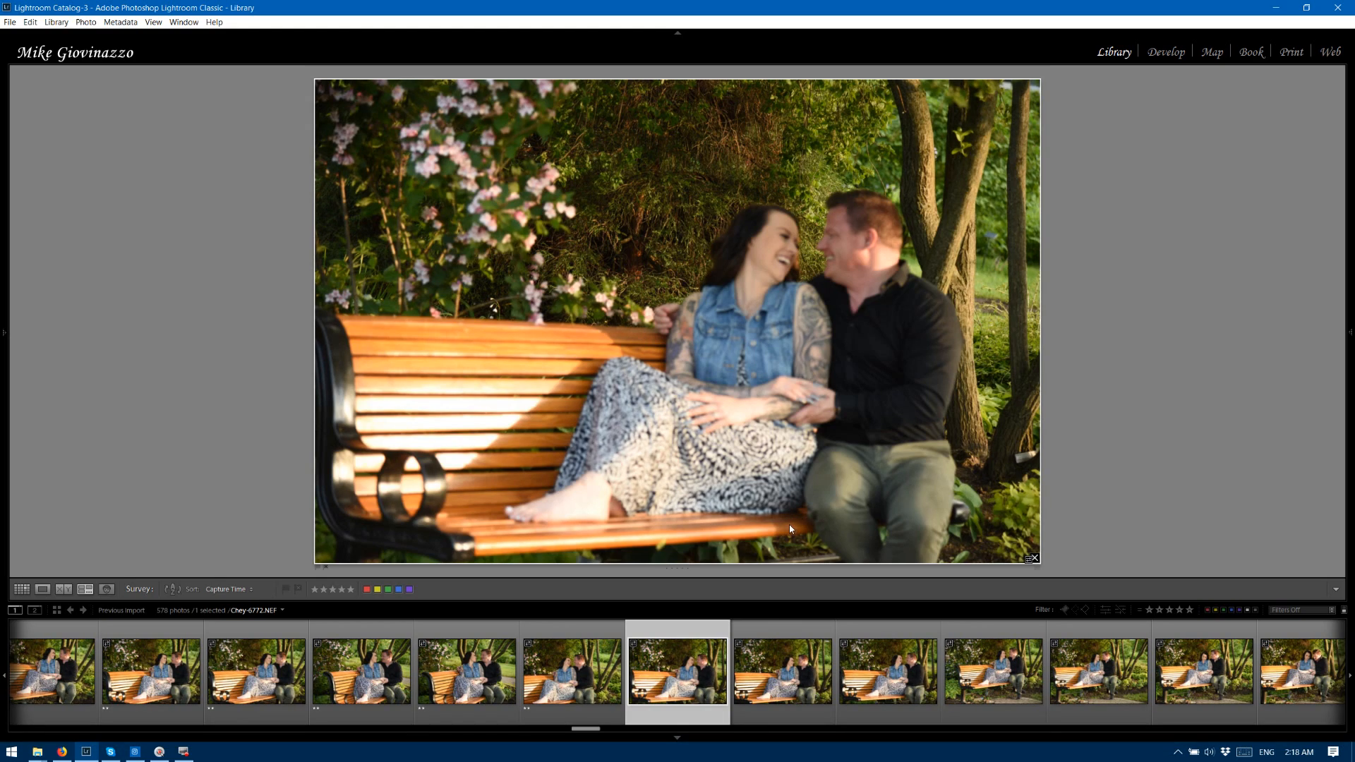
{"action": "key", "text": "2"}
Rate the bench photos 6773 through 6779 three stars.
{"action": "key", "text": "3"}
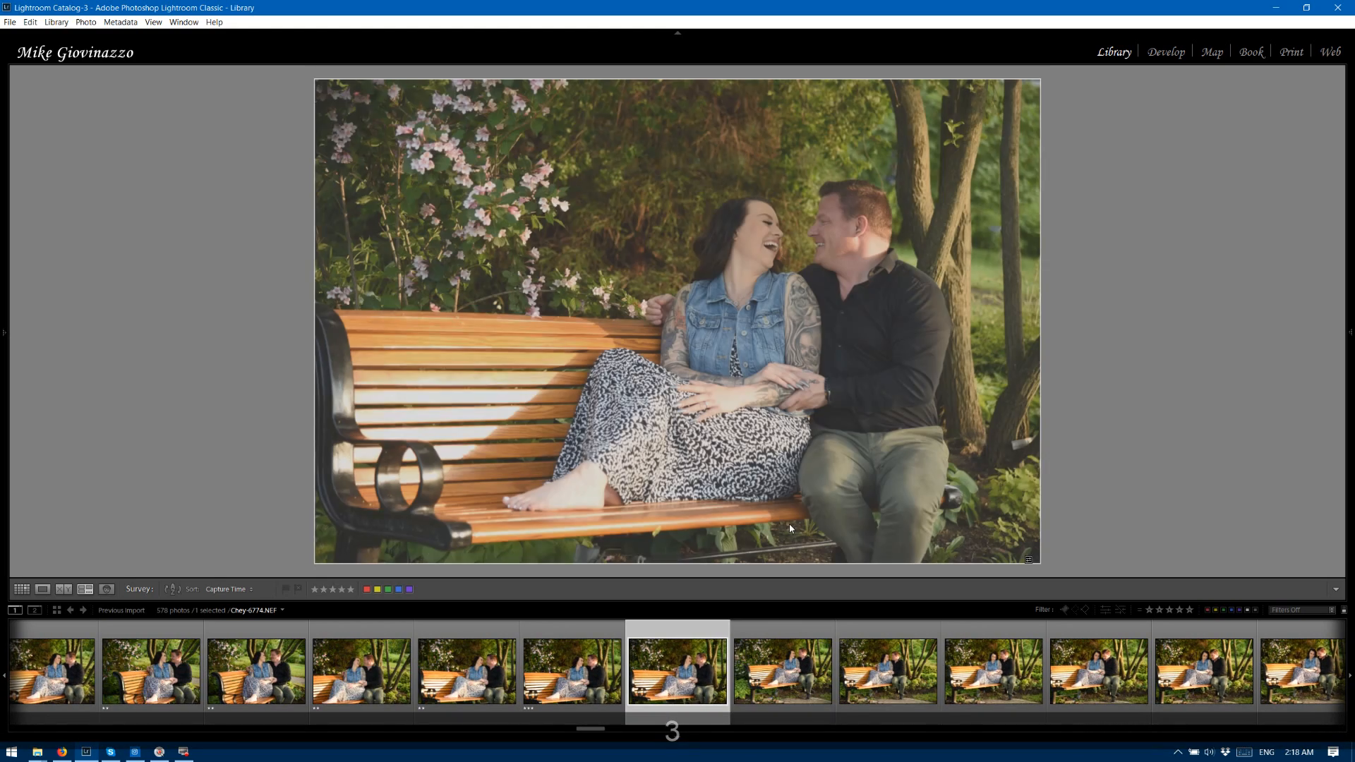
{"action": "key", "text": "3"}
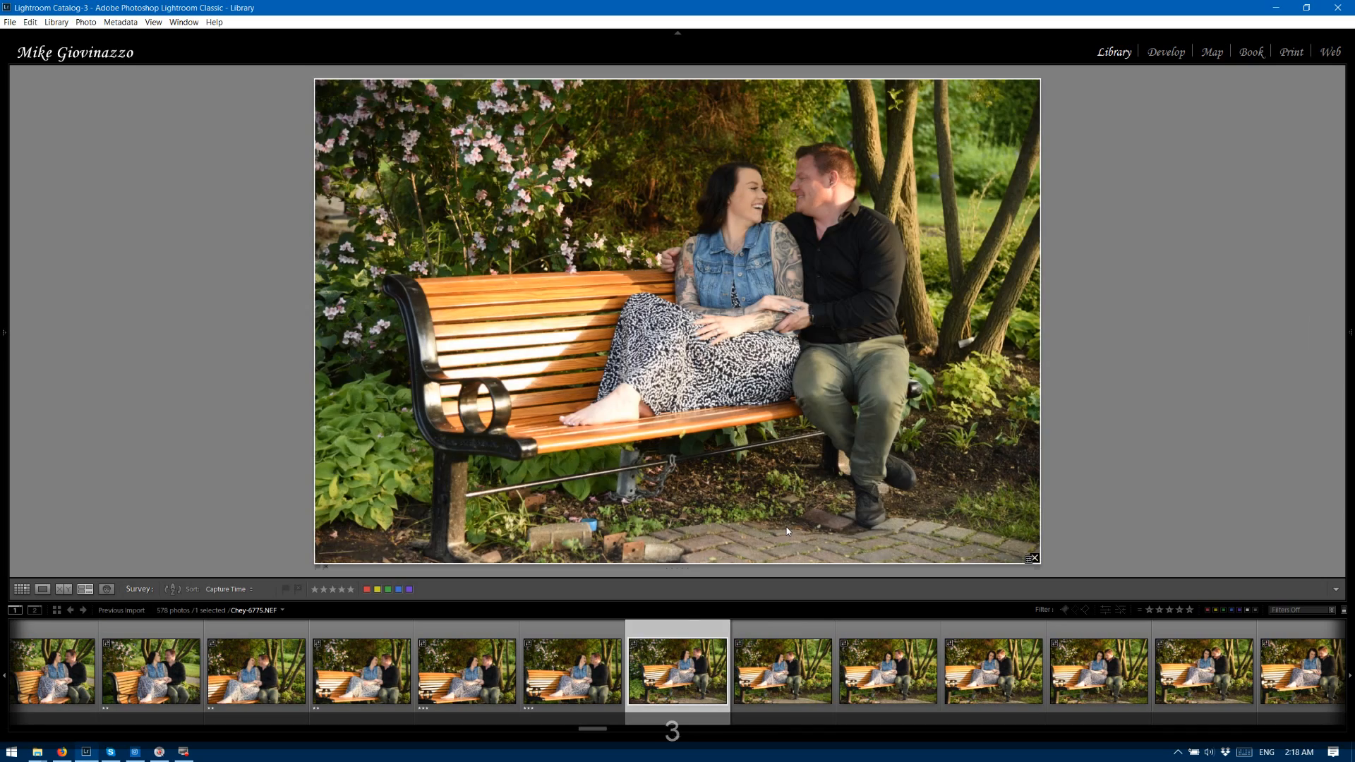
{"action": "key", "text": "3"}
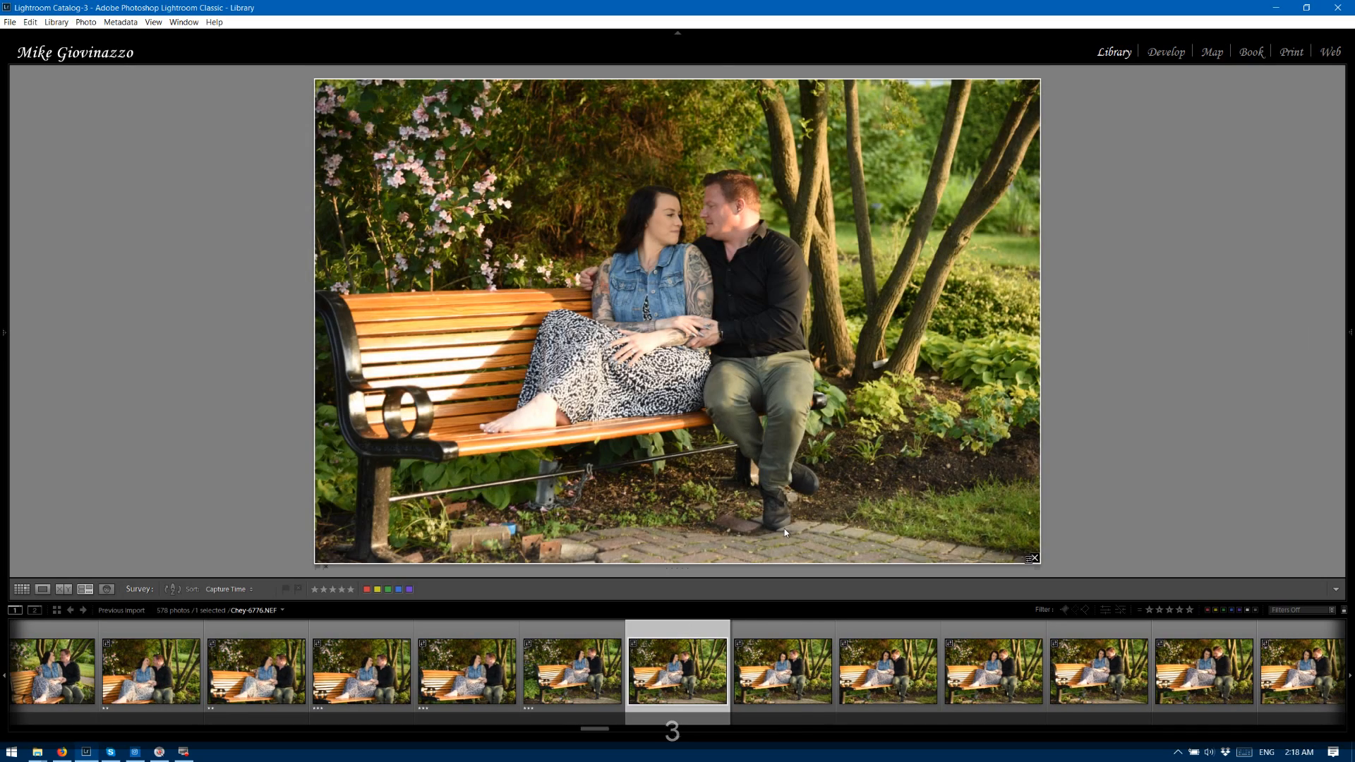
{"action": "key", "text": "3"}
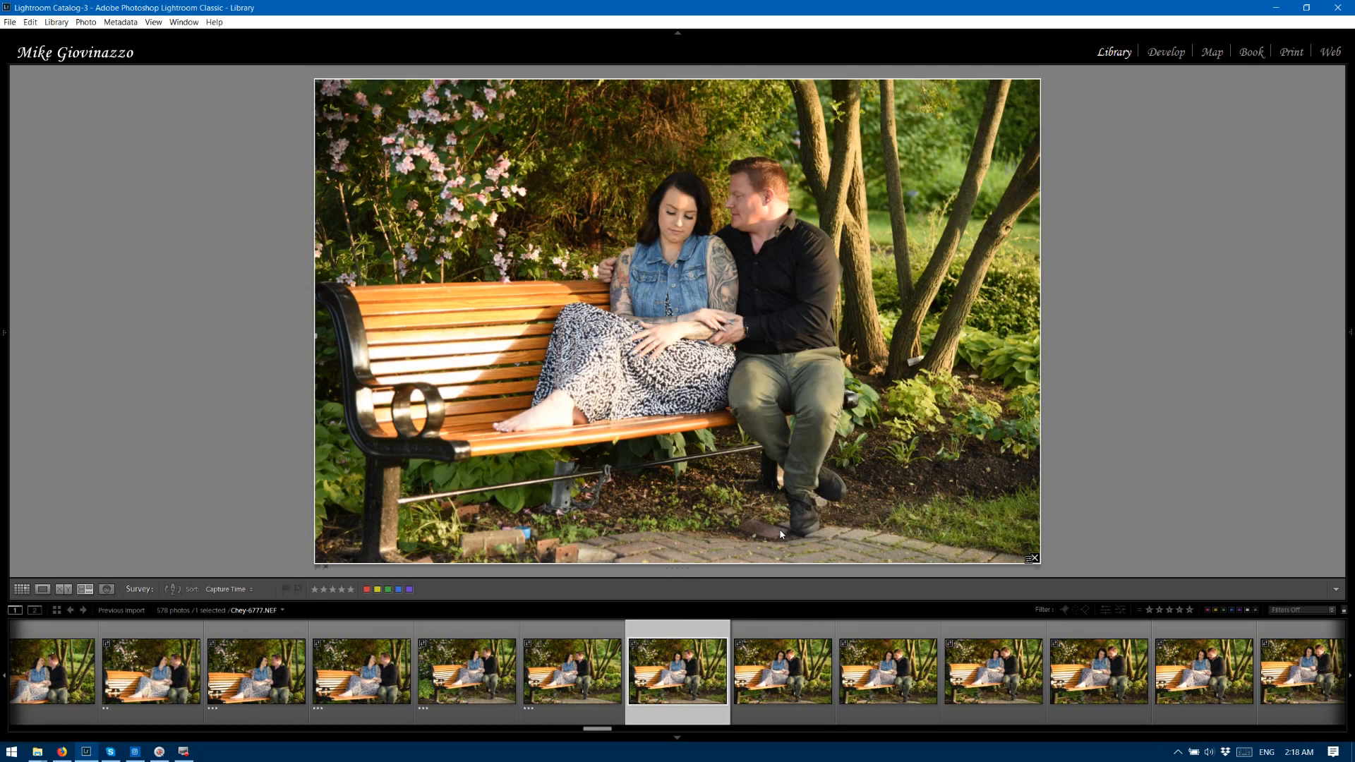
{"action": "key", "text": "3"}
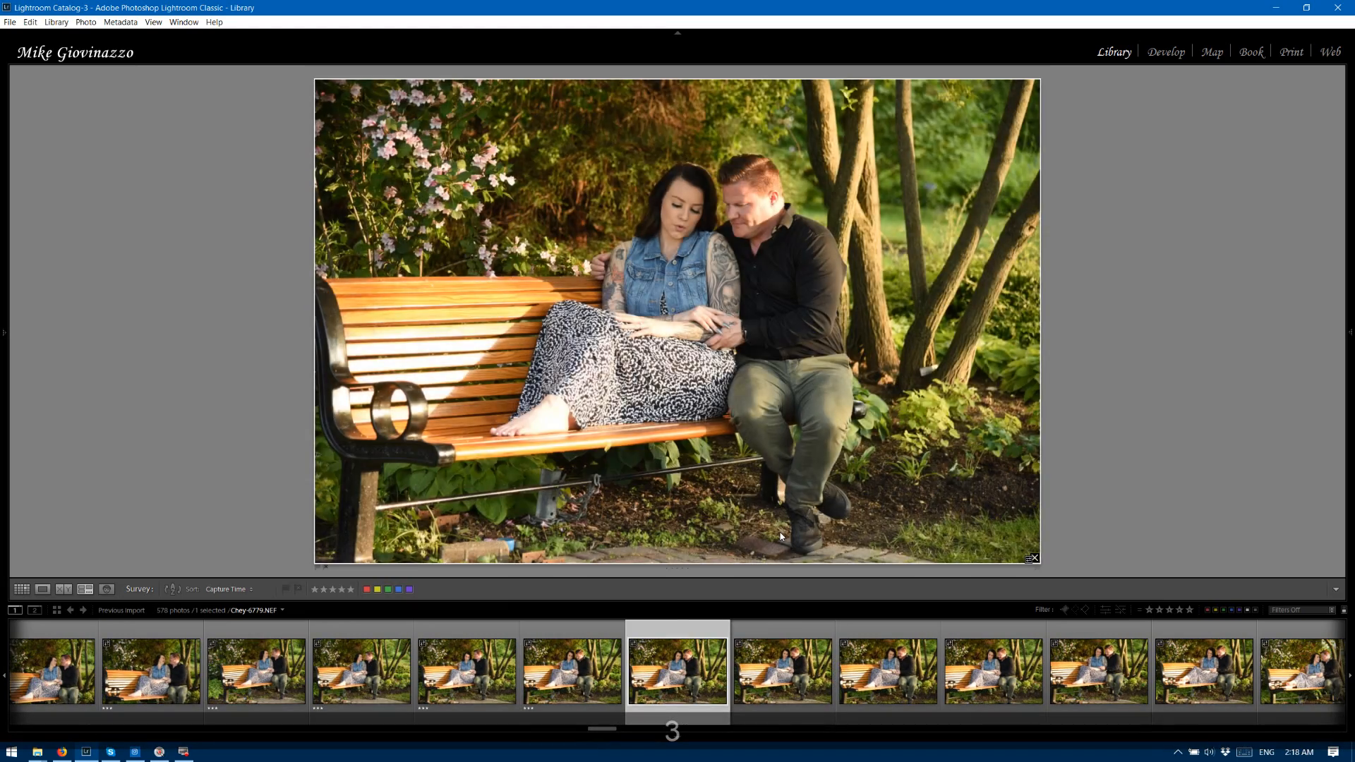
{"action": "key", "text": "3"}
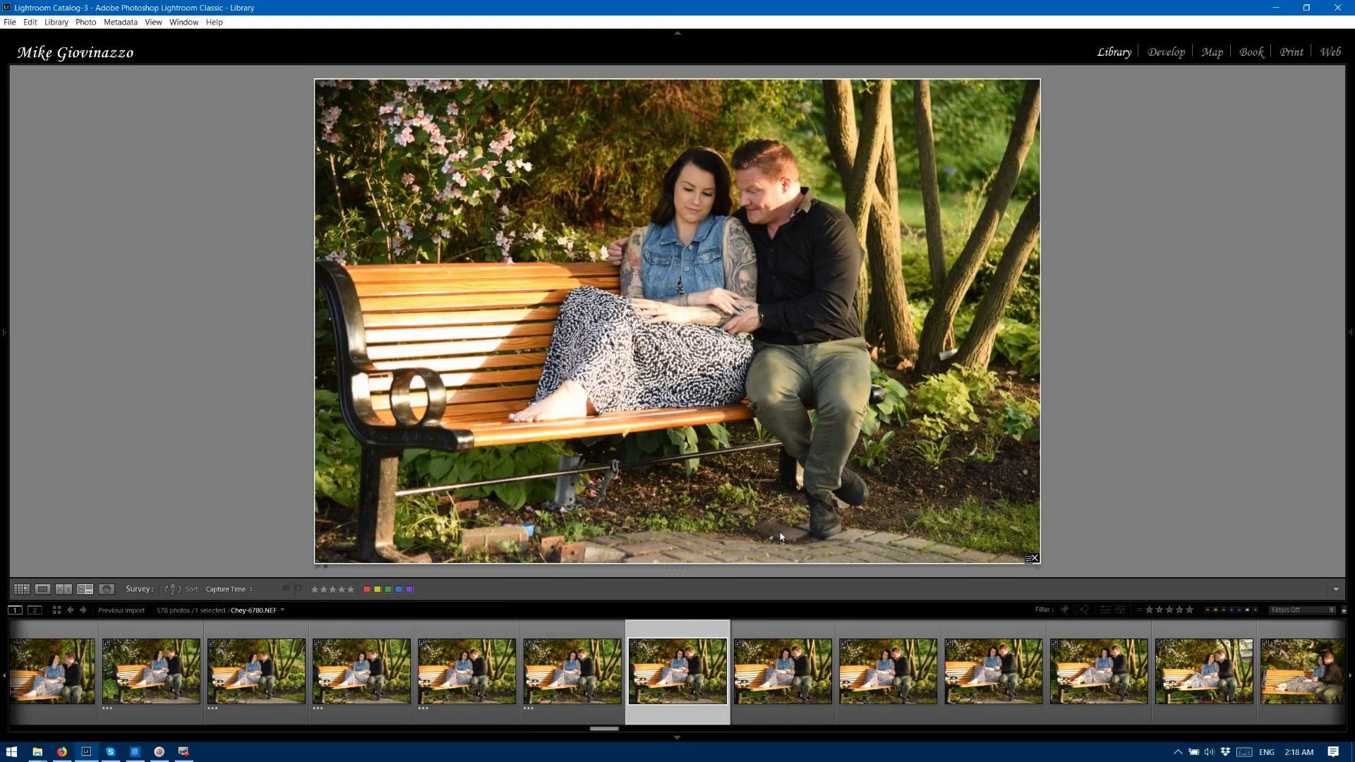
Rate bench photos 6780 and 6782 two stars, and photos 6781, 6783, 6784 and 6785 three stars.
{"action": "key", "text": "2"}
{"action": "key", "text": "3"}
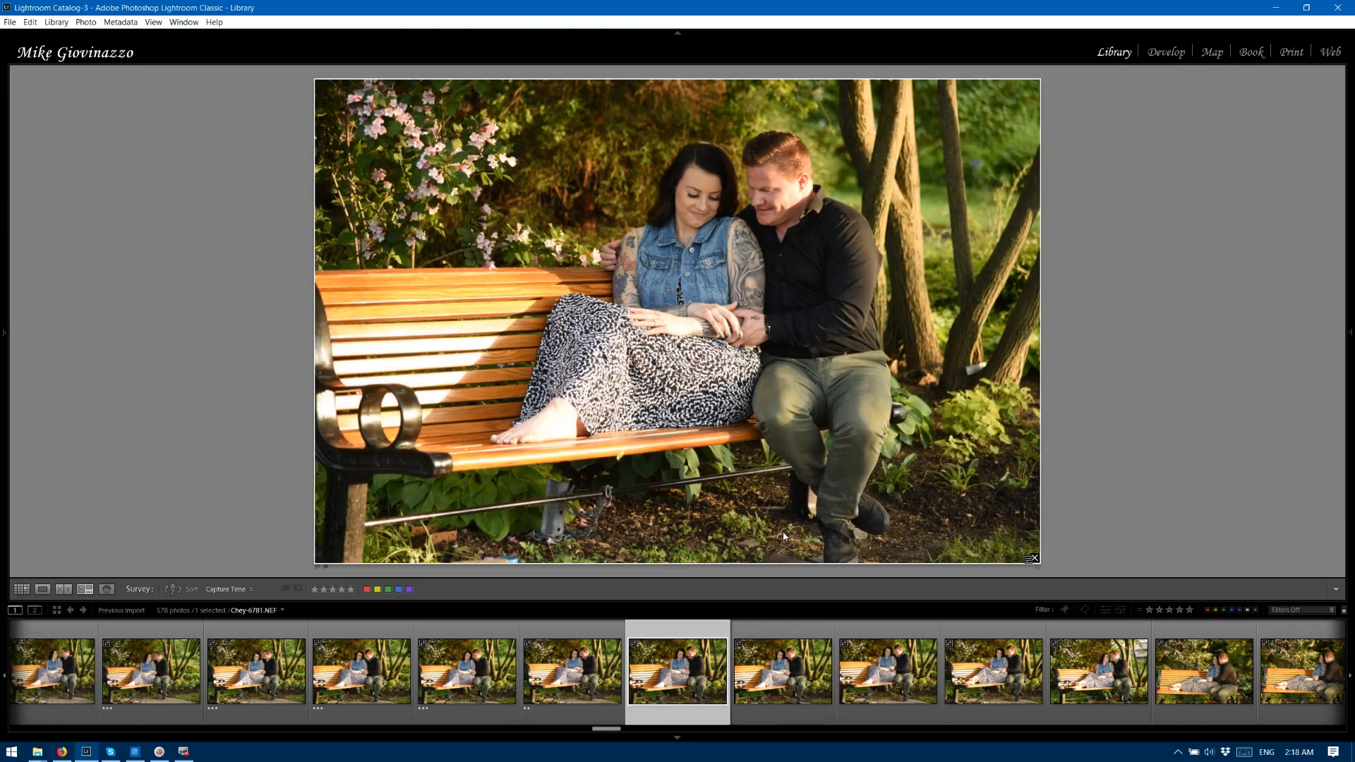
{"action": "key", "text": "2"}
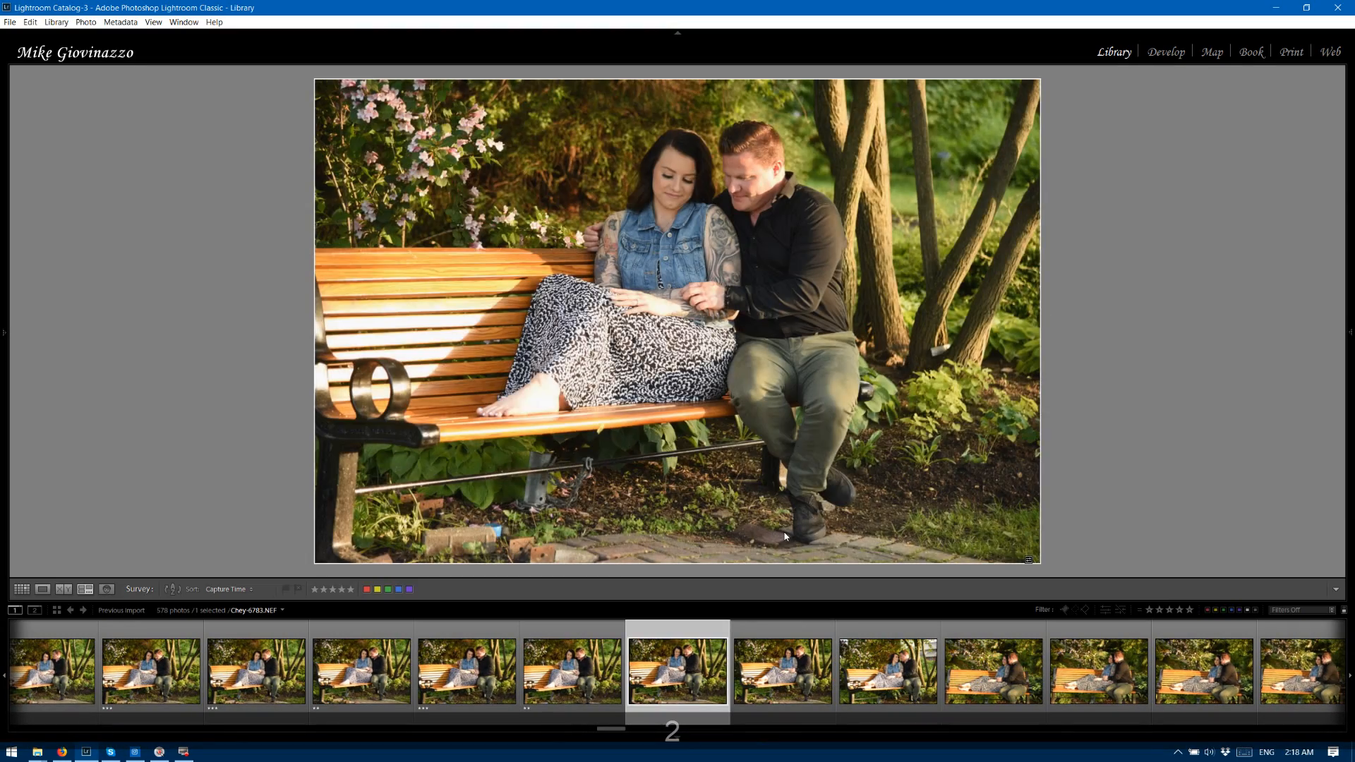
{"action": "key", "text": "3"}
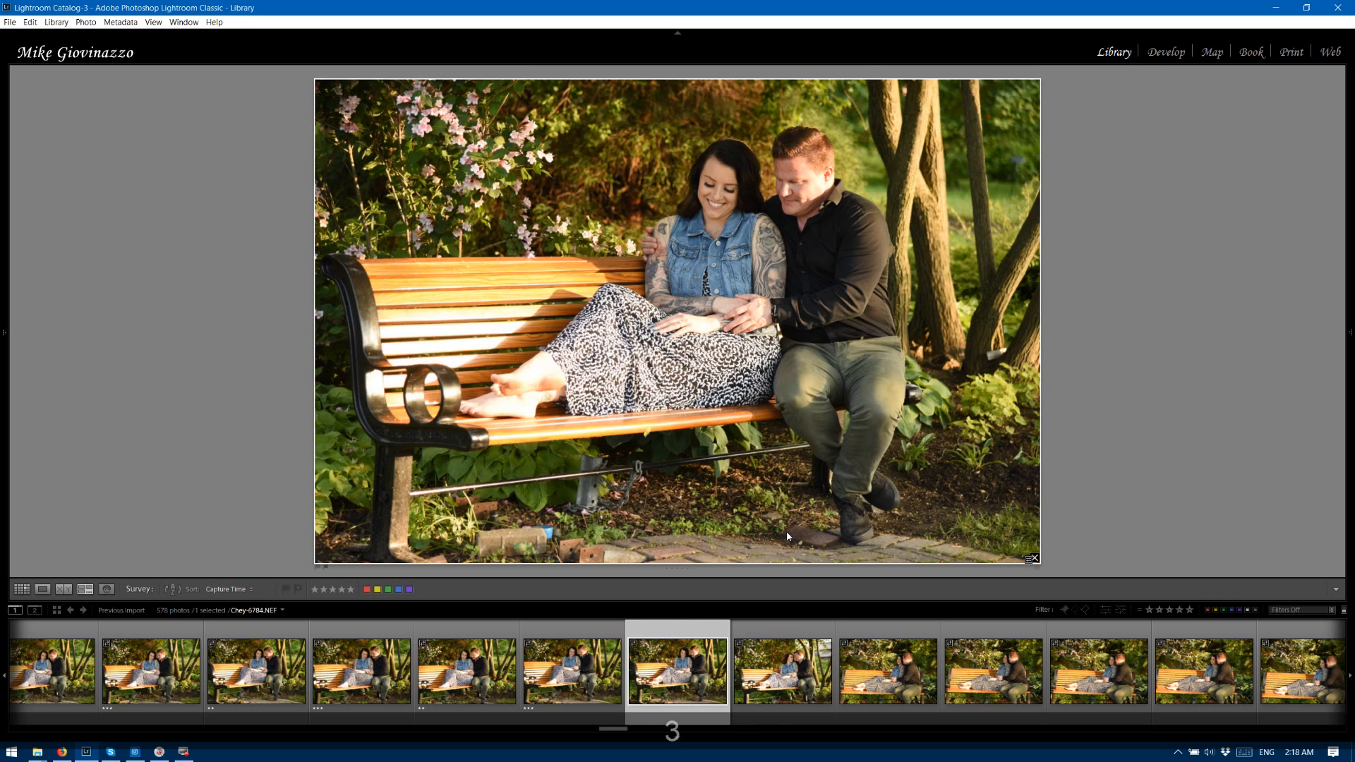
{"action": "key", "text": "3"}
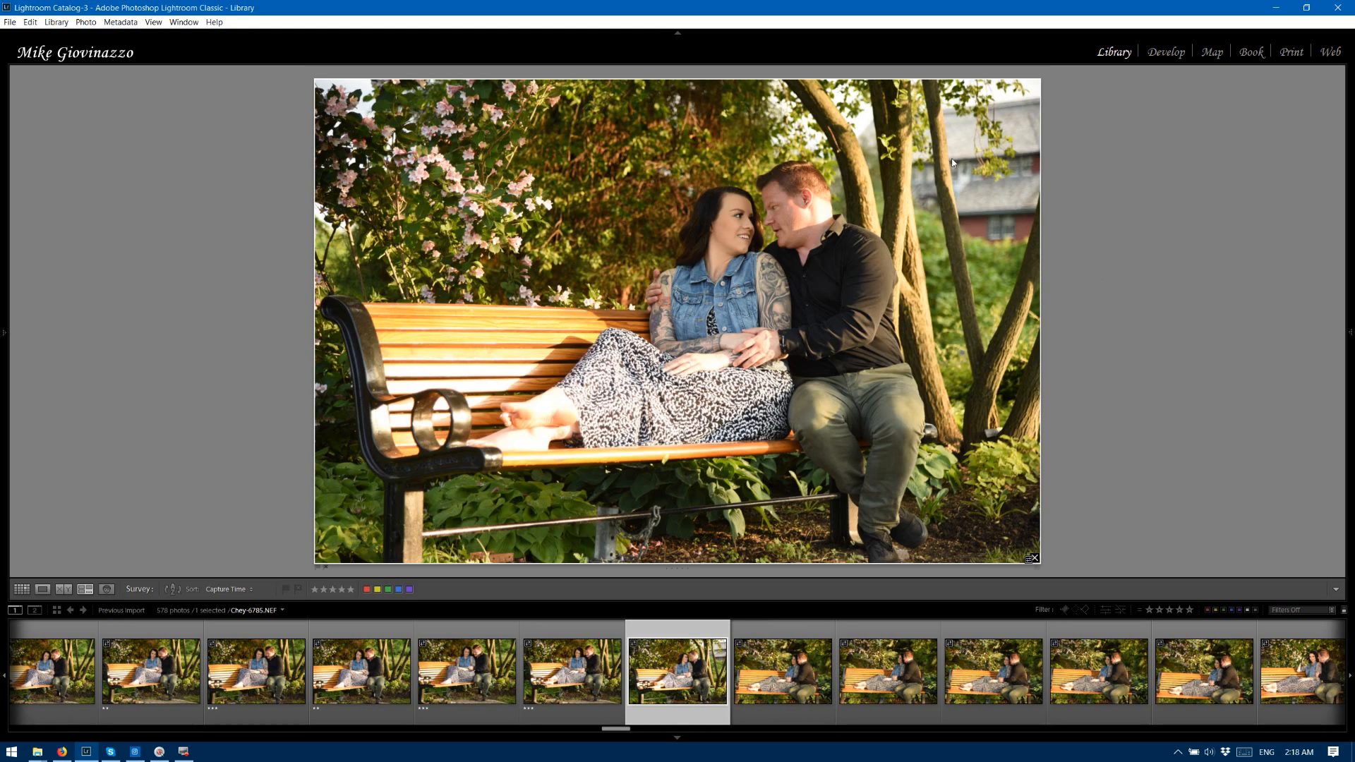
{"action": "key", "text": "3"}
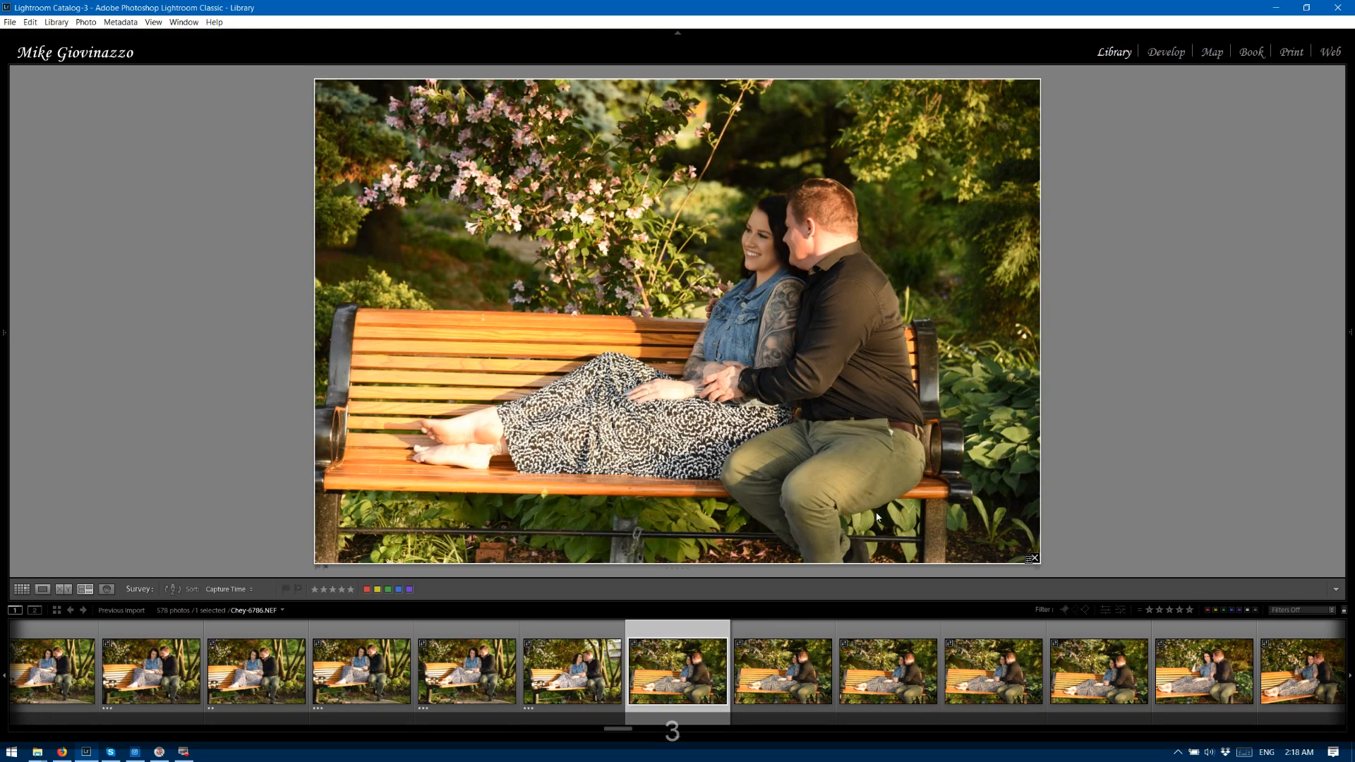
Rate the bench photos 6786 through 6791 three stars.
{"action": "key", "text": "3"}
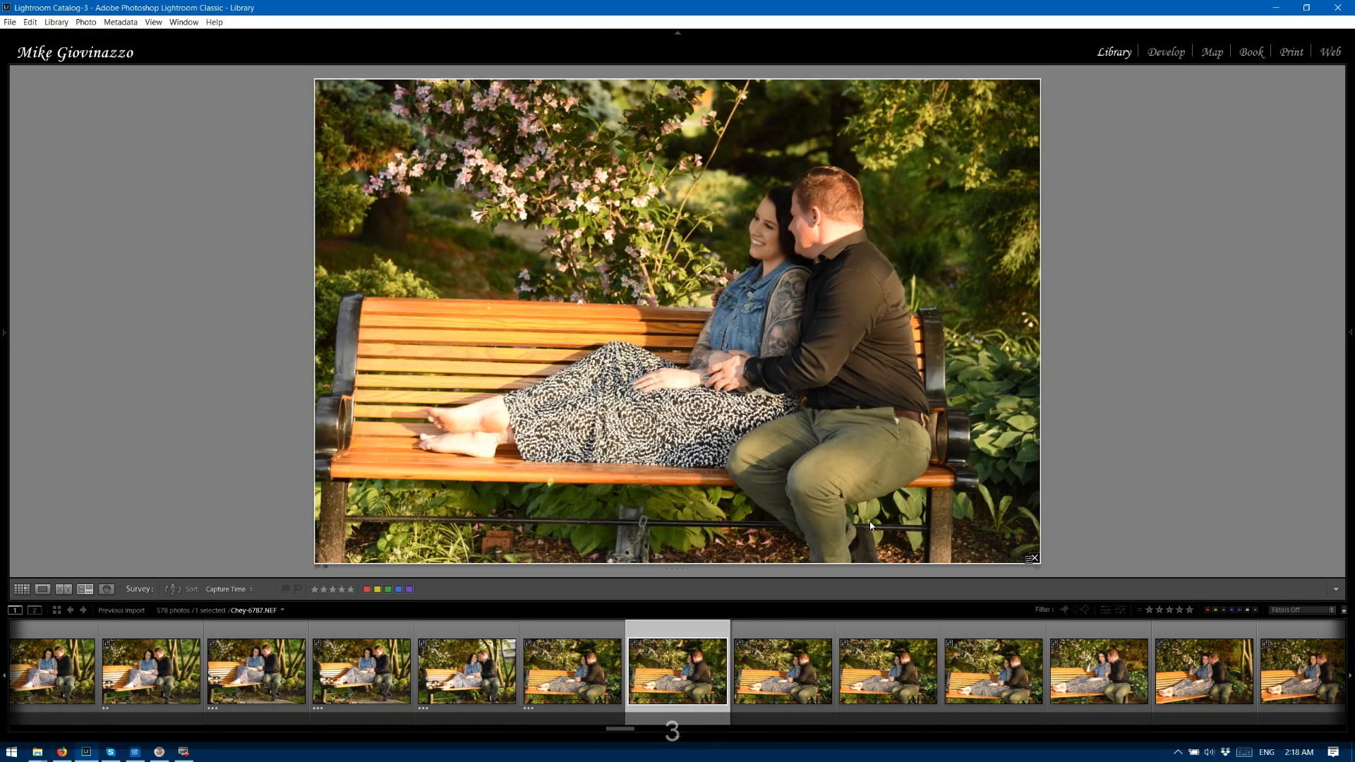
{"action": "key", "text": "3"}
{"action": "key", "text": "3"}
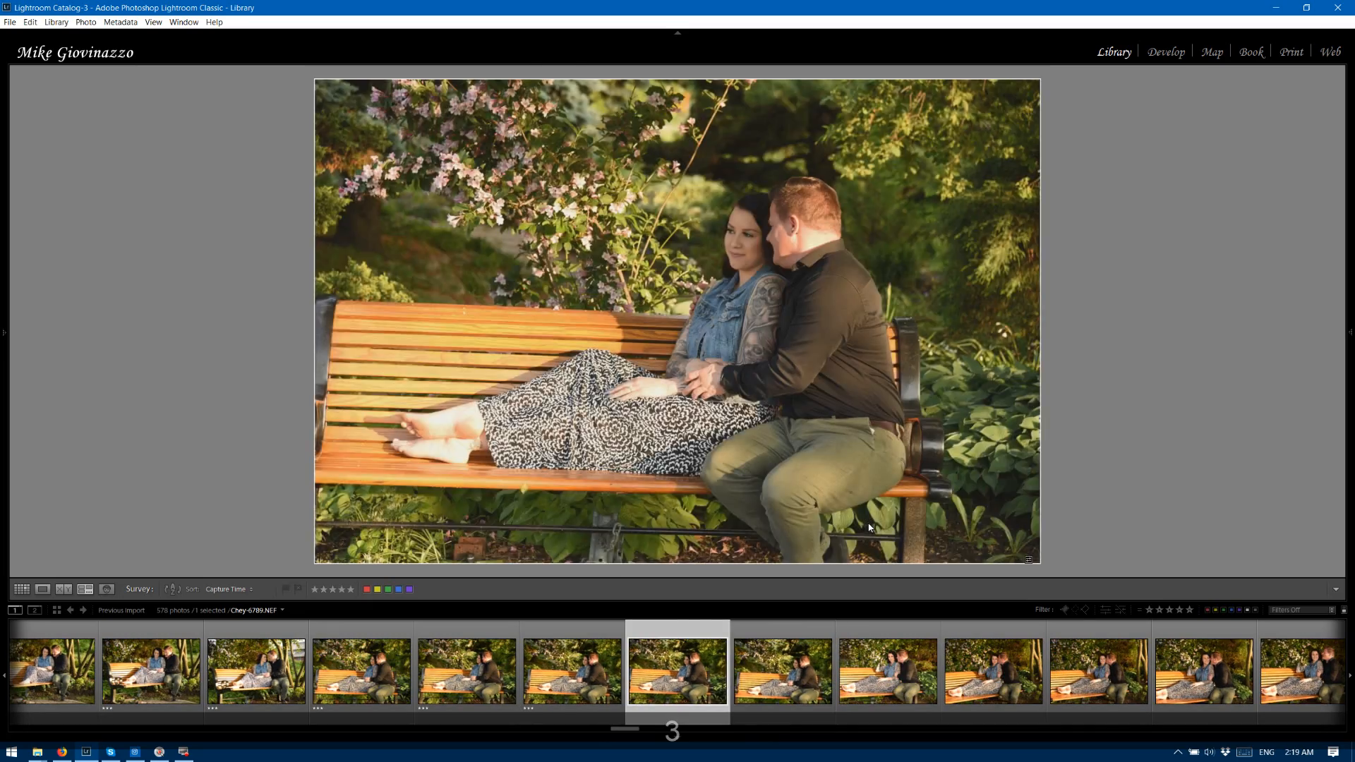
{"action": "key", "text": "3"}
{"action": "key", "text": "3"}
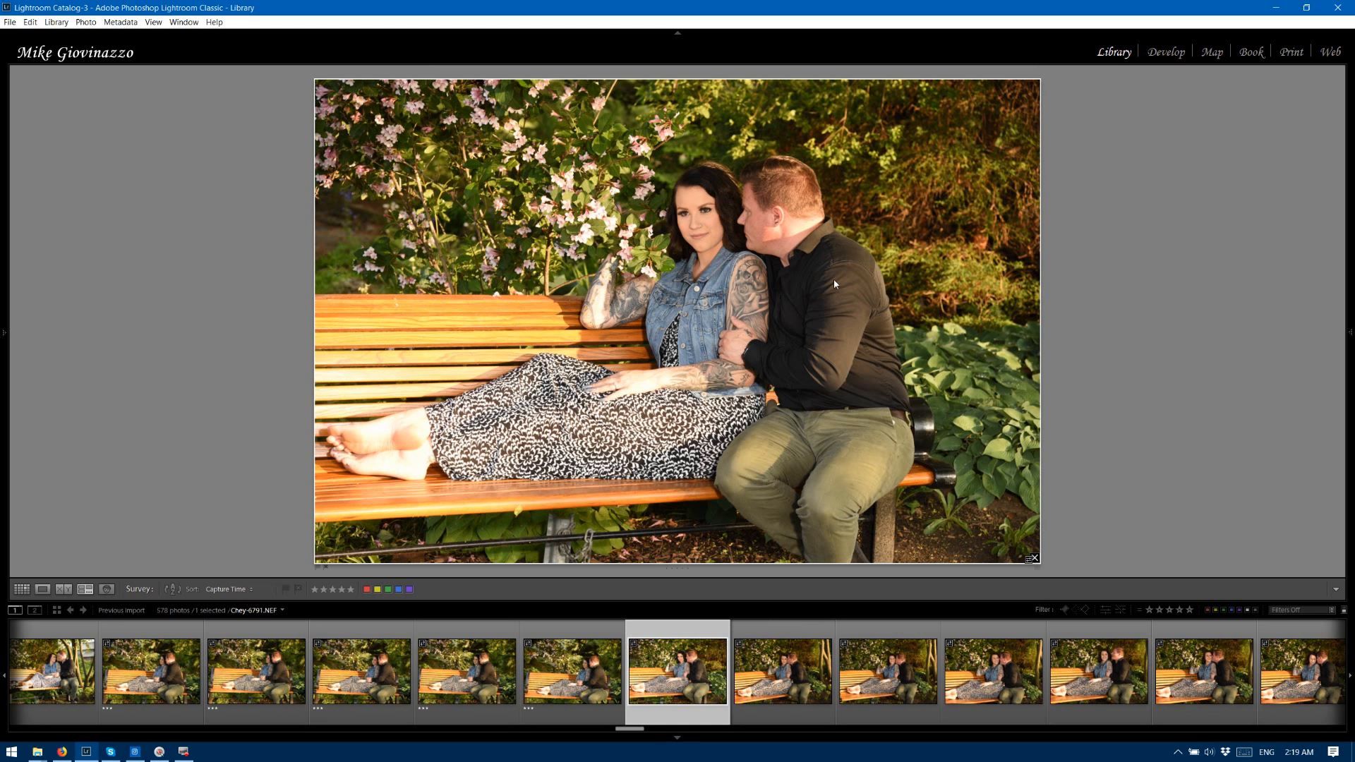
{"action": "key", "text": "3"}
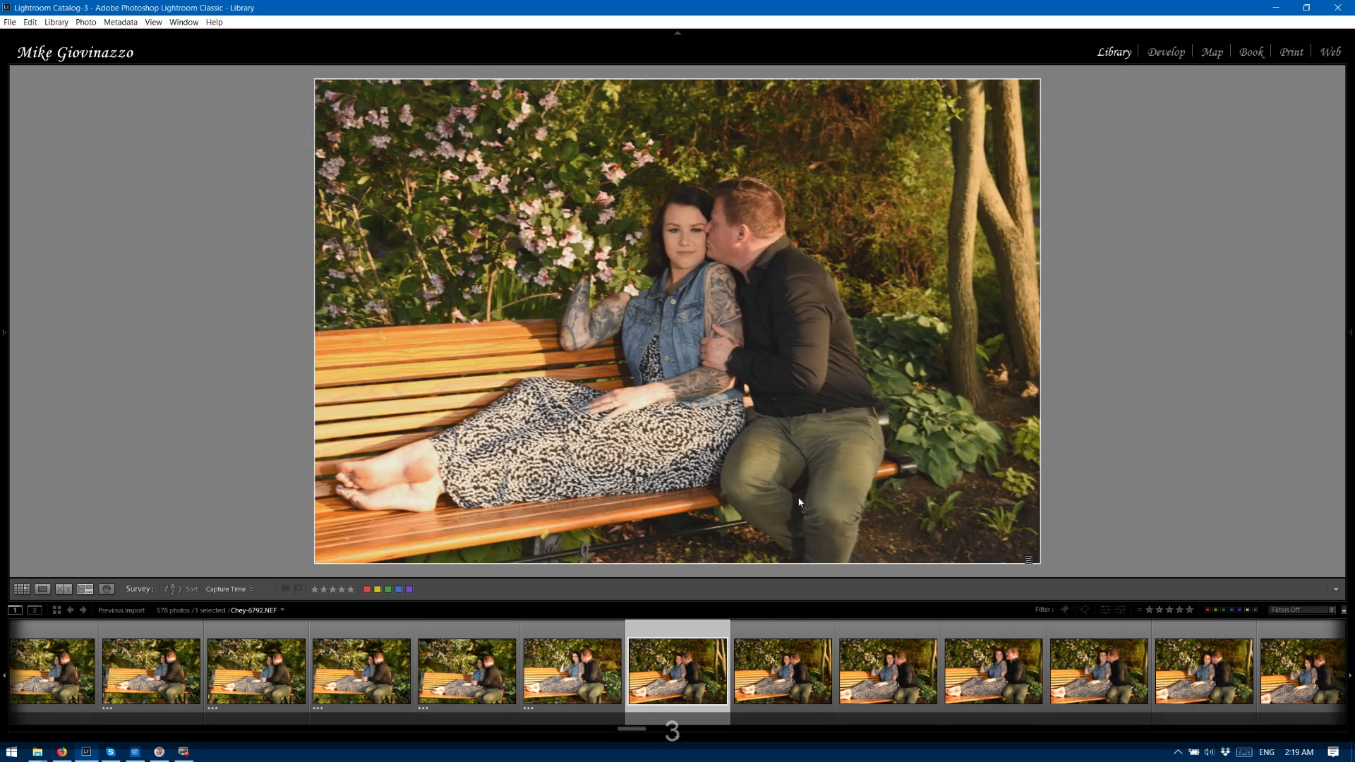
Rate bench photos 6792 and 6793 two stars, and photos 6794 through 6799 three stars.
{"action": "key", "text": "2"}
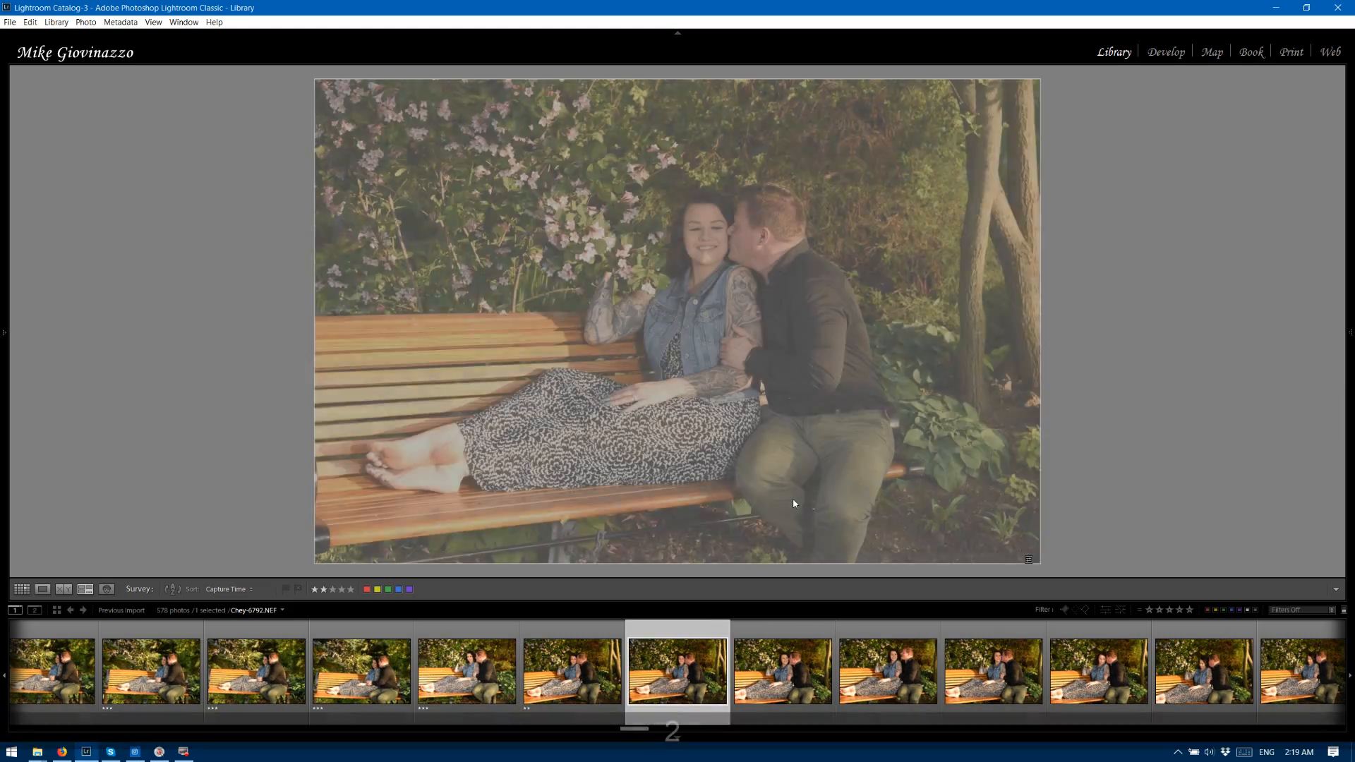
{"action": "key", "text": "3"}
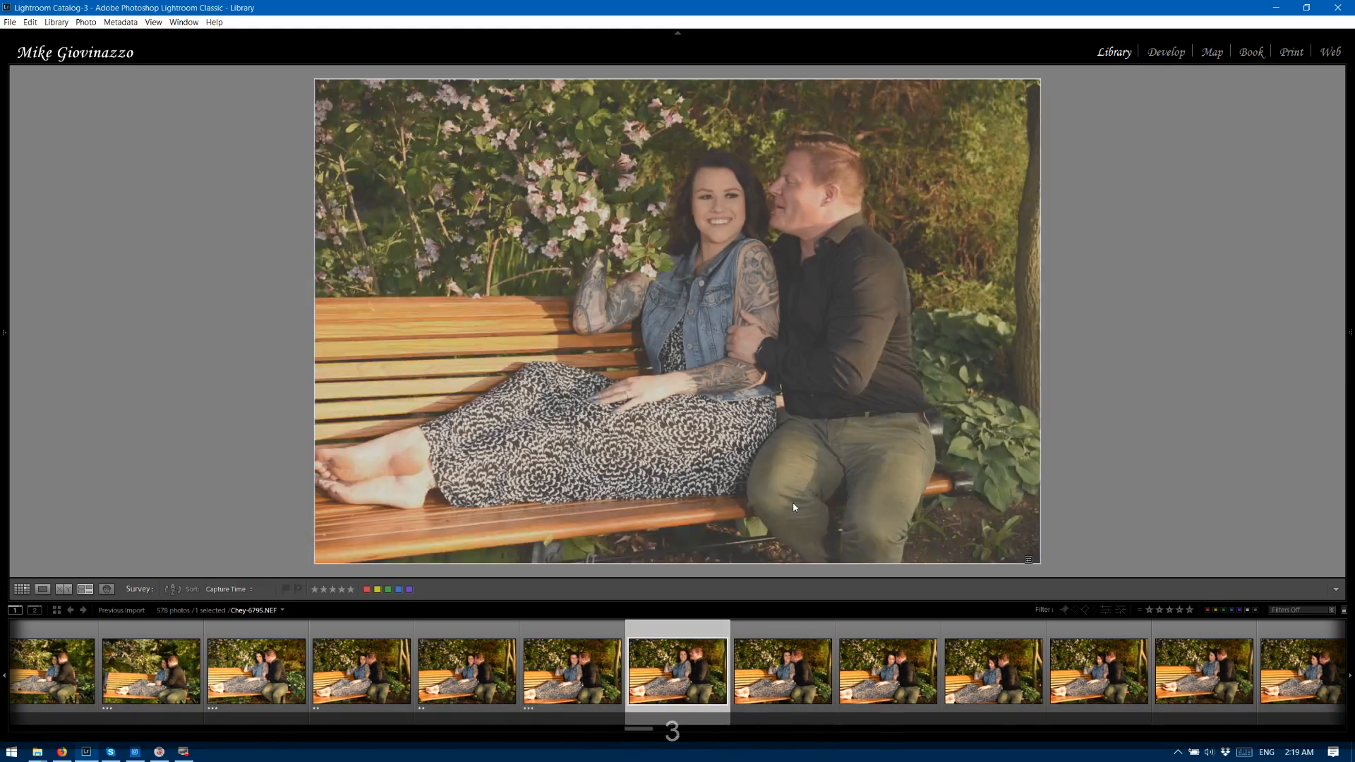
{"action": "key", "text": "3"}
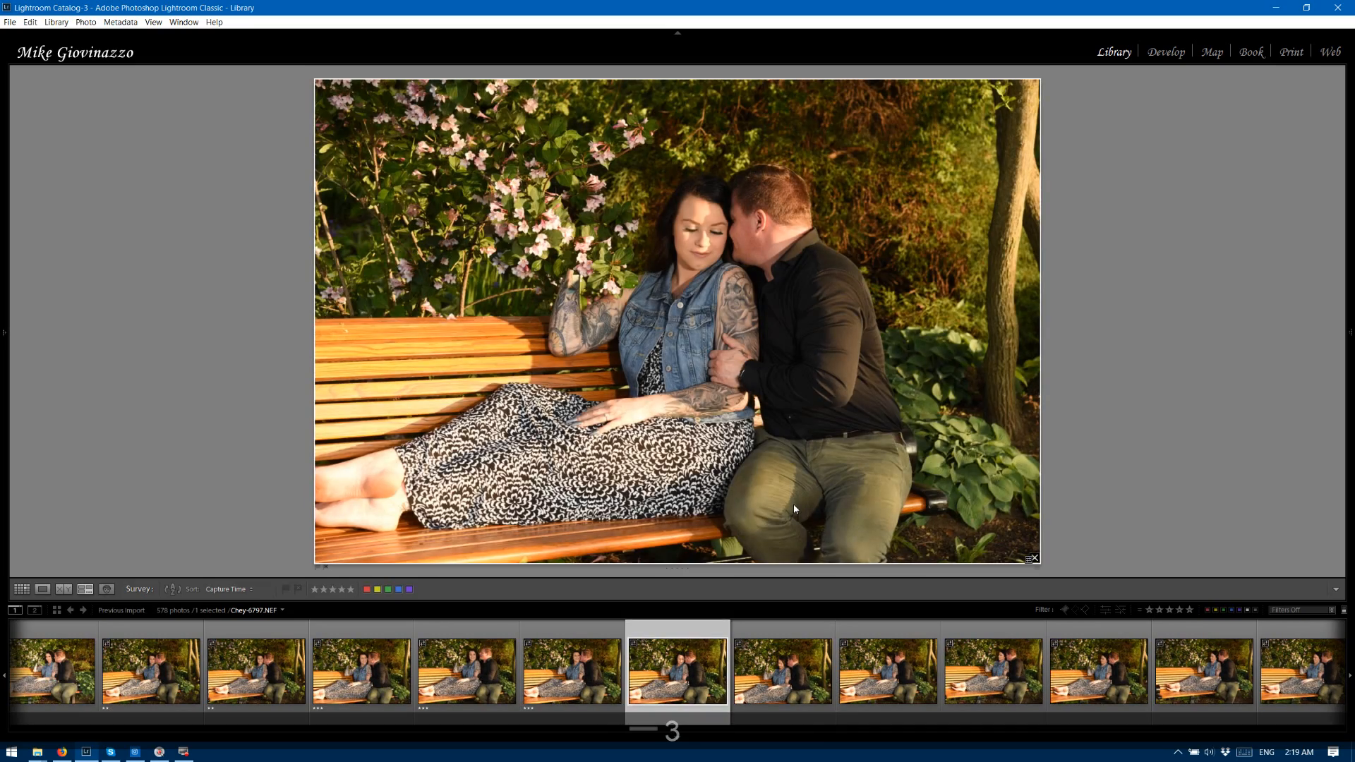
{"action": "key", "text": "3"}
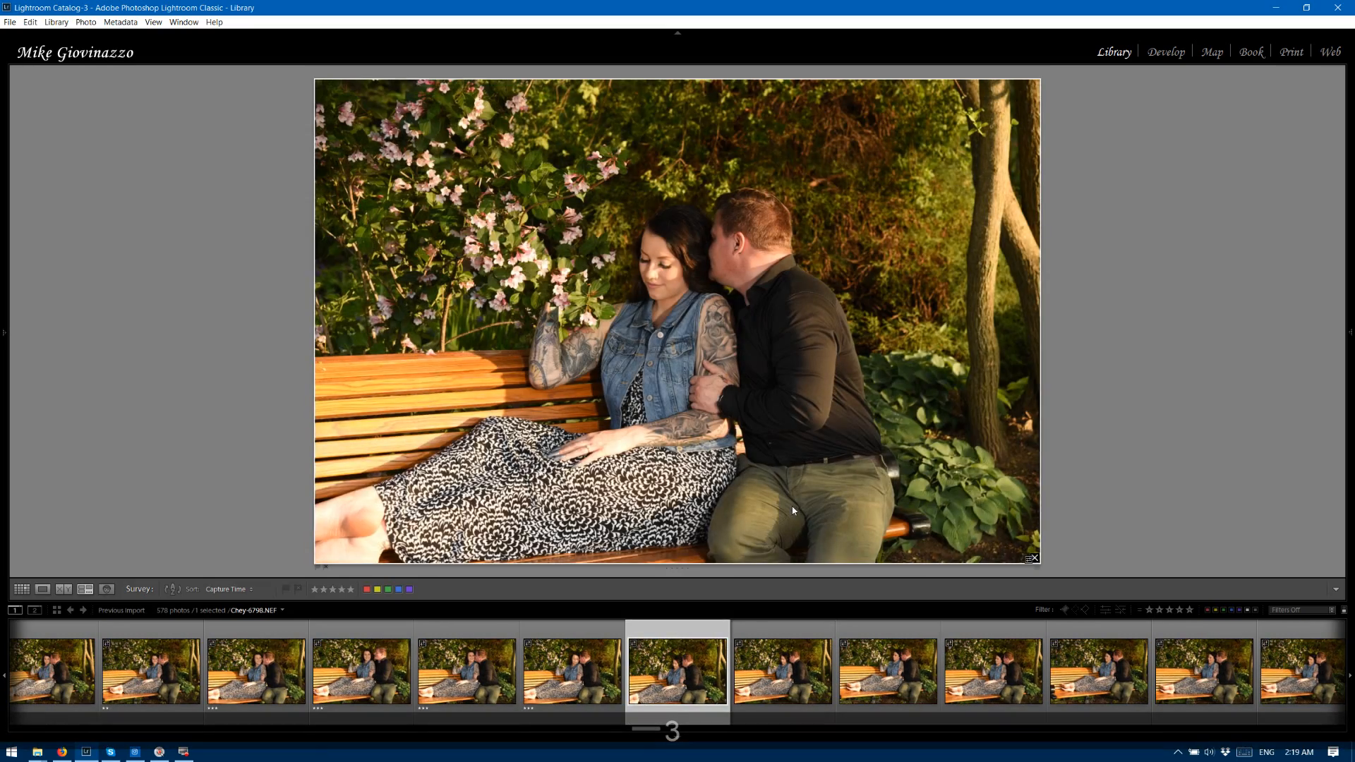
{"action": "key", "text": "3"}
{"action": "key", "text": "3"}
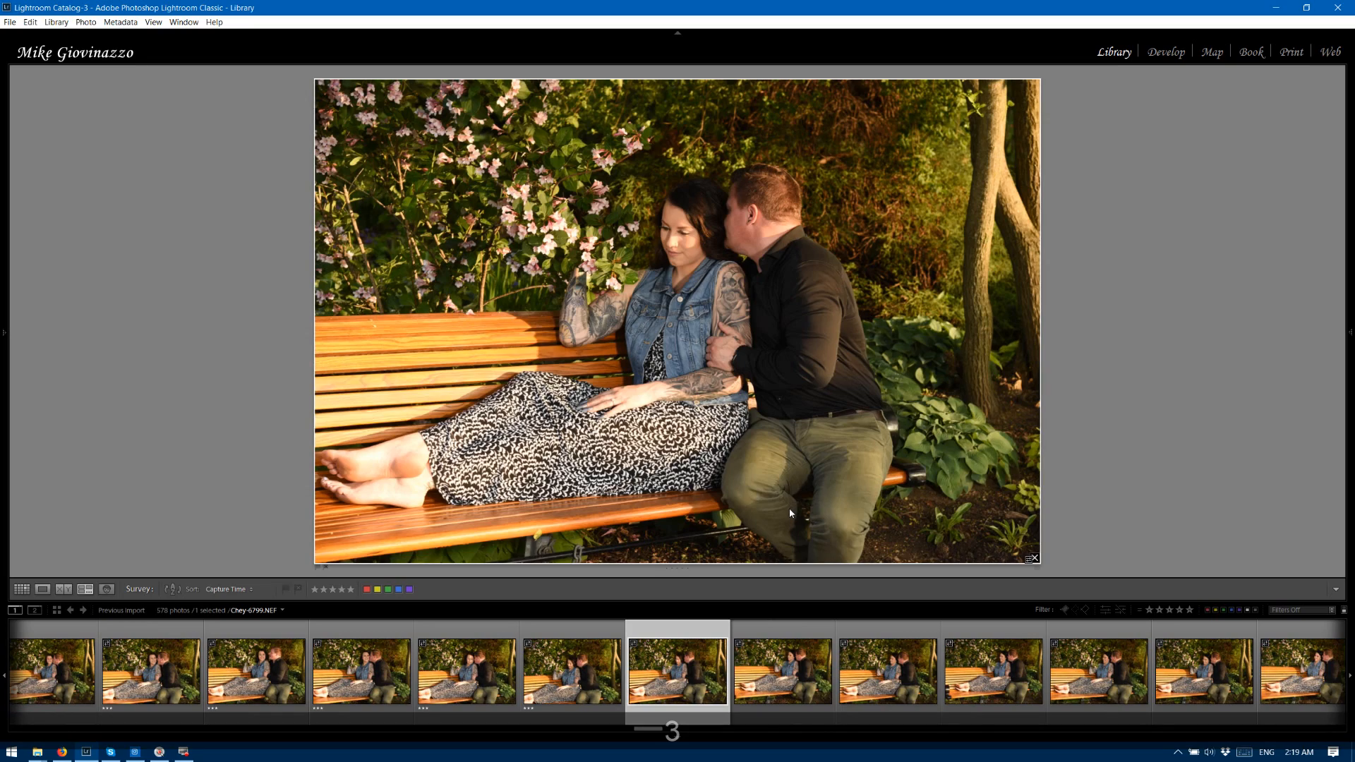
Rate bench photo 6800 two stars and photos 6801 through 6806 three stars.
{"action": "key", "text": "3"}
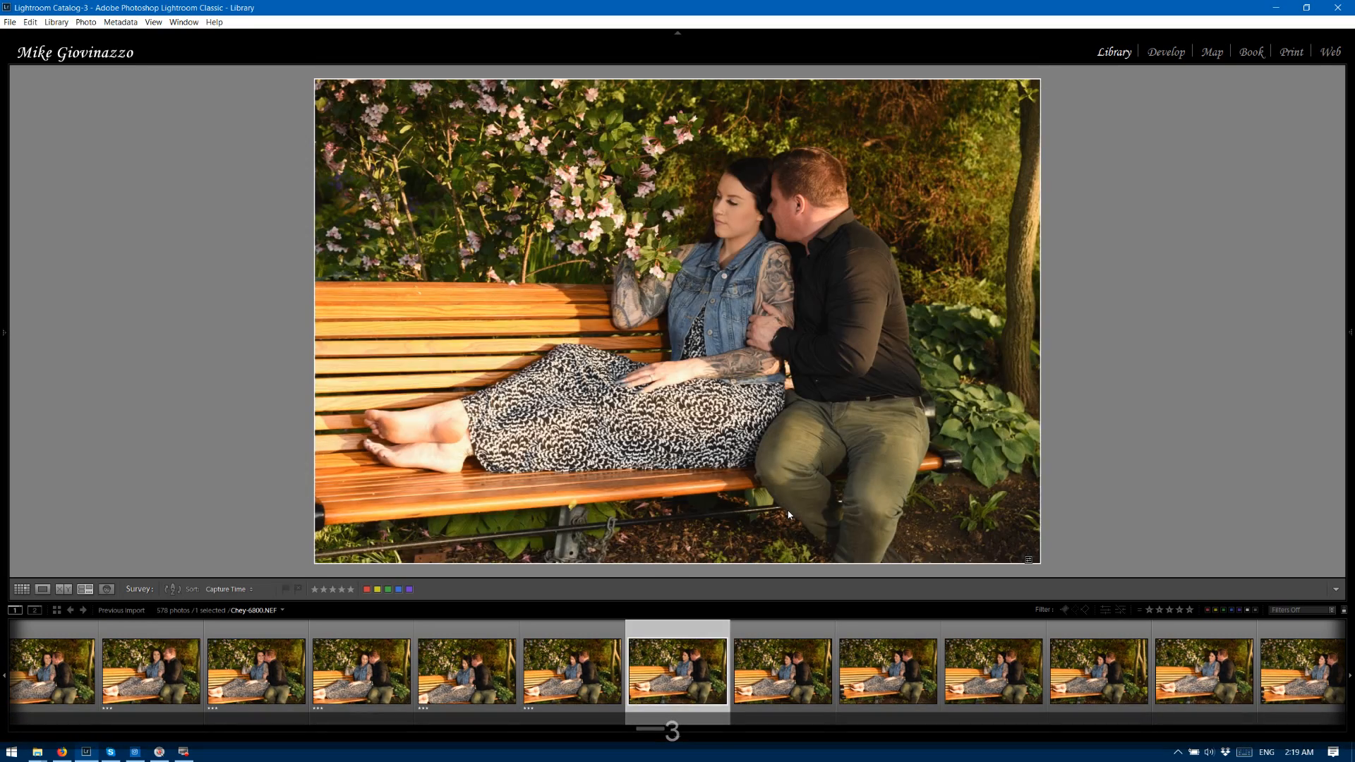
{"action": "key", "text": "2"}
{"action": "key", "text": "3"}
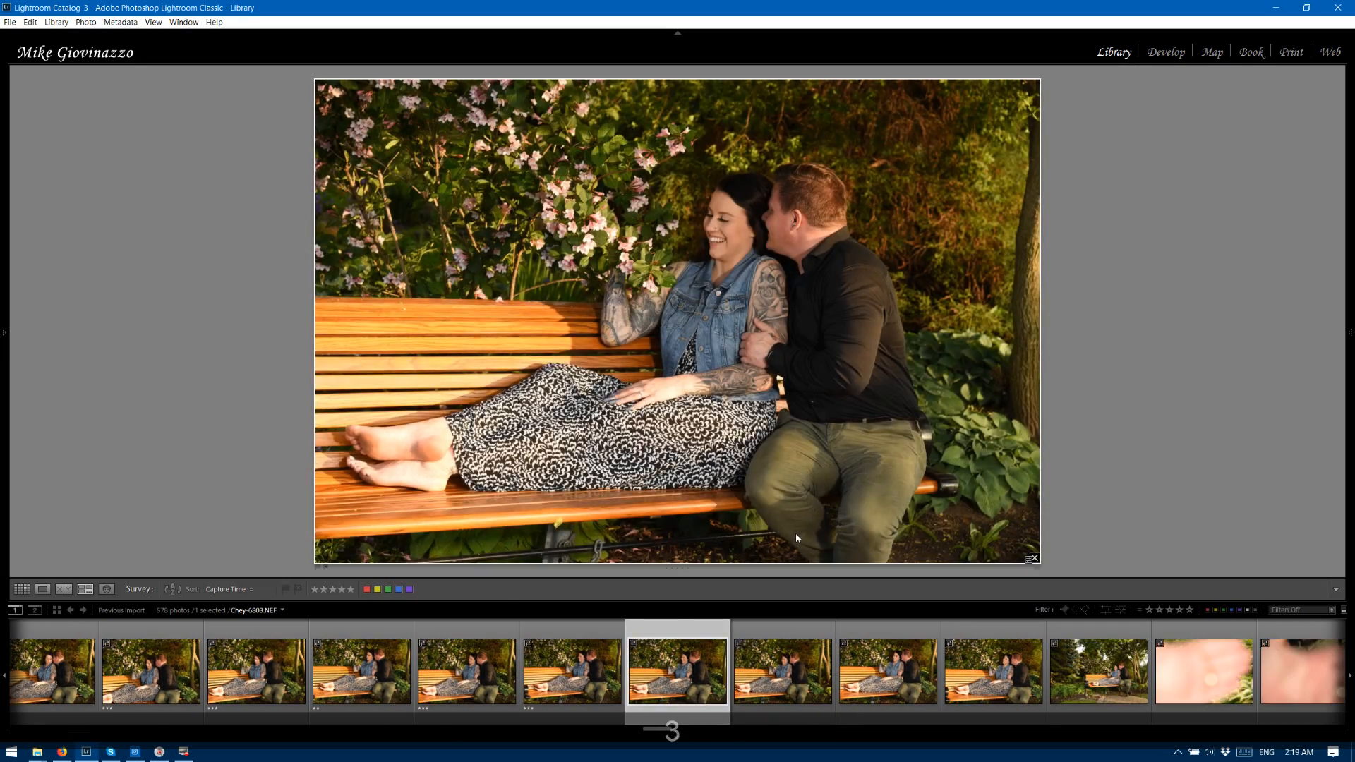
{"action": "key", "text": "3"}
{"action": "key", "text": "Right"}
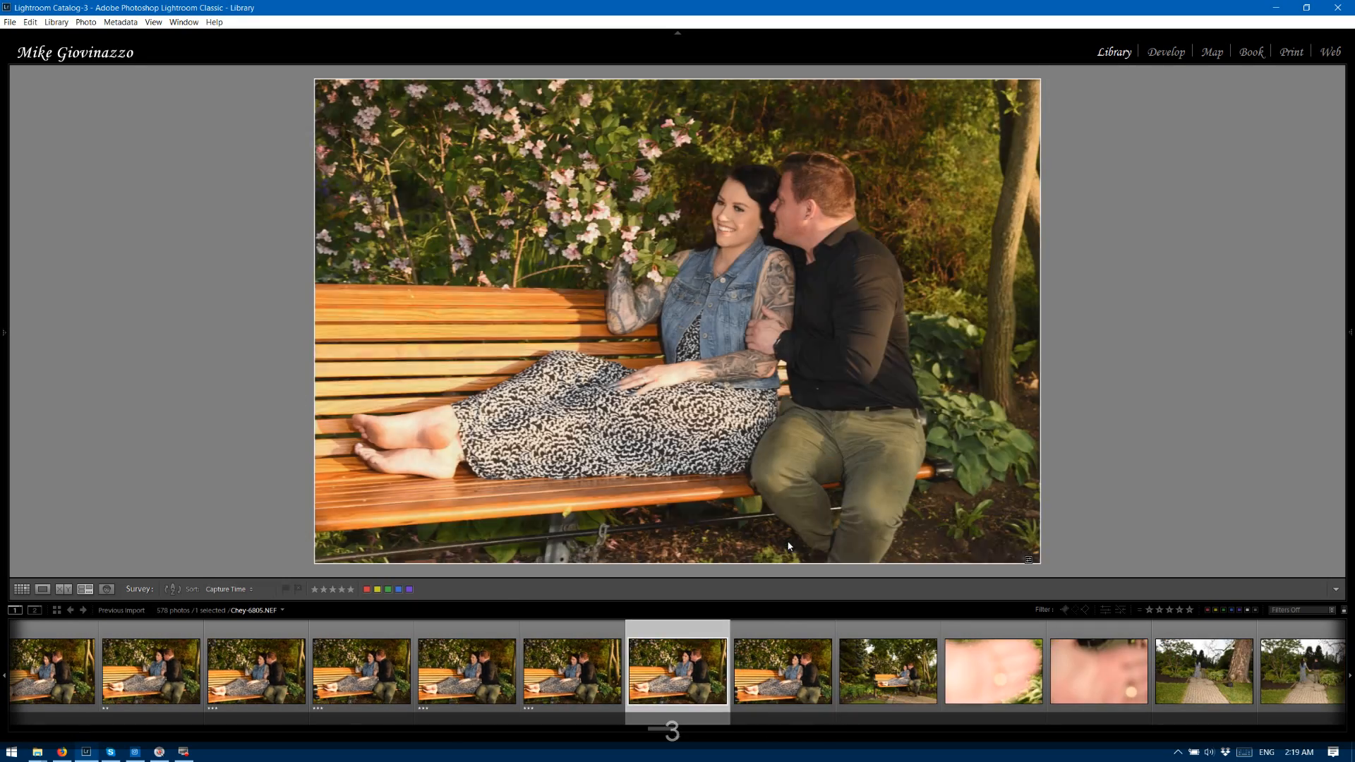
{"action": "key", "text": "Right"}
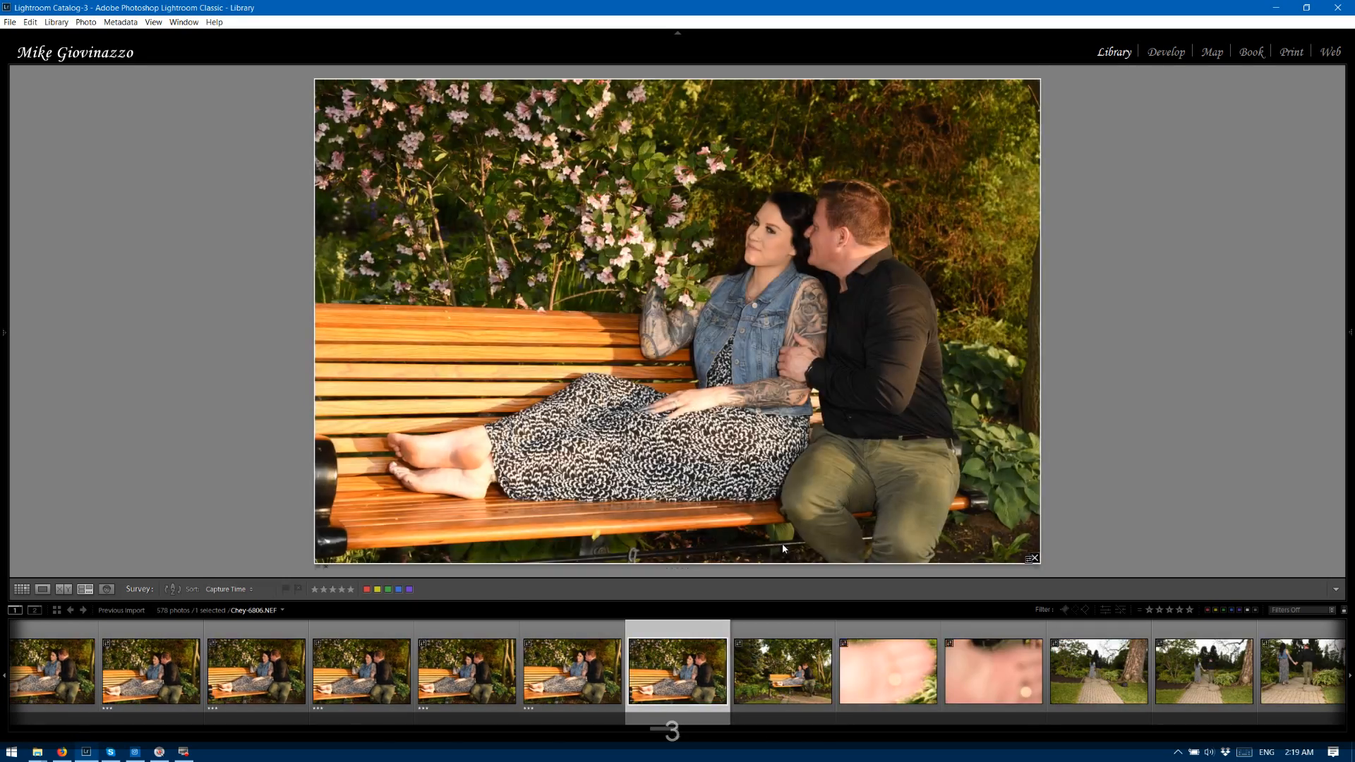
{"action": "key", "text": "Right"}
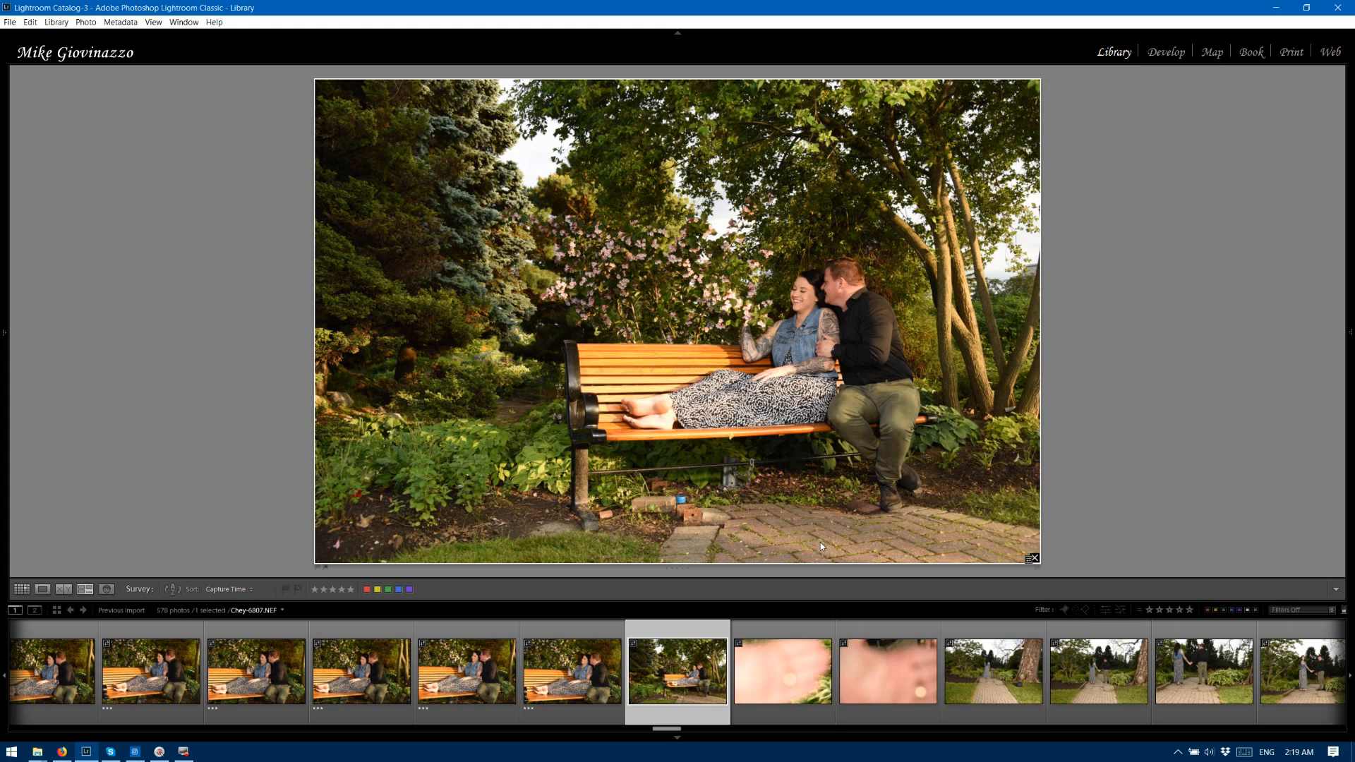
Rate the wide bench photo 6807 three stars and the blurred hand photos 6808 and 6809 two stars.
{"action": "key", "text": "3"}
{"action": "key", "text": "2"}
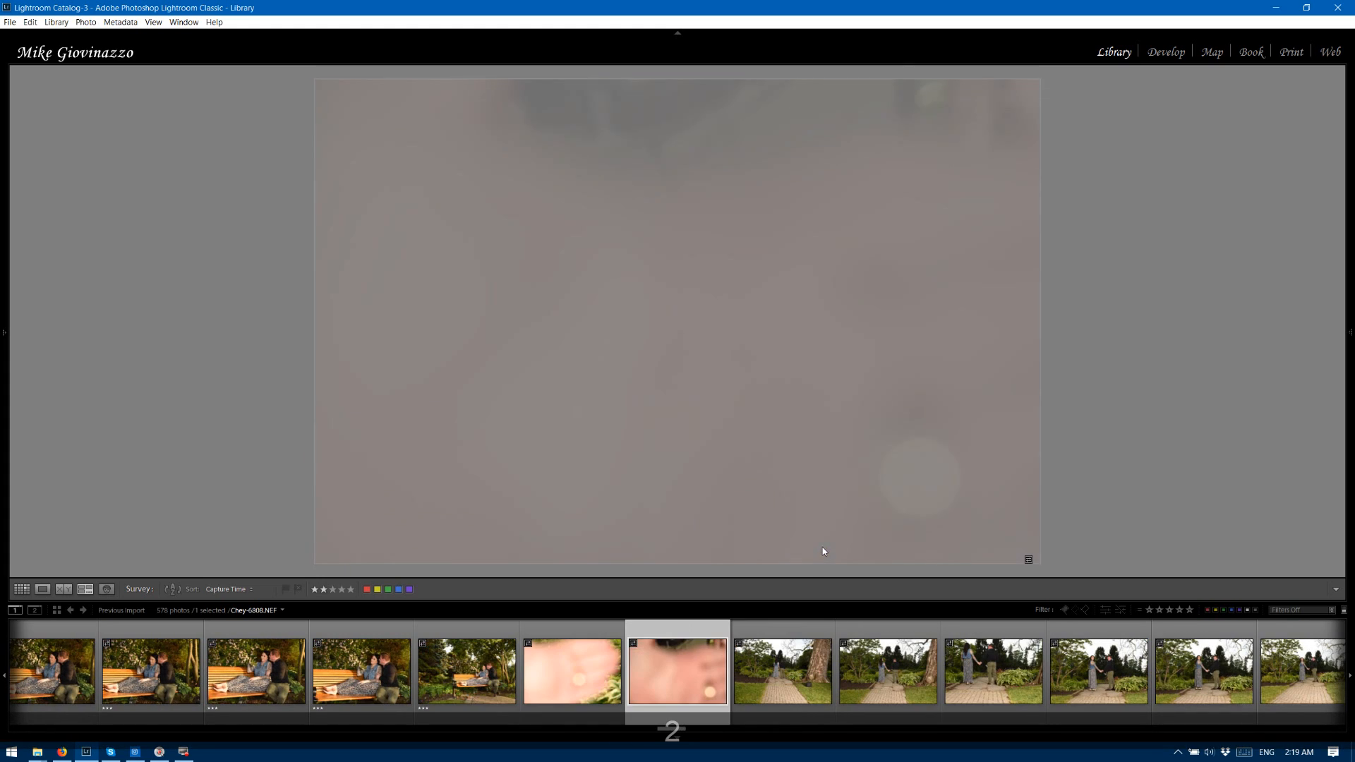
{"action": "key", "text": "2"}
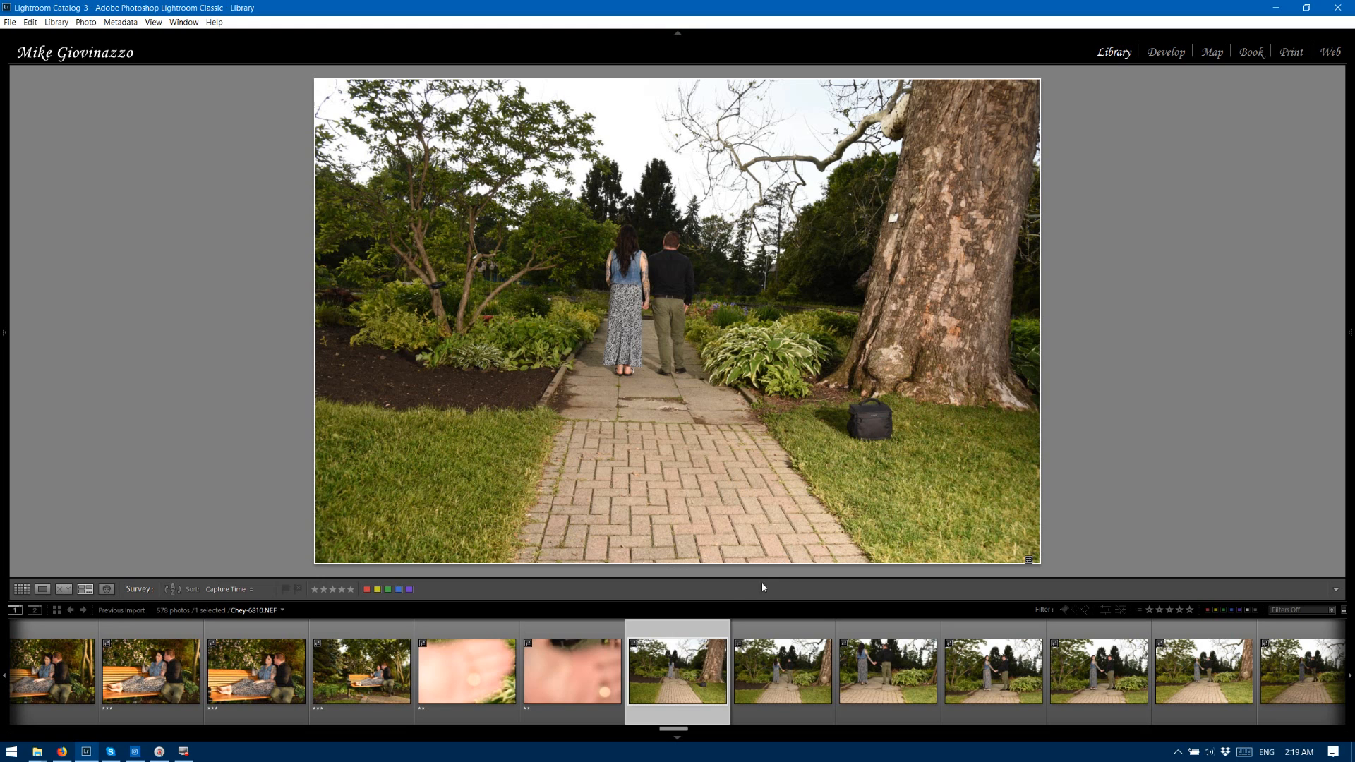
Rate garden path photo 6810 two stars and path photos 6811 through 6814 three stars.
{"action": "key", "text": "3"}
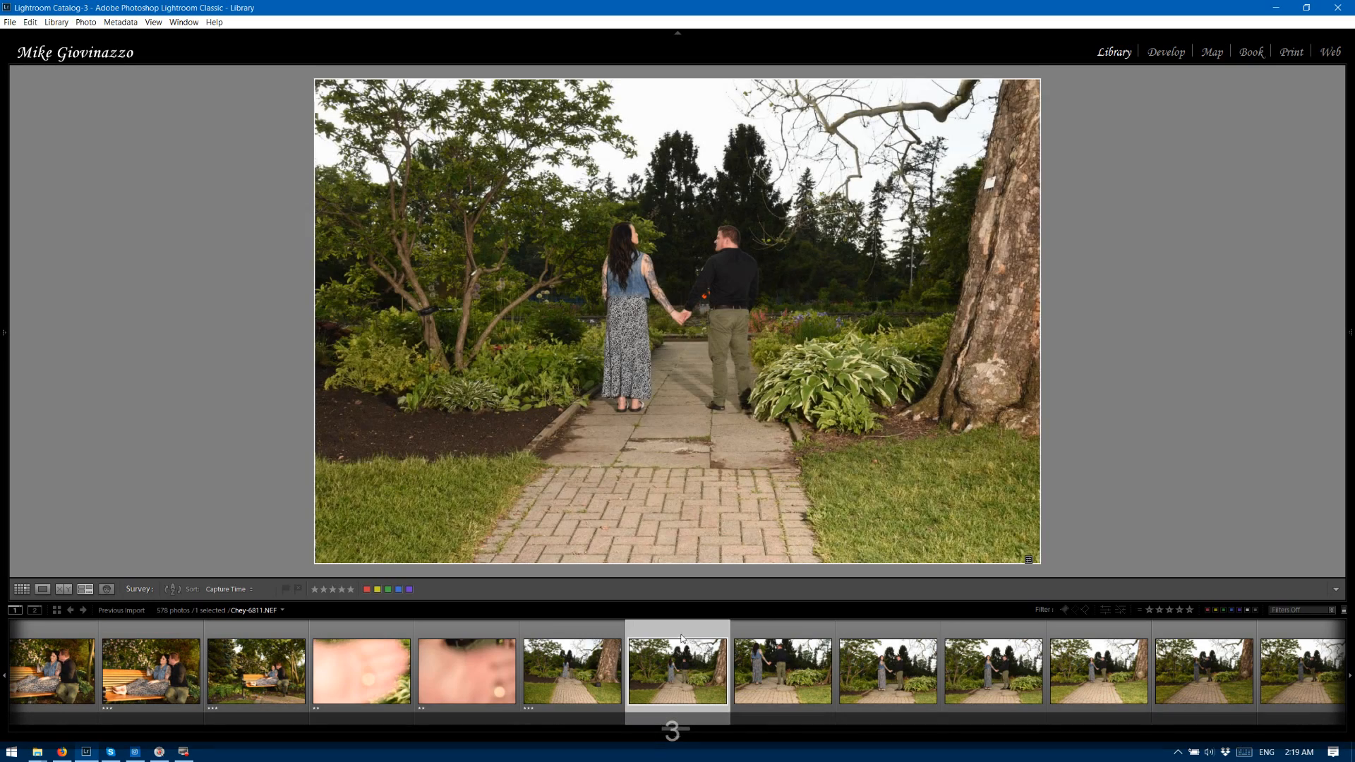
{"action": "left_click", "coordinate": [569, 638]}
{"action": "key", "text": "2"}
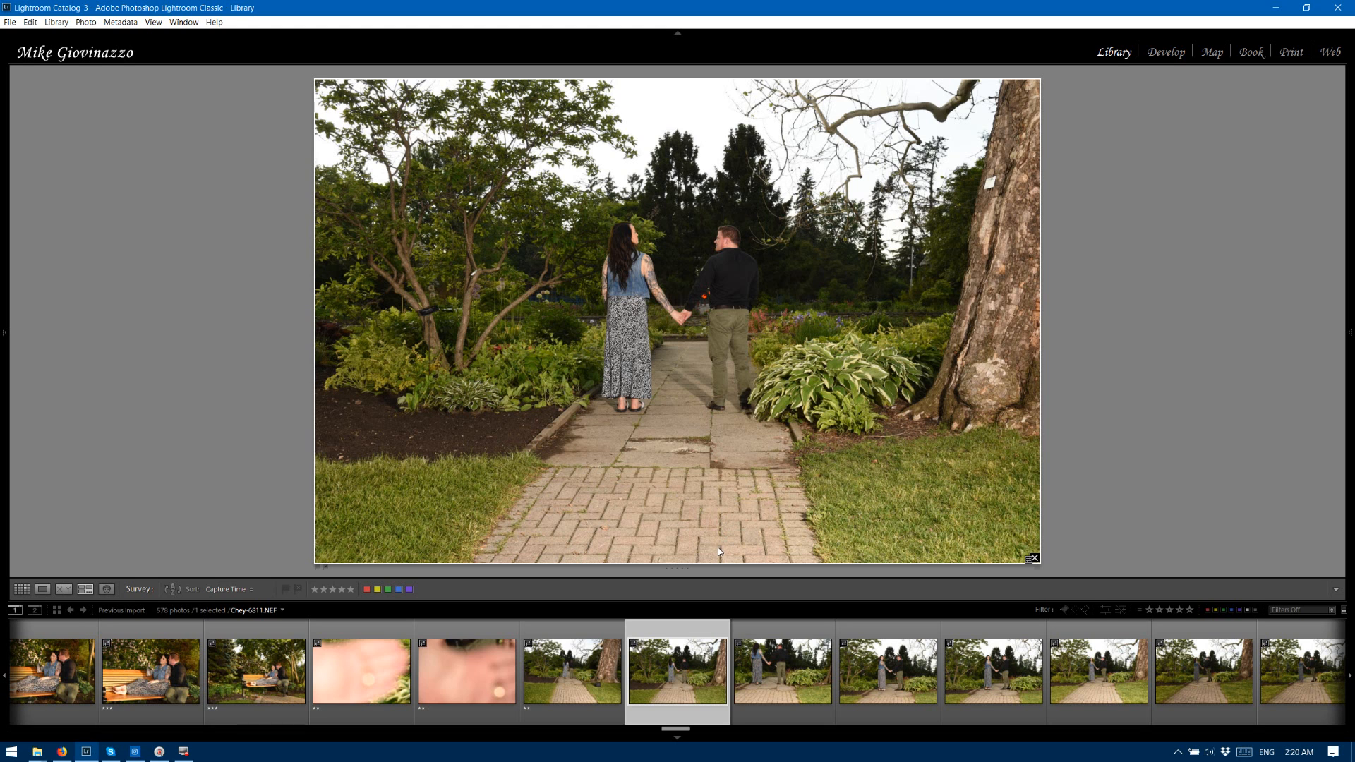
{"action": "key", "text": "3"}
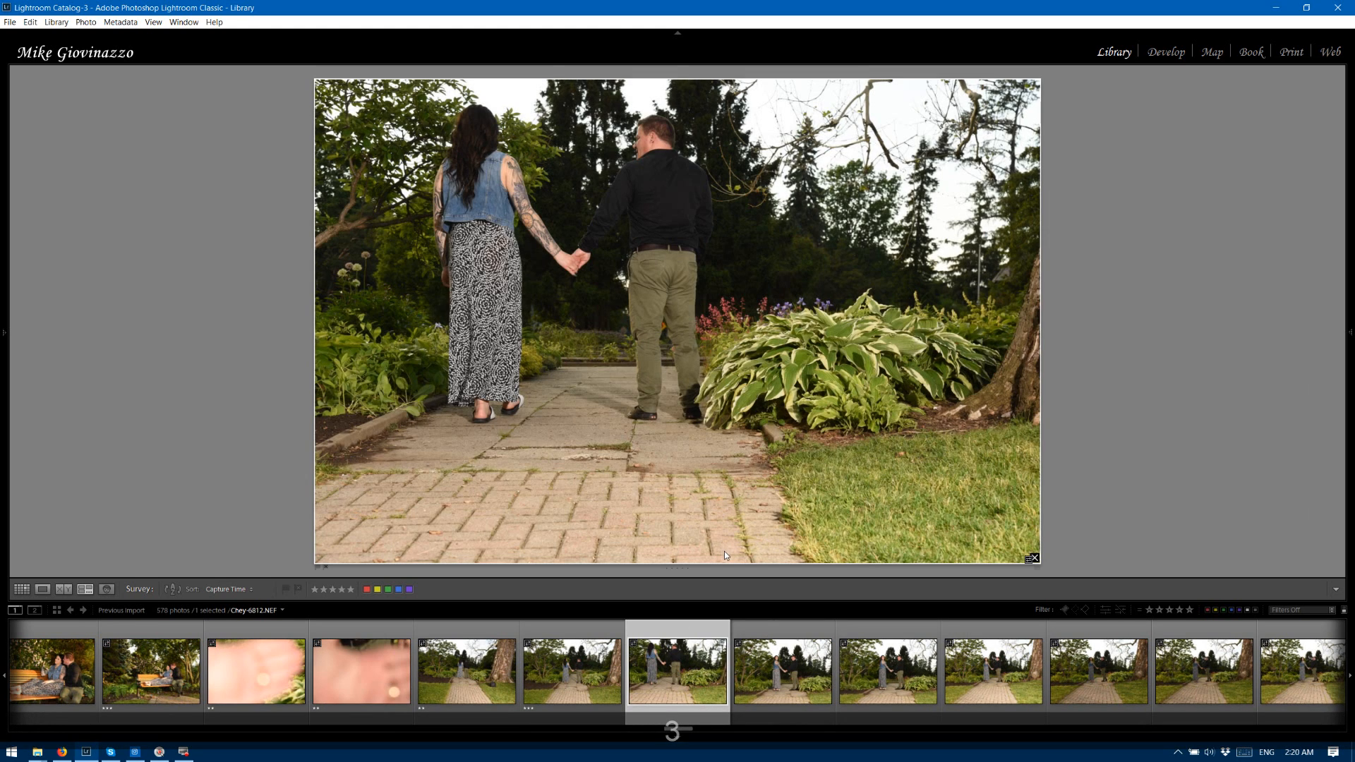
{"action": "key", "text": "3"}
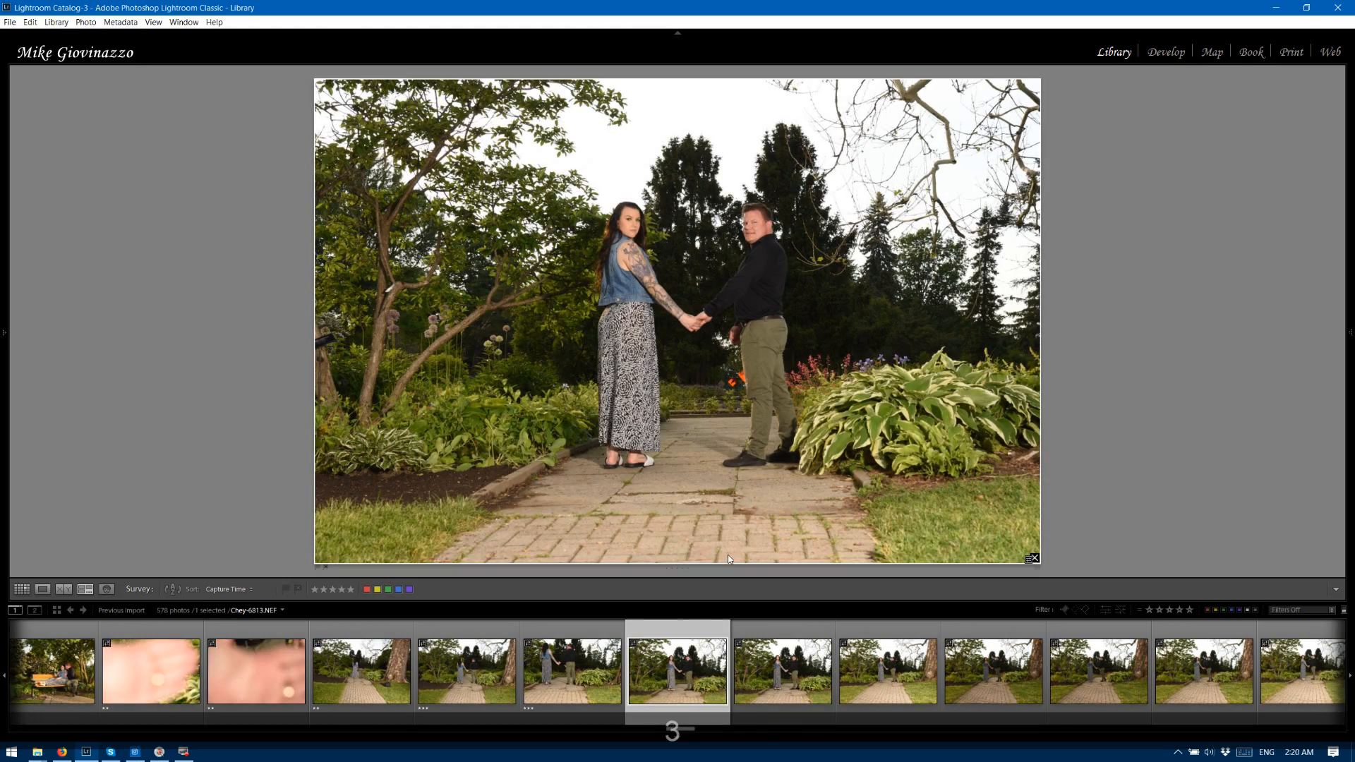
{"action": "key", "text": "3"}
{"action": "key", "text": "3"}
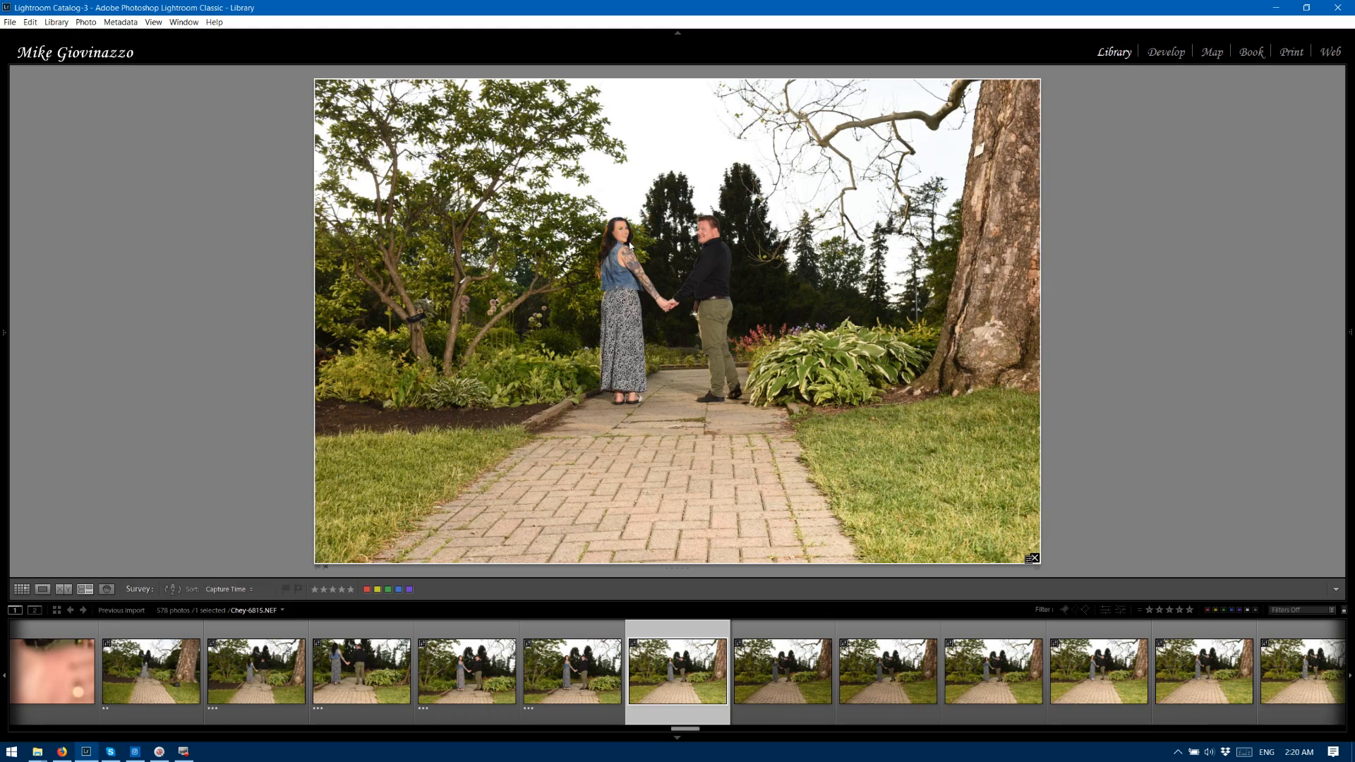
Inspect the couple's faces up close in path photo 6815, then rate the photo three stars.
{"action": "key", "text": "space"}
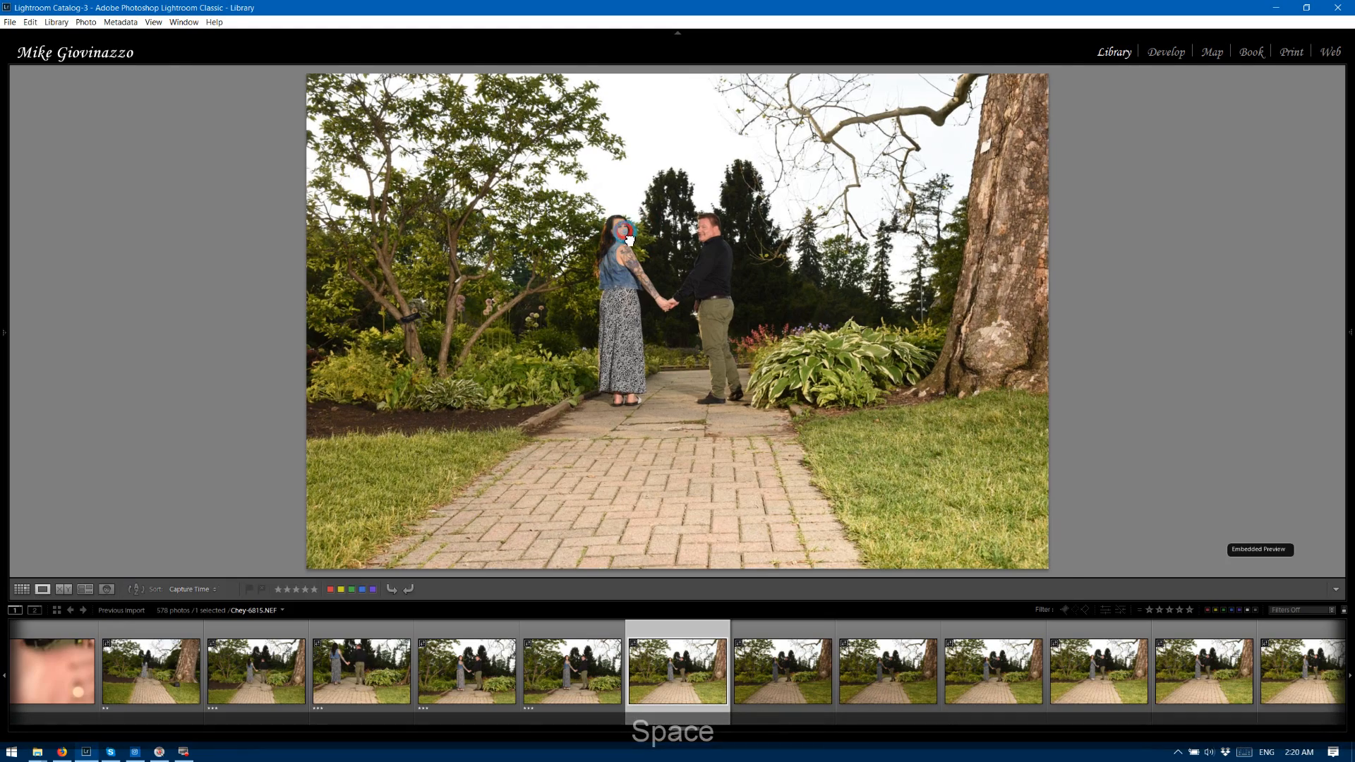
{"action": "key", "text": "space"}
{"action": "key", "text": "space"}
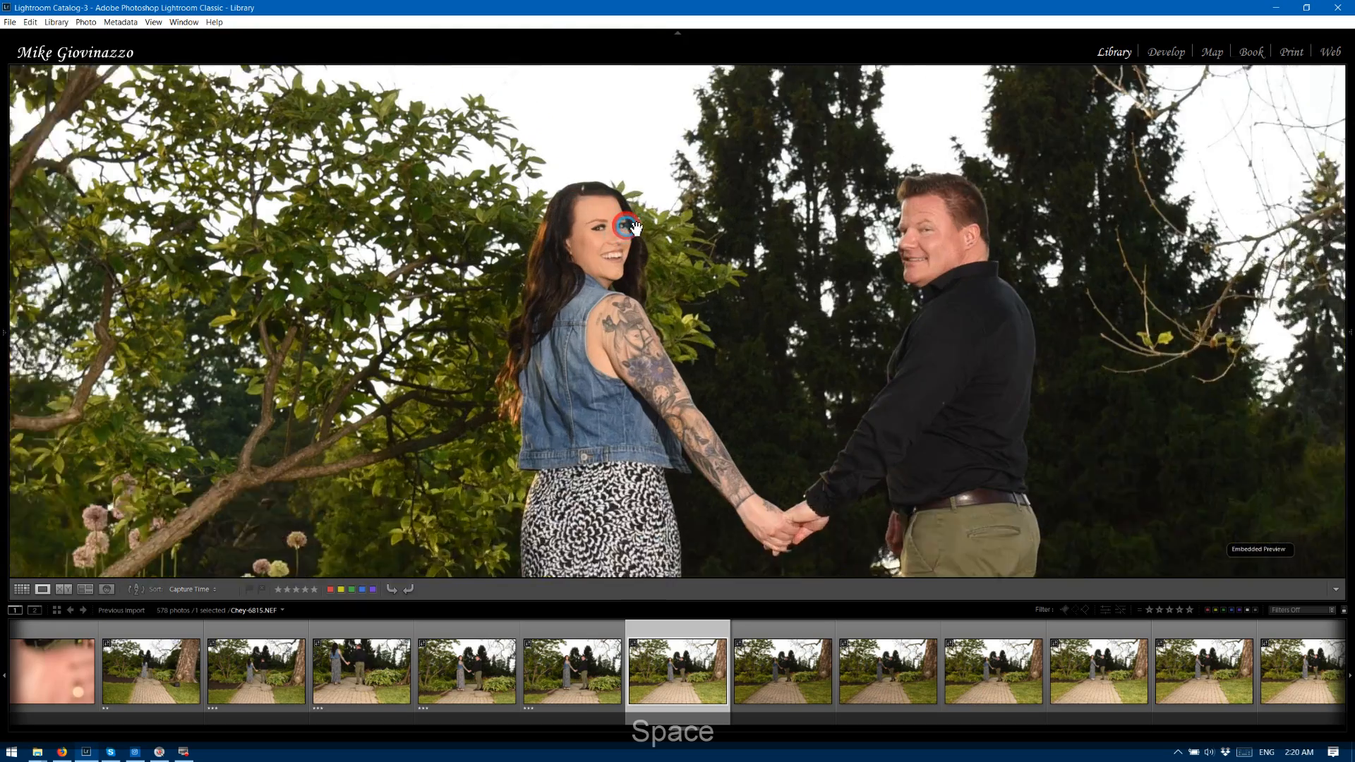
{"action": "key", "text": "space"}
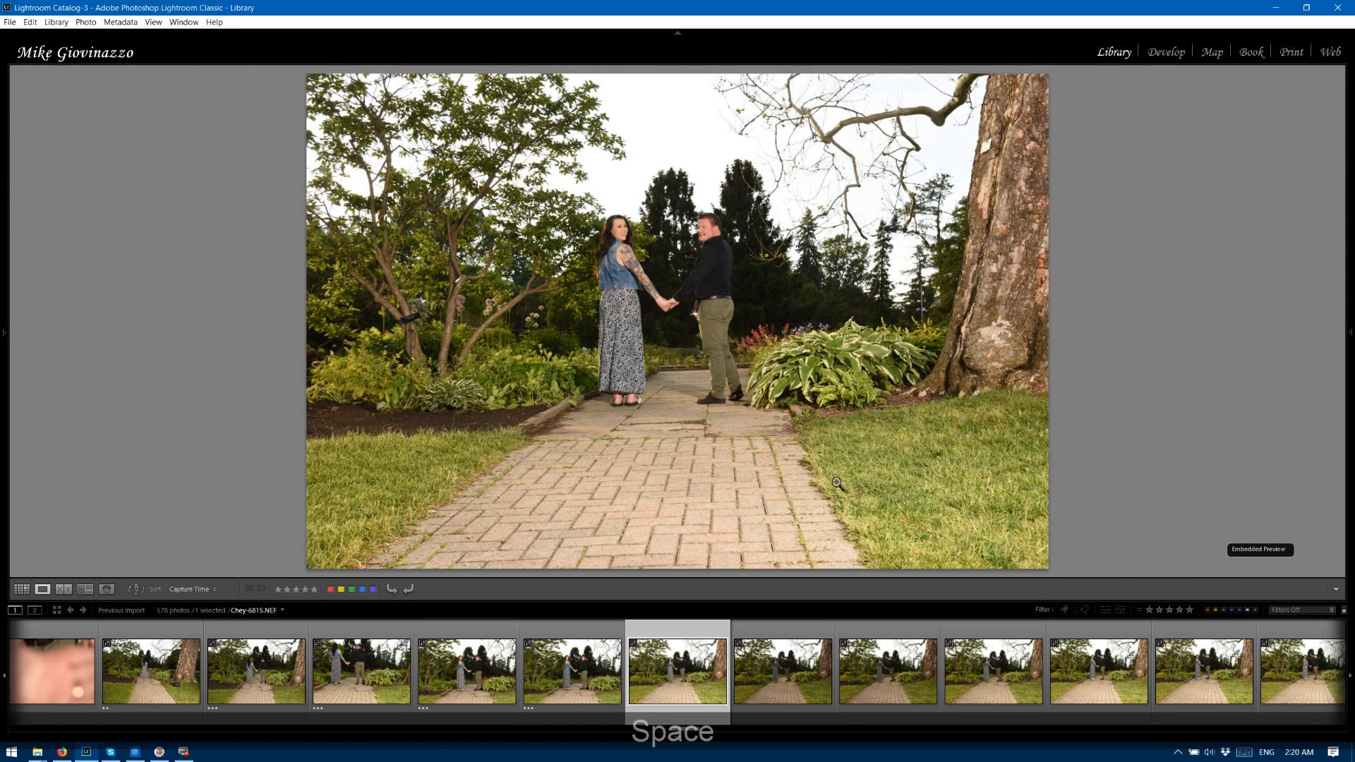
{"action": "key", "text": "3"}
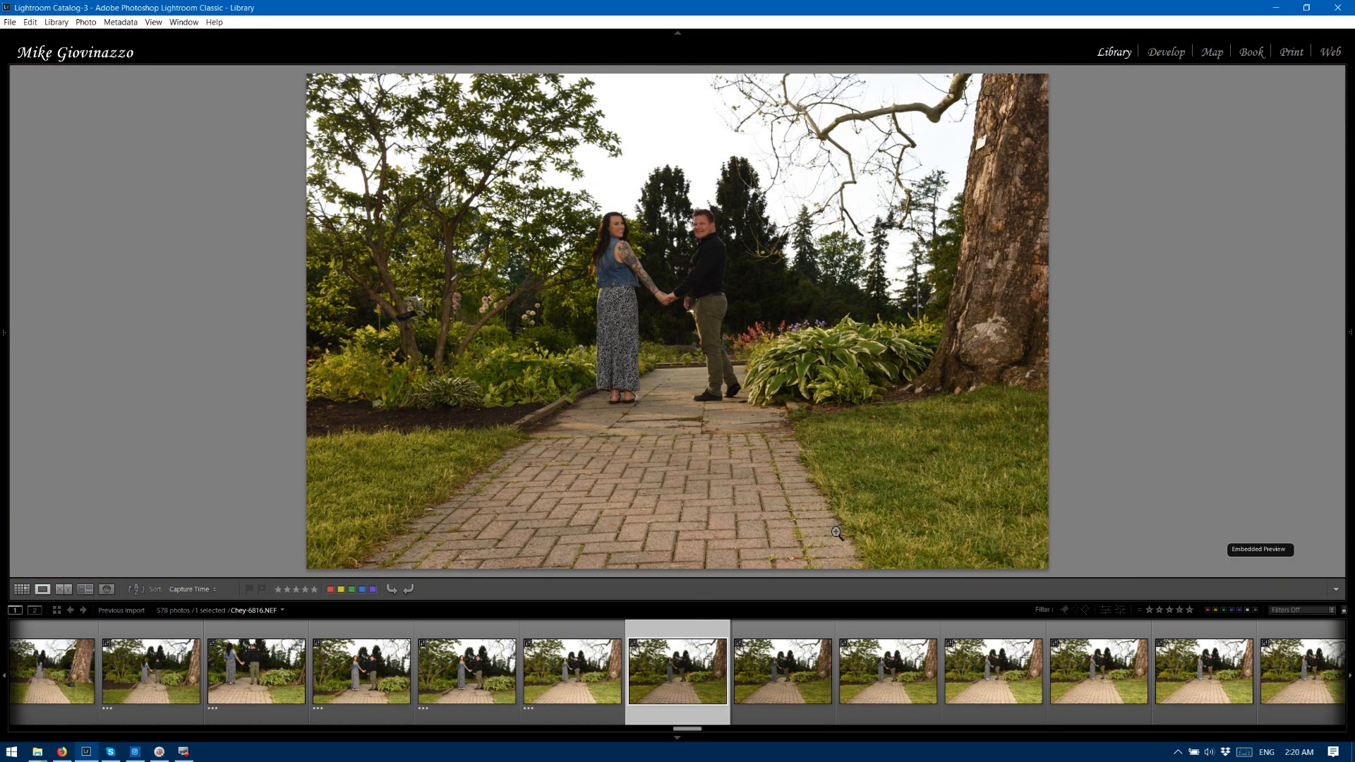
Rate the garden path photos 6816 through 6822 three stars.
{"action": "key", "text": "3"}
{"action": "key", "text": "3"}
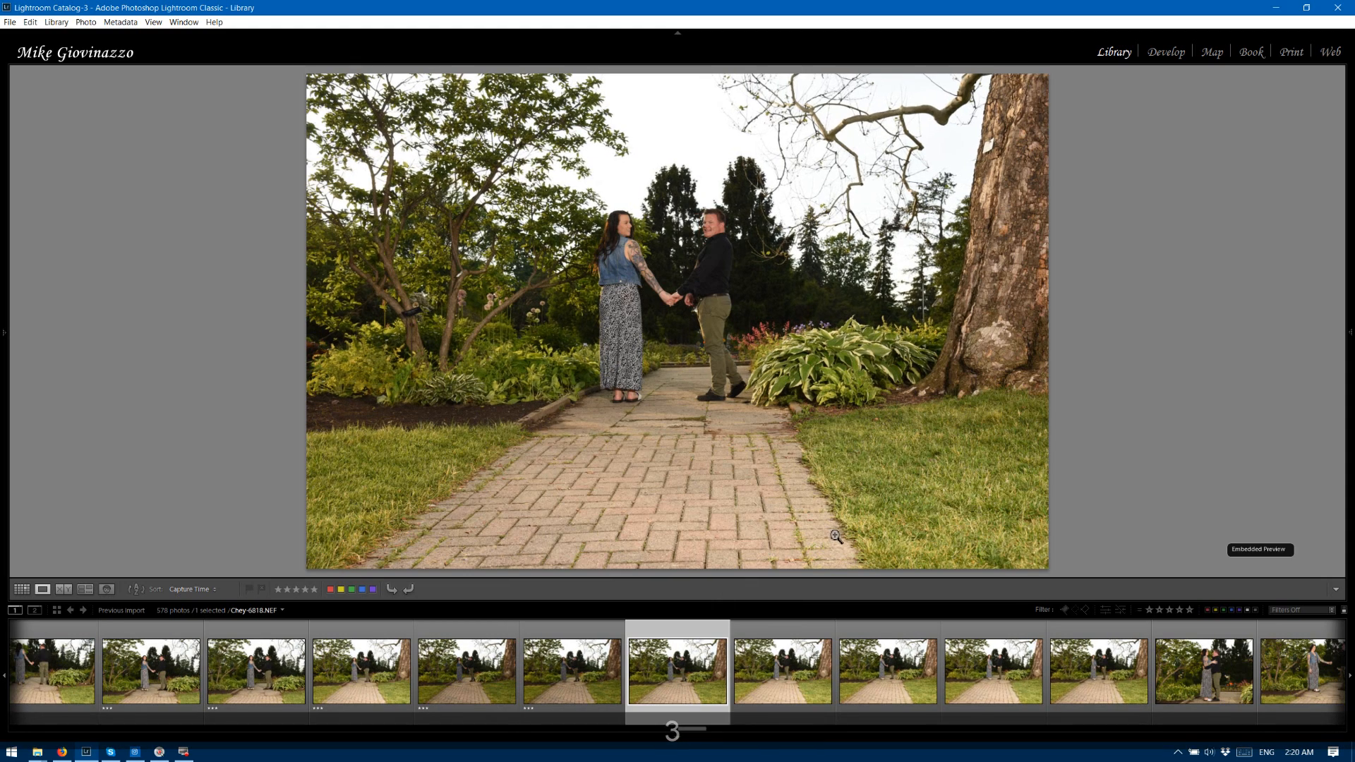
{"action": "key", "text": "3"}
{"action": "key", "text": "3"}
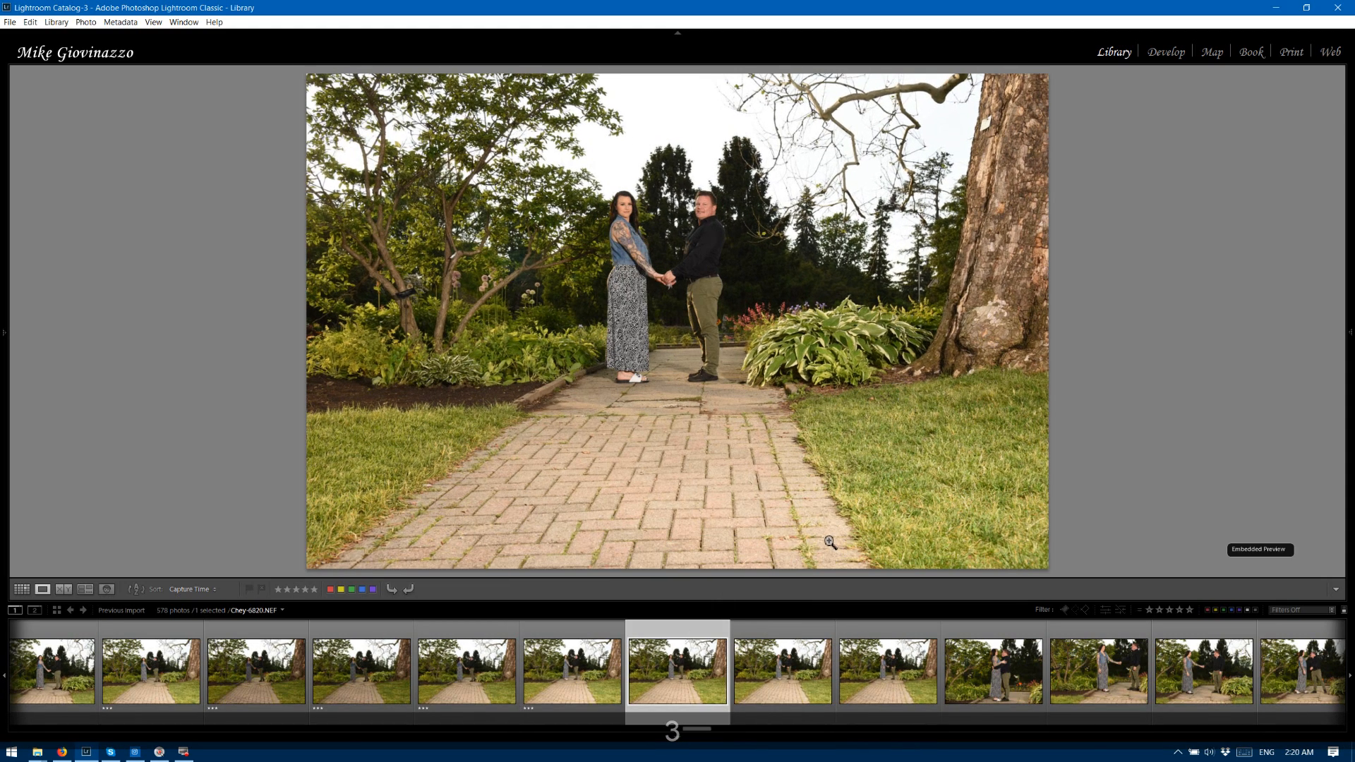
{"action": "key", "text": "3"}
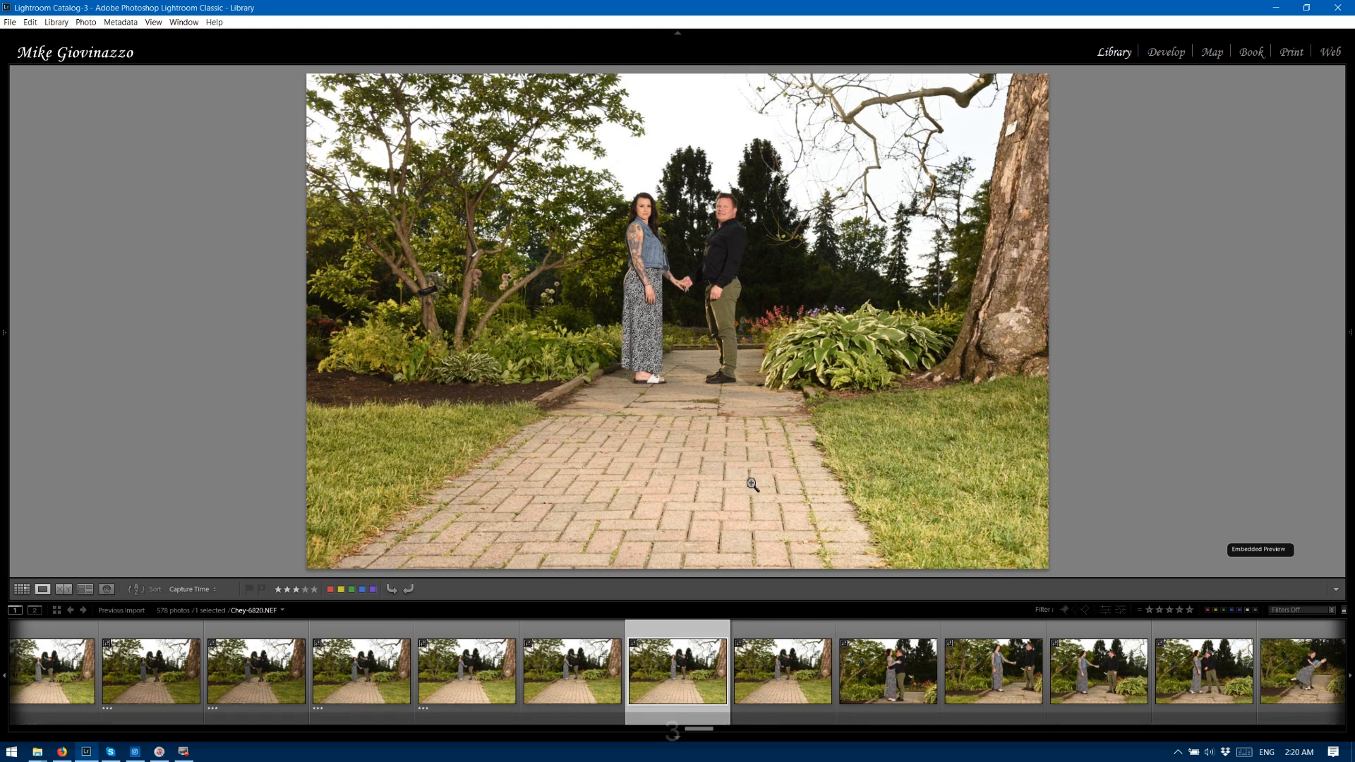
{"action": "key", "text": "3"}
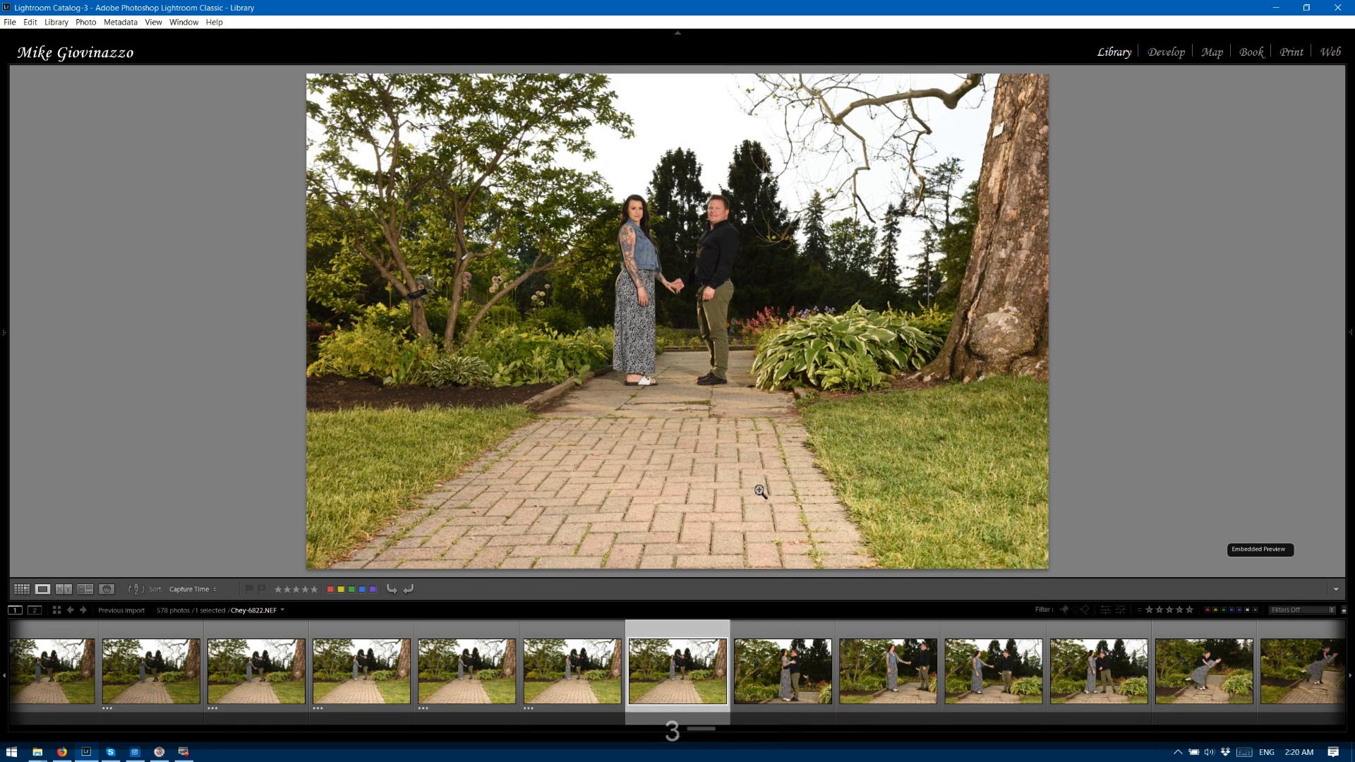
{"action": "key", "text": "3"}
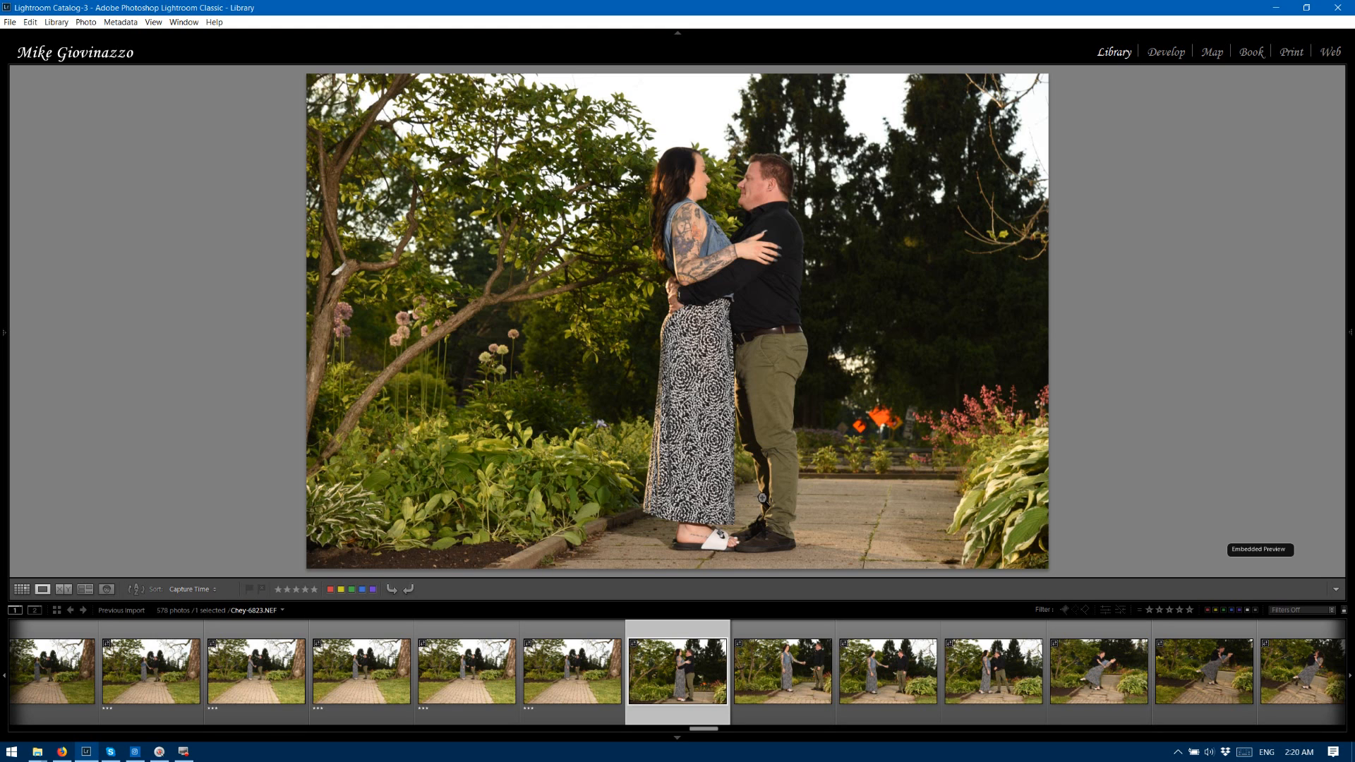
Rate path photos 6823, 6824, 6825, 6827 and 6828 three stars, and photo 6826 two stars.
{"action": "key", "text": "3"}
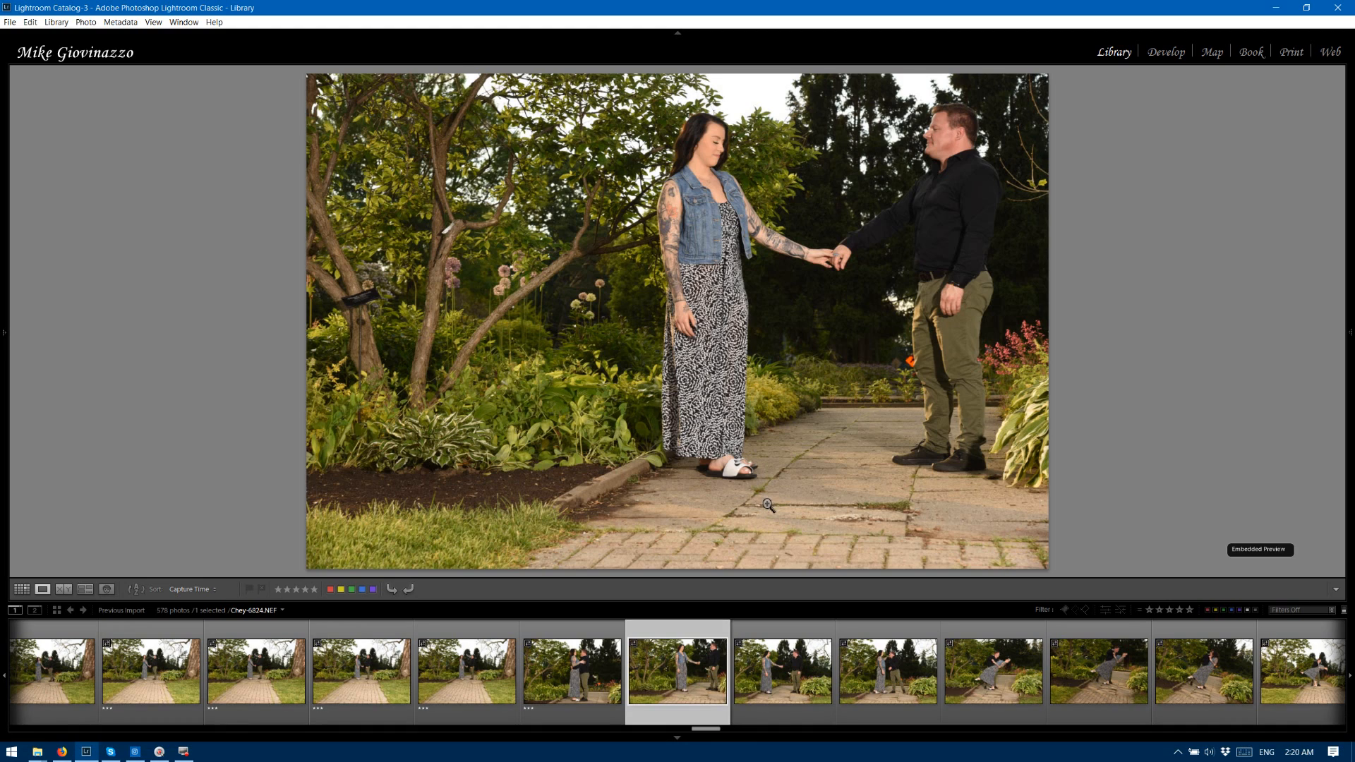
{"action": "key", "text": "3"}
{"action": "key", "text": "3"}
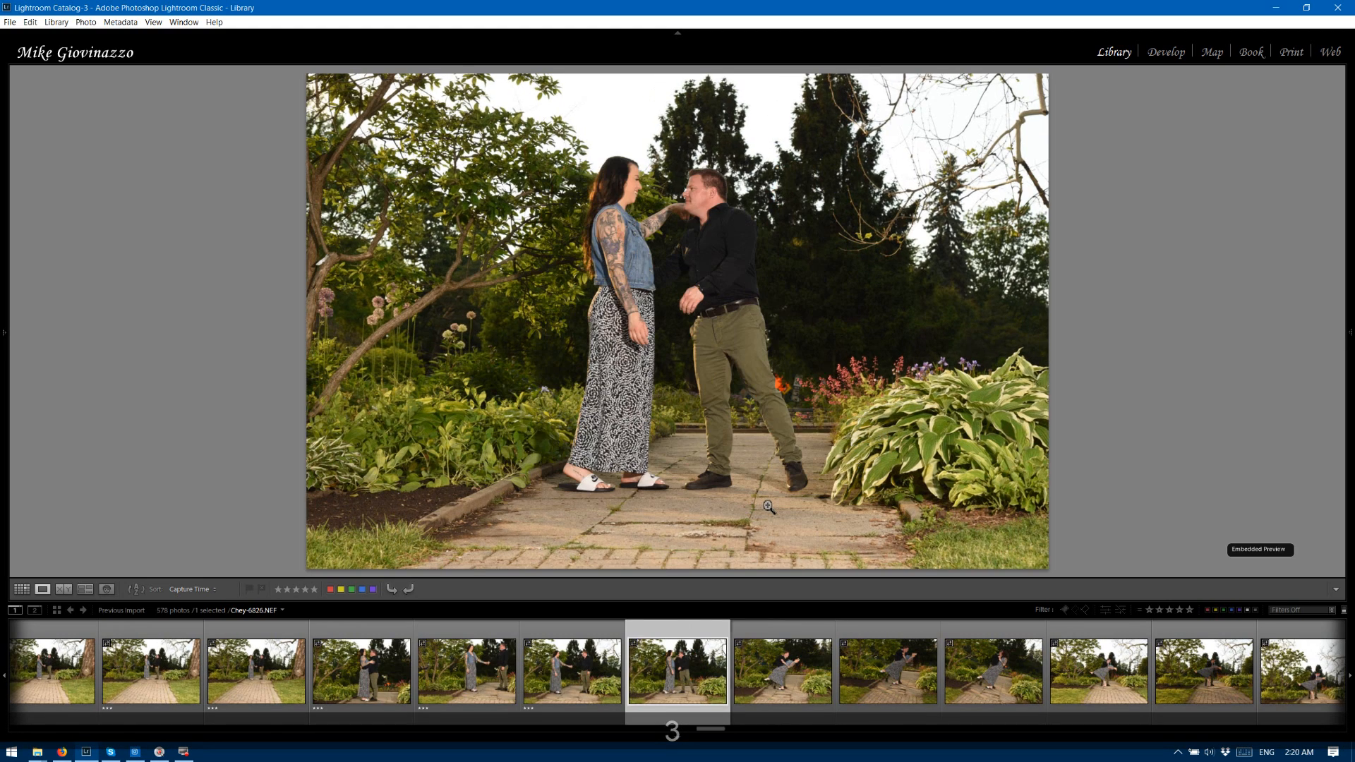
{"action": "key", "text": "2"}
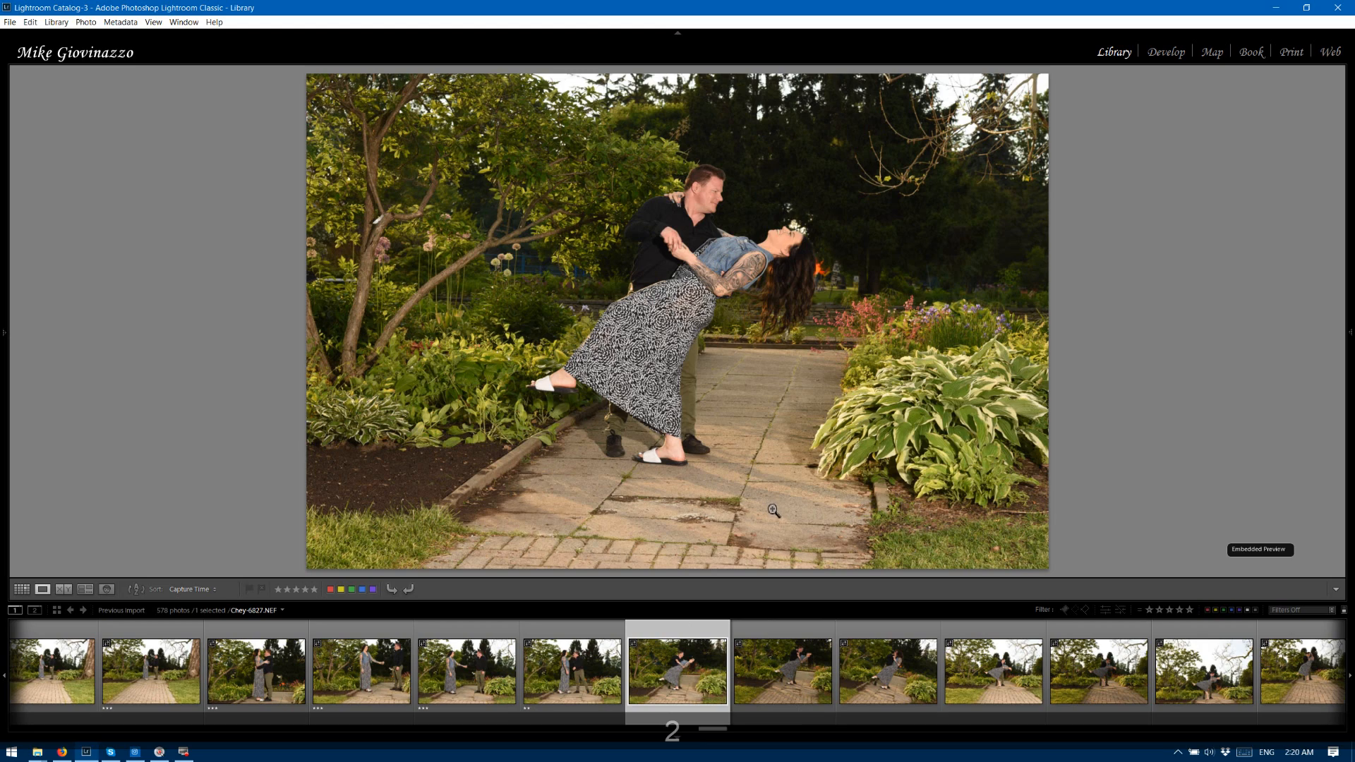
{"action": "key", "text": "3"}
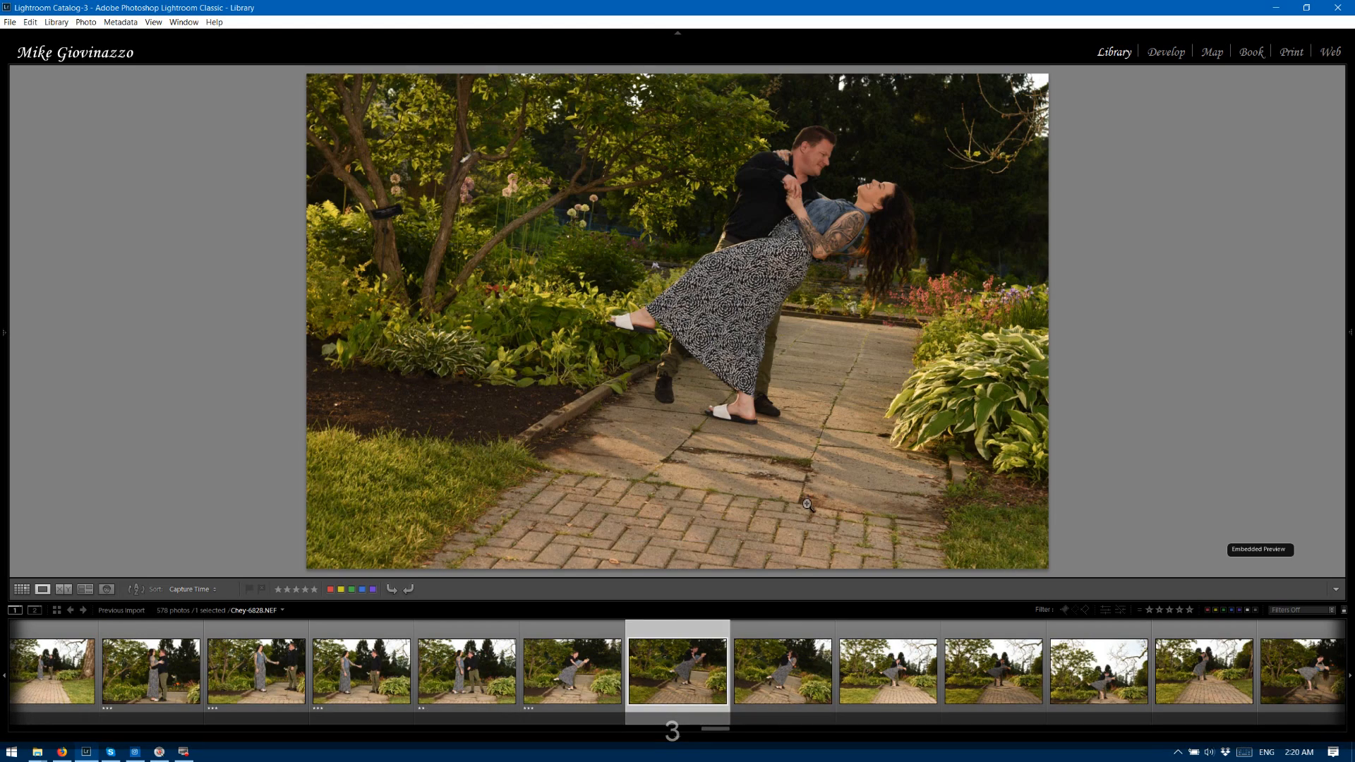
{"action": "key", "text": "3"}
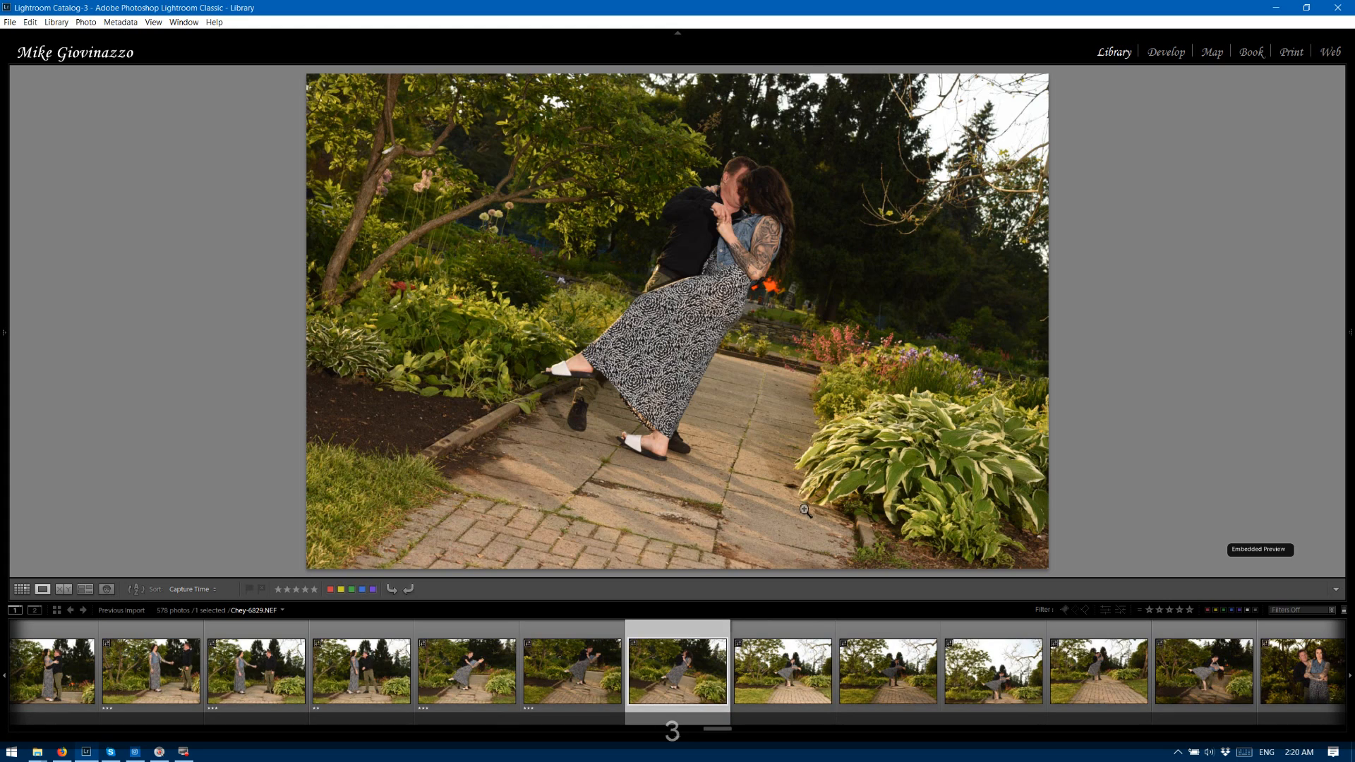
Rate garden path photo 6829 two stars and photos 6830 through 6833 three stars.
{"action": "key", "text": "2"}
{"action": "key", "text": "3"}
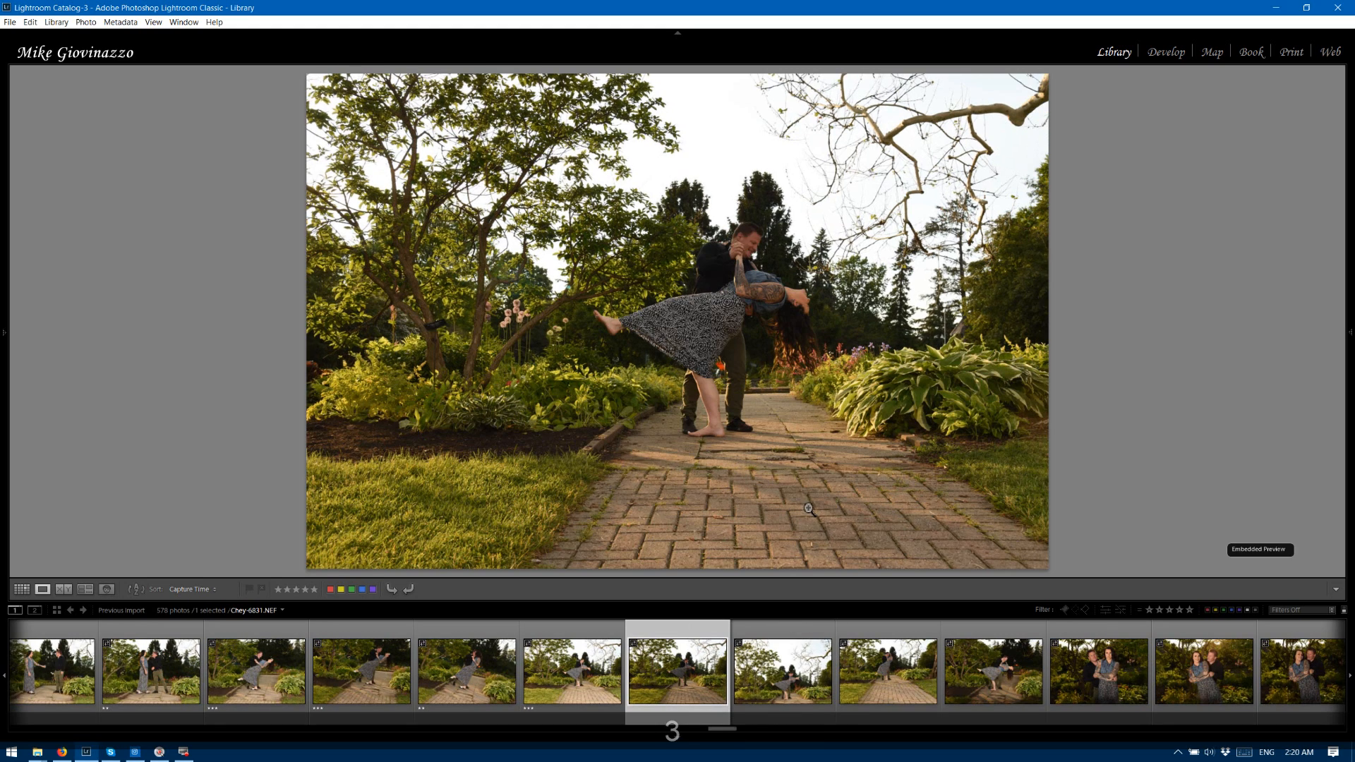
{"action": "key", "text": "3"}
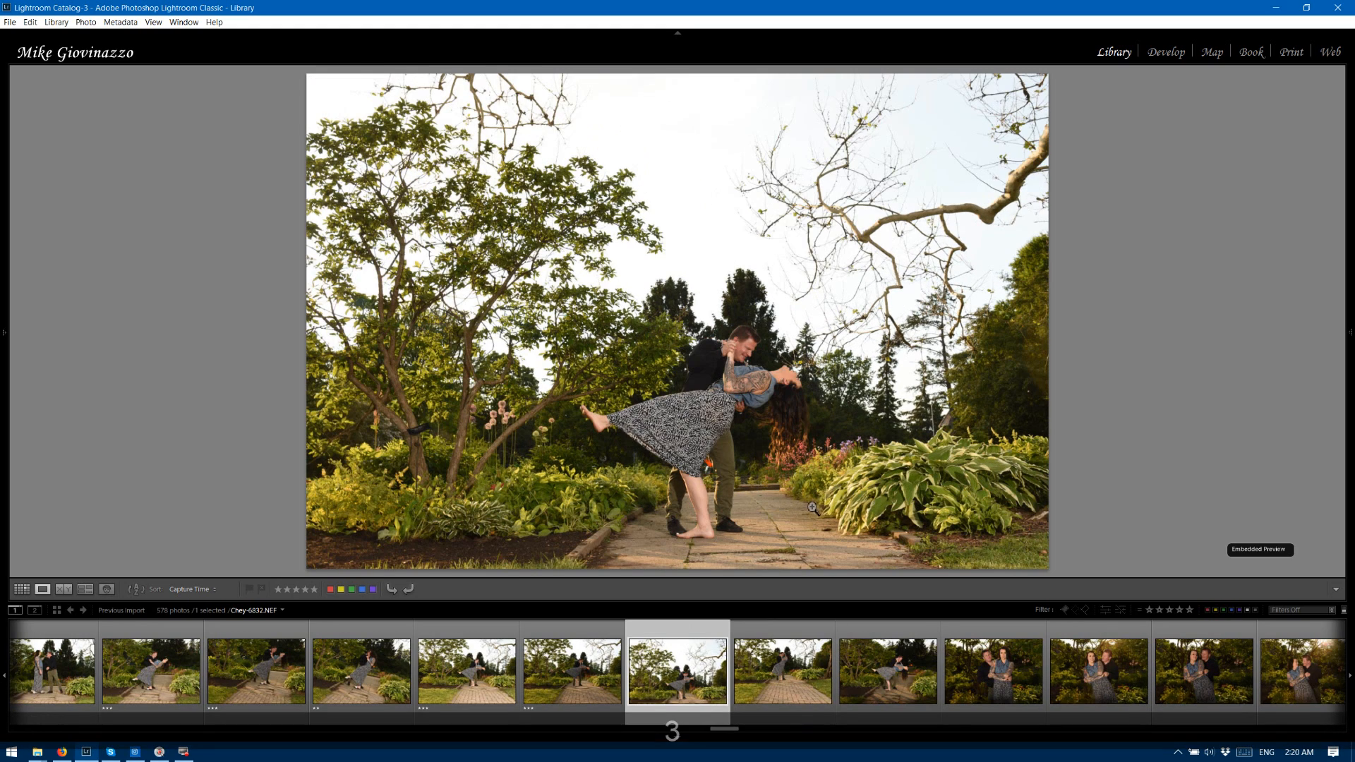
{"action": "key", "text": "3"}
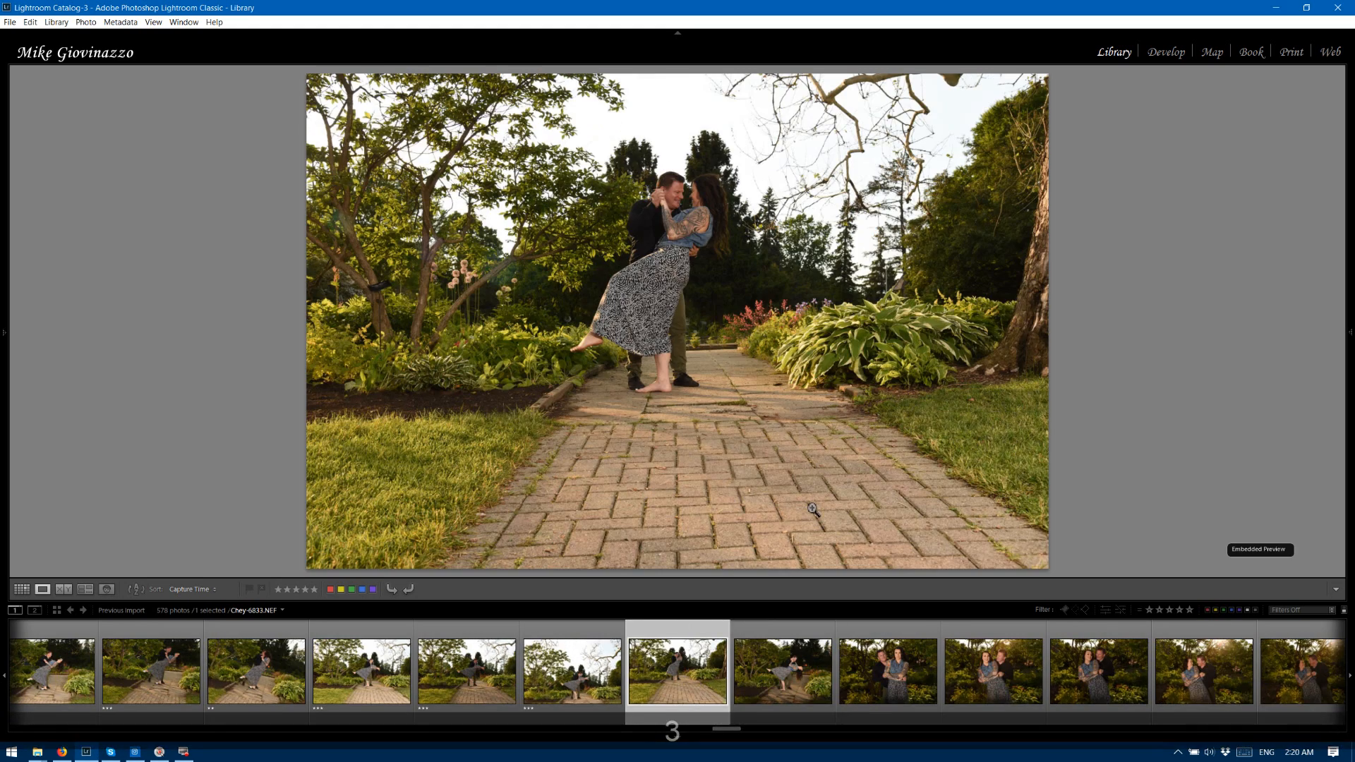
{"action": "key", "text": "3"}
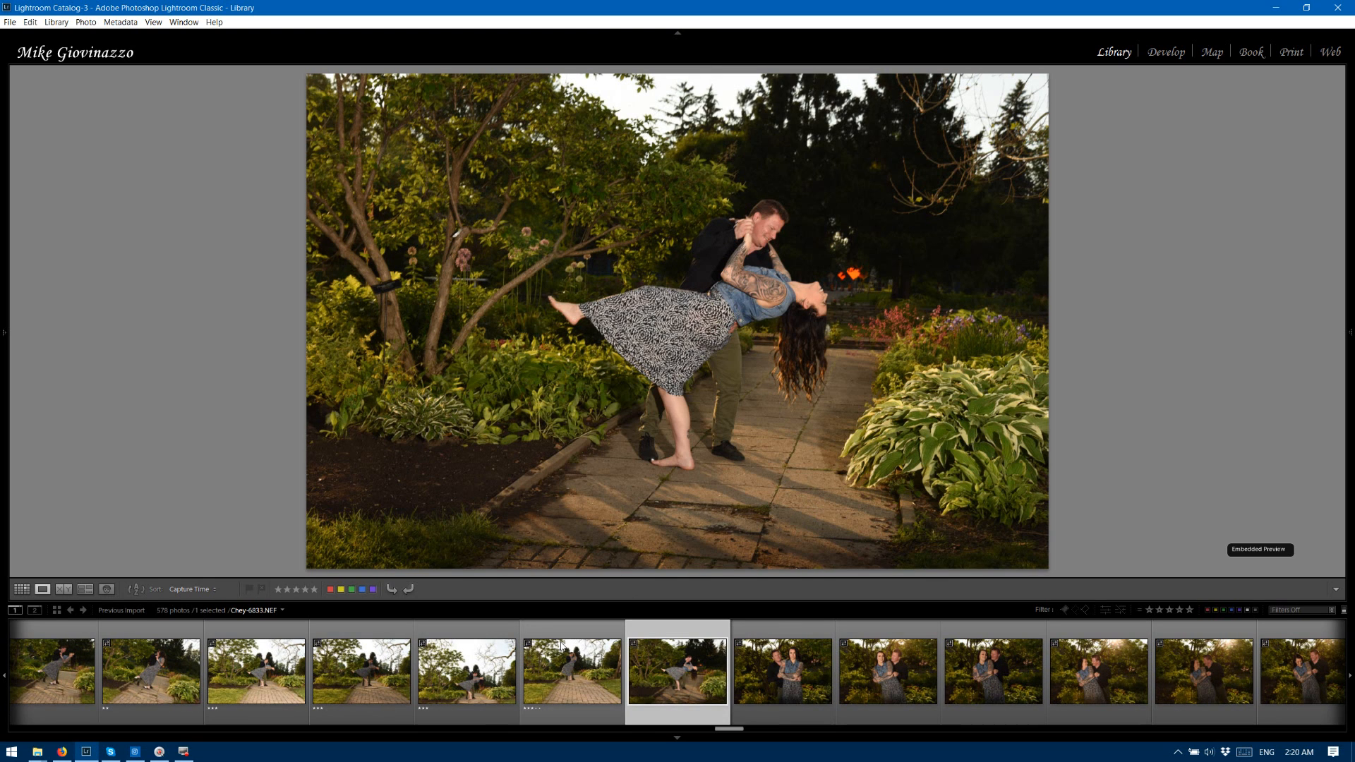
Compare dip-pose path photos 6833 and 6834 together with their histograms, keeping the histogram display open.
{"action": "left_click", "coordinate": [580, 635]}
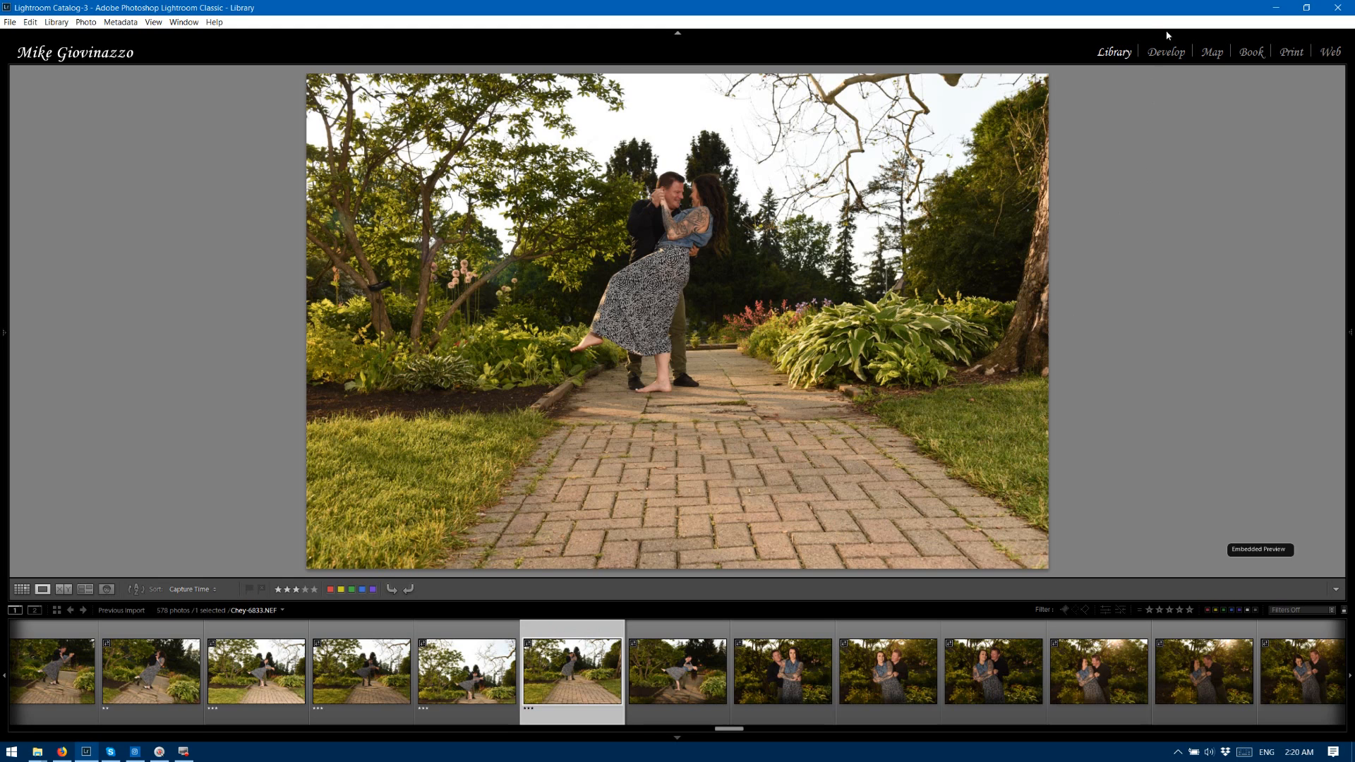
{"action": "mouse_move", "coordinate": [1351, 247]}
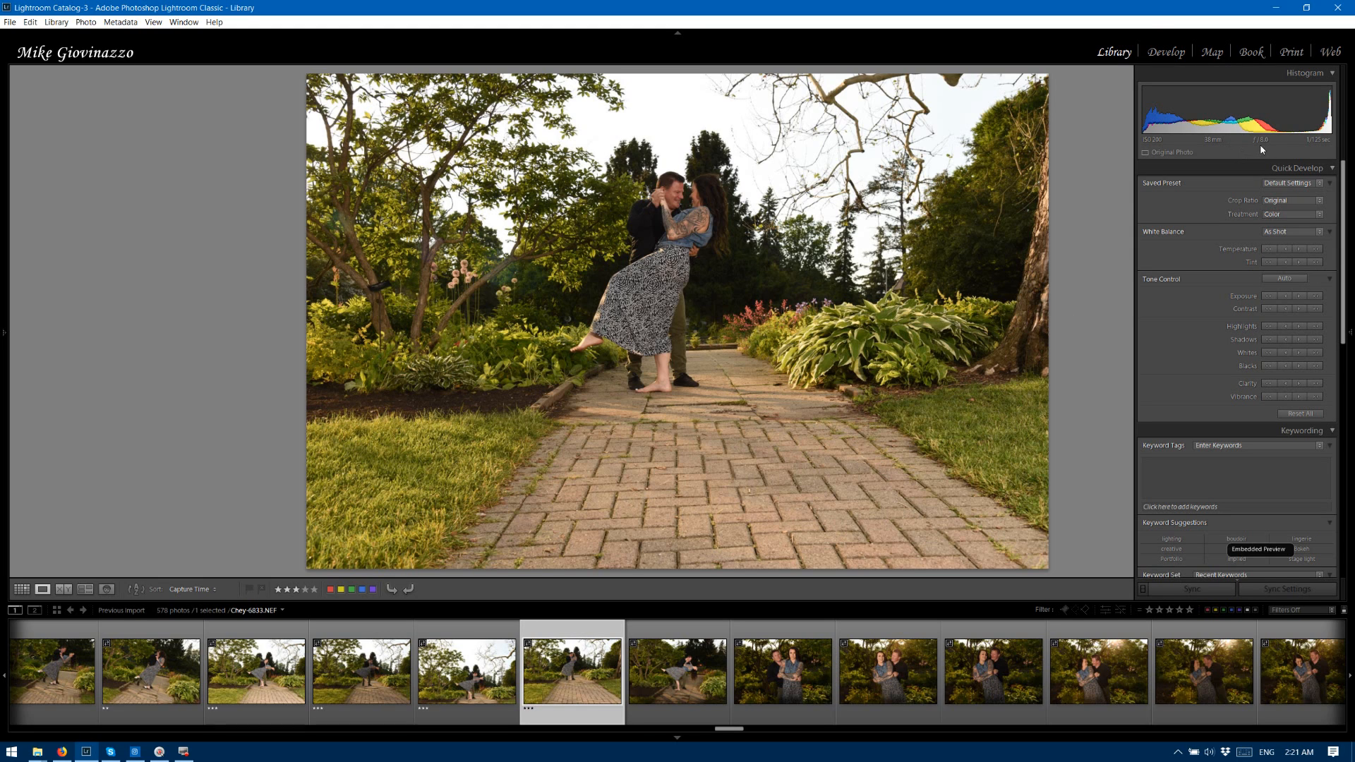
{"action": "left_click", "coordinate": [677, 636]}
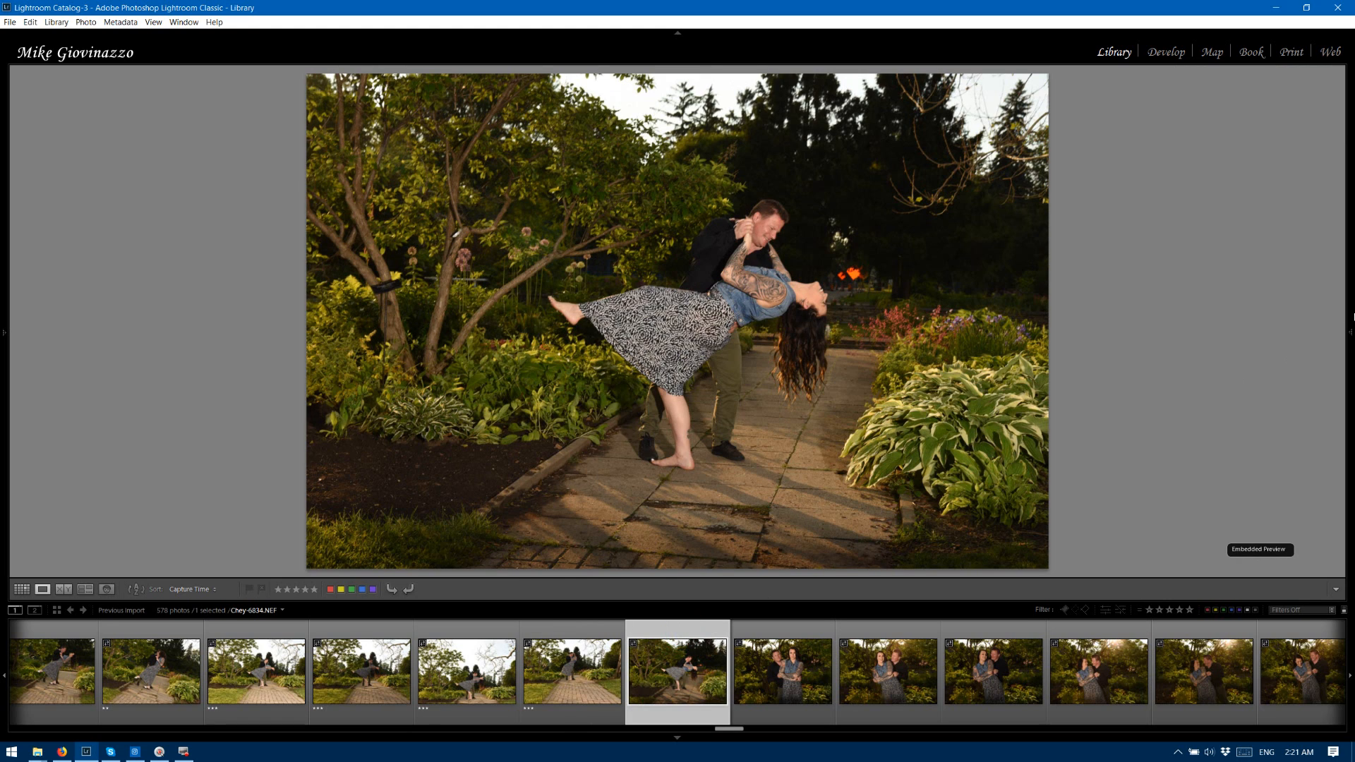
{"action": "mouse_move", "coordinate": [1353, 316]}
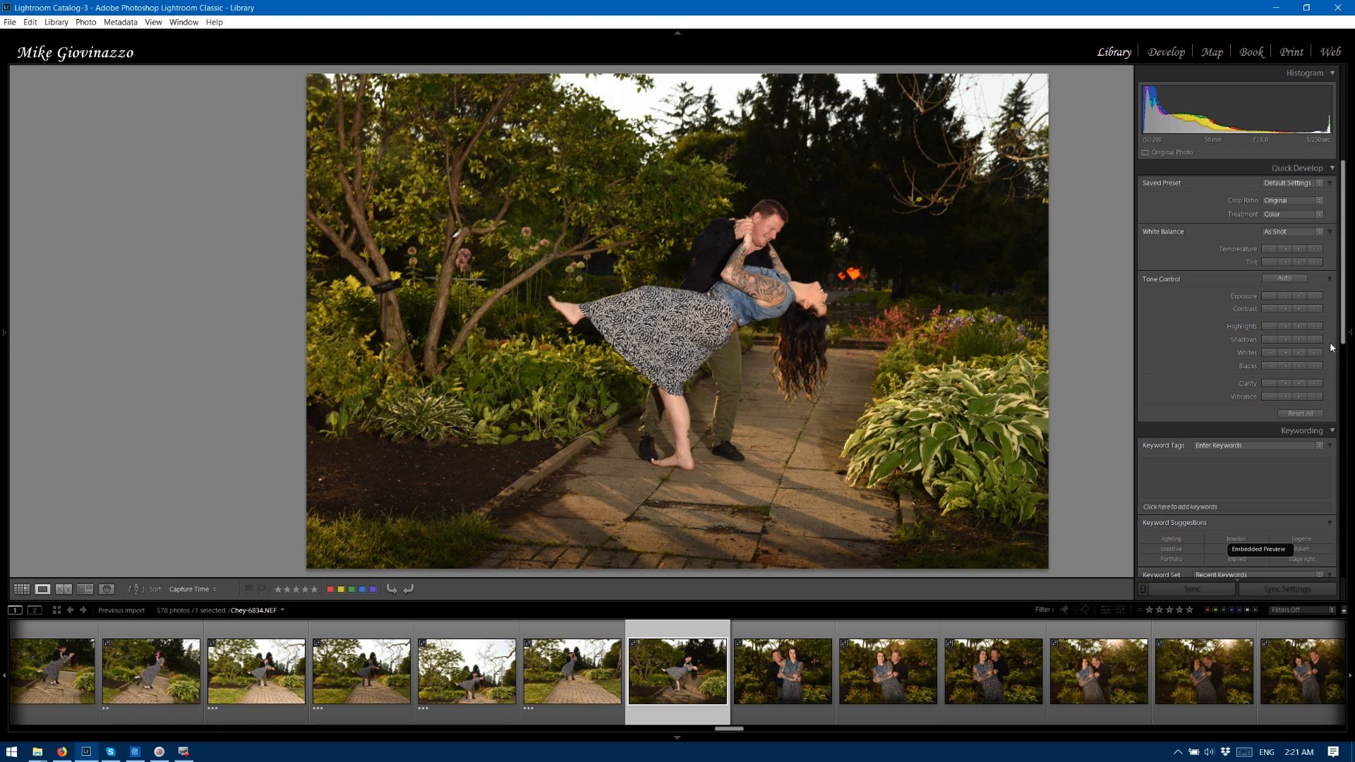
{"action": "left_click", "coordinate": [1350, 331]}
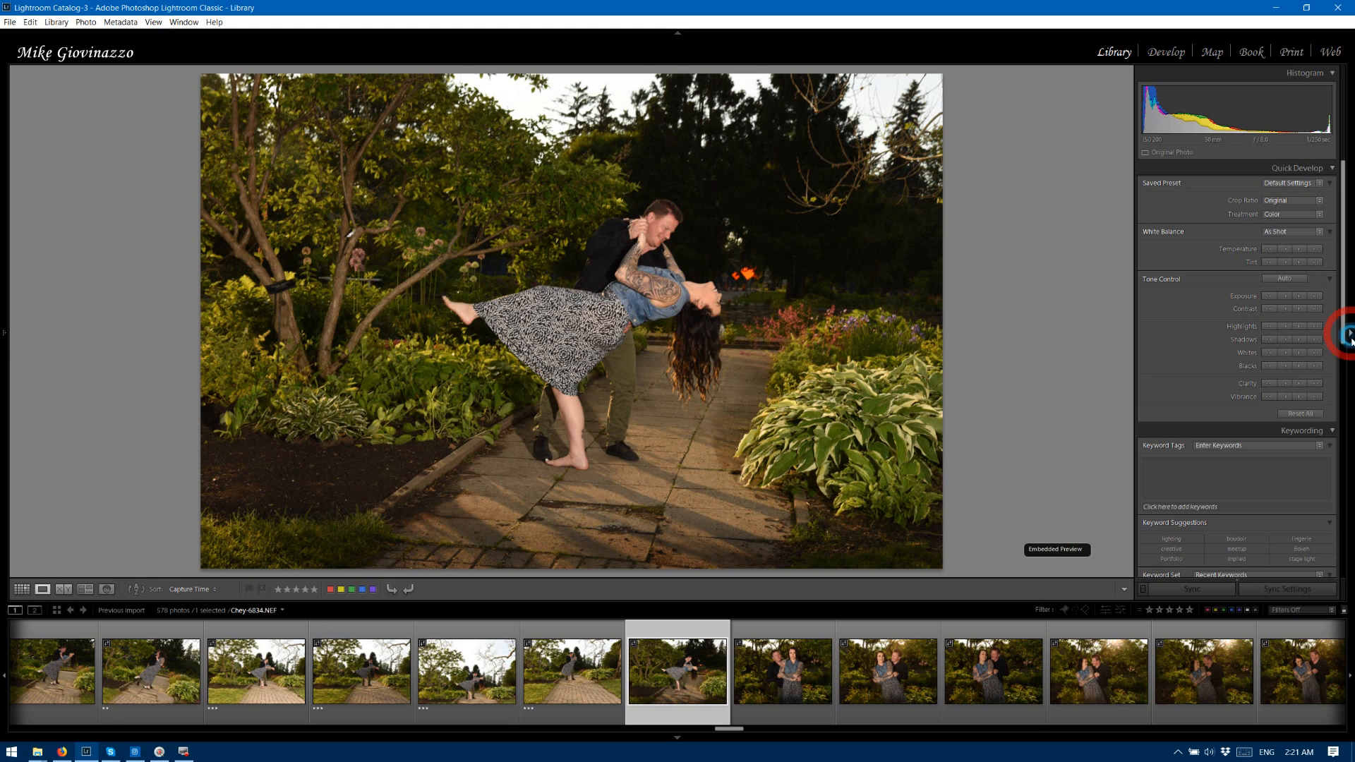
{"action": "left_click", "coordinate": [571, 639]}
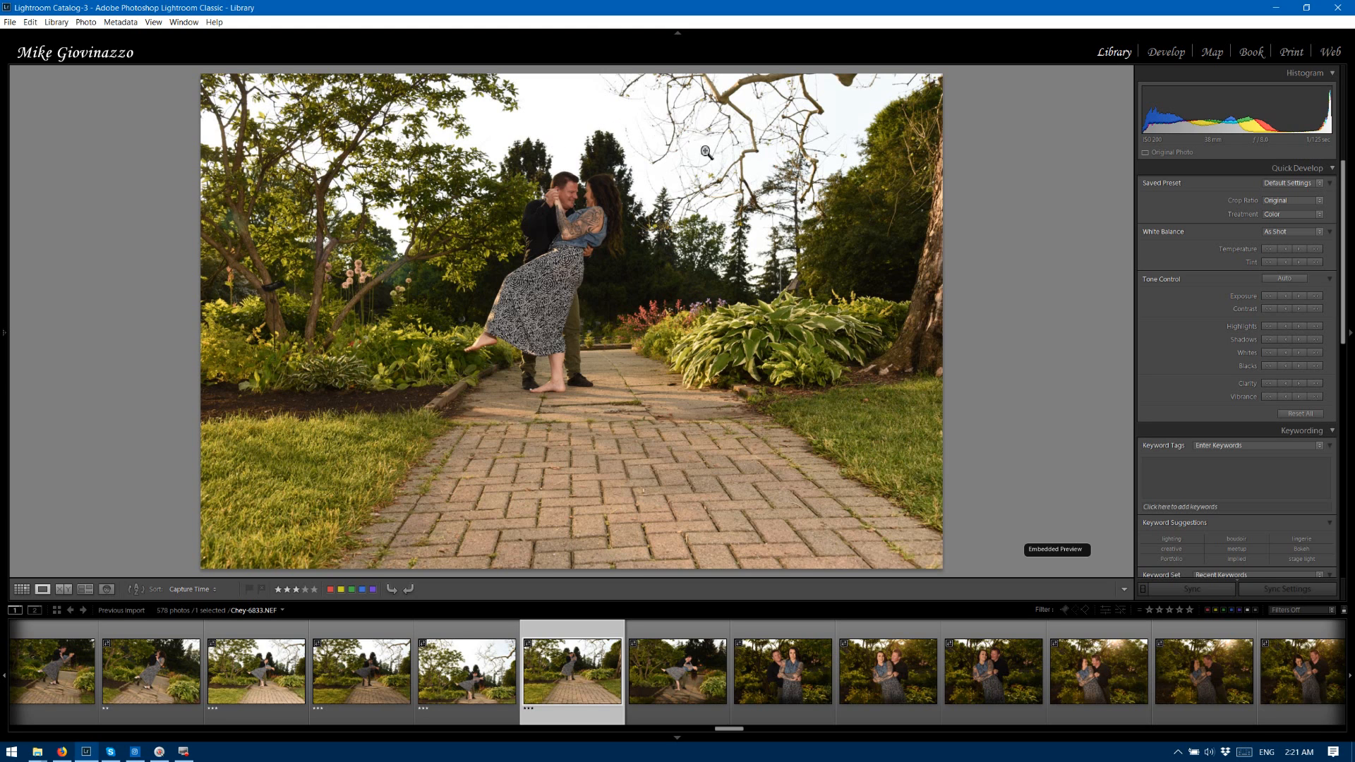
{"action": "left_click", "coordinate": [679, 634]}
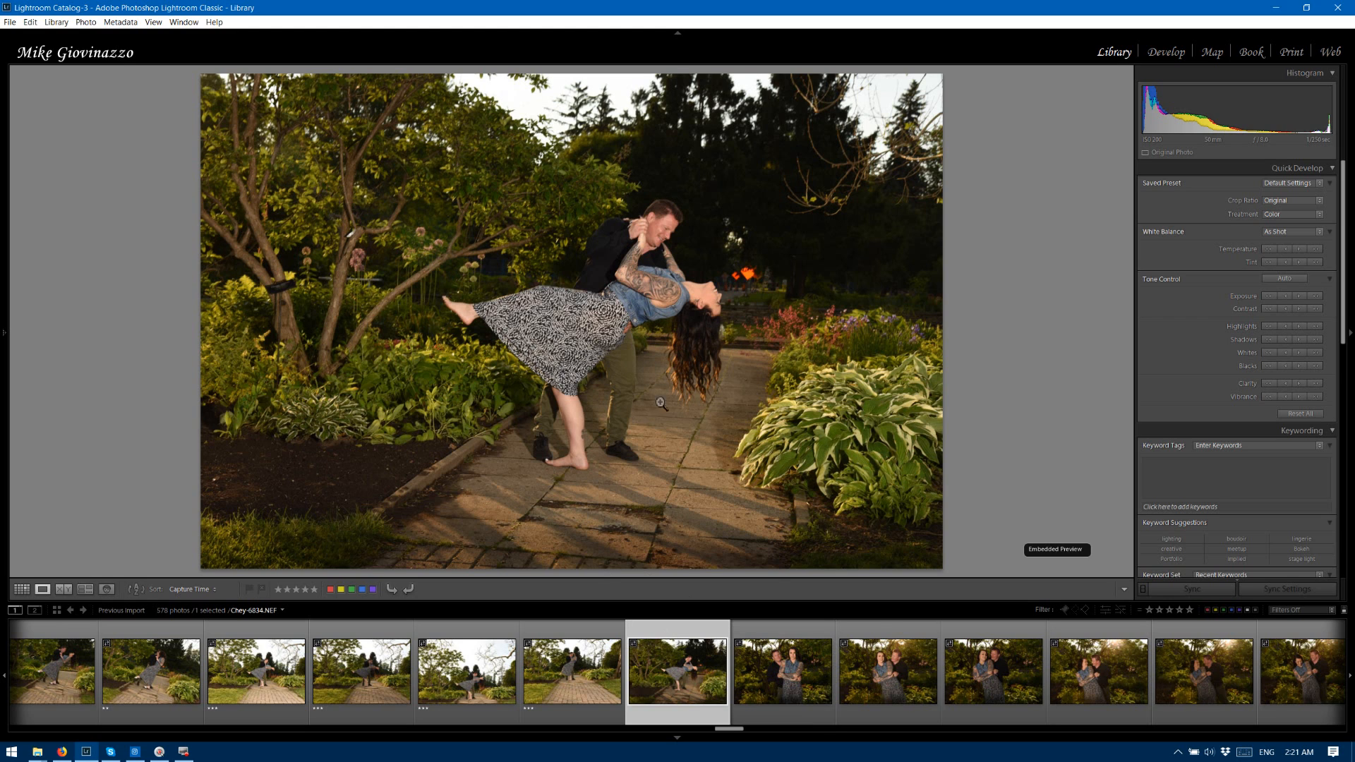
Rate couple portrait 6835 two stars and portraits 6836 through 6842 three stars.
{"action": "left_click", "coordinate": [784, 632]}
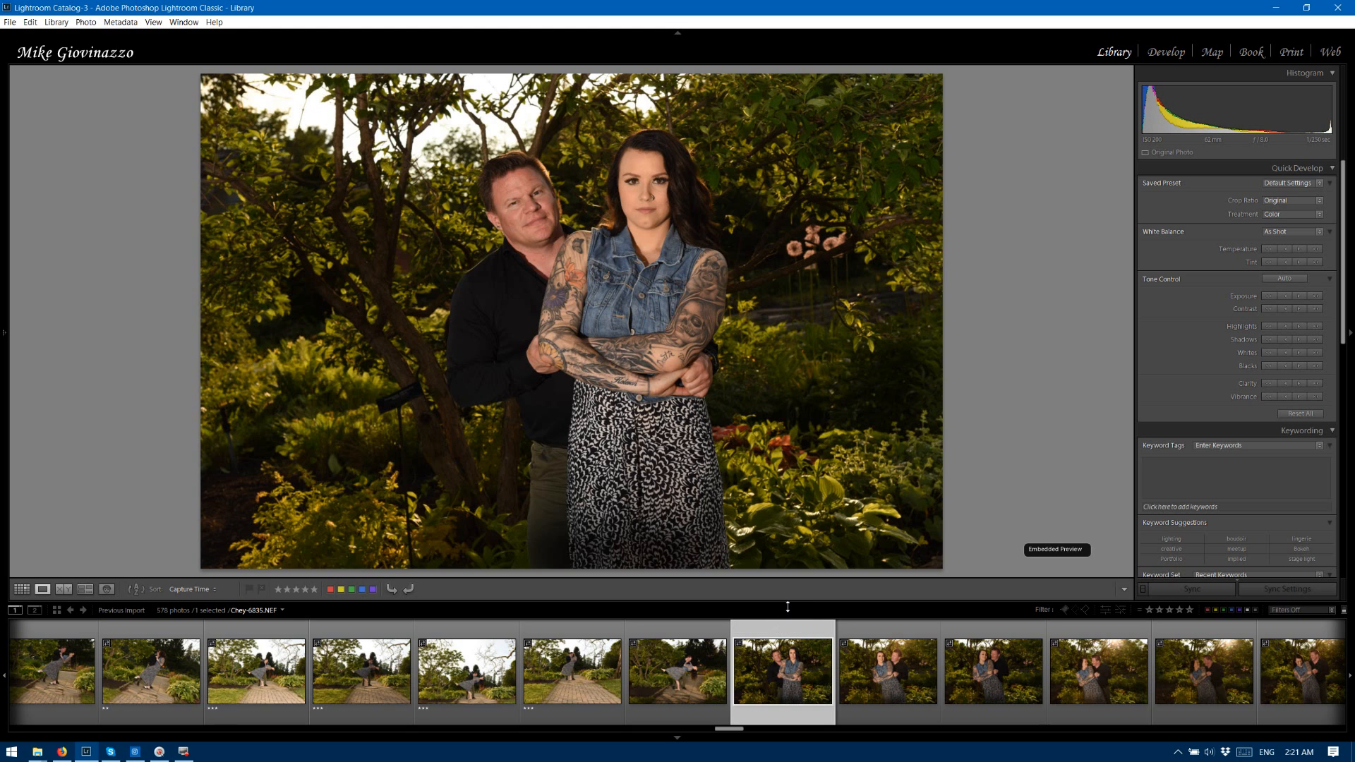
{"action": "key", "text": "Right"}
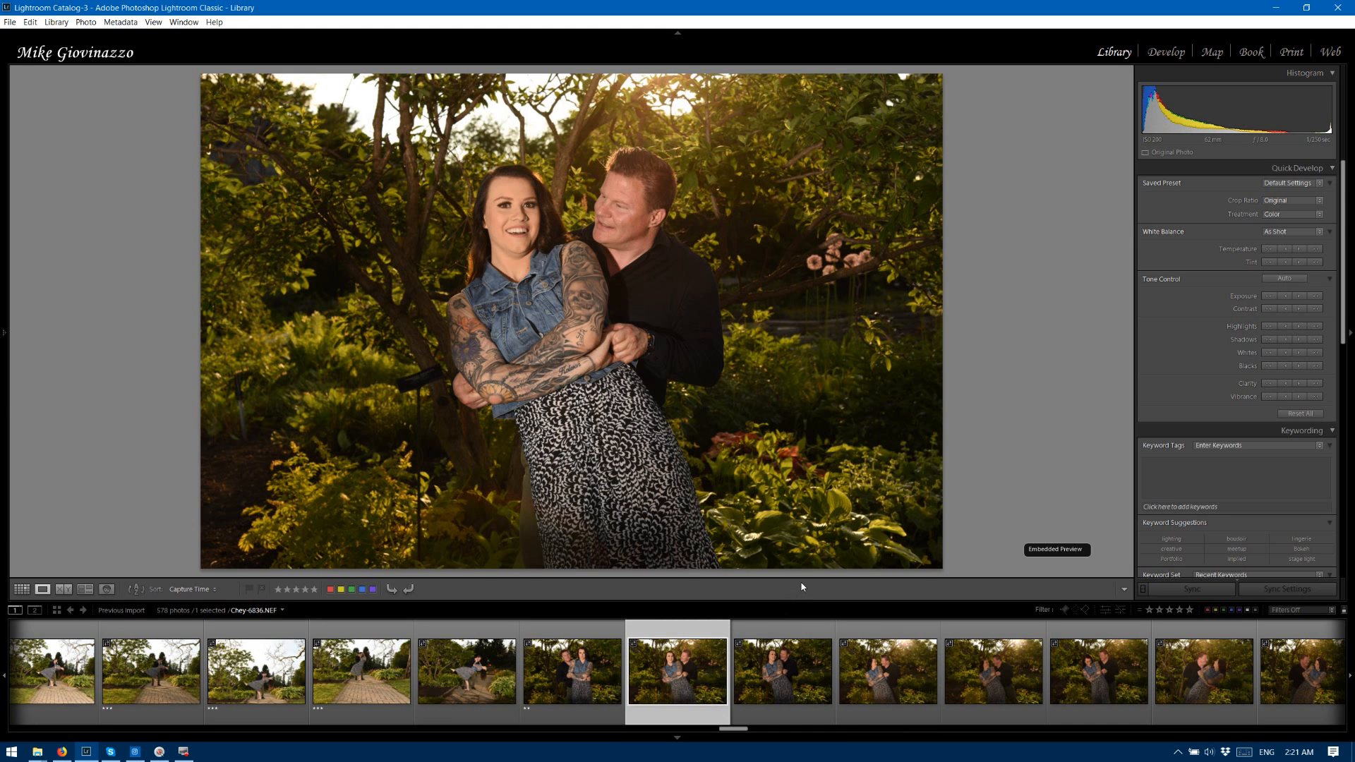
{"action": "key", "text": "3"}
{"action": "key", "text": "3"}
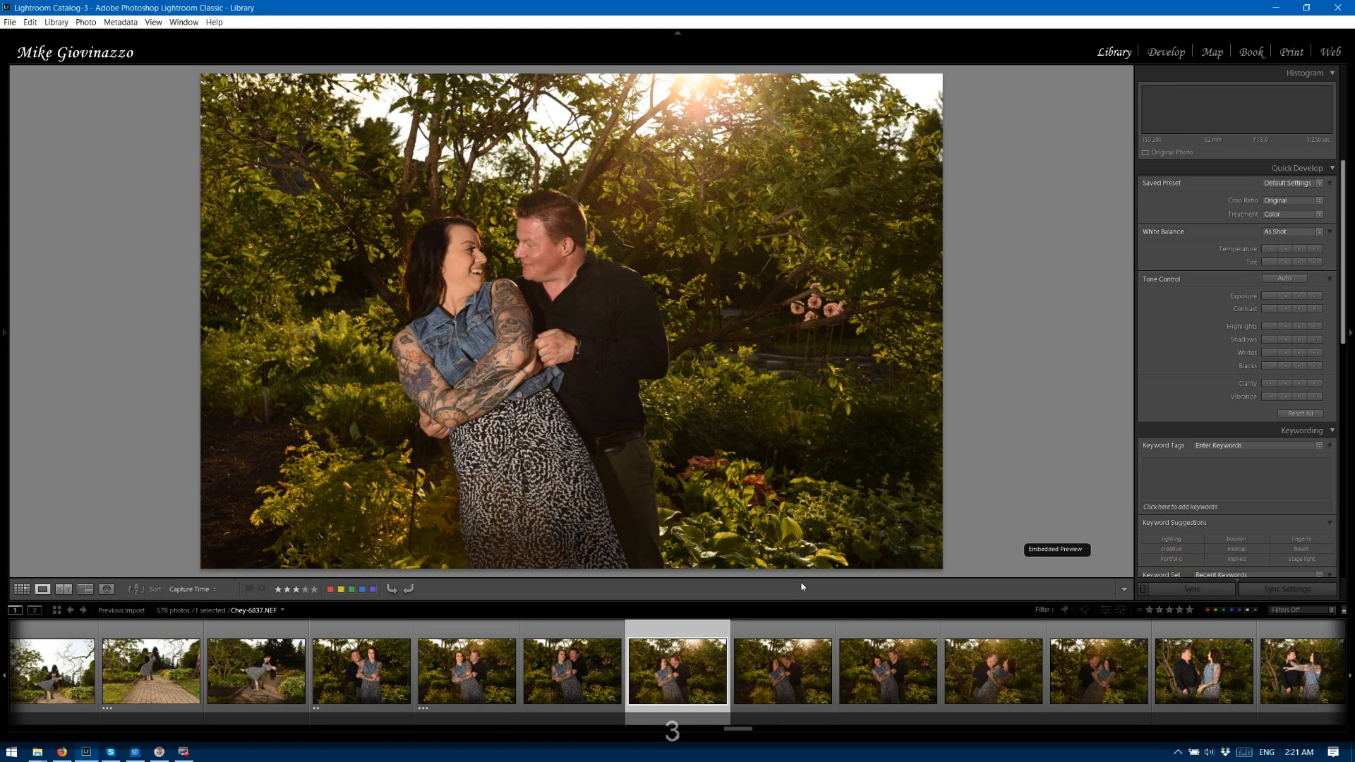
{"action": "key", "text": "3"}
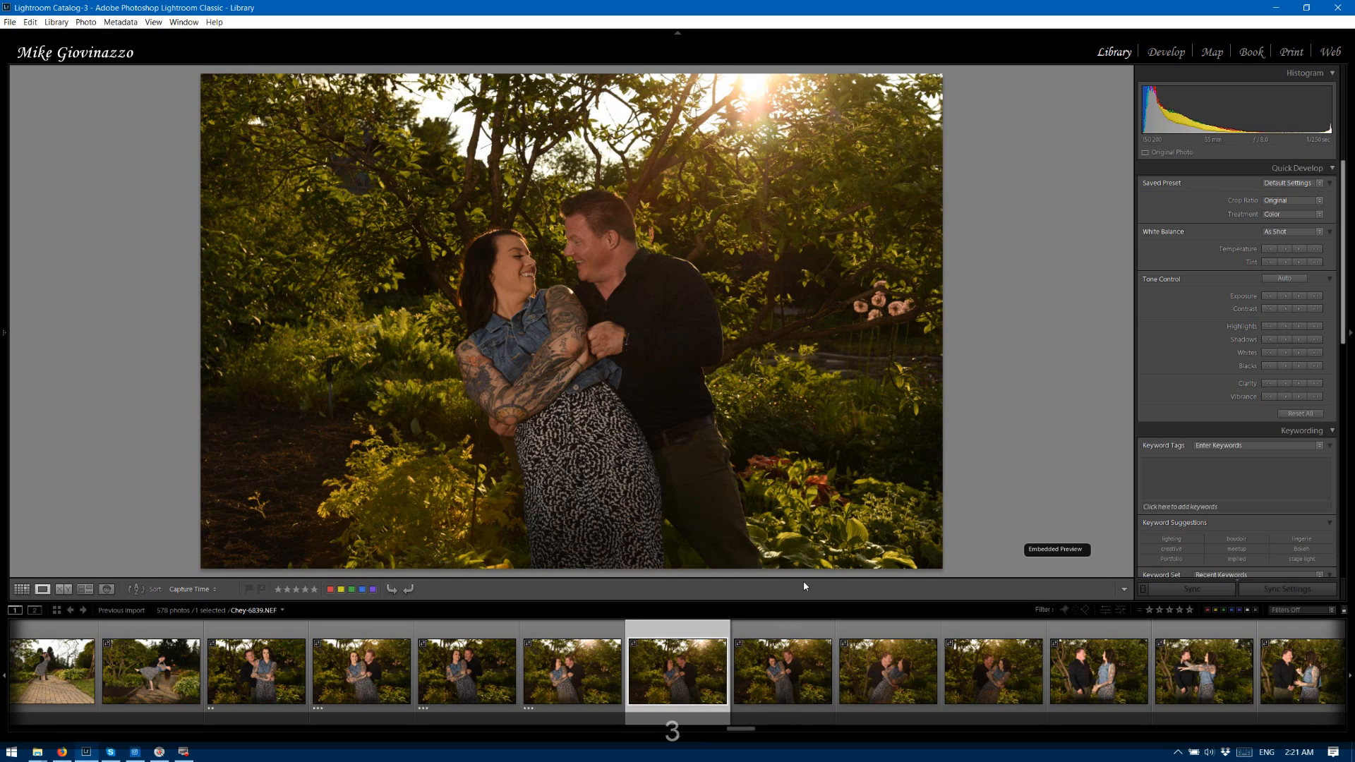
{"action": "key", "text": "3"}
{"action": "key", "text": "3"}
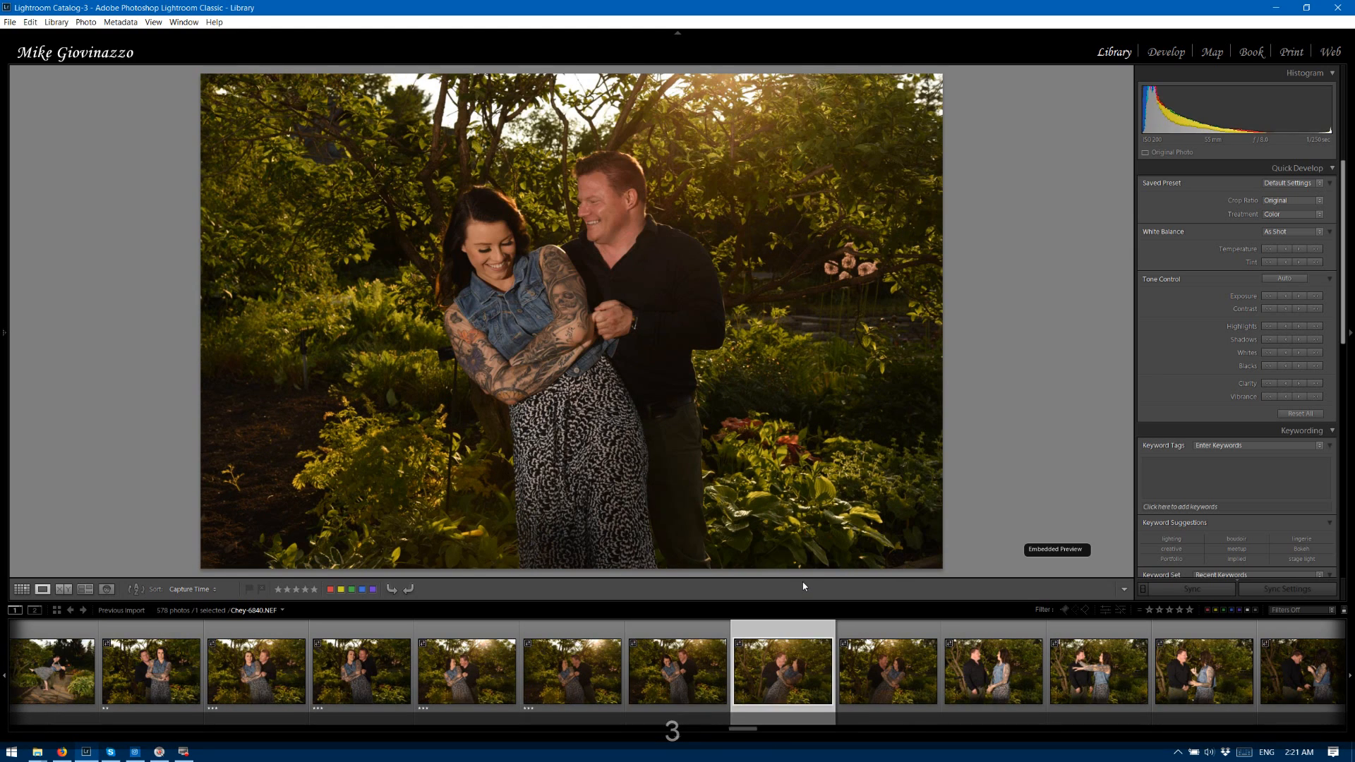
{"action": "key", "text": "3"}
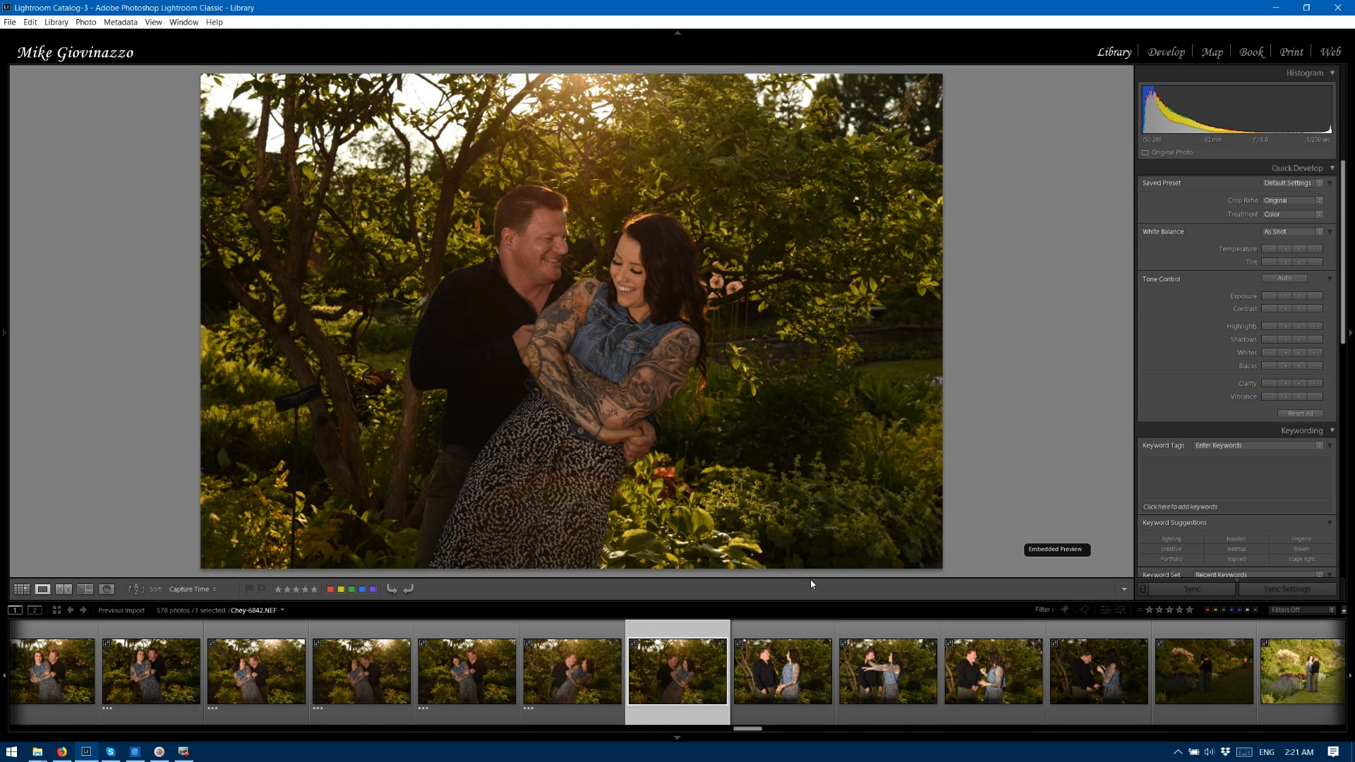
{"action": "key", "text": "3"}
Rate photos 6843 through 6848 two stars.
{"action": "key", "text": "2"}
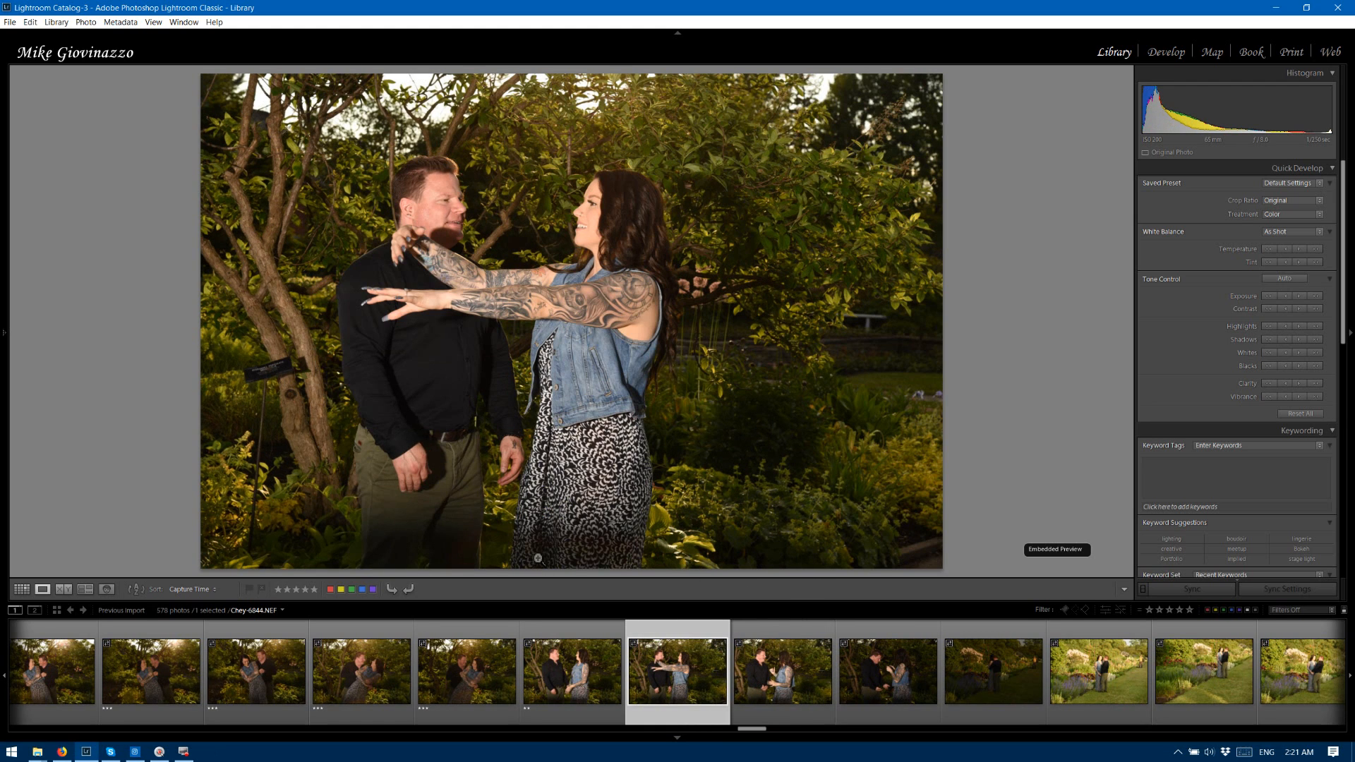
{"action": "key", "text": "2"}
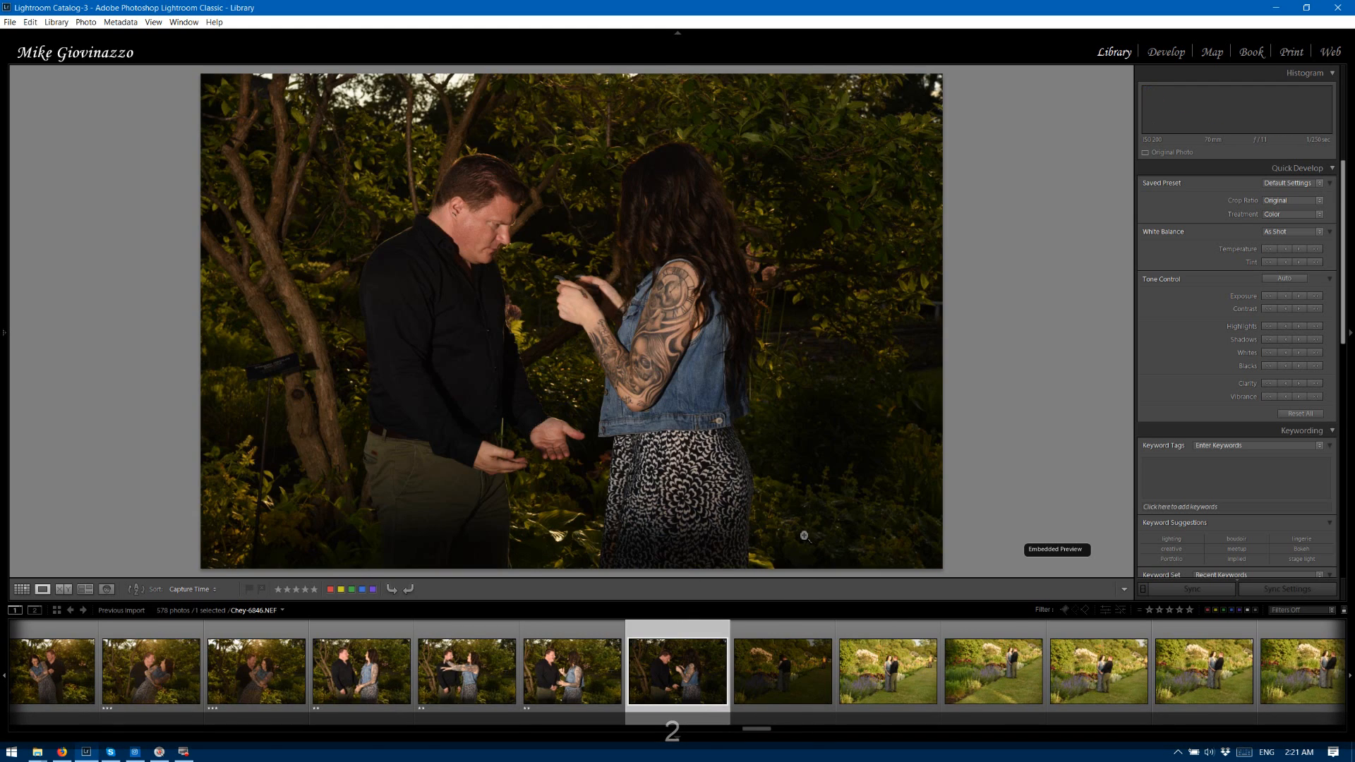
{"action": "key", "text": "2"}
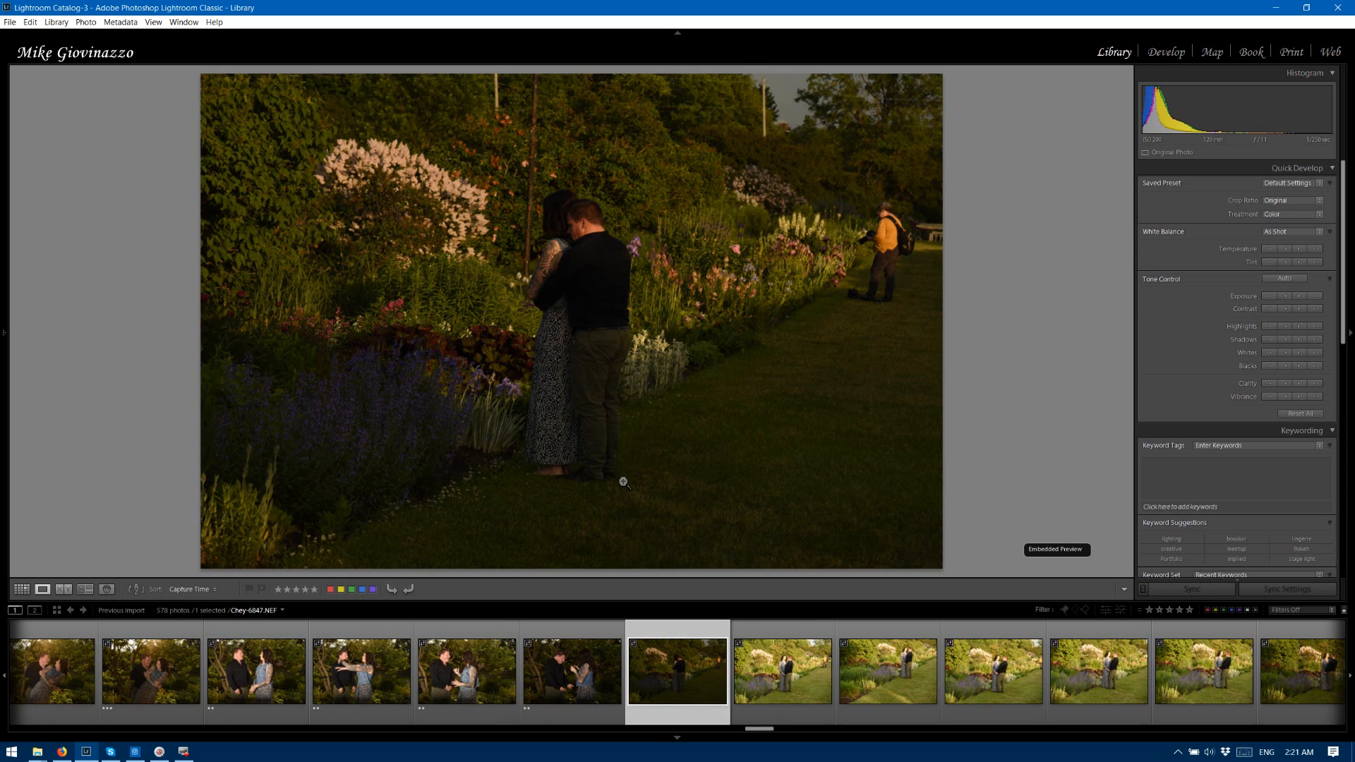
{"action": "key", "text": "2"}
{"action": "key", "text": "2"}
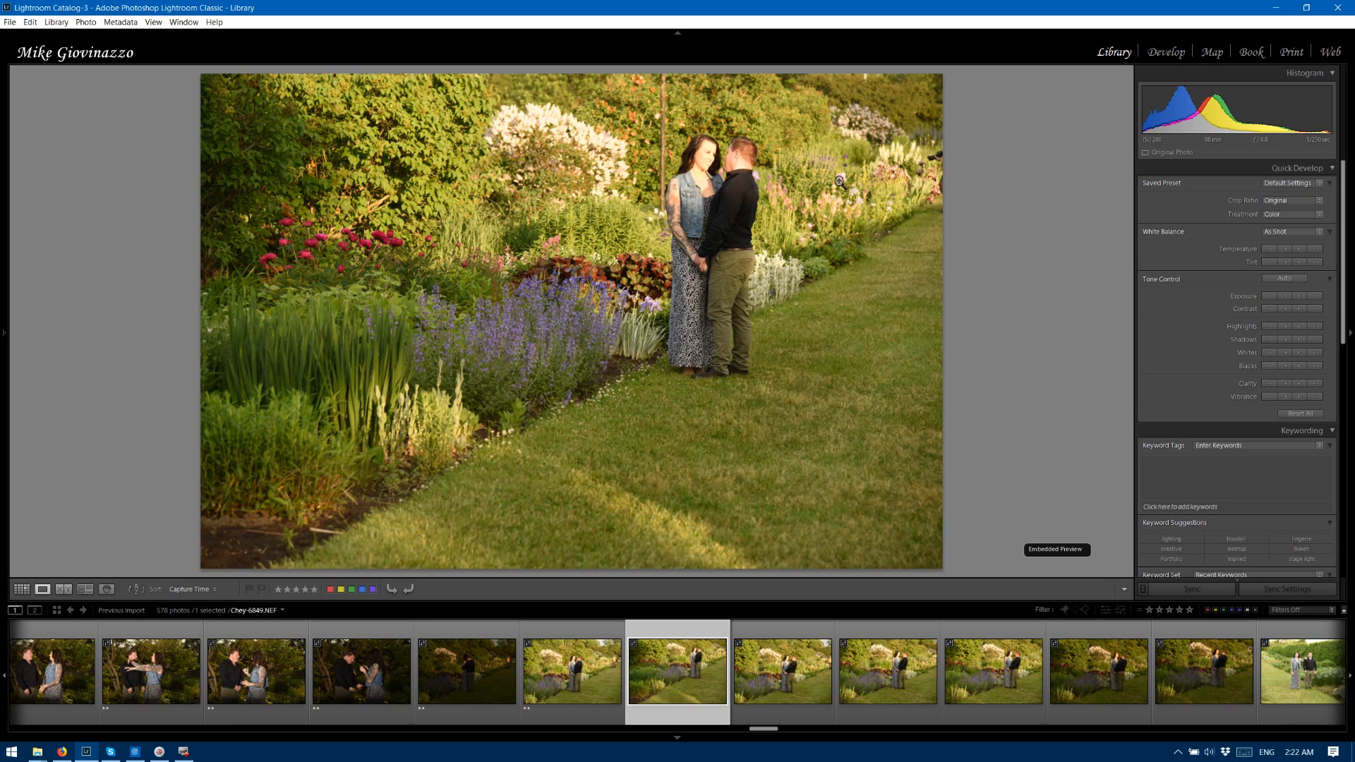
Darken flower garden photo 6849 in the Develop module with Exposure -0.98, Highlights -74 and Shadows +100.
{"action": "left_click", "coordinate": [1168, 54]}
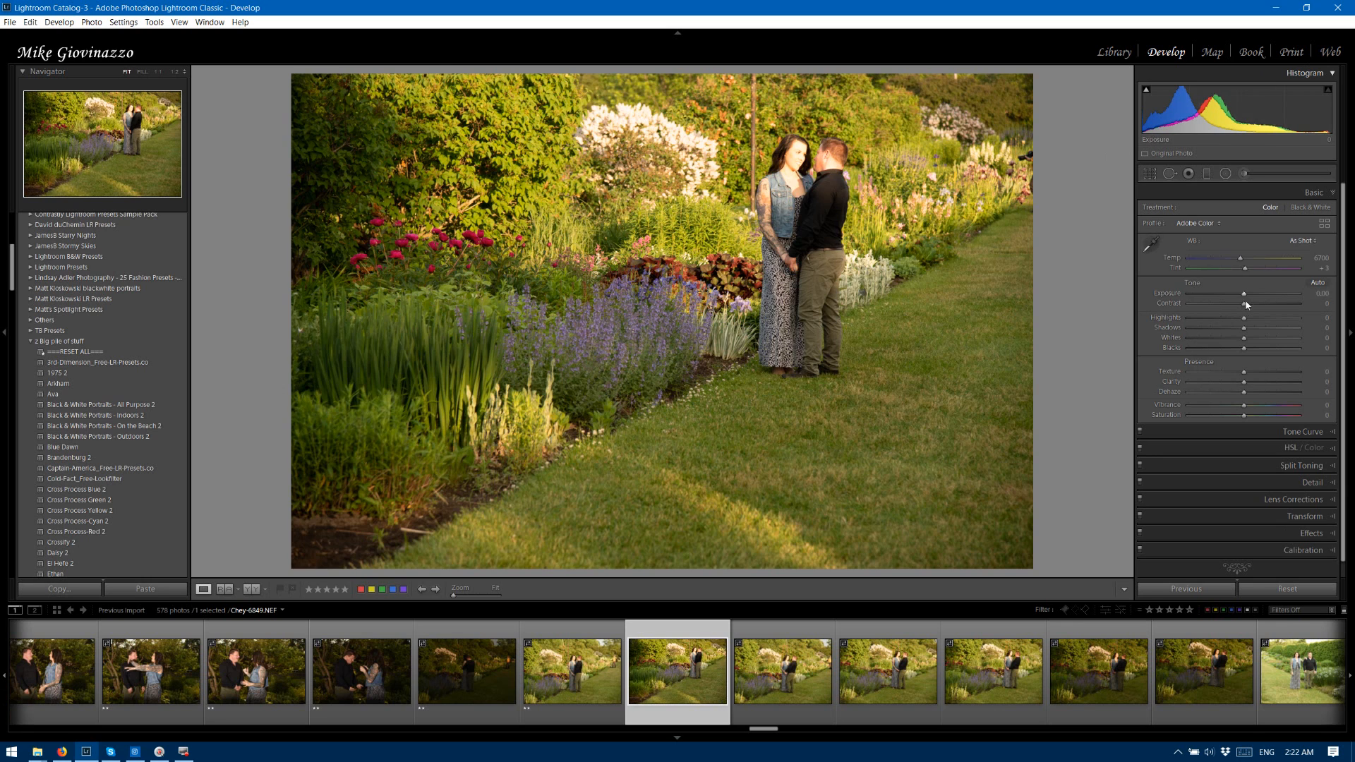
{"action": "left_click_drag", "start_coordinate": [1239, 294], "coordinate": [1208, 326]}
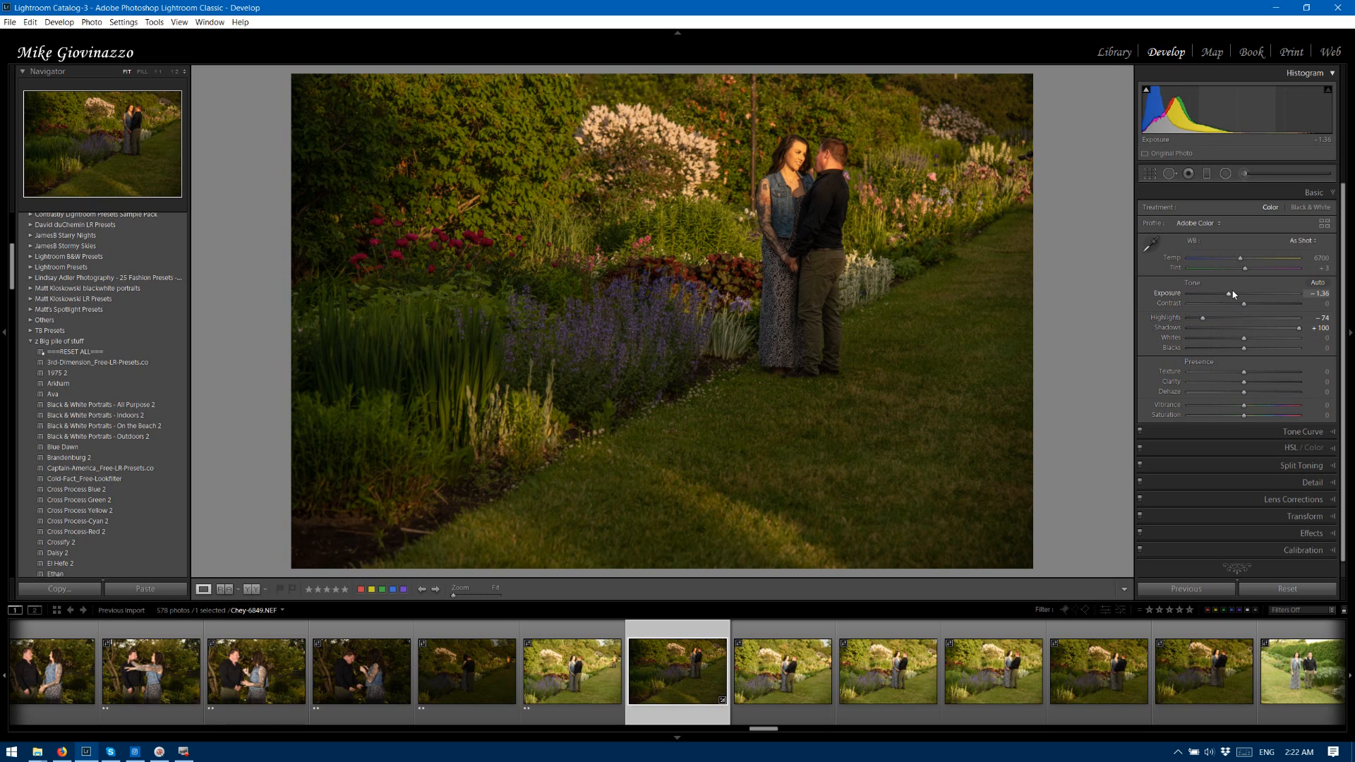
{"action": "left_click_drag", "start_coordinate": [1228, 294], "coordinate": [1236, 295]}
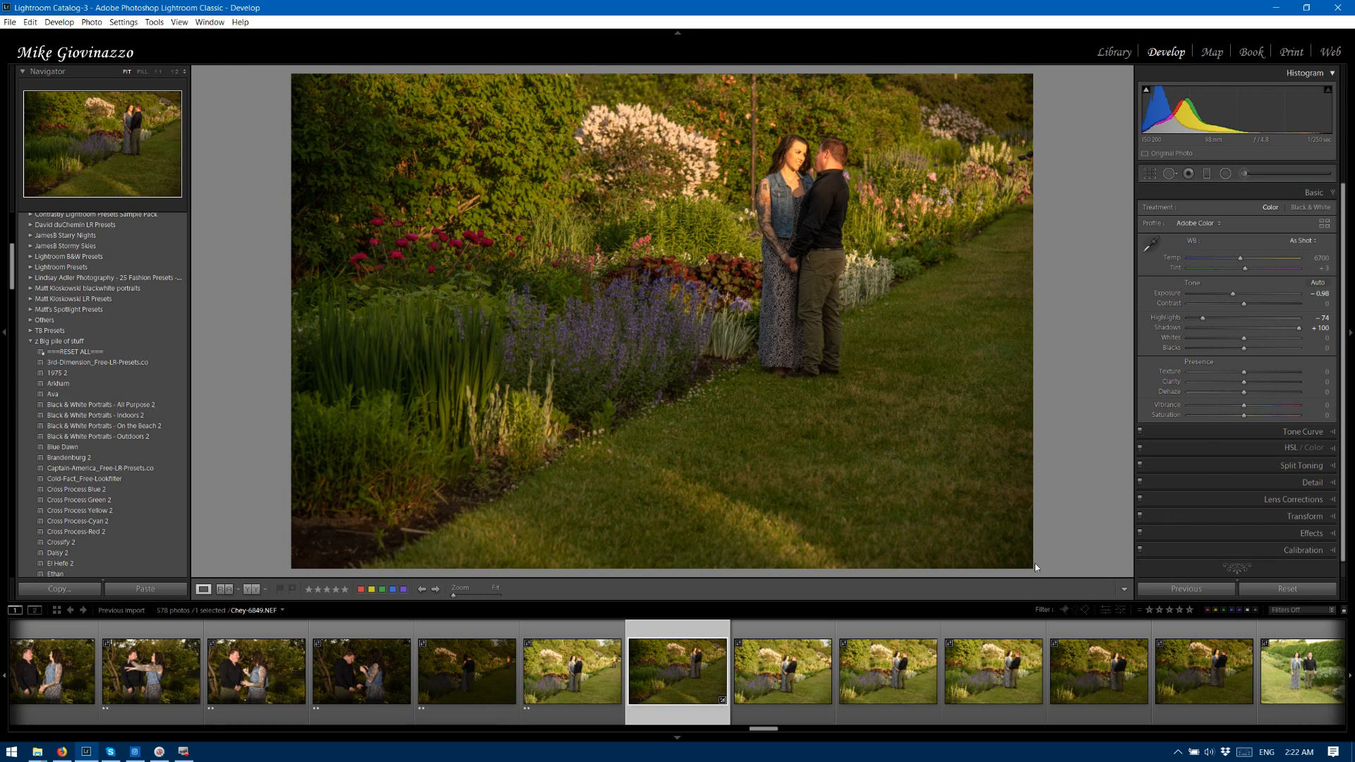
Synchronize the Develop corrections of photo 6849 to the similar flower garden photos 6850 through 6852.
{"action": "left_click", "coordinate": [996, 635], "text": "shift"}
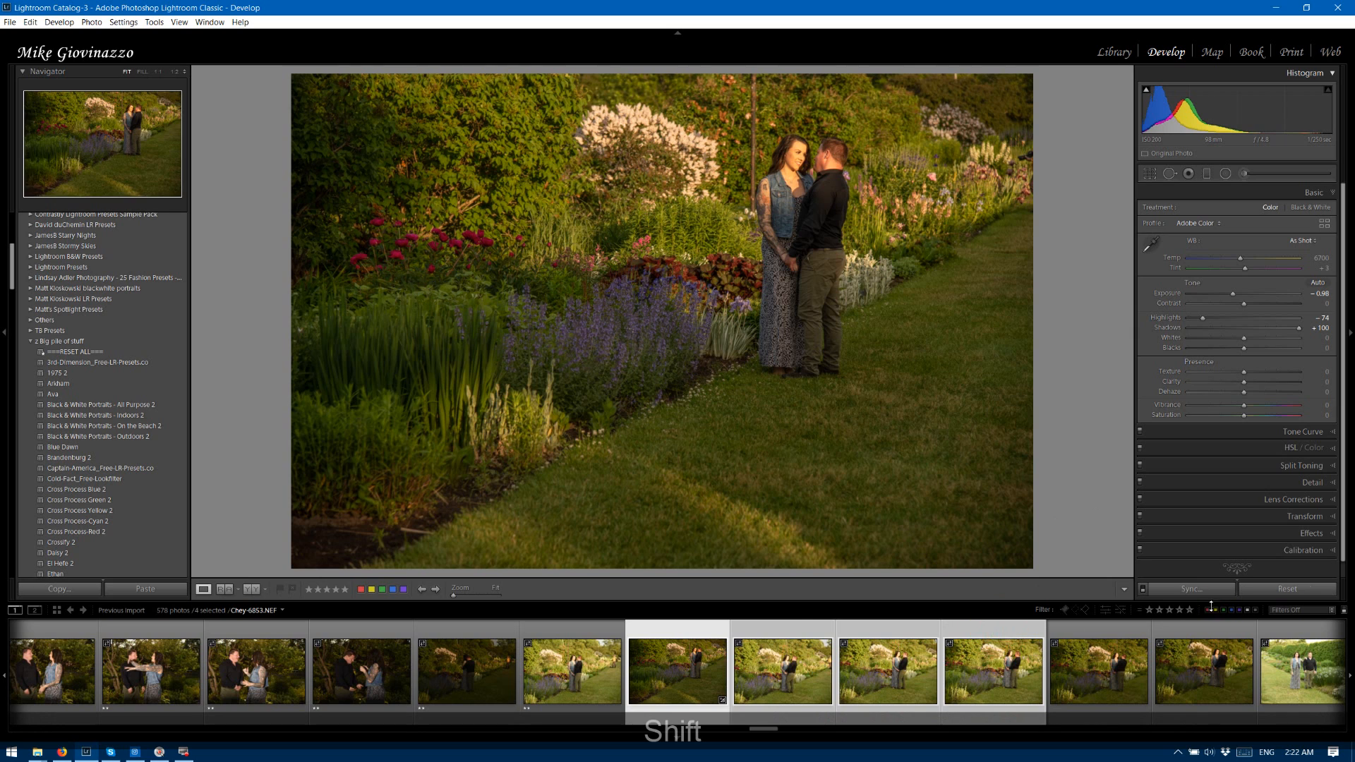
{"action": "left_click", "coordinate": [1175, 589]}
{"action": "left_click", "coordinate": [1152, 463]}
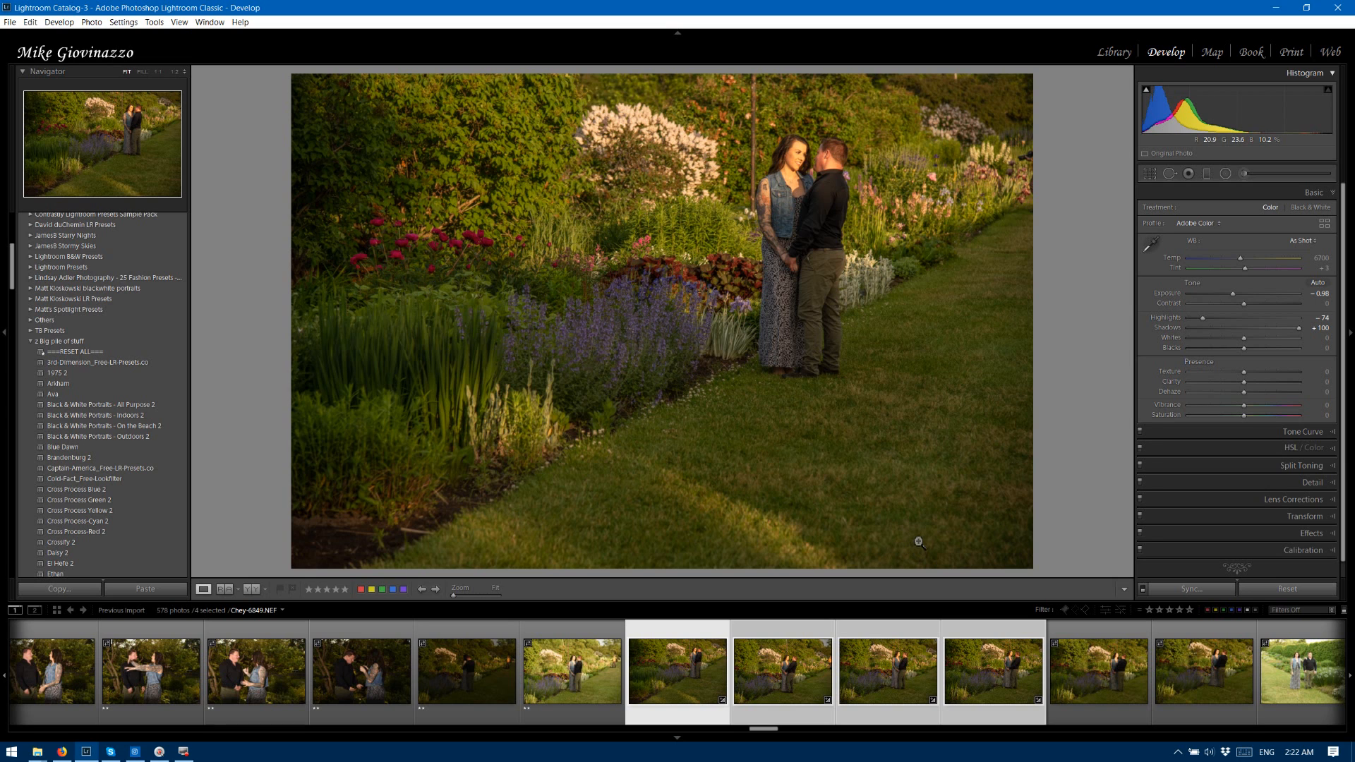
Rate the corrected flower garden photos 6849 through 6852 three stars.
{"action": "key", "text": "3"}
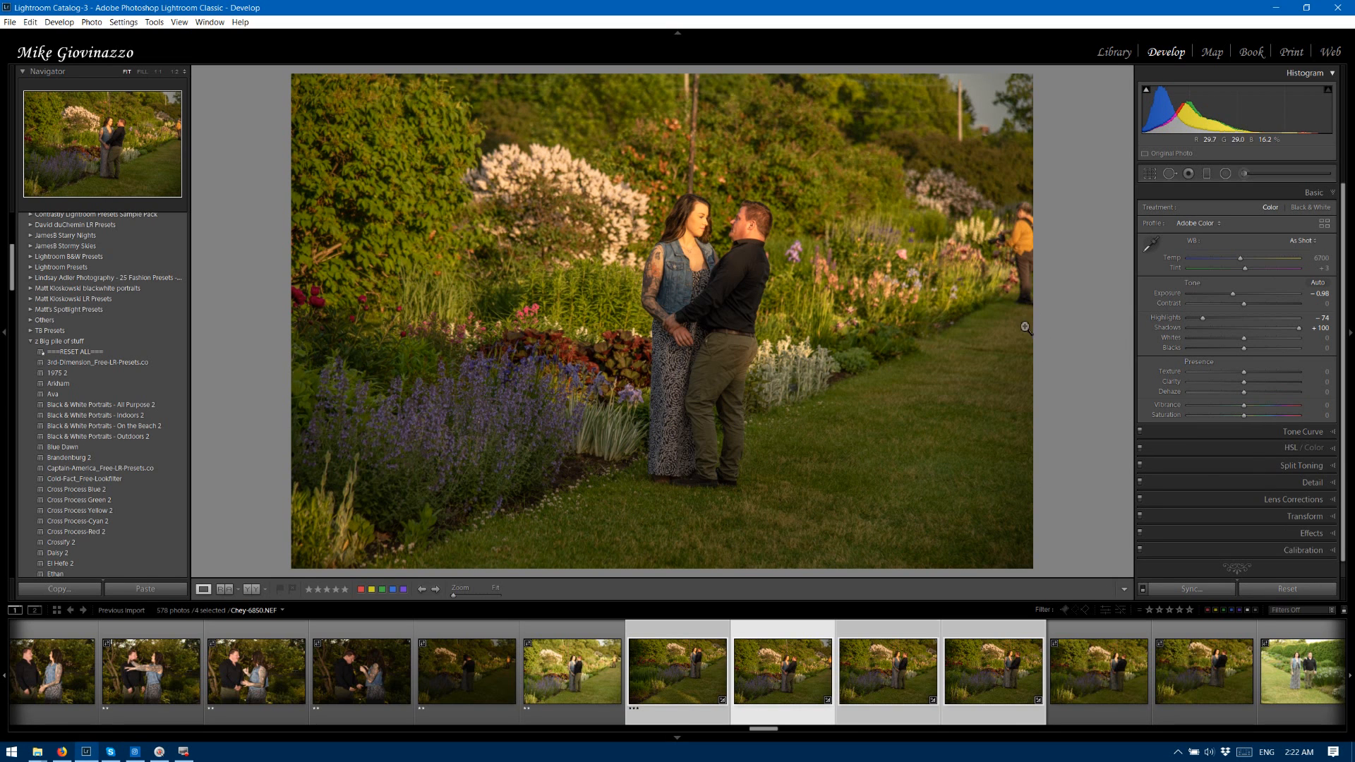
{"action": "key", "text": "3"}
{"action": "key", "text": "3"}
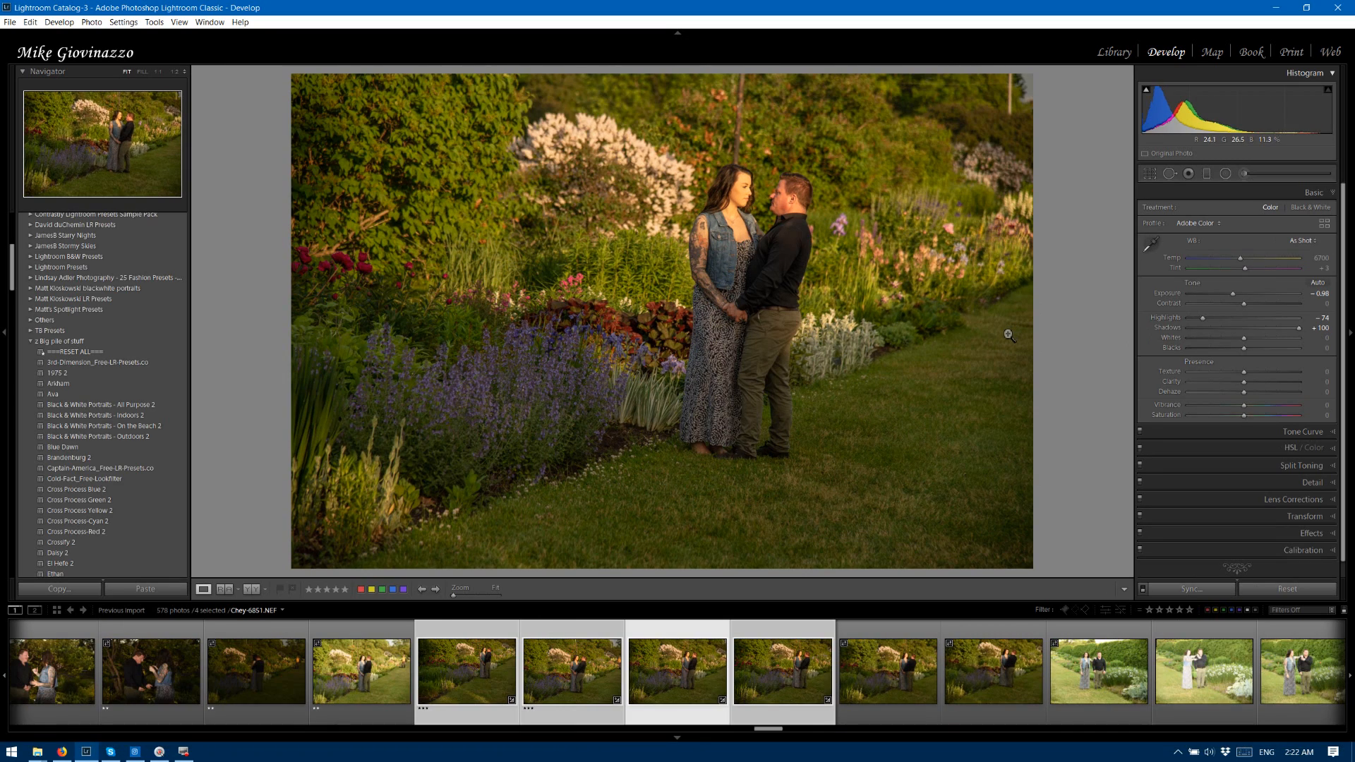
{"action": "key", "text": "3"}
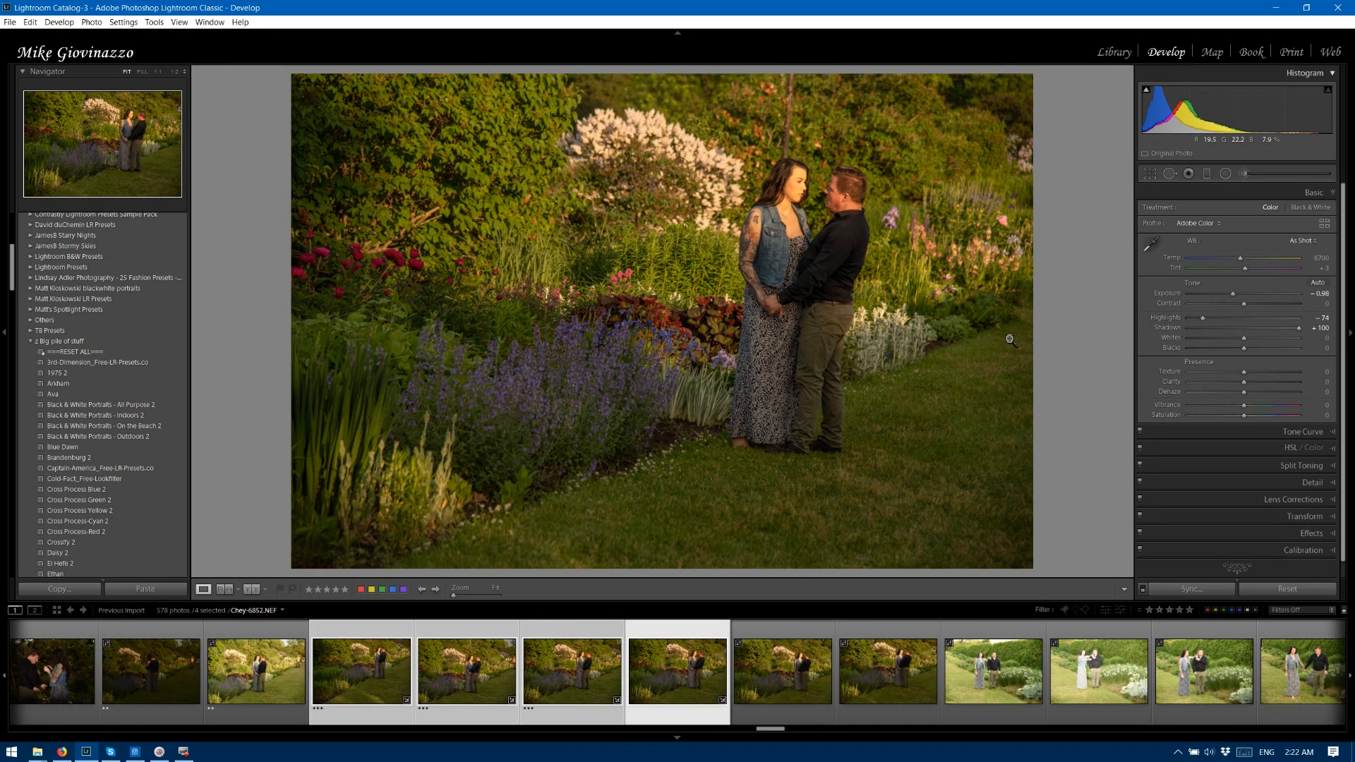
{"action": "key", "text": "3"}
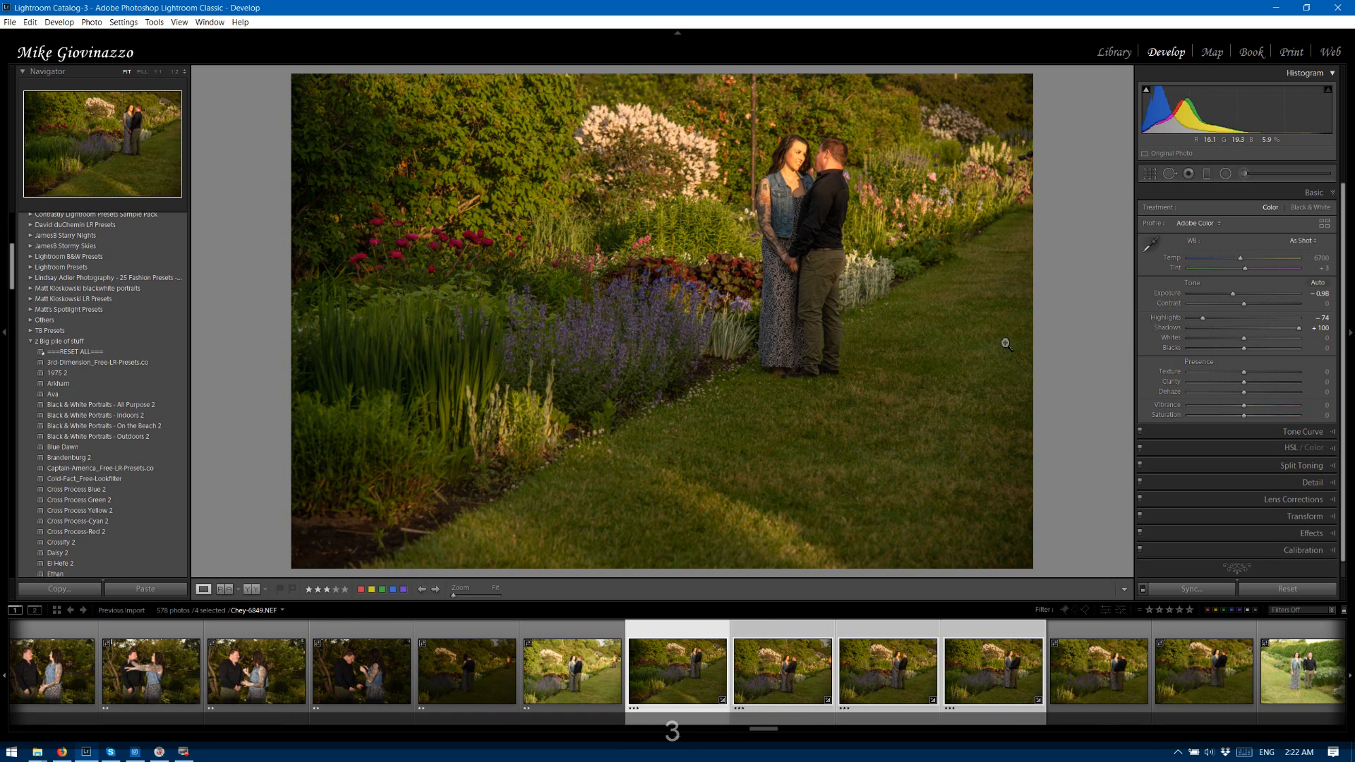
{"action": "key", "text": "Right"}
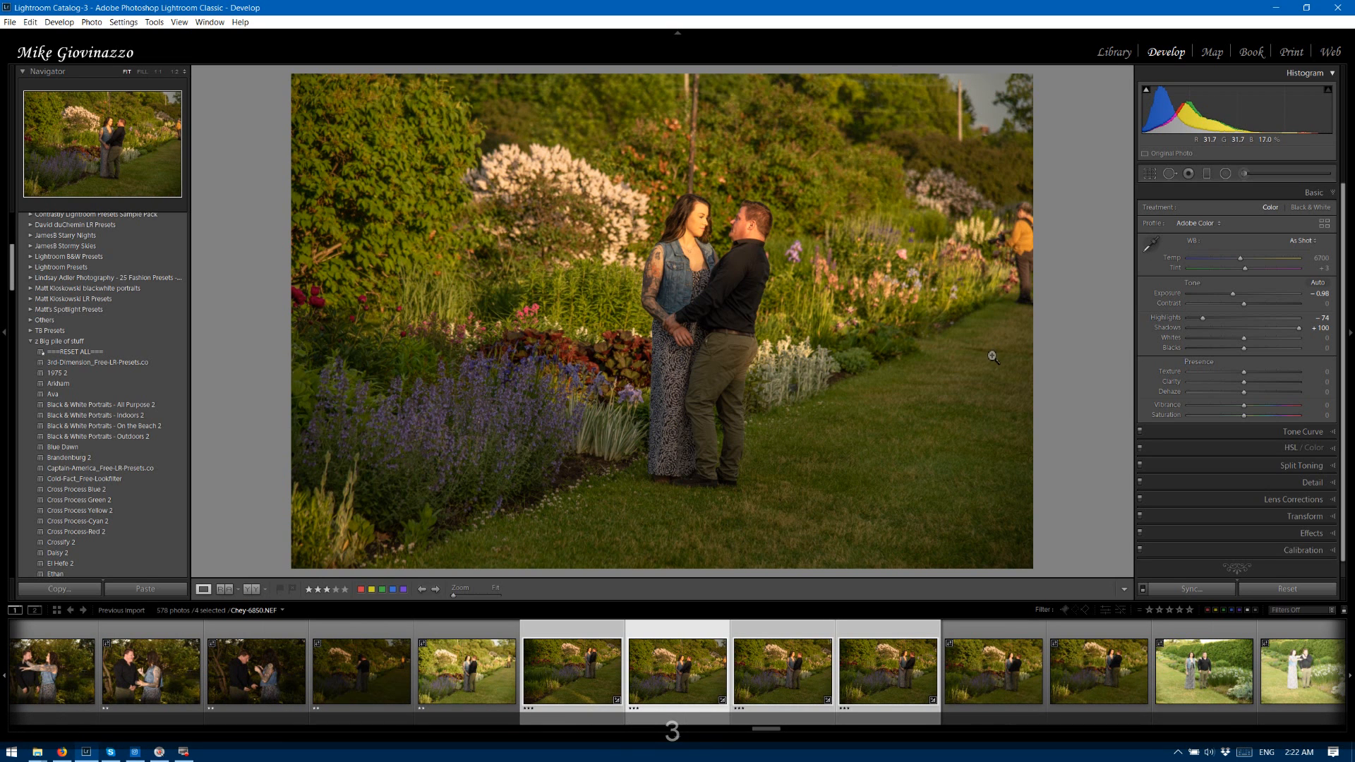
{"action": "key", "text": "3"}
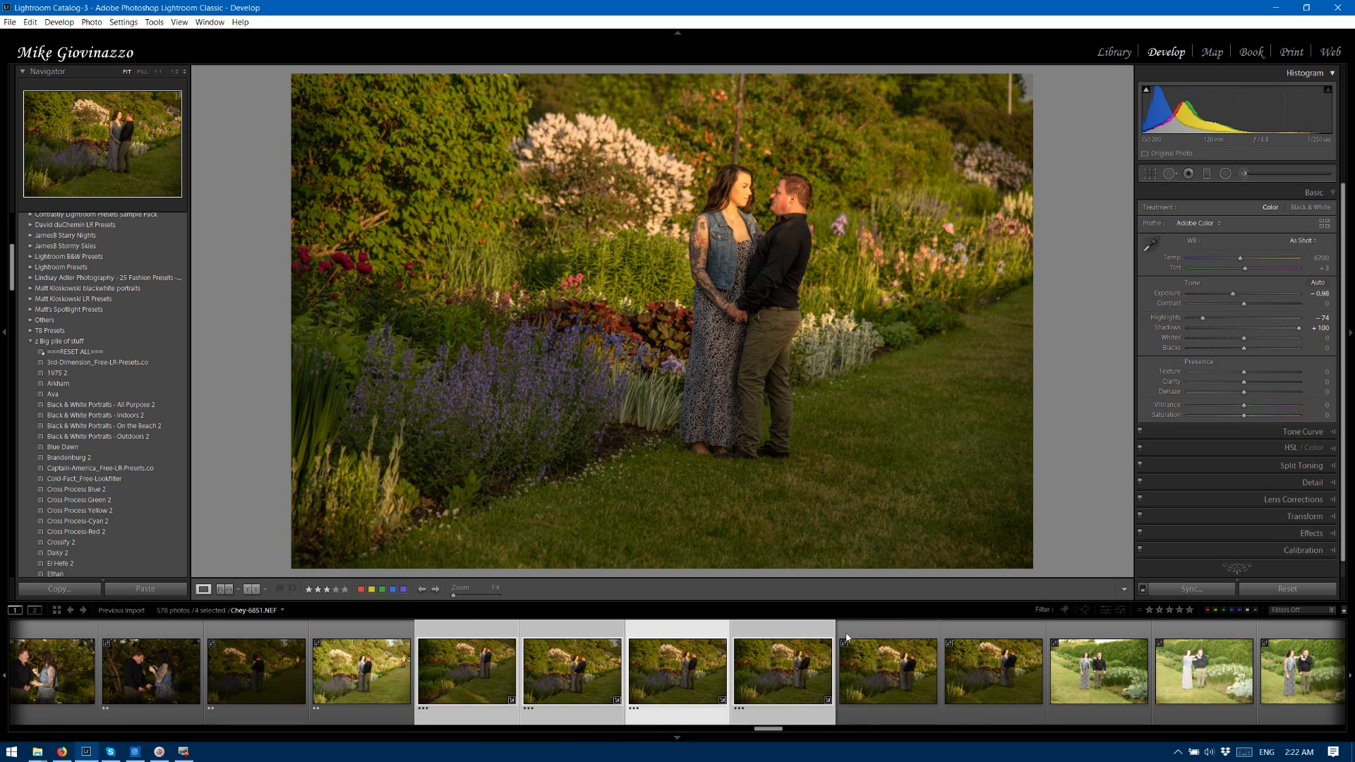
Apply the previous photo's Develop settings to flower garden photo 6853 and rate it two stars.
{"action": "key", "text": "Right"}
{"action": "key", "text": "Right"}
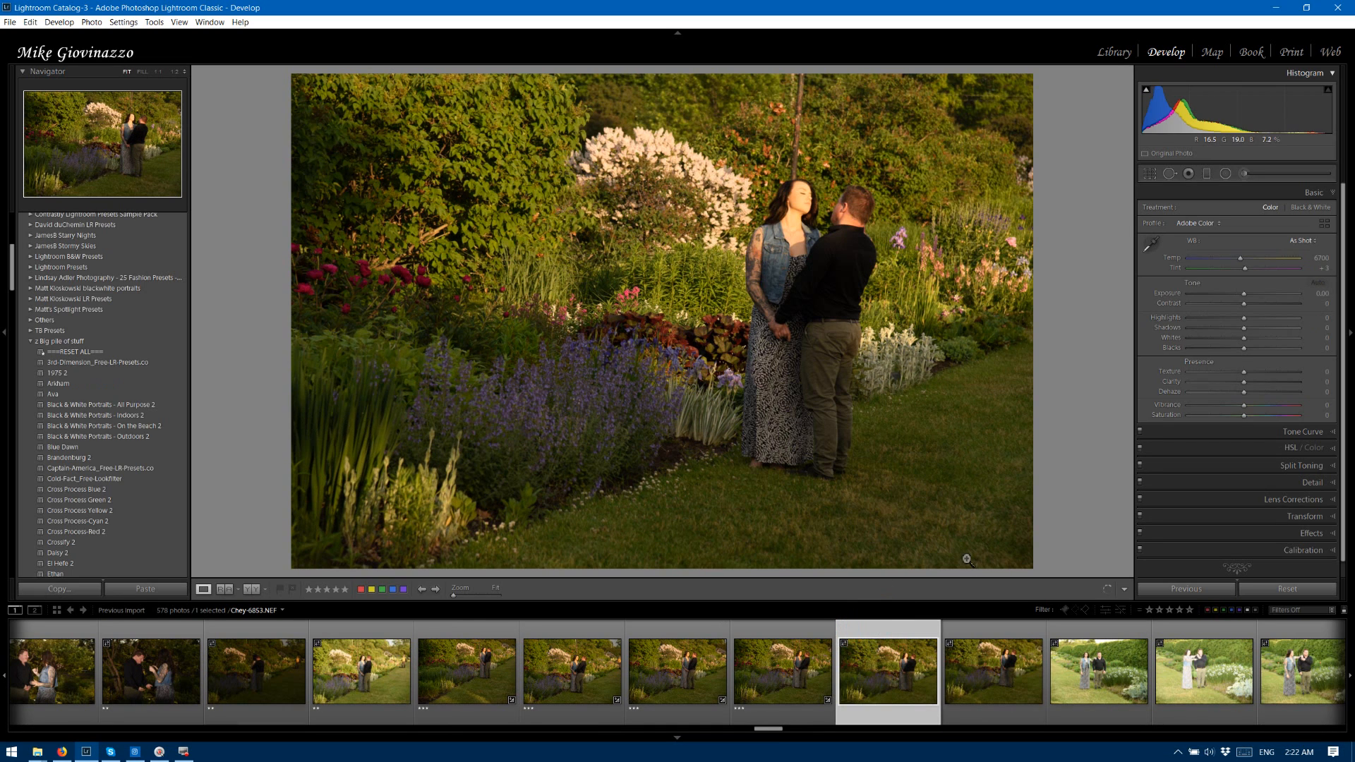
{"action": "left_click", "coordinate": [1179, 590]}
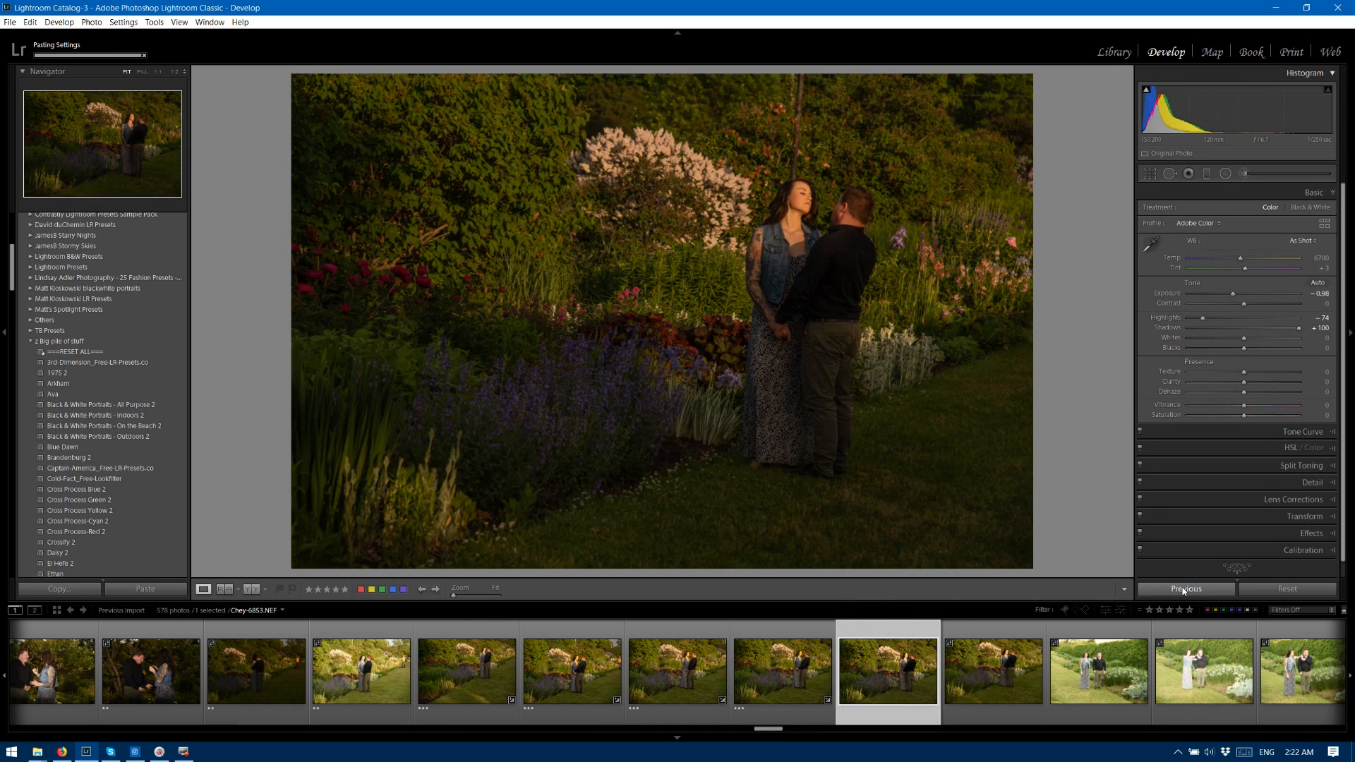
{"action": "key", "text": "2"}
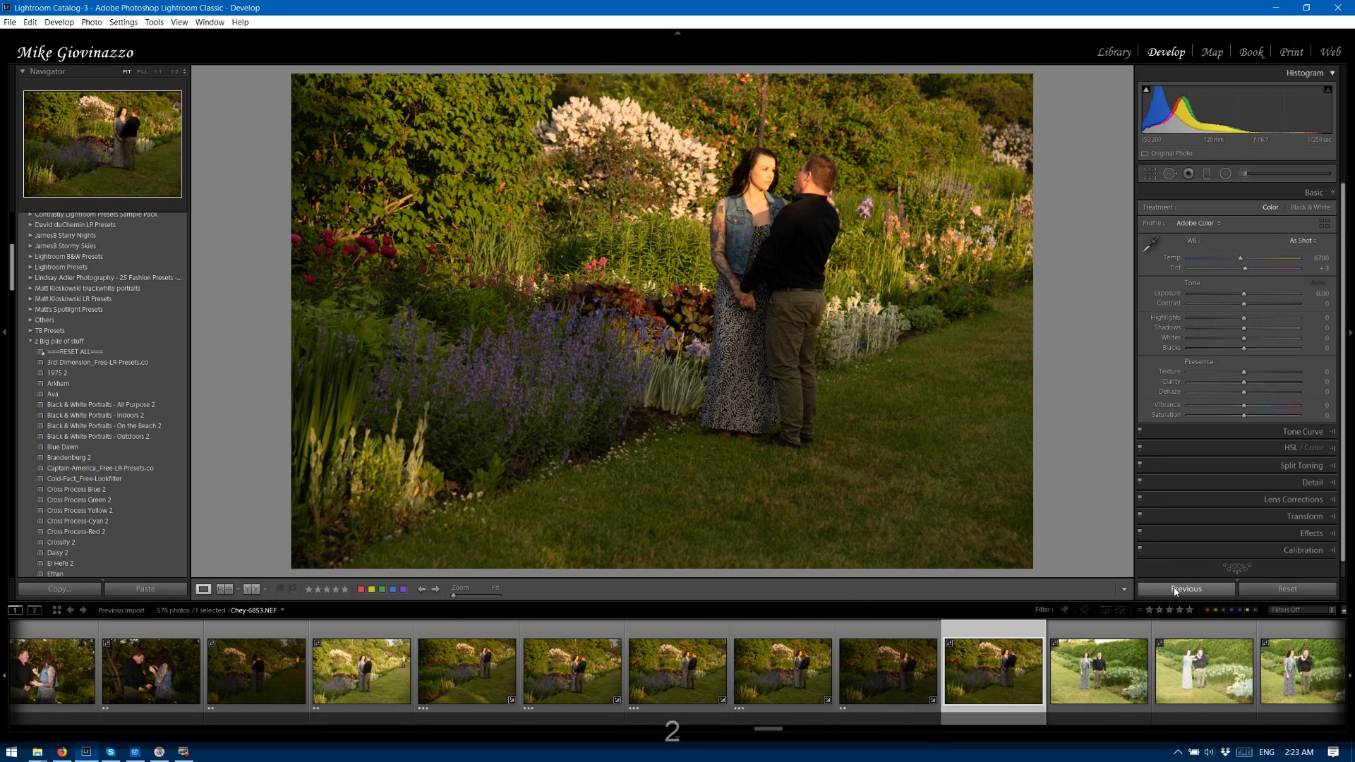
Apply the previous photo's Develop settings to flower garden photo 6854, set its Exposure to -0.12, and rate it three stars.
{"action": "left_click", "coordinate": [1178, 590]}
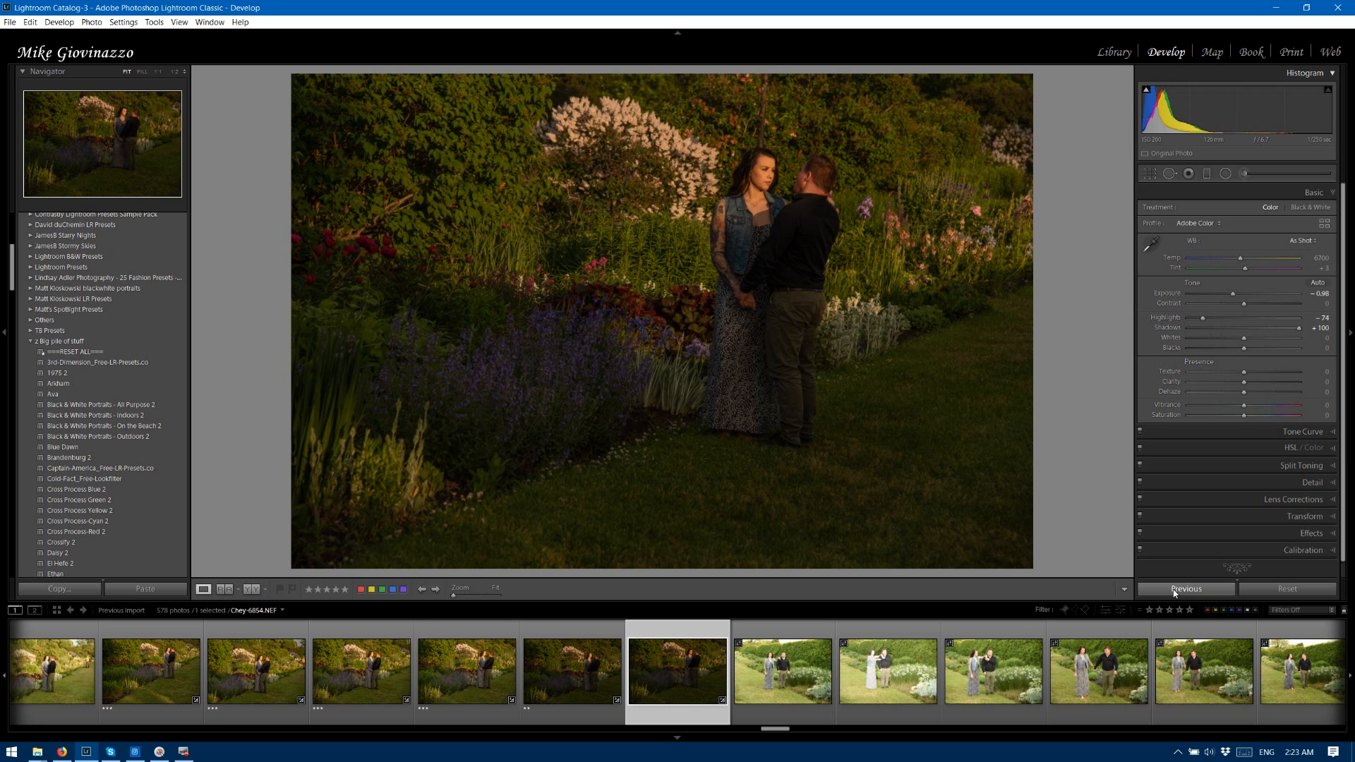
{"action": "double_click", "coordinate": [1243, 292]}
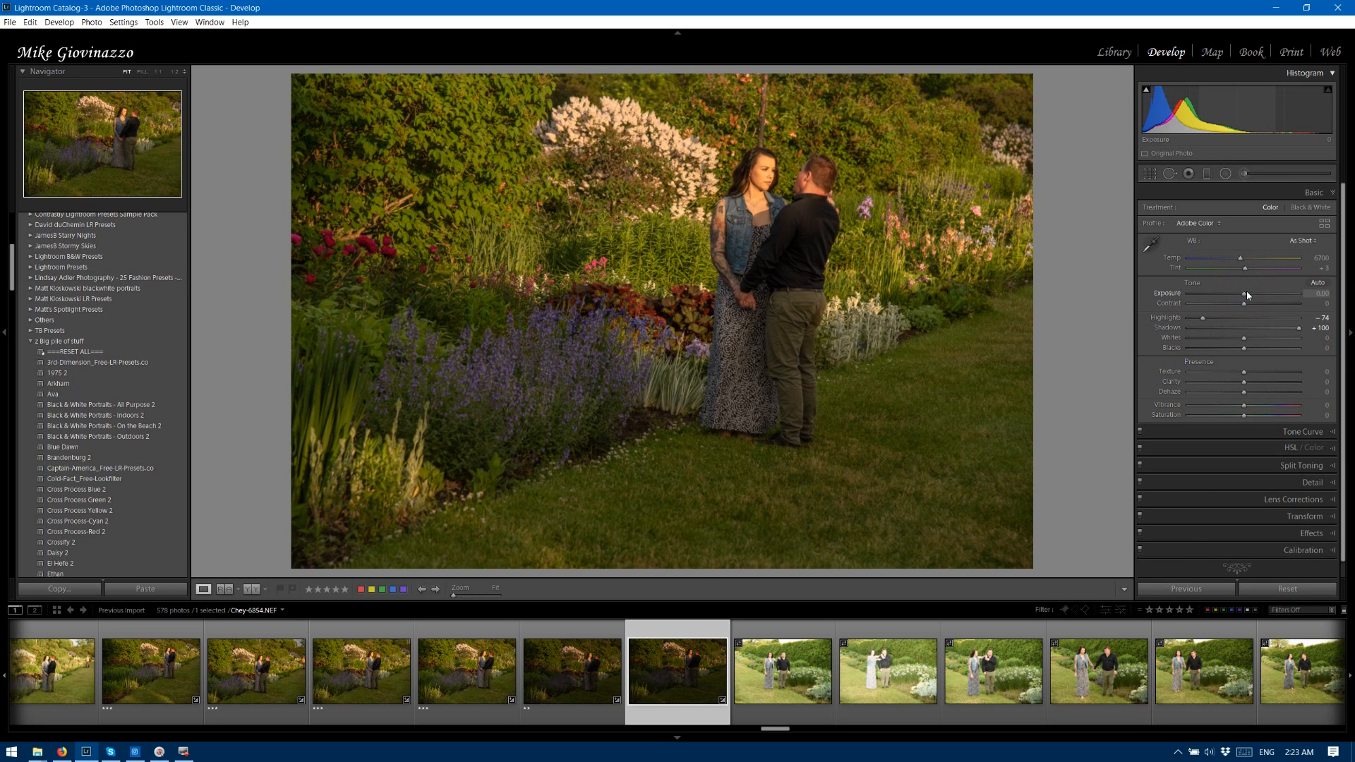
{"action": "left_click_drag", "start_coordinate": [1246, 292], "coordinate": [1244, 291]}
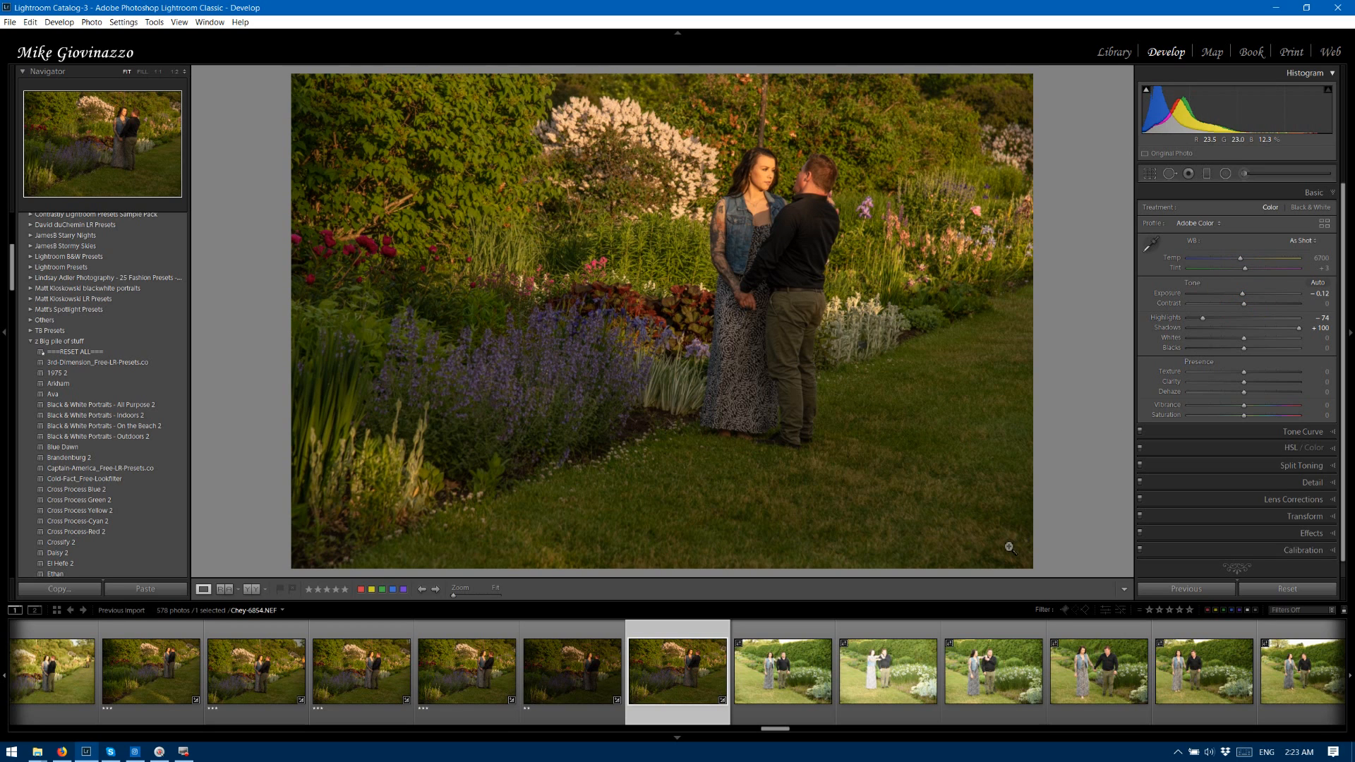
{"action": "key", "text": "Right"}
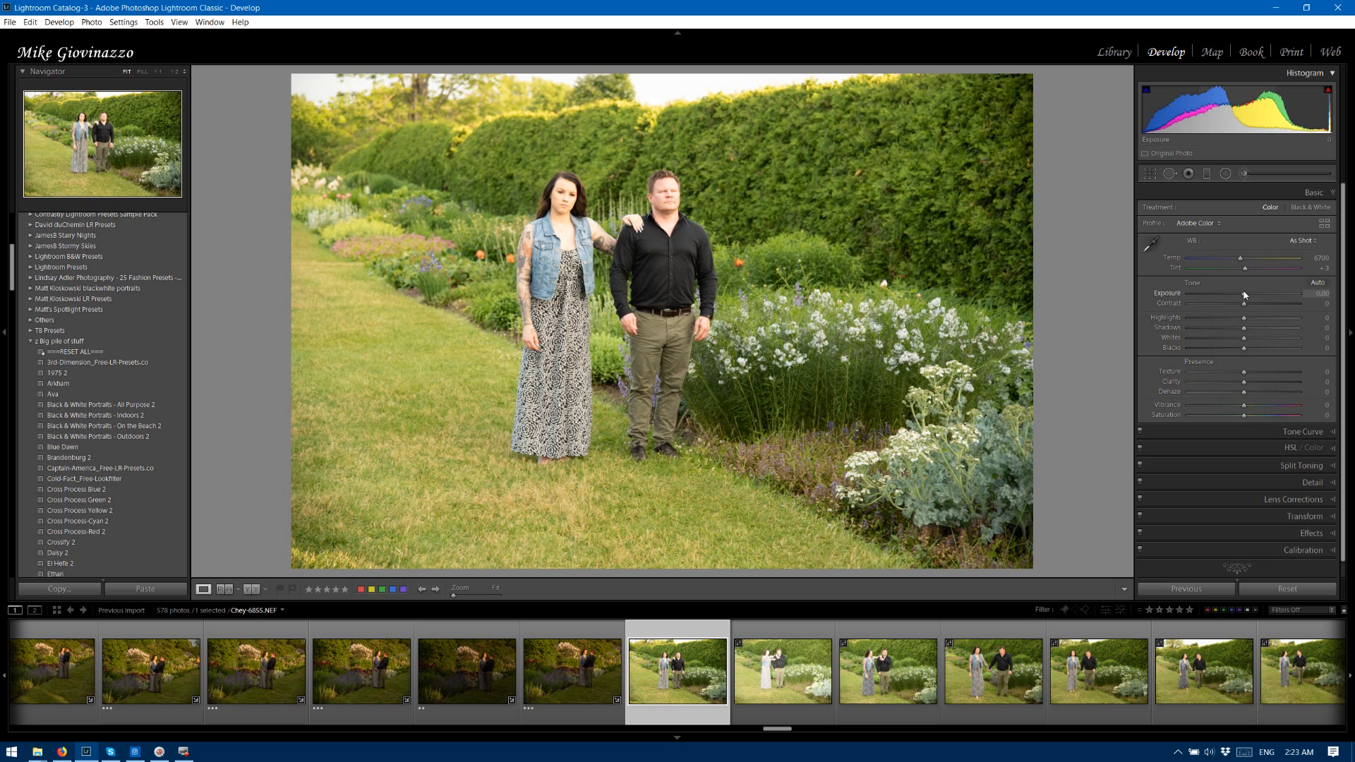
Darken hedge garden photo 6855 with Exposure -1.70, lift its Shadows, and rate it two stars.
{"action": "left_click_drag", "start_coordinate": [1253, 294], "coordinate": [1226, 297]}
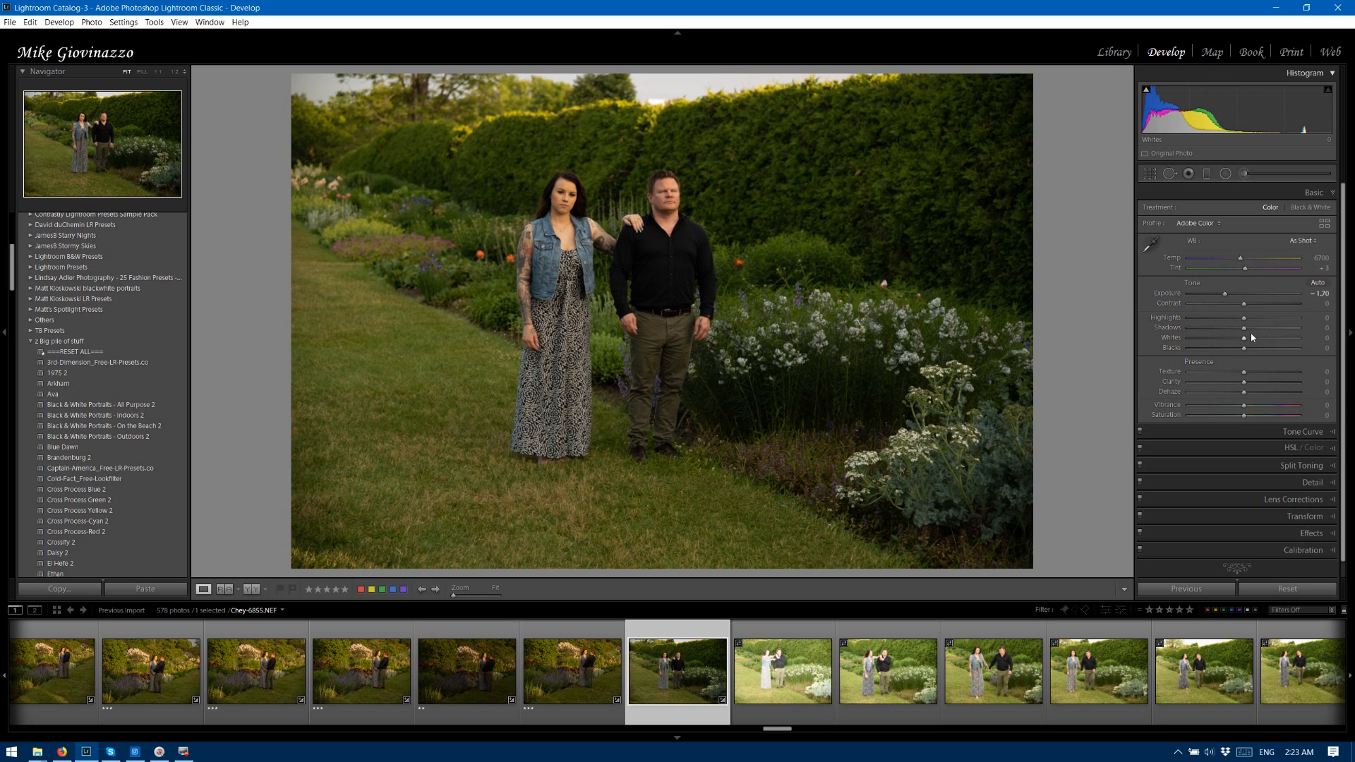
{"action": "mouse_move", "coordinate": [1244, 327]}
{"action": "left_mouse_down"}
{"action": "mouse_move", "coordinate": [1278, 329]}
{"action": "mouse_move", "coordinate": [1258, 331]}
{"action": "left_mouse_up"}
{"action": "key", "text": "2"}
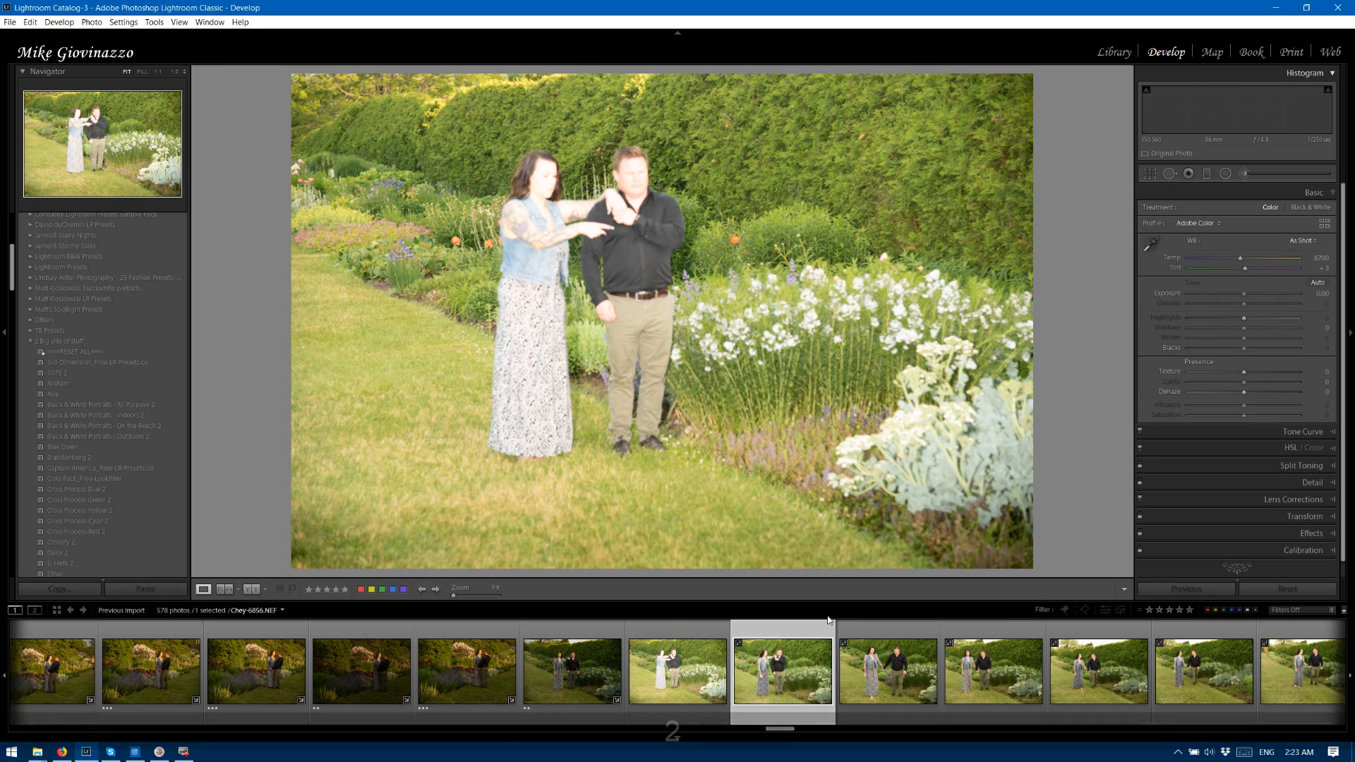
Rate the hedge garden photos 6856 through 6860 two stars.
{"action": "key", "text": "2"}
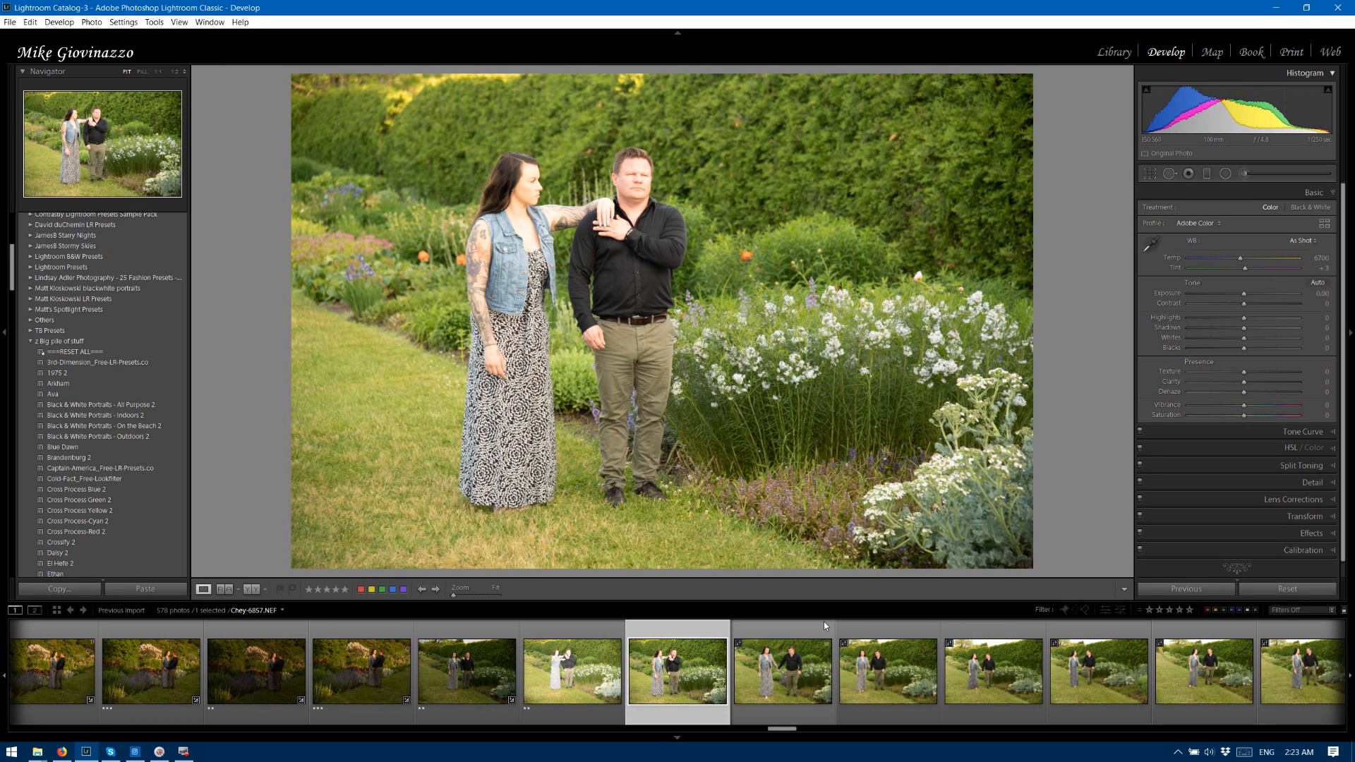
{"action": "key", "text": "2"}
{"action": "key", "text": "2"}
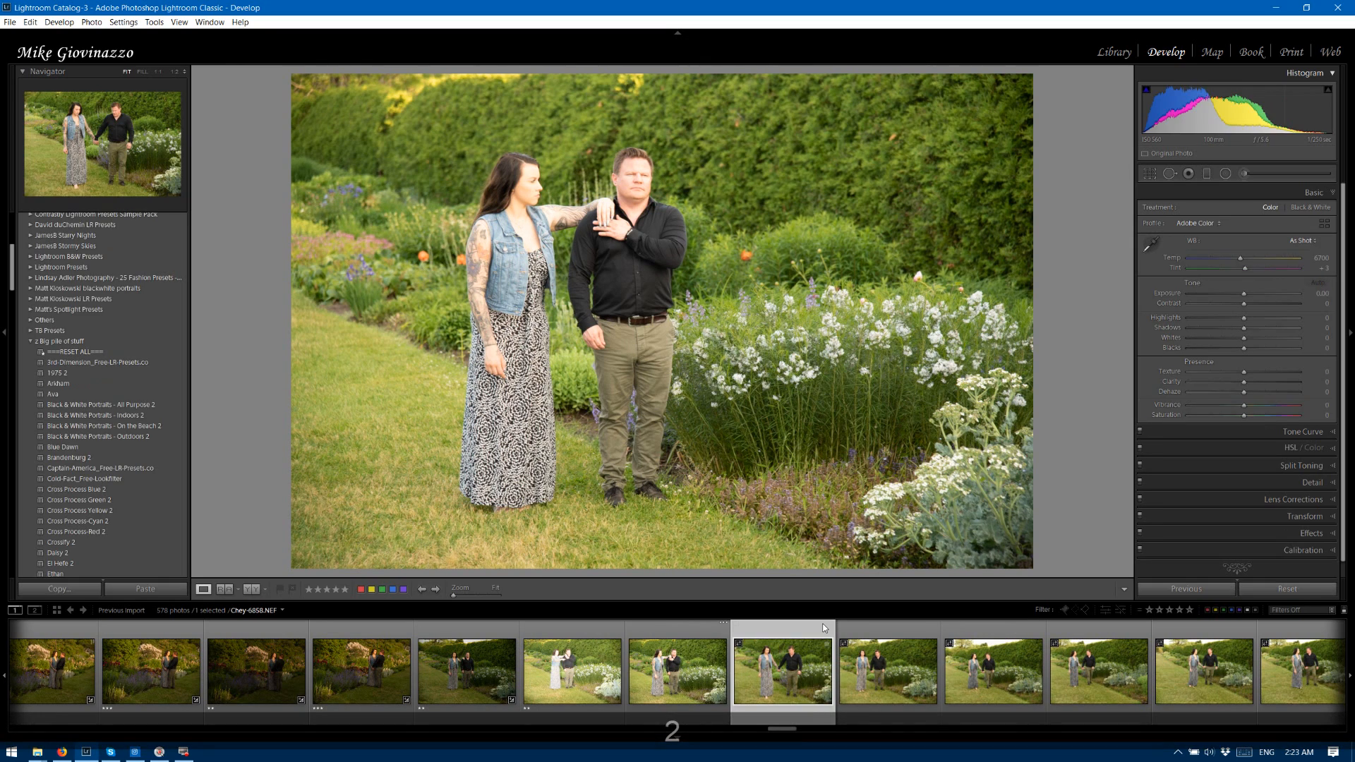
{"action": "key", "text": "2"}
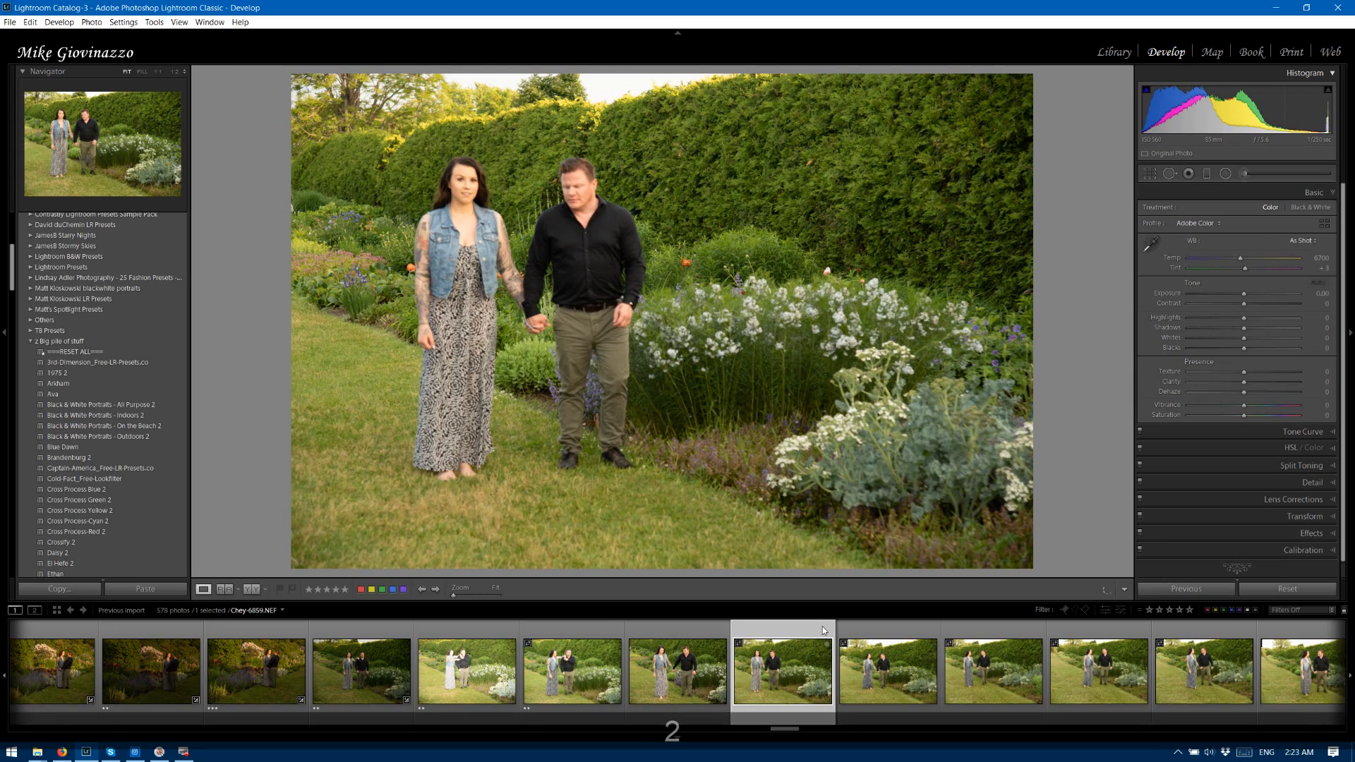
{"action": "key", "text": "2"}
{"action": "key", "text": "2"}
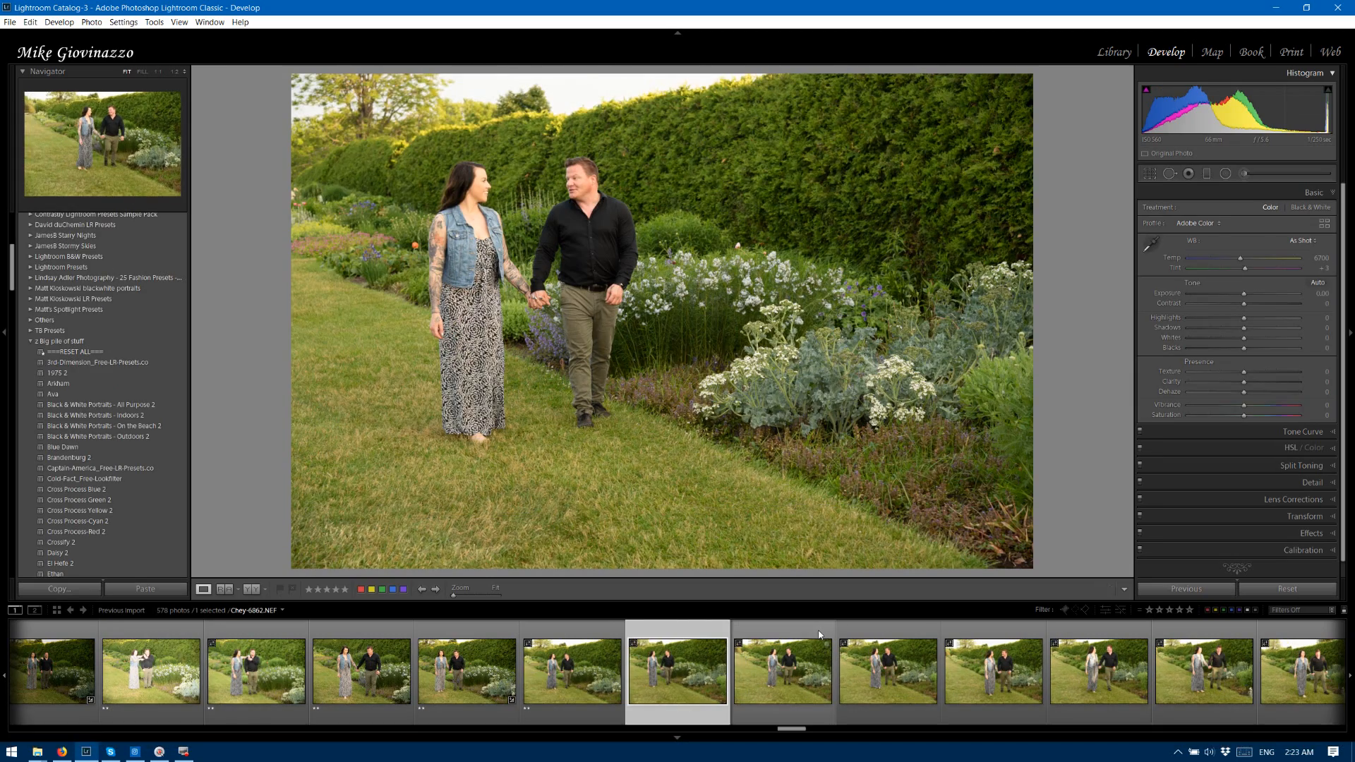
Correct photo 6861 with Exposure -1.27, Contrast -2, Blacks -13, Vibrance +29 and Saturation -15, and raise its Shadows and Whites.
{"action": "key", "text": "Left"}
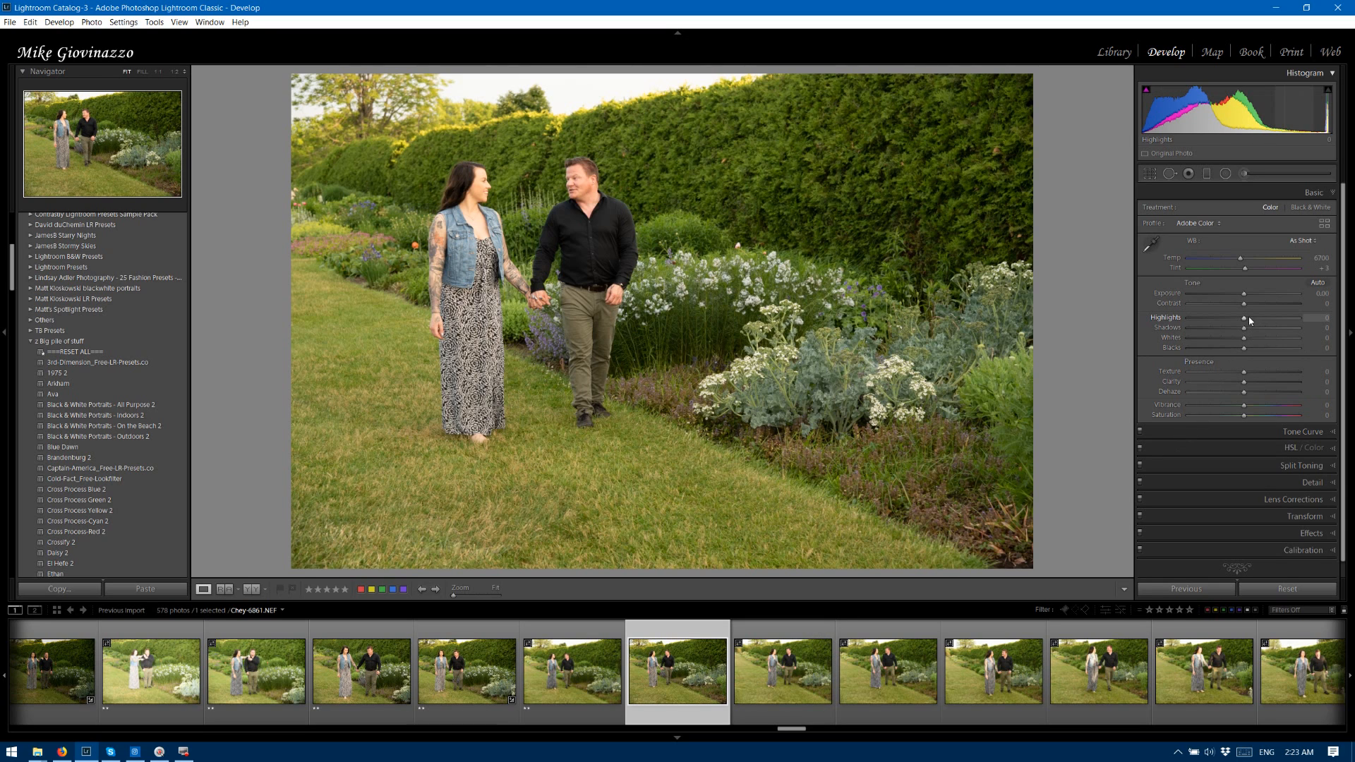
{"action": "left_click_drag", "start_coordinate": [1243, 293], "coordinate": [1229, 296]}
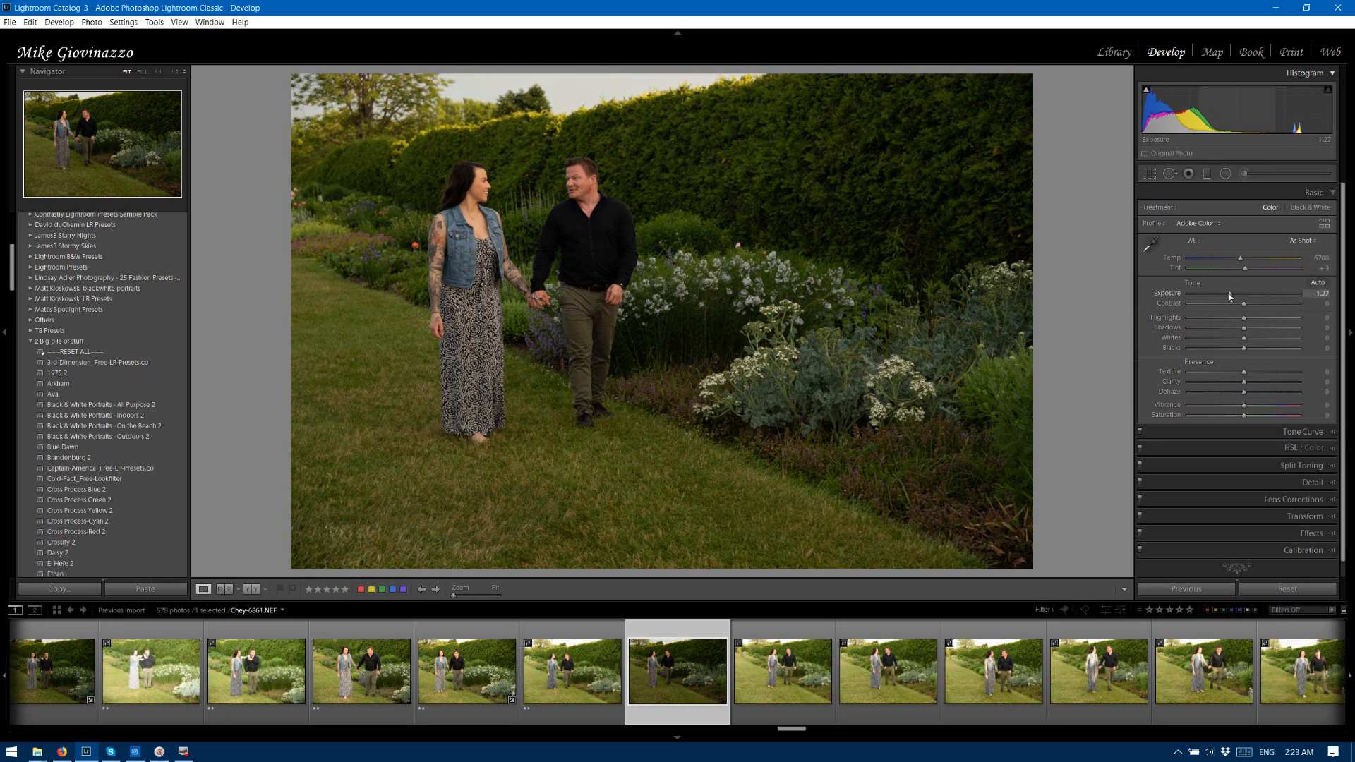
{"action": "mouse_move", "coordinate": [1244, 405]}
{"action": "left_mouse_down"}
{"action": "mouse_move", "coordinate": [1273, 404]}
{"action": "mouse_move", "coordinate": [1235, 416]}
{"action": "left_mouse_up"}
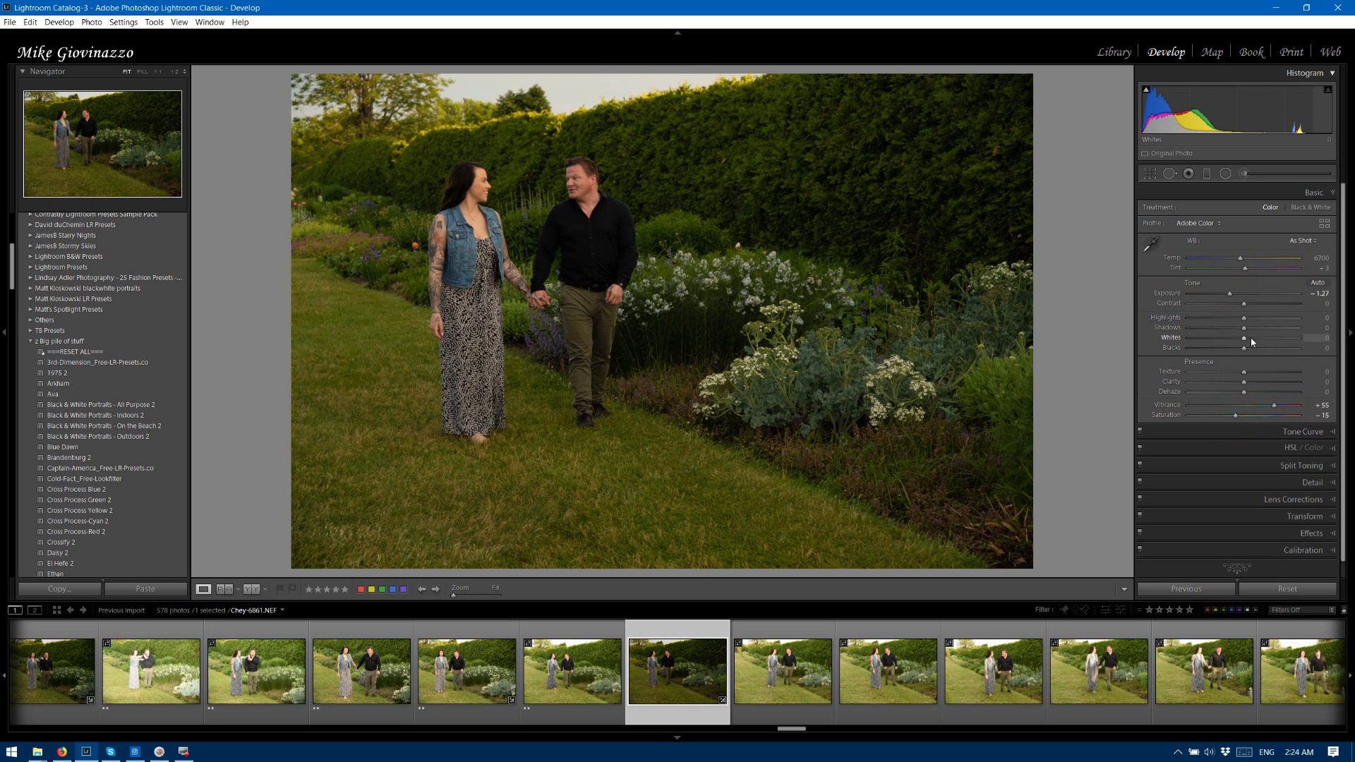
{"action": "left_click_drag", "start_coordinate": [1244, 337], "coordinate": [1275, 336]}
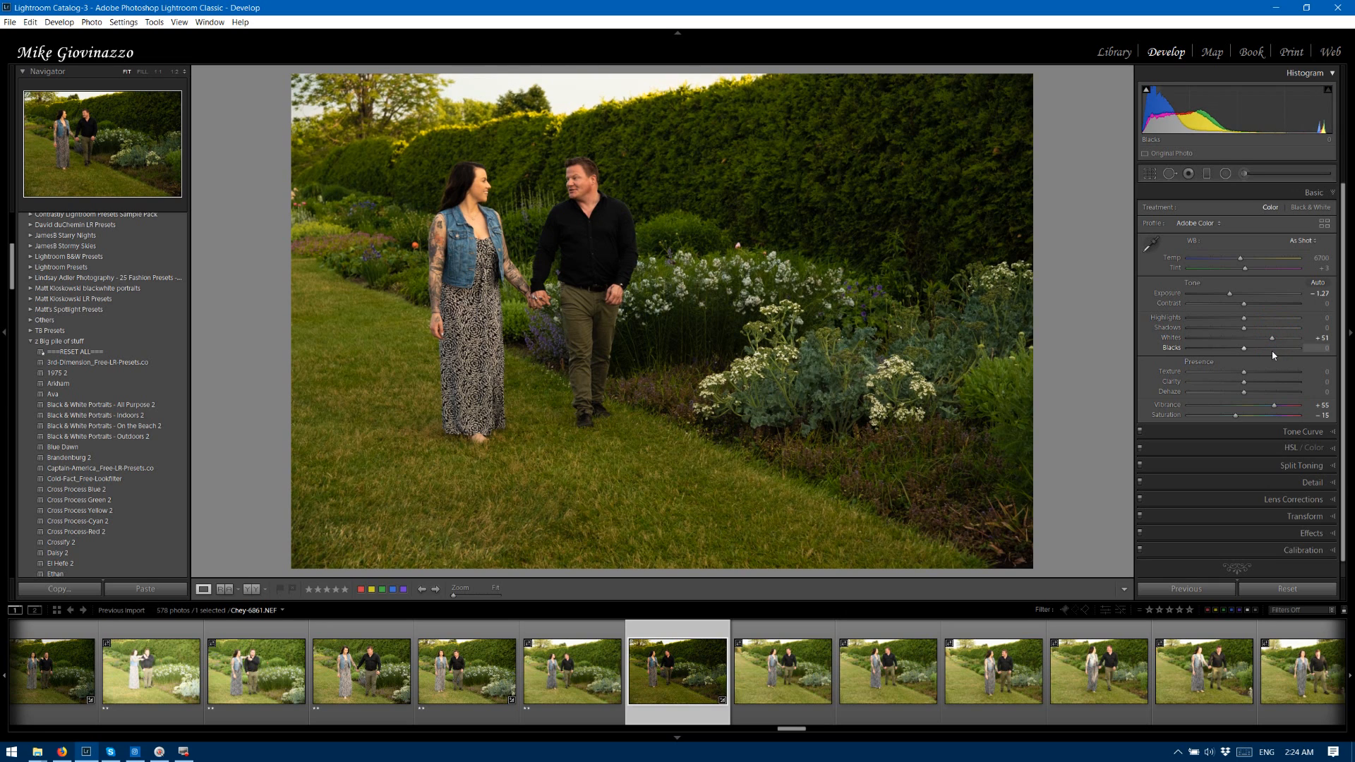
{"action": "left_click_drag", "start_coordinate": [1274, 405], "coordinate": [1261, 407]}
{"action": "mouse_move", "coordinate": [1242, 328]}
{"action": "left_mouse_down"}
{"action": "mouse_move", "coordinate": [1260, 331]}
{"action": "mouse_move", "coordinate": [1218, 351]}
{"action": "mouse_move", "coordinate": [1231, 352]}
{"action": "mouse_move", "coordinate": [1244, 307]}
{"action": "left_mouse_up"}
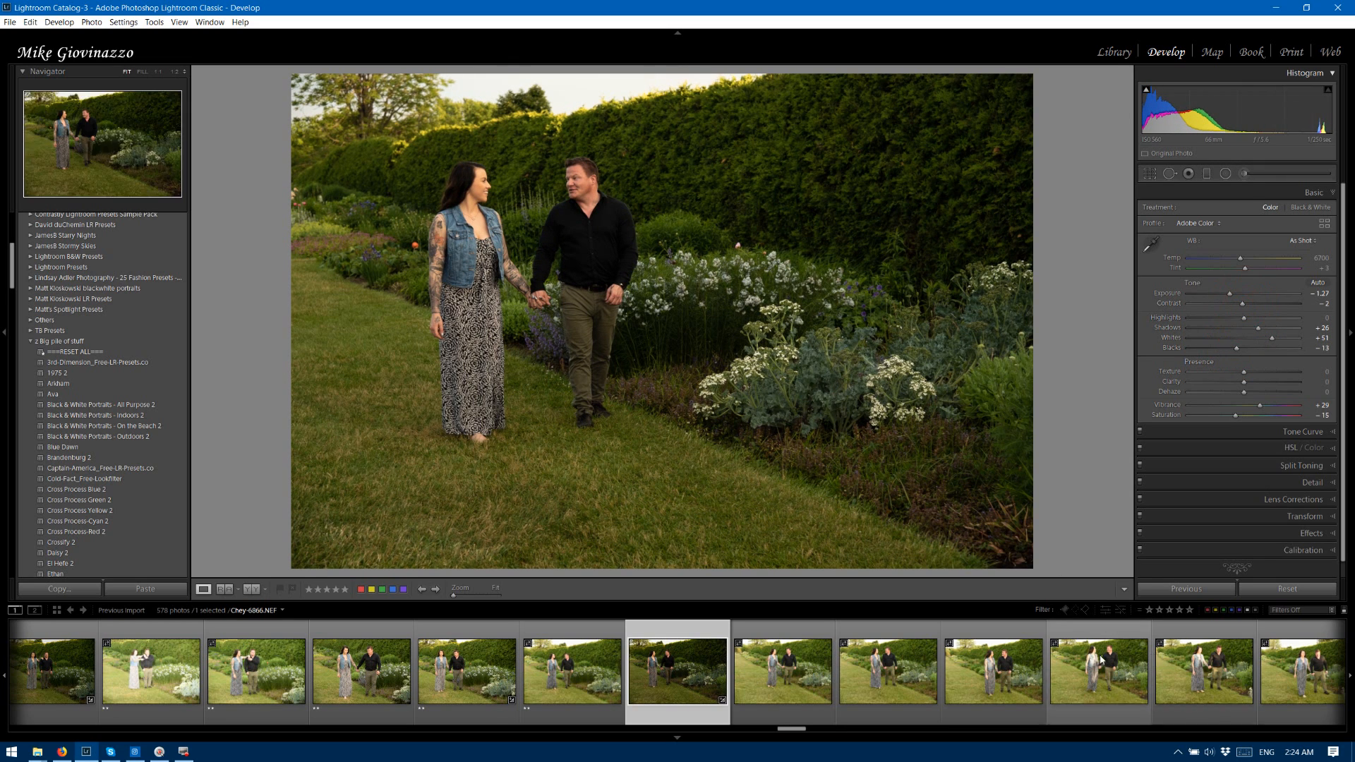
Synchronize the Develop corrections of photo 6861 to the similar walking photos 6862 through 6869.
{"action": "left_click_drag", "start_coordinate": [788, 729], "coordinate": [806, 728]}
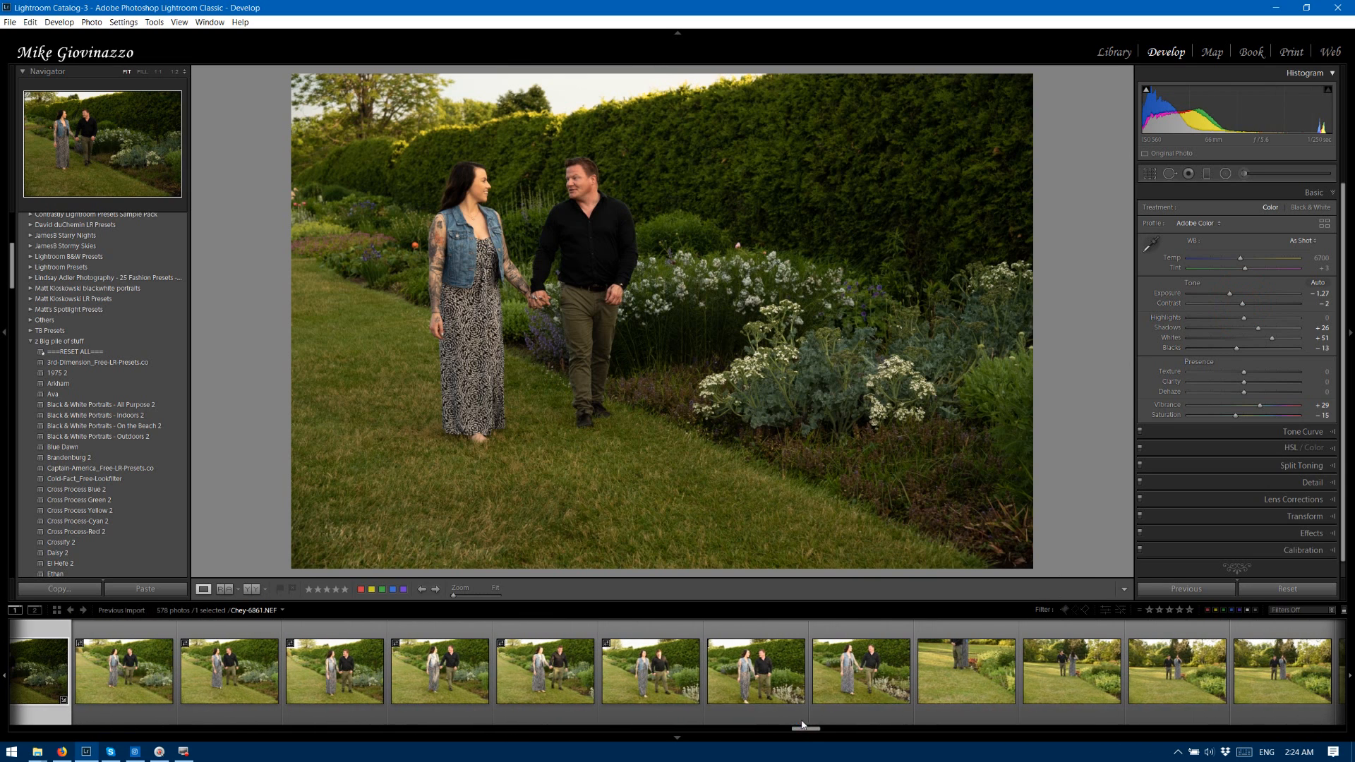
{"action": "left_click", "coordinate": [867, 639], "text": "shift"}
{"action": "left_click", "coordinate": [1193, 589]}
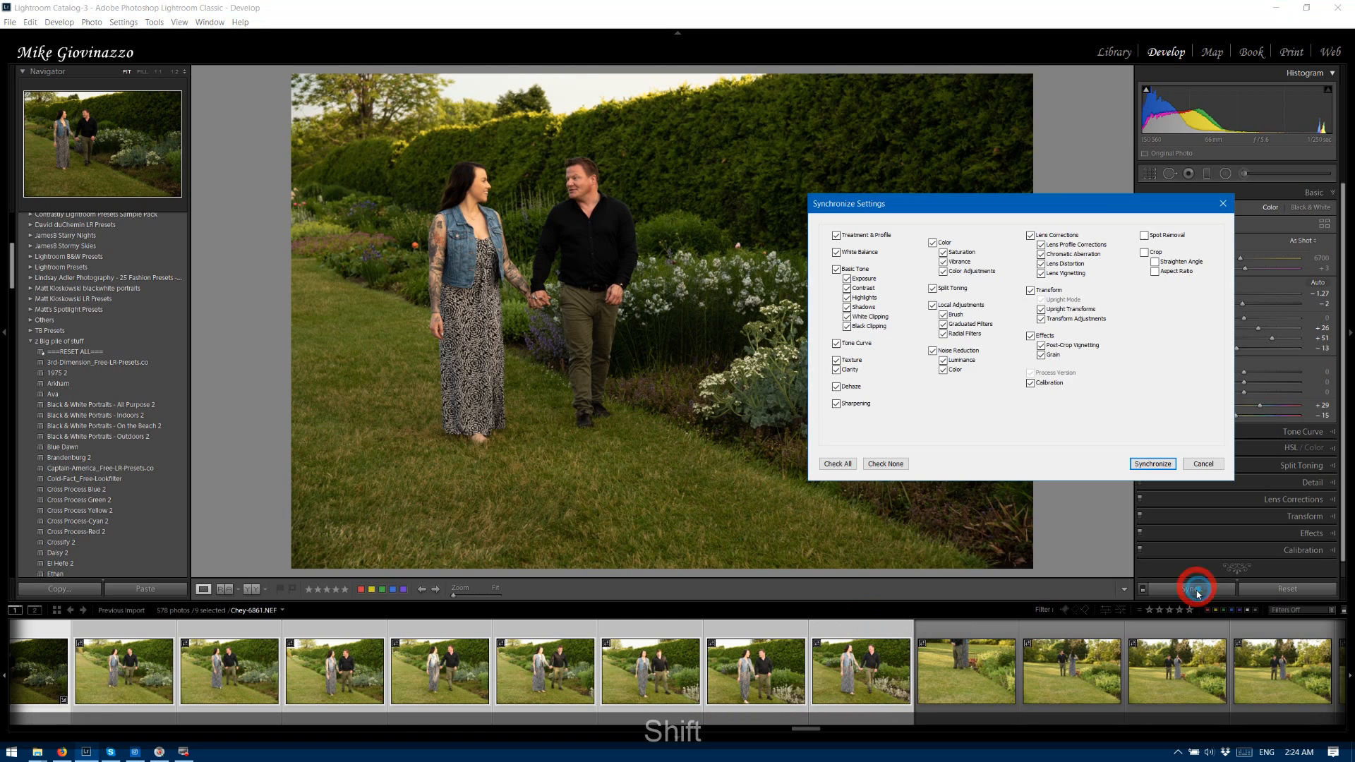
{"action": "left_click", "coordinate": [1152, 463]}
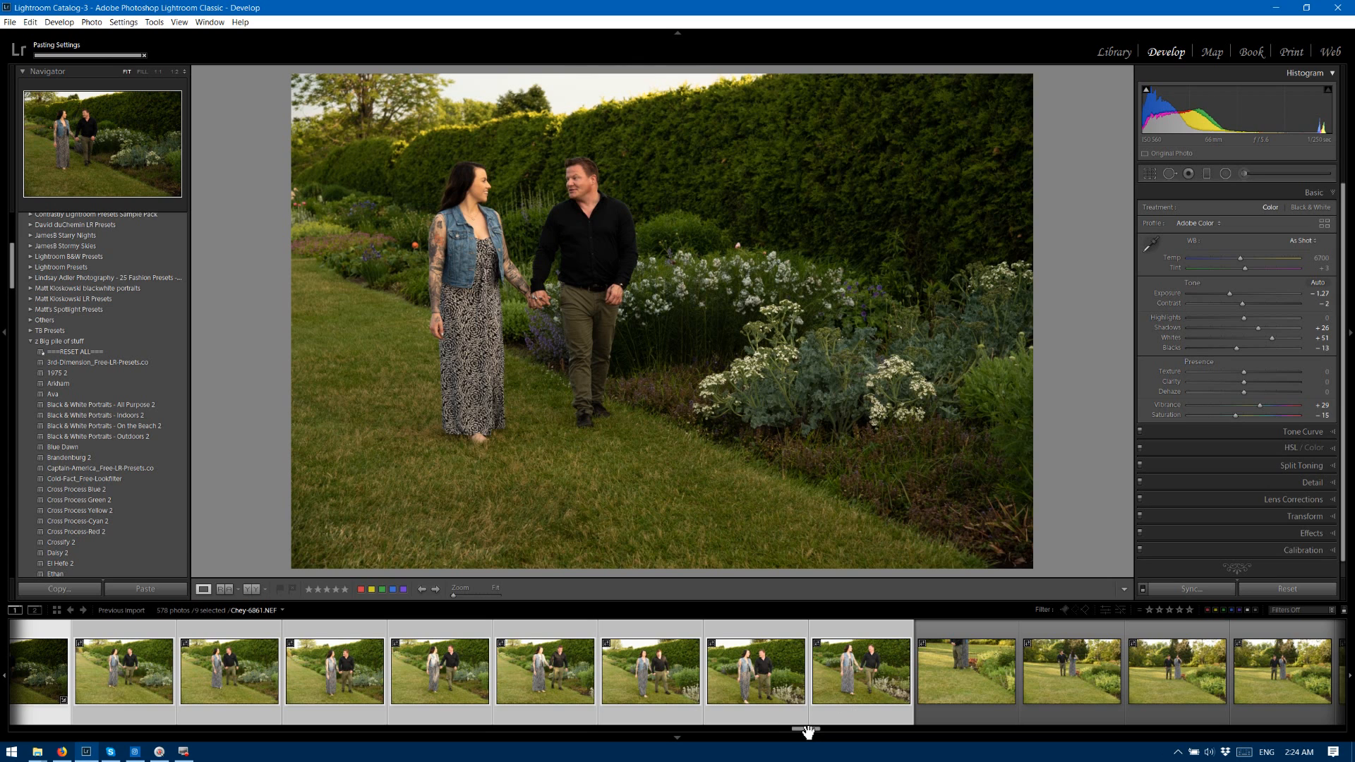
Rate walking photos 6861 and 6862 three stars, and photos 6863 and 6864 two stars.
{"action": "left_click_drag", "start_coordinate": [808, 732], "coordinate": [790, 729]}
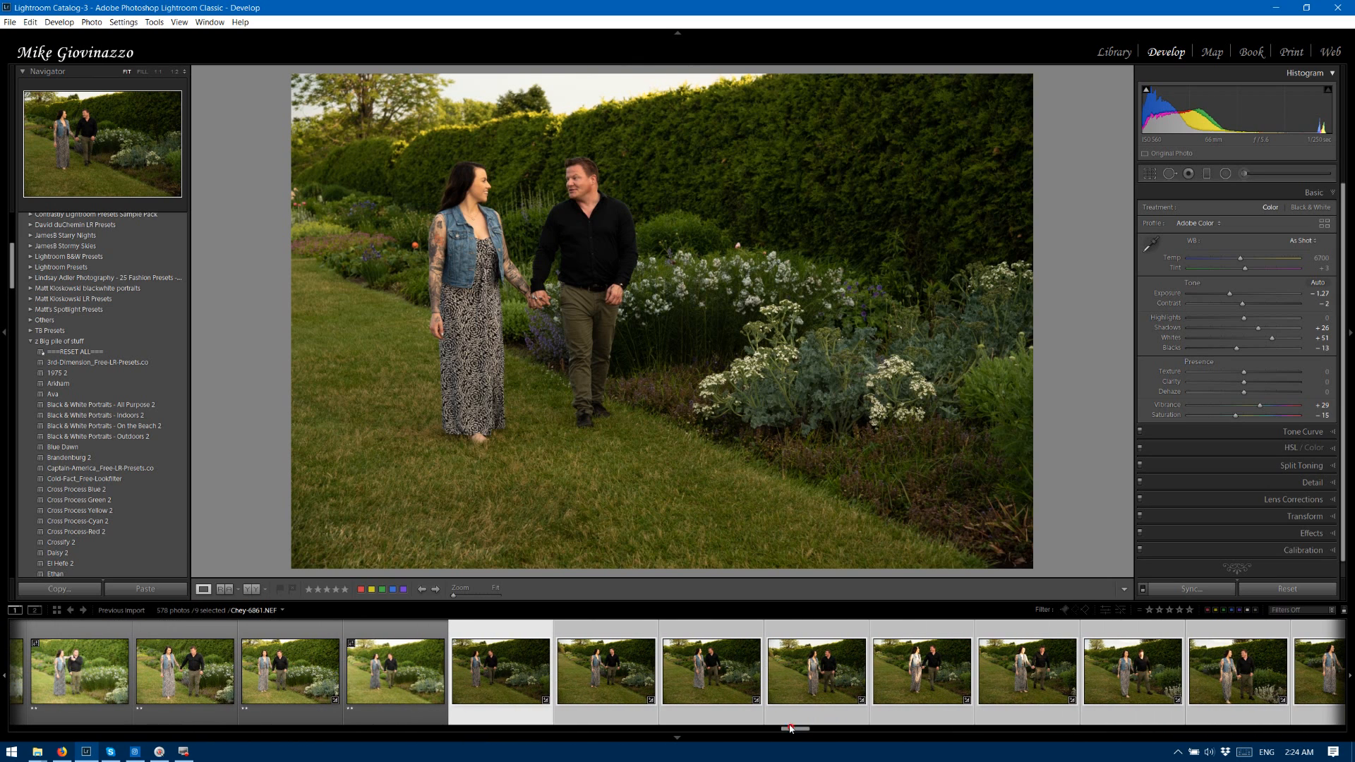
{"action": "left_click", "coordinate": [488, 629]}
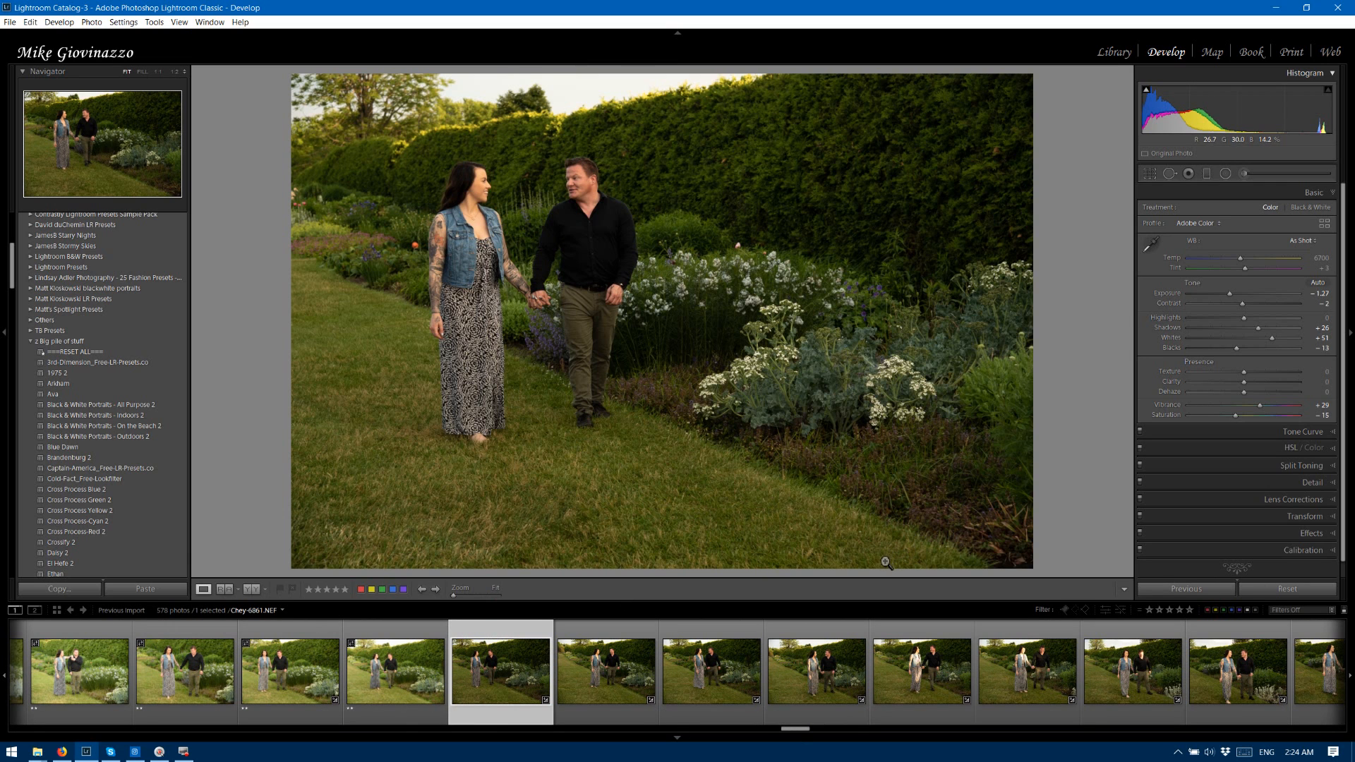
{"action": "key", "text": "3"}
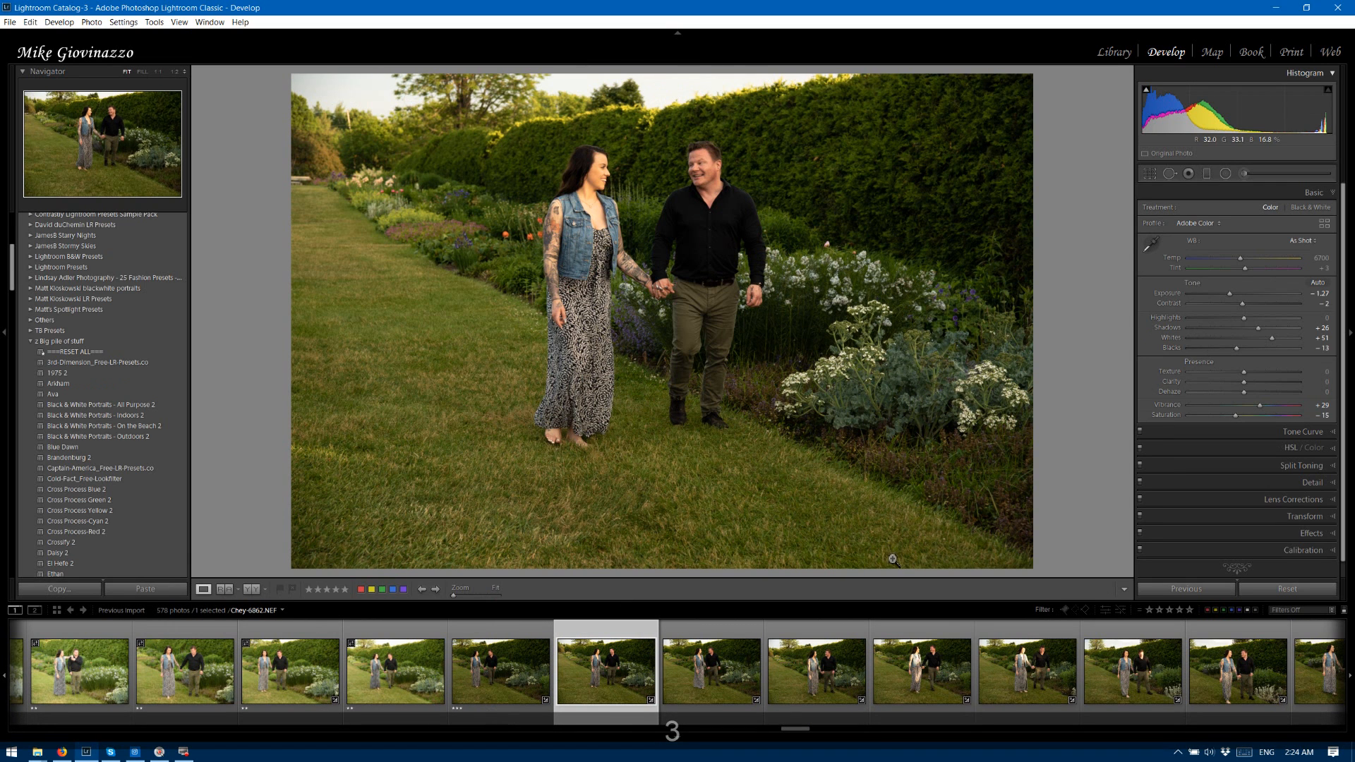
{"action": "key", "text": "3"}
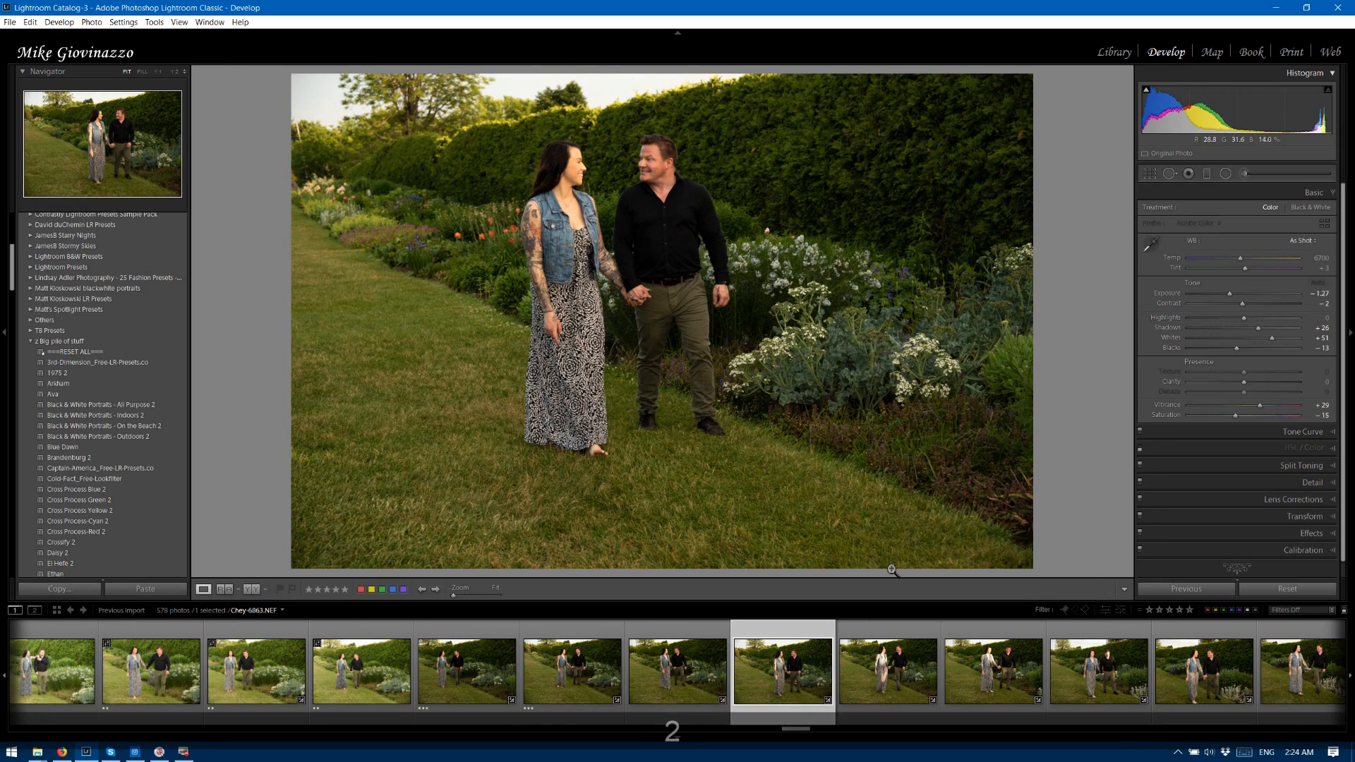
{"action": "key", "text": "2"}
{"action": "key", "text": "2"}
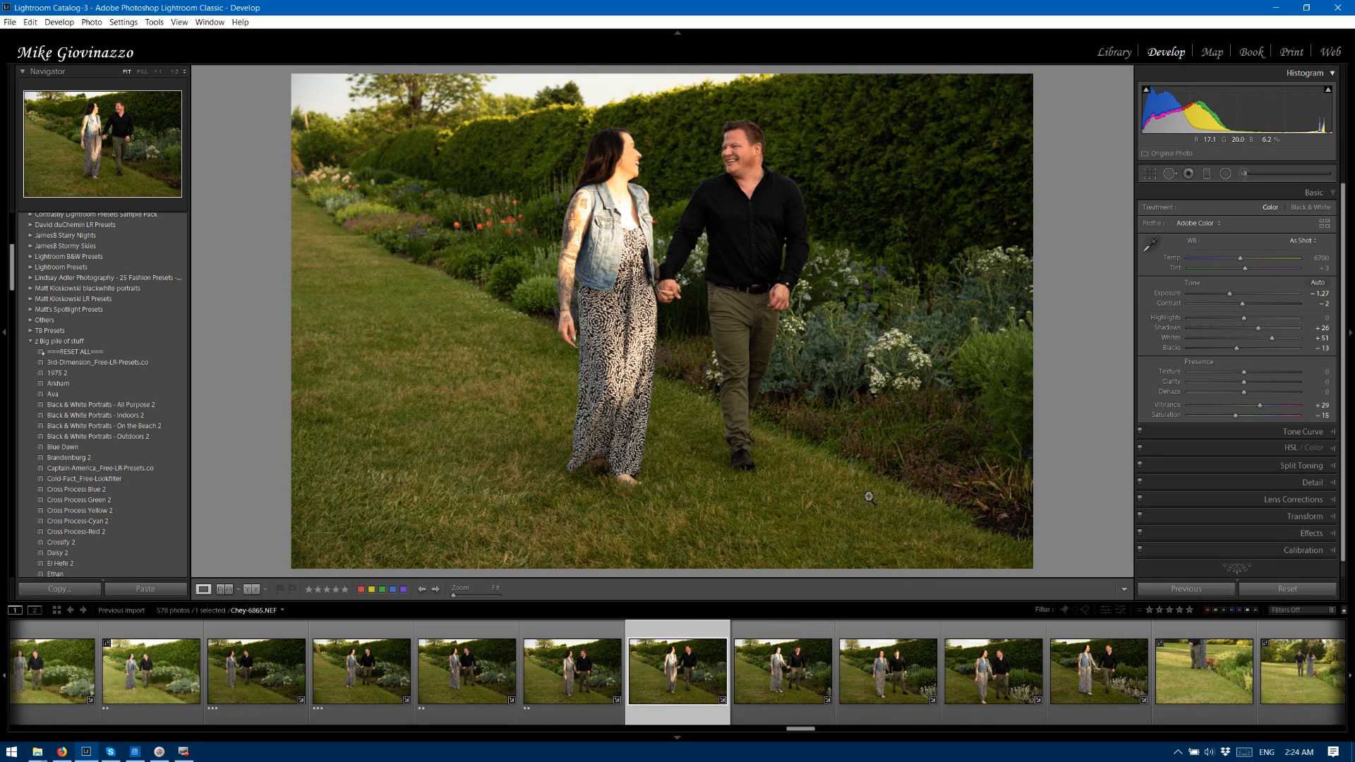
Add a radial filter over the woman's upper body in photo 6865 and reset its effect settings to zero.
{"action": "left_click", "coordinate": [1225, 174]}
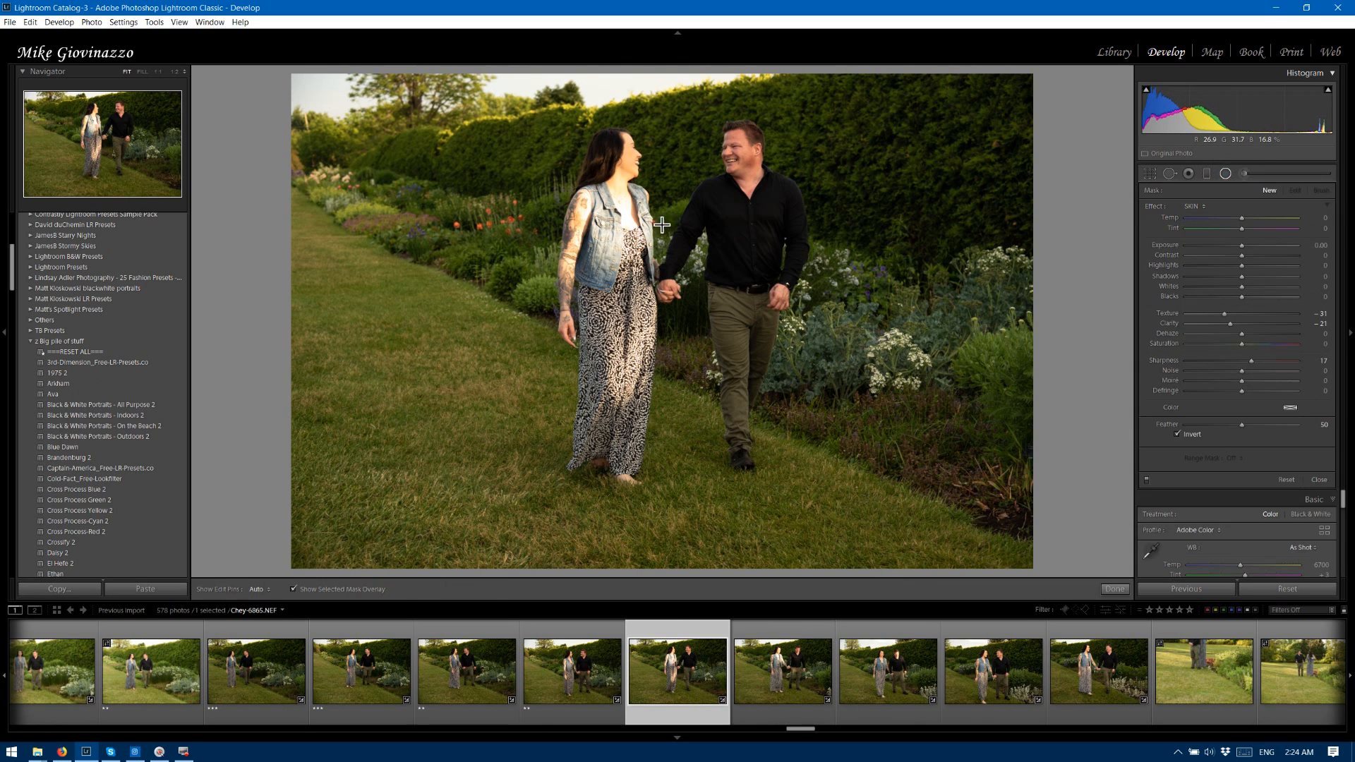
{"action": "left_click_drag", "start_coordinate": [619, 211], "coordinate": [673, 269]}
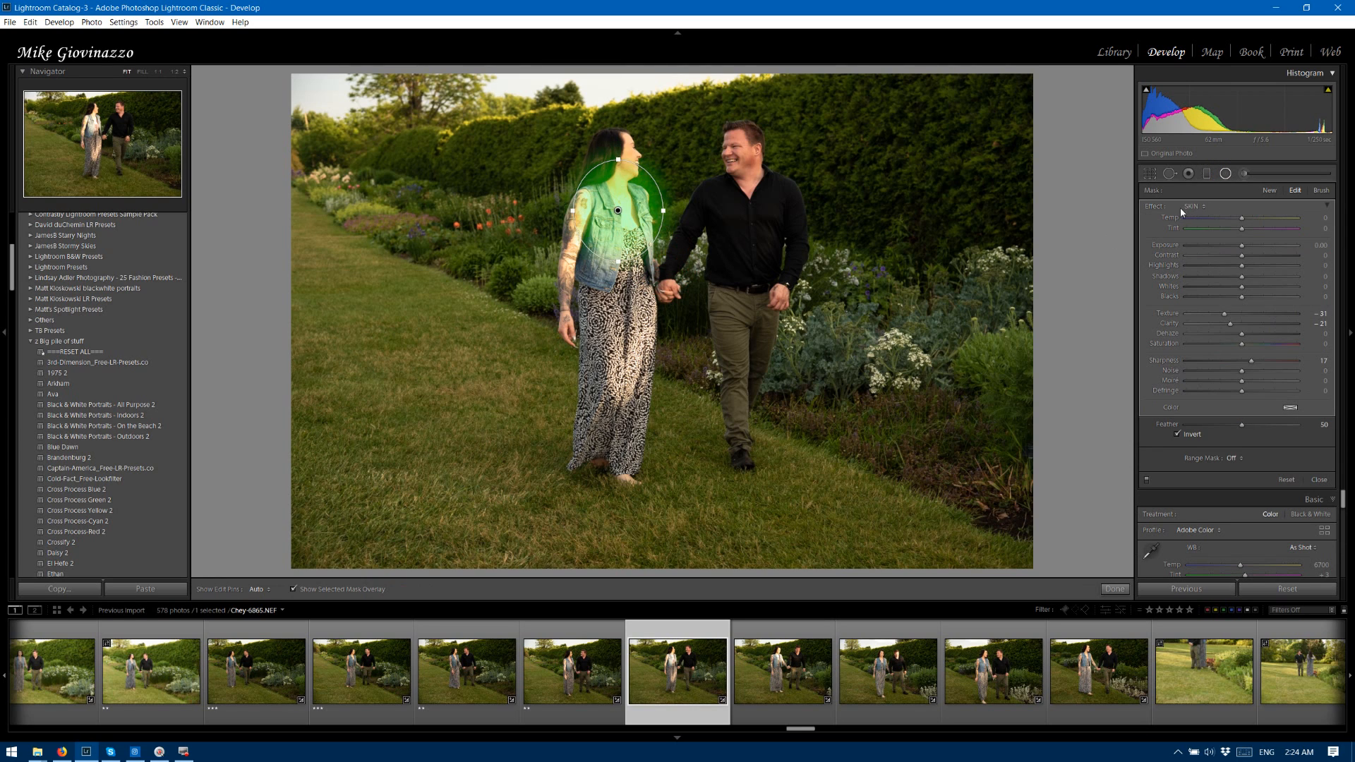
{"action": "left_click", "coordinate": [1152, 205]}
{"action": "double_click", "coordinate": [1152, 206]}
Set the radial filter's Exposure to -0.80, Contrast to -4, Highlights to -52 and Whites to -38, and rate photo 6865 three stars.
{"action": "left_click_drag", "start_coordinate": [1244, 245], "coordinate": [1235, 247]}
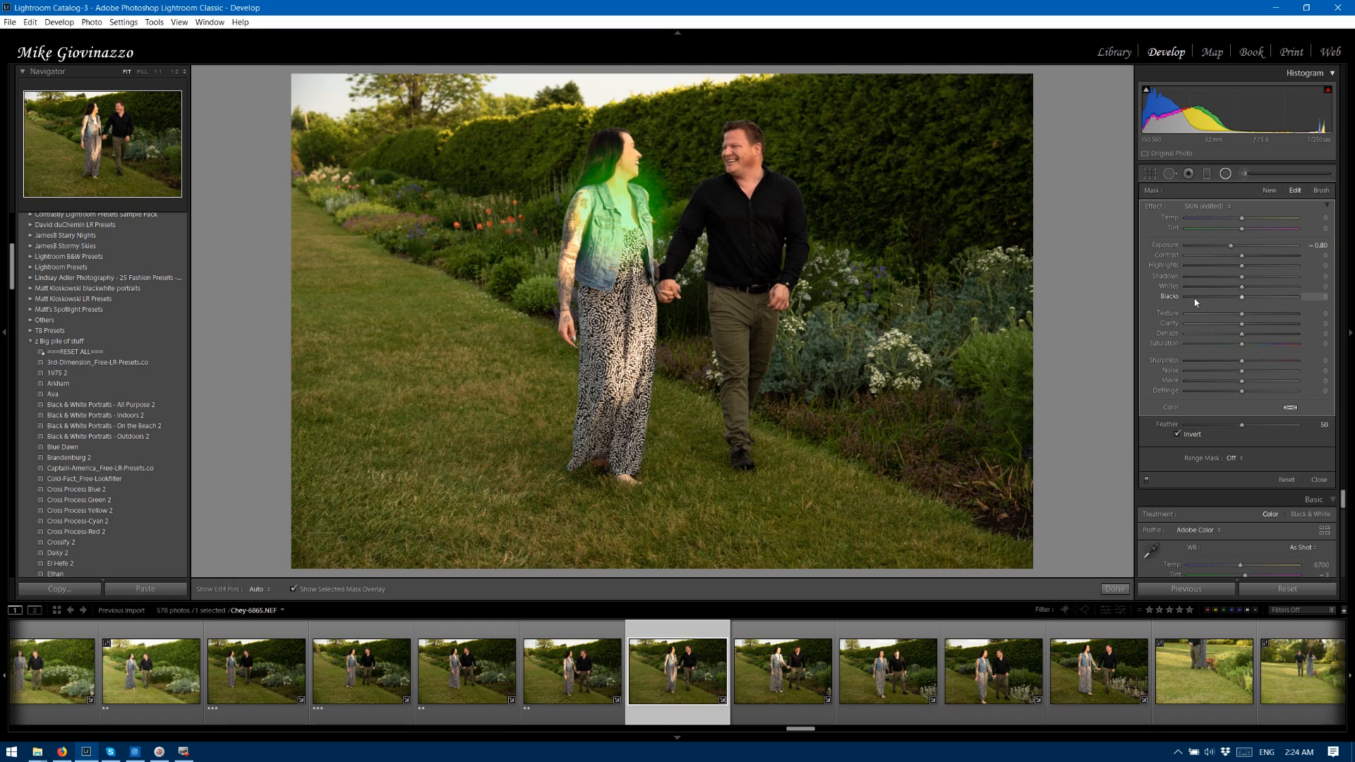
{"action": "key", "text": "o"}
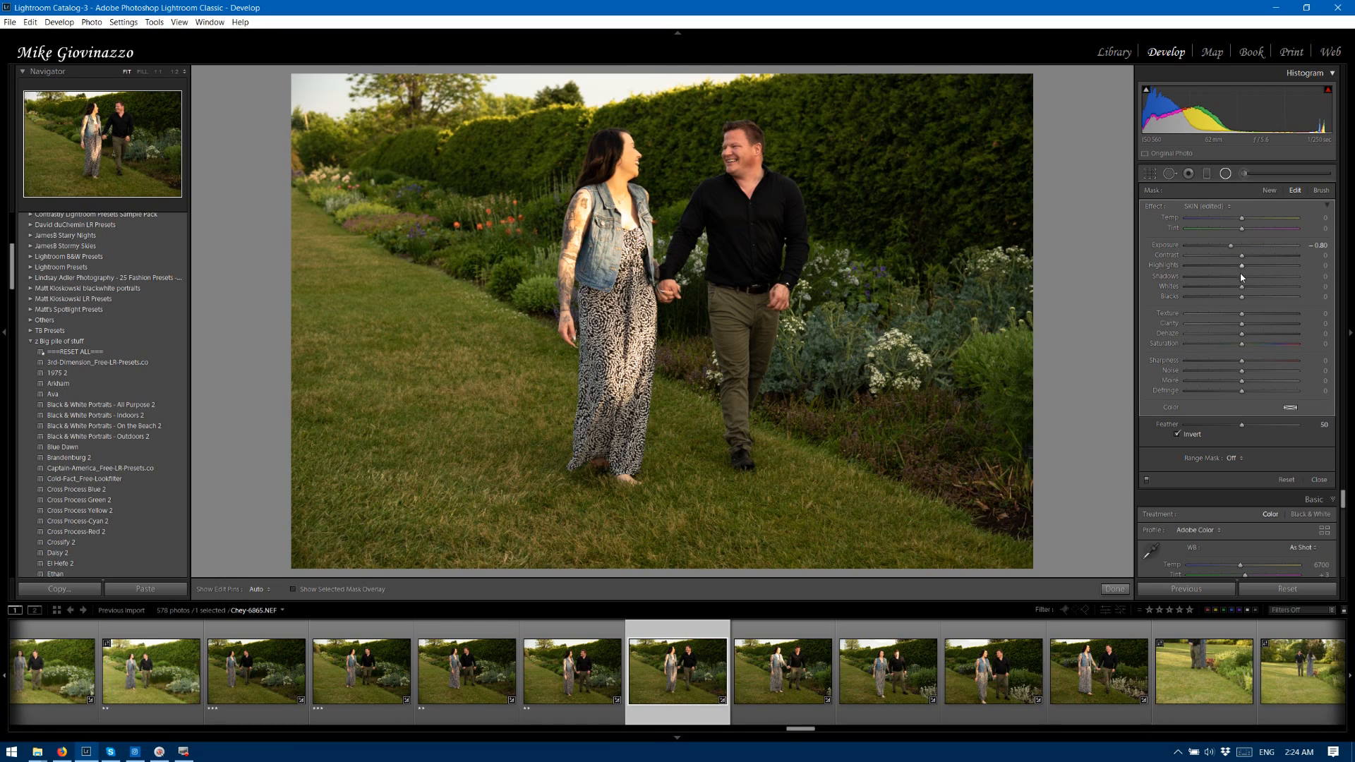
{"action": "left_click_drag", "start_coordinate": [1241, 265], "coordinate": [1205, 266]}
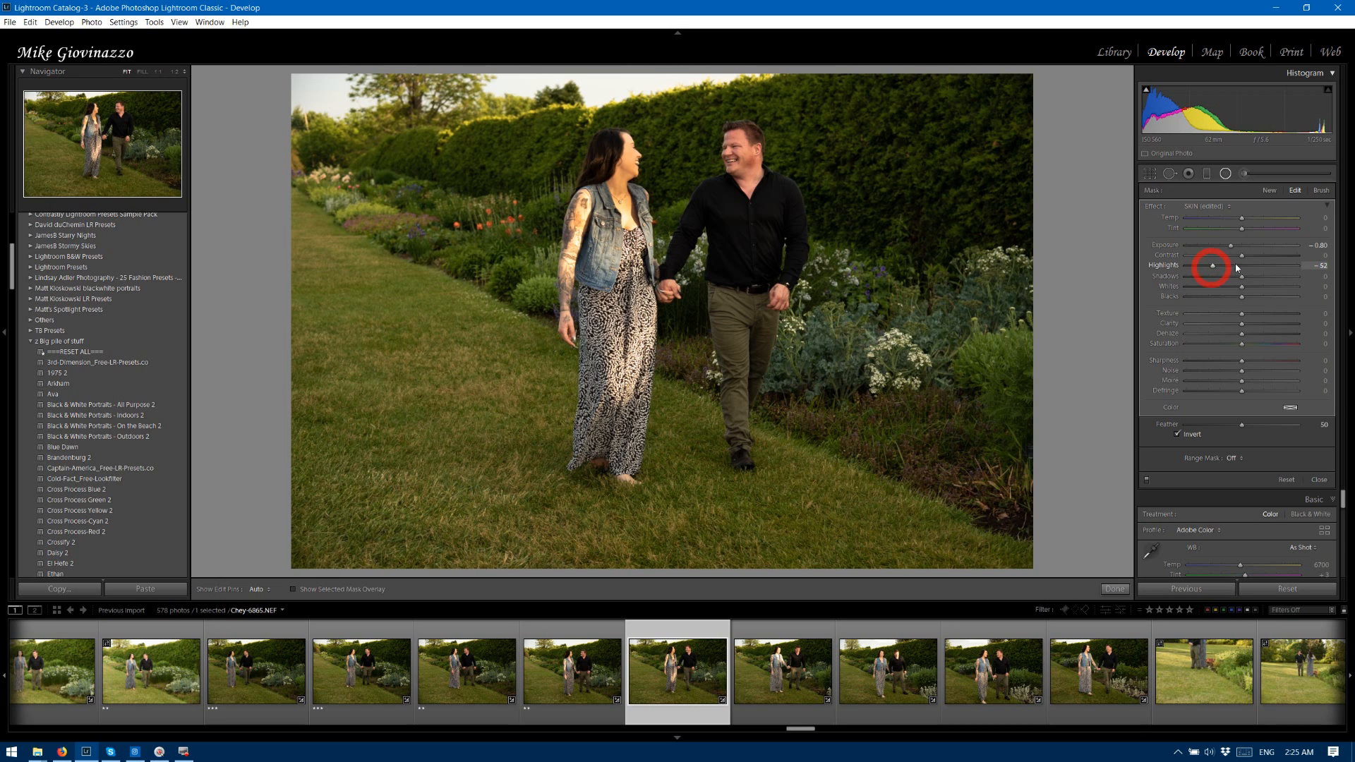
{"action": "left_click_drag", "start_coordinate": [1241, 255], "coordinate": [1216, 290]}
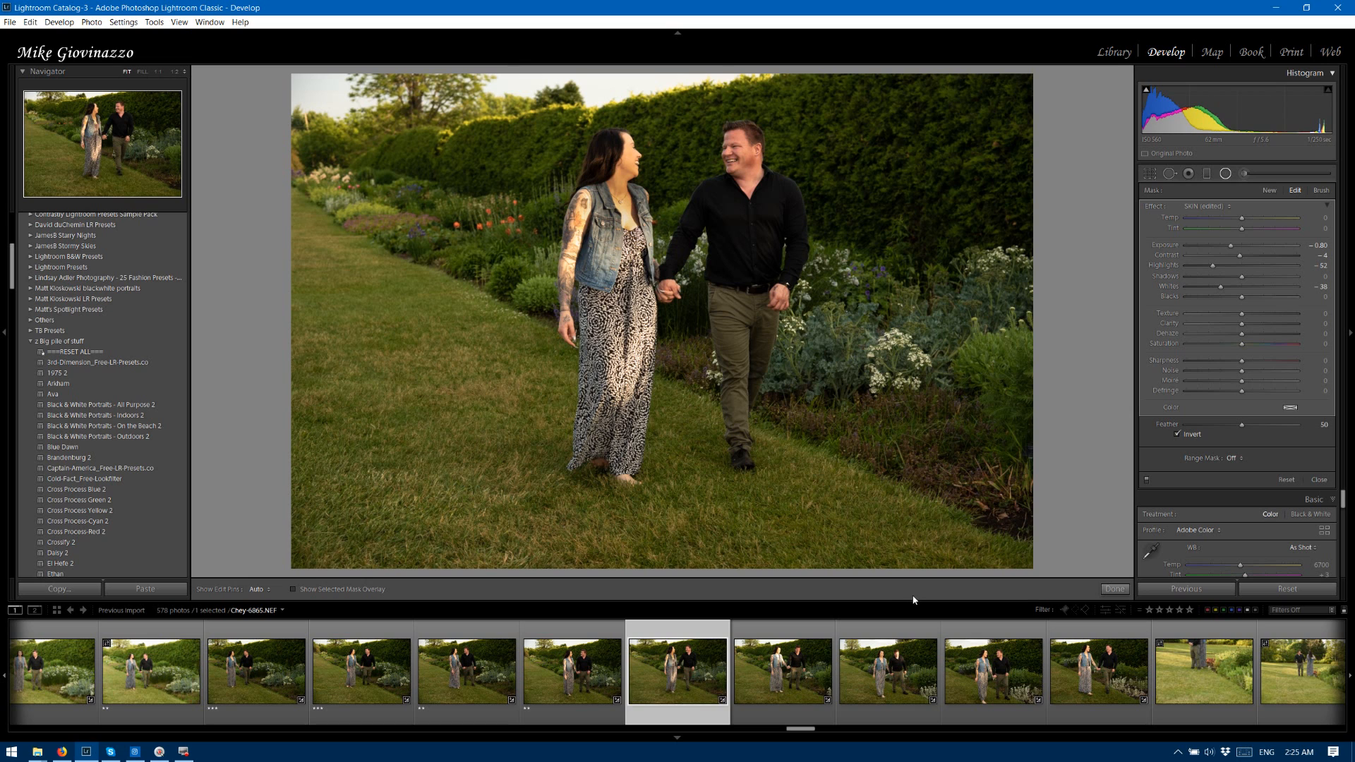
{"action": "key", "text": "Right"}
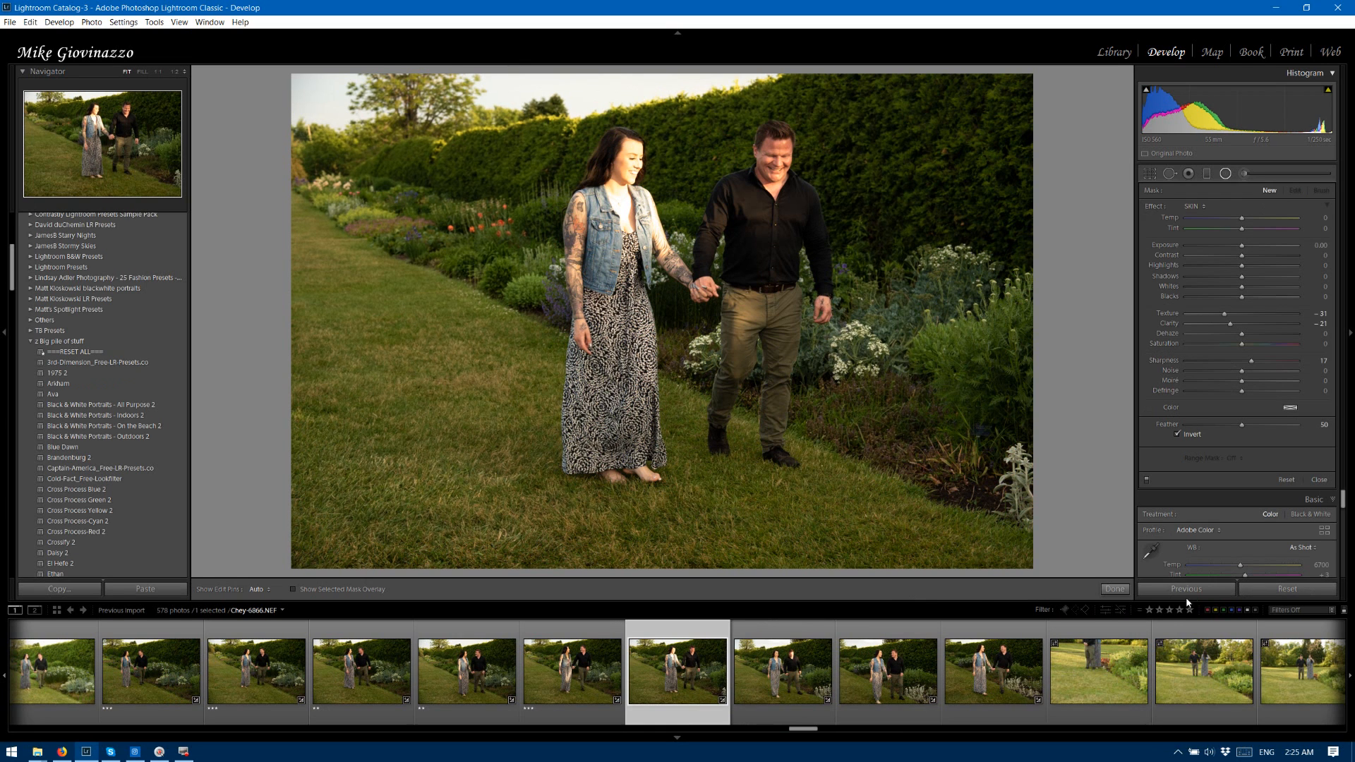
Apply the previous photo's Develop settings to photo 6866 and refit the radial filter around the woman's head and torso.
{"action": "left_click", "coordinate": [1188, 589]}
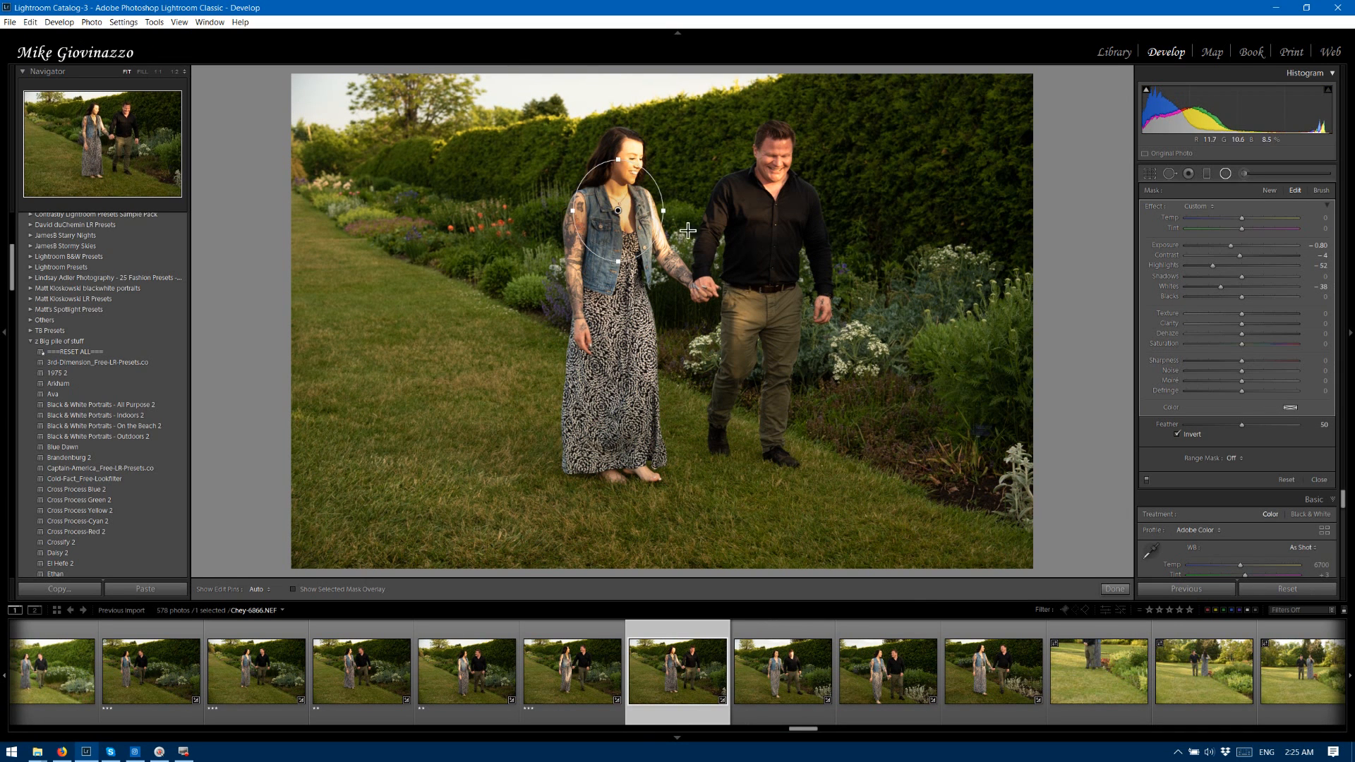
{"action": "left_click_drag", "start_coordinate": [620, 162], "coordinate": [621, 115]}
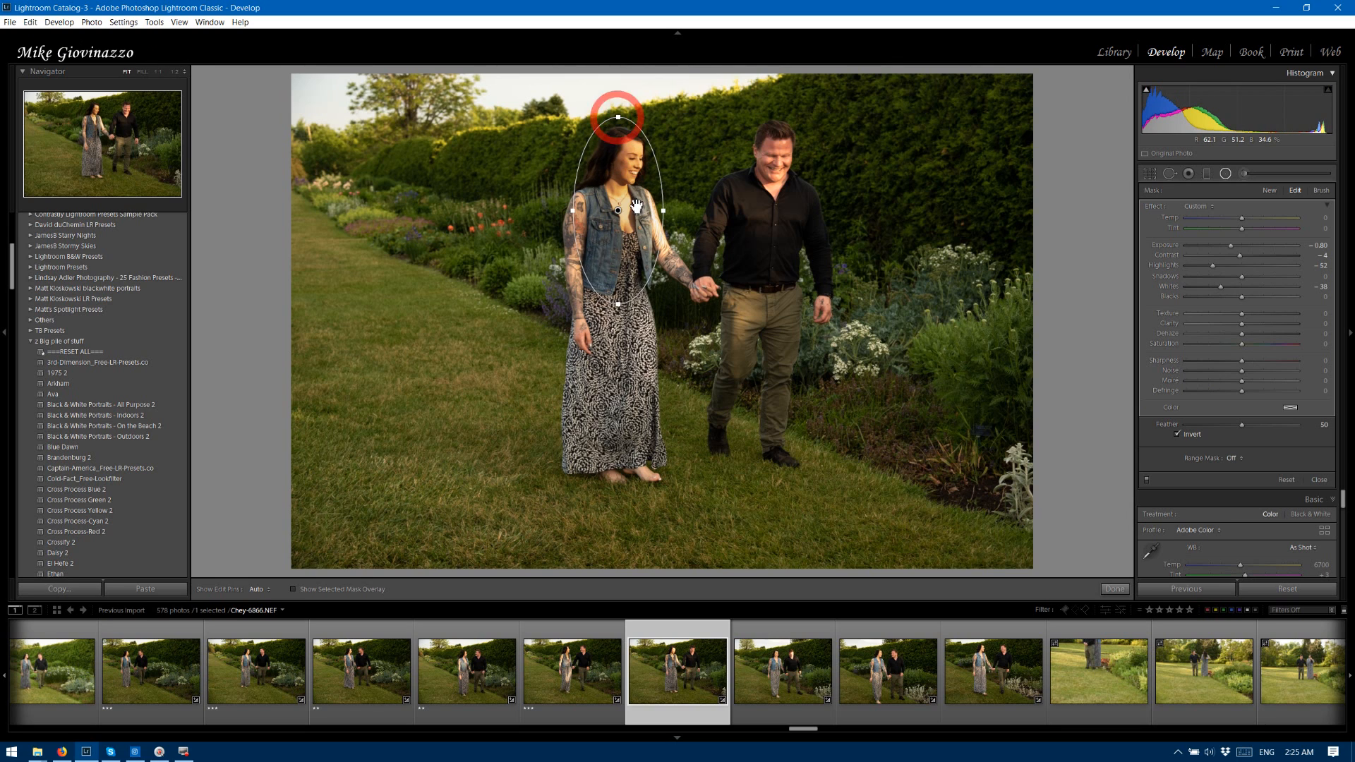
{"action": "mouse_move", "coordinate": [629, 227]}
{"action": "left_mouse_down"}
{"action": "mouse_move", "coordinate": [640, 205]}
{"action": "mouse_move", "coordinate": [634, 225]}
{"action": "left_mouse_up"}
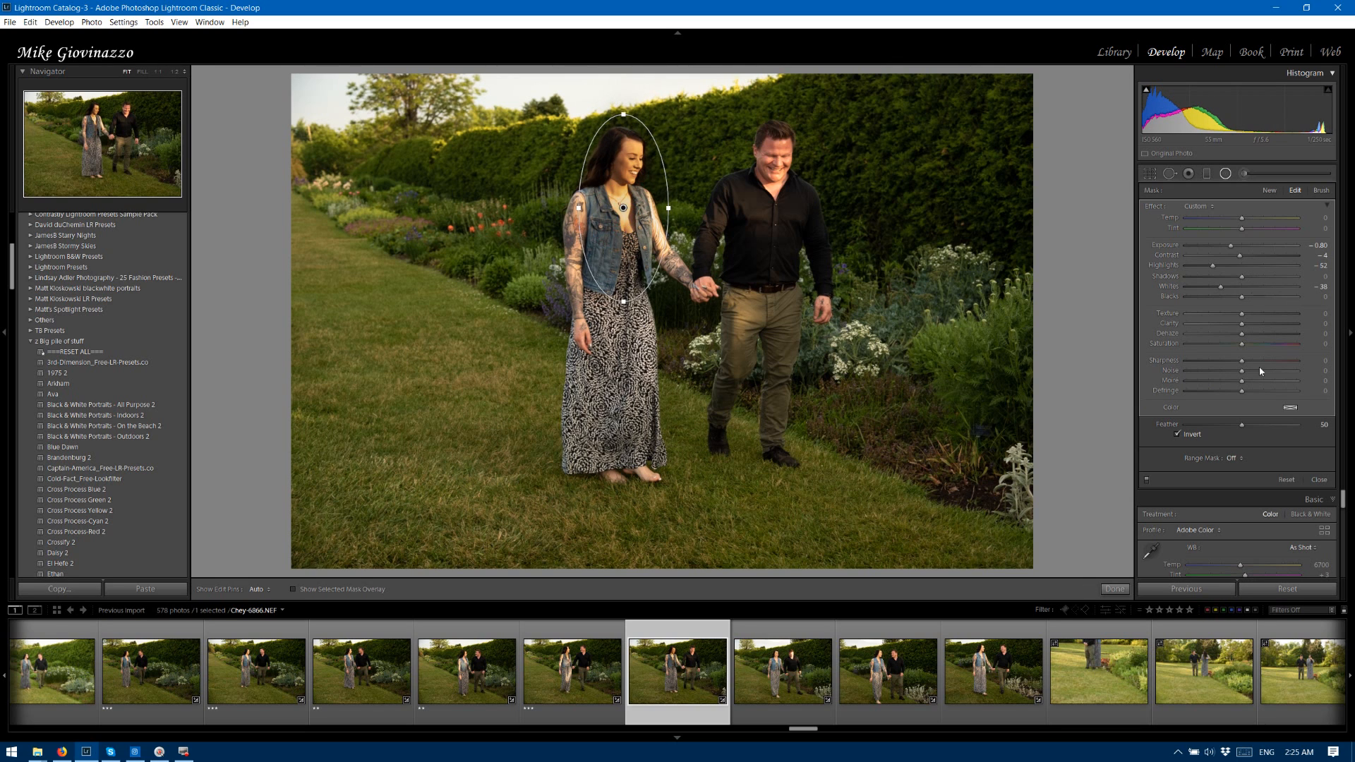
Try a Color range mask on the woman's radial filter in photo 6866, and delete that radial filter.
{"action": "left_click", "coordinate": [1236, 463]}
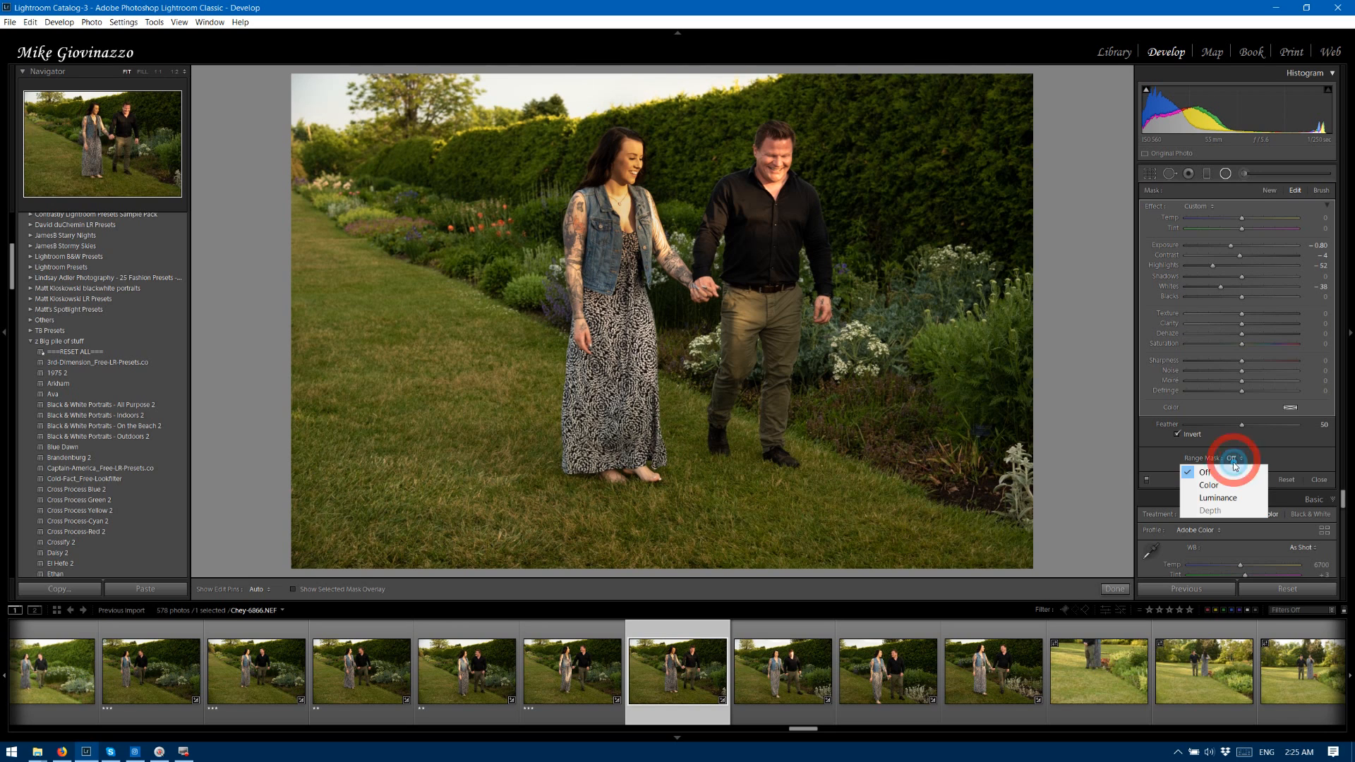
{"action": "left_click", "coordinate": [1223, 485]}
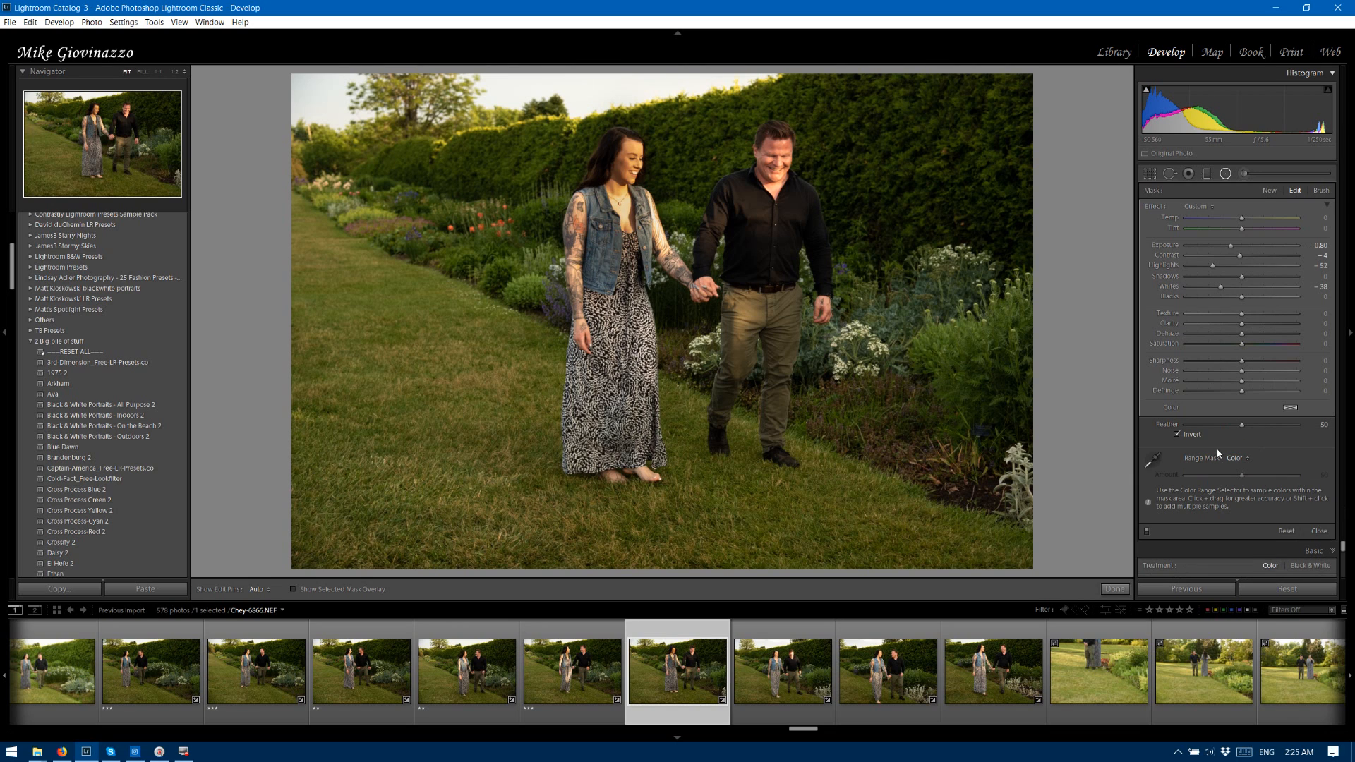
{"action": "left_click", "coordinate": [1231, 460]}
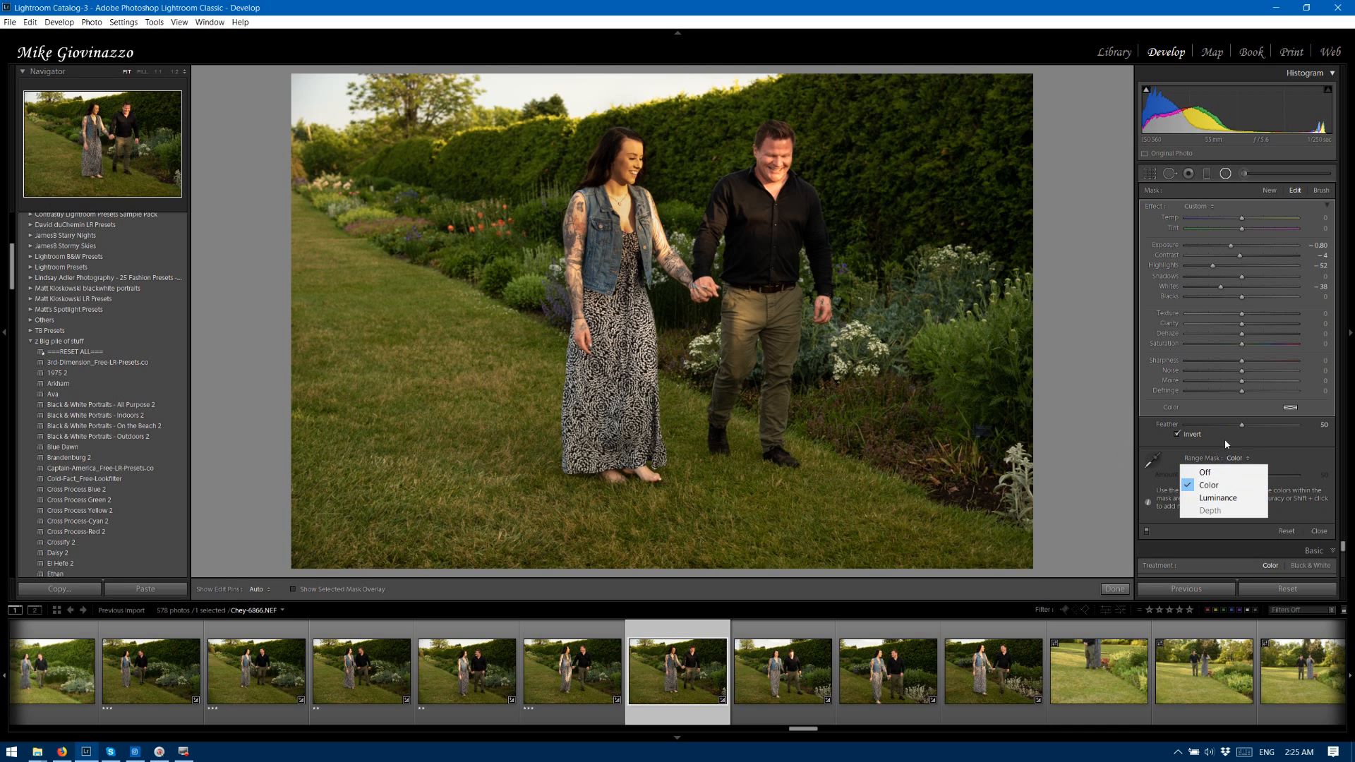
{"action": "left_click", "coordinate": [1227, 445]}
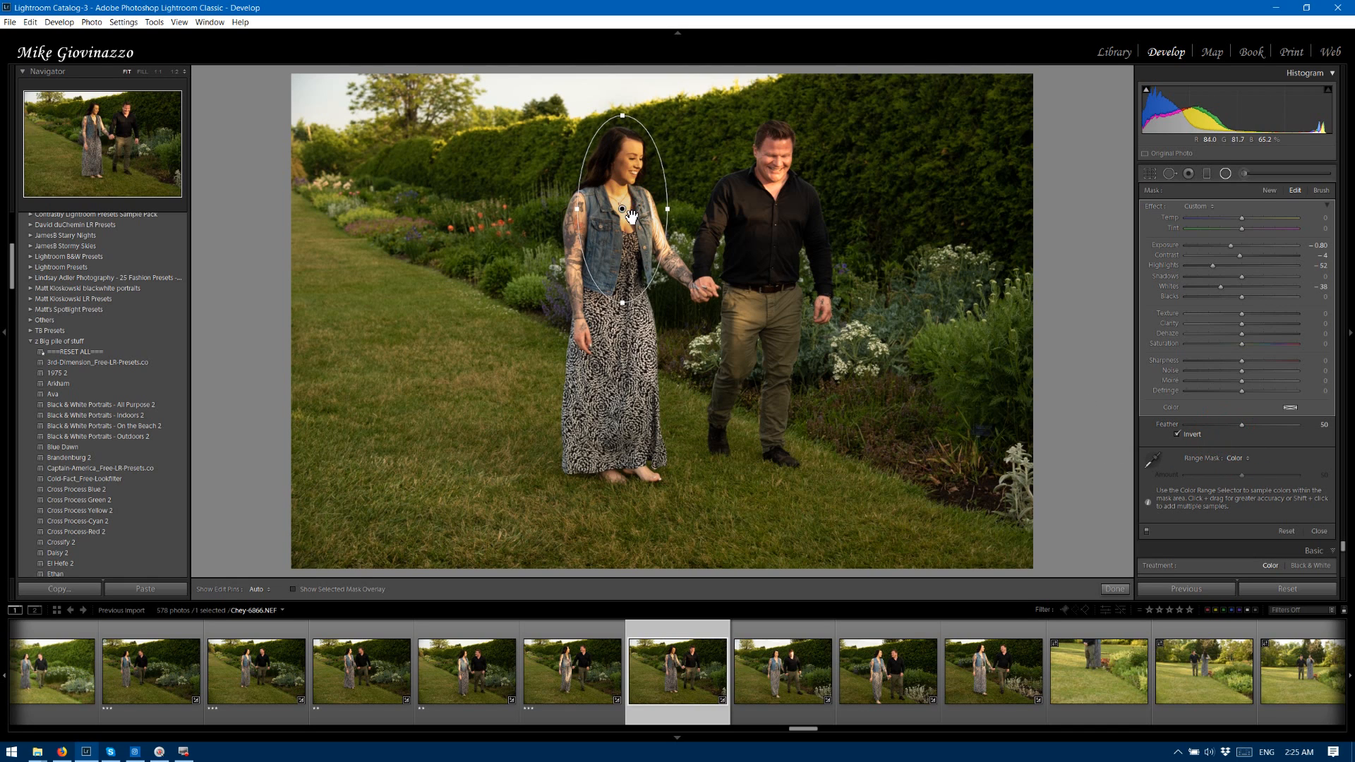
{"action": "key", "text": "Delete"}
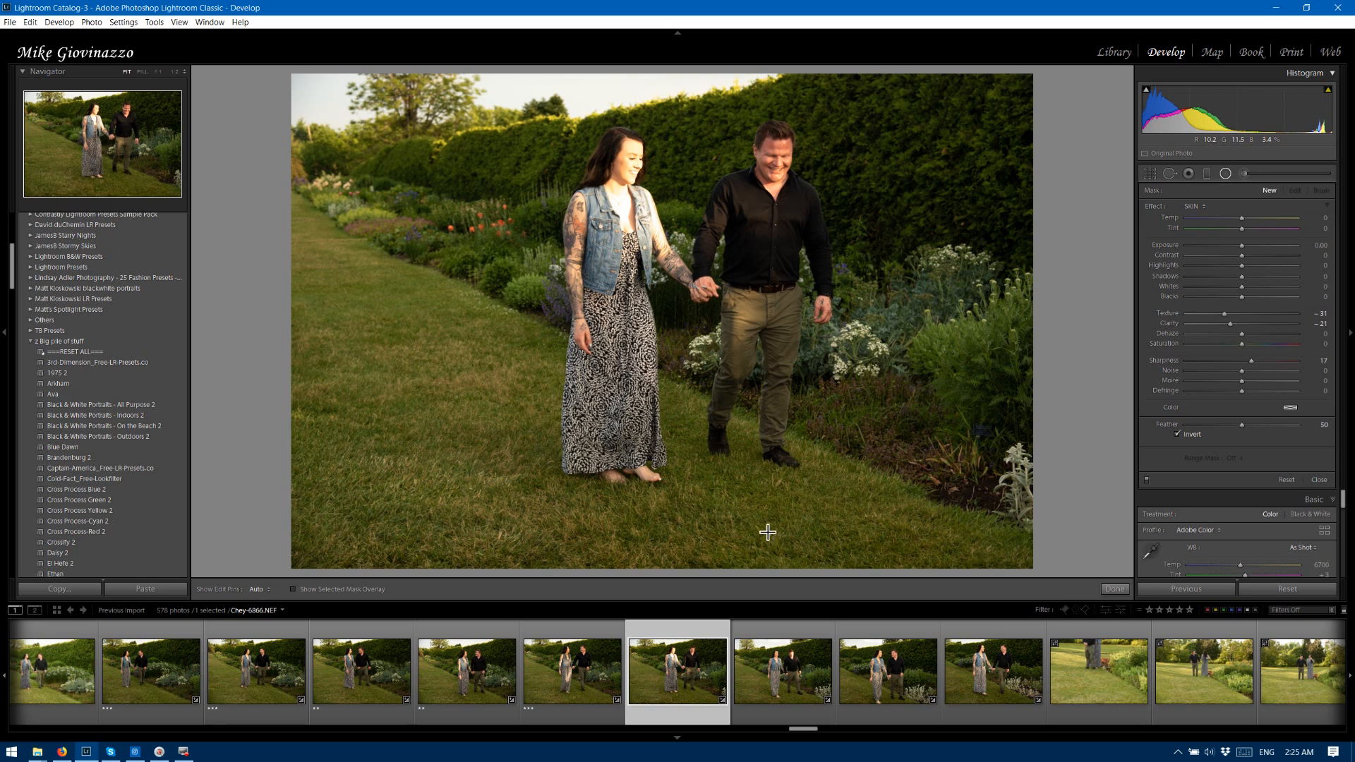
Compare photos 6866 and 6867, rate both and photo 6869 three stars, and rate photo 6868 two stars.
{"action": "left_click", "coordinate": [787, 634]}
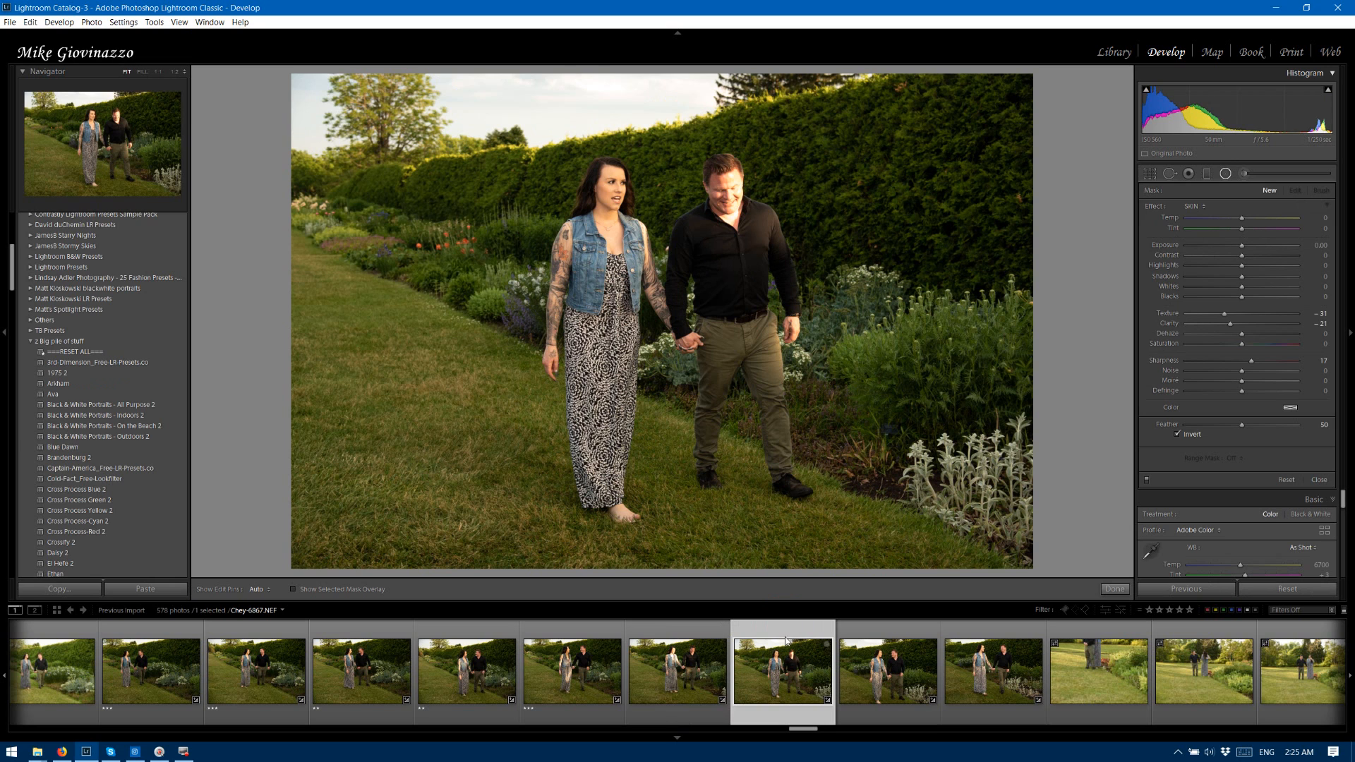
{"action": "left_click", "coordinate": [672, 640]}
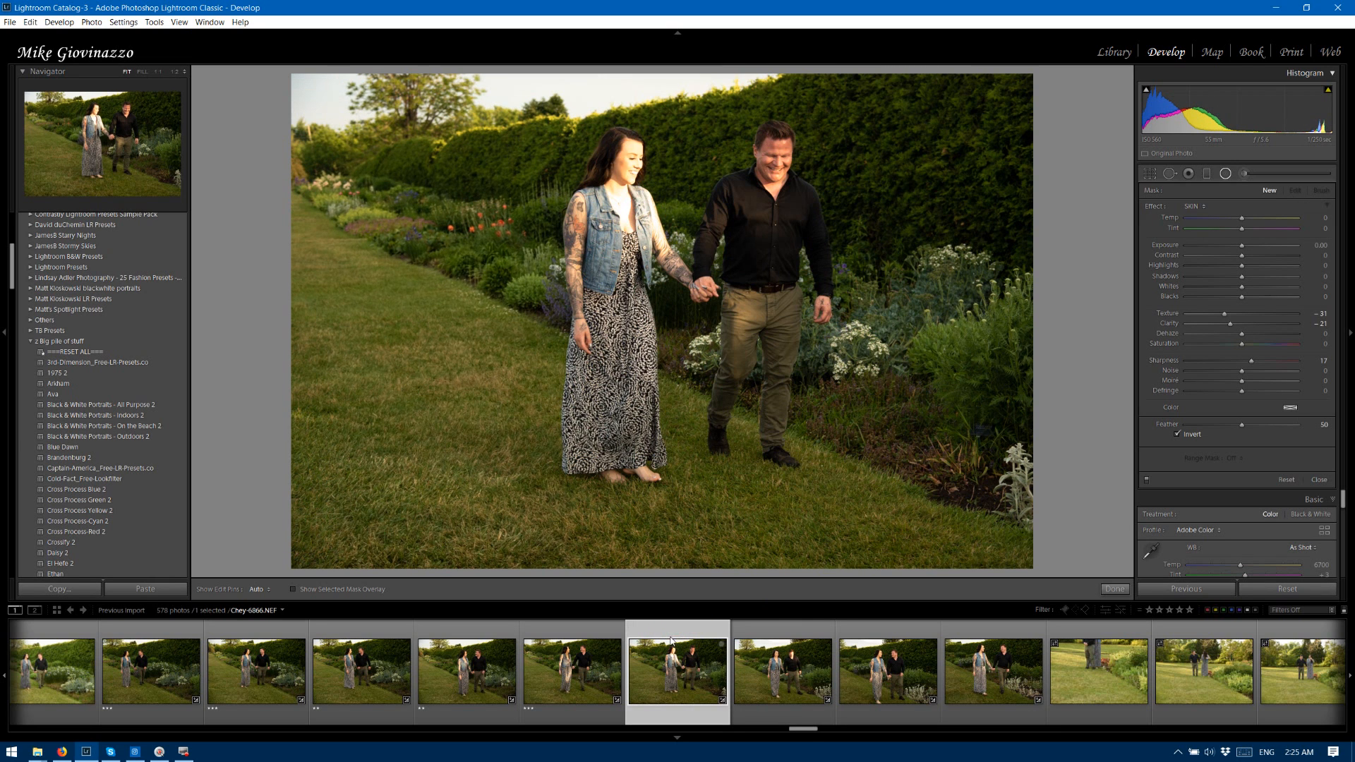
{"action": "left_click", "coordinate": [787, 644]}
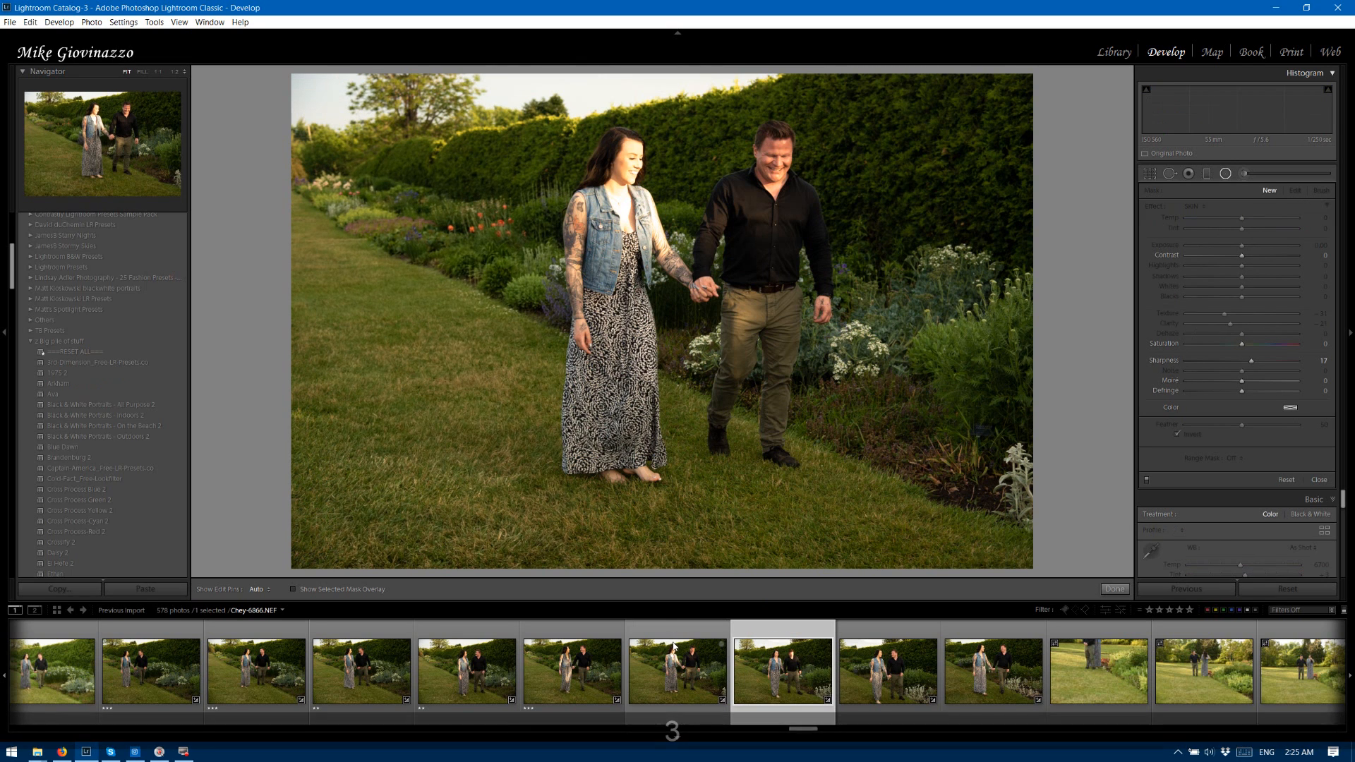
{"action": "left_click", "coordinate": [793, 644]}
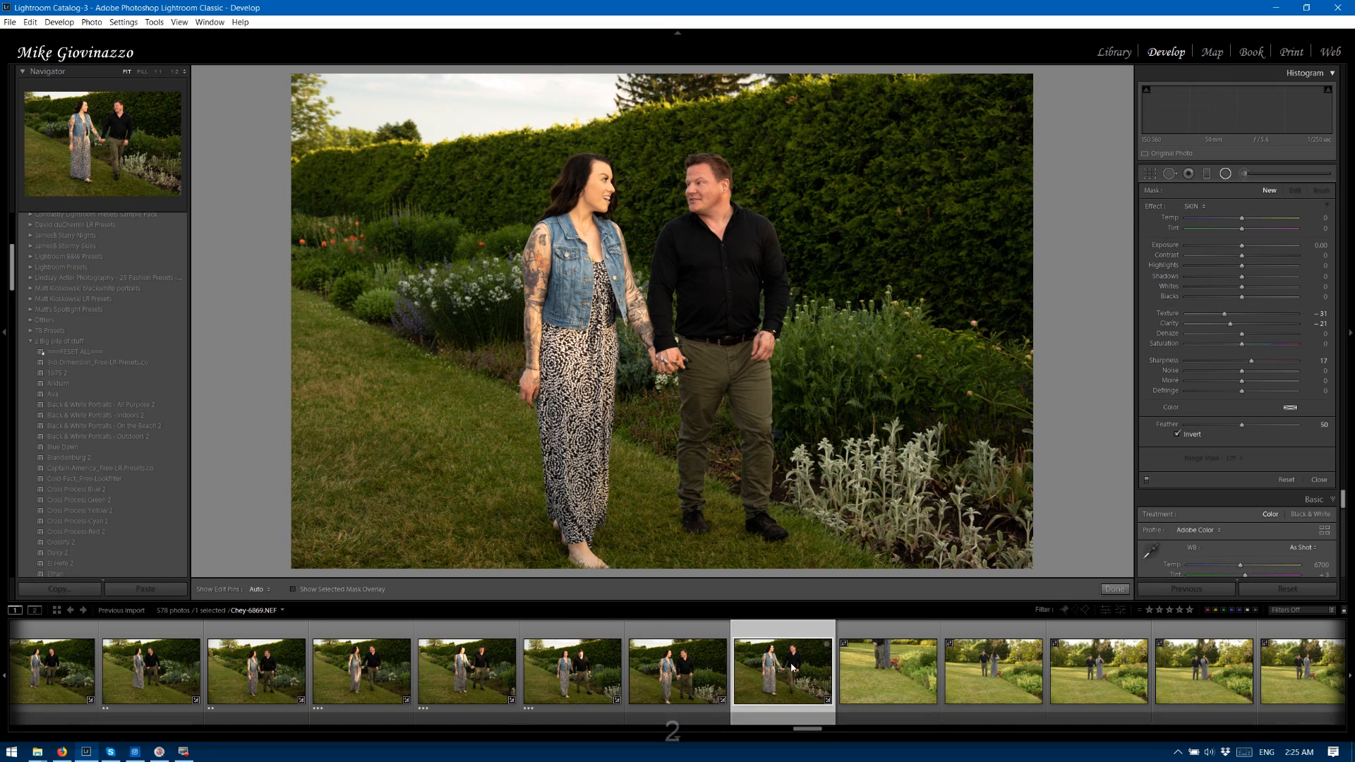
{"action": "key", "text": "2"}
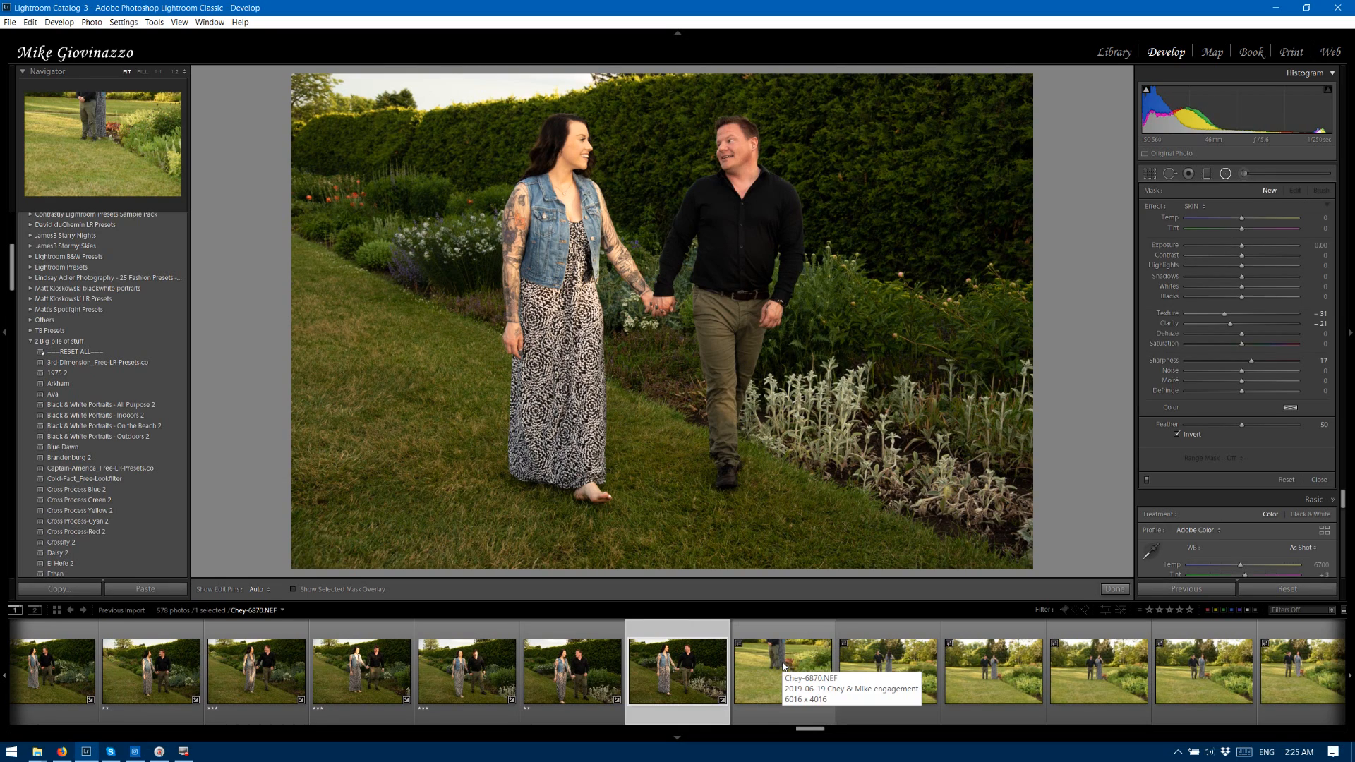
{"action": "key", "text": "3"}
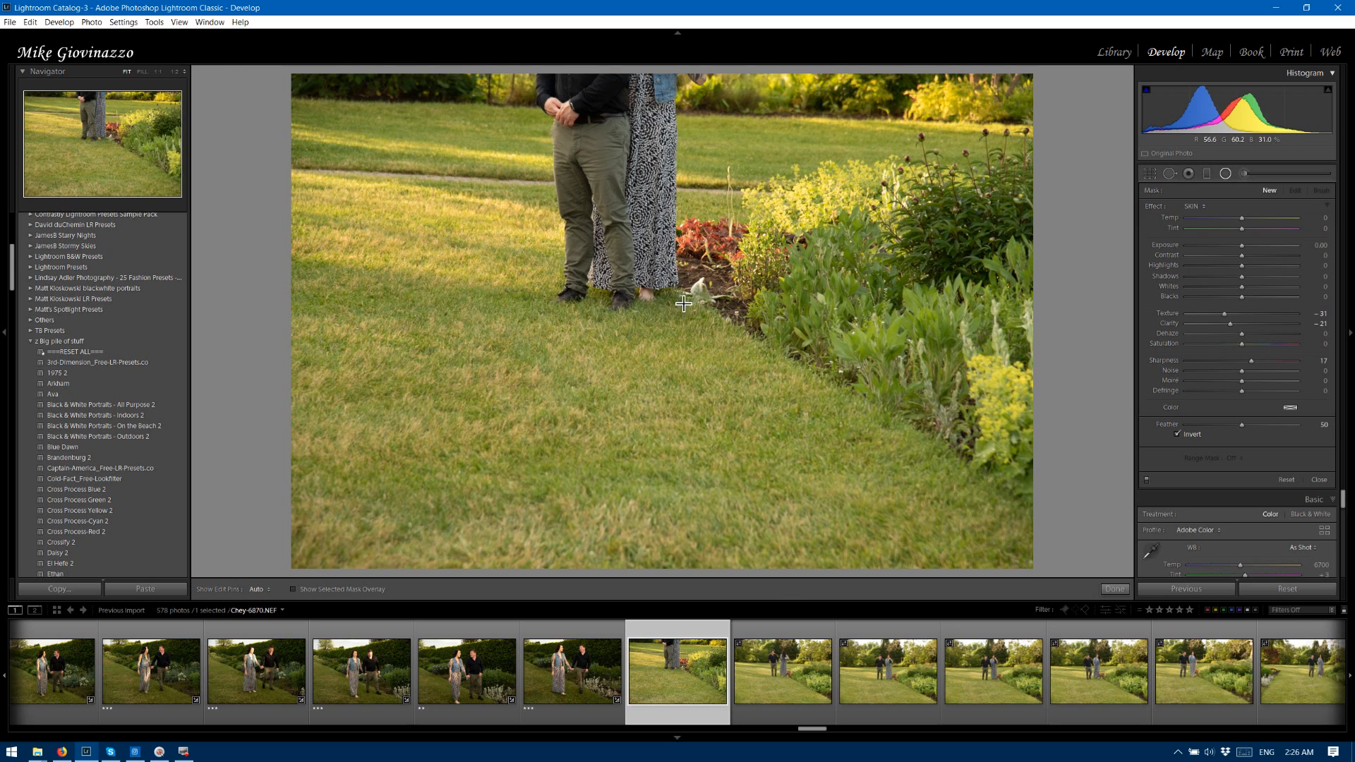
Rate photos 6870 through 6876 of the couple on the lawn two stars.
{"action": "key", "text": "2"}
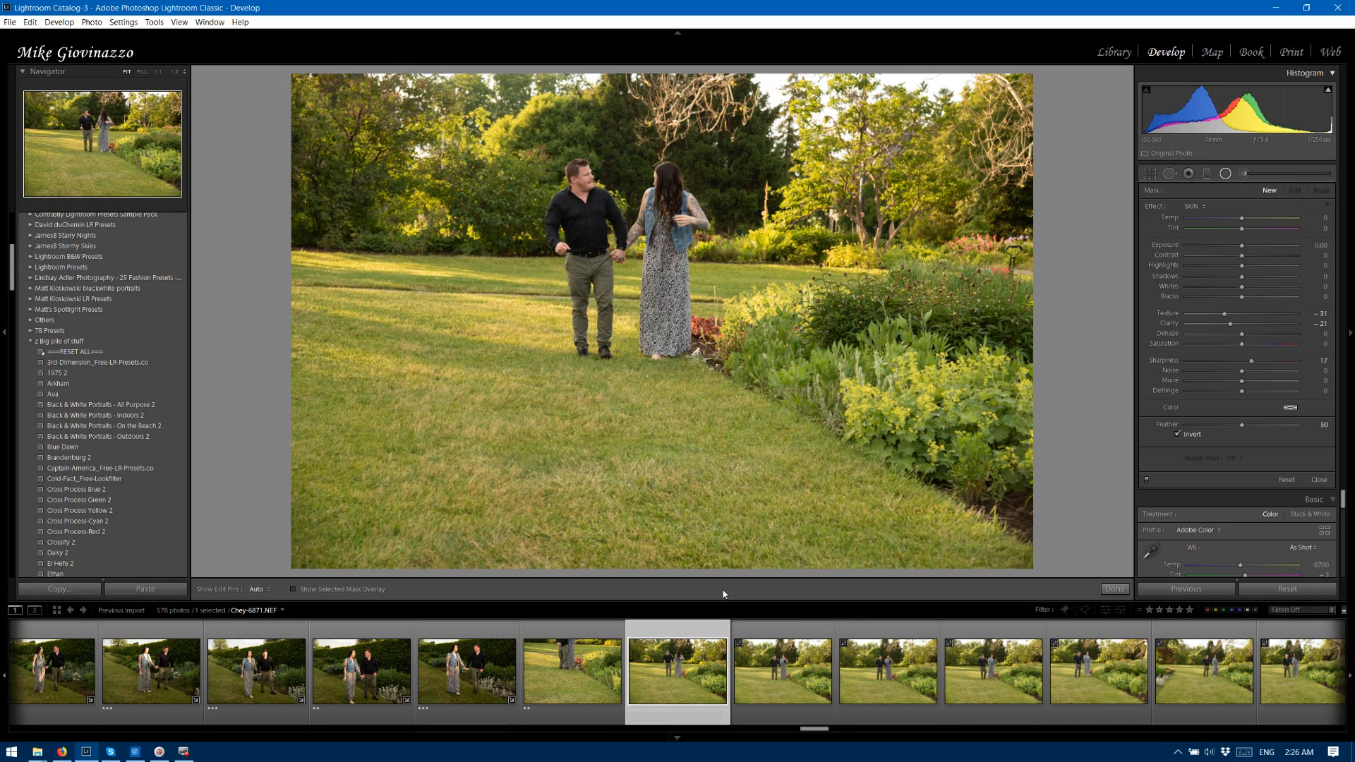
{"action": "key", "text": "2"}
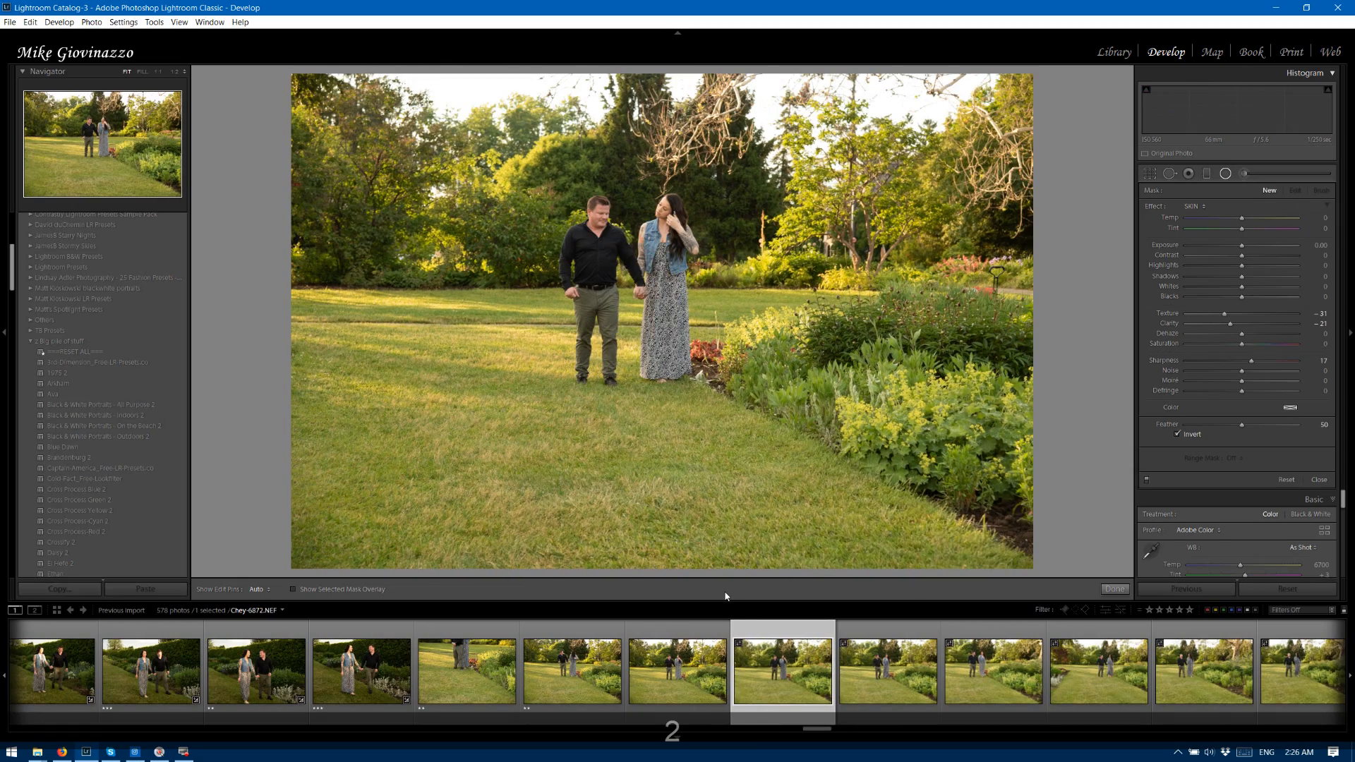
{"action": "key", "text": "2"}
{"action": "key", "text": "Right"}
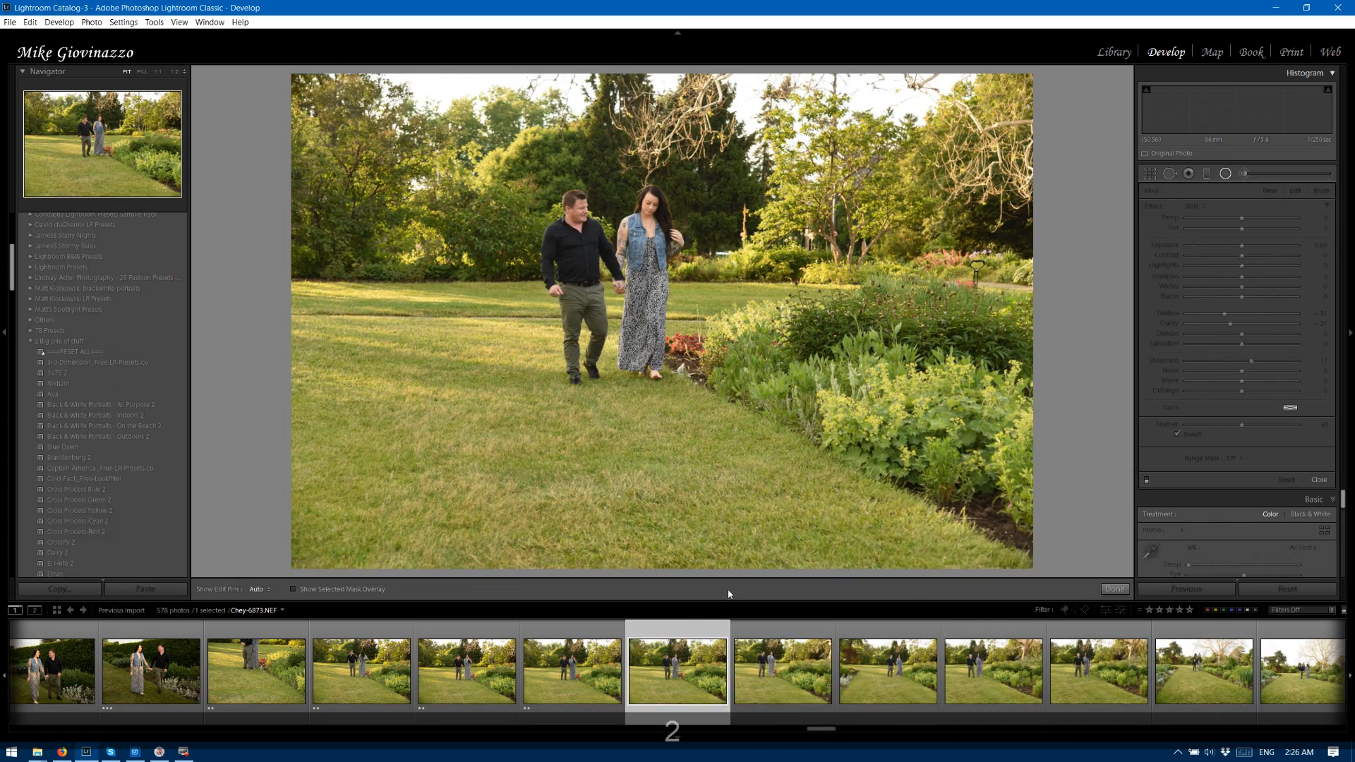
{"action": "key", "text": "Right"}
{"action": "key", "text": "Right"}
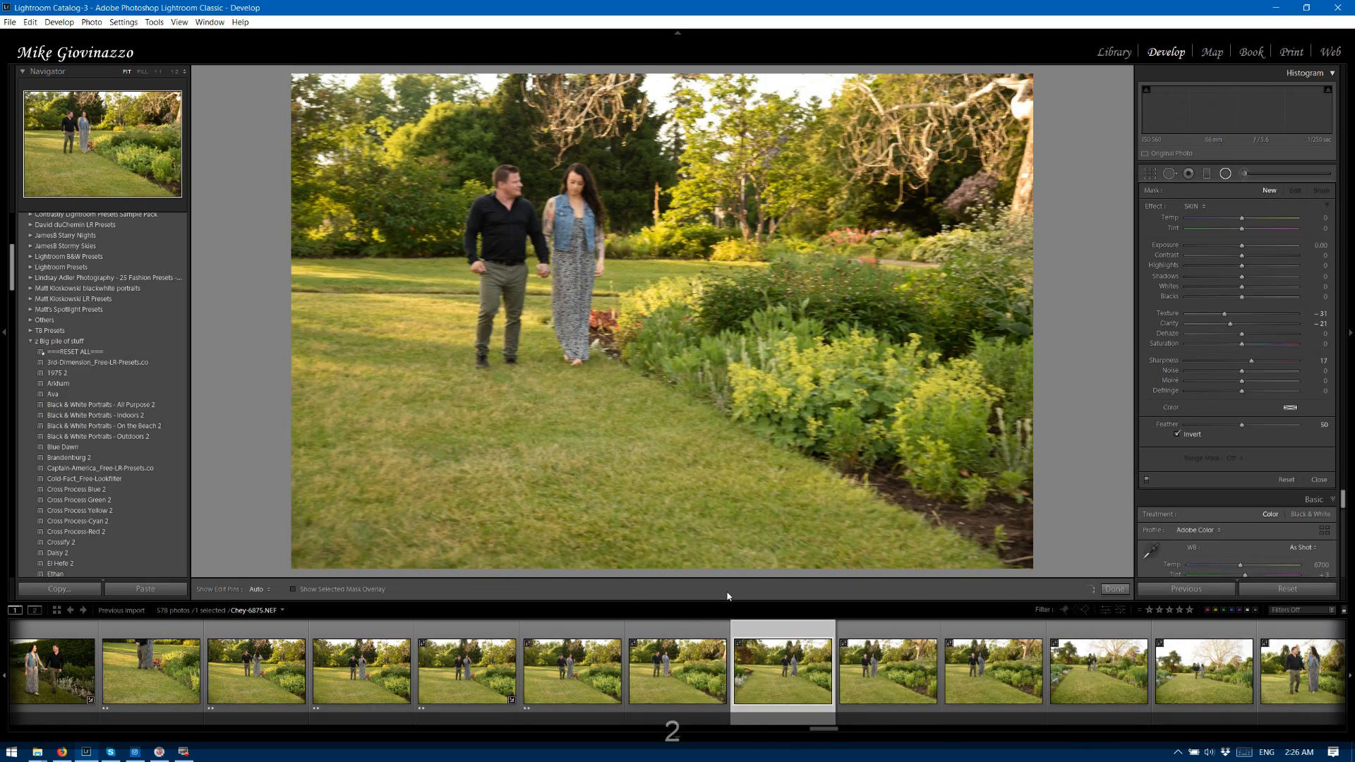
{"action": "key", "text": "Right"}
{"action": "key", "text": "Right"}
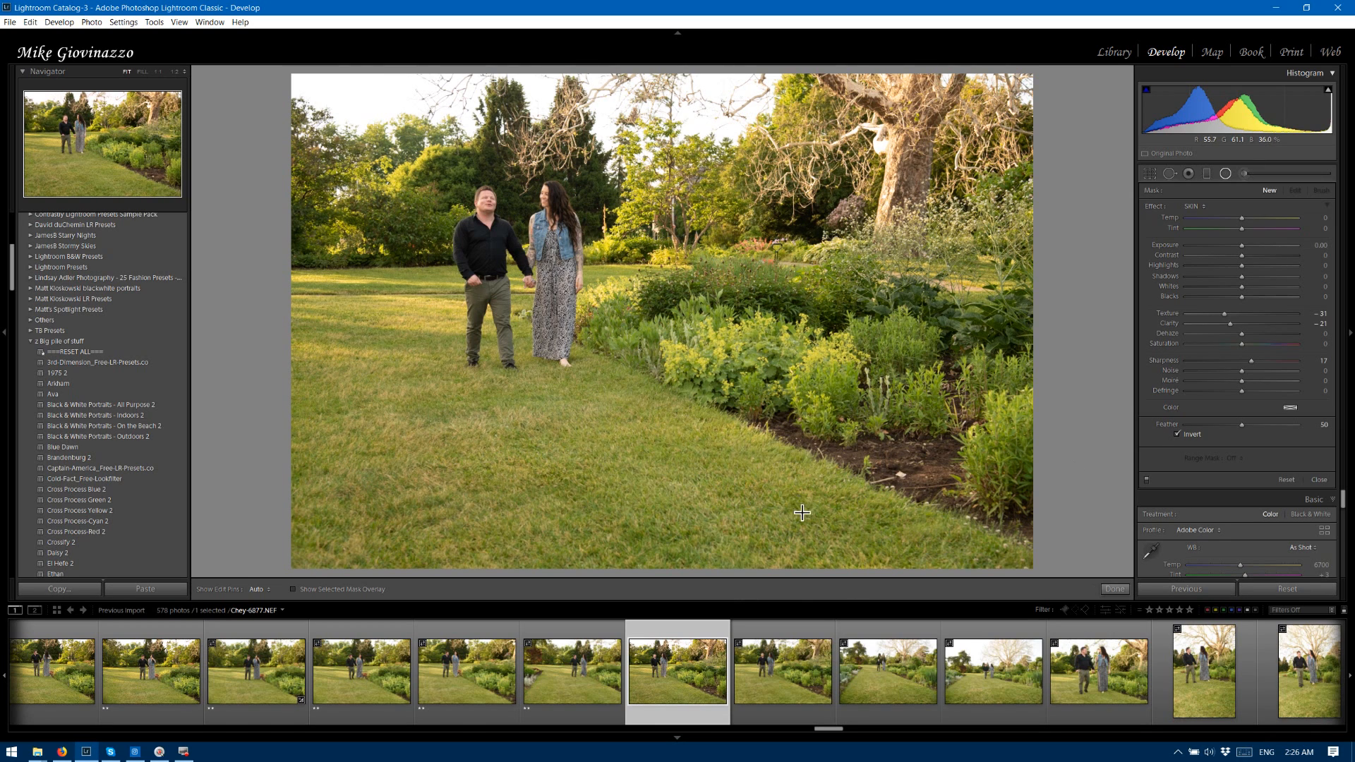
Rate photos 6877 through 6885 of the couple walking through the garden three stars.
{"action": "key", "text": "3"}
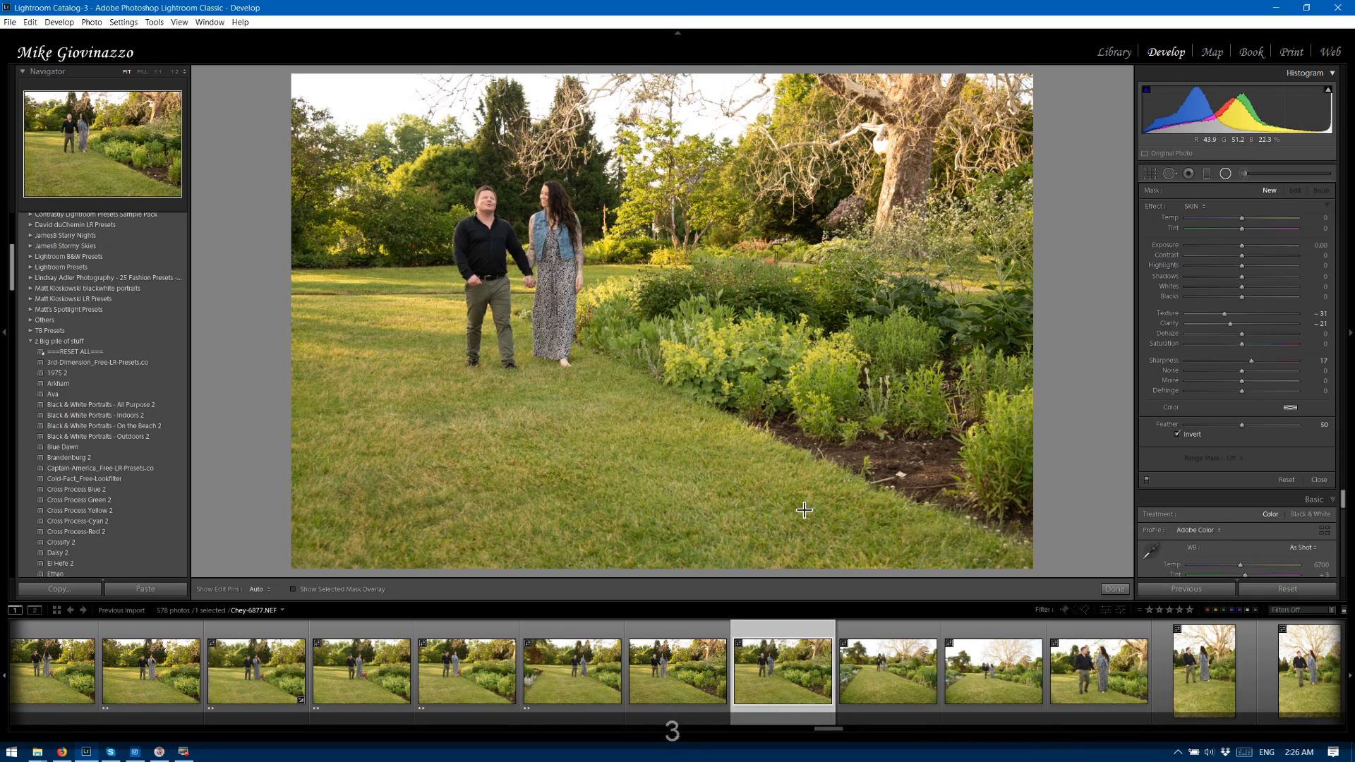
{"action": "key", "text": "3"}
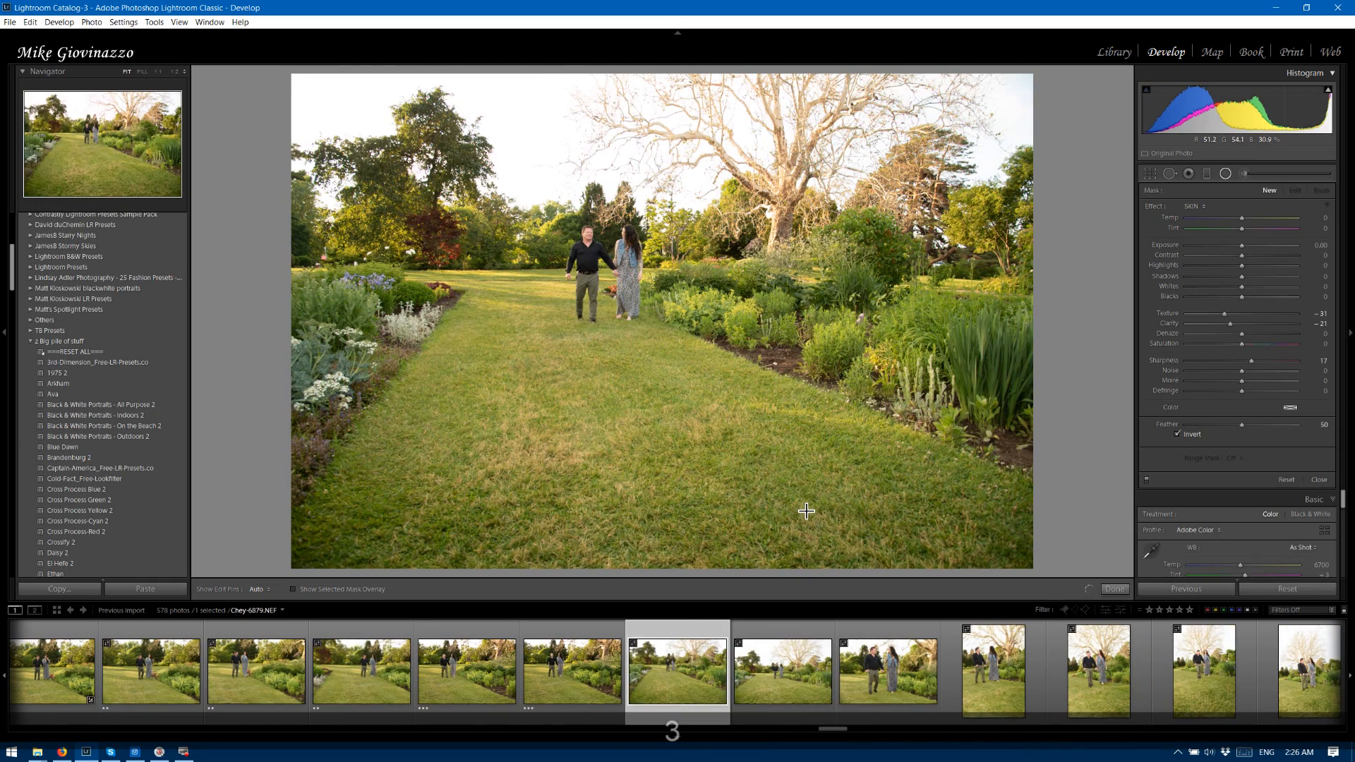
{"action": "key", "text": "3"}
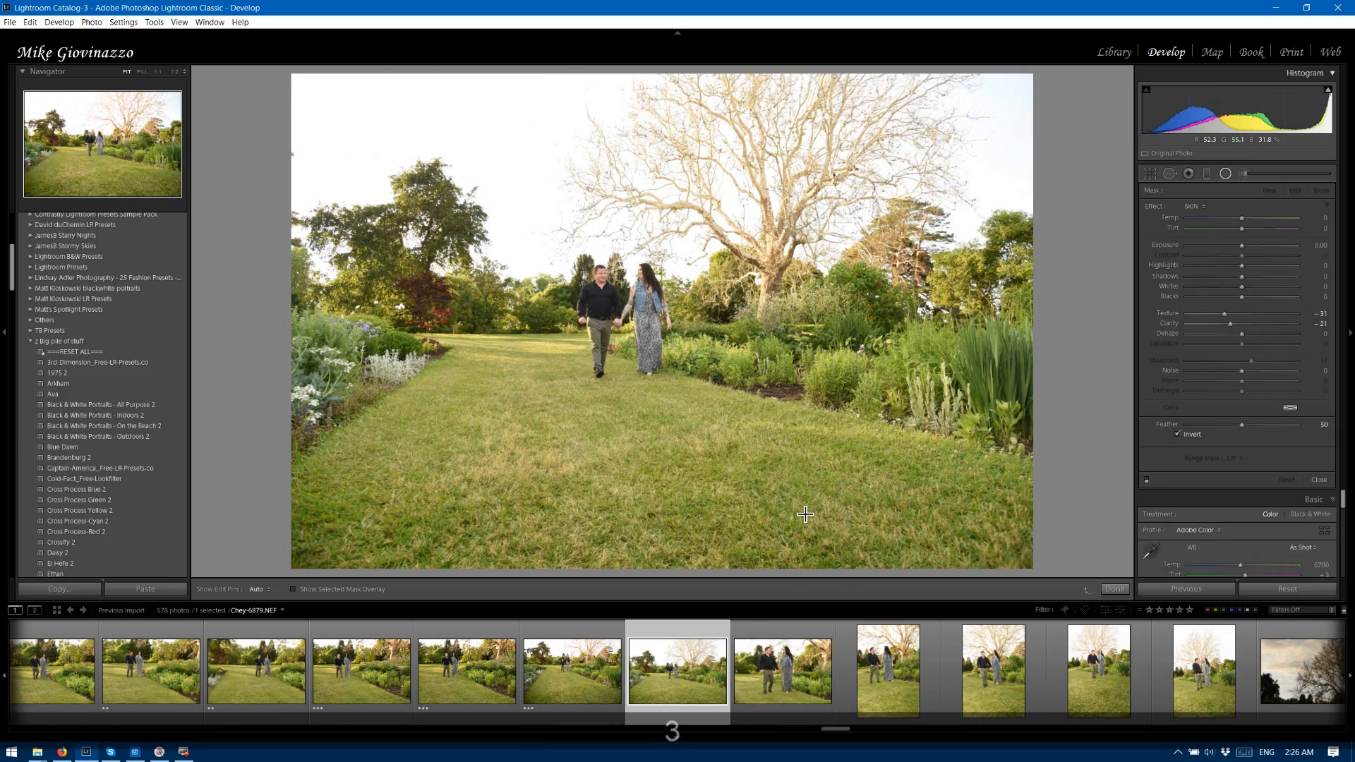
{"action": "key", "text": "3"}
{"action": "key", "text": "3"}
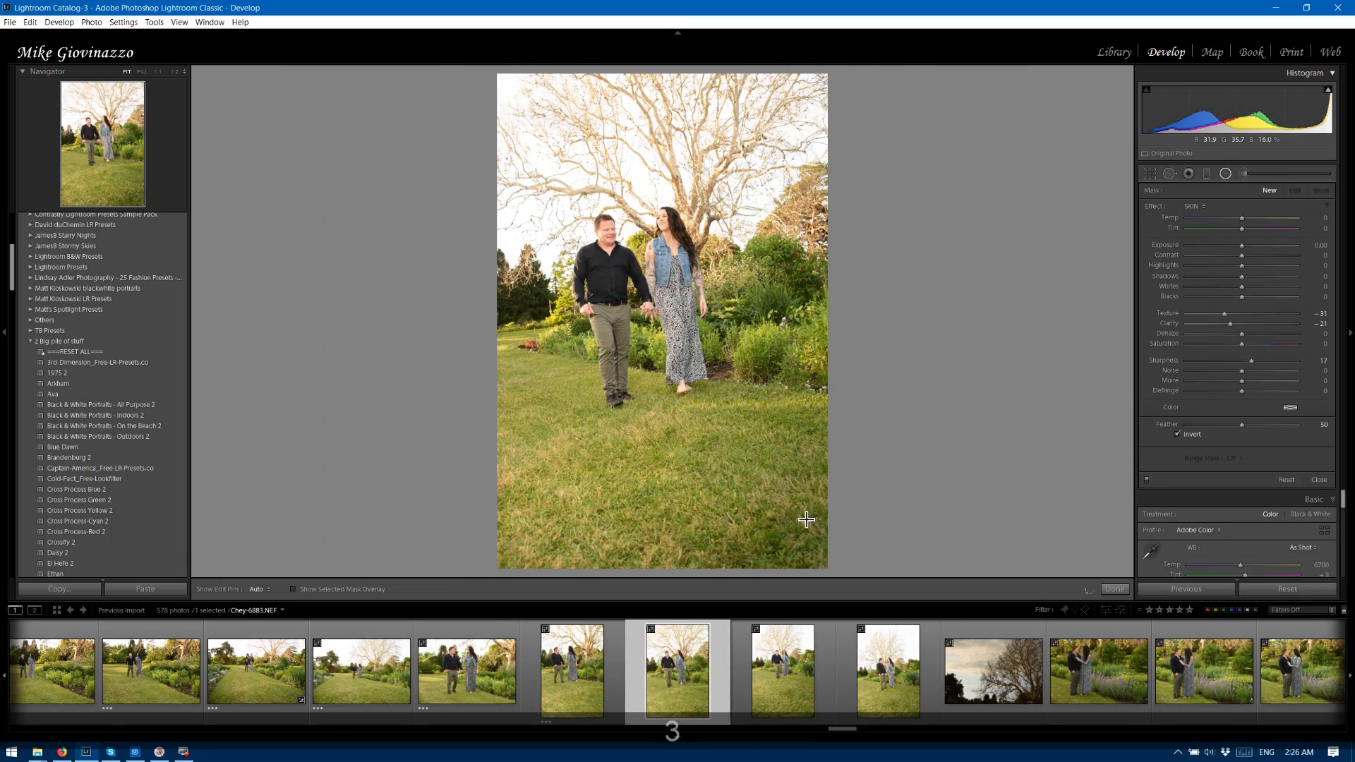
{"action": "key", "text": "3"}
{"action": "key", "text": "3"}
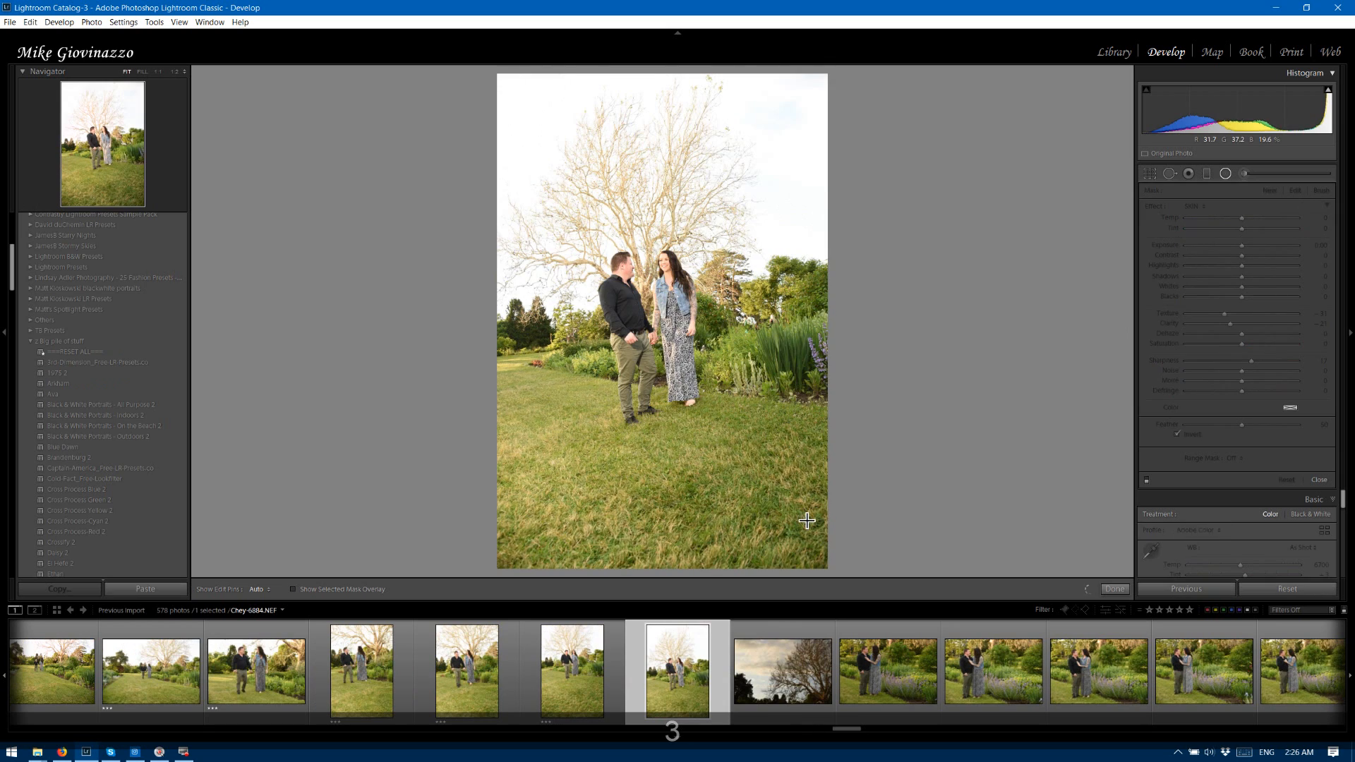
{"action": "key", "text": "3"}
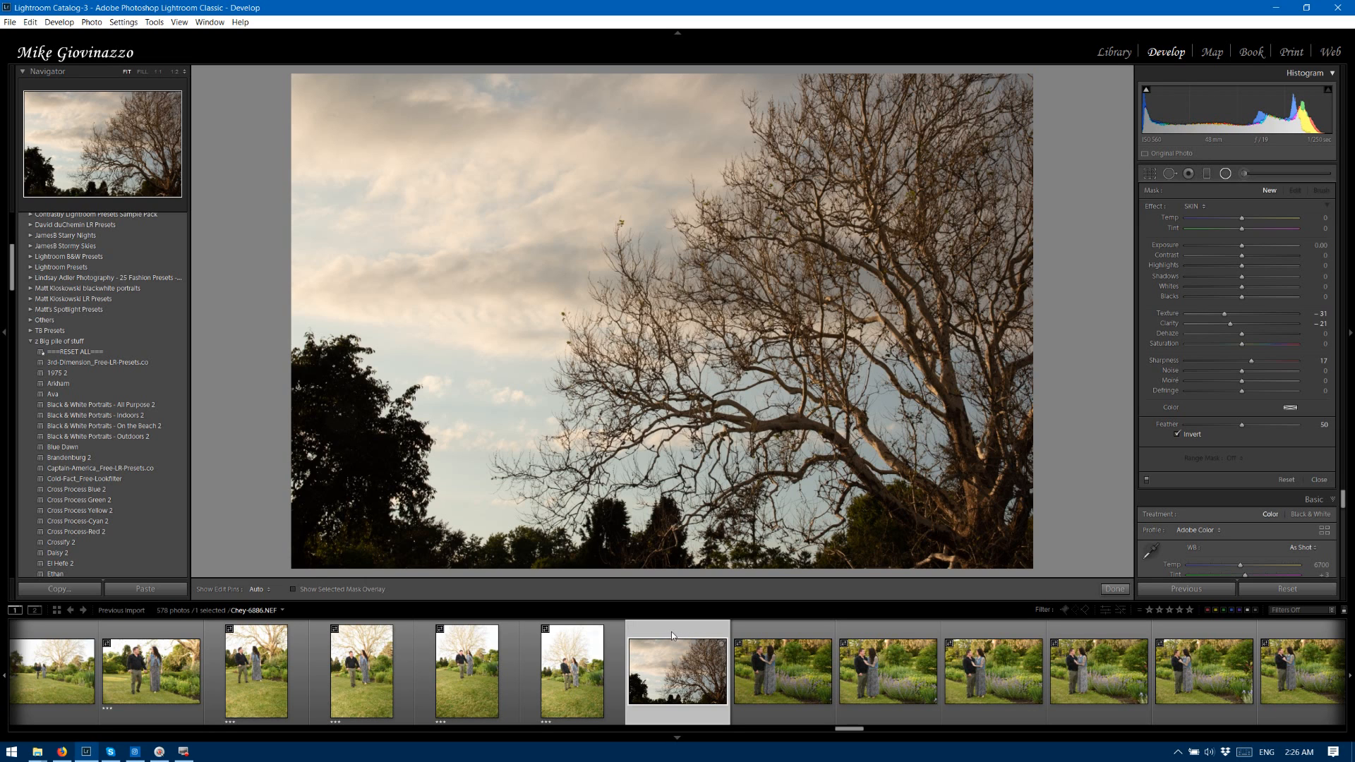
Rate the sky photo 6886 and couple photos 6887 and 6888 two stars, and photo 6889 three stars.
{"action": "key", "text": "2"}
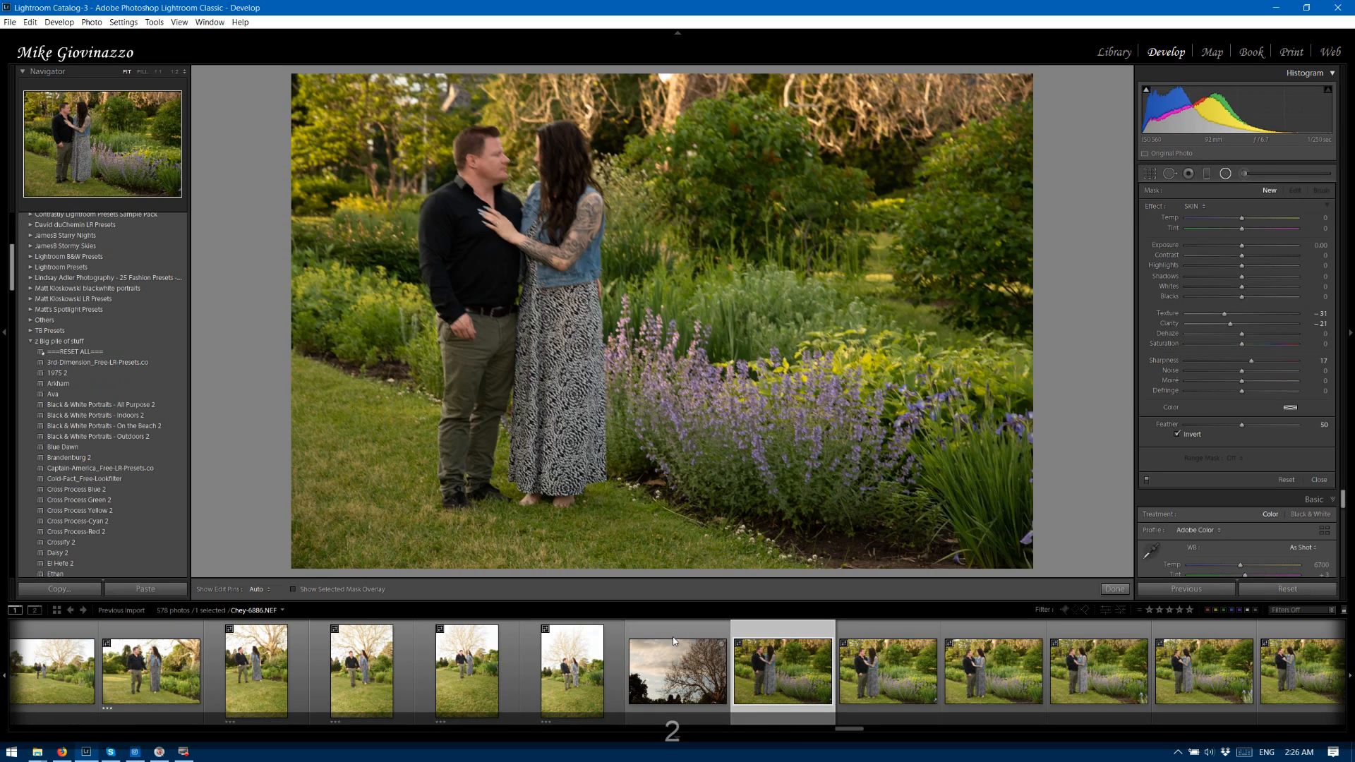
{"action": "key", "text": "2"}
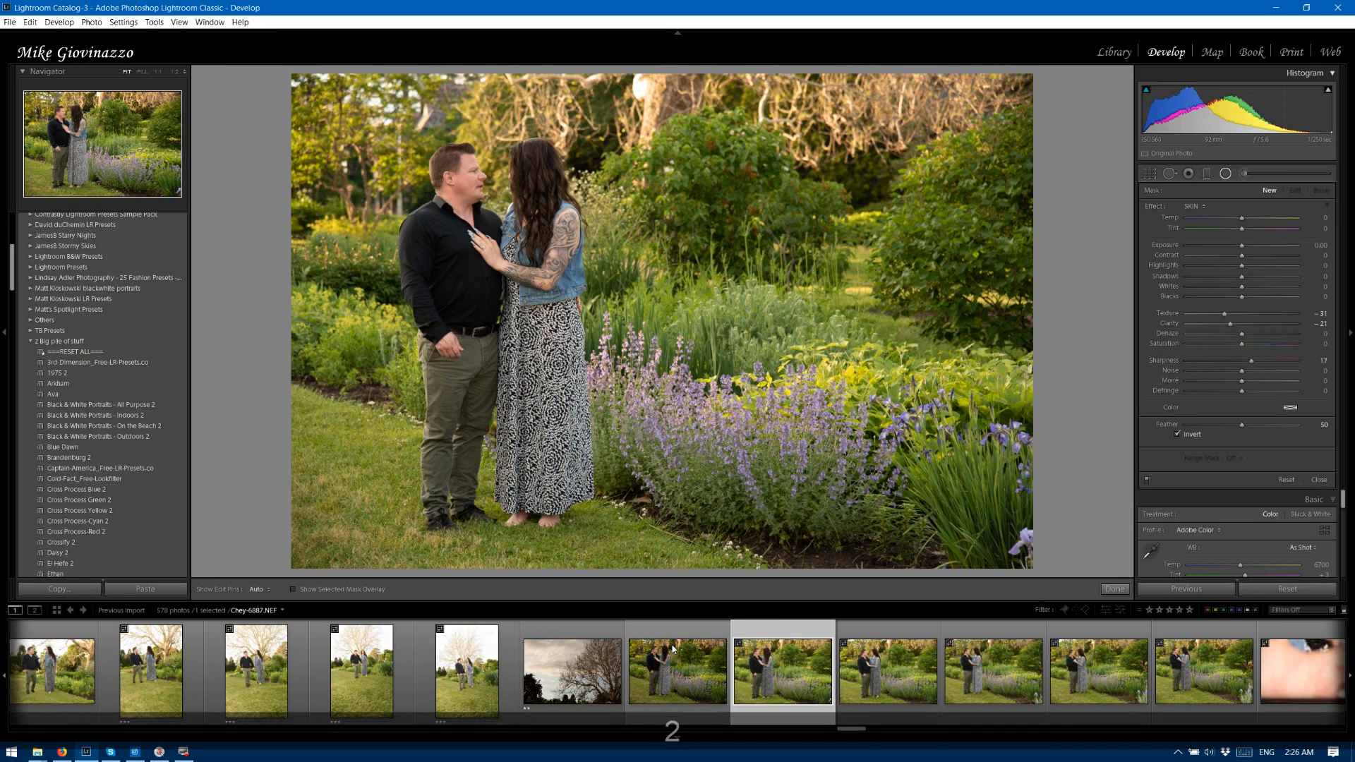
{"action": "key", "text": "2"}
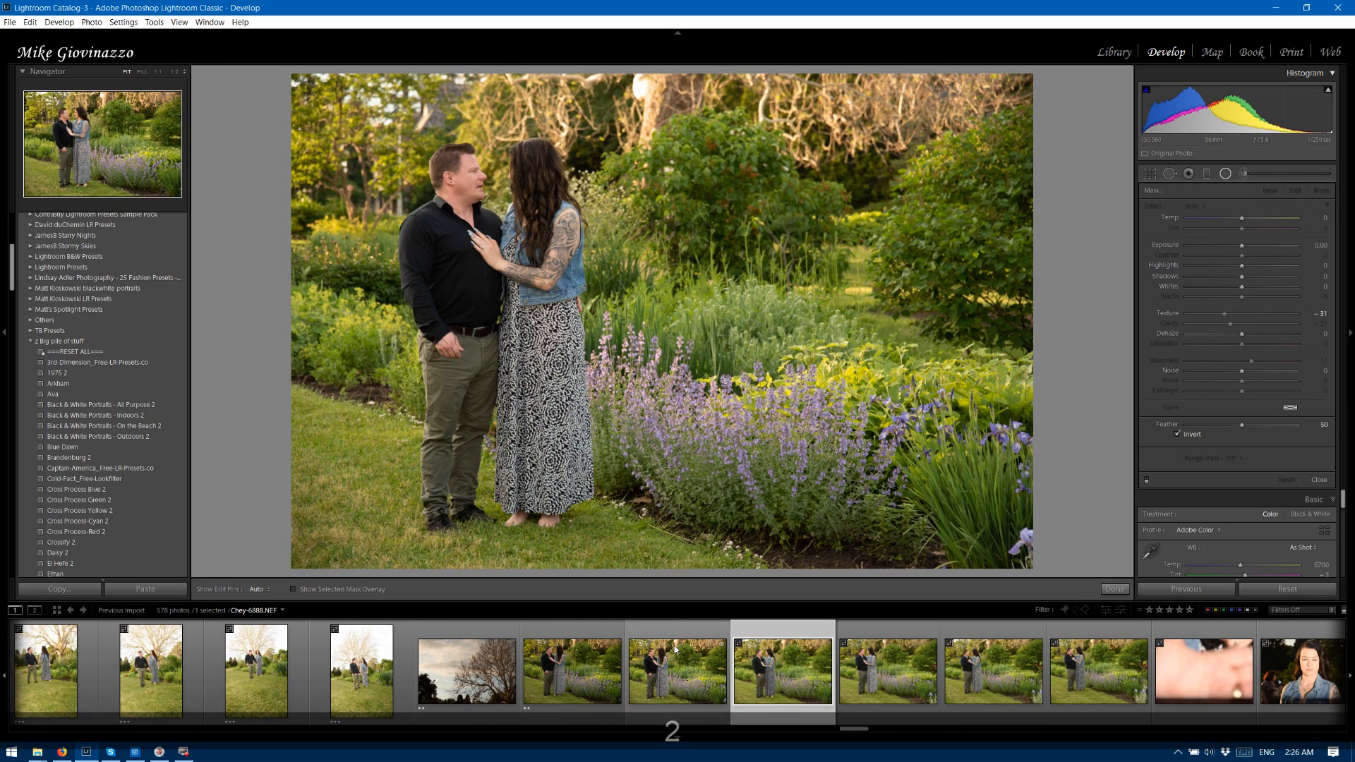
{"action": "key", "text": "2"}
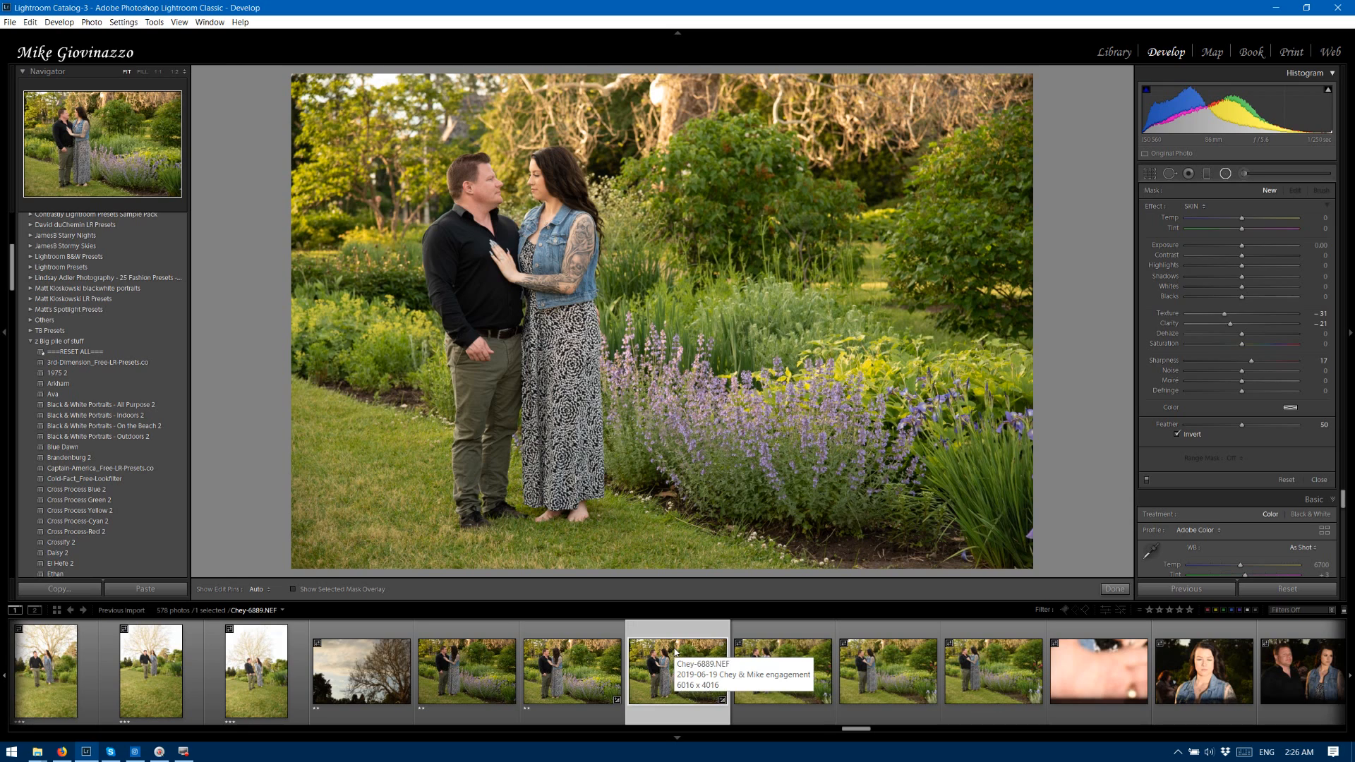
{"action": "key", "text": "3"}
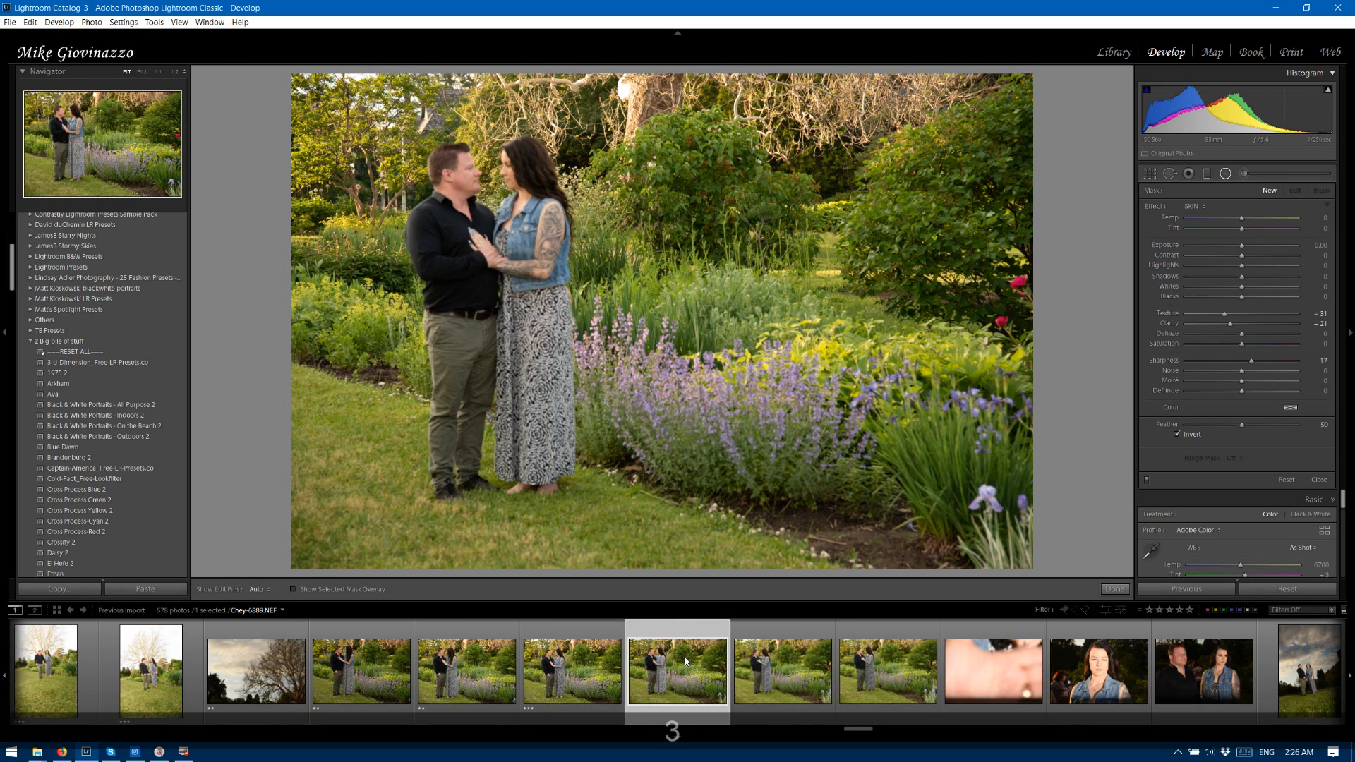
Rate photos 6890 through 6895, from the flower bed poses to the dark close-up portraits, two stars.
{"action": "key", "text": "2"}
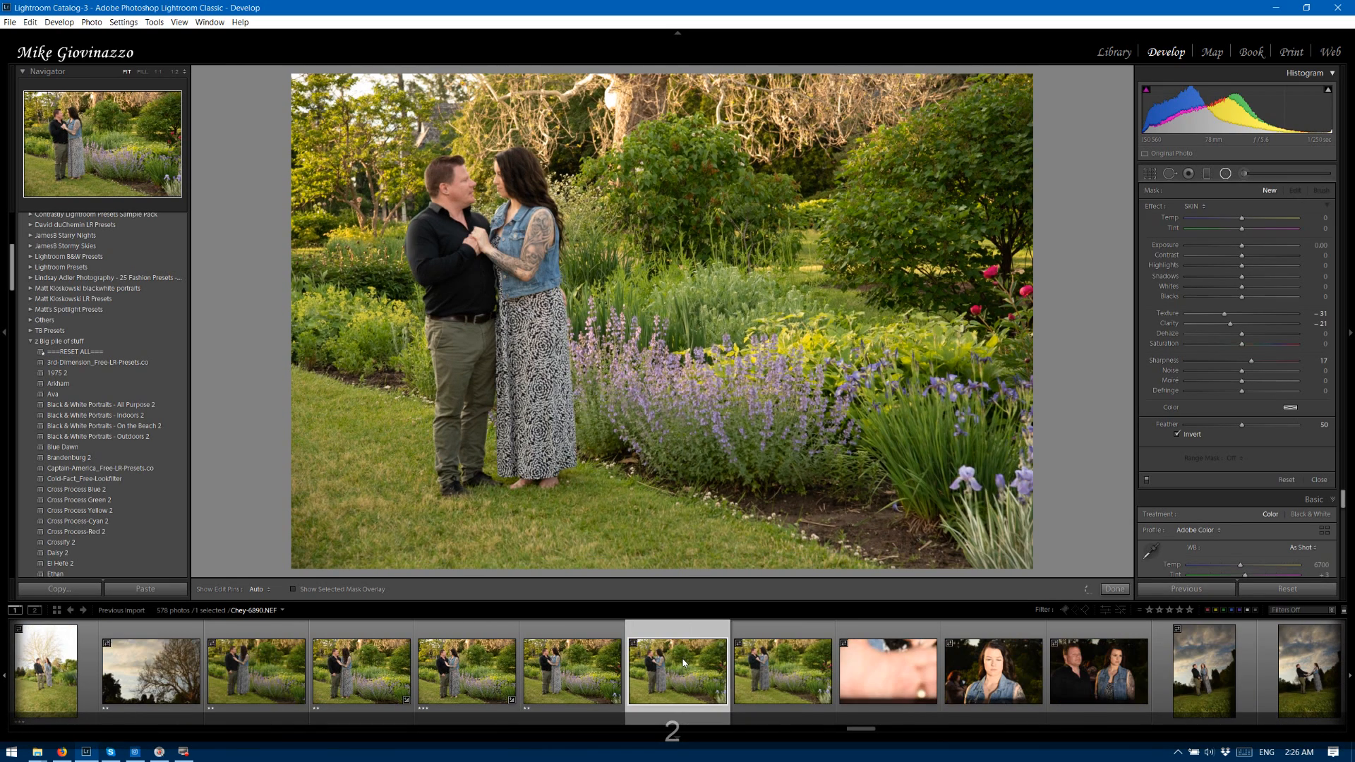
{"action": "key", "text": "2"}
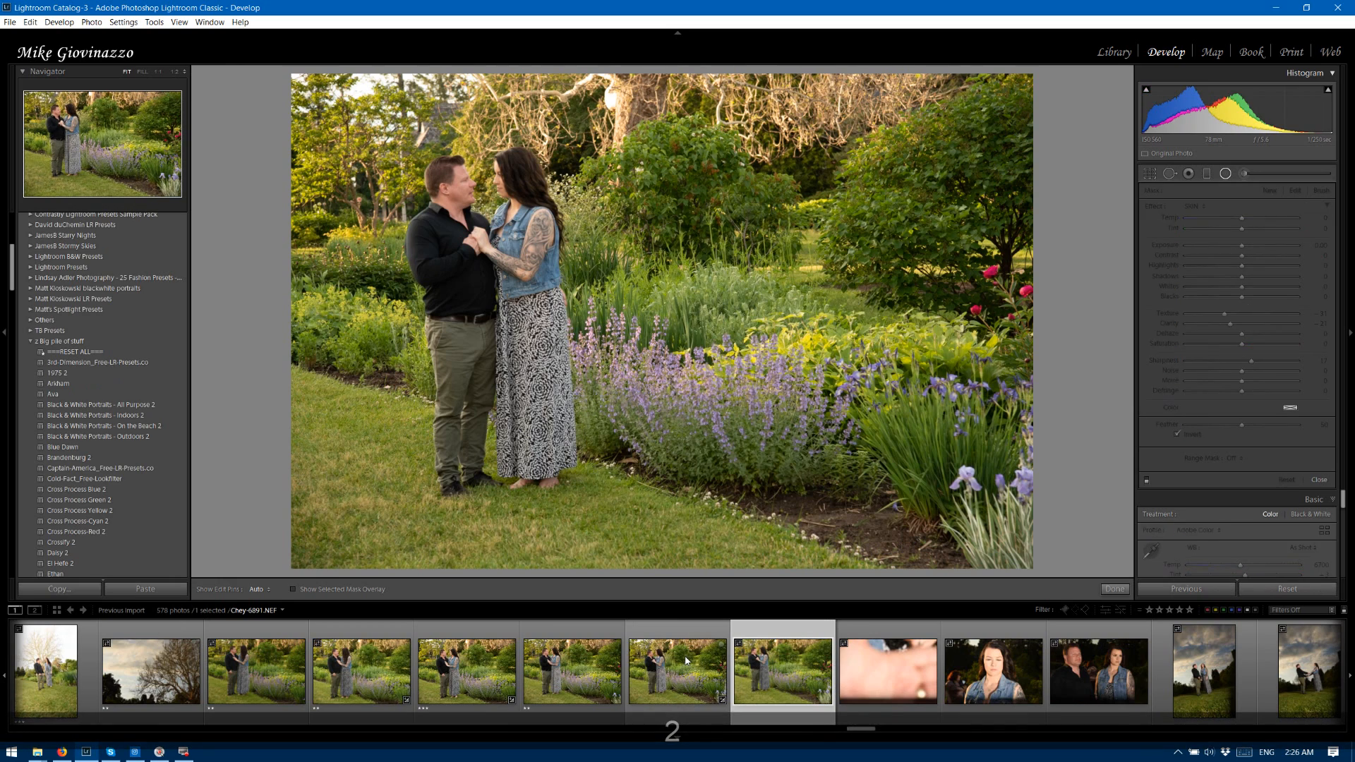
{"action": "key", "text": "2"}
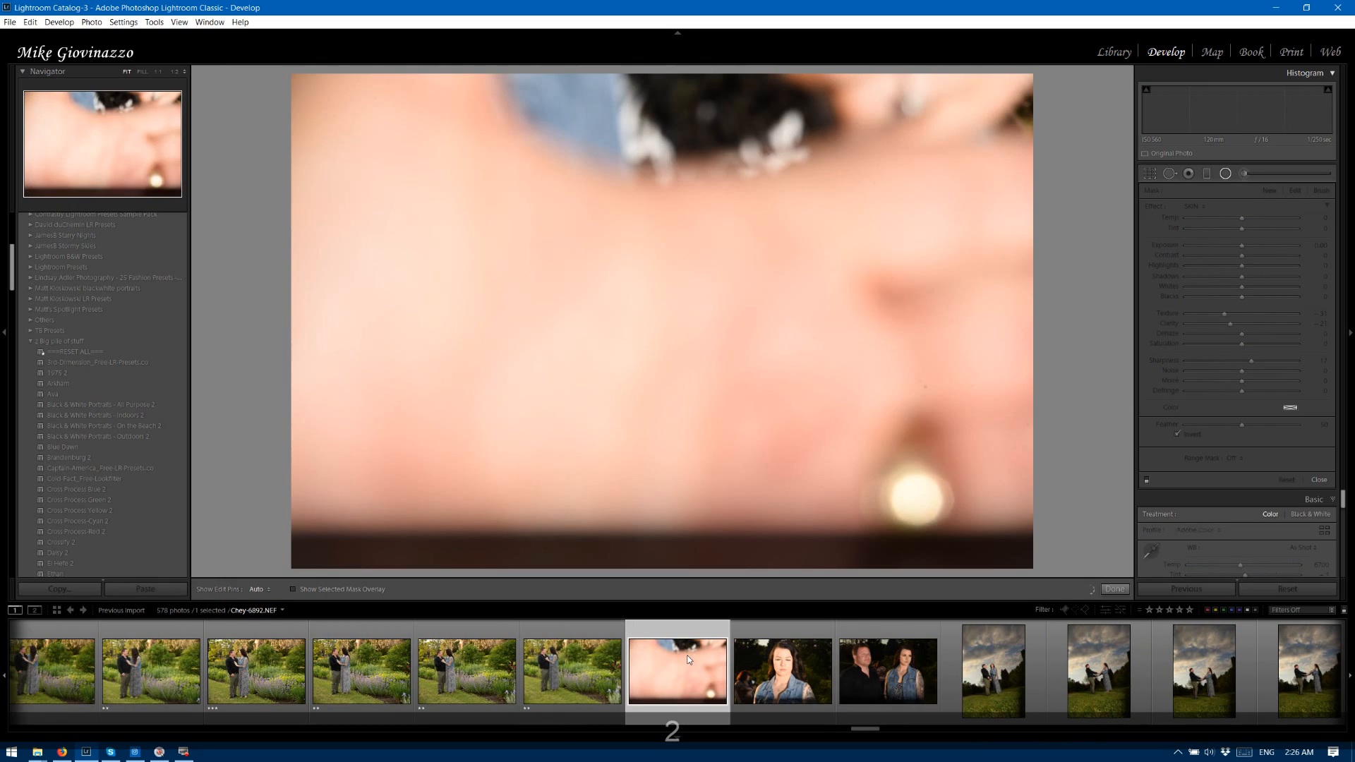
{"action": "key", "text": "Right"}
{"action": "key", "text": "2"}
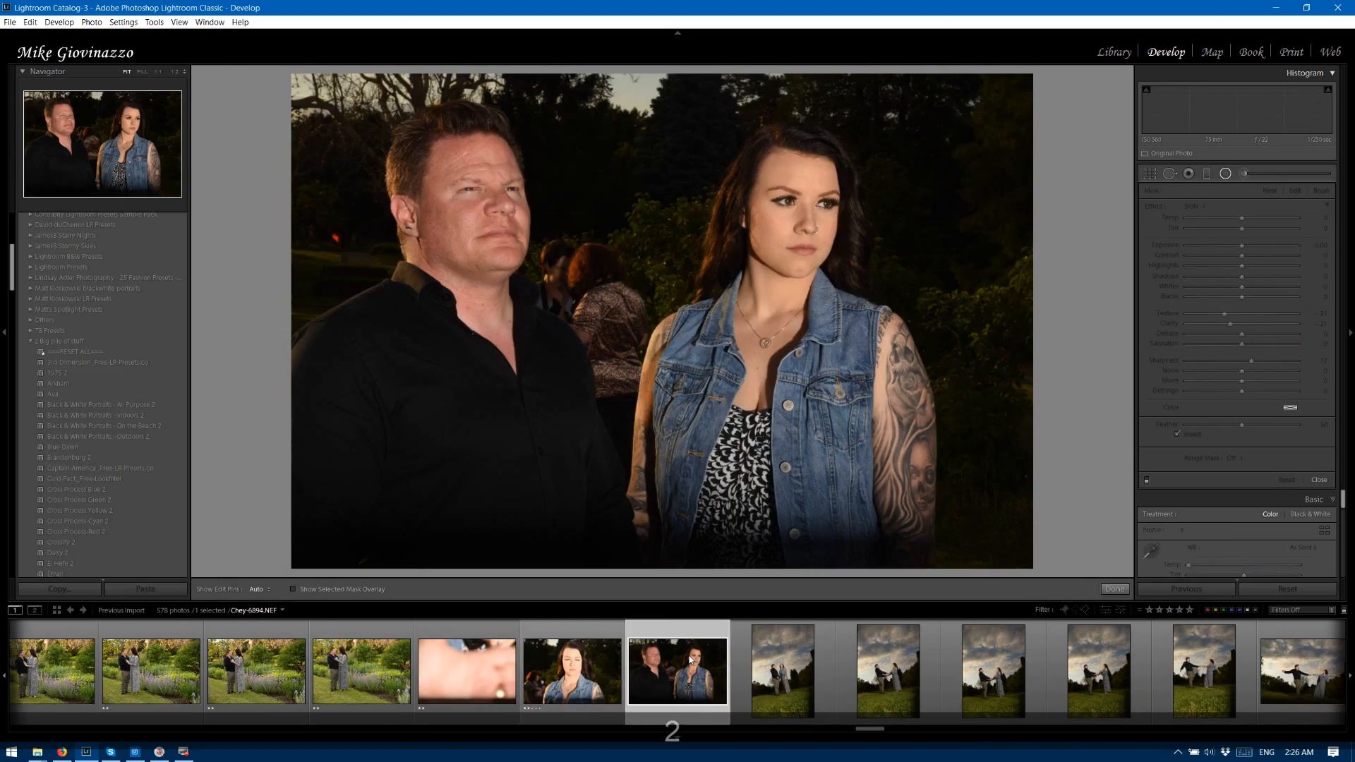
{"action": "key", "text": "2"}
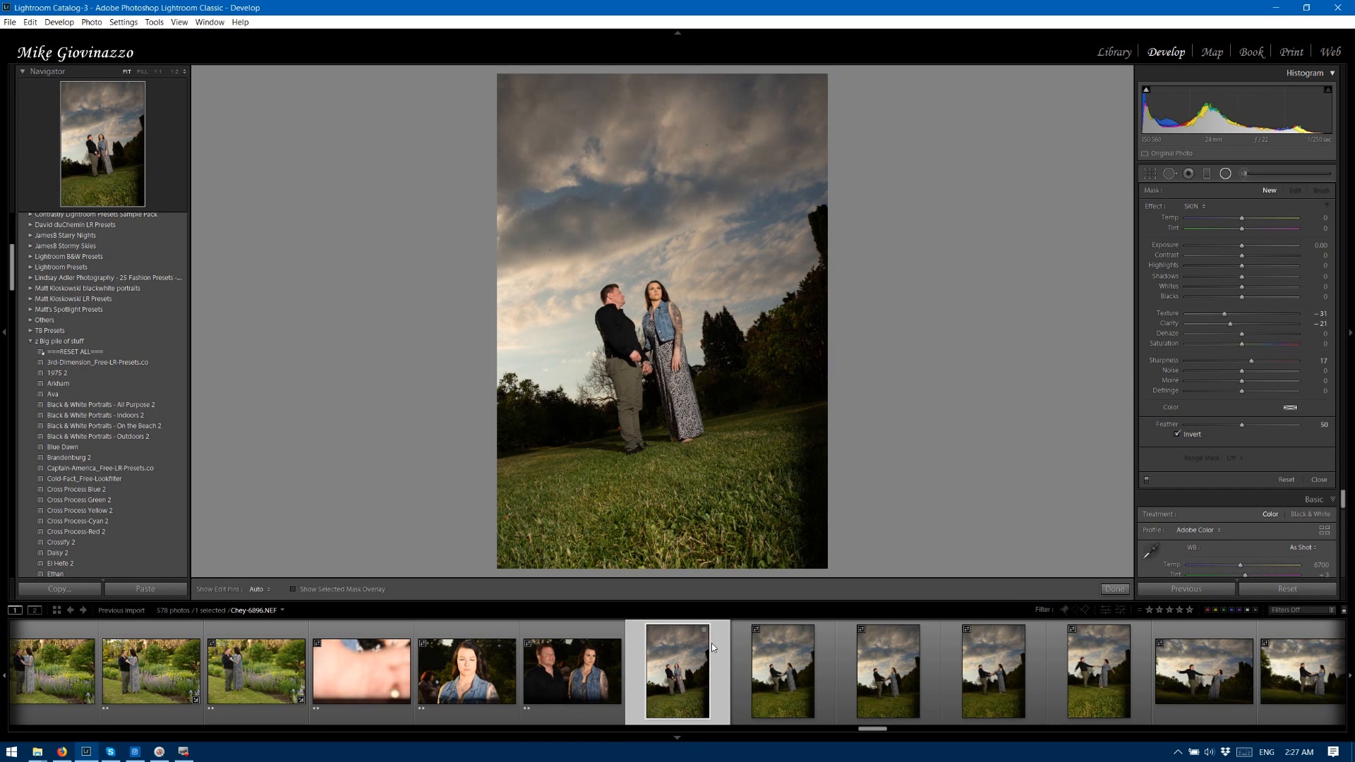
Close the radial filter tool and set photo 6896's Contrast to +32, Highlights to -67, Clarity to +44 and Dehaze to +24.
{"action": "left_click", "coordinate": [786, 623]}
{"action": "left_click_drag", "start_coordinate": [1241, 245], "coordinate": [1238, 246]}
{"action": "left_click", "coordinate": [1319, 480]}
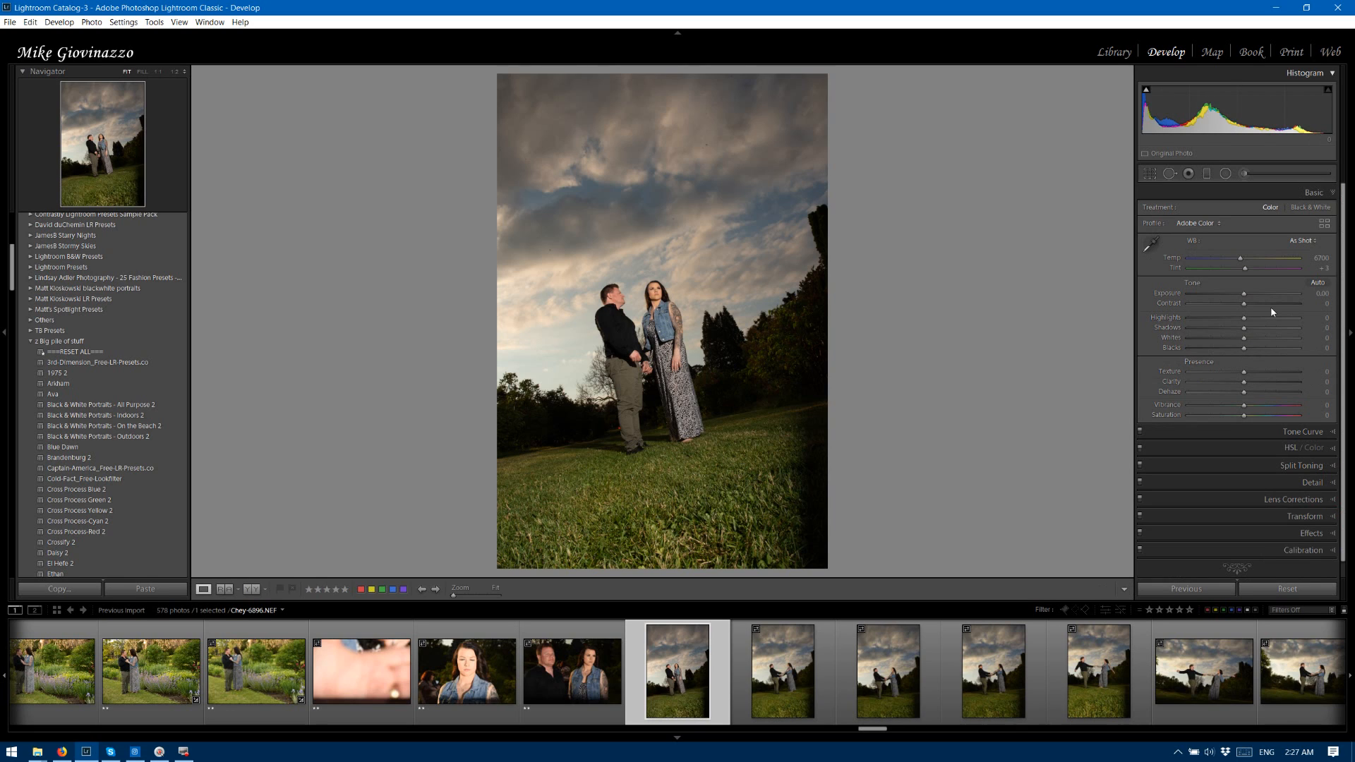
{"action": "left_click_drag", "start_coordinate": [1244, 303], "coordinate": [1207, 321]}
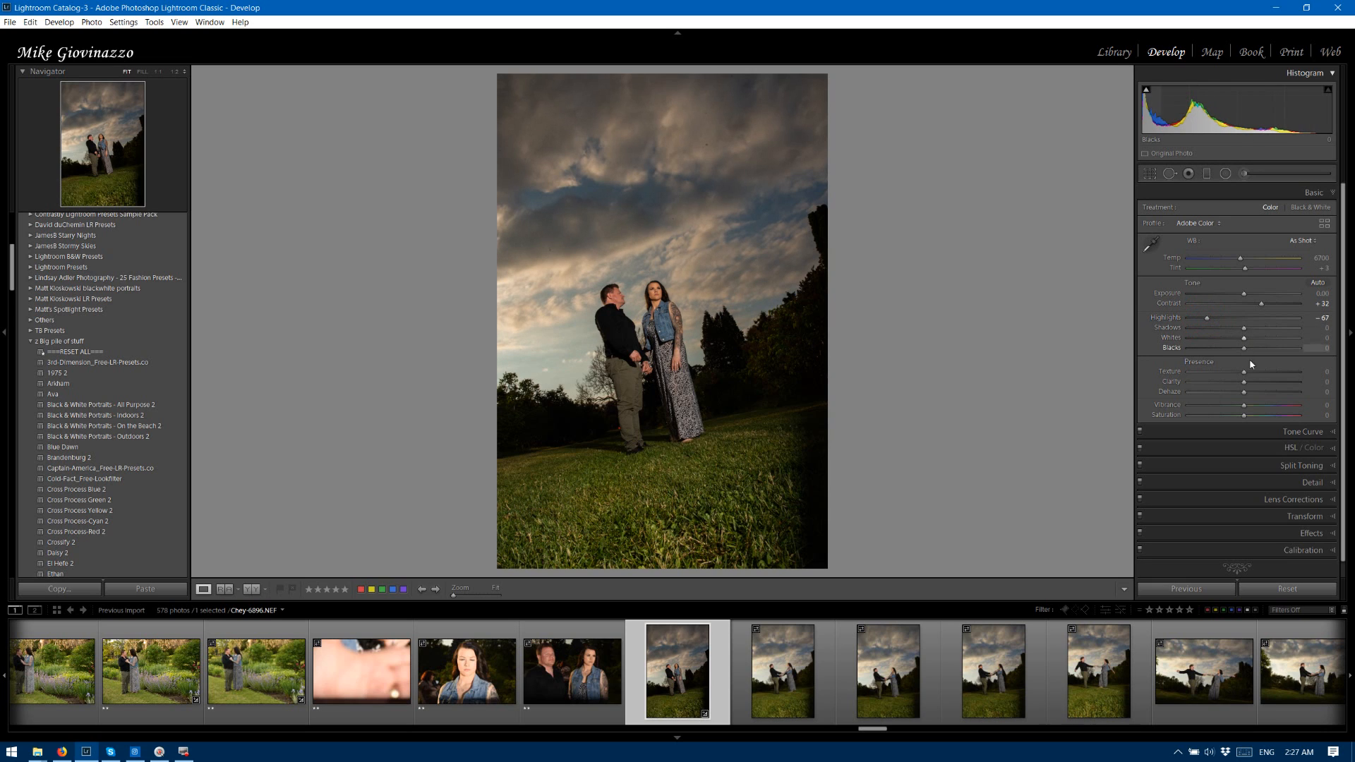
{"action": "mouse_move", "coordinate": [1243, 382]}
{"action": "left_mouse_down"}
{"action": "mouse_move", "coordinate": [1268, 380]}
{"action": "mouse_move", "coordinate": [1243, 391]}
{"action": "mouse_move", "coordinate": [1259, 396]}
{"action": "left_mouse_up"}
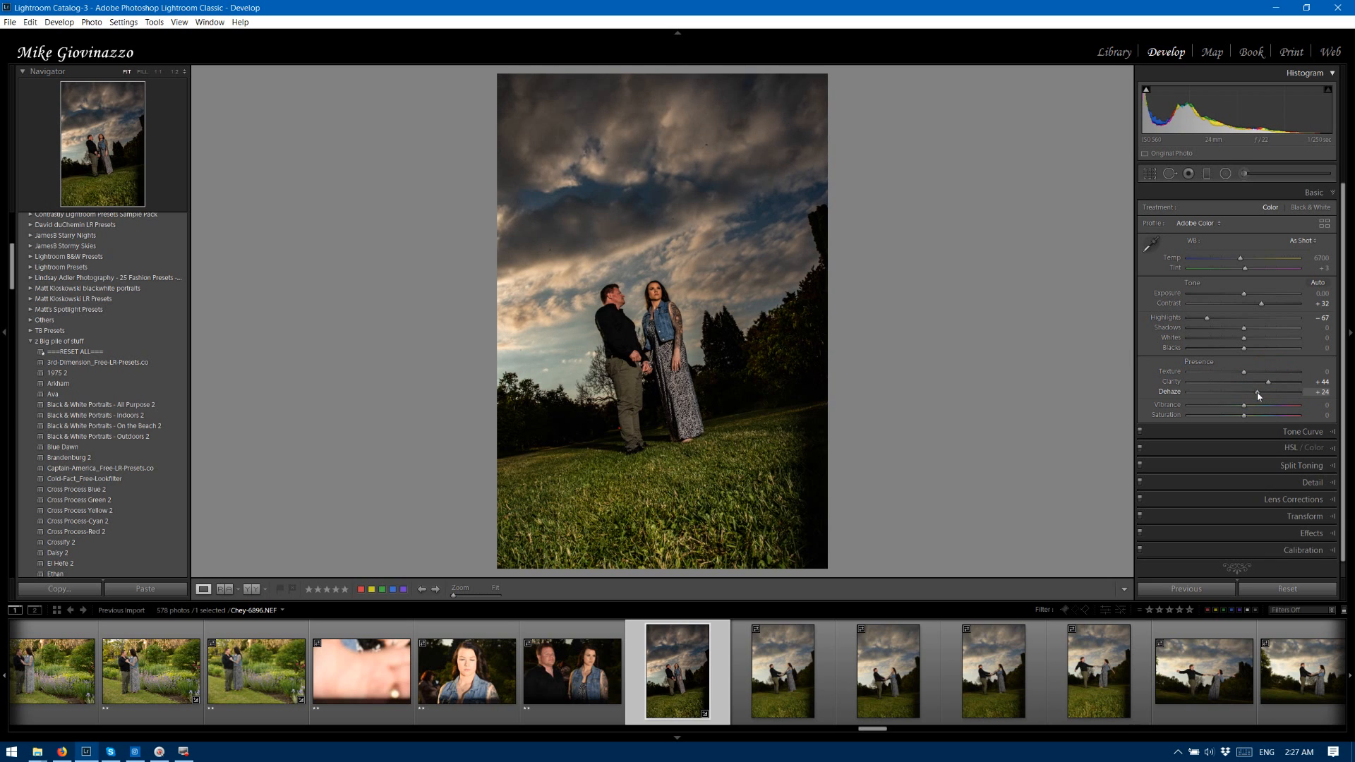
Darken the foreground grass of photo 6896 with a slightly tilted graduated filter at Exposure -0.42, and rate the photo three stars.
{"action": "left_click", "coordinate": [1207, 174]}
{"action": "left_click_drag", "start_coordinate": [696, 472], "coordinate": [685, 413]}
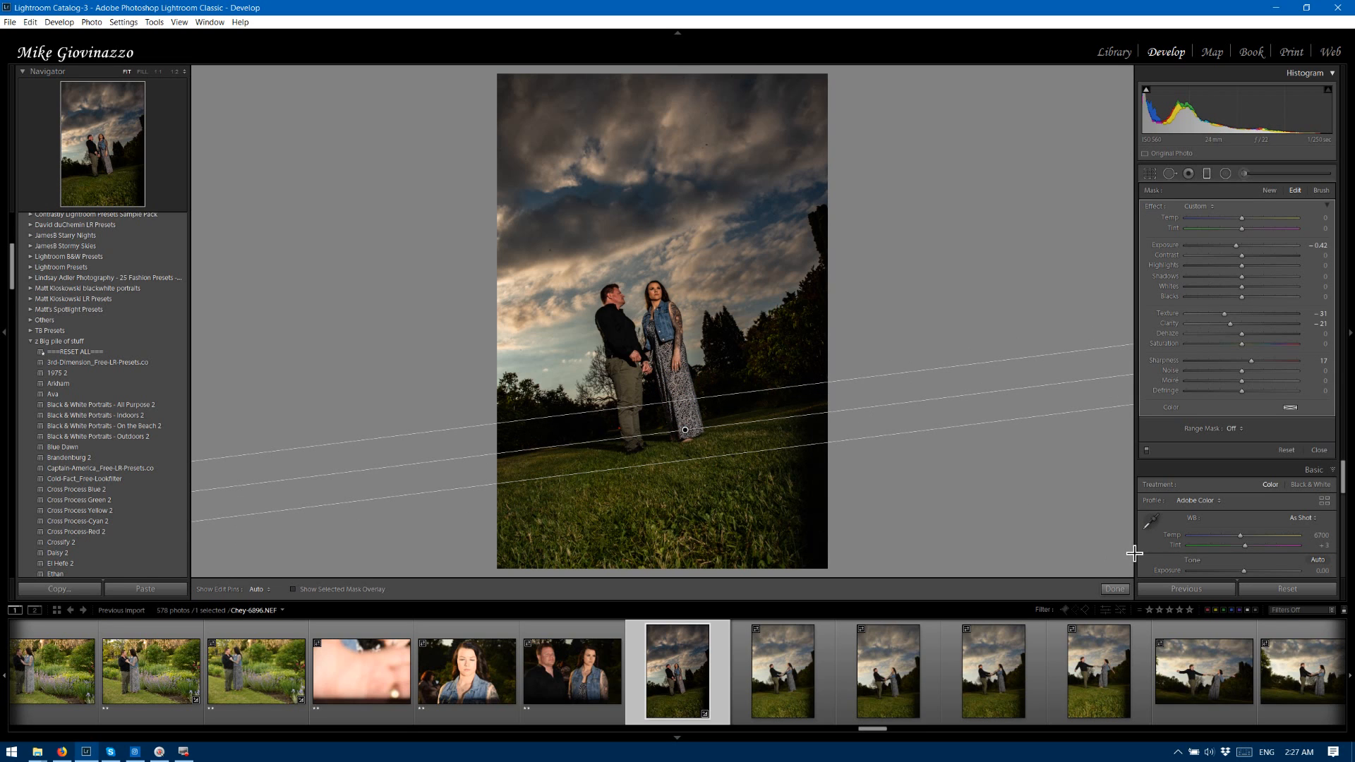
{"action": "key", "text": "Right"}
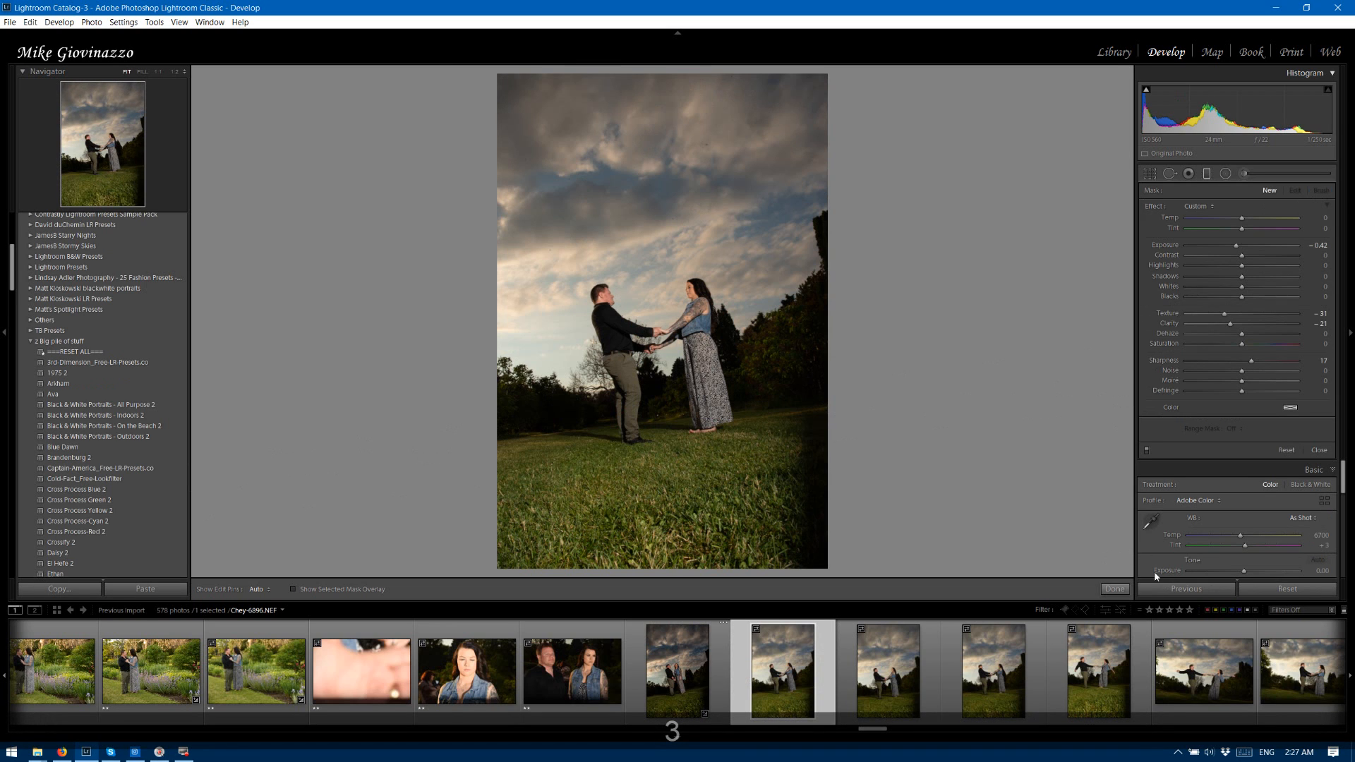
Apply the previous photo's settings to photos 6897 and 6898, and rate photo 6897 three stars.
{"action": "left_click", "coordinate": [1196, 590]}
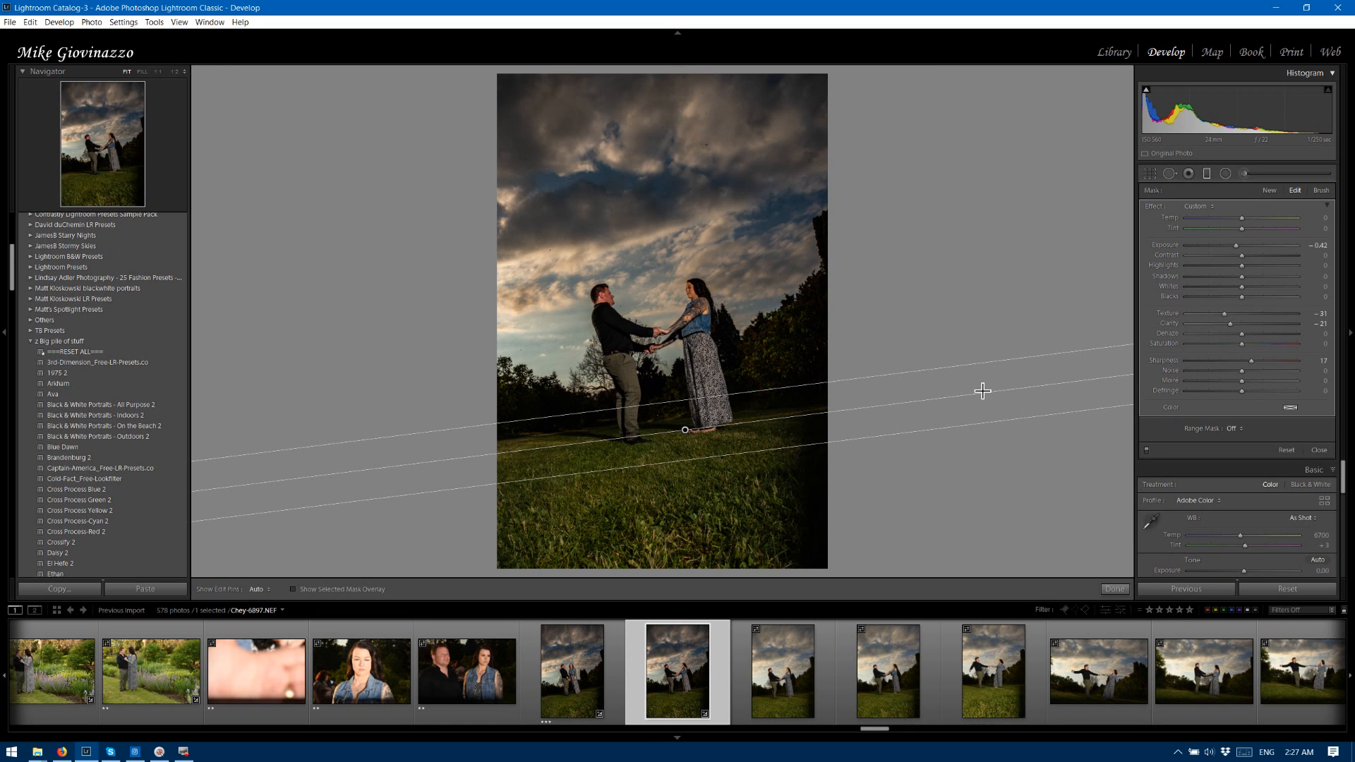
{"action": "key", "text": "3"}
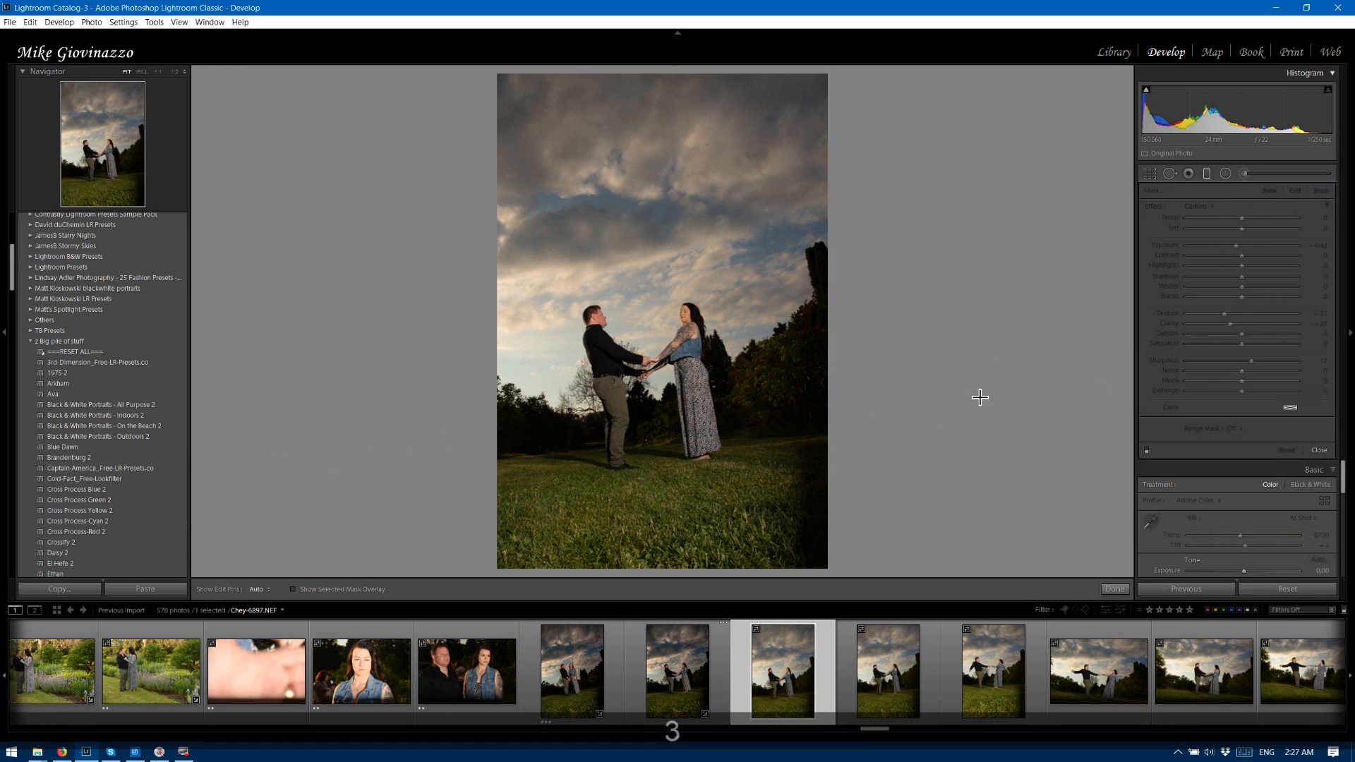
{"action": "left_click", "coordinate": [1193, 589]}
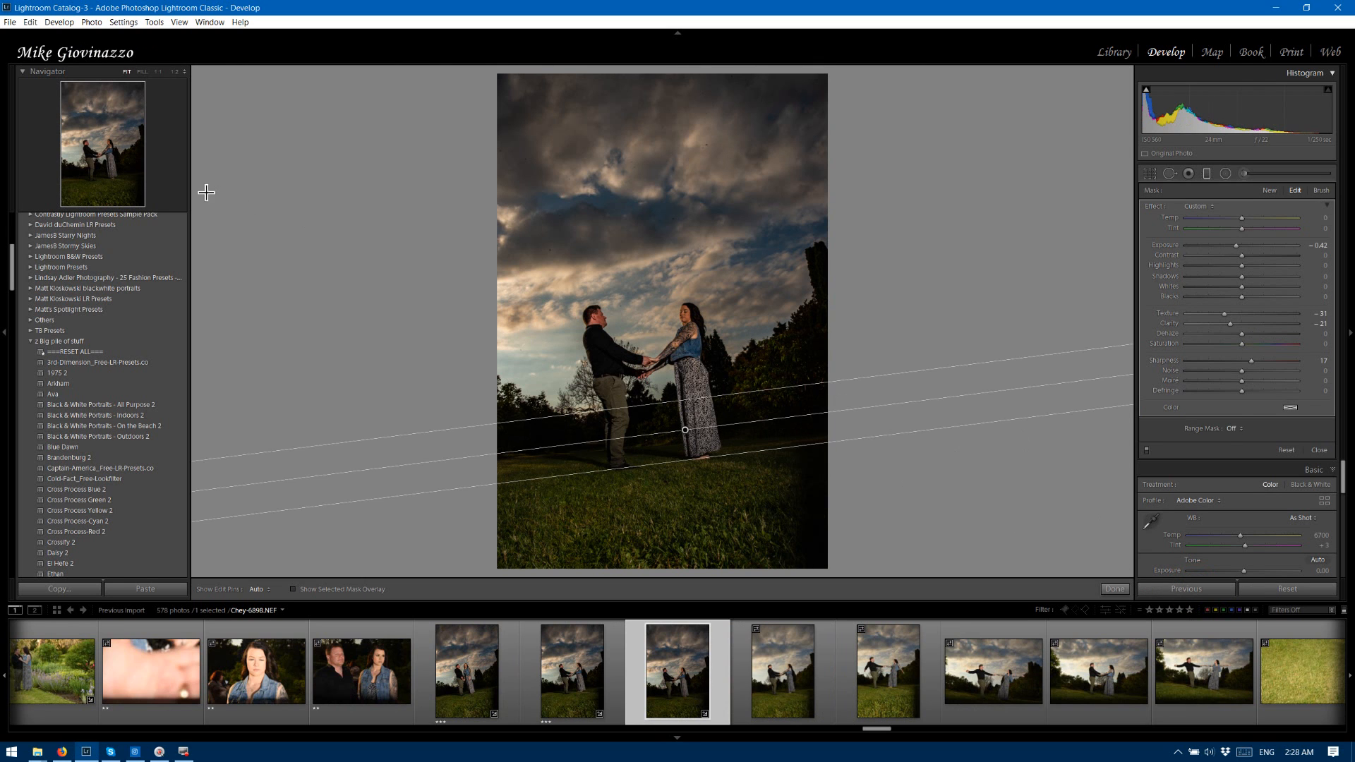
Inspect the couple's faces and joined hands in photo 6898 up close, and rate the photo three stars.
{"action": "left_click", "coordinate": [109, 155]}
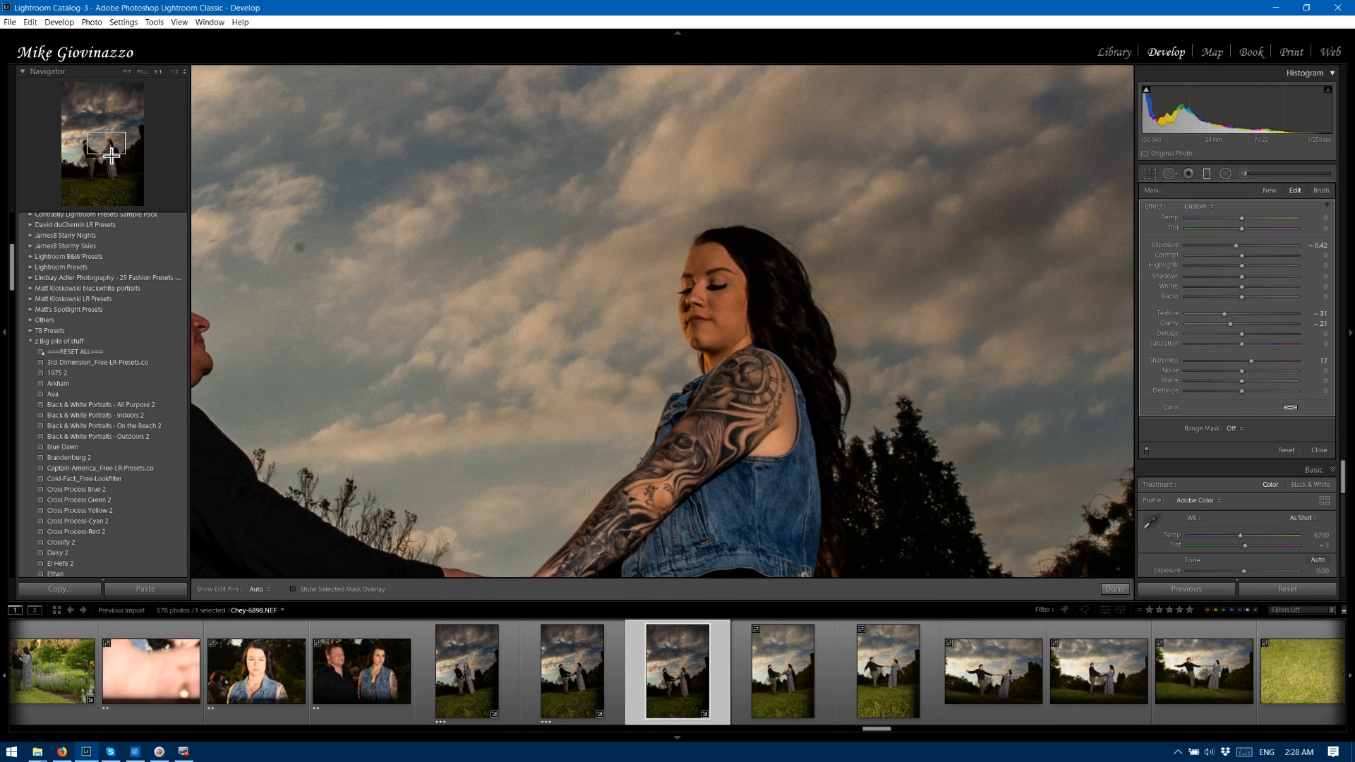
{"action": "left_click_drag", "start_coordinate": [111, 155], "coordinate": [110, 163]}
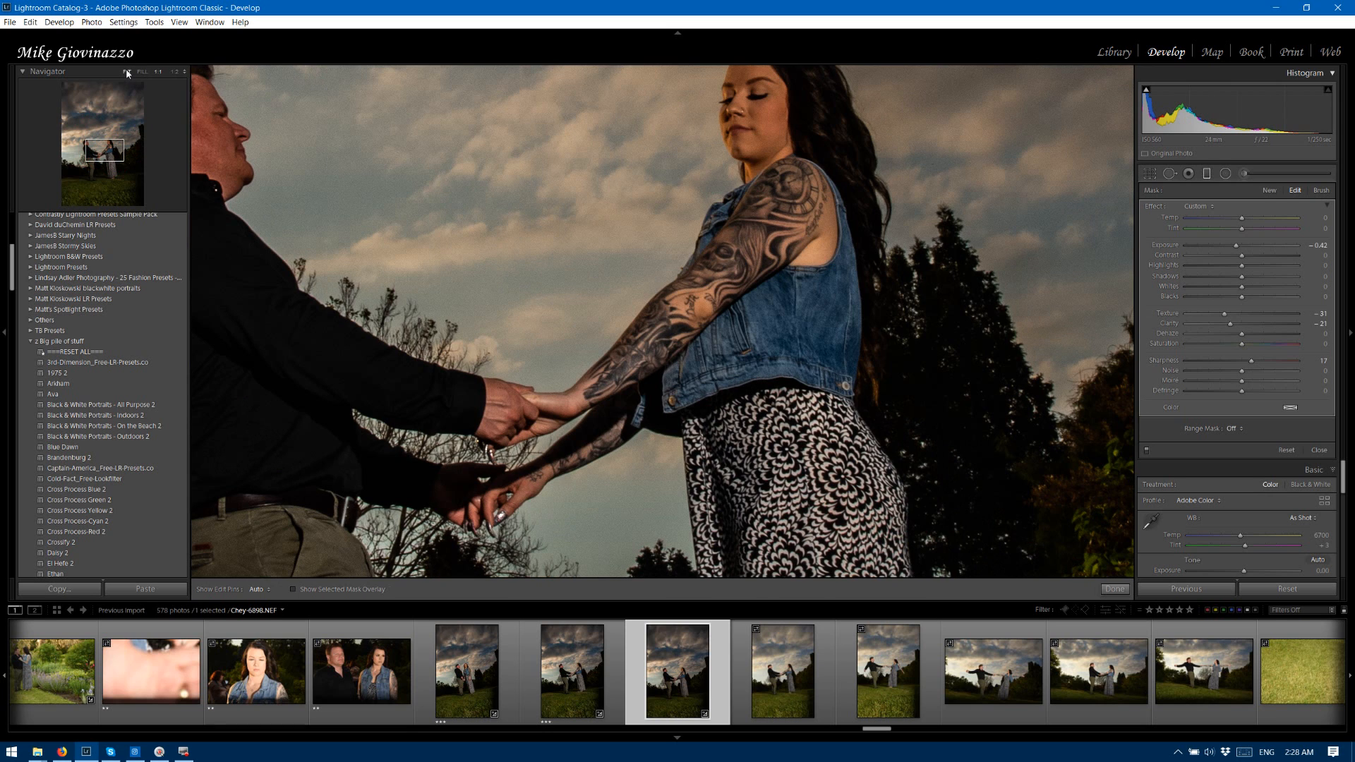
{"action": "left_click", "coordinate": [127, 72]}
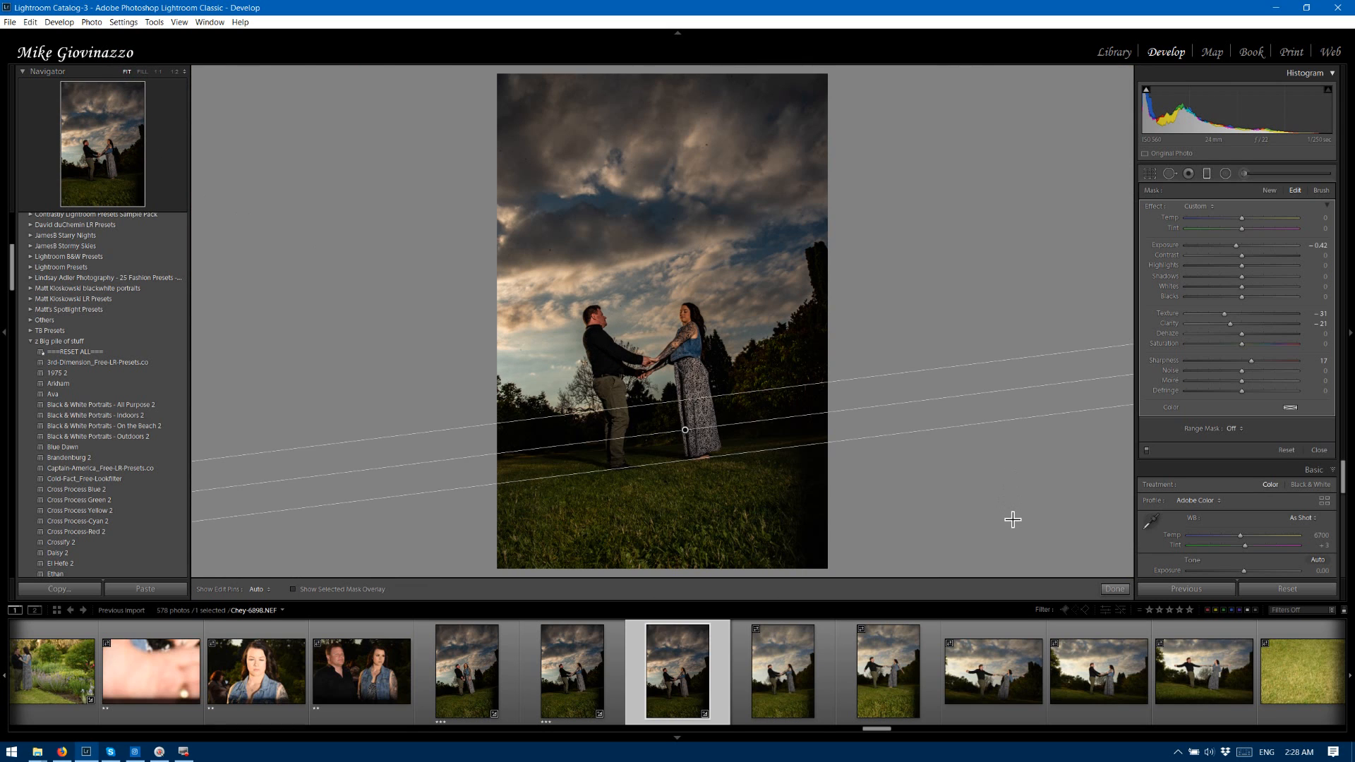
{"action": "key", "text": "Right"}
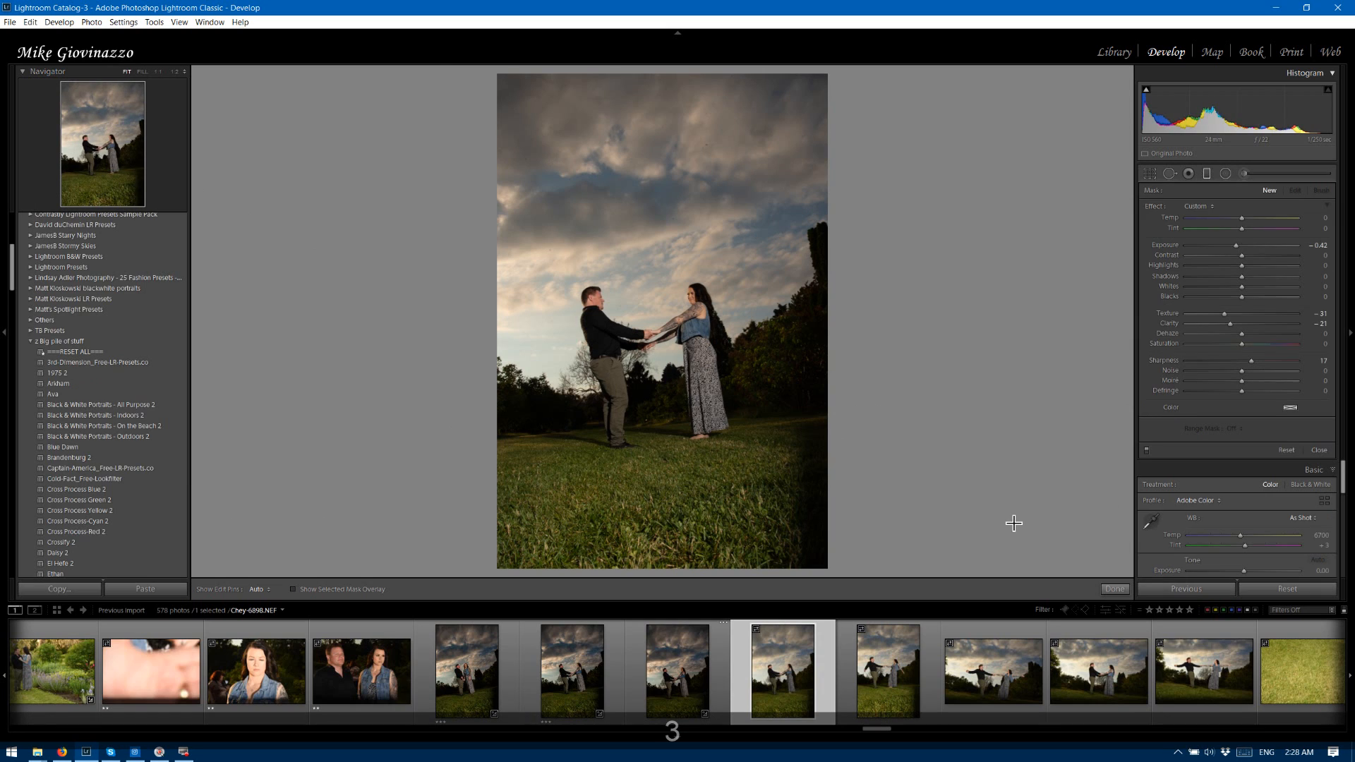
Apply the previous photo's settings to photos 6899 and 6900, and rate photo 6899 three stars.
{"action": "left_click", "coordinate": [1186, 589]}
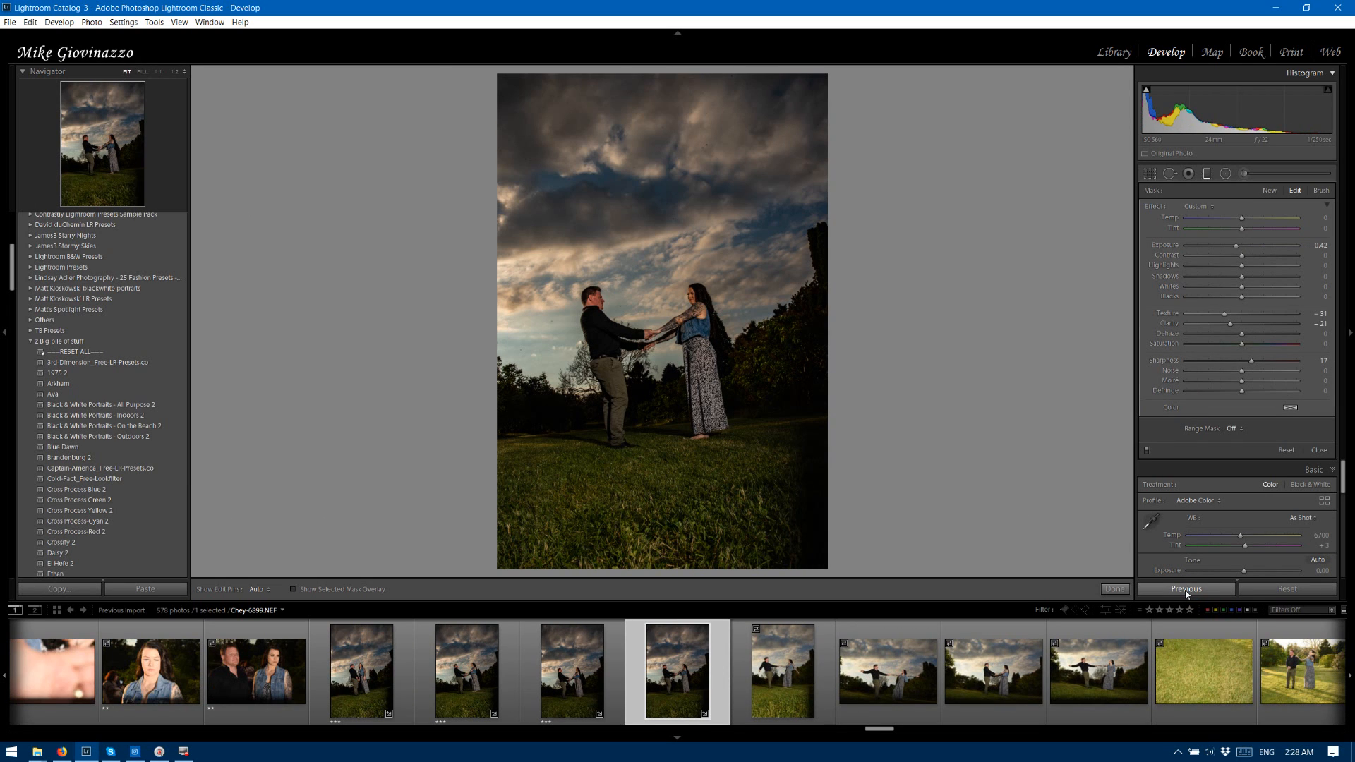
{"action": "key", "text": "Right"}
{"action": "left_click", "coordinate": [1191, 590]}
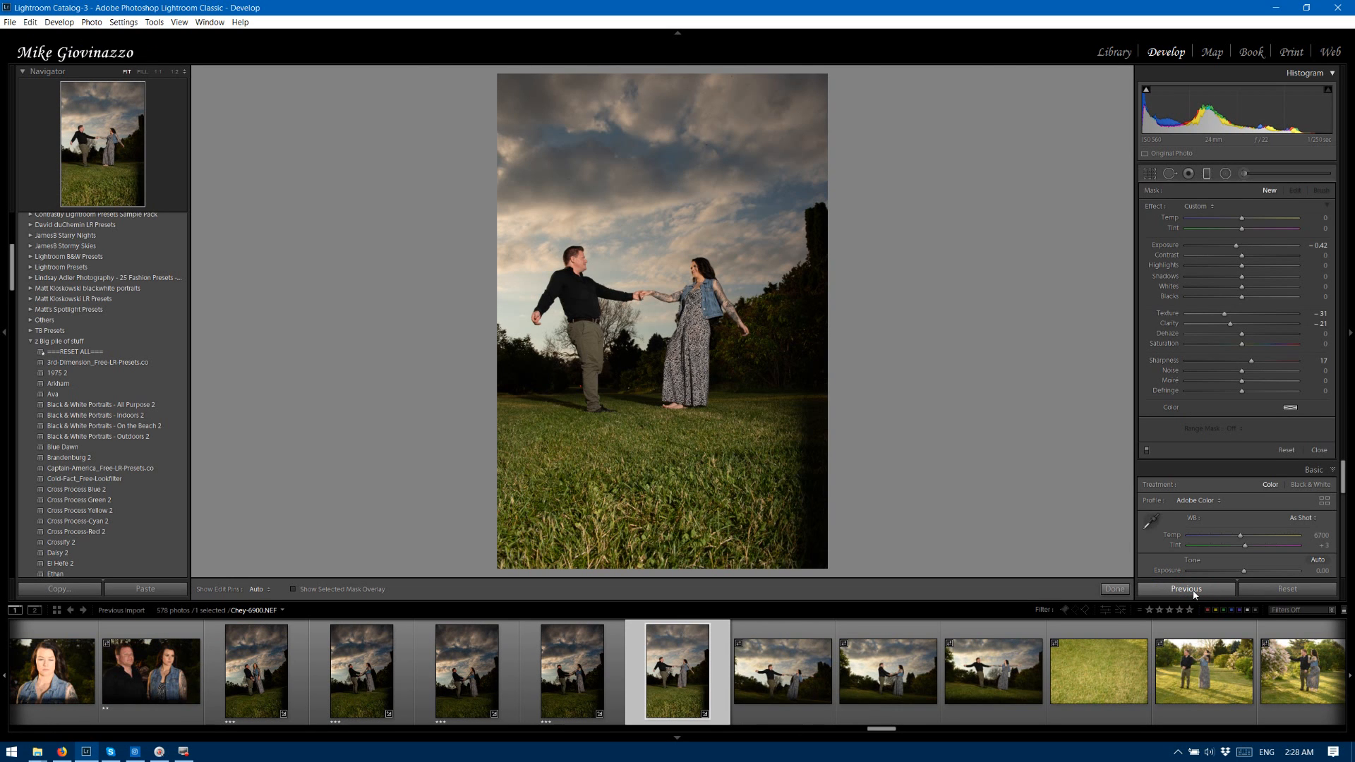
{"action": "left_click", "coordinate": [1192, 591]}
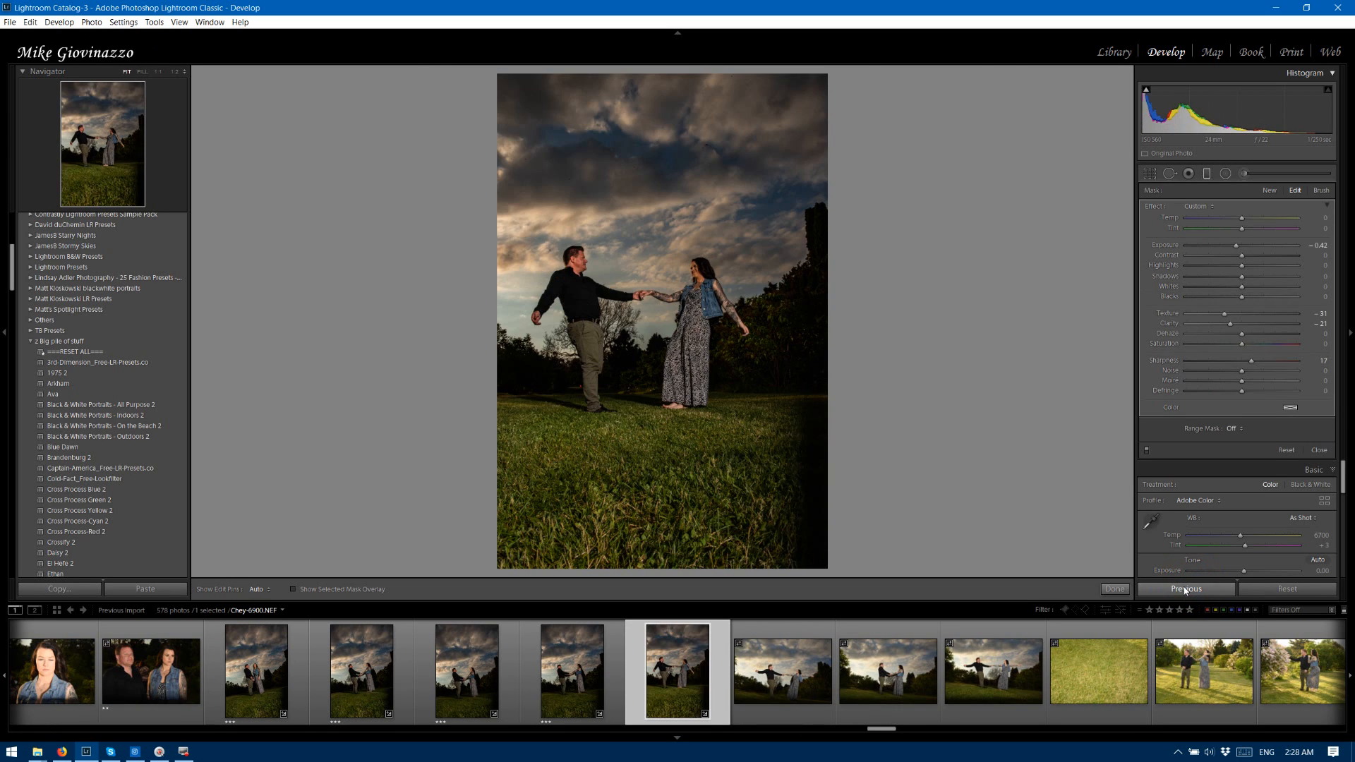
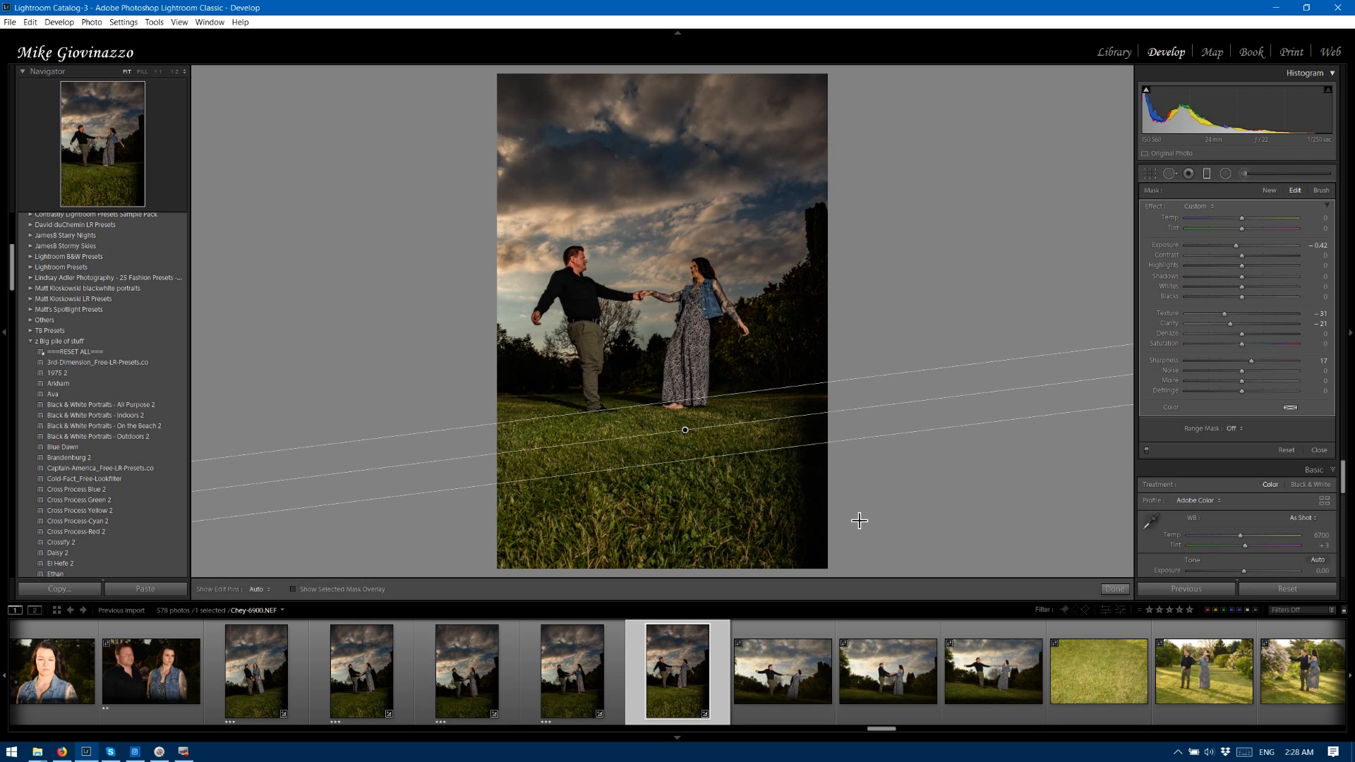
Apply the previous photo's settings to photo 6901, and set its Highlights to -24 and Shadows to +86.
{"action": "key", "text": "Right"}
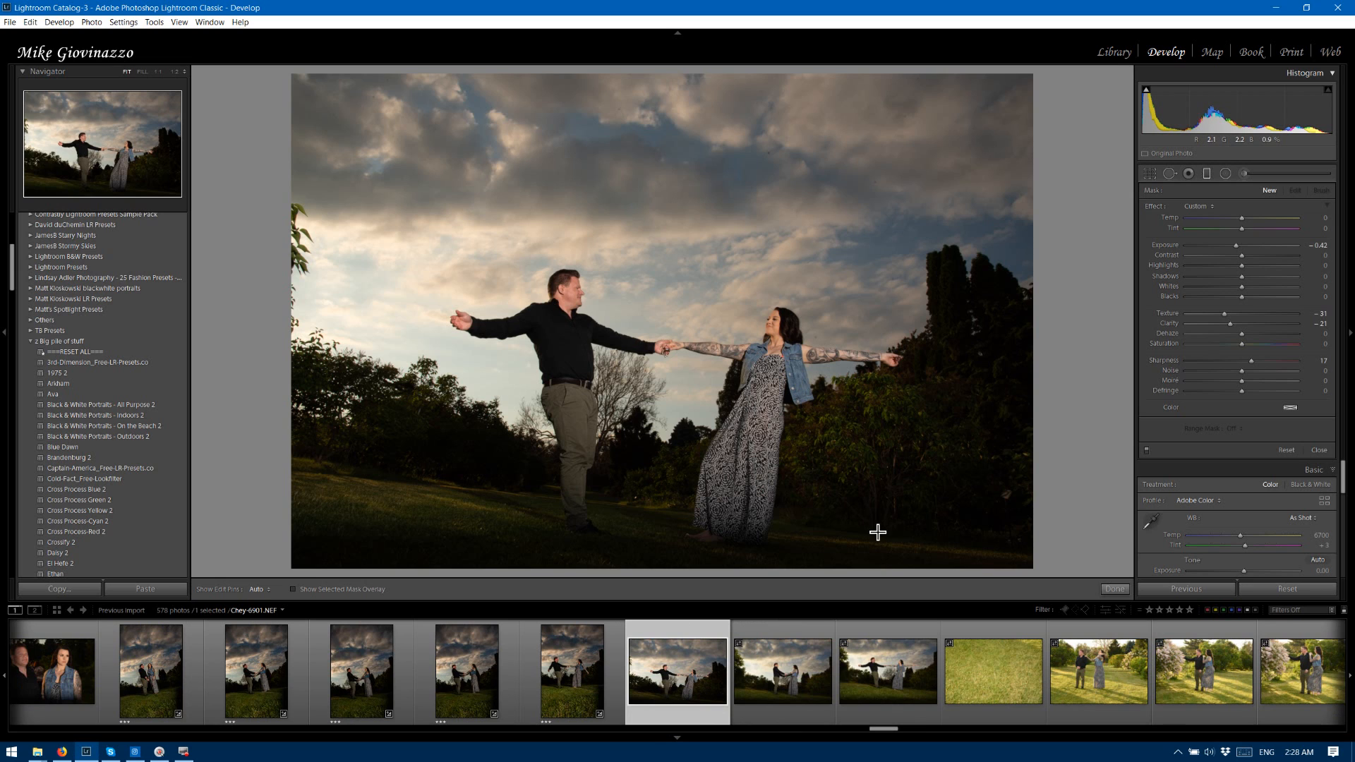
{"action": "left_click", "coordinate": [1198, 589]}
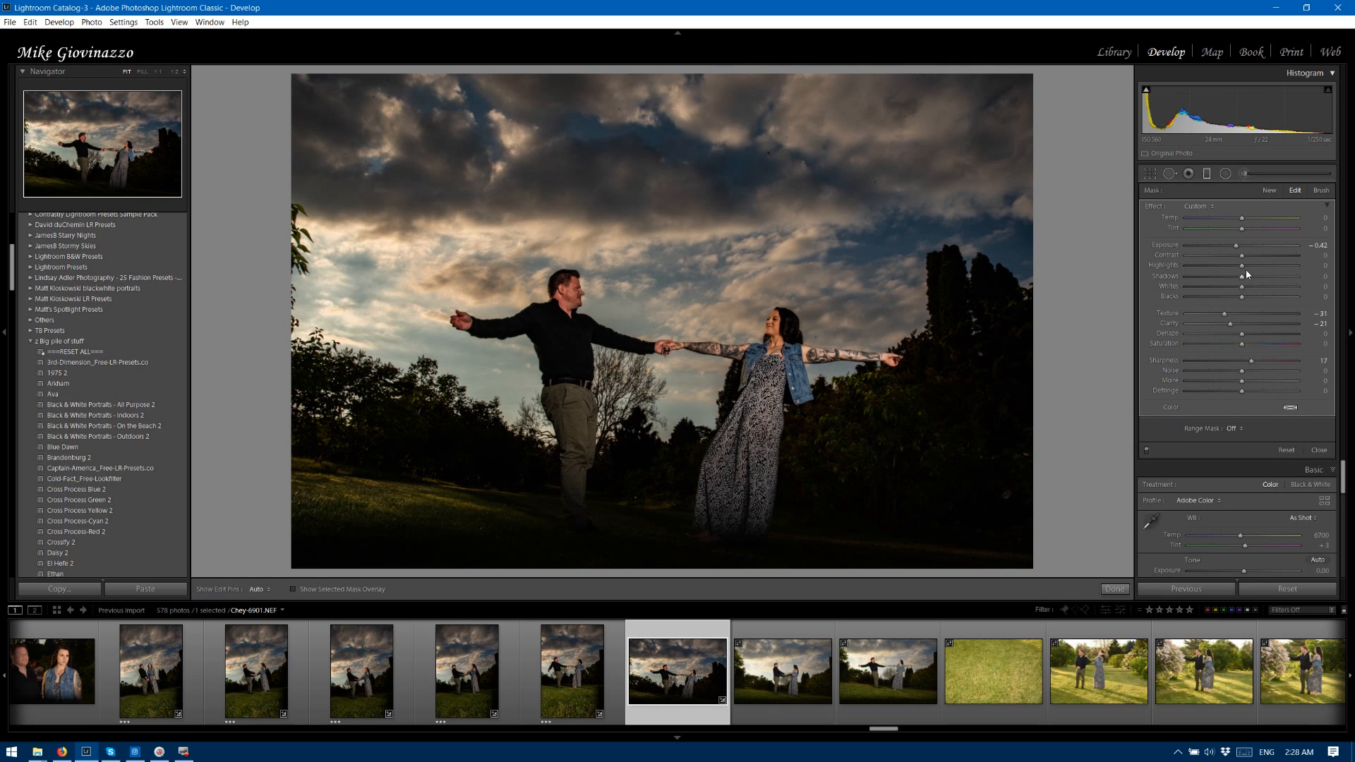
{"action": "left_click", "coordinate": [1319, 450]}
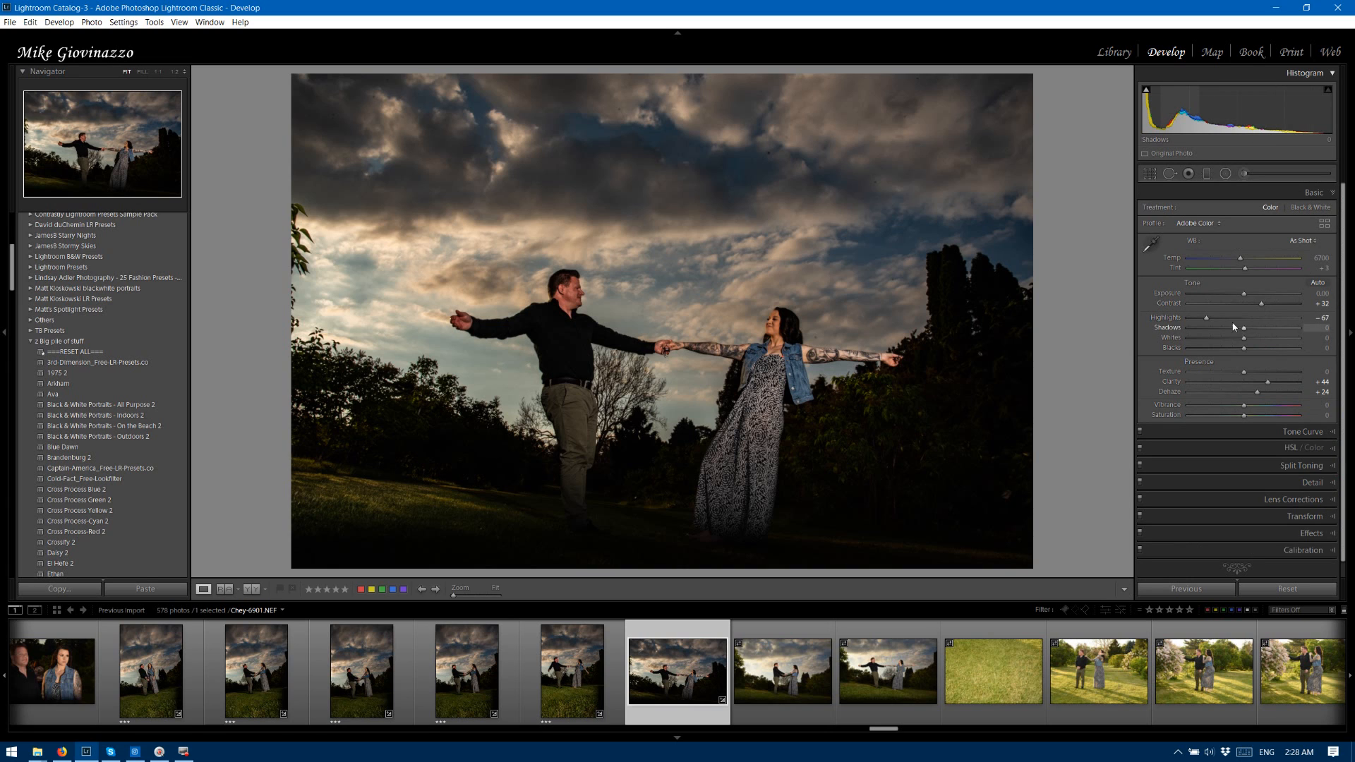
{"action": "left_click_drag", "start_coordinate": [1205, 318], "coordinate": [1227, 318]}
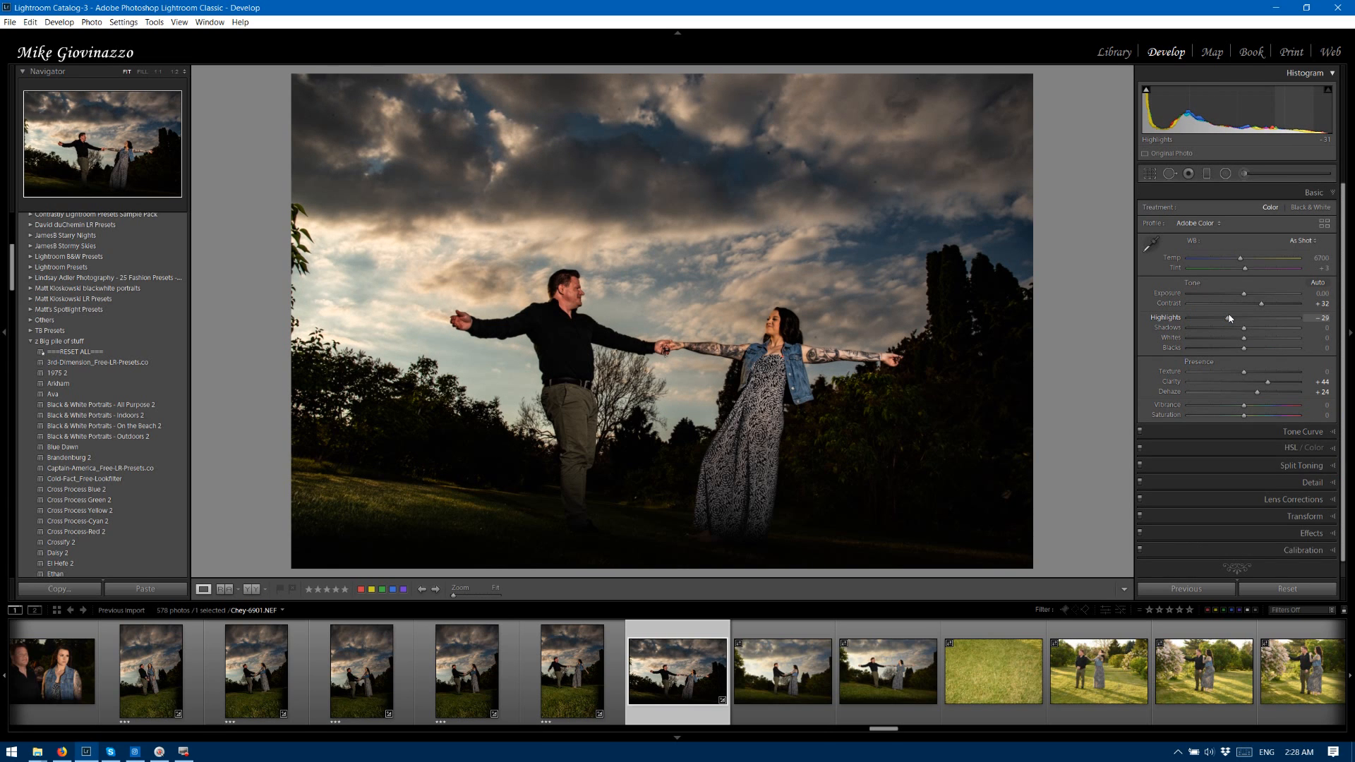
{"action": "left_click_drag", "start_coordinate": [1231, 319], "coordinate": [1292, 328]}
{"action": "left_click", "coordinate": [1243, 327]}
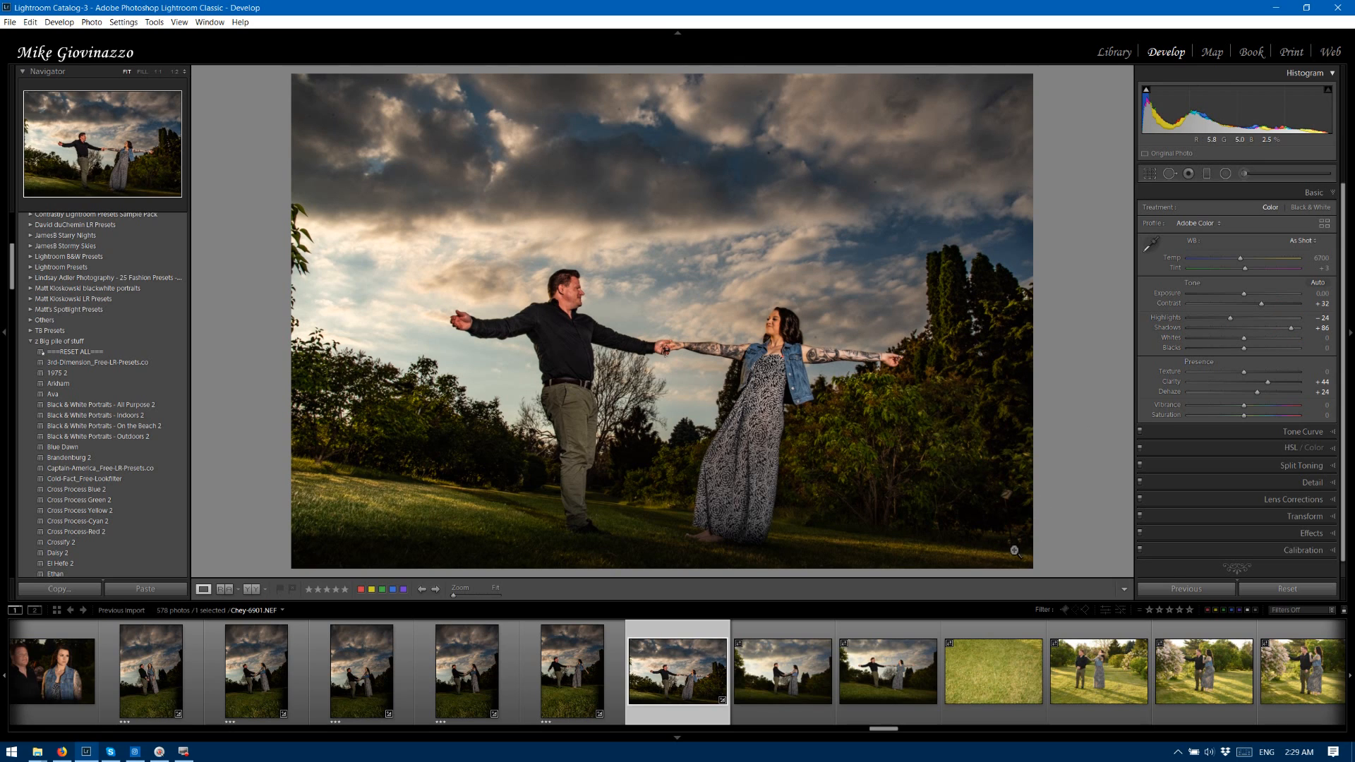
Crop photo 6901 to trim the leaves off its left edge, straighten it to an angle of -2.00, and reposition the couple within the frame.
{"action": "left_click", "coordinate": [1150, 173]}
{"action": "double_click", "coordinate": [292, 325]}
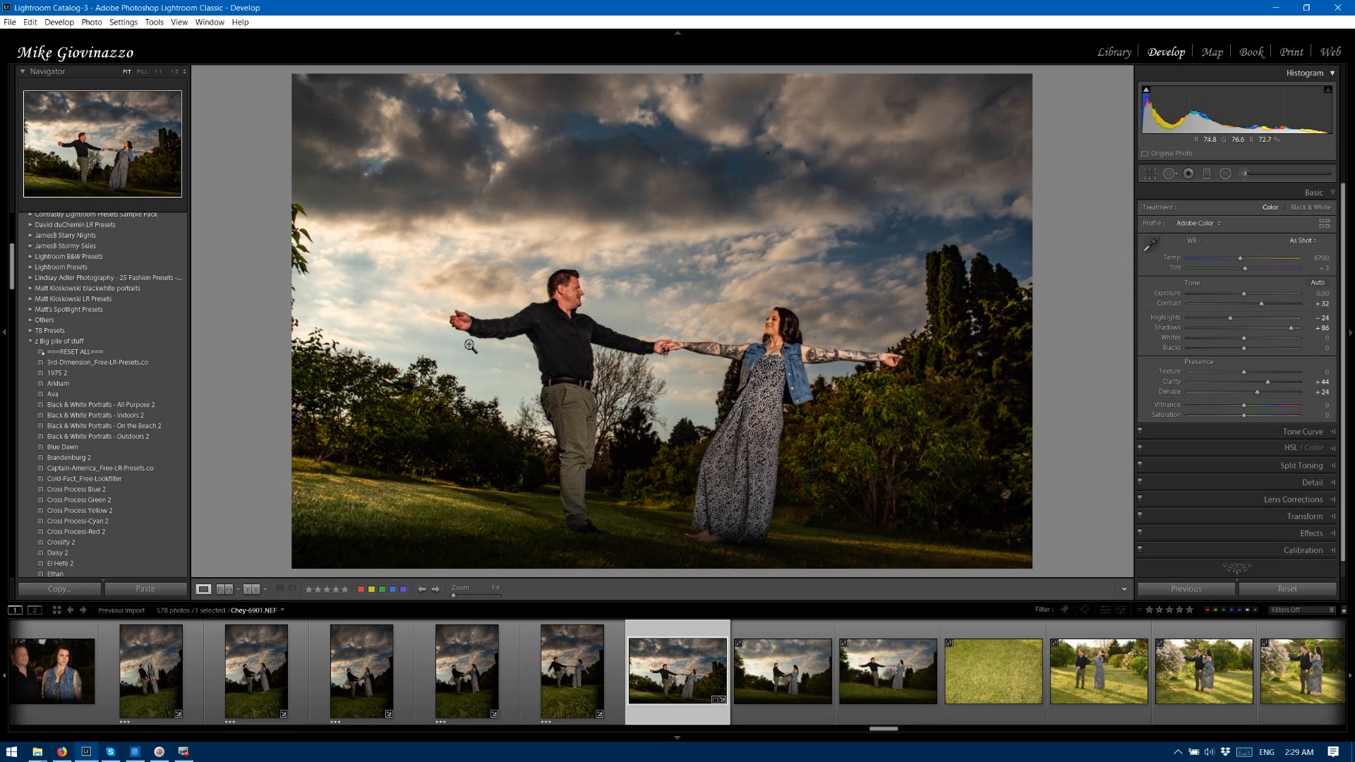
{"action": "key", "text": "r"}
{"action": "left_click_drag", "start_coordinate": [291, 325], "coordinate": [314, 322]}
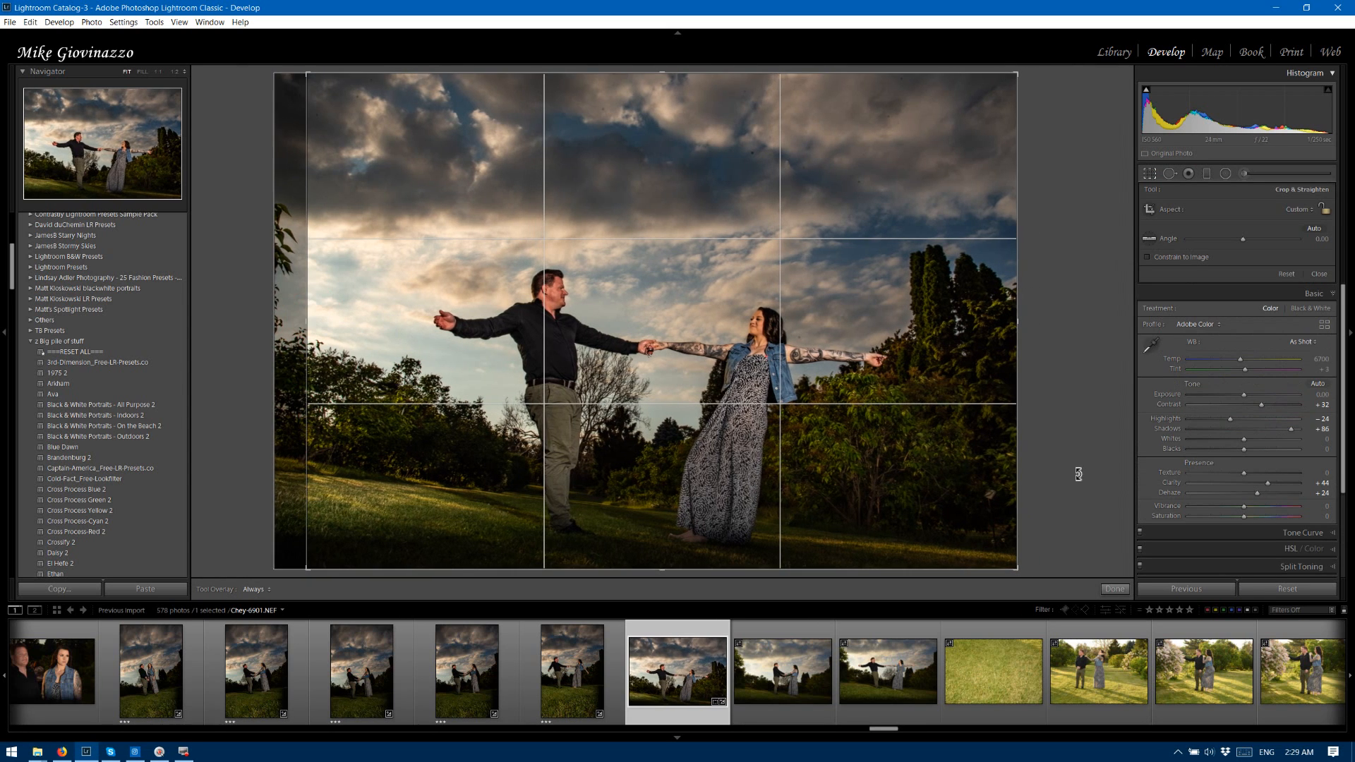
{"action": "left_click_drag", "start_coordinate": [1078, 469], "coordinate": [1069, 449]}
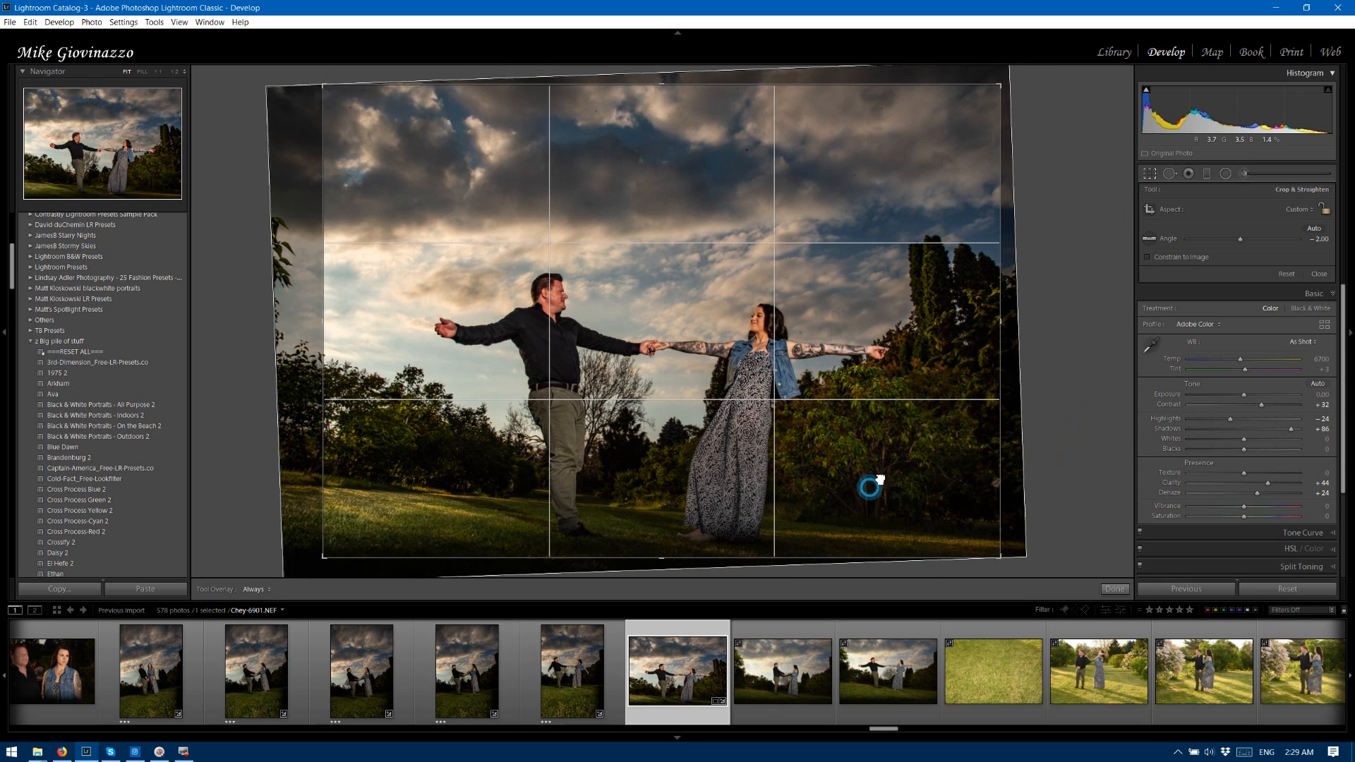
{"action": "left_click_drag", "start_coordinate": [881, 468], "coordinate": [861, 475]}
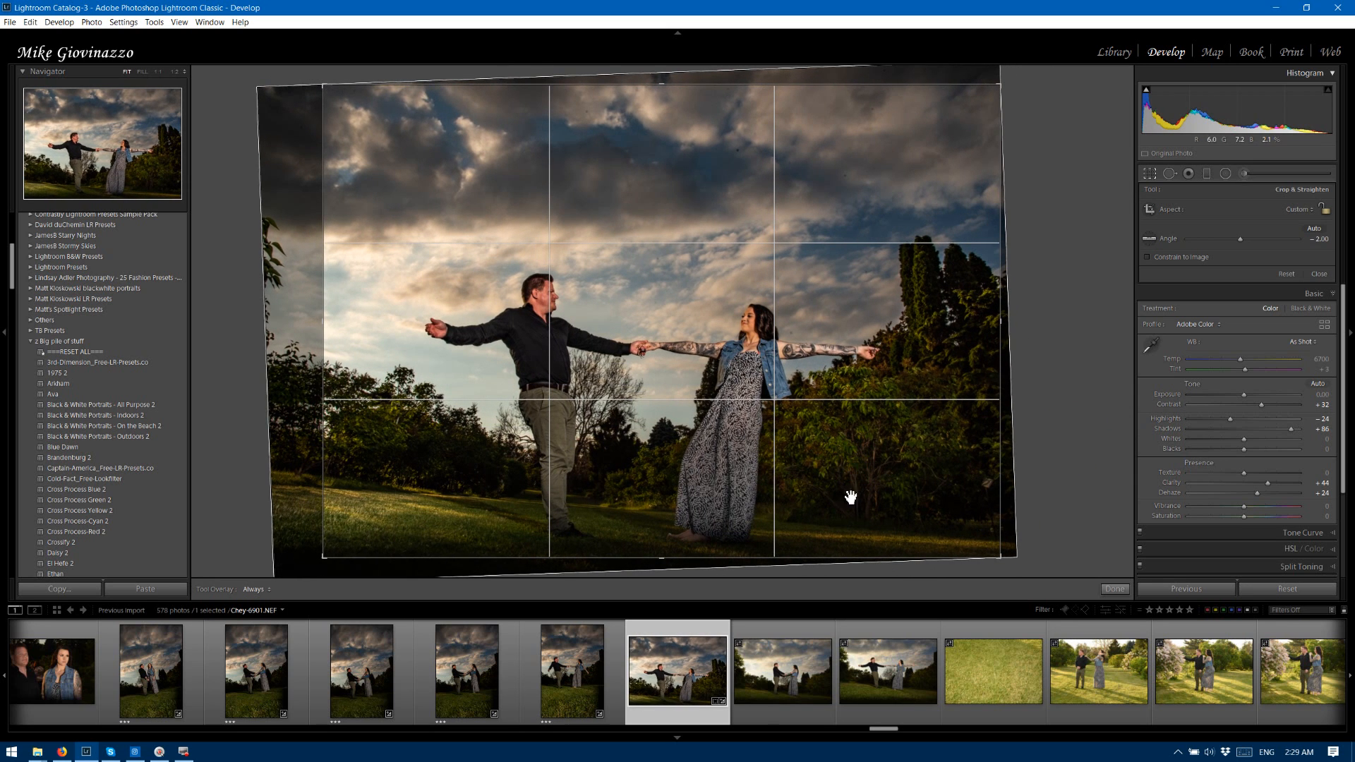
{"action": "left_click", "coordinate": [1112, 590]}
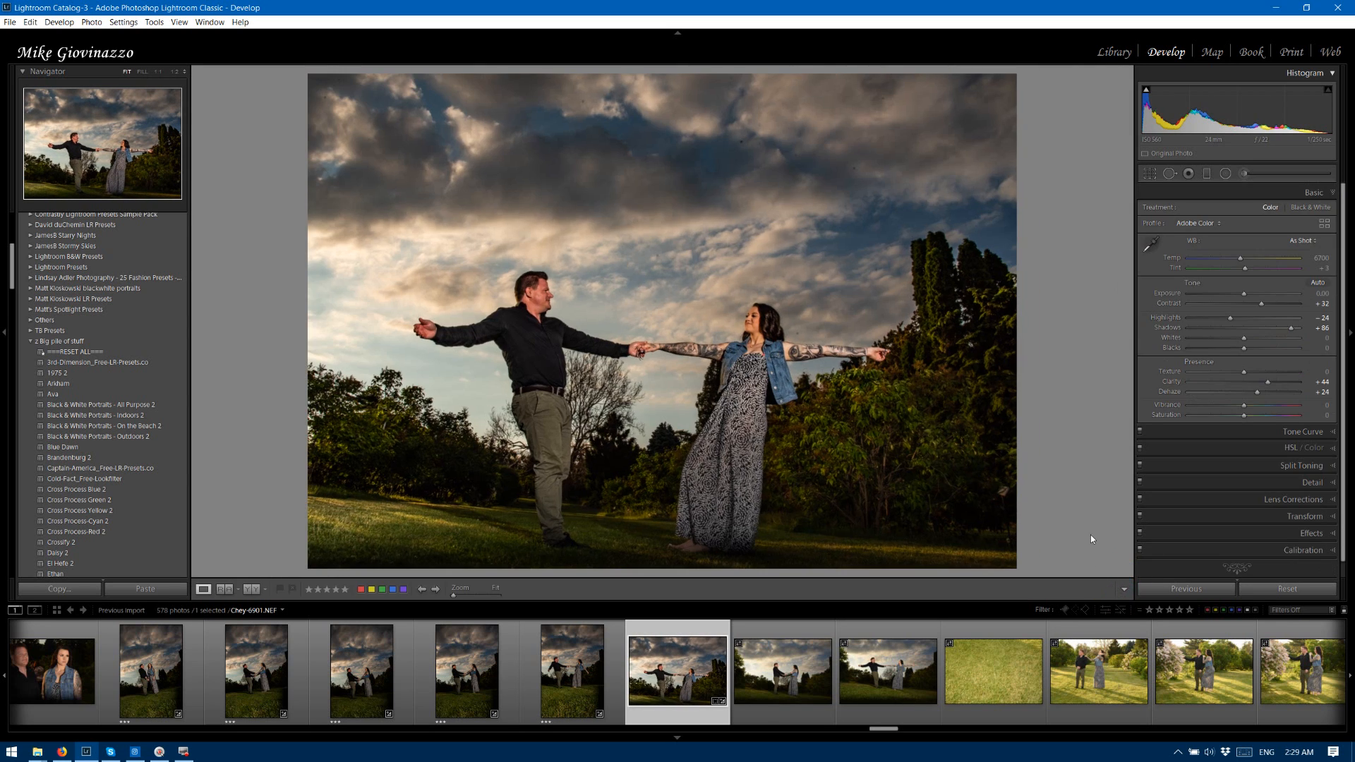
Darken the bright sky behind the man with an inverted radial filter at Exposure -0.42 and Highlights -44.
{"action": "left_click", "coordinate": [1225, 174]}
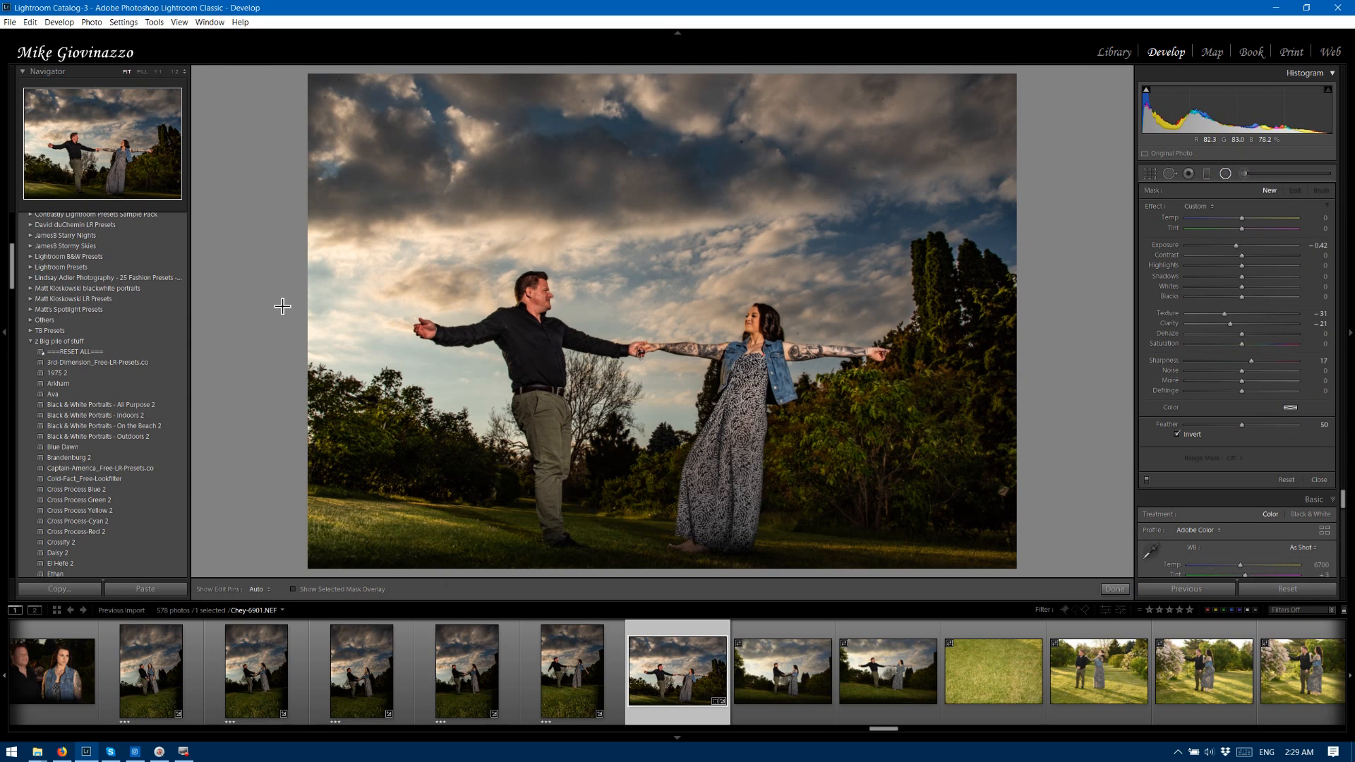
{"action": "mouse_move", "coordinate": [294, 273]}
{"action": "left_mouse_down"}
{"action": "mouse_move", "coordinate": [535, 584]}
{"action": "mouse_move", "coordinate": [554, 652]}
{"action": "left_mouse_up"}
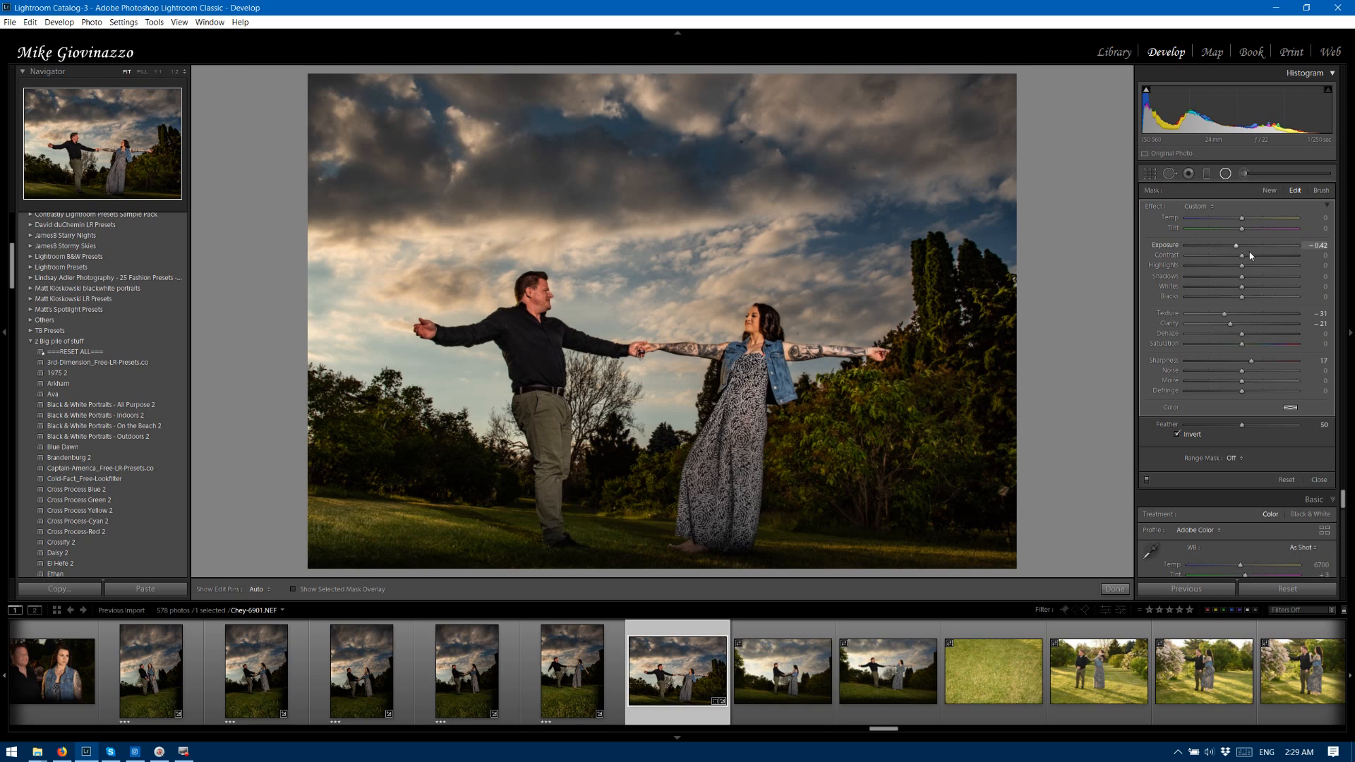
{"action": "left_click_drag", "start_coordinate": [1241, 267], "coordinate": [1216, 270]}
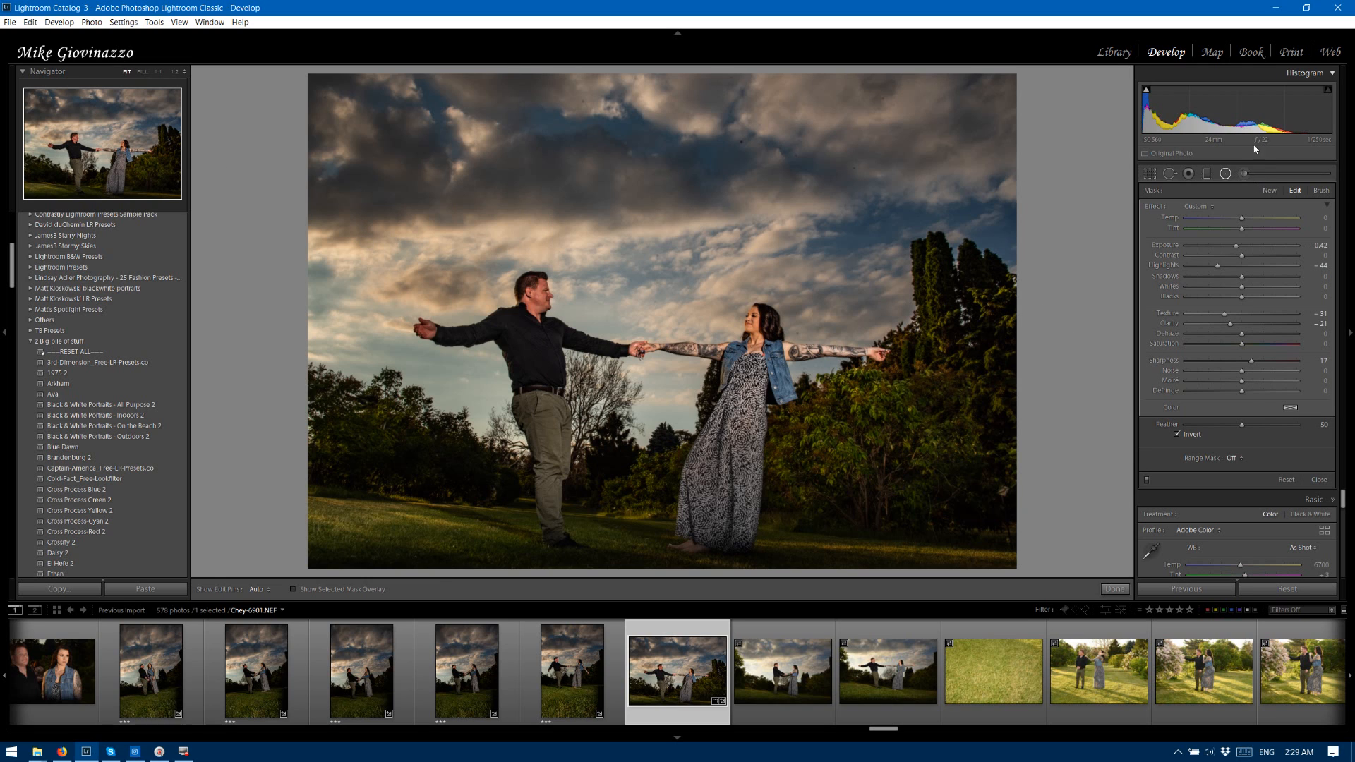
Reduce the Spot Removal brush to about size 27 in Heal mode and heal a dark dust spot in the magnified upper-right clouds.
{"action": "left_click", "coordinate": [145, 115]}
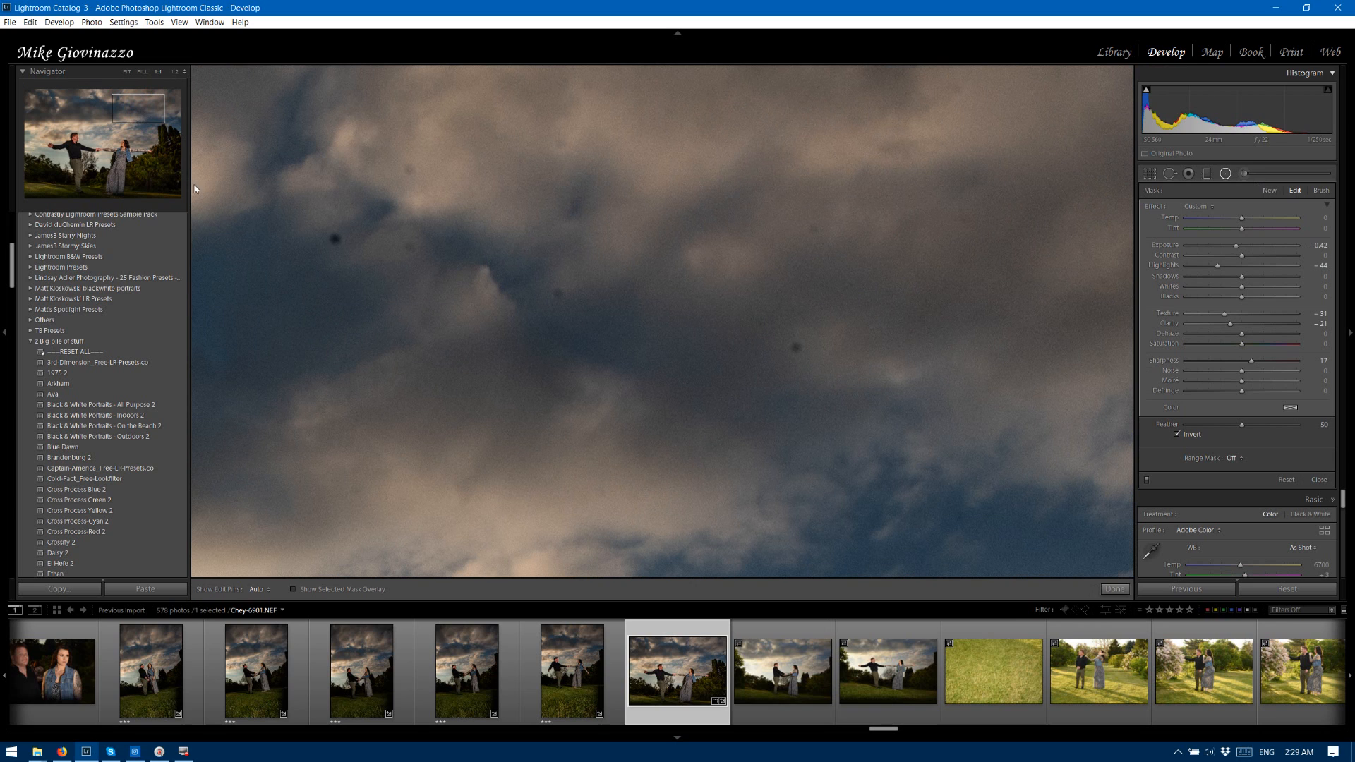
{"action": "left_click", "coordinate": [1169, 173]}
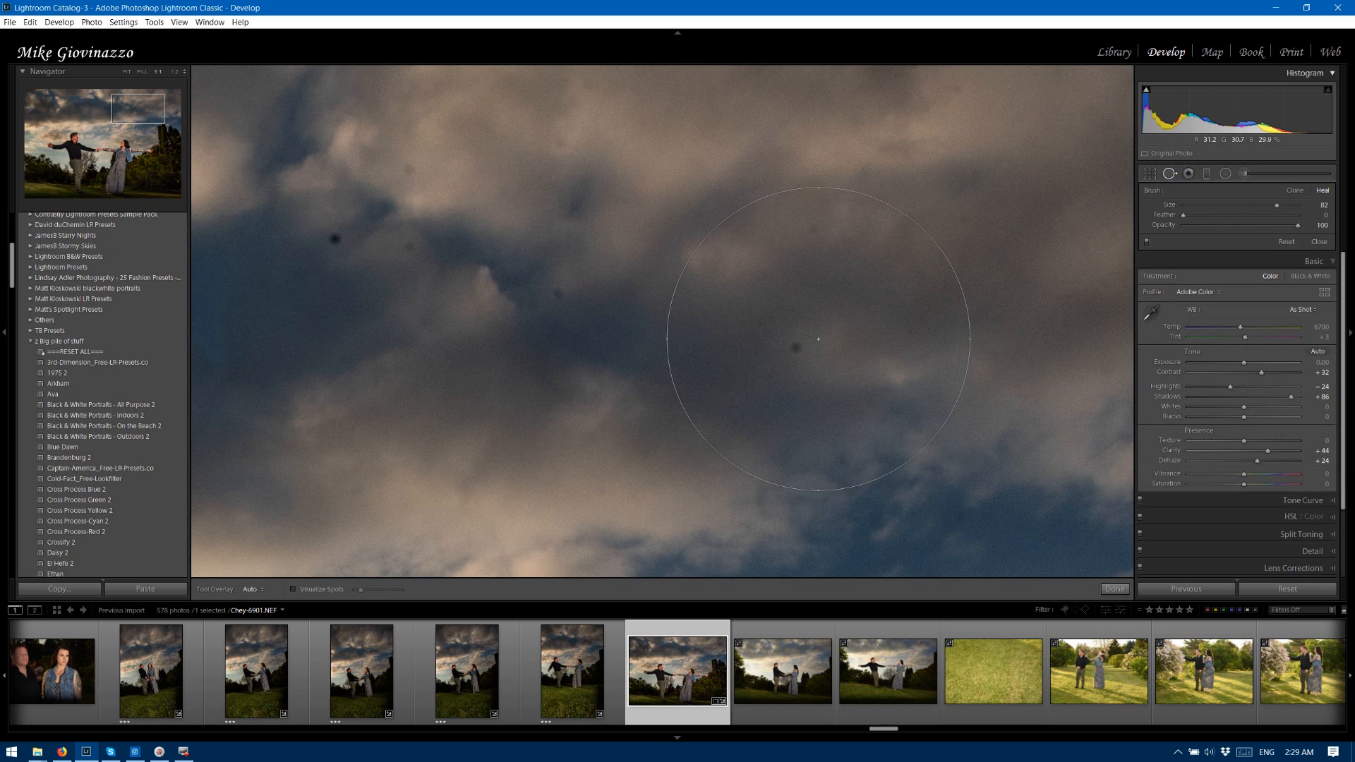
{"action": "key", "text": "bracketleft"}
{"action": "key", "text": "bracketleft"}
{"action": "key", "text": "bracketleft"}
{"action": "key", "text": "bracketleft"}
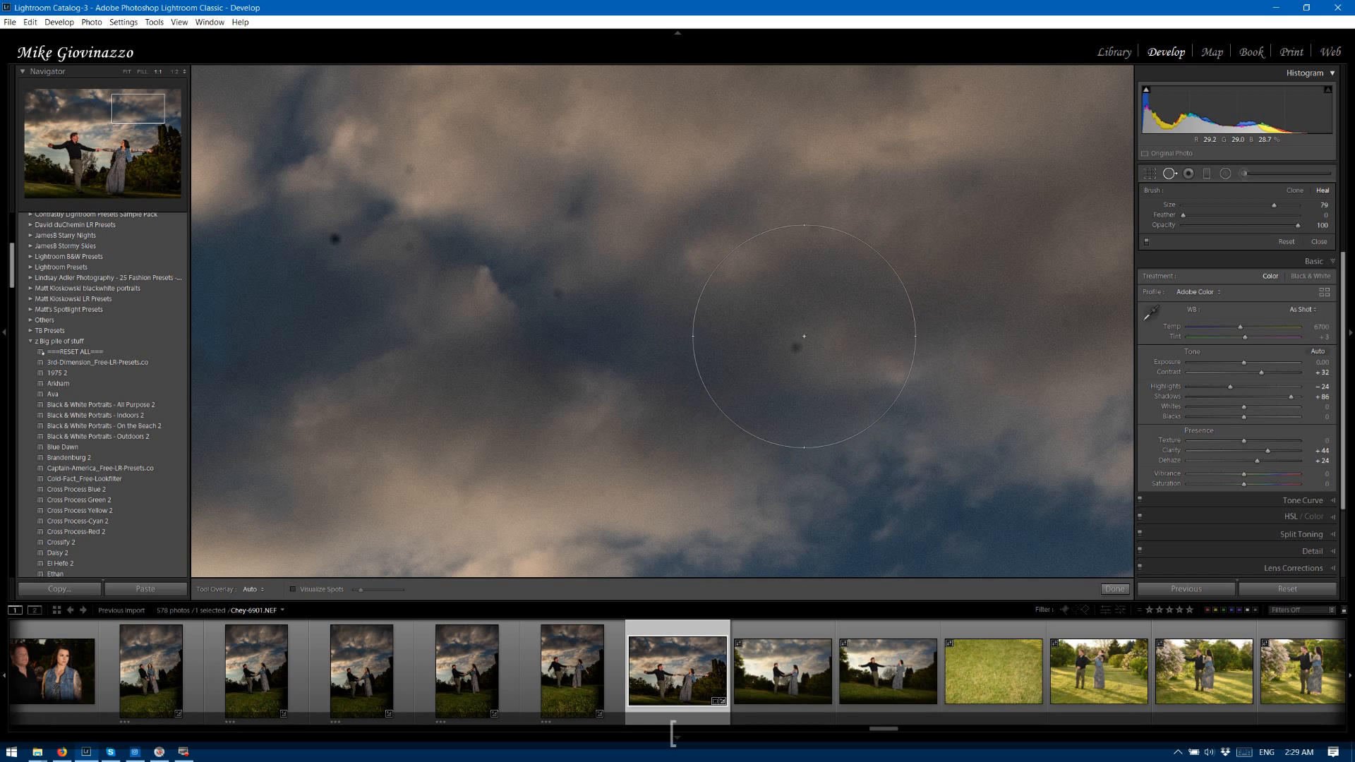
{"action": "key", "text": "bracketleft"}
{"action": "key", "text": "bracketleft"}
{"action": "key", "text": "bracketleft"}
{"action": "key", "text": "bracketleft"}
{"action": "key", "text": "bracketleft"}
{"action": "key", "text": "bracketleft"}
{"action": "key", "text": "bracketleft"}
{"action": "key", "text": "bracketleft"}
{"action": "key", "text": "bracketleft"}
{"action": "key", "text": "bracketleft"}
{"action": "key", "text": "bracketleft"}
{"action": "key", "text": "bracketleft"}
{"action": "key", "text": "bracketleft"}
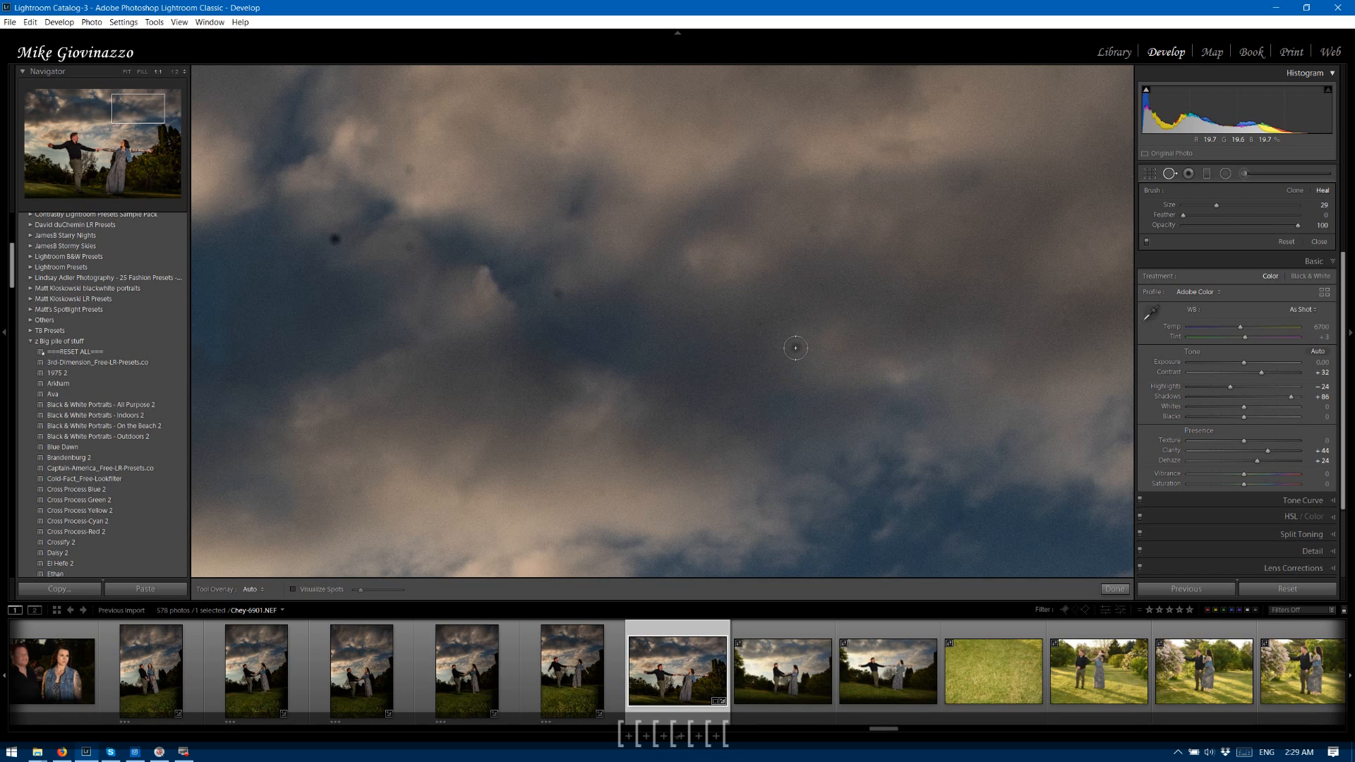
{"action": "left_click", "coordinate": [800, 348]}
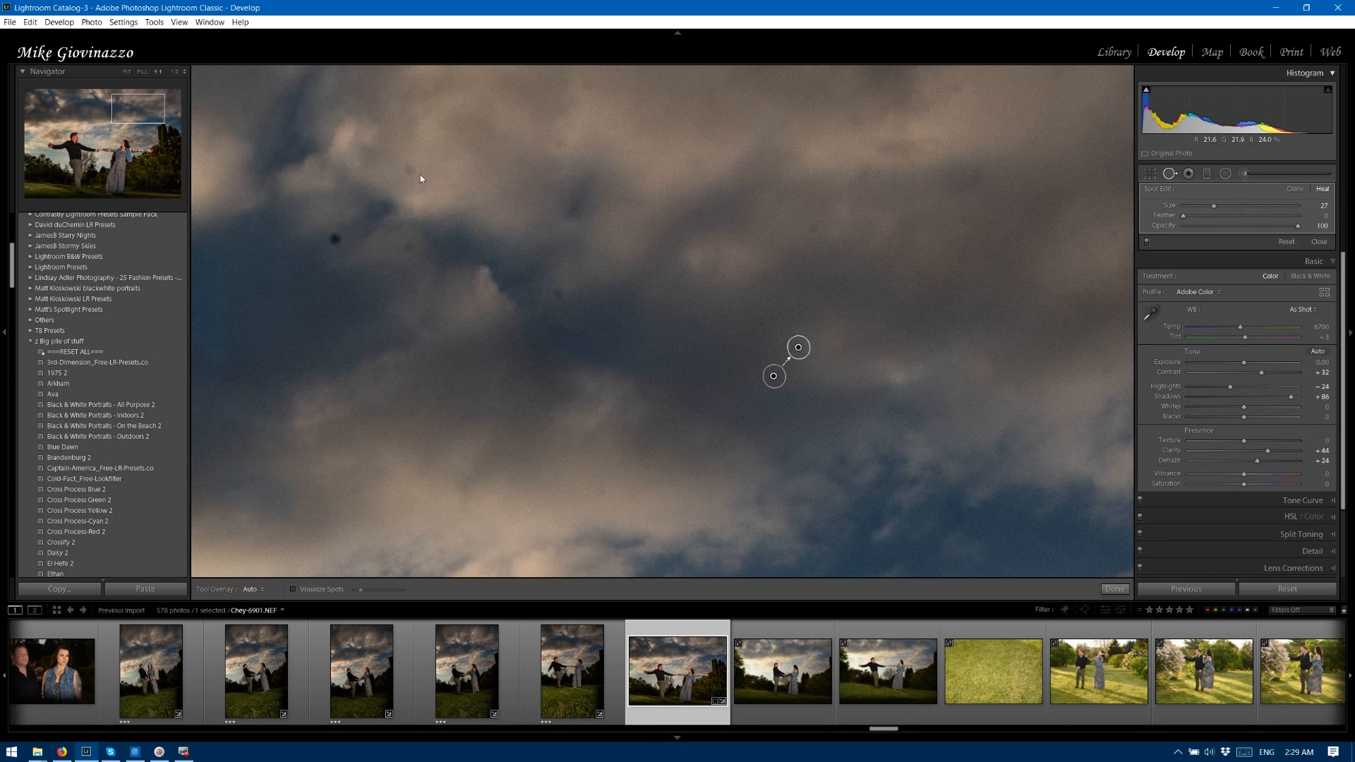
Heal the remaining four dust spots around the dark blue cloud gap and one more near the upper-right sky edge.
{"action": "left_click", "coordinate": [560, 291]}
{"action": "left_click", "coordinate": [408, 167]}
{"action": "left_click", "coordinate": [408, 247]}
{"action": "left_click", "coordinate": [335, 237]}
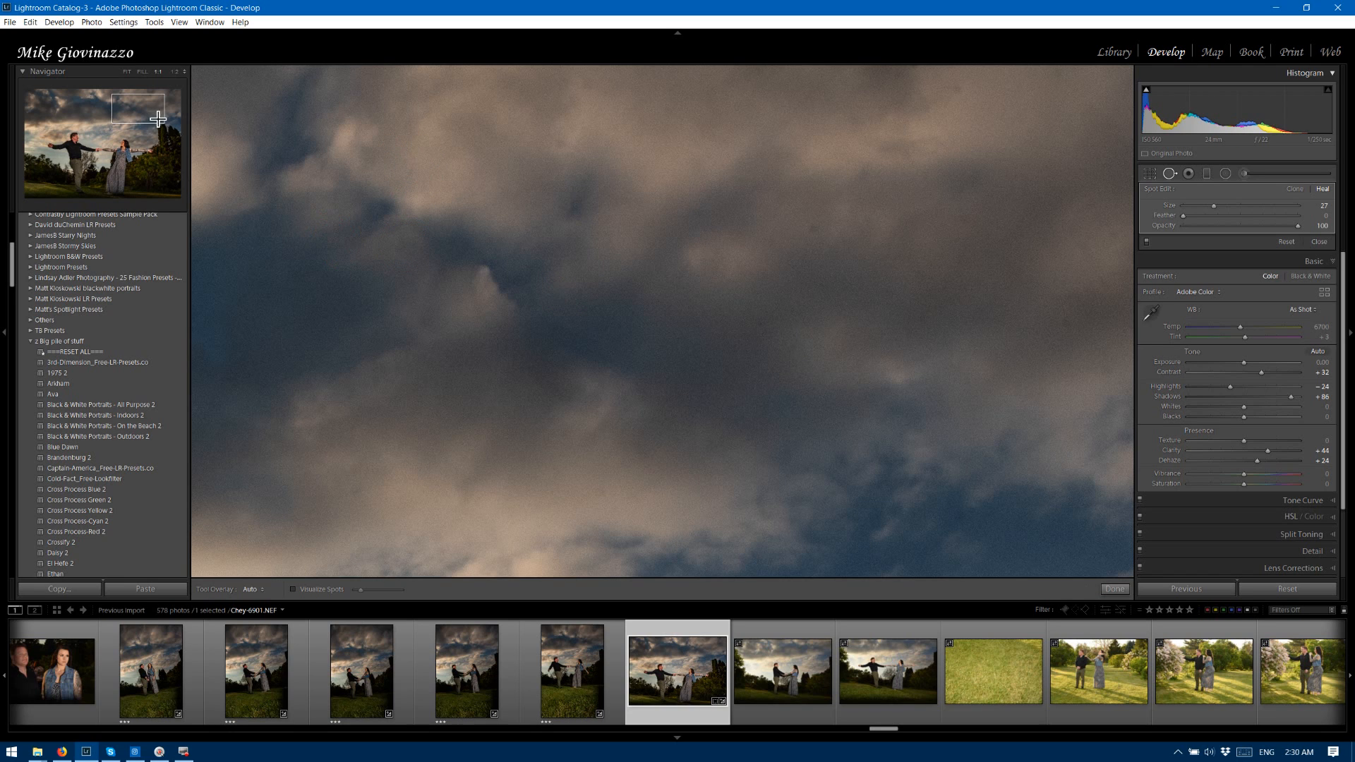
{"action": "left_click_drag", "start_coordinate": [157, 118], "coordinate": [155, 106]}
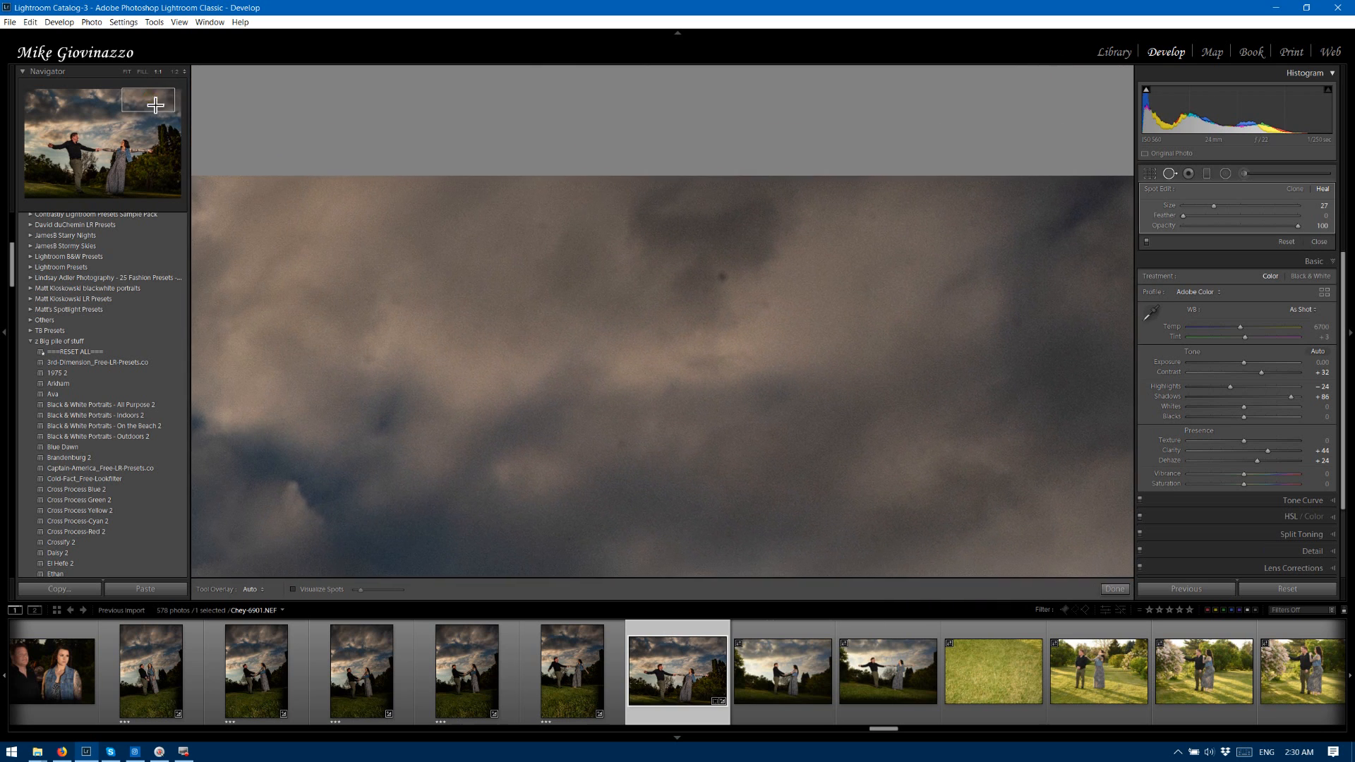
{"action": "left_click", "coordinate": [719, 273]}
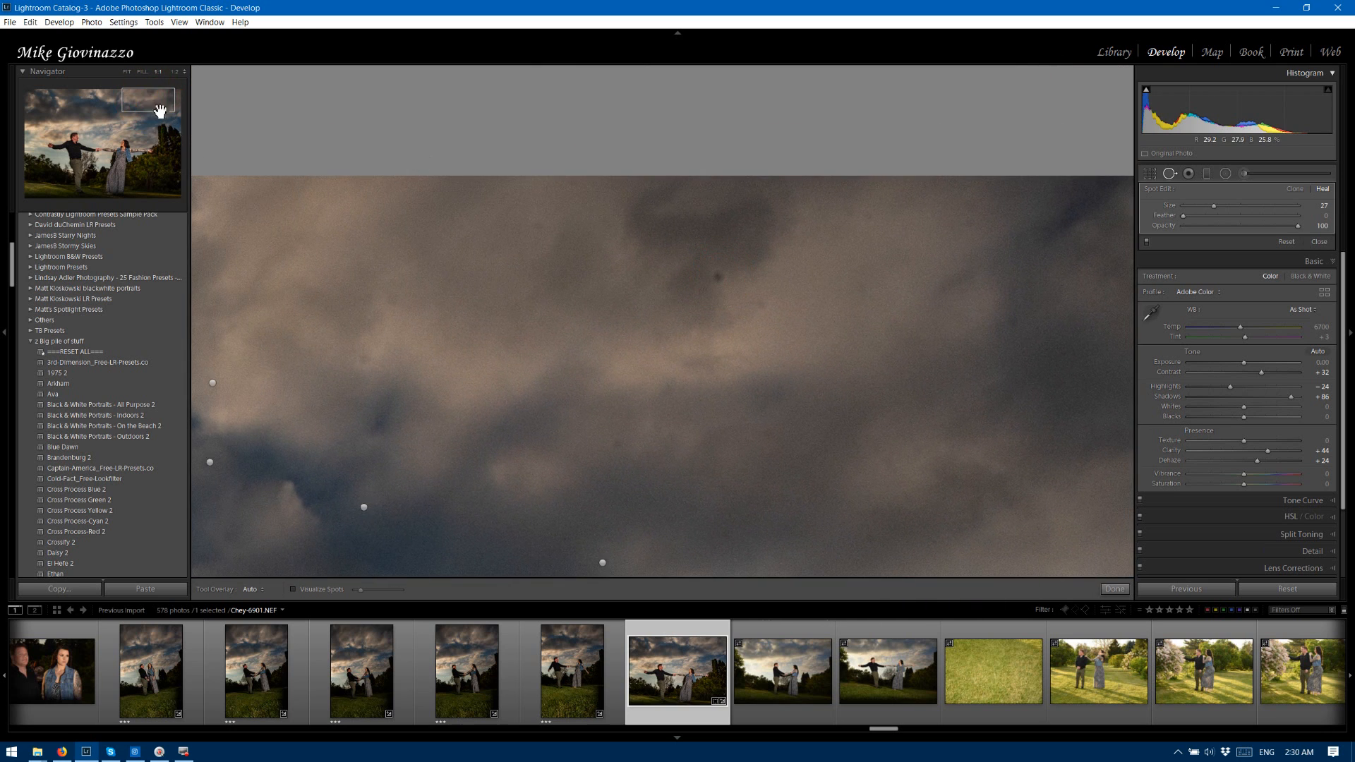
Heal the dust spots along the top centre of the sky and in the clouds at the photo's upper-left corner.
{"action": "left_click_drag", "start_coordinate": [160, 111], "coordinate": [128, 107]}
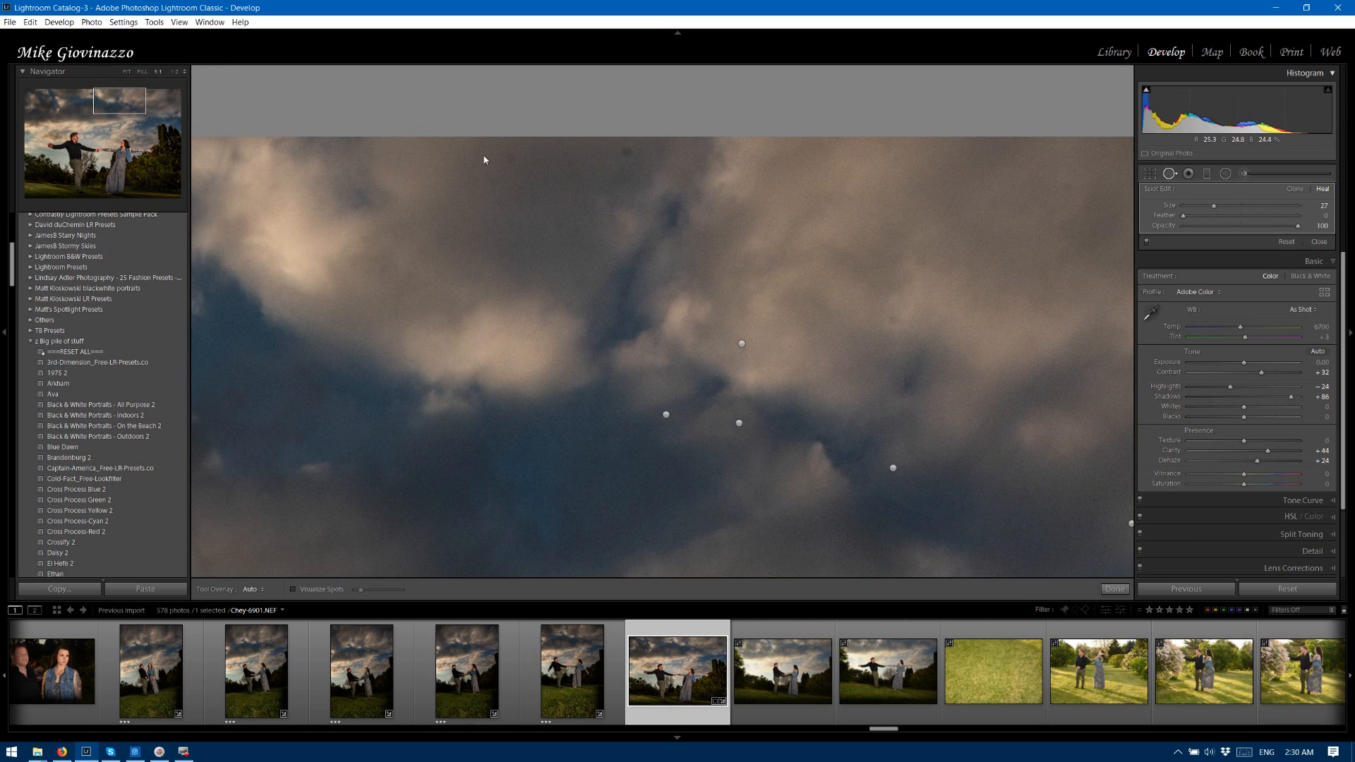
{"action": "left_click", "coordinate": [628, 152]}
{"action": "left_click_drag", "start_coordinate": [129, 108], "coordinate": [51, 114]}
{"action": "left_click", "coordinate": [395, 125]}
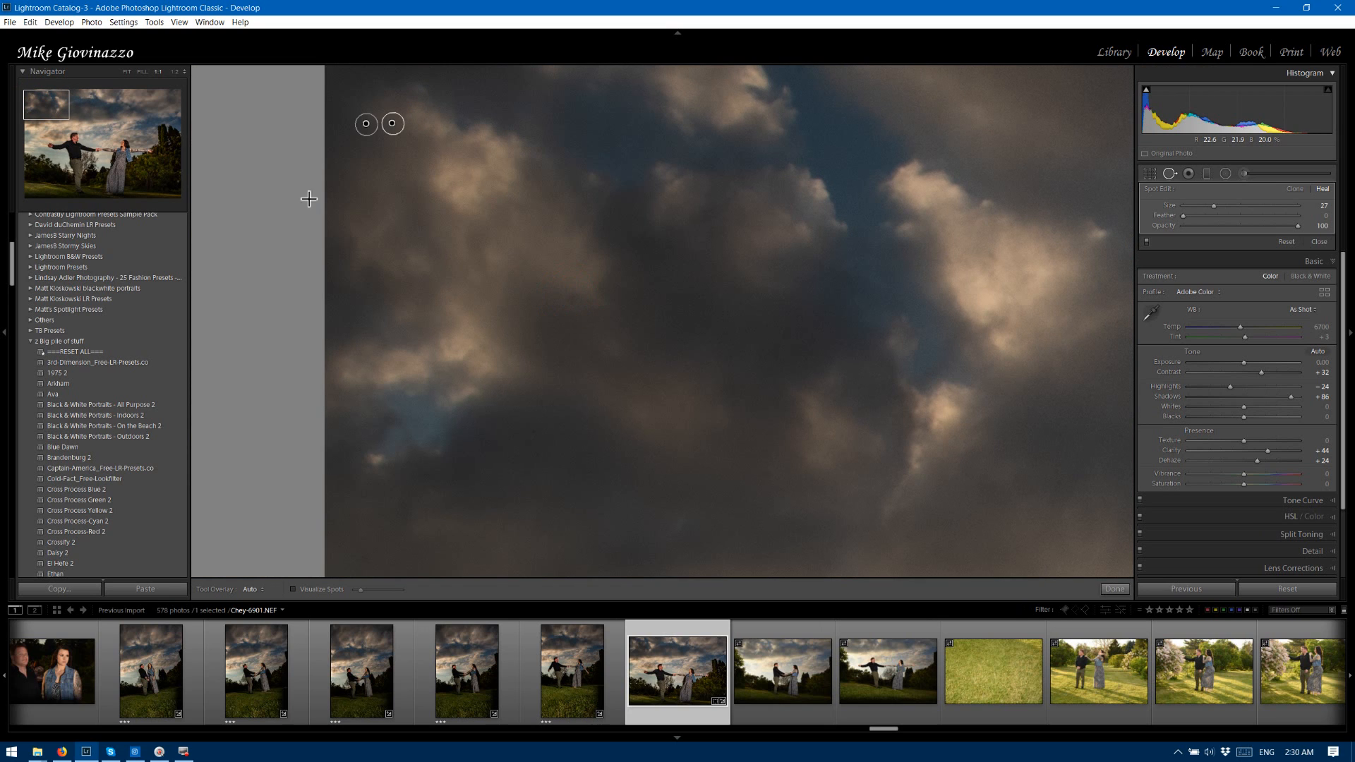
Heal the dust spots in the lighter sky between the man and the woman.
{"action": "left_click_drag", "start_coordinate": [51, 104], "coordinate": [104, 137]}
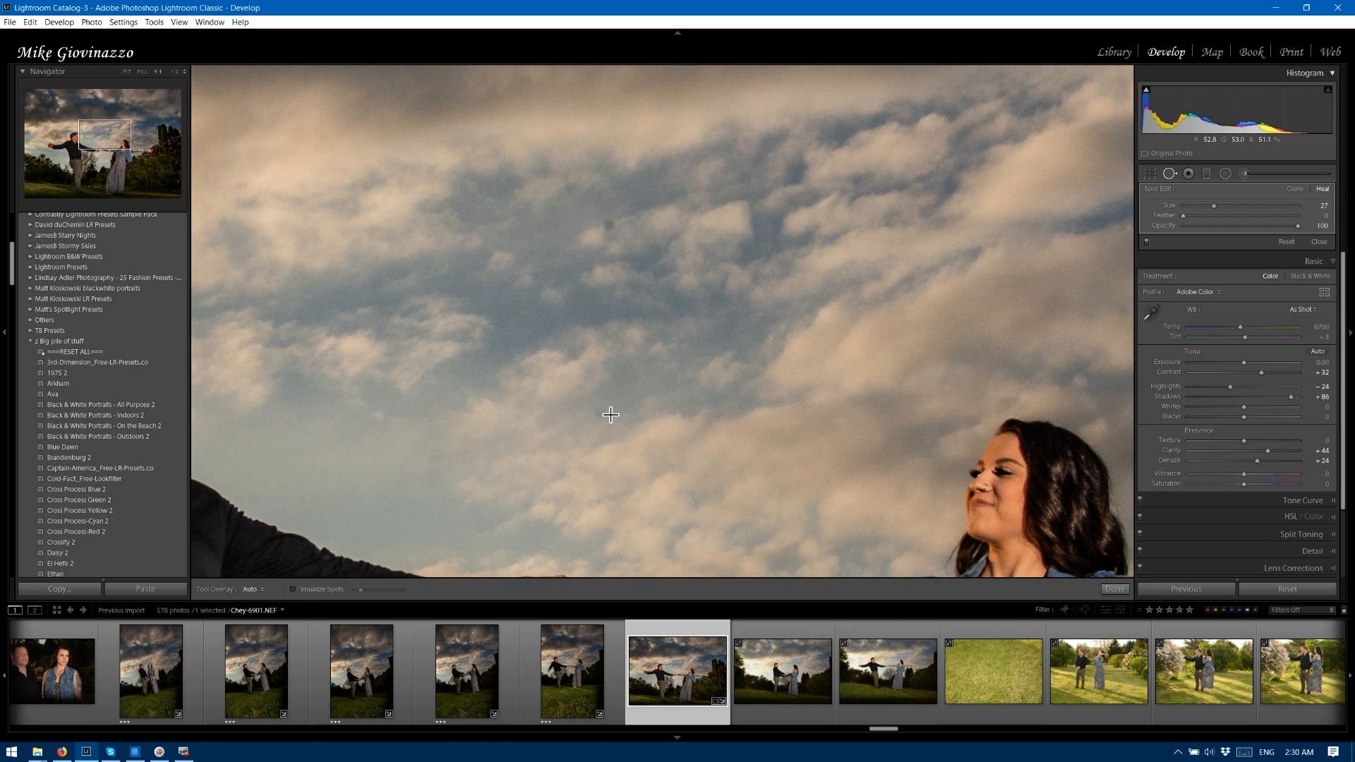
{"action": "left_click", "coordinate": [608, 223]}
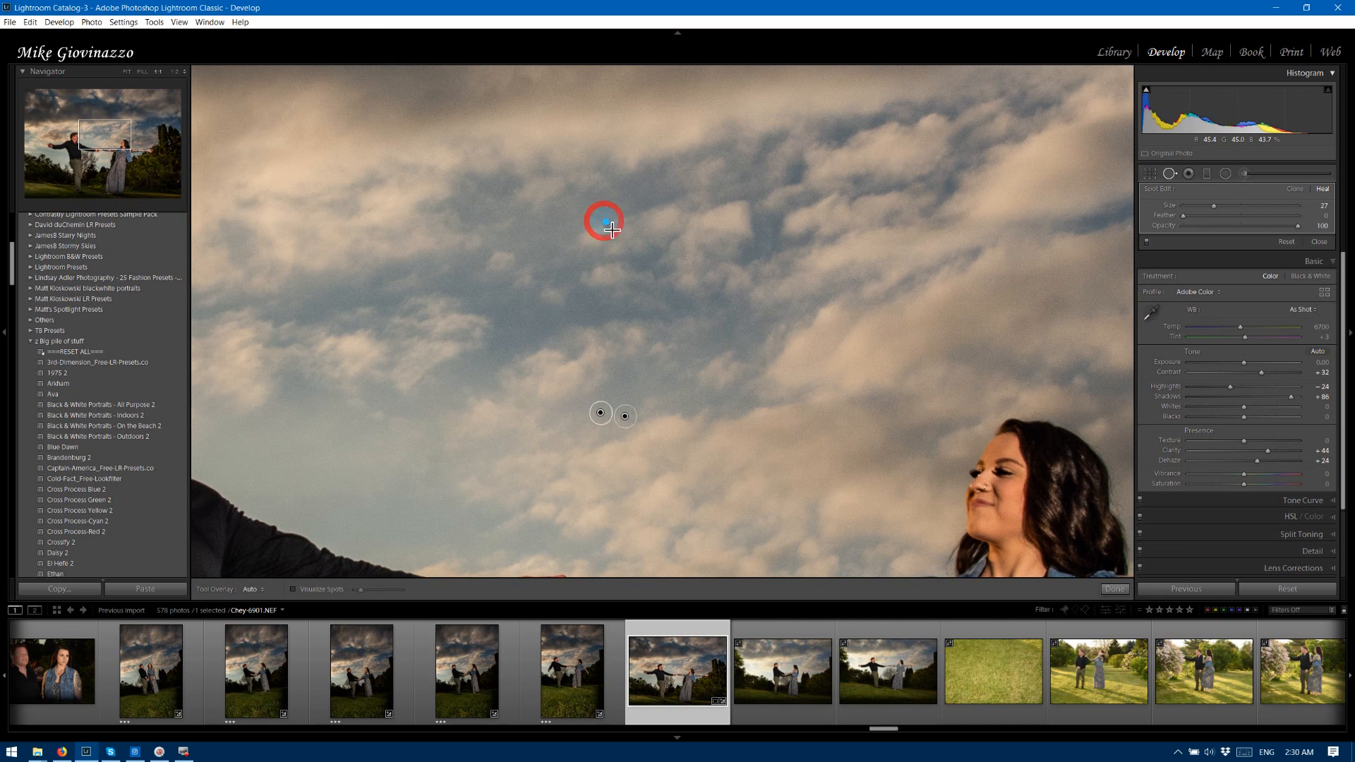
{"action": "left_click", "coordinate": [1170, 174]}
{"action": "left_click", "coordinate": [1169, 174]}
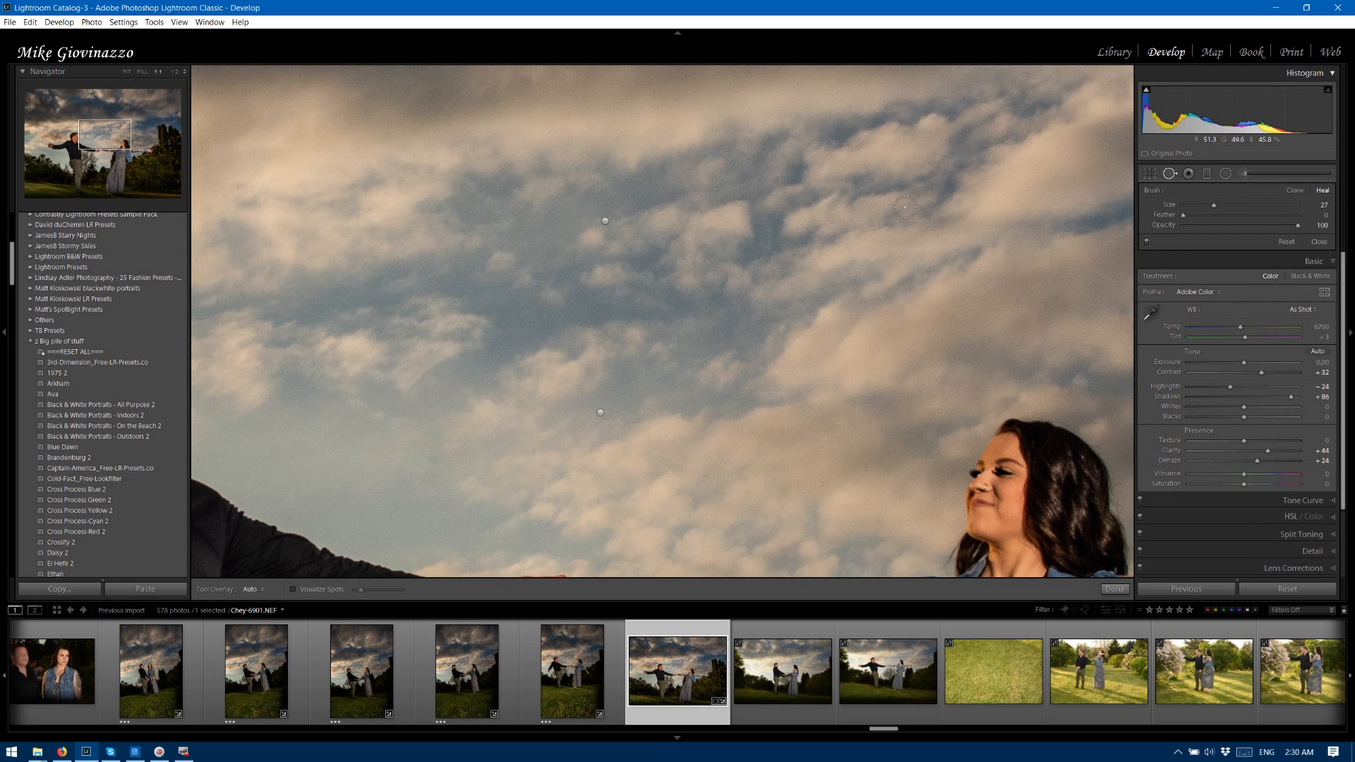
Heal the dust spots beside the woman's hair and above her outstretched arm, and check the sky and bushes behind the man.
{"action": "left_click_drag", "start_coordinate": [119, 142], "coordinate": [142, 148]}
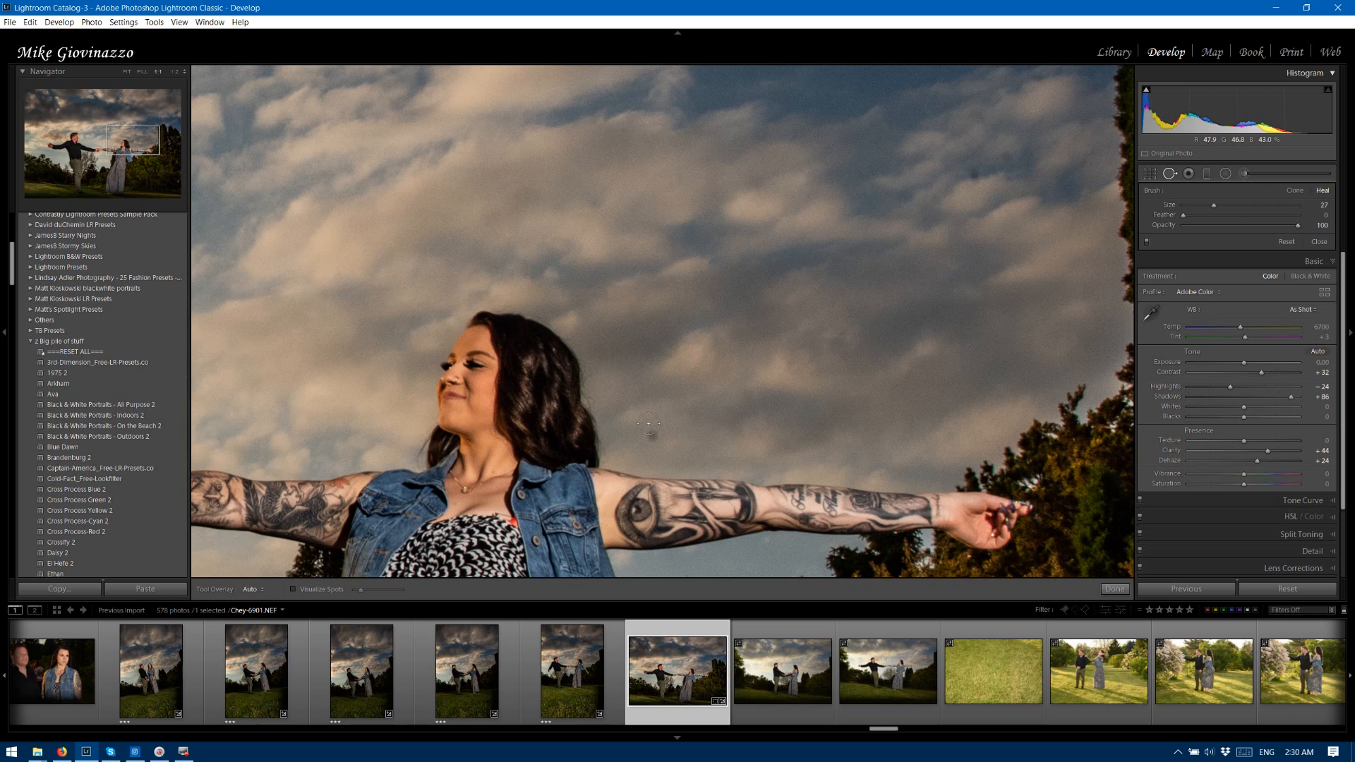
{"action": "left_click", "coordinate": [653, 437]}
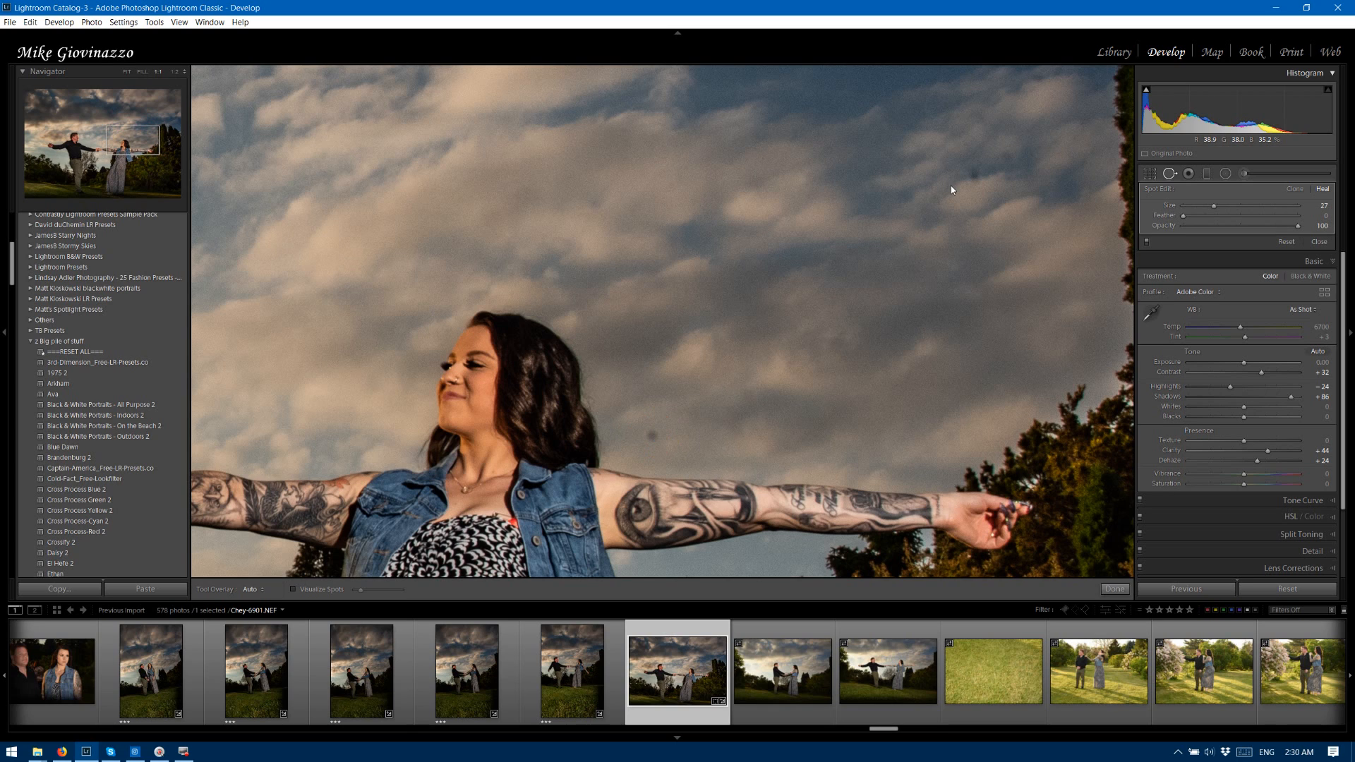
{"action": "left_click", "coordinate": [974, 172]}
{"action": "left_click", "coordinate": [1014, 164]}
{"action": "mouse_move", "coordinate": [142, 148]}
{"action": "left_mouse_down"}
{"action": "mouse_move", "coordinate": [160, 148]}
{"action": "mouse_move", "coordinate": [152, 114]}
{"action": "mouse_move", "coordinate": [66, 132]}
{"action": "mouse_move", "coordinate": [43, 185]}
{"action": "left_mouse_up"}
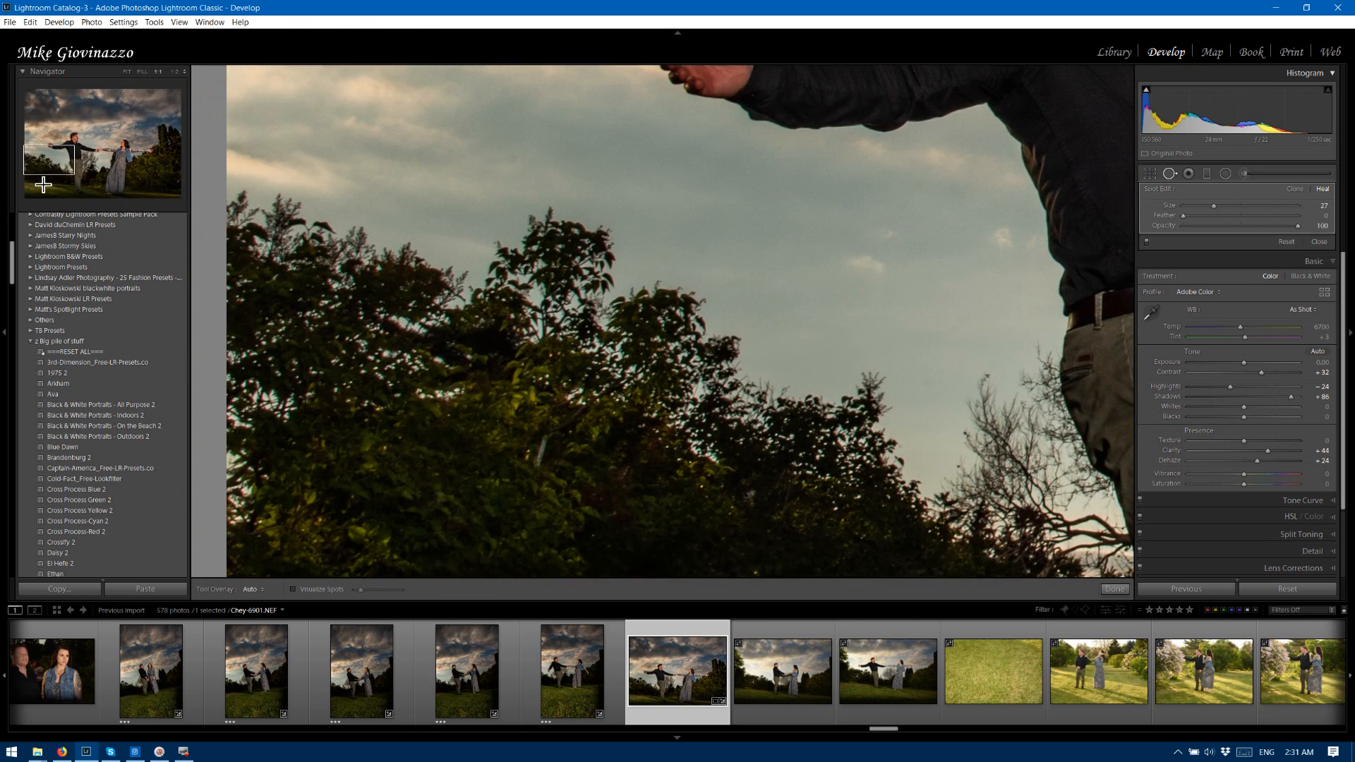
{"action": "key", "text": "ctrl"}
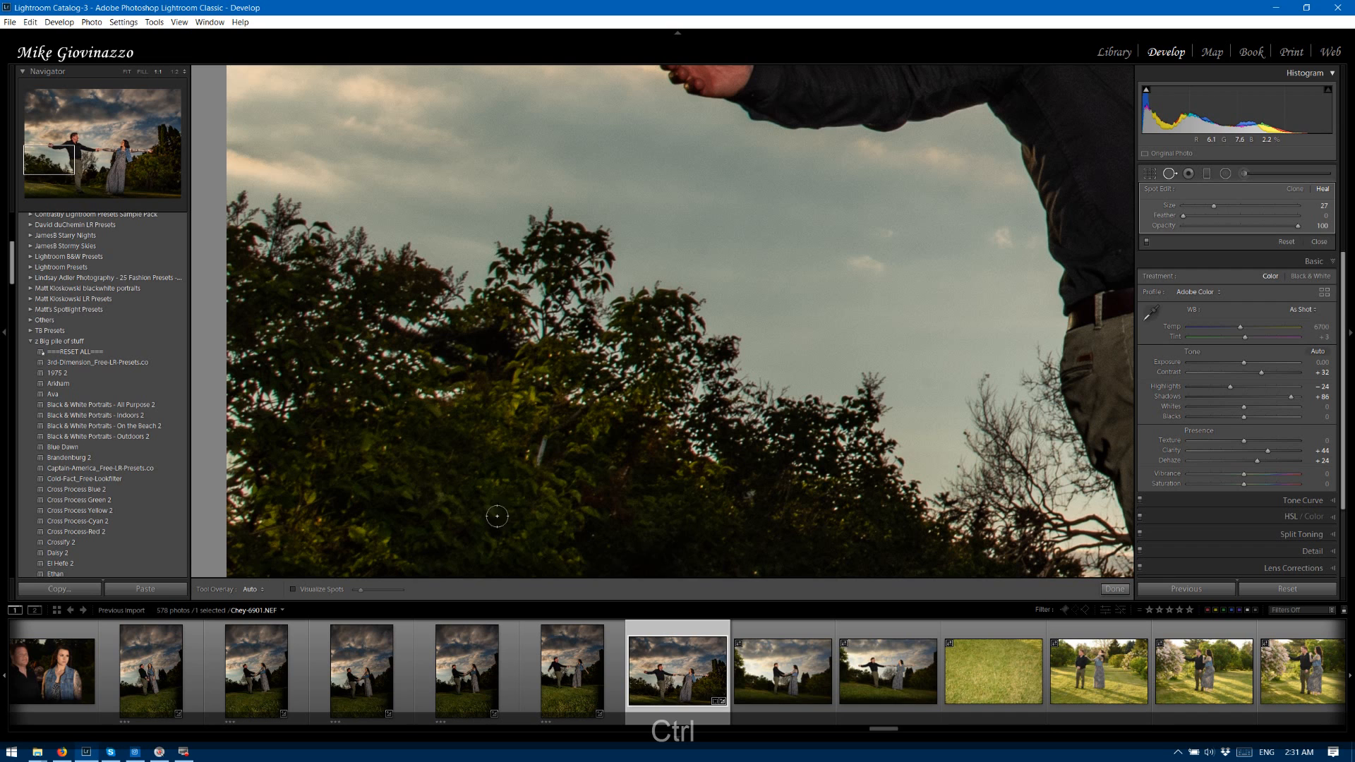
{"action": "left_click", "coordinate": [127, 73]}
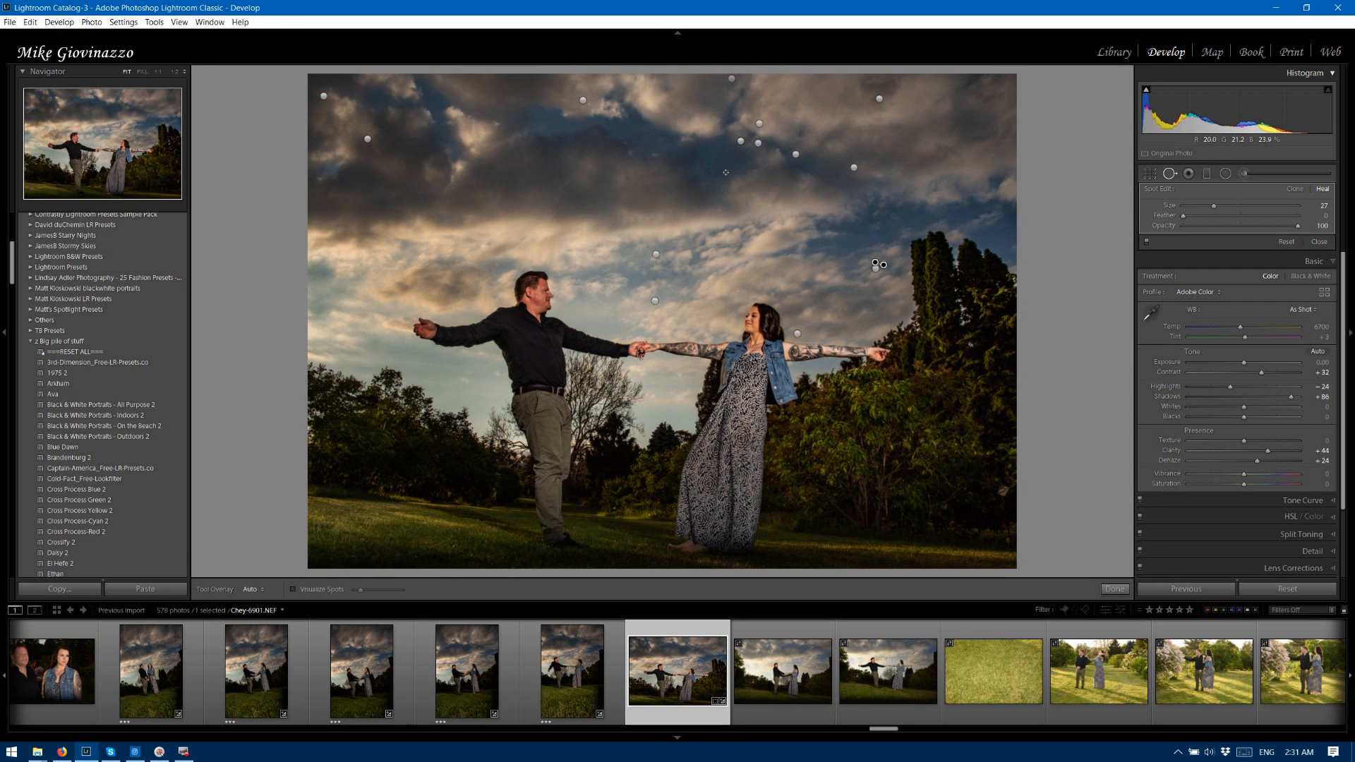
Copy only the Spot Removal settings from photo 6901 and paste them onto photo 6902.
{"action": "key", "text": "ctrl+shift+c"}
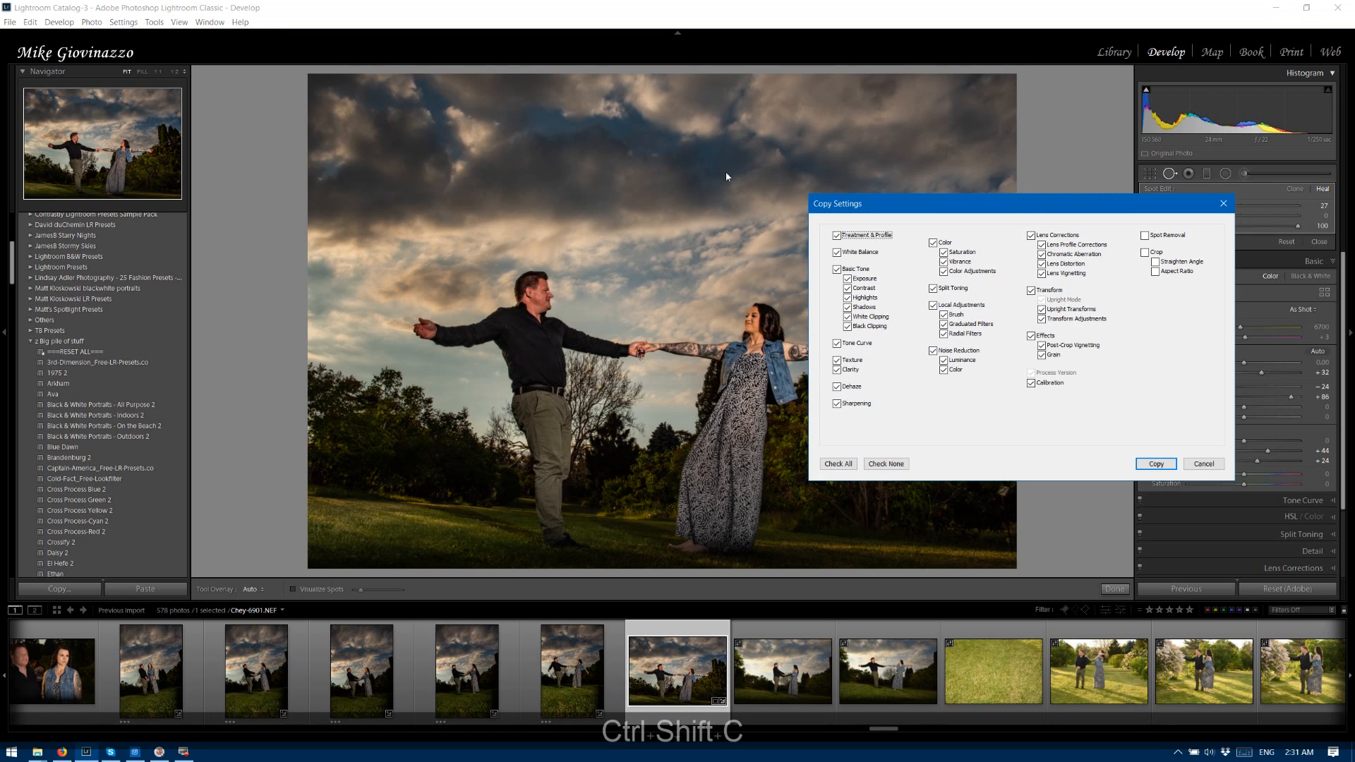
{"action": "left_click", "coordinate": [885, 464]}
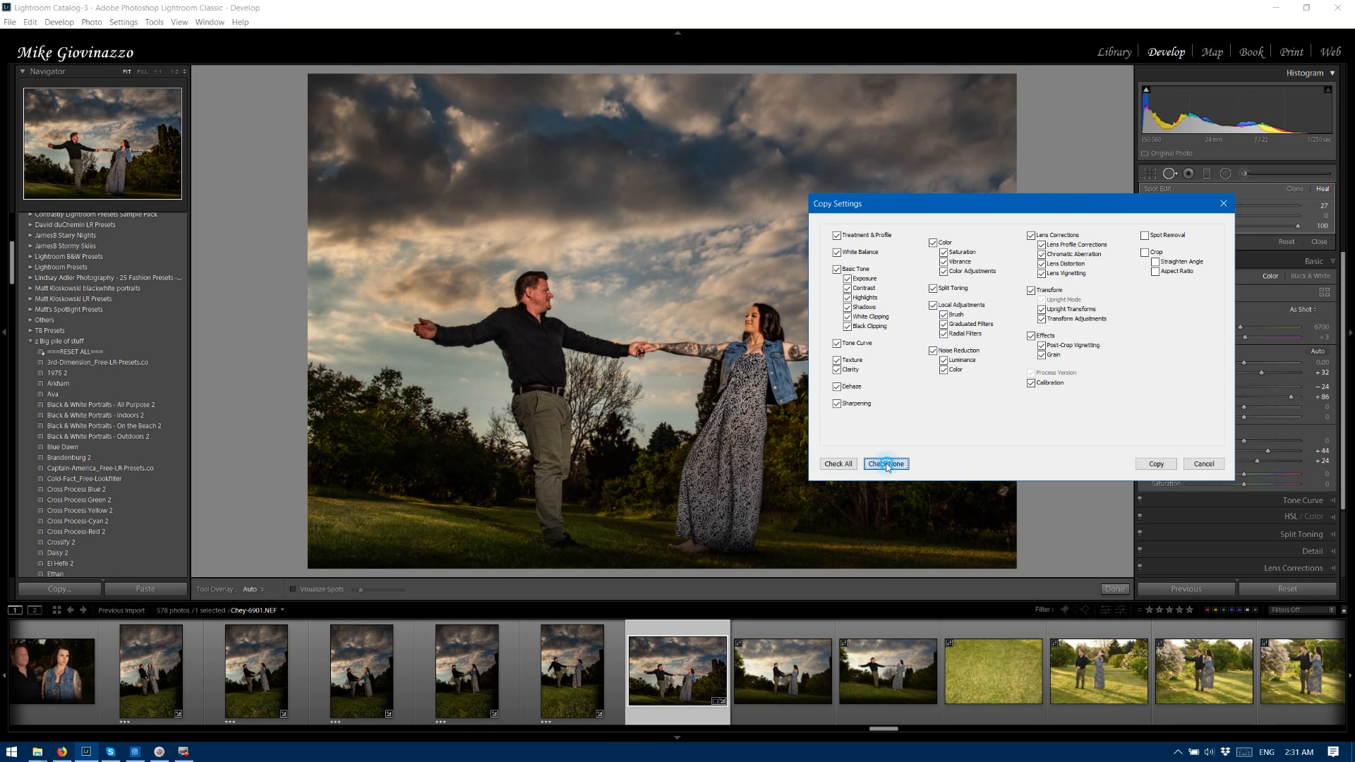
{"action": "left_click", "coordinate": [1167, 237]}
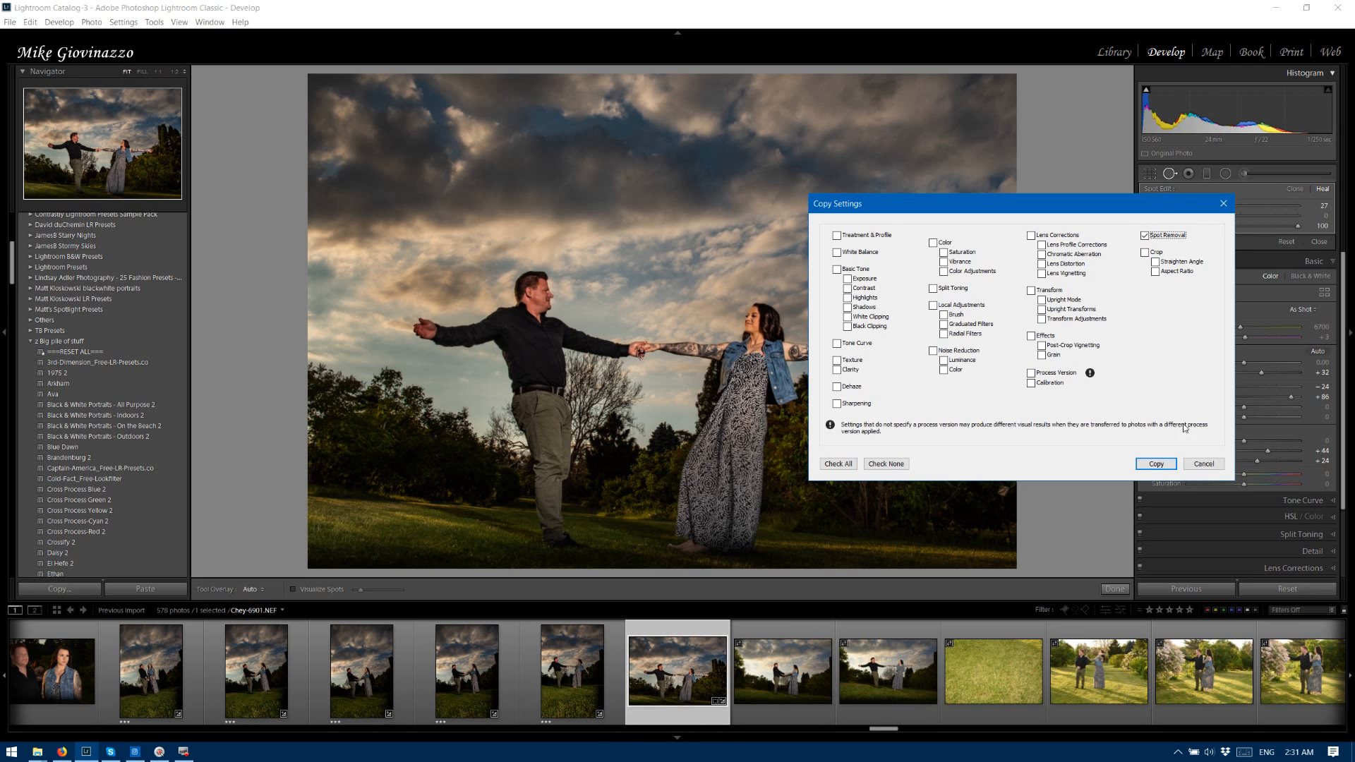
{"action": "left_click", "coordinate": [1155, 464]}
{"action": "left_click", "coordinate": [787, 667]}
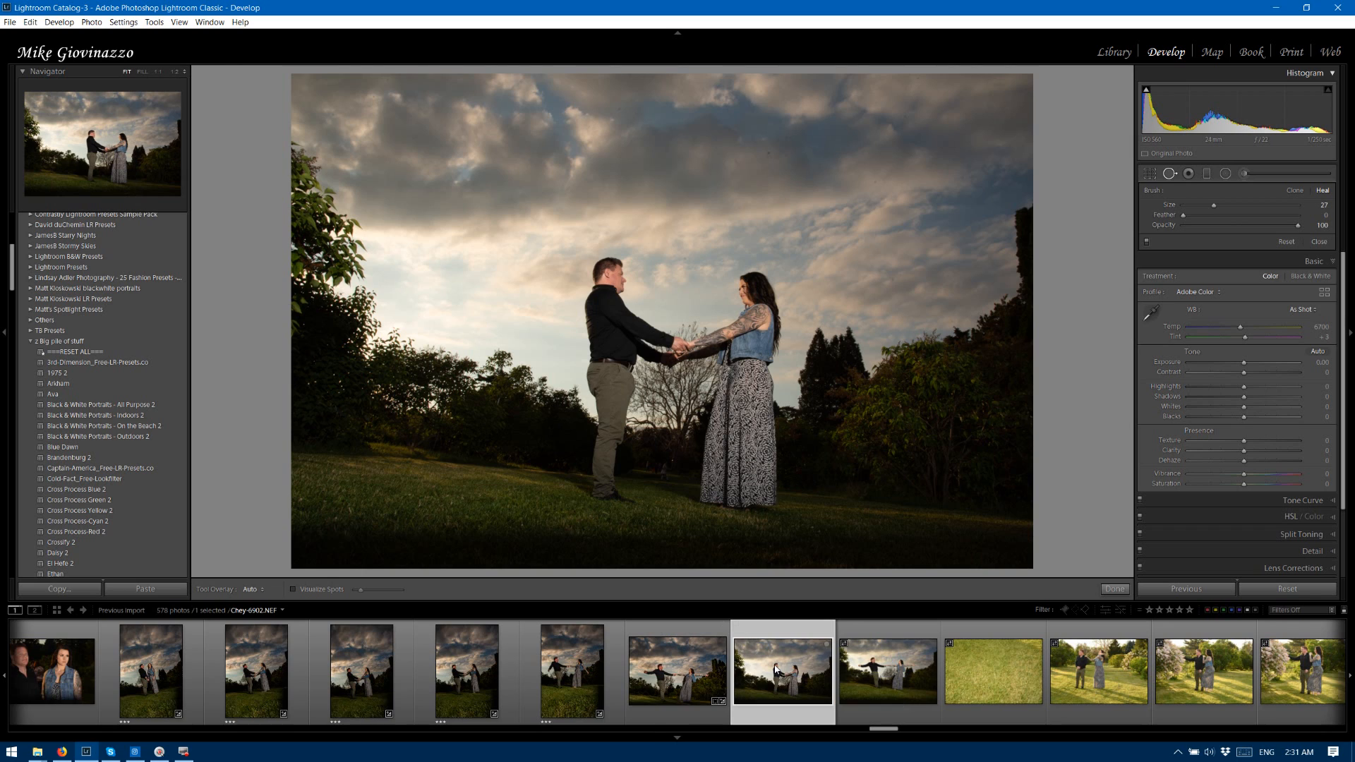
{"action": "key", "text": "ctrl+shift+v"}
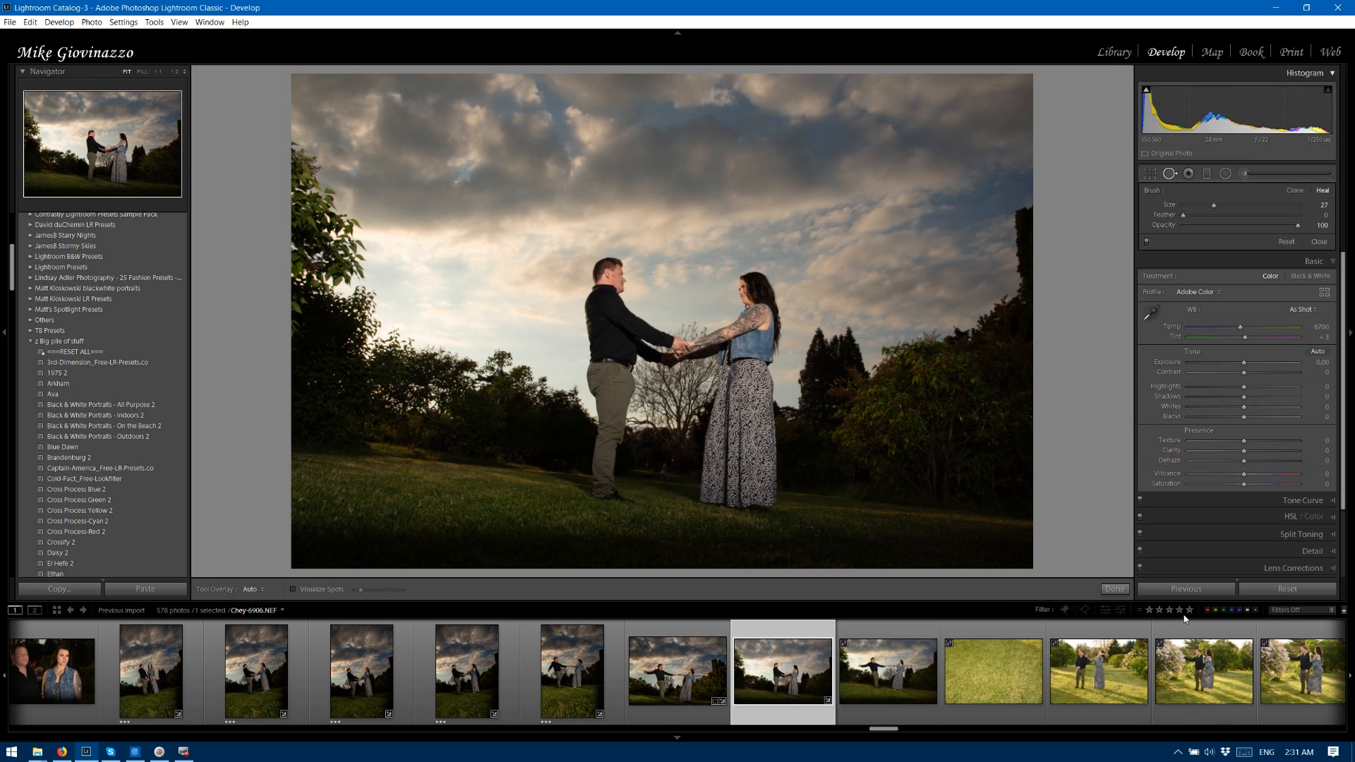
Apply the previous photo's settings to photo 6902, straighten it to about -2.77°, and crop both sides tighter around the couple.
{"action": "left_click", "coordinate": [1208, 589]}
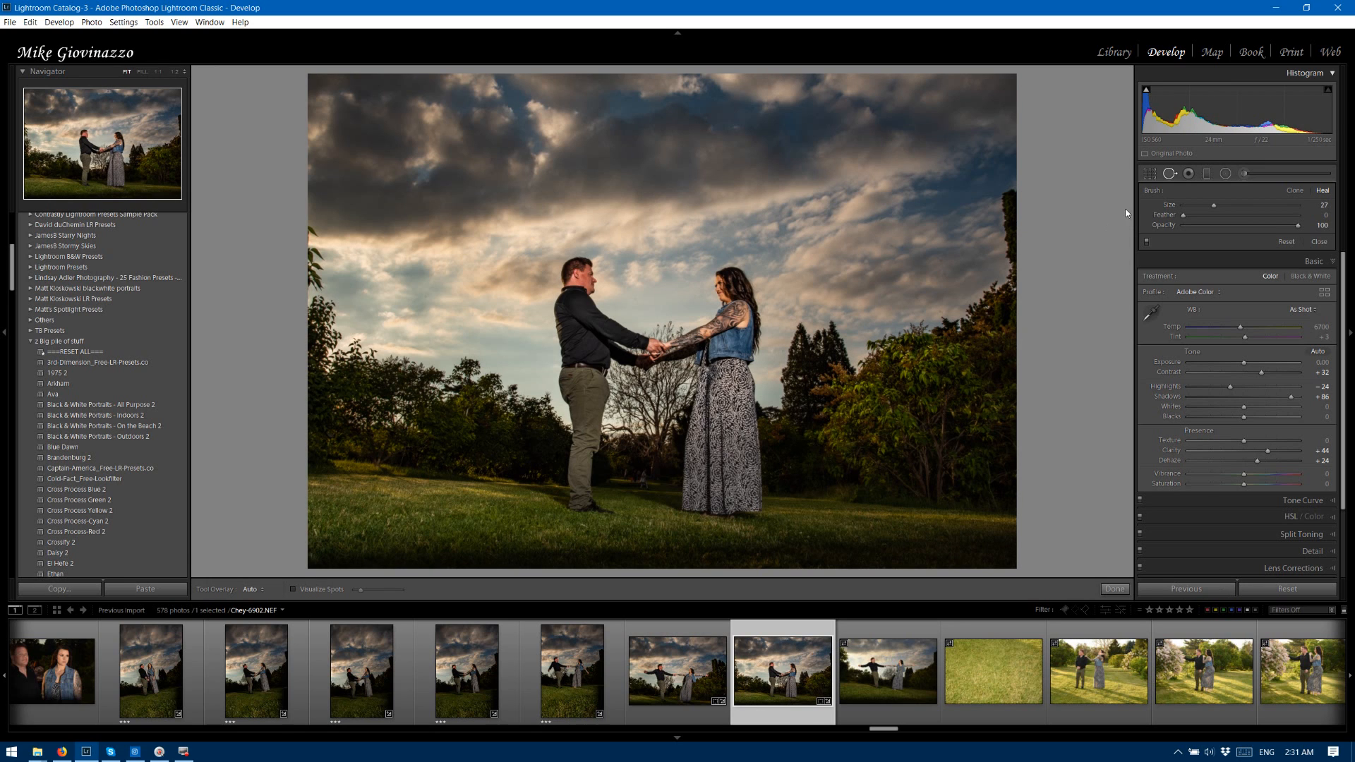
{"action": "left_click", "coordinate": [1149, 173]}
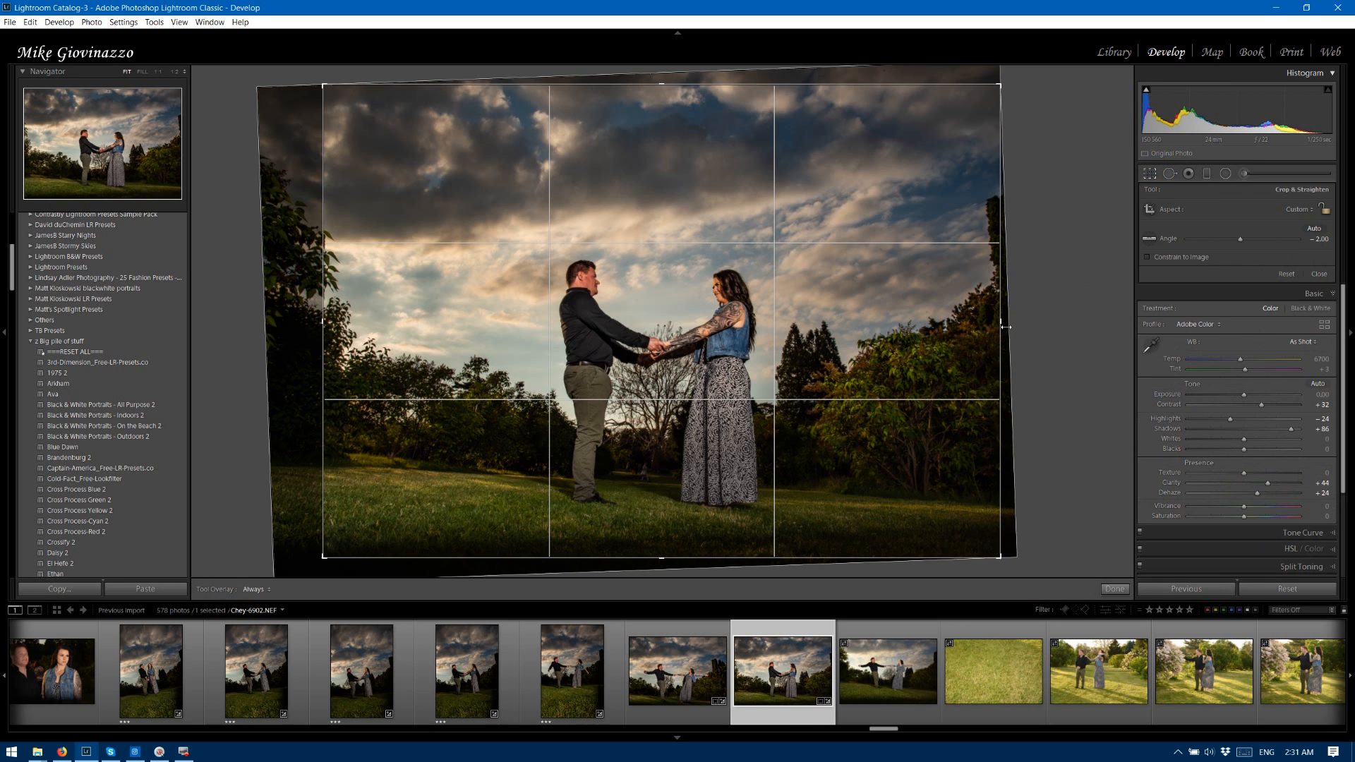
{"action": "left_click_drag", "start_coordinate": [1002, 326], "coordinate": [1080, 339]}
{"action": "left_click_drag", "start_coordinate": [341, 324], "coordinate": [379, 324]}
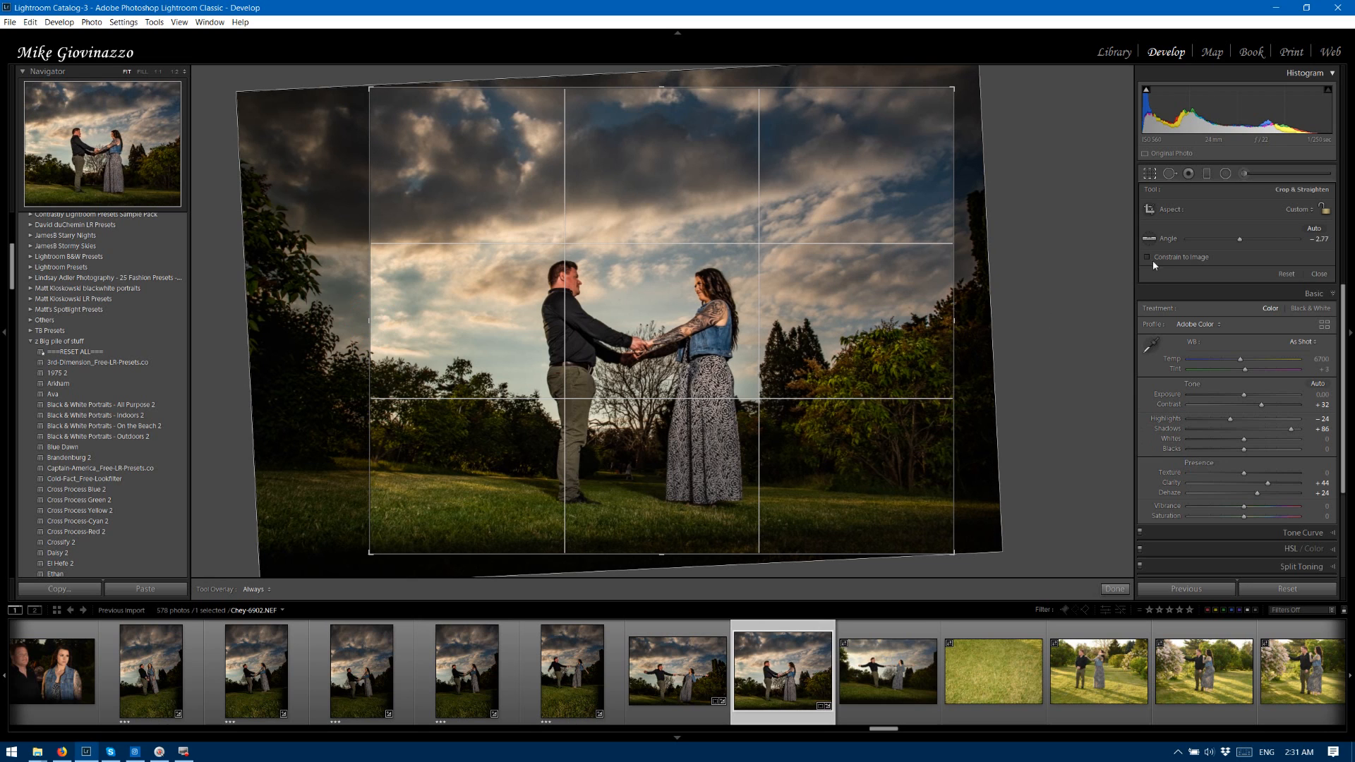
{"action": "left_click", "coordinate": [1115, 590]}
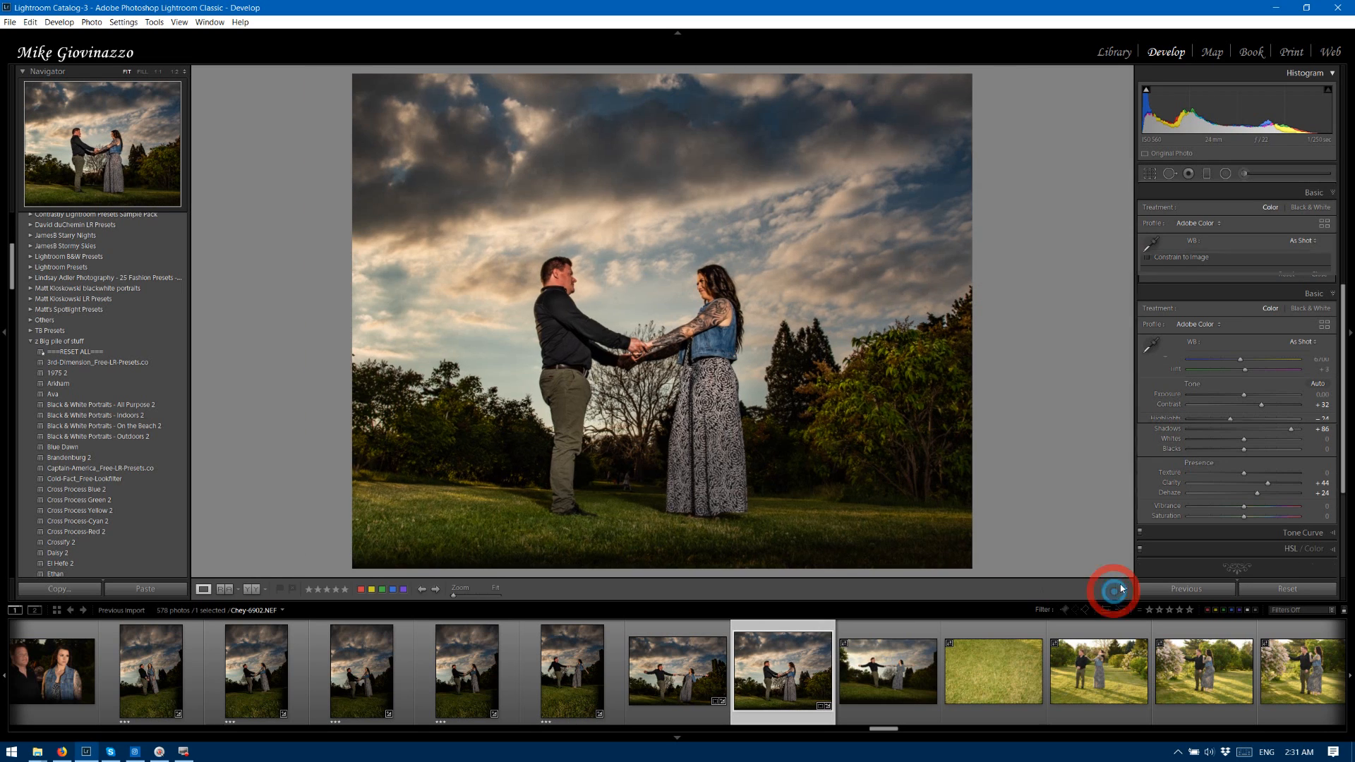
Reposition photo 6902's existing radial filter over the bright sky beside the man and narrow its ellipse.
{"action": "left_click", "coordinate": [1226, 174]}
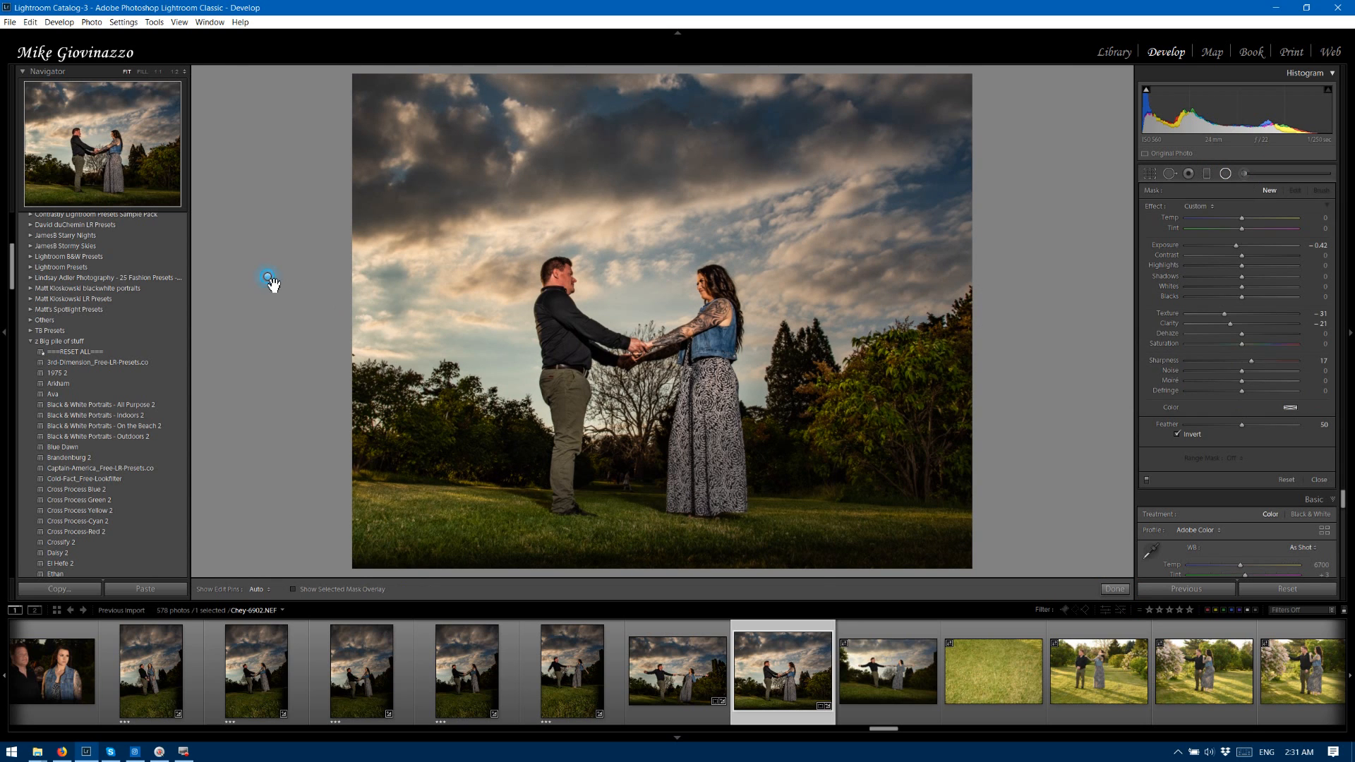
{"action": "left_click_drag", "start_coordinate": [270, 283], "coordinate": [358, 290]}
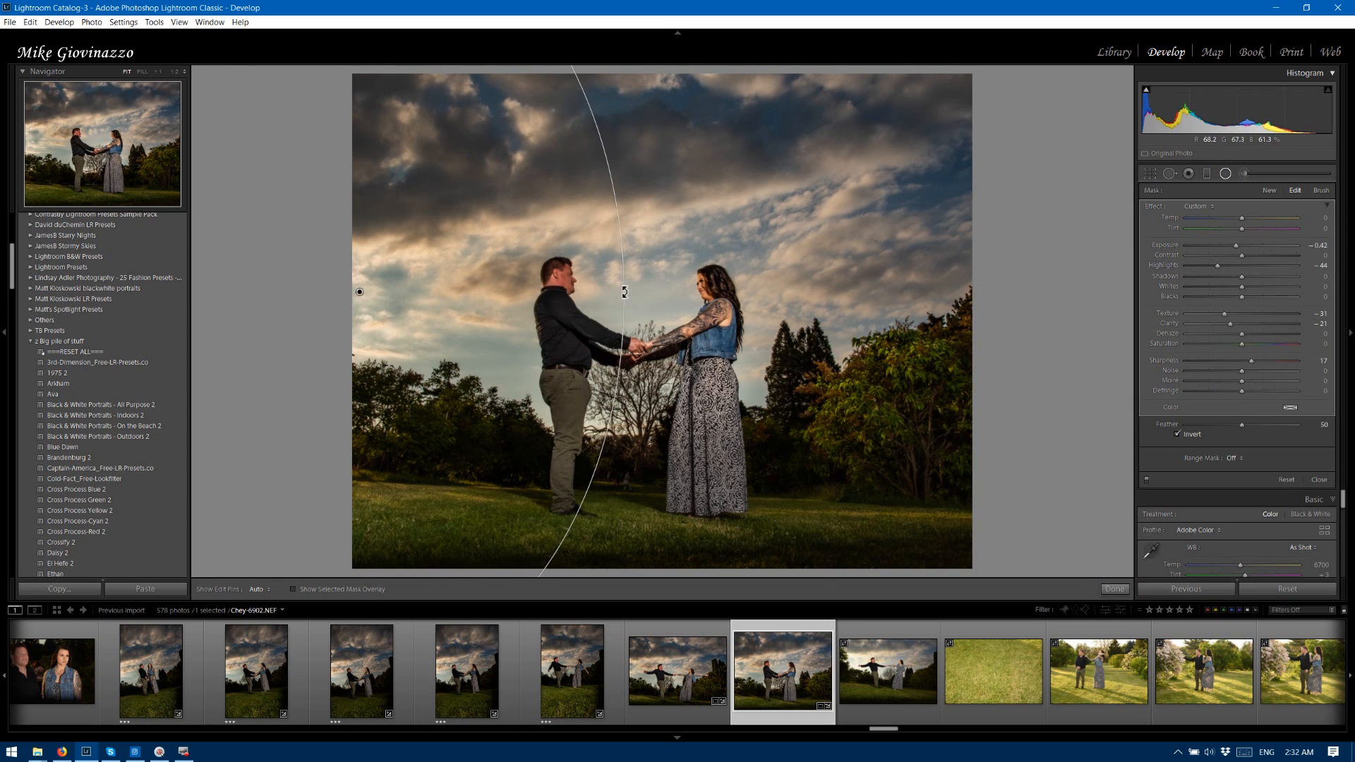
{"action": "left_click_drag", "start_coordinate": [628, 291], "coordinate": [529, 290]}
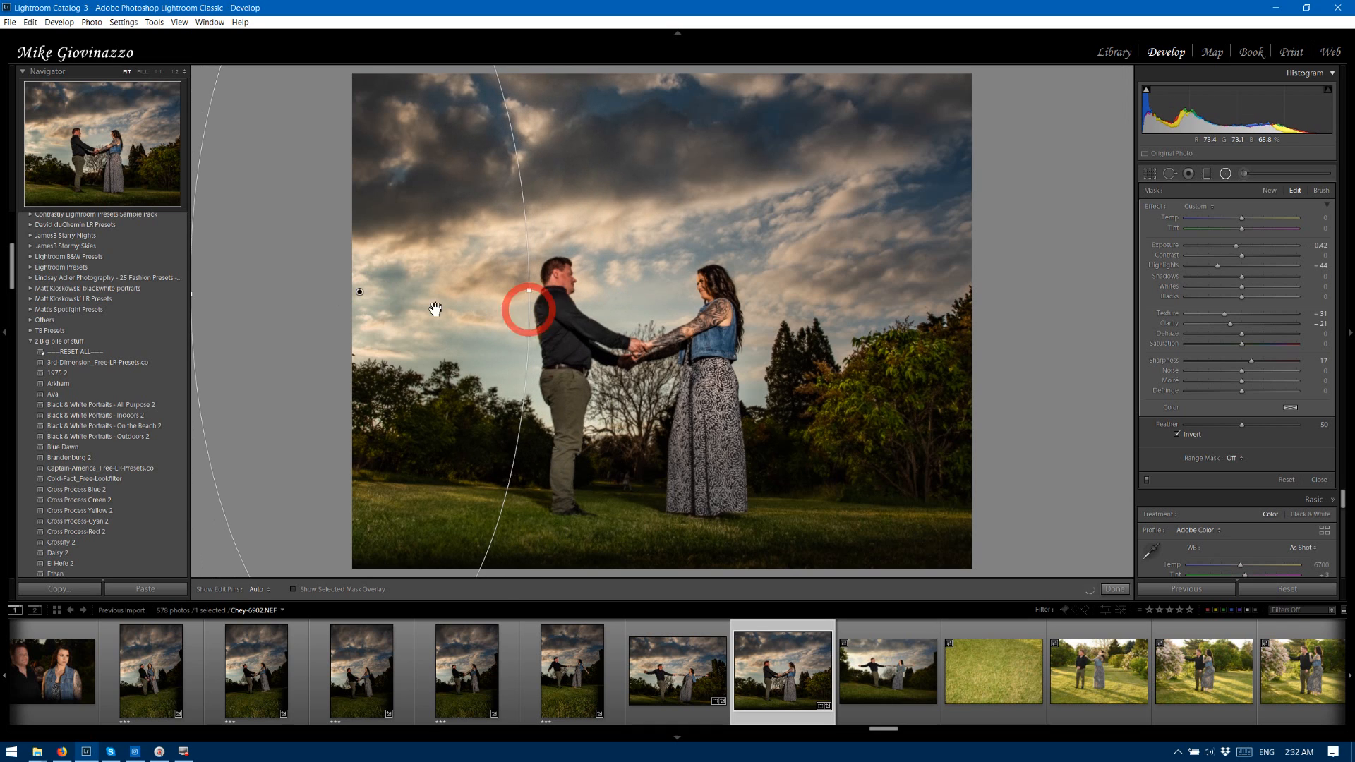
{"action": "left_click_drag", "start_coordinate": [364, 294], "coordinate": [407, 324]}
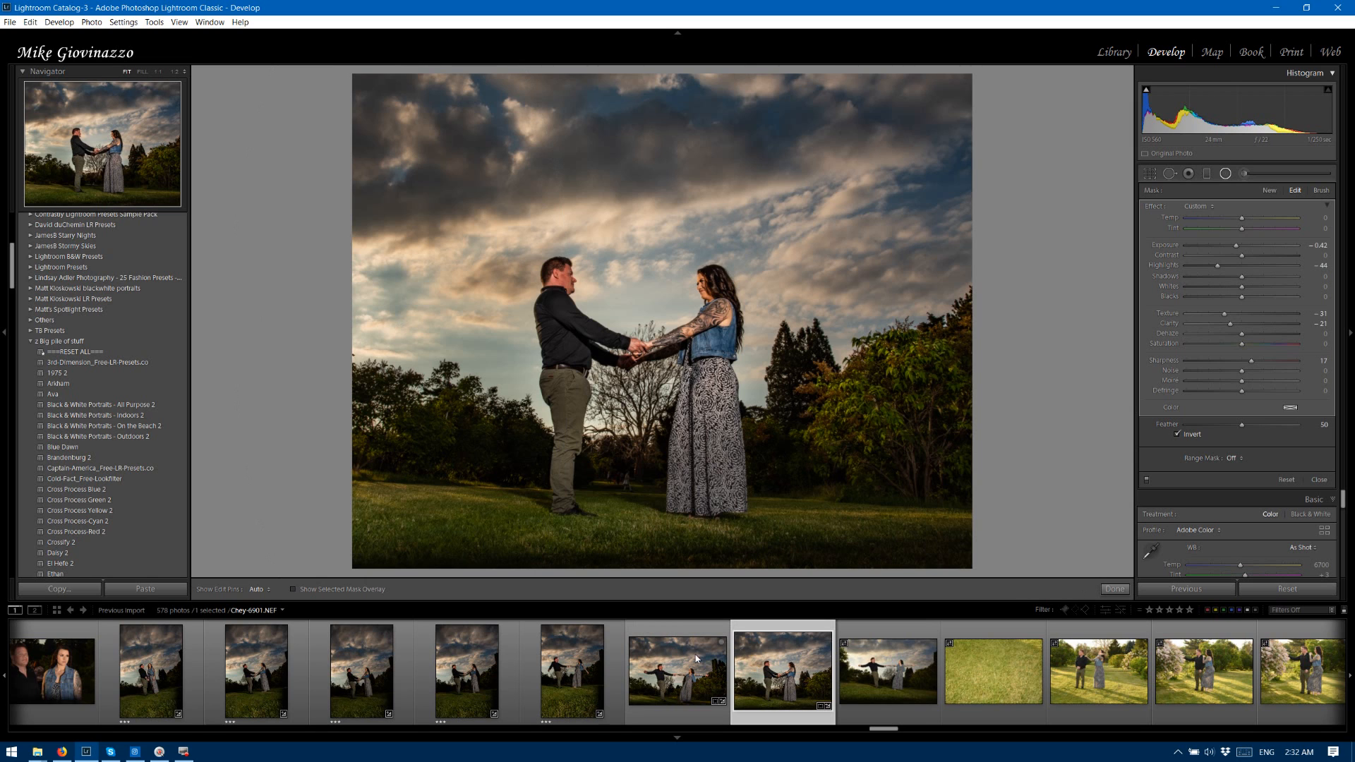
Synchronize all Develop settings except Crop from photo 6901 to photo 6903.
{"action": "left_click", "coordinate": [682, 637]}
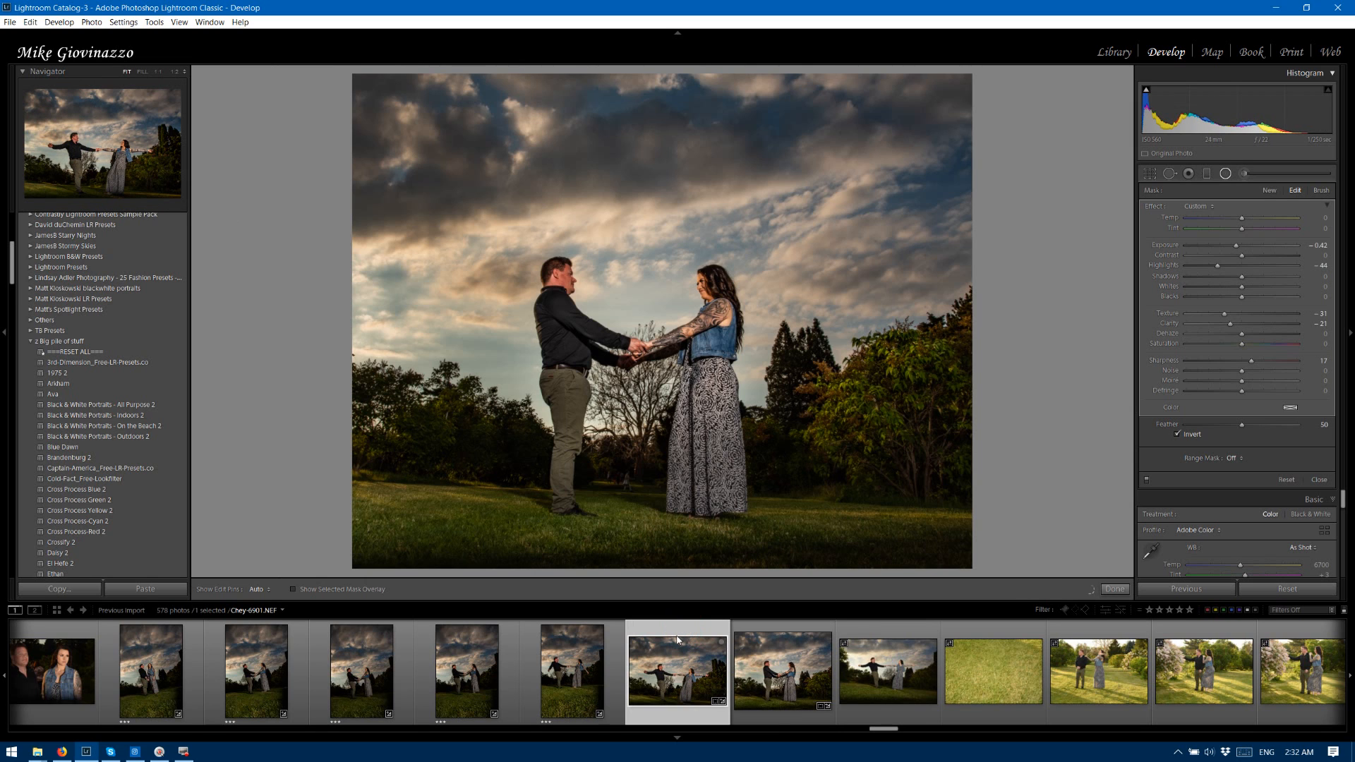
{"action": "left_click", "coordinate": [779, 637]}
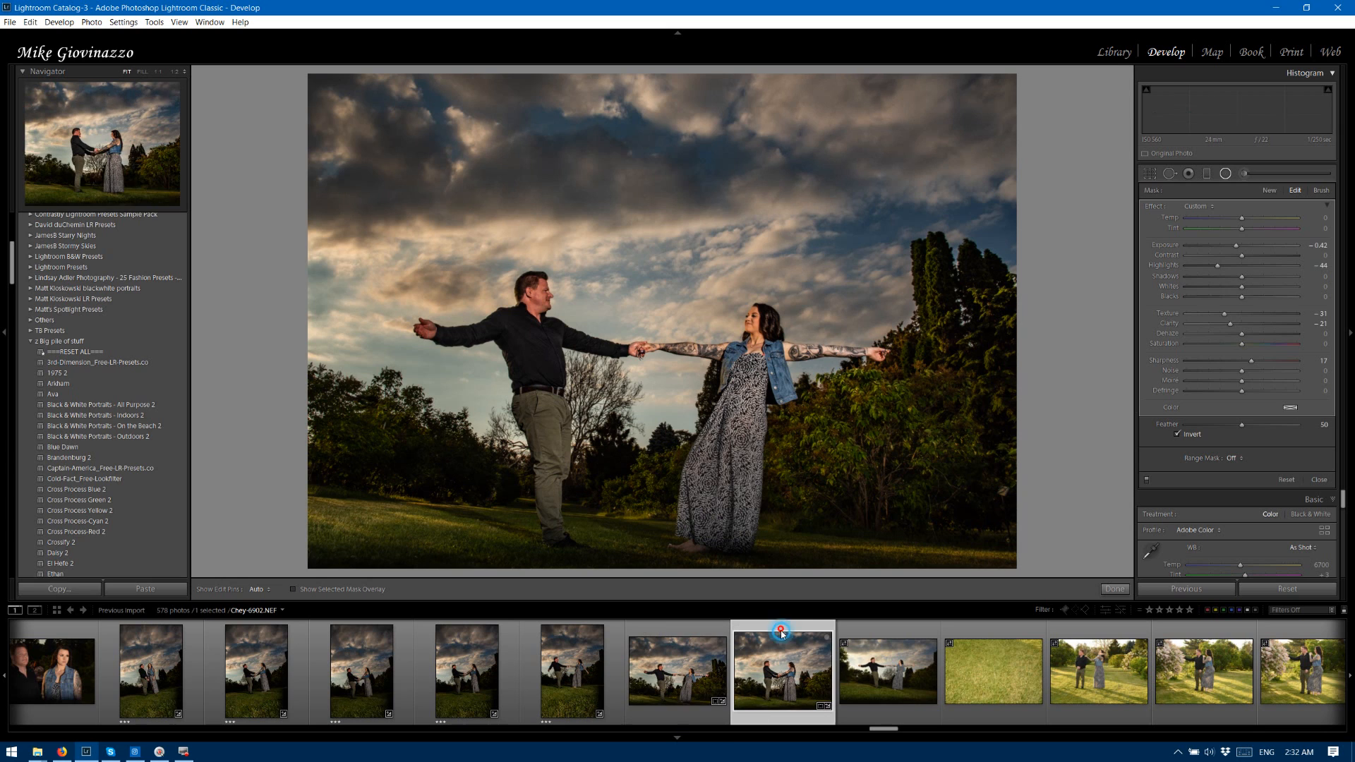
{"action": "left_click", "coordinate": [882, 624]}
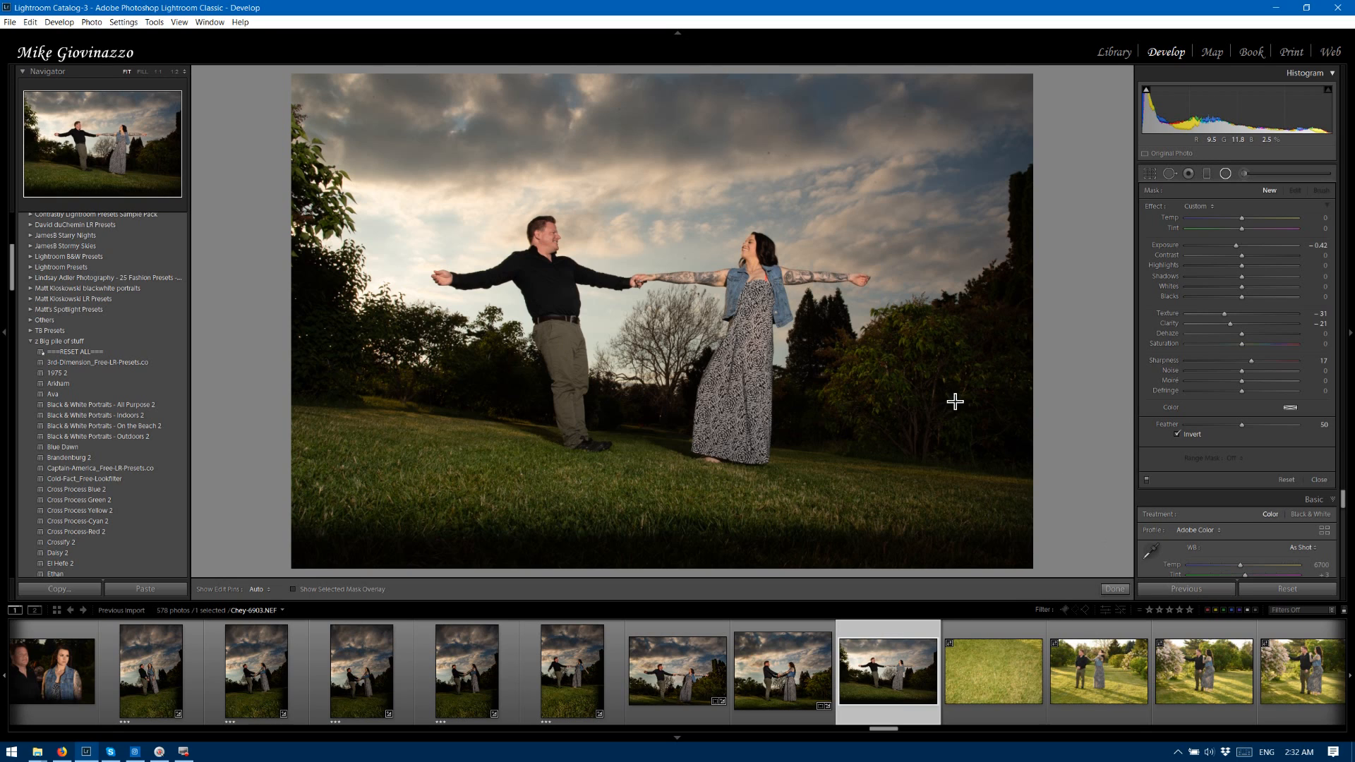
{"action": "left_click", "coordinate": [669, 633]}
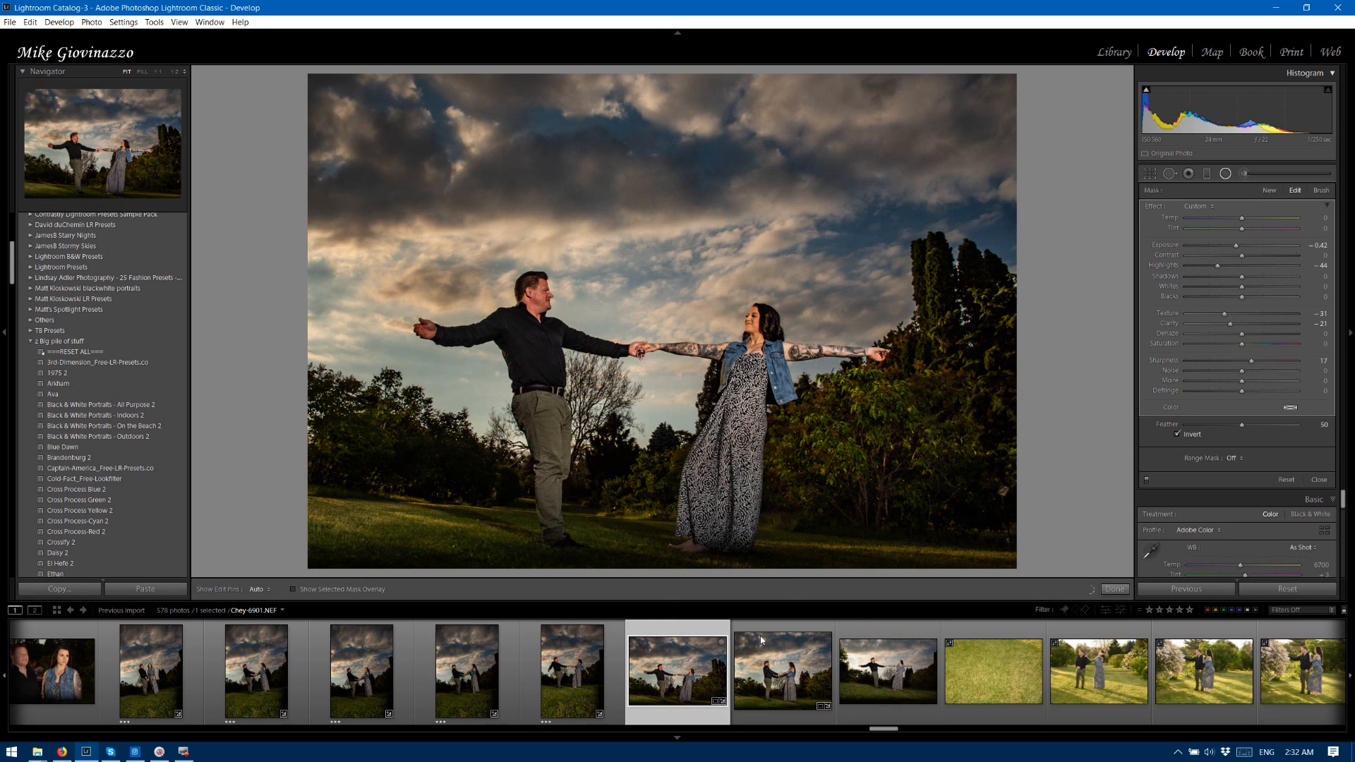
{"action": "left_click", "coordinate": [887, 636], "text": "ctrl"}
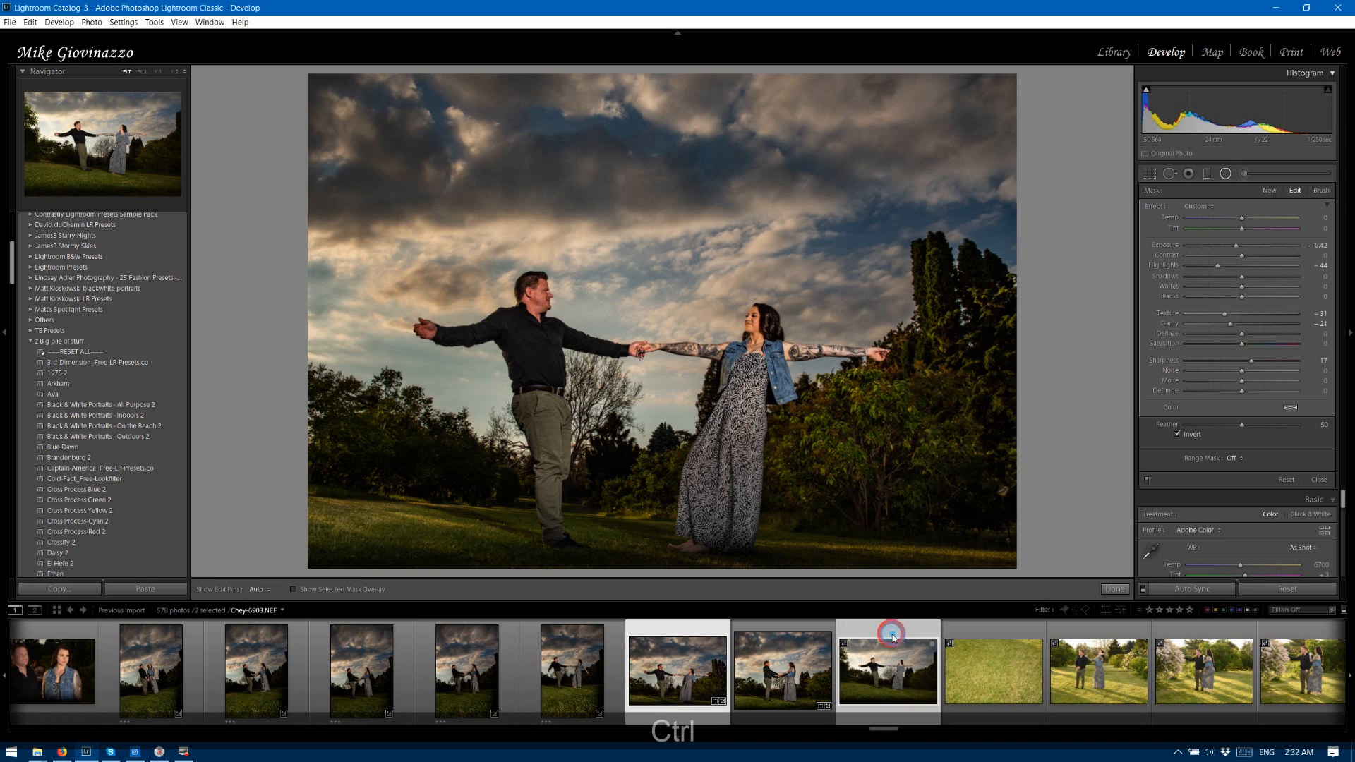
{"action": "left_click", "coordinate": [1204, 591]}
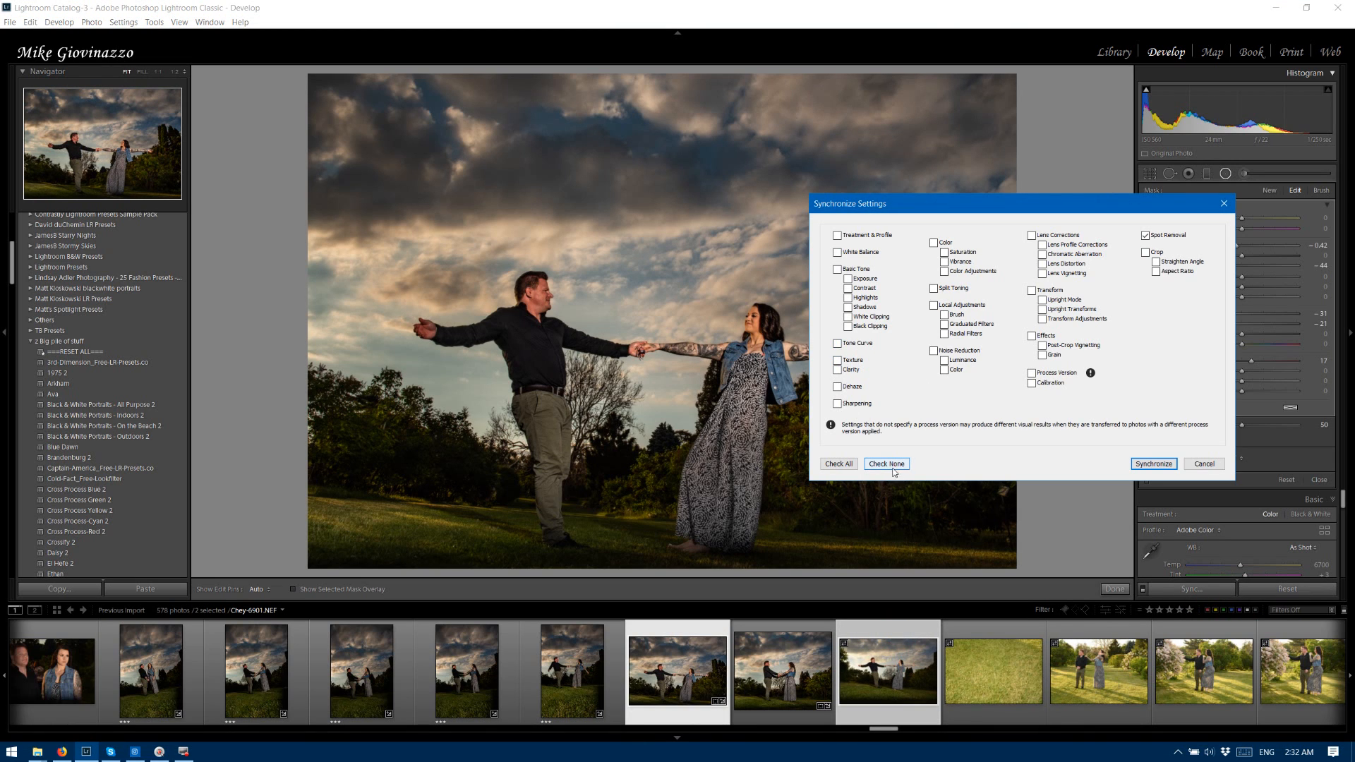
{"action": "left_click", "coordinate": [850, 465]}
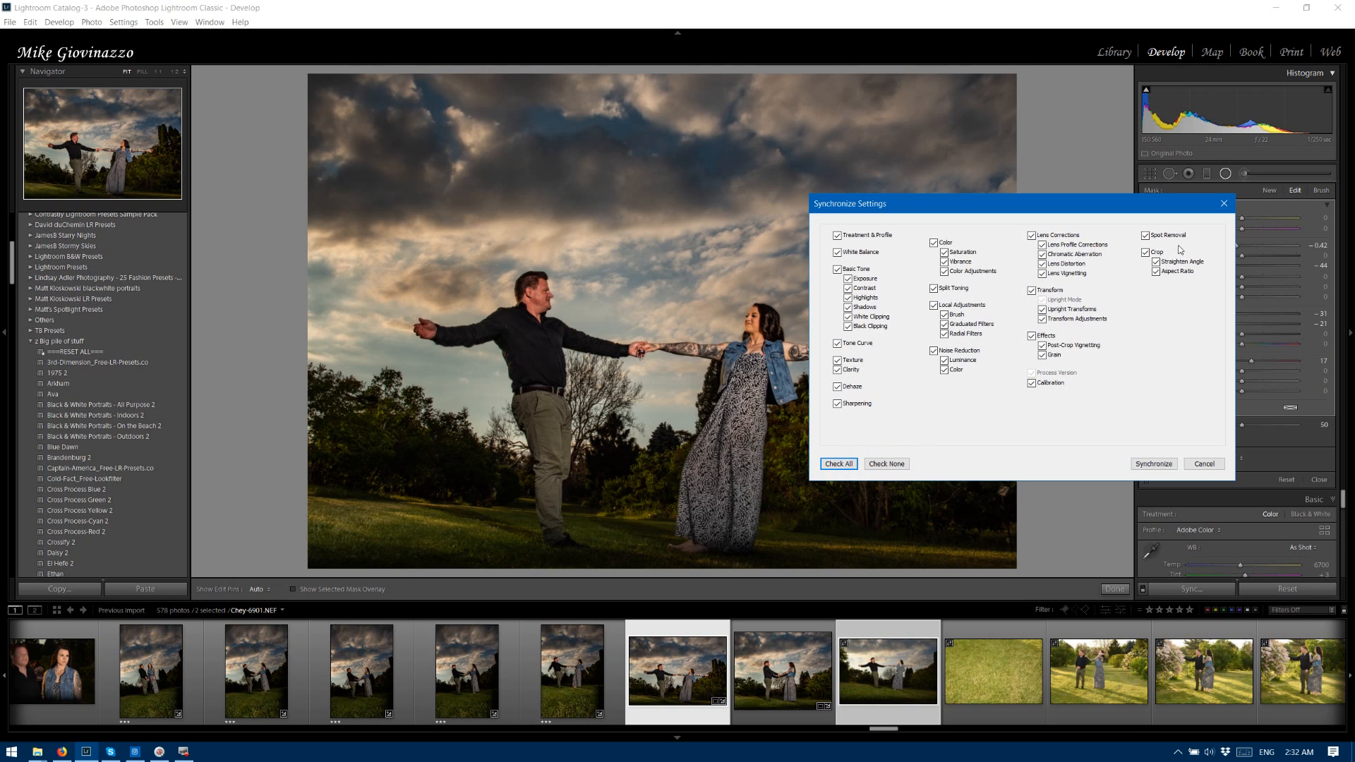
{"action": "left_click", "coordinate": [1156, 254]}
{"action": "left_click", "coordinate": [1154, 464]}
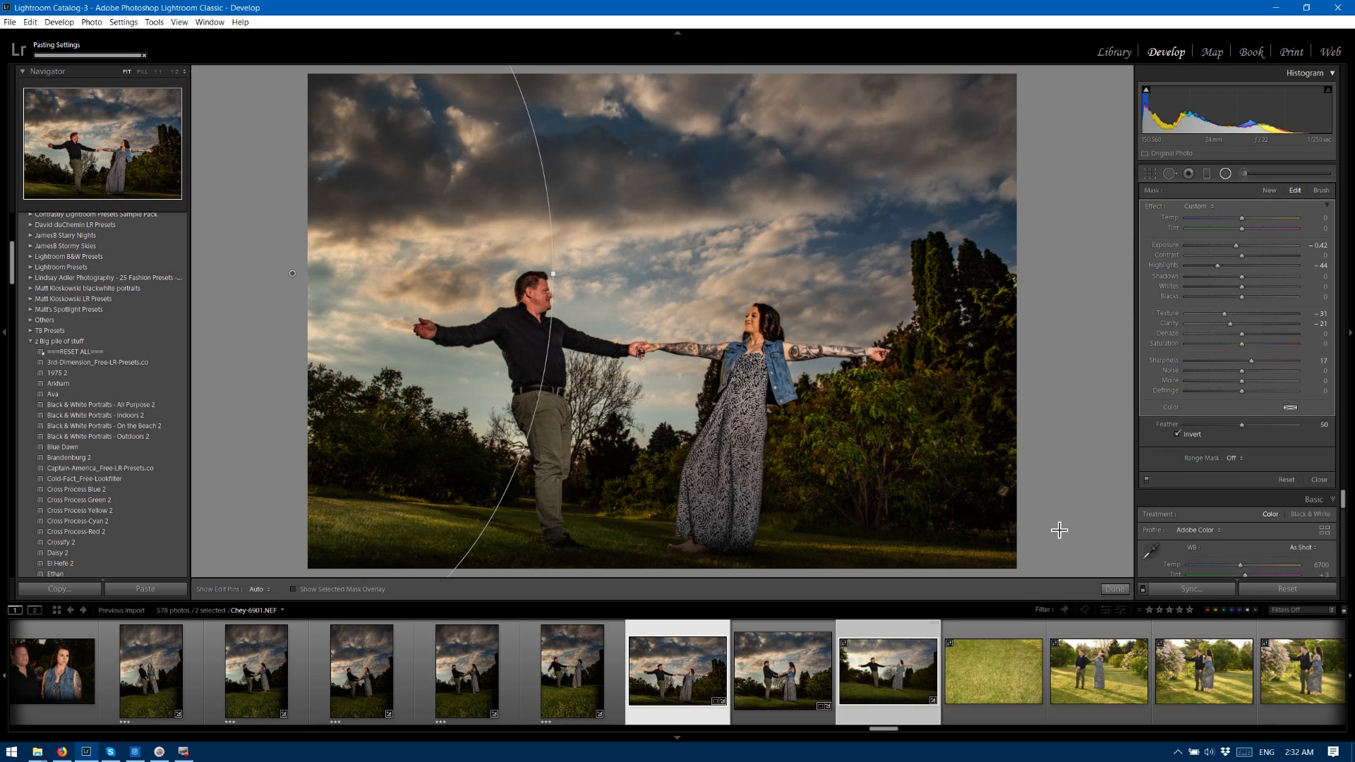
Straighten photo 6903 to about -3.42° and crop it tighter around the couple in the original aspect ratio, trimming the dark foreground.
{"action": "left_click", "coordinate": [909, 631]}
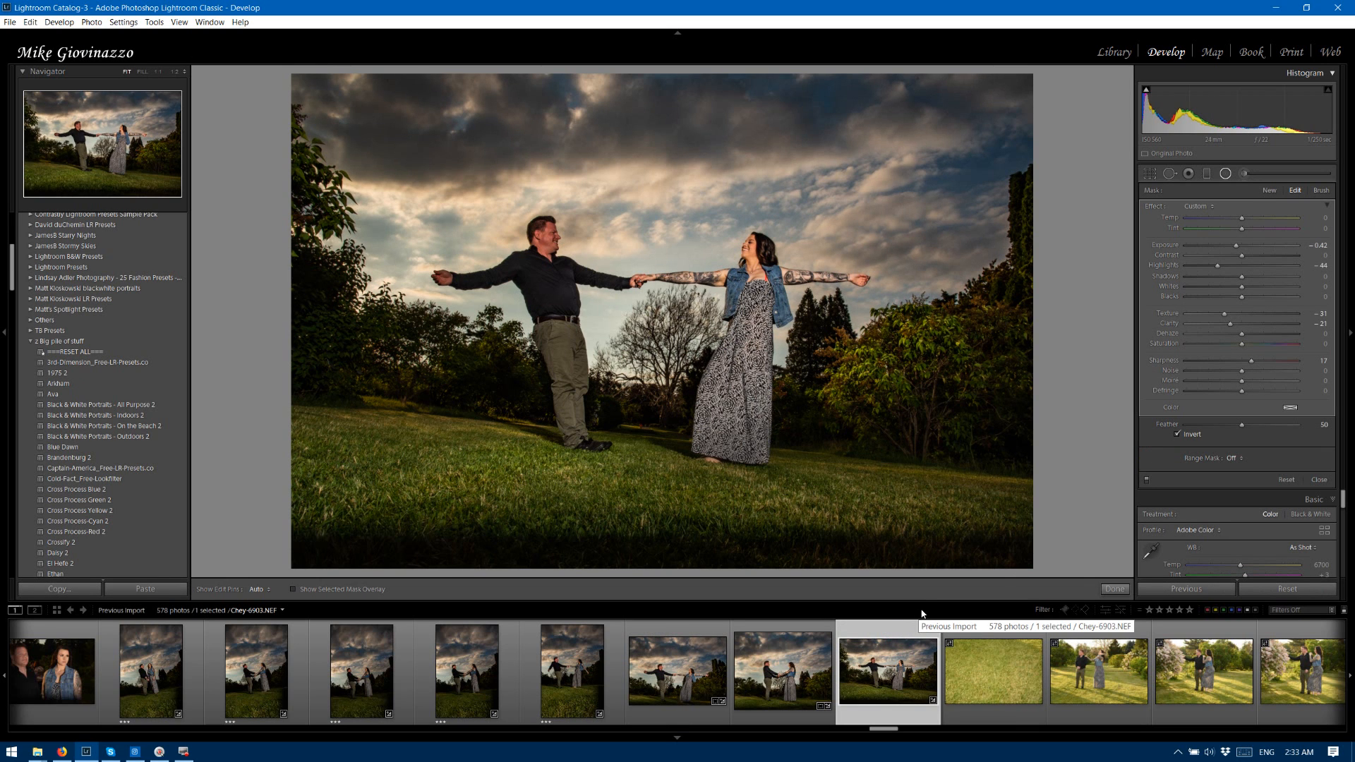
{"action": "key", "text": "r"}
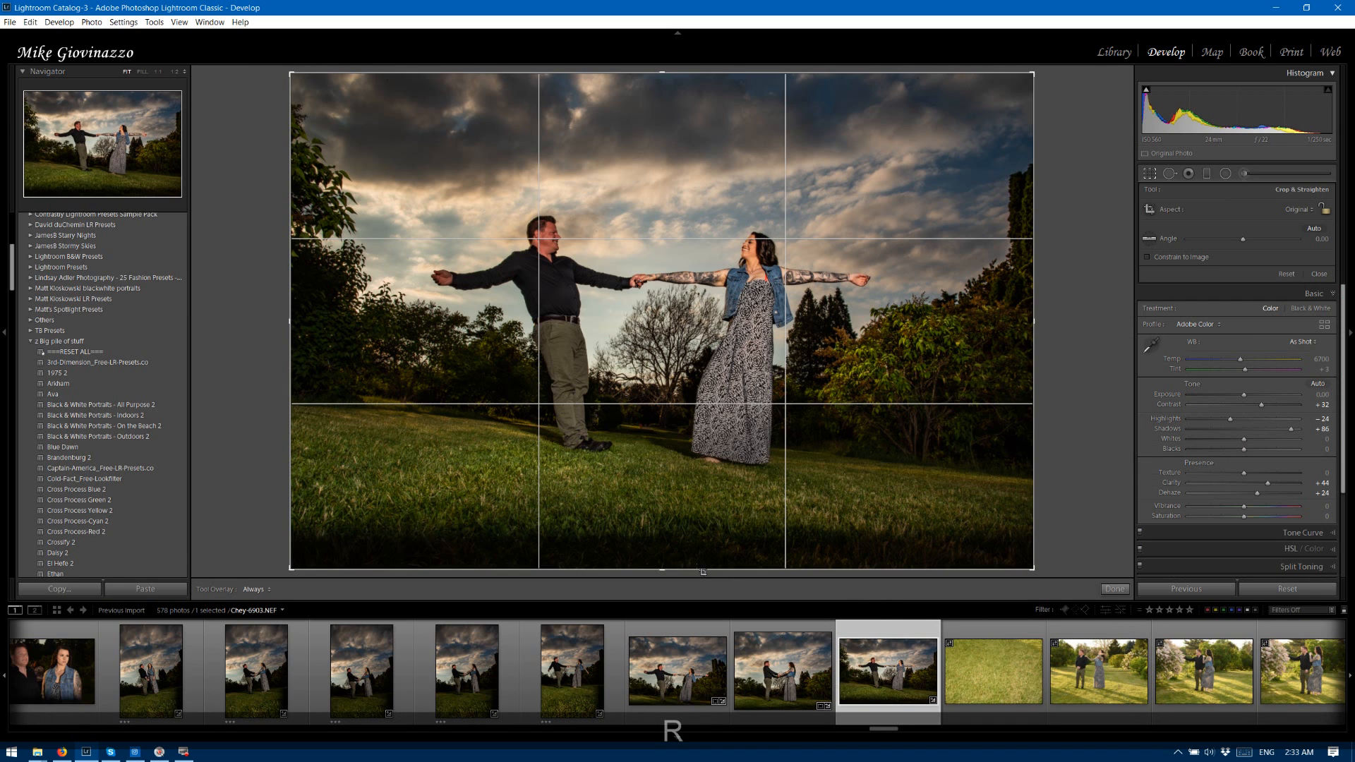
{"action": "key", "text": "shift"}
{"action": "left_click_drag", "start_coordinate": [665, 576], "coordinate": [662, 548]}
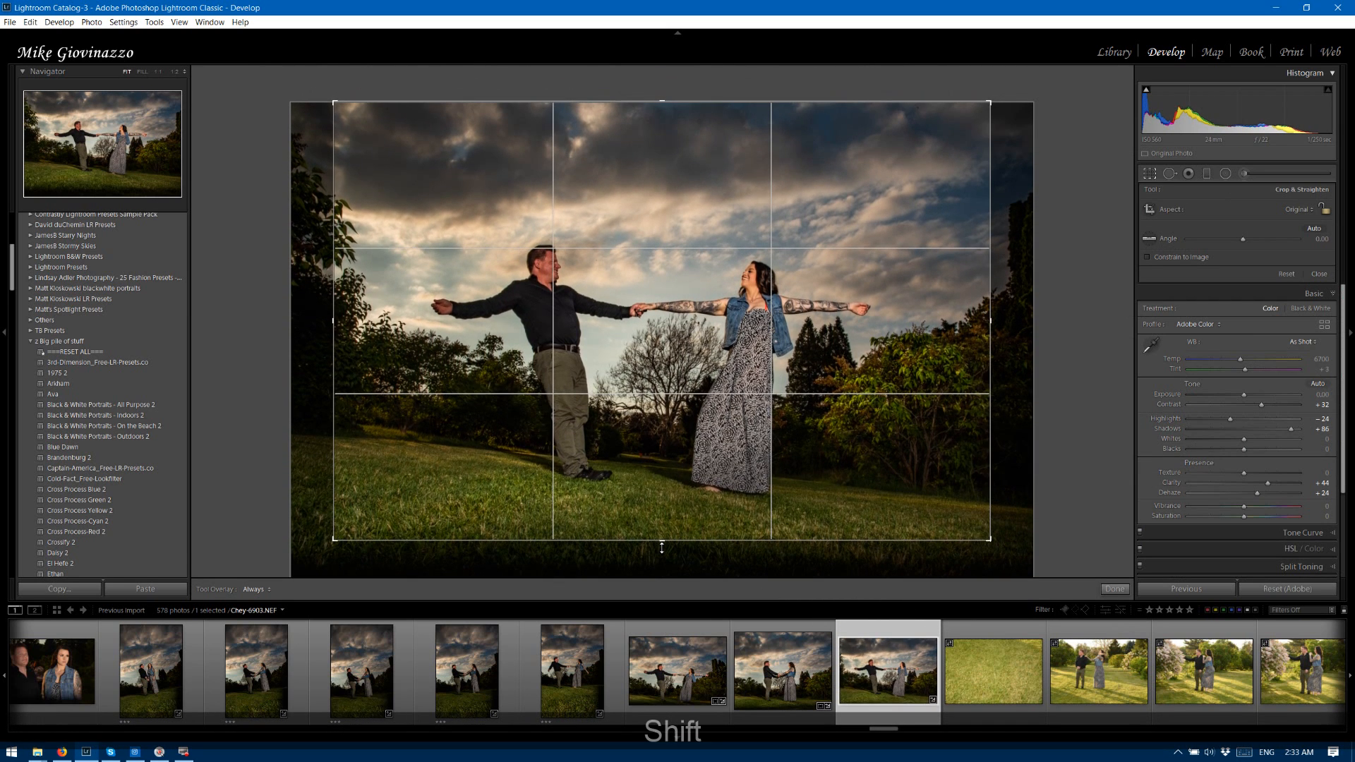
{"action": "mouse_move", "coordinate": [1013, 524]}
{"action": "left_mouse_down"}
{"action": "mouse_move", "coordinate": [1028, 524]}
{"action": "mouse_move", "coordinate": [1030, 505]}
{"action": "left_mouse_up"}
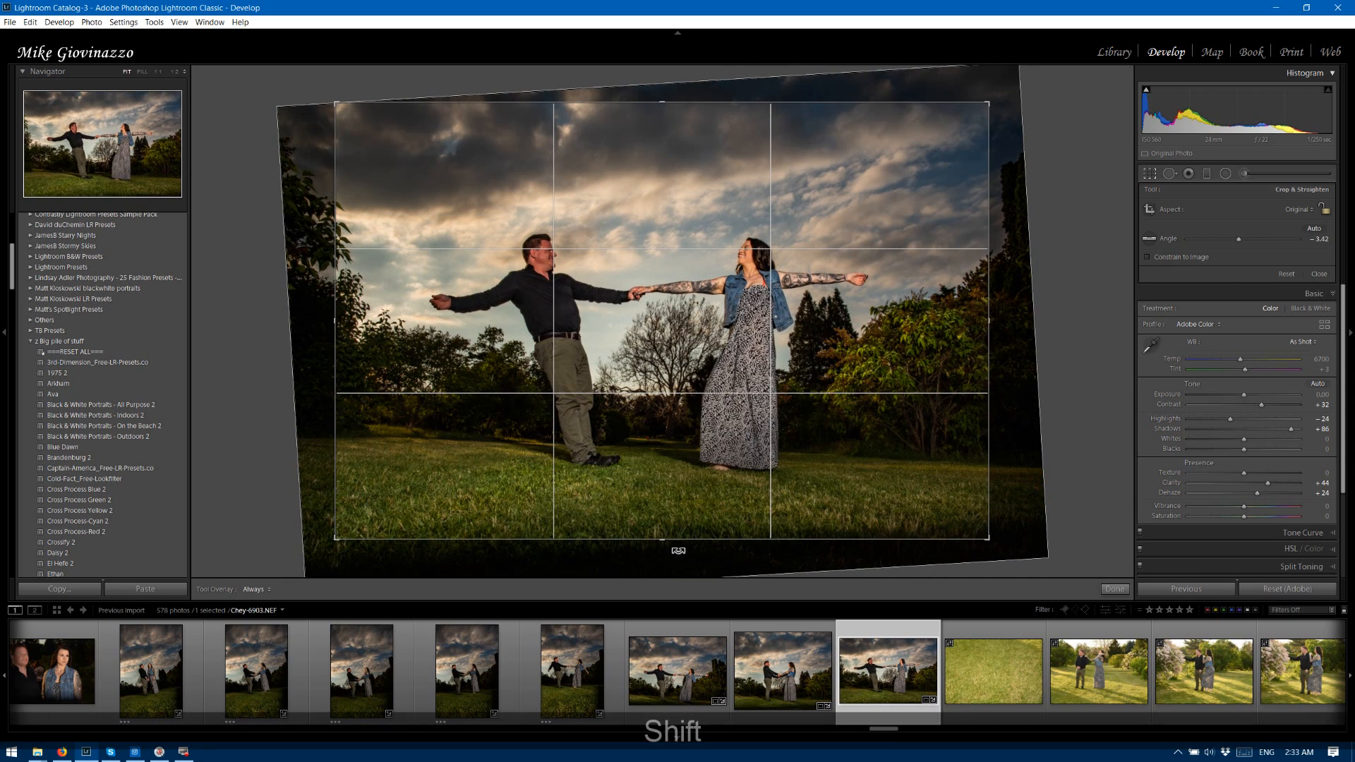
{"action": "left_click_drag", "start_coordinate": [663, 540], "coordinate": [666, 533]}
{"action": "left_click", "coordinate": [1115, 589]}
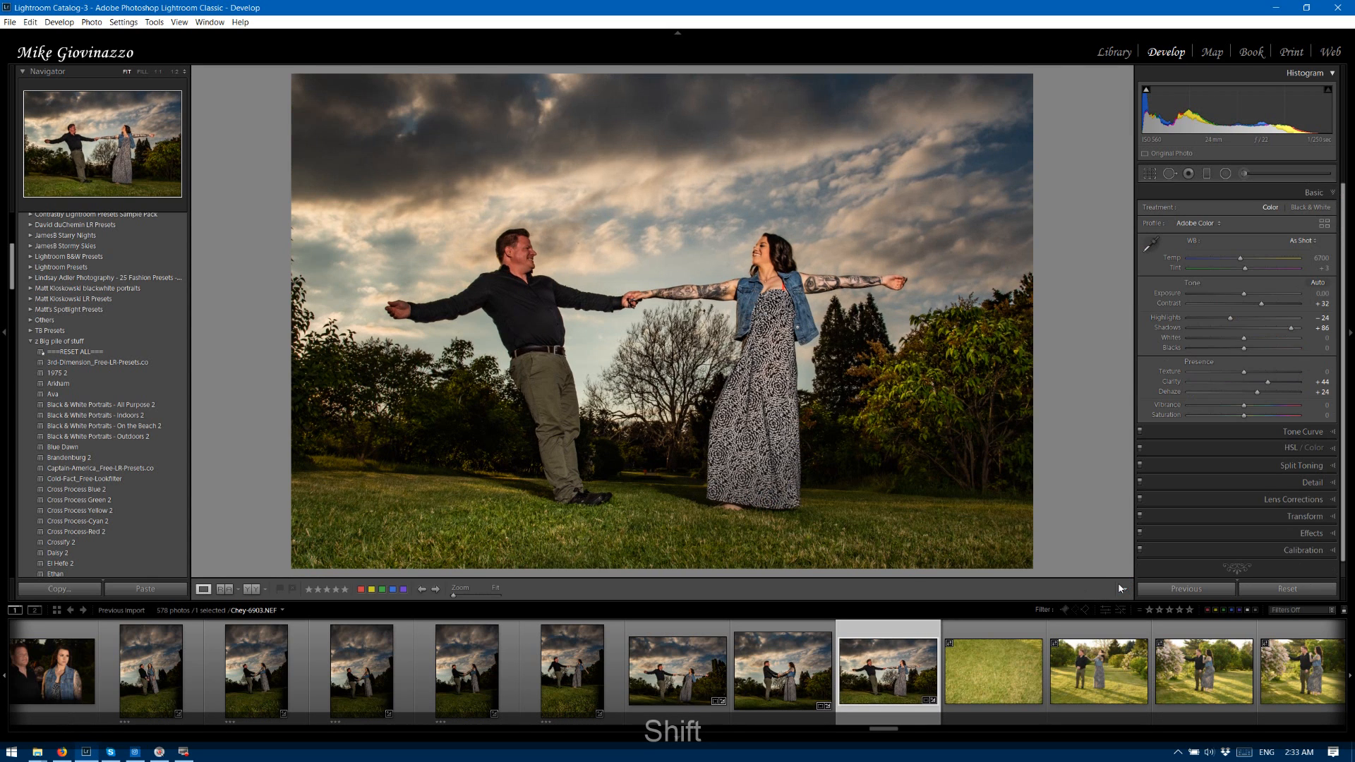
Compare photos 6901 and 6903 side by side, magnified on the man's face and upper body.
{"action": "left_click", "coordinate": [673, 646], "text": "ctrl"}
{"action": "key", "text": "n"}
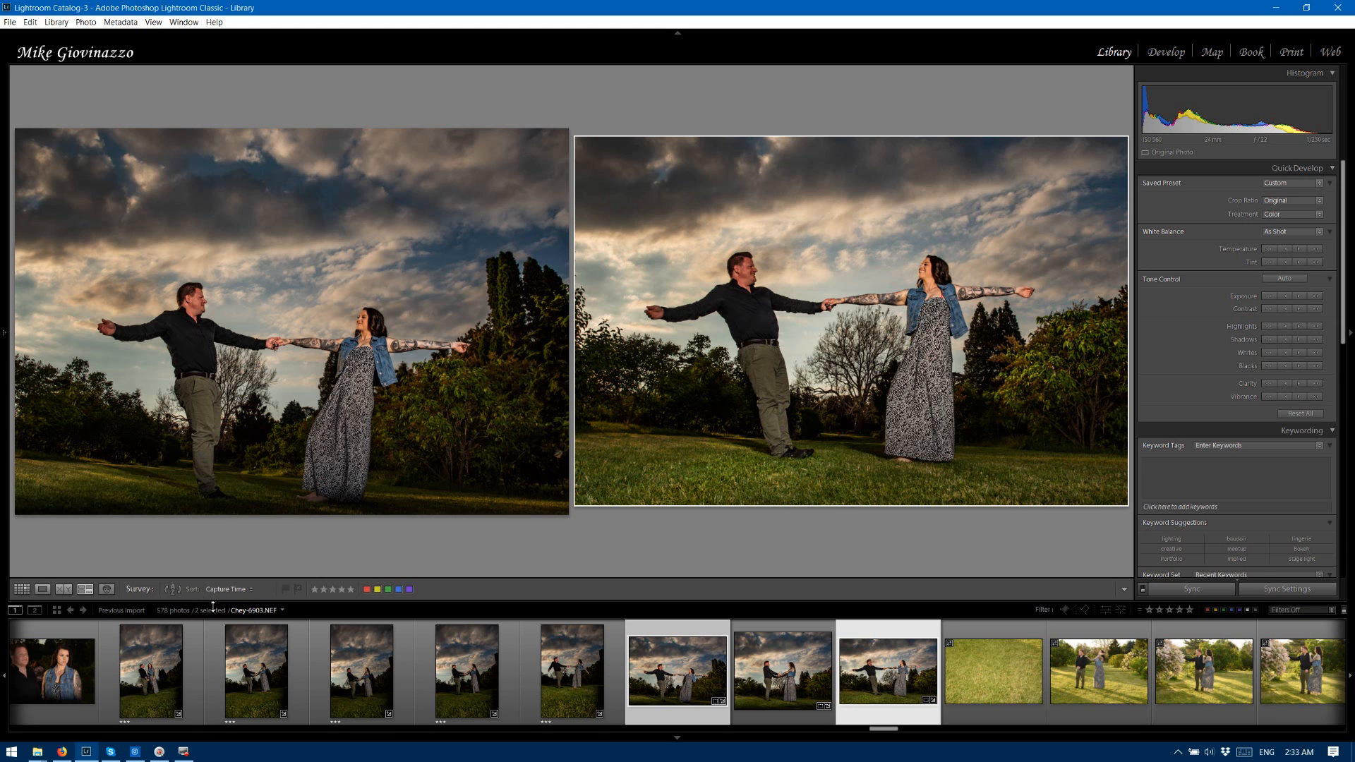
{"action": "key", "text": "c"}
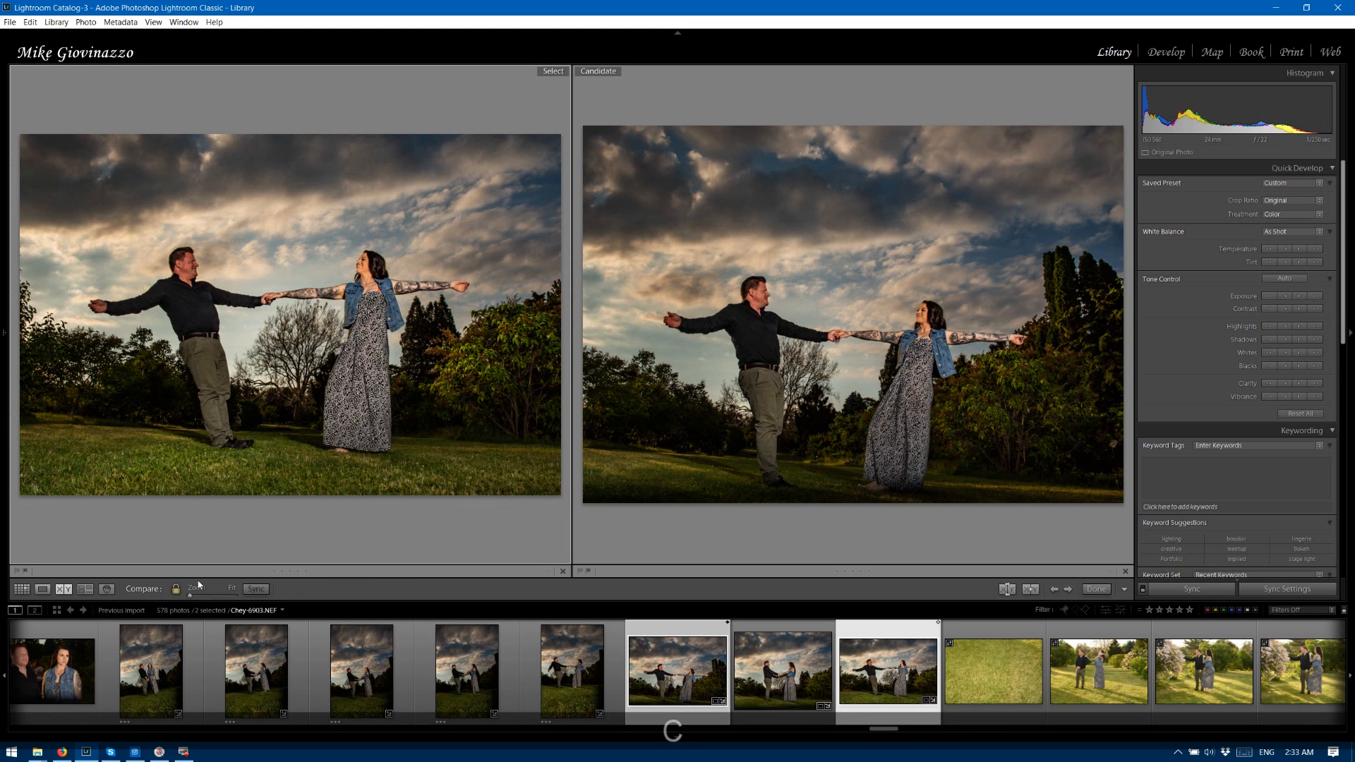
{"action": "left_click_drag", "start_coordinate": [191, 596], "coordinate": [230, 591]}
{"action": "left_click_drag", "start_coordinate": [244, 408], "coordinate": [489, 335]}
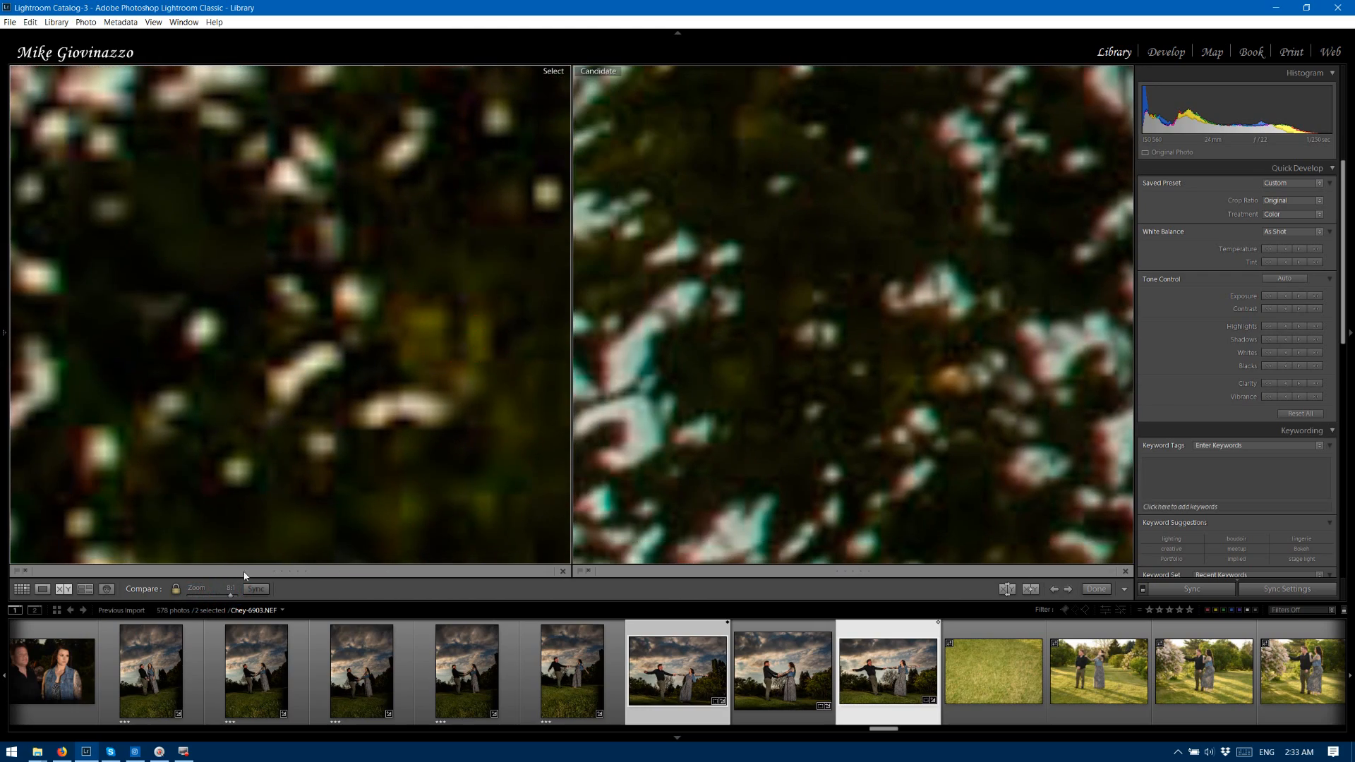
{"action": "left_click_drag", "start_coordinate": [234, 600], "coordinate": [216, 594]}
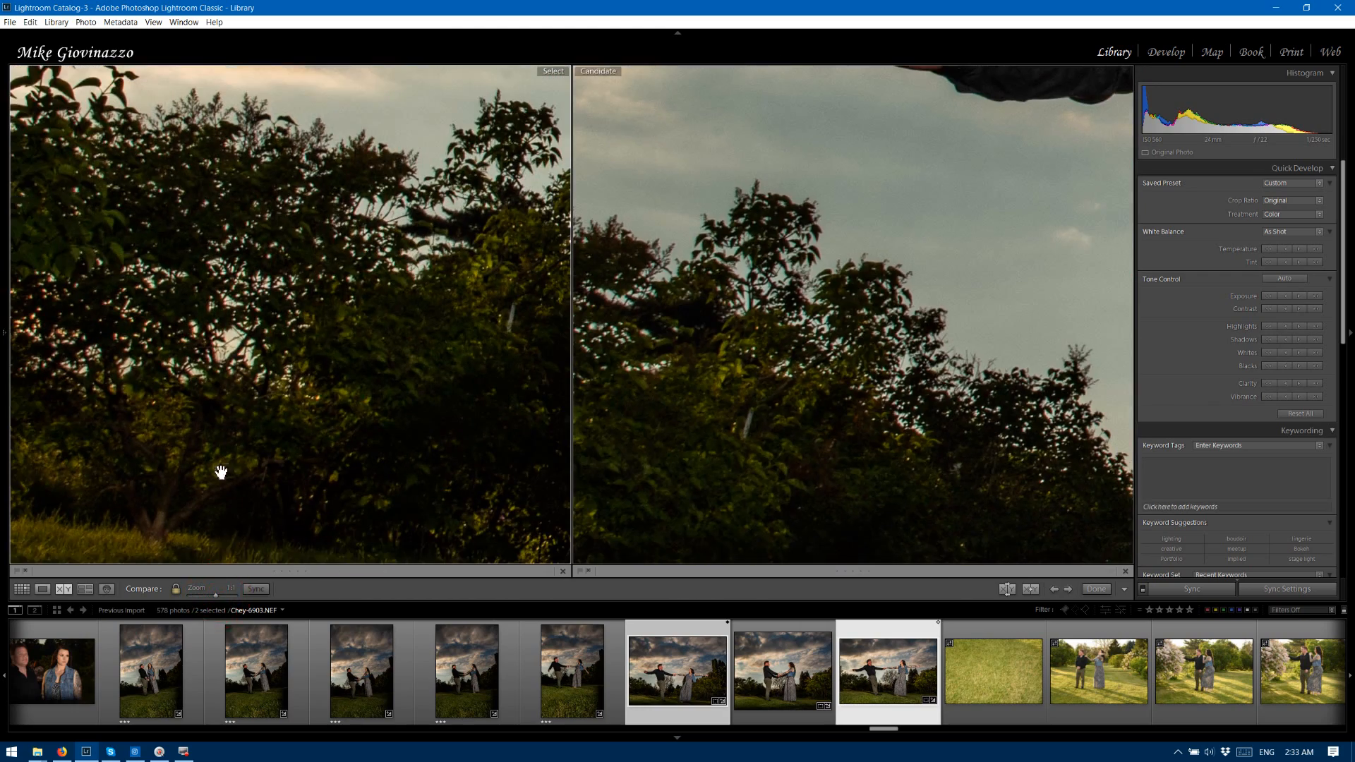
{"action": "left_click_drag", "start_coordinate": [214, 420], "coordinate": [172, 381]}
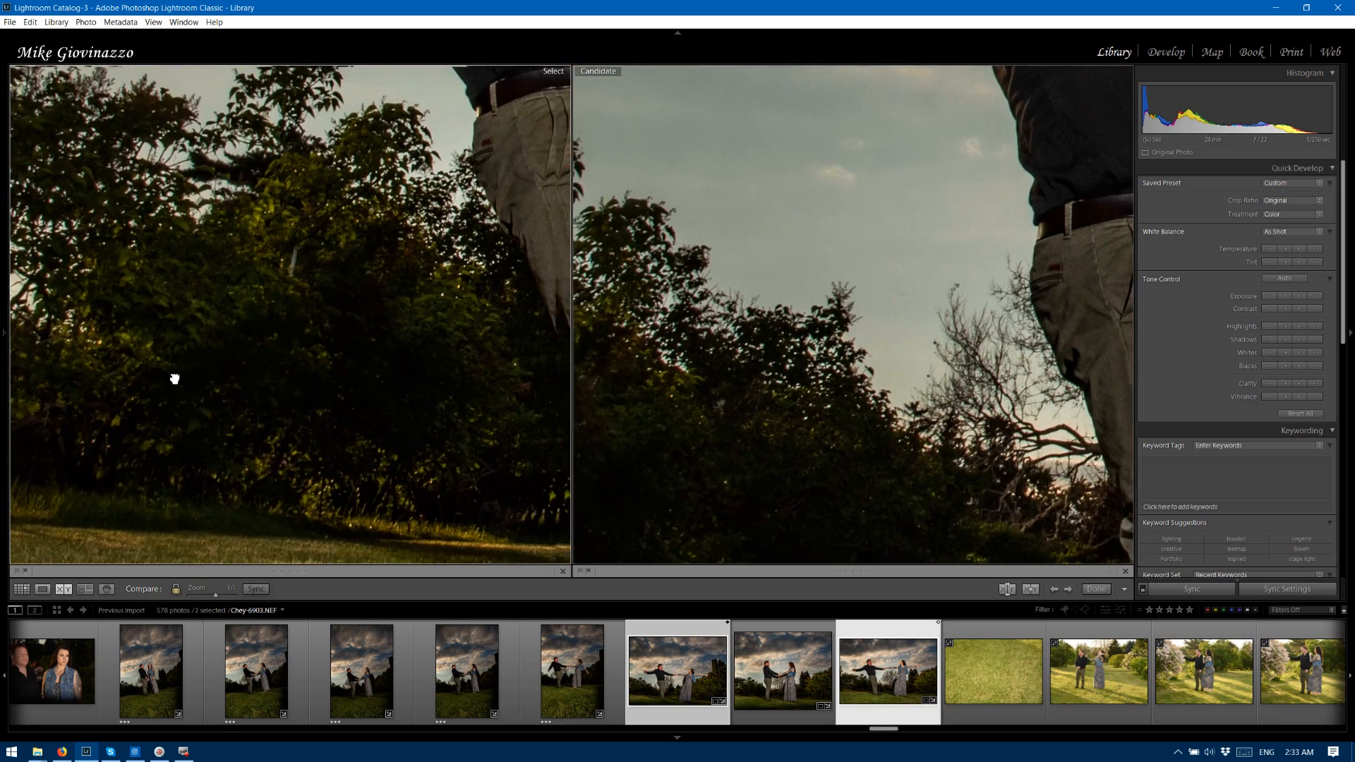
{"action": "left_click_drag", "start_coordinate": [463, 334], "coordinate": [303, 608]}
{"action": "left_click_drag", "start_coordinate": [387, 330], "coordinate": [330, 521]}
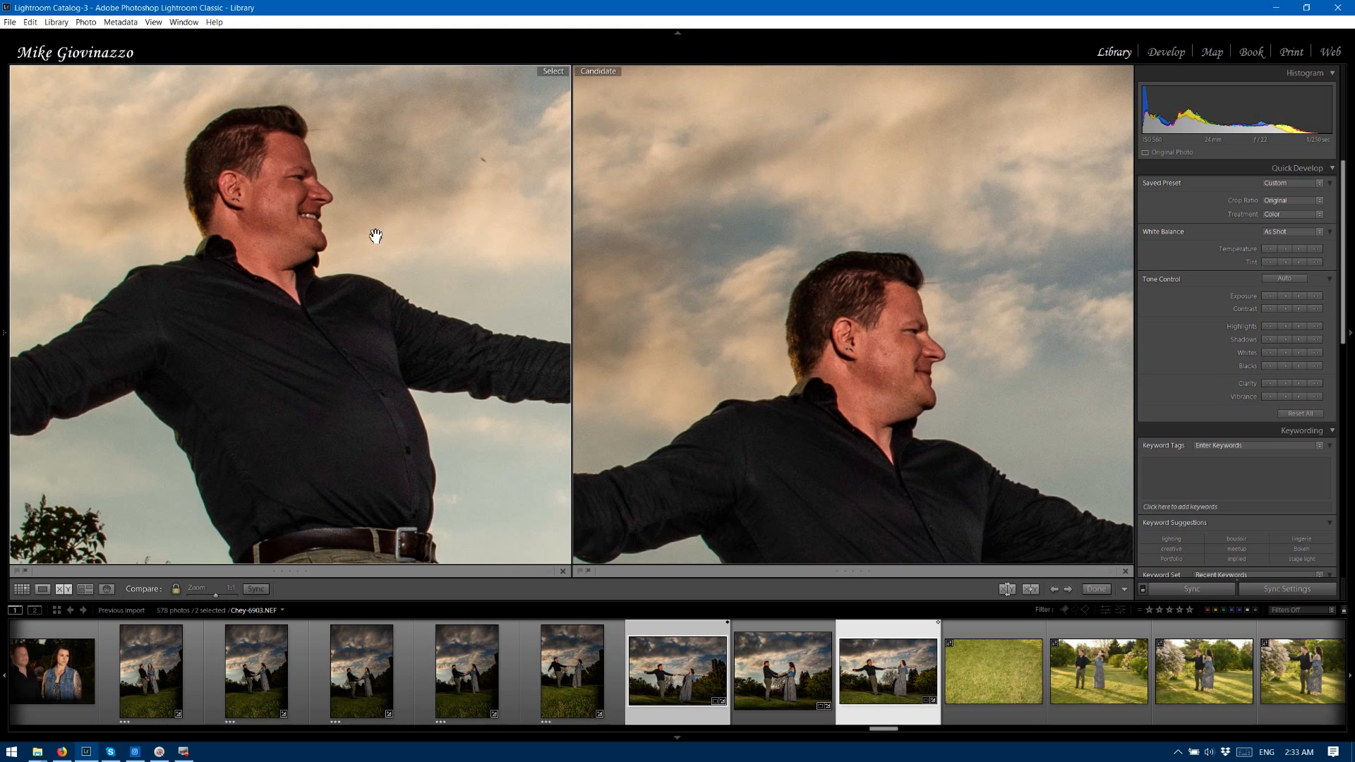
{"action": "left_click", "coordinate": [1349, 330]}
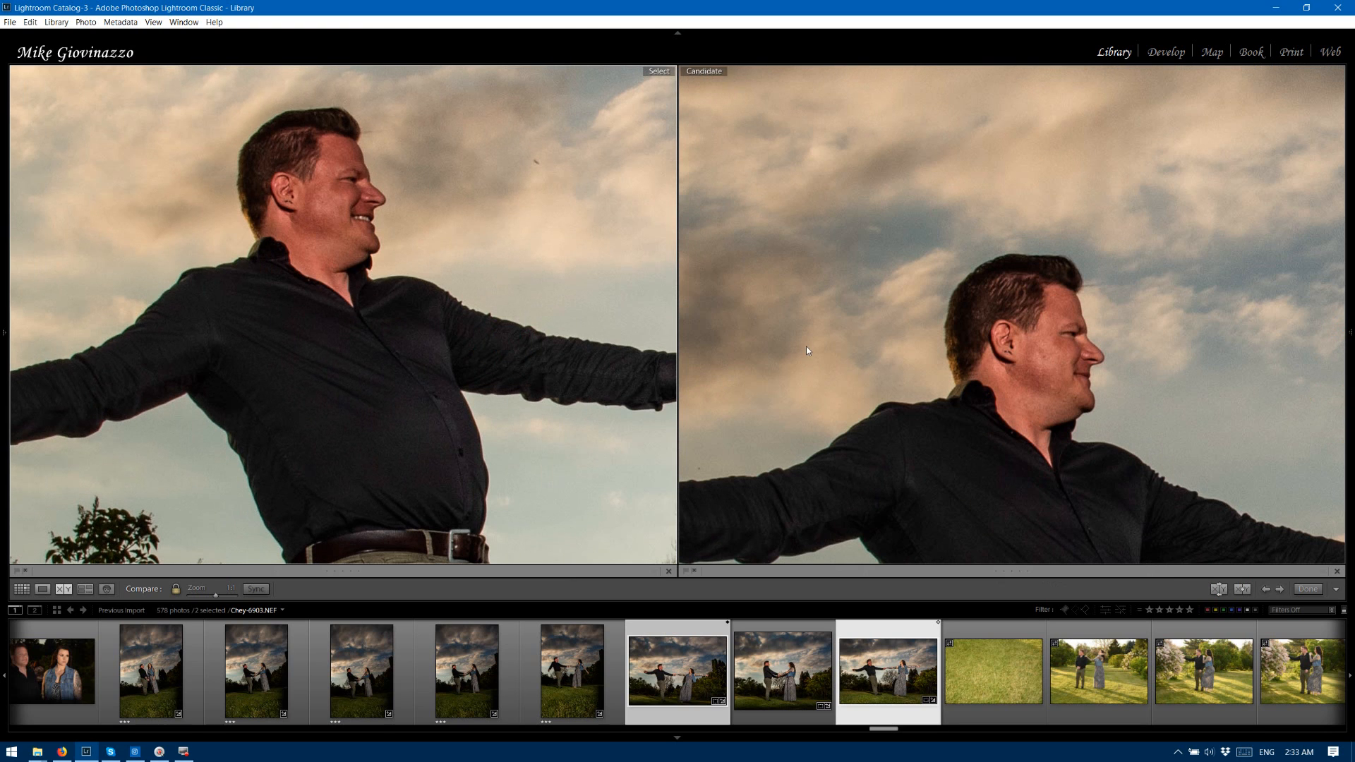
{"action": "mouse_move", "coordinate": [1348, 367]}
{"action": "scroll", "coordinate": [1332, 368], "scroll_direction": "down", "scroll_amount": 10}
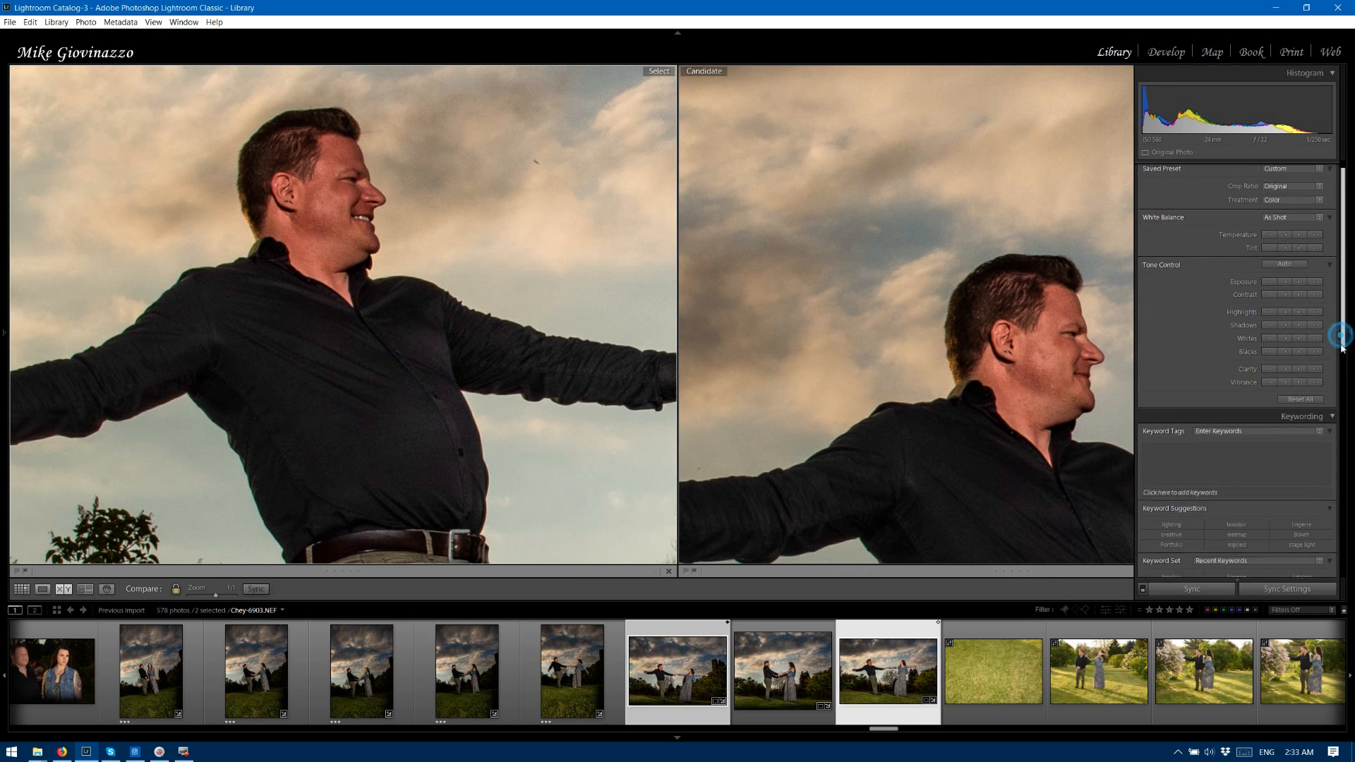
{"action": "scroll", "coordinate": [1315, 548], "scroll_direction": "down", "scroll_amount": 1}
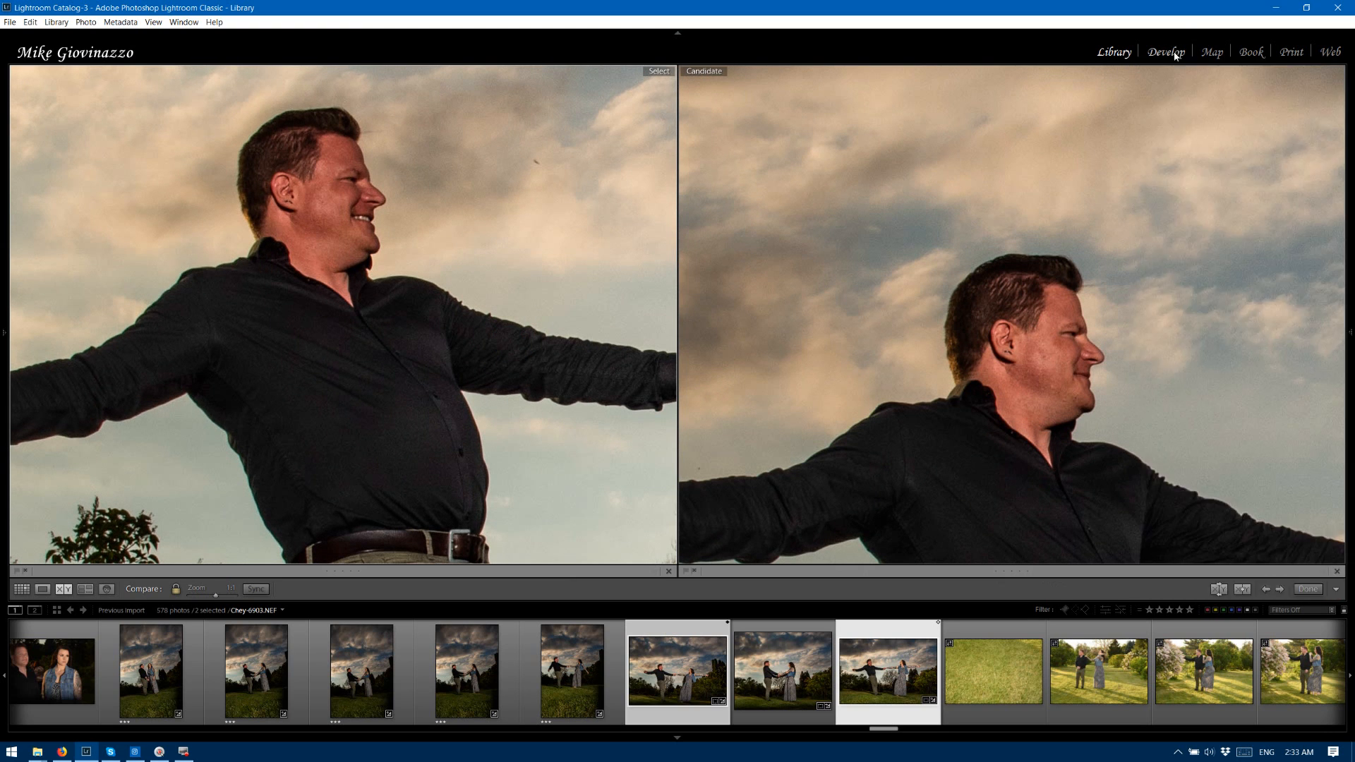
In Develop, set photo 6903's luminance noise reduction to 33 with Contrast 7, and sharpening Amount to 70 with Masking 47.
{"action": "left_click", "coordinate": [1166, 52]}
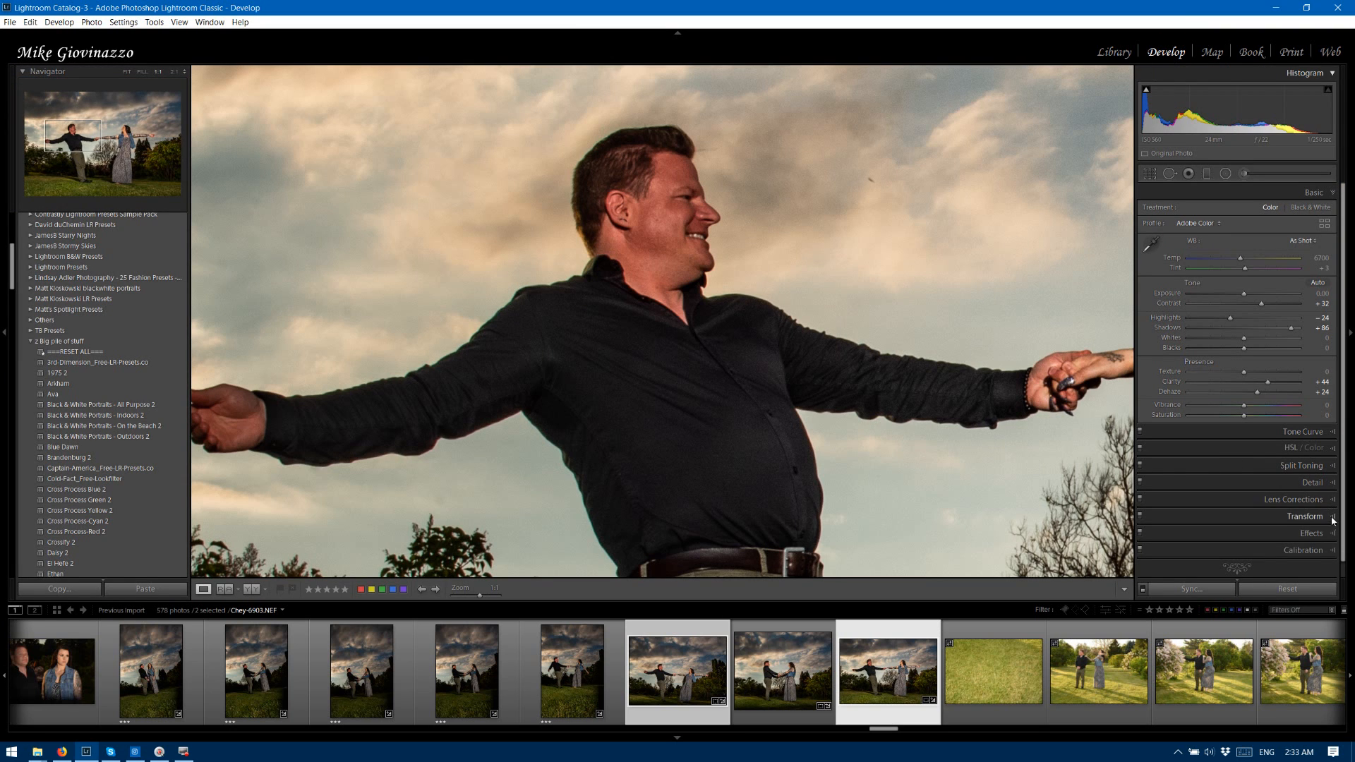
{"action": "left_click", "coordinate": [1329, 484]}
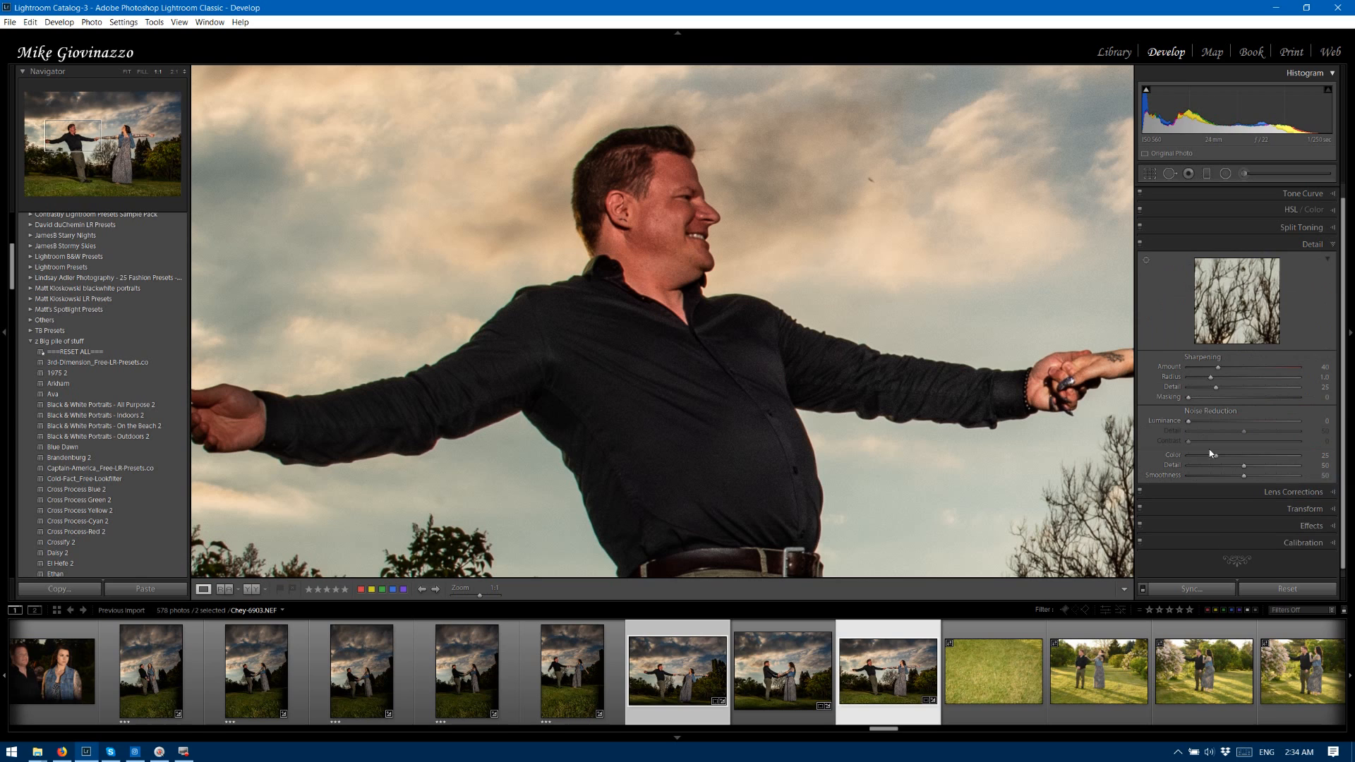
{"action": "left_click_drag", "start_coordinate": [1188, 422], "coordinate": [1220, 427]}
{"action": "left_click_drag", "start_coordinate": [1191, 441], "coordinate": [1196, 441]}
{"action": "left_click_drag", "start_coordinate": [1218, 367], "coordinate": [1239, 396]}
Heal the dark spot in the sky beside the man's face in photo 6903 and finish spot removal with the whole photo in view.
{"action": "left_click", "coordinate": [1169, 173]}
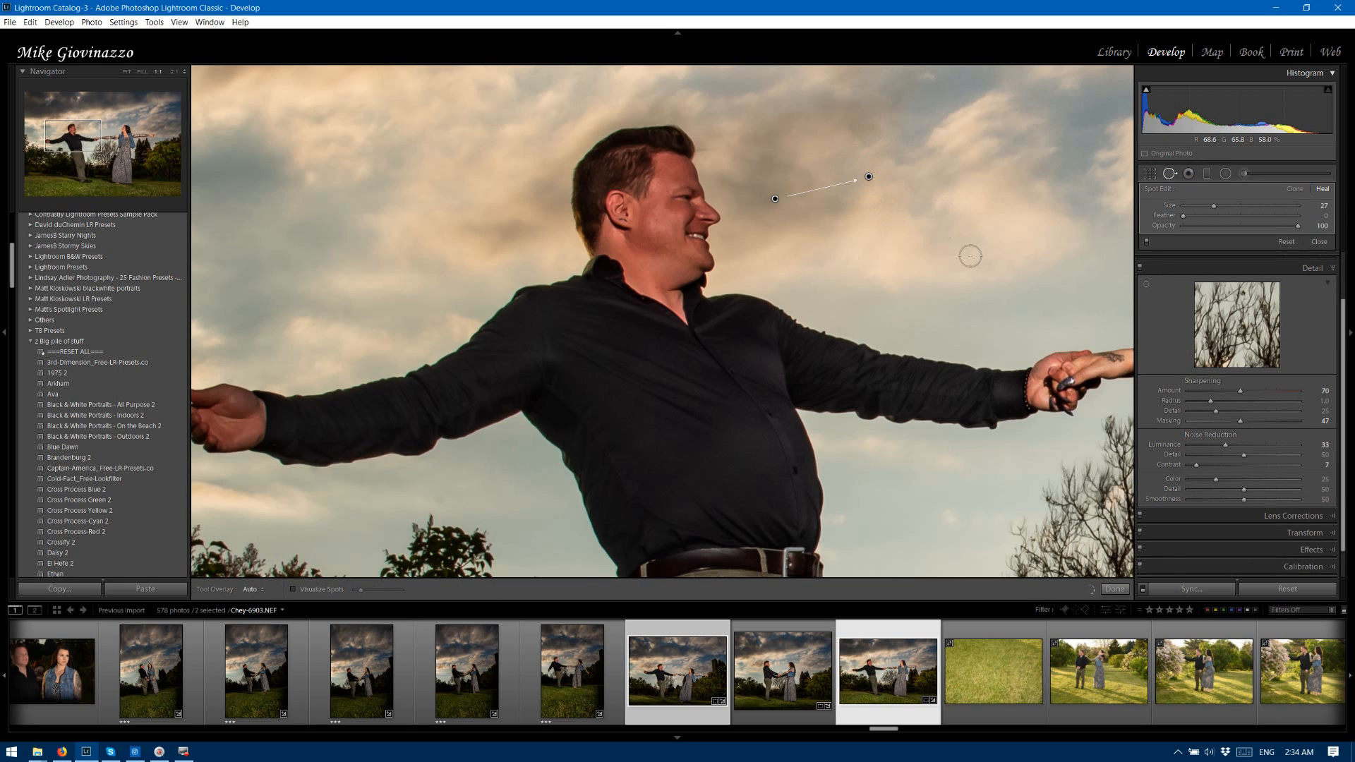
{"action": "key", "text": "z"}
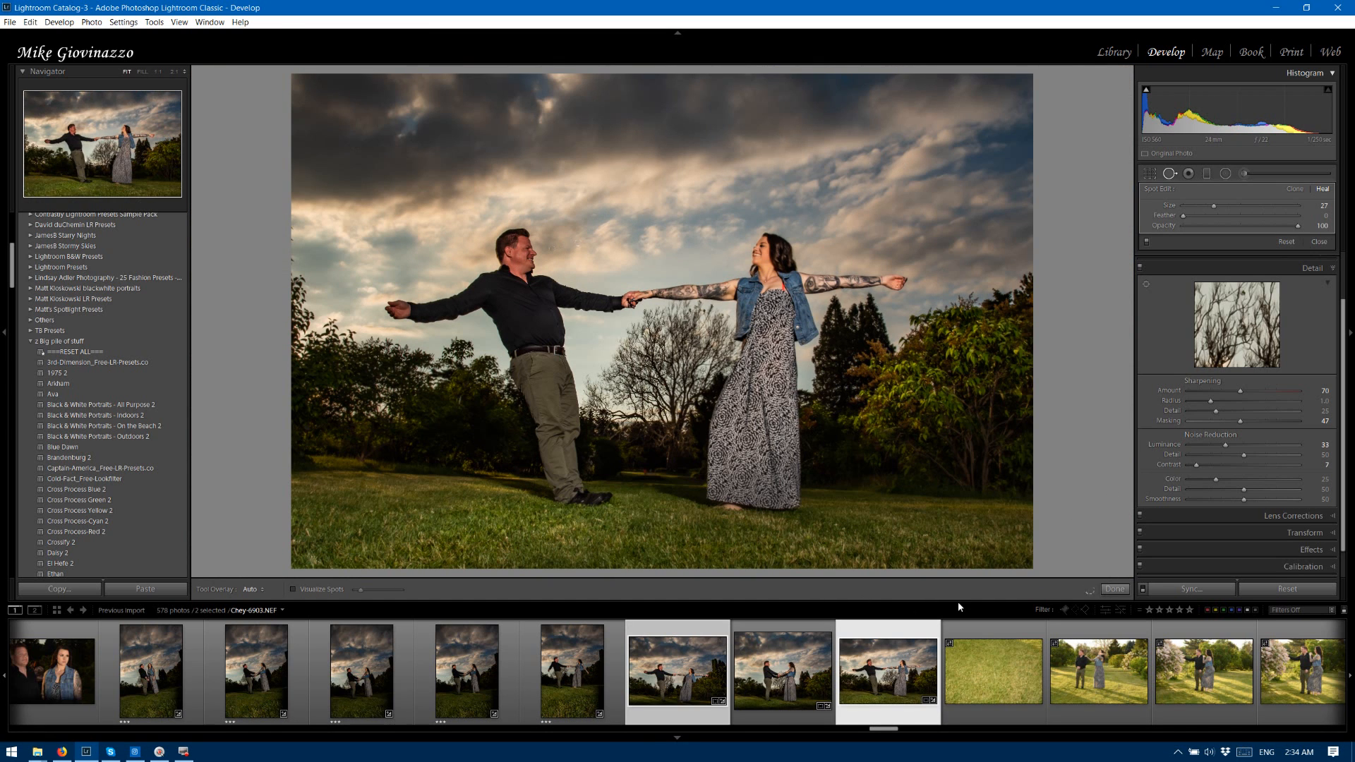
{"action": "left_click", "coordinate": [1114, 588]}
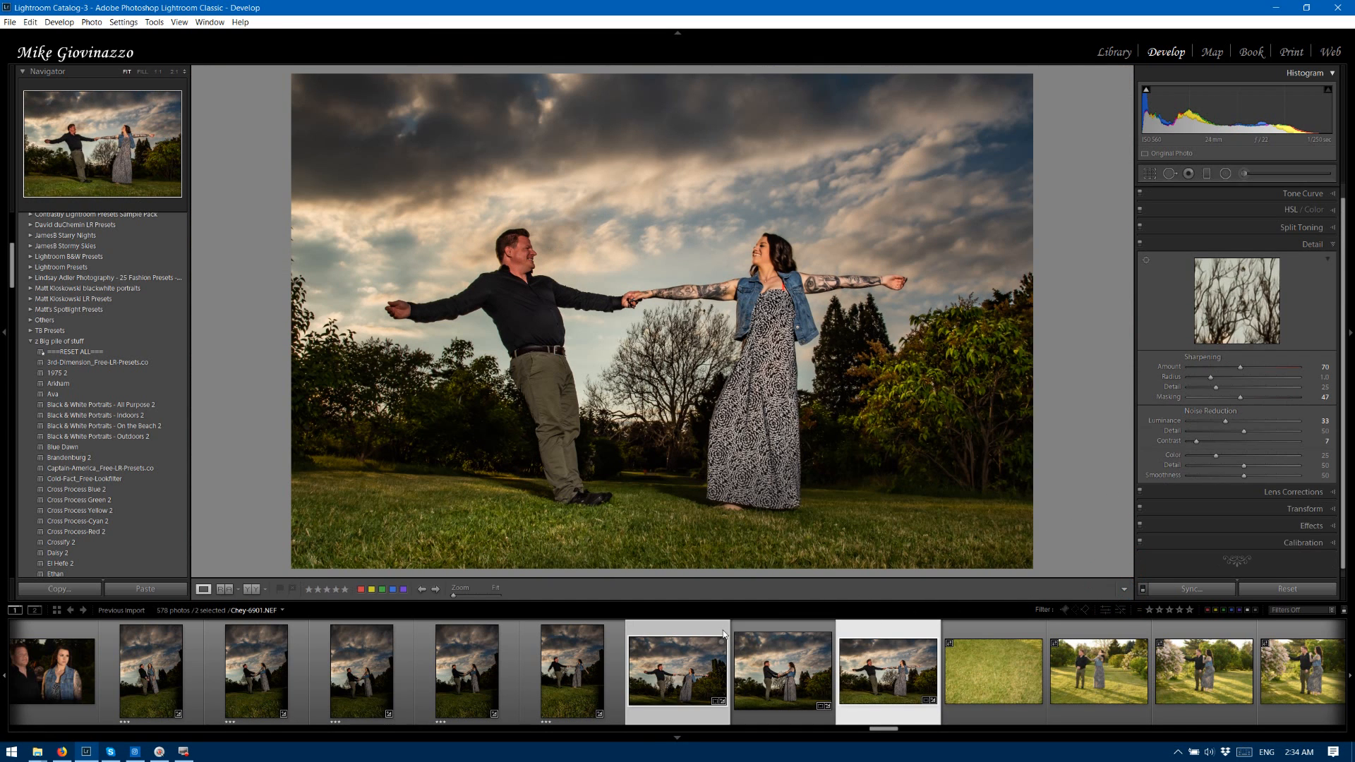
Compare the edited photos 6901 and 6903 by viewing them alternately, ending on photo 6903.
{"action": "left_click", "coordinate": [688, 634]}
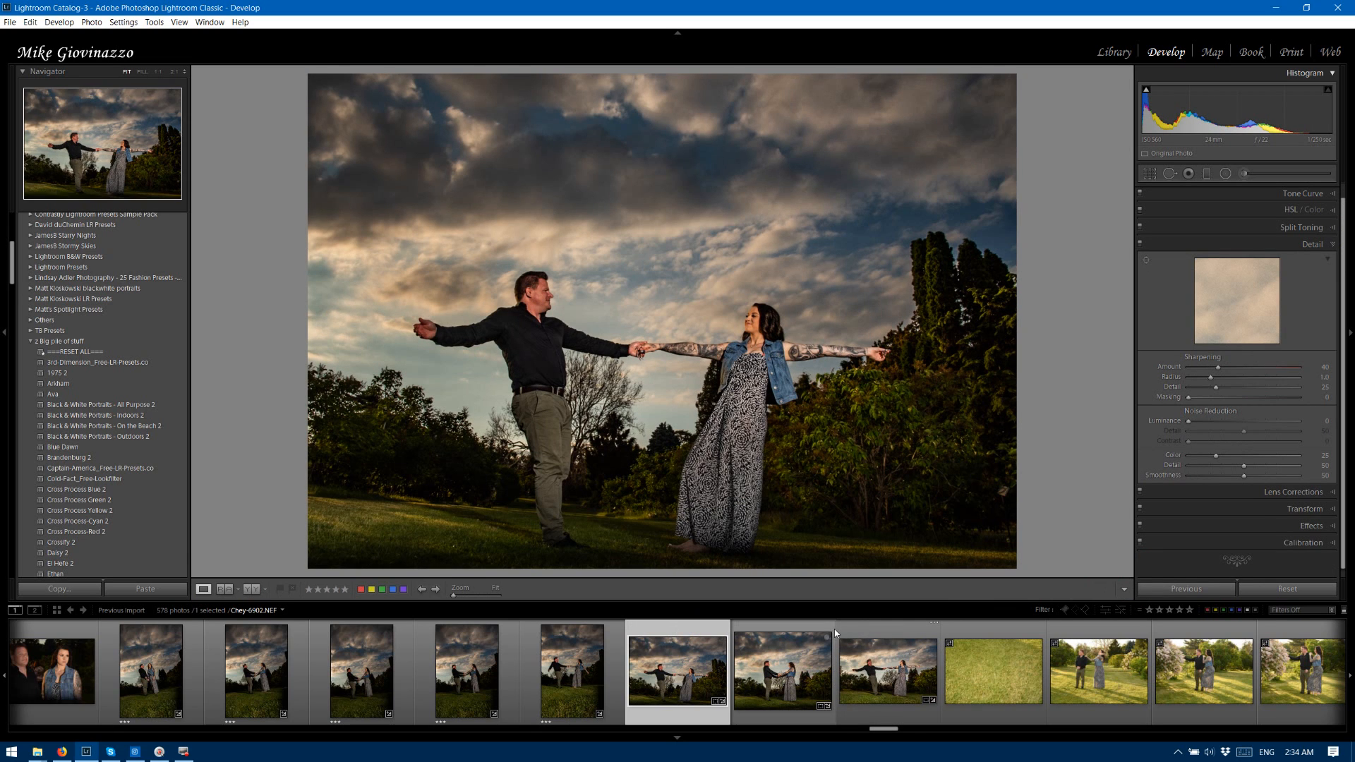
{"action": "left_click", "coordinate": [886, 635]}
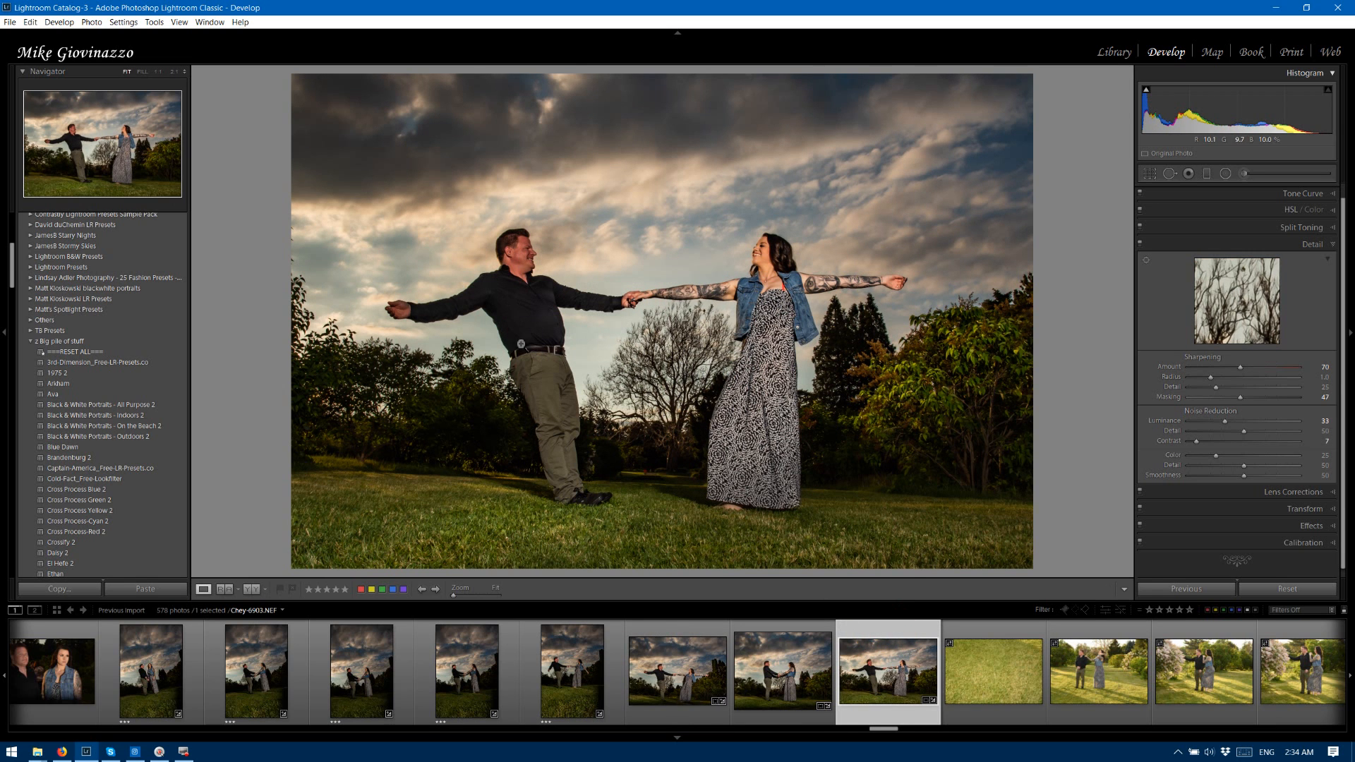
{"action": "left_click", "coordinate": [667, 628]}
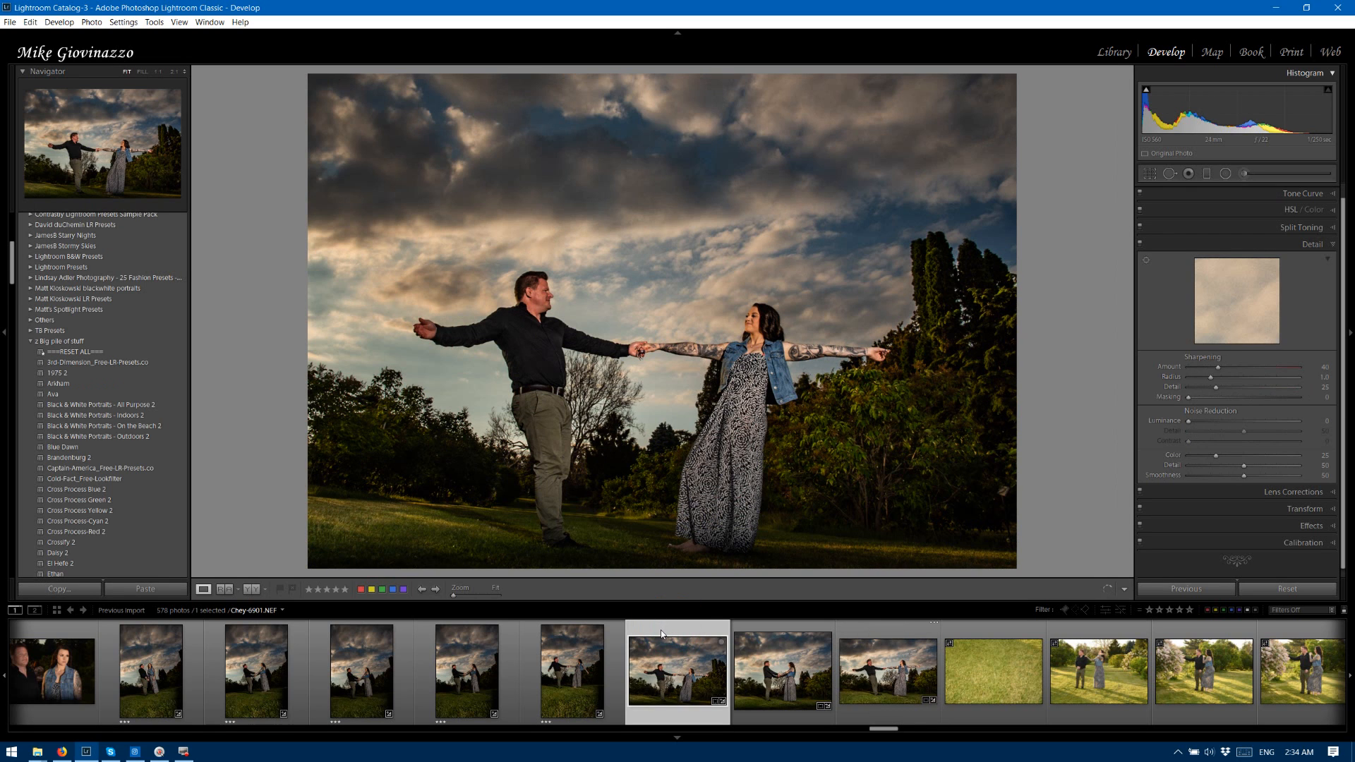
{"action": "left_click", "coordinate": [866, 630]}
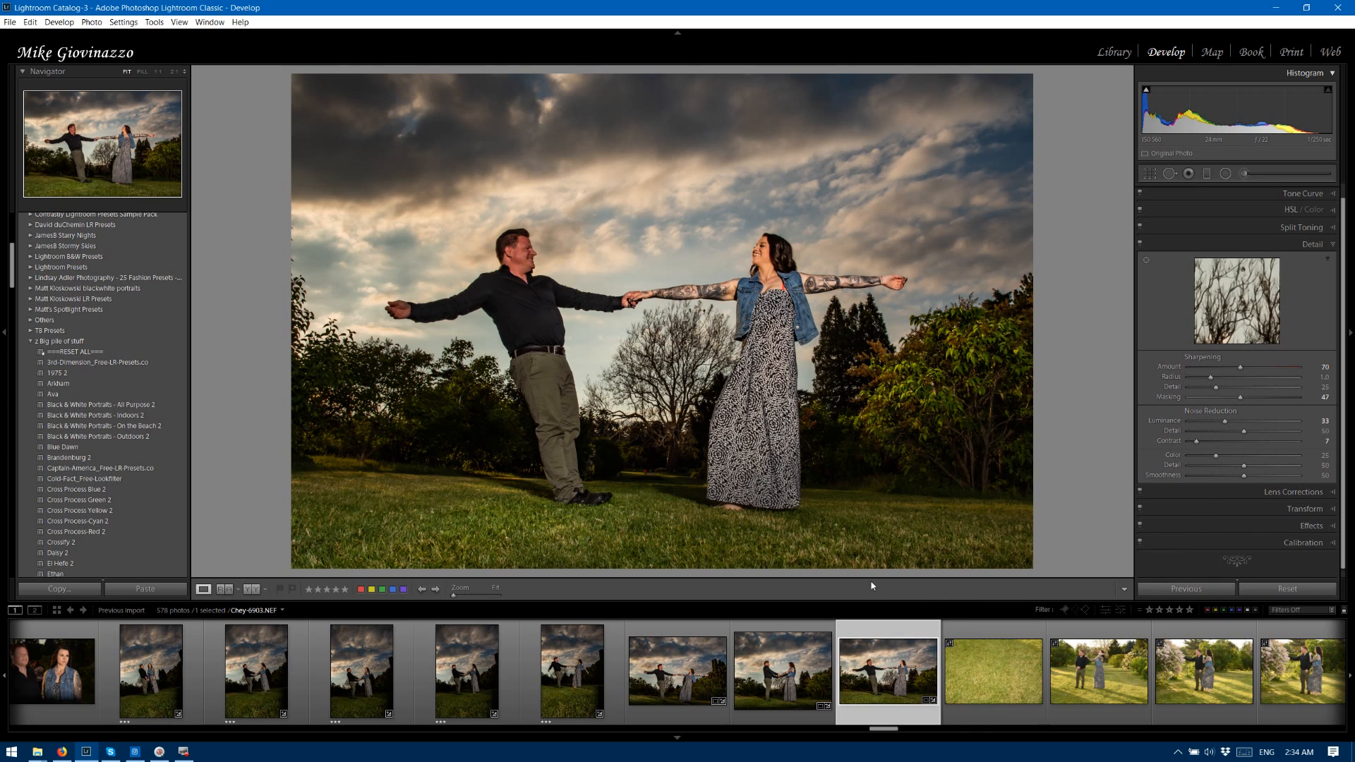
Export photo 6903 with the "proof only BR12" user preset and close the folder window showing the proof JPEG.
{"action": "right_click", "coordinate": [776, 430]}
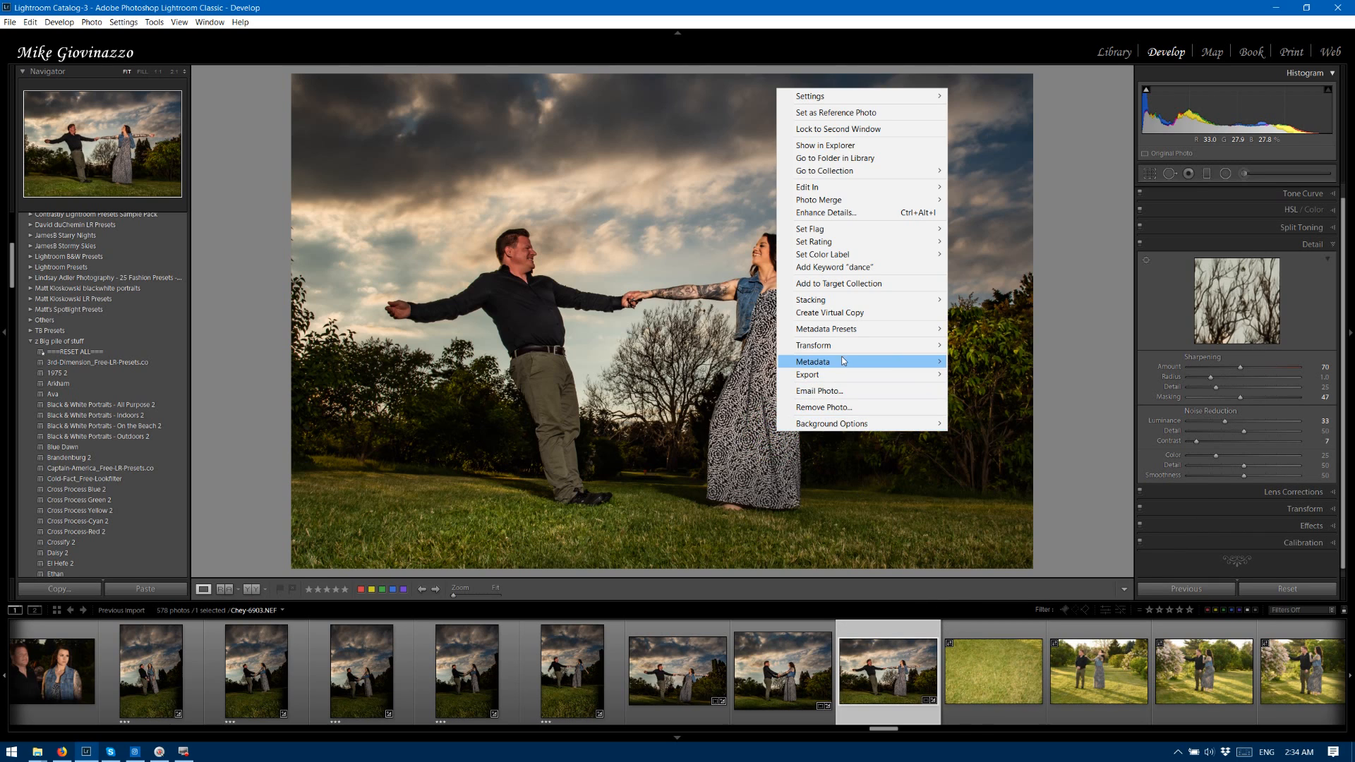
{"action": "mouse_move", "coordinate": [840, 375]}
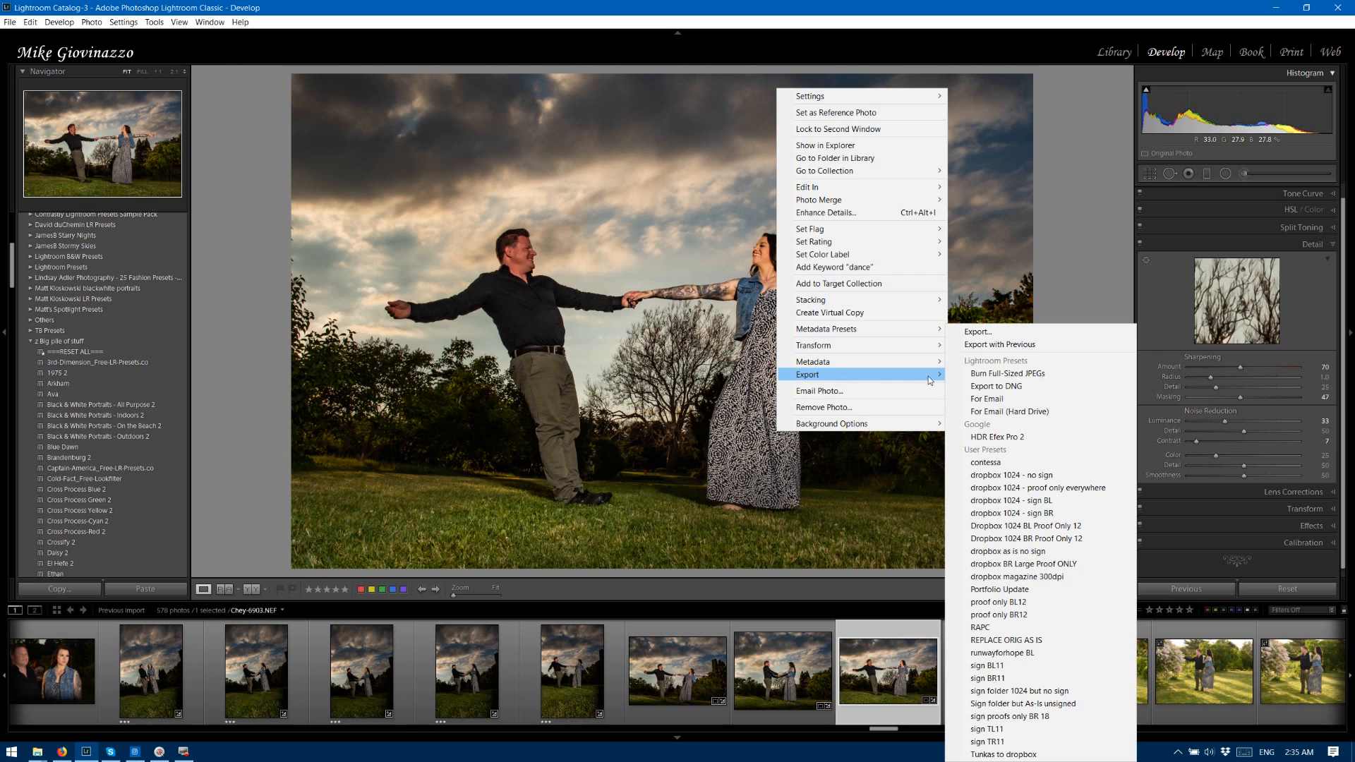
{"action": "left_click", "coordinate": [1044, 616]}
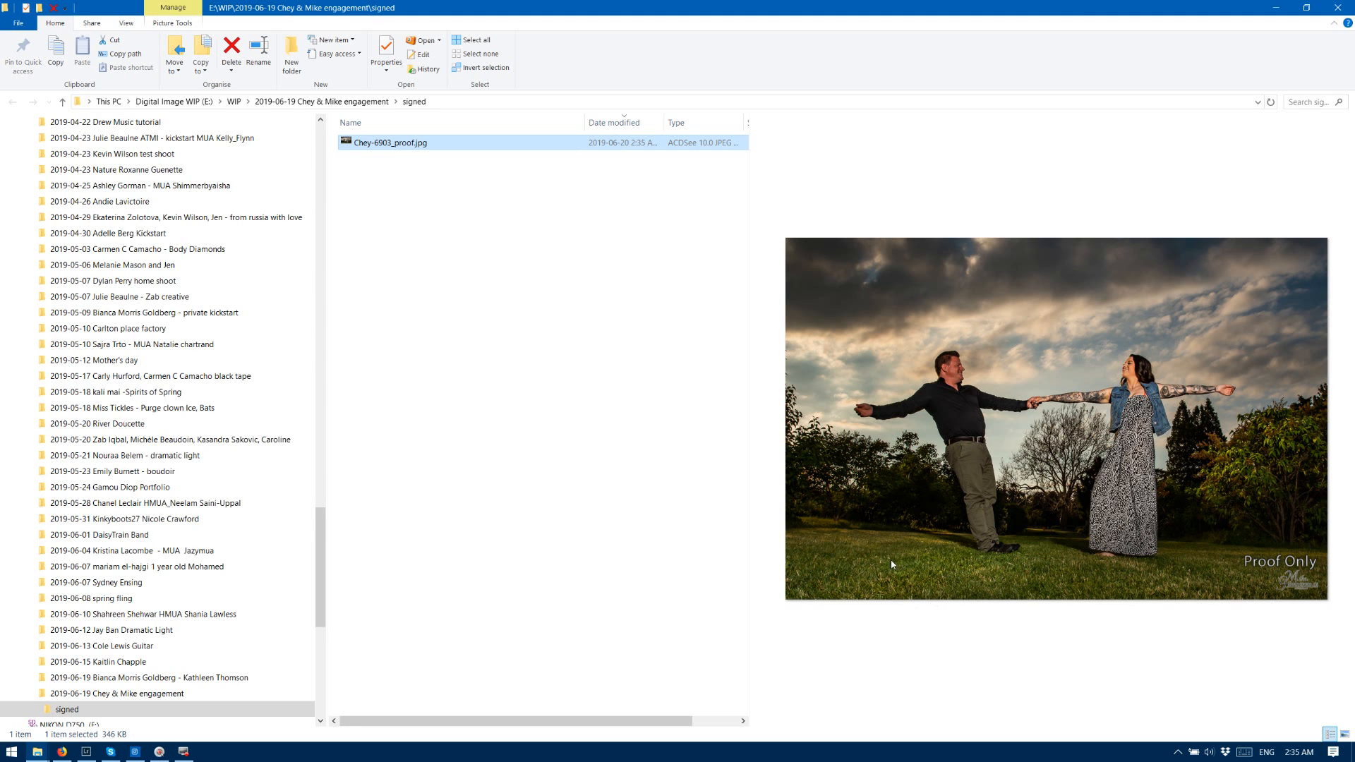
{"action": "left_click", "coordinate": [1337, 7]}
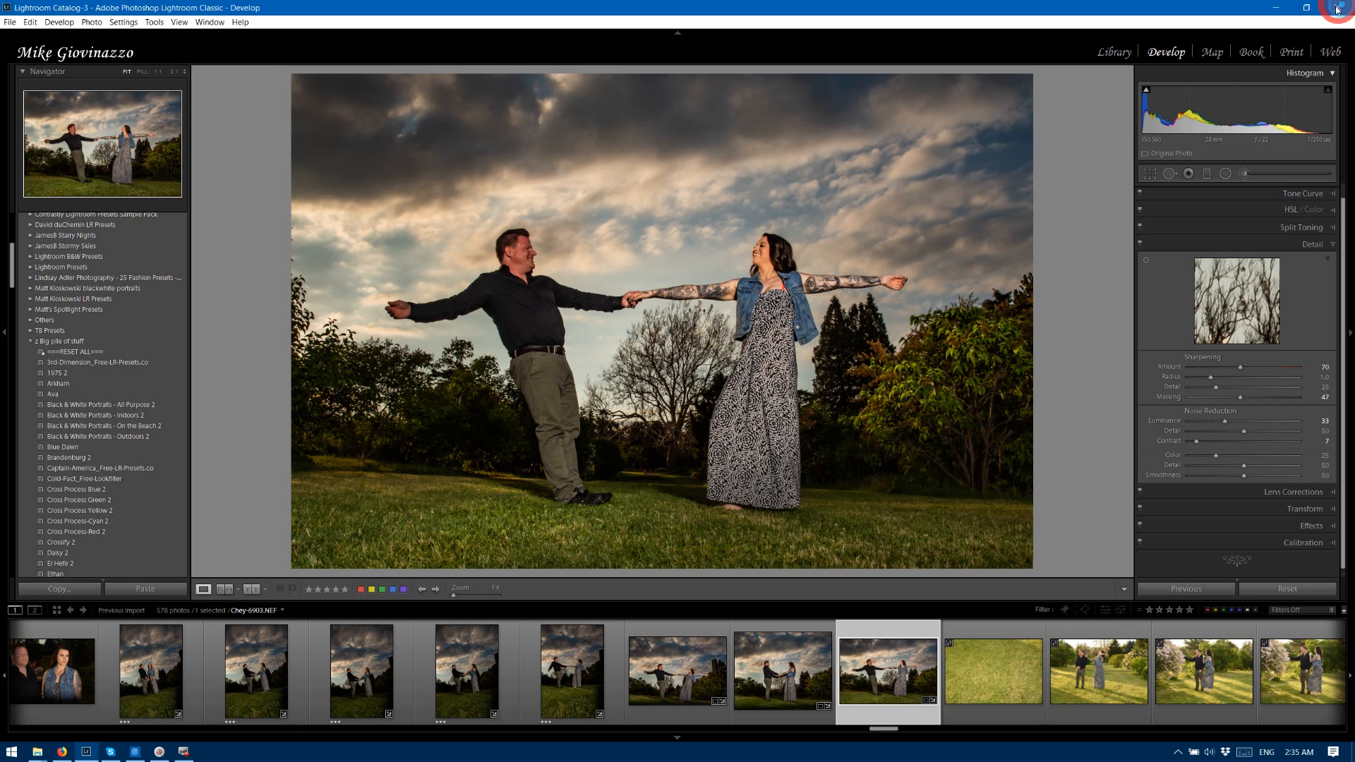
Export photo 6903 again with the "sign BR11" user preset to produce the signed final JPEG.
{"action": "right_click", "coordinate": [881, 644]}
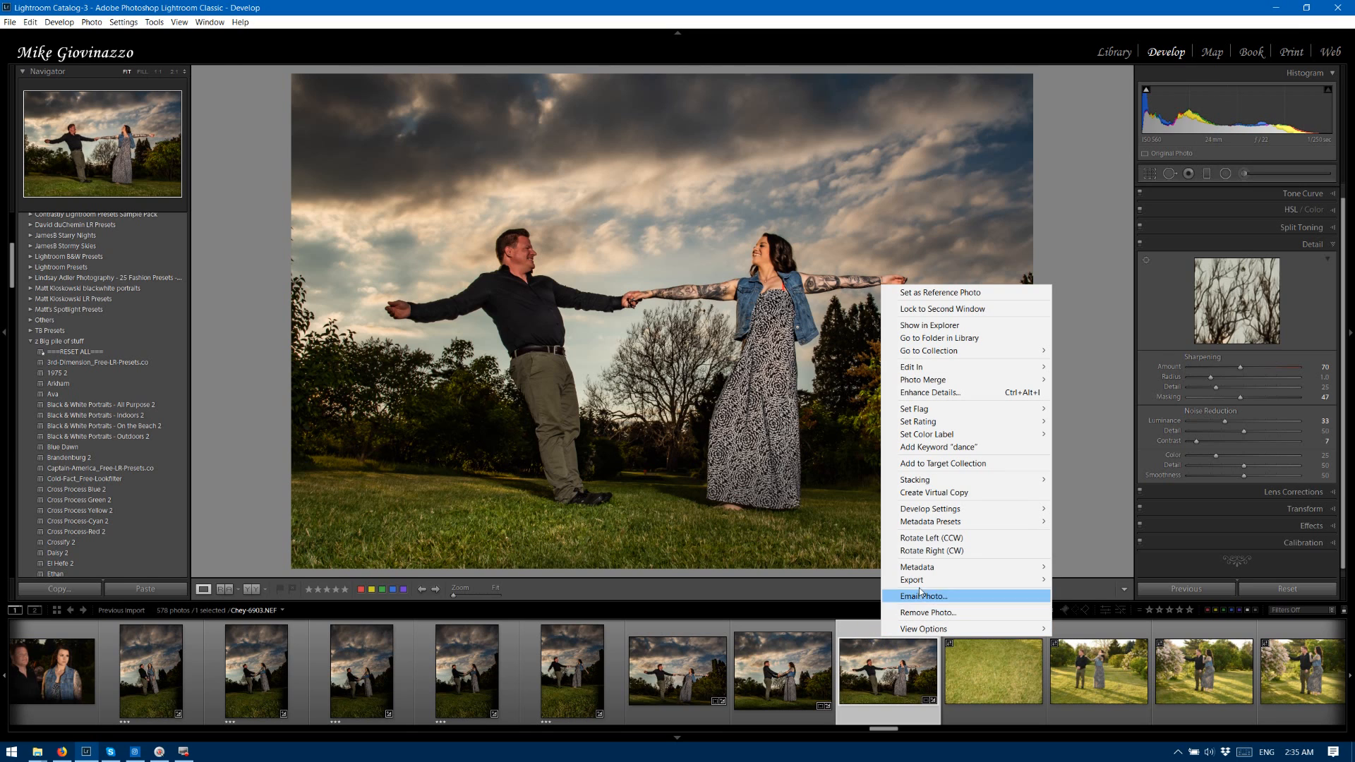
{"action": "mouse_move", "coordinate": [1019, 585]}
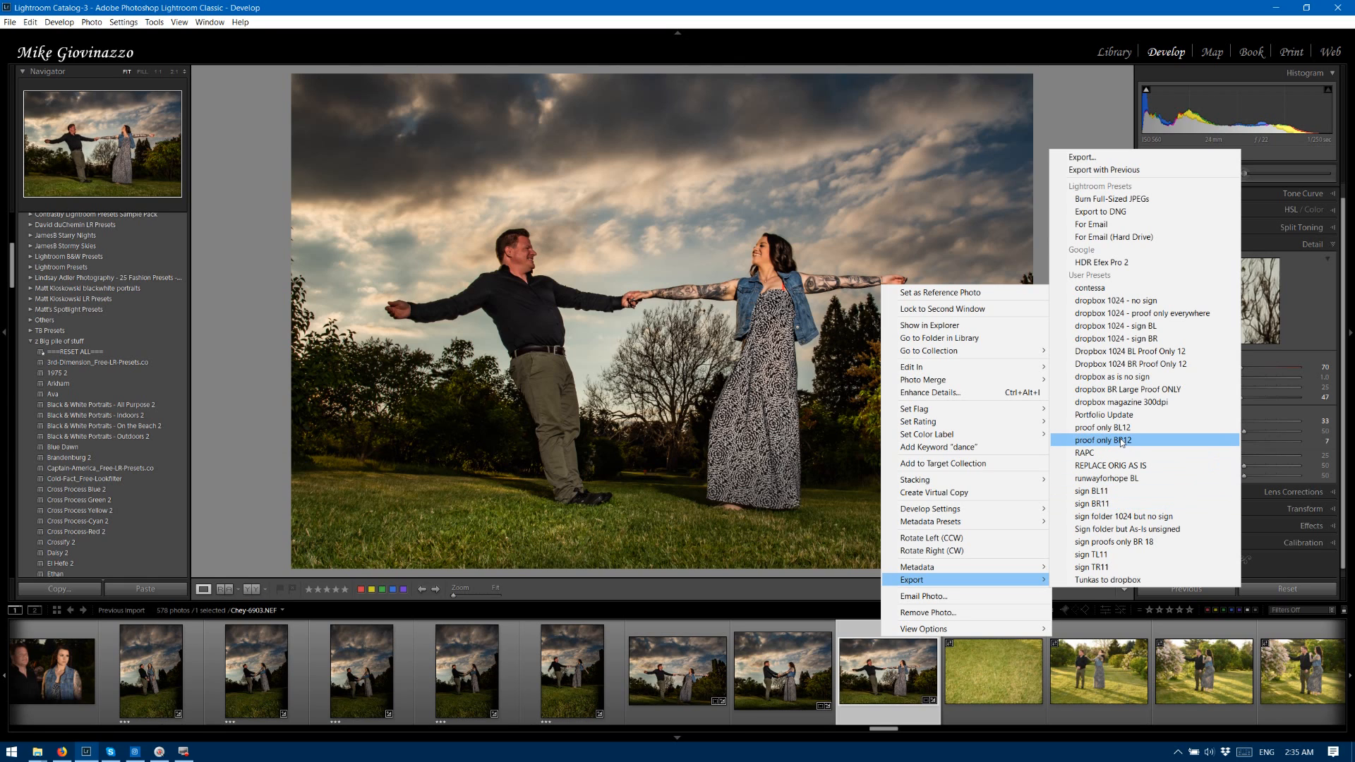
{"action": "left_click", "coordinate": [1125, 506]}
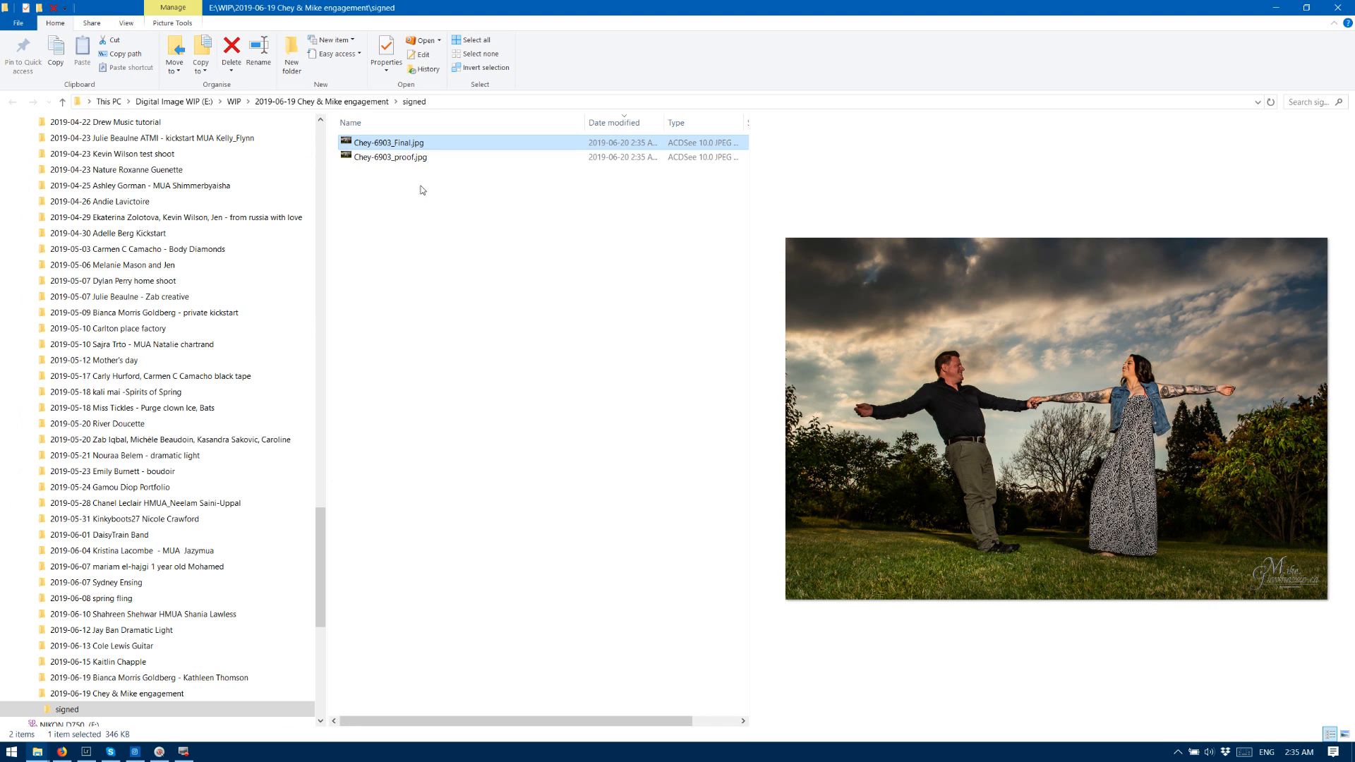
Delete the proof JPEG of photo 6903 from the signed folder and switch back to Lightroom.
{"action": "left_click", "coordinate": [412, 158]}
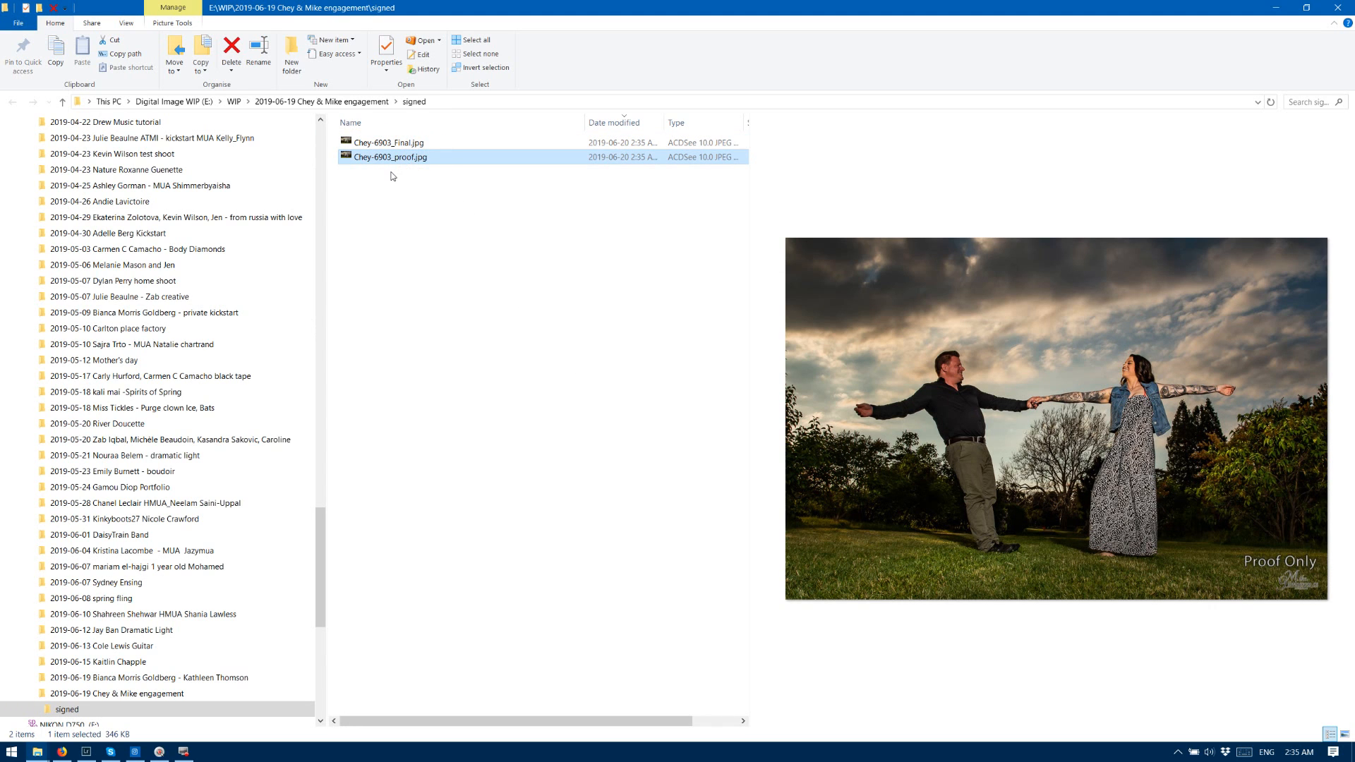
{"action": "key", "text": "Delete"}
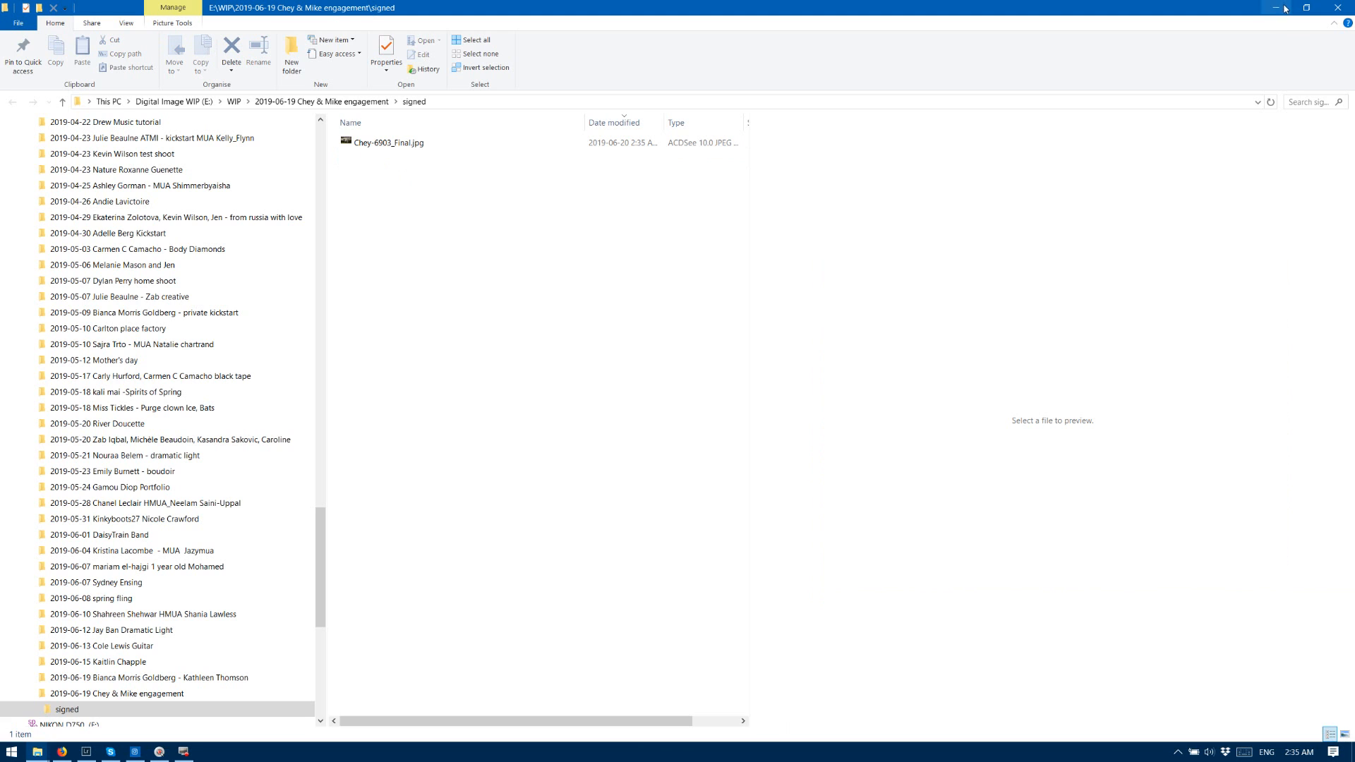
{"action": "left_click", "coordinate": [87, 752]}
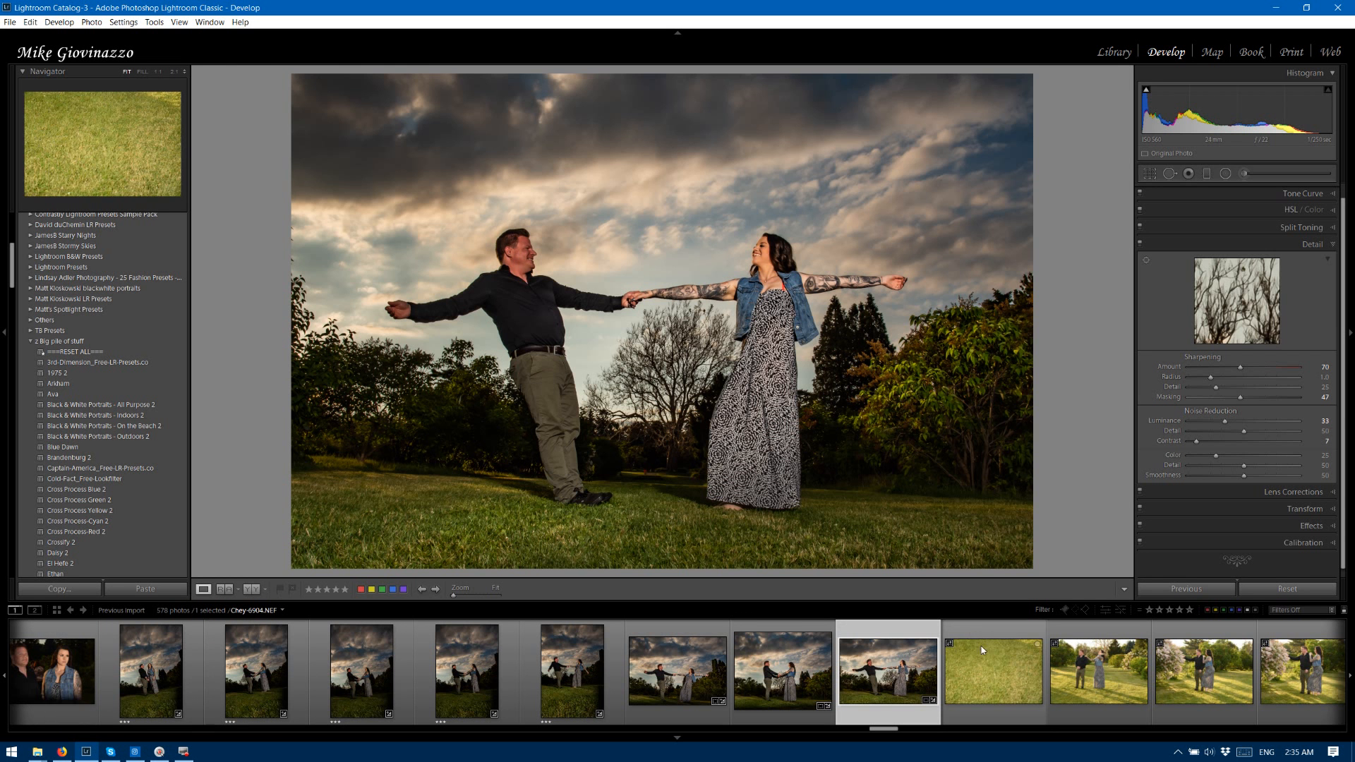
Browse the filmstrip back to the earlier upright portraits of the couple sitting on the steps.
{"action": "left_click_drag", "start_coordinate": [886, 729], "coordinate": [479, 697]}
{"action": "scroll", "coordinate": [421, 699], "scroll_direction": "up", "scroll_amount": 10}
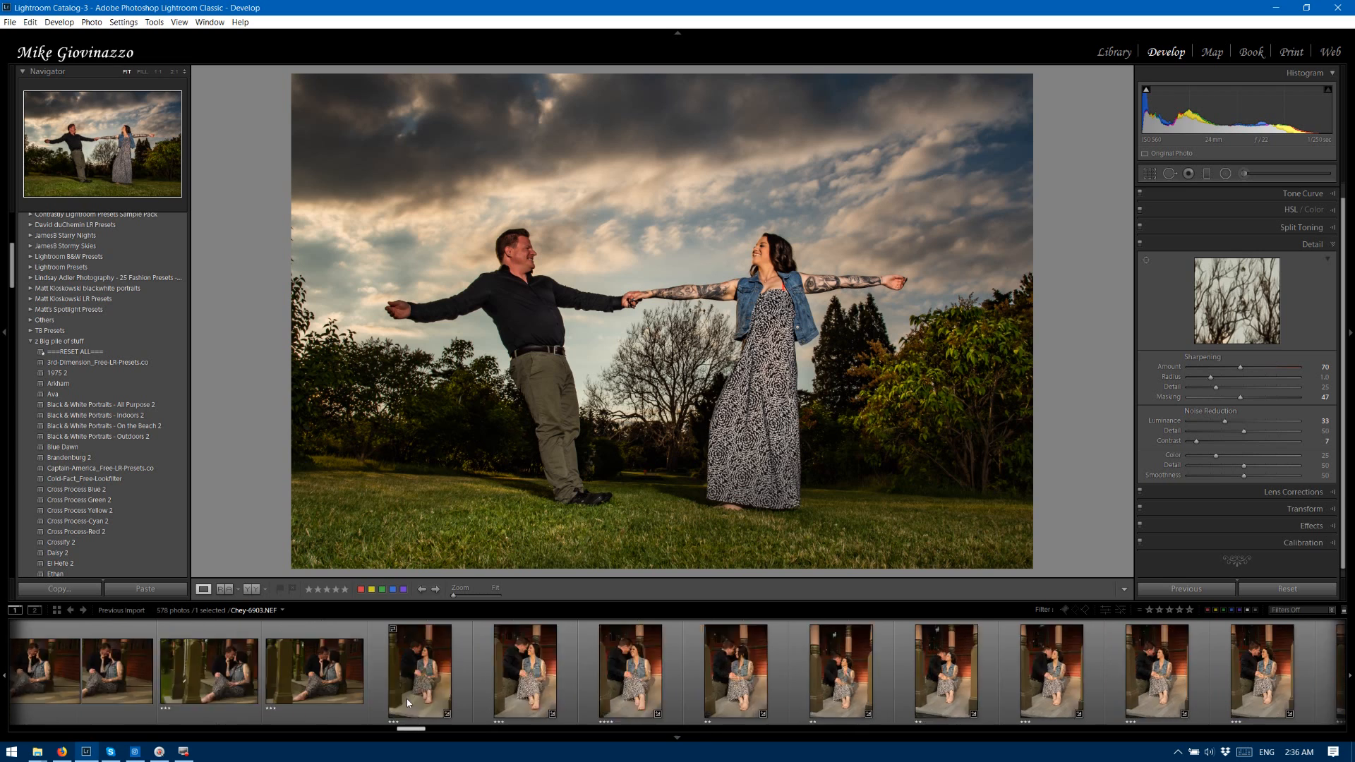